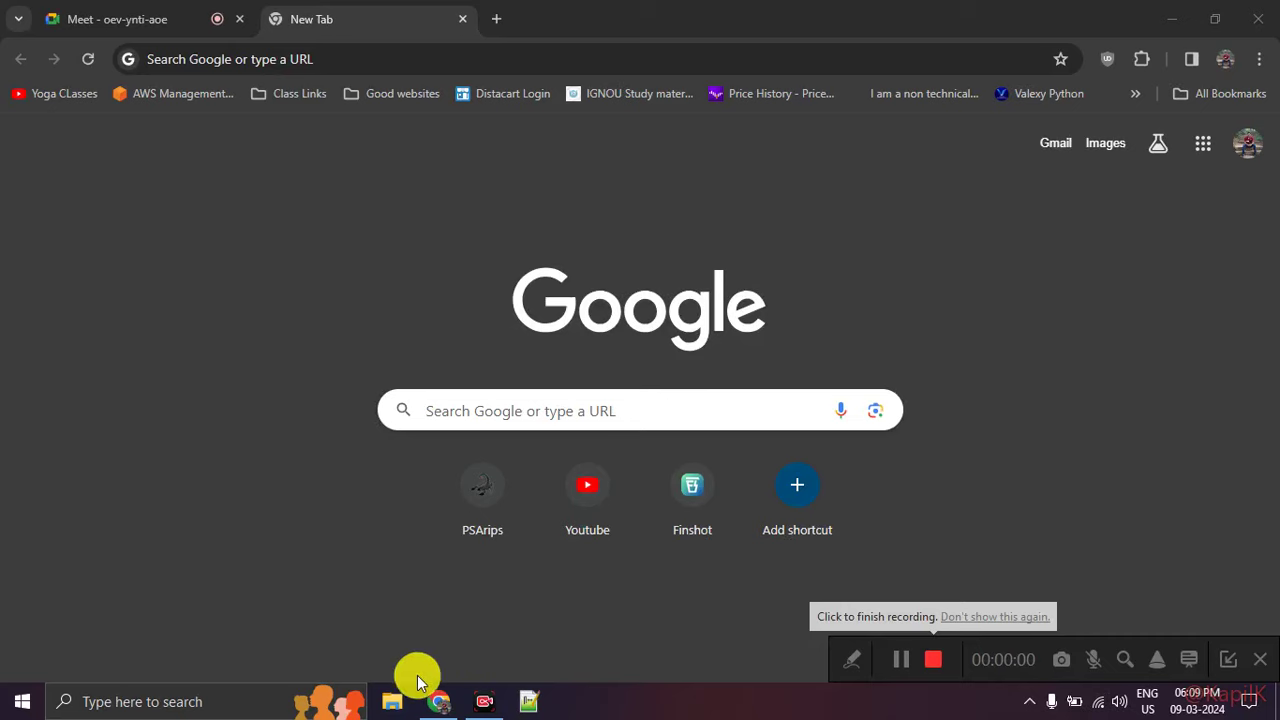
# Step: Switch from the Meet call to the Day 4 class workbook's 'Question to analyse' sheet
pyautogui.click(396, 702)
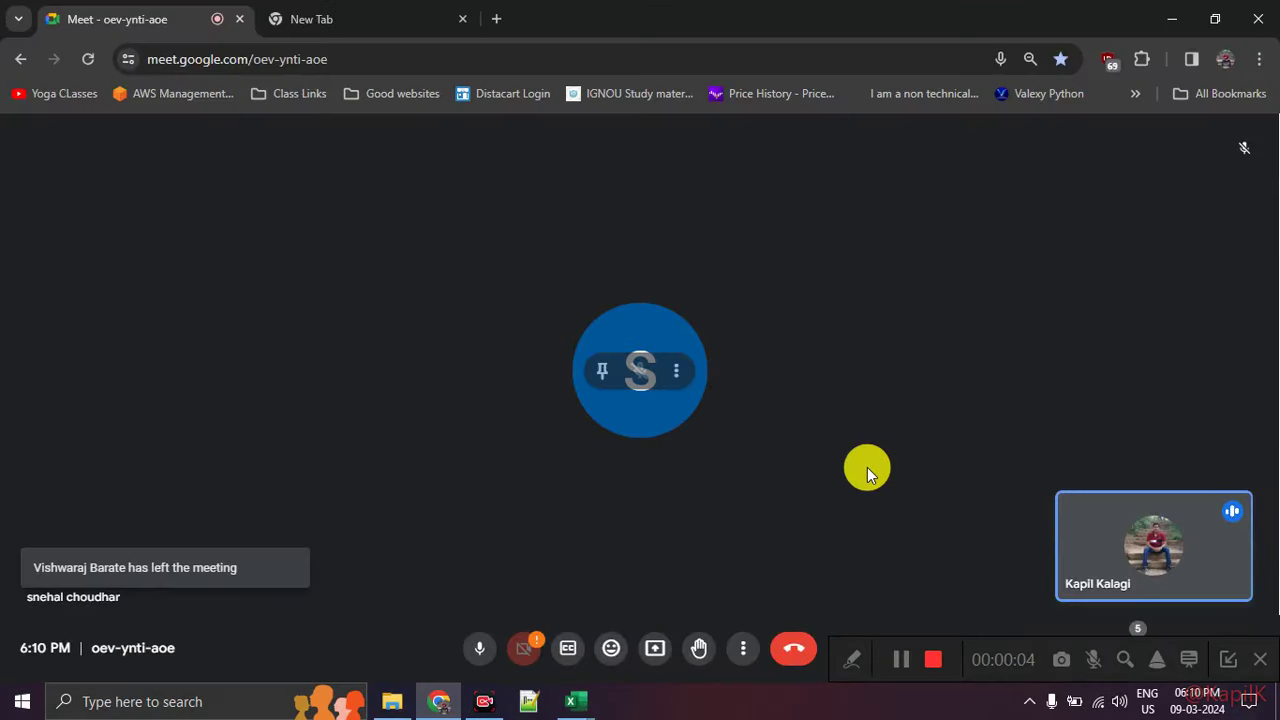
pyautogui.moveTo(575, 701)
pyautogui.click(509, 600)
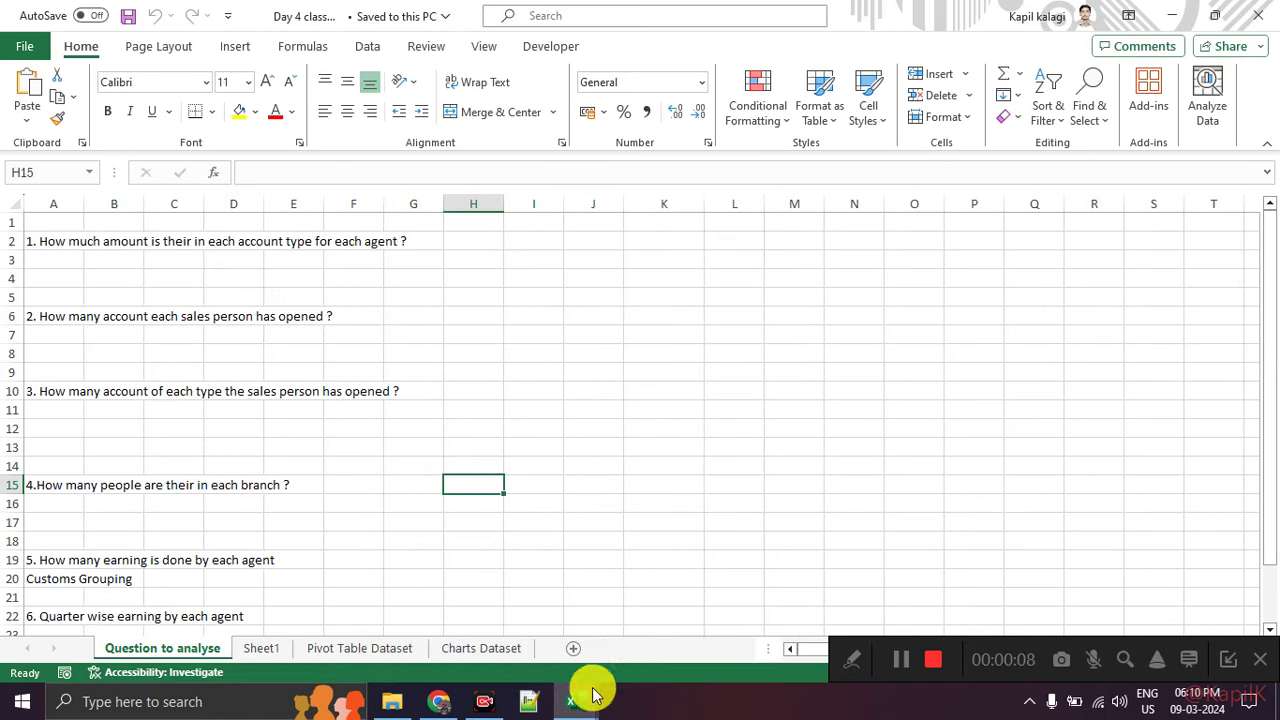
# Step: Close the Day 3 class work workbook without saving, view the Pivot Table Dataset sheet, then return to Meet
pyautogui.click(1258, 15)
pyautogui.click(675, 386)
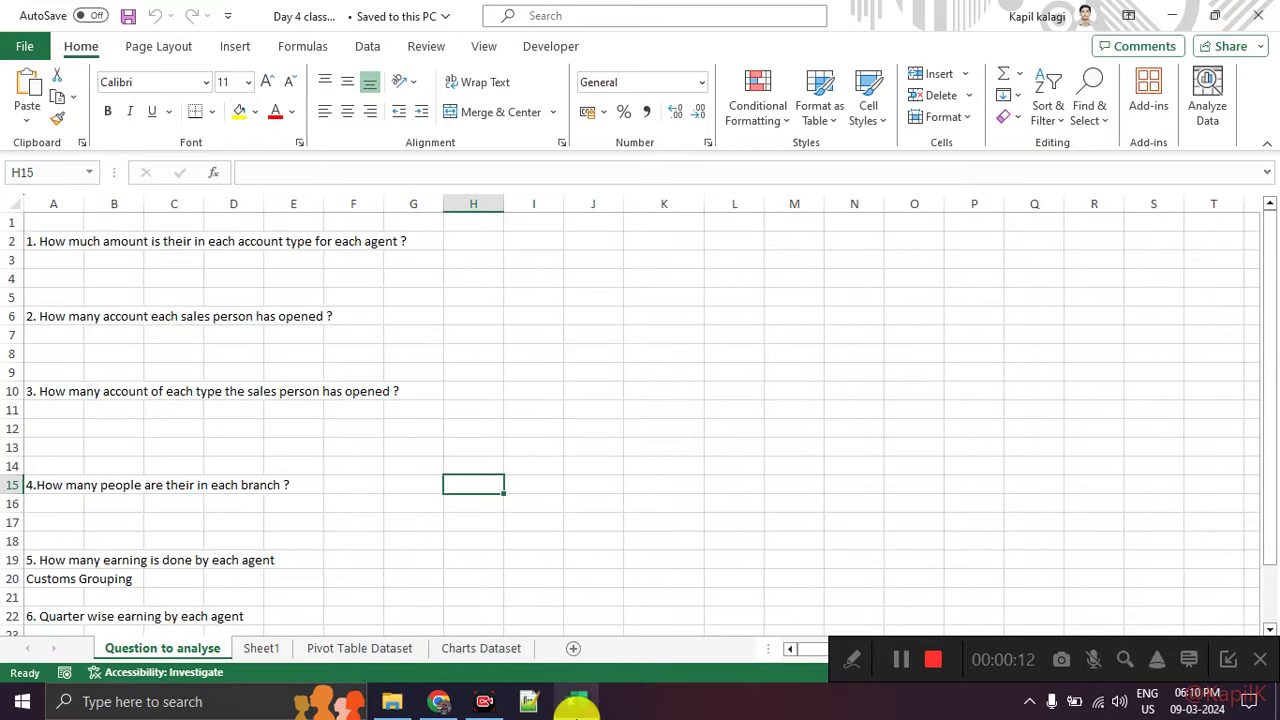
pyautogui.click(308, 652)
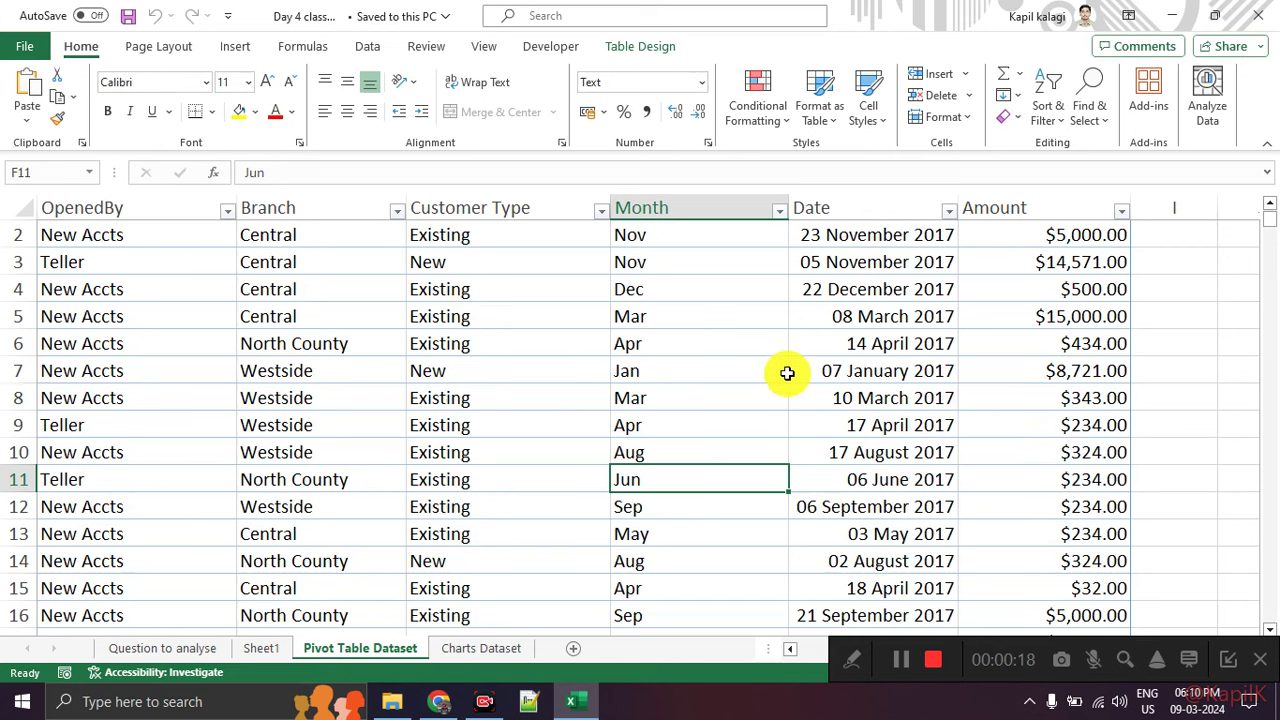
pyautogui.click(1230, 664)
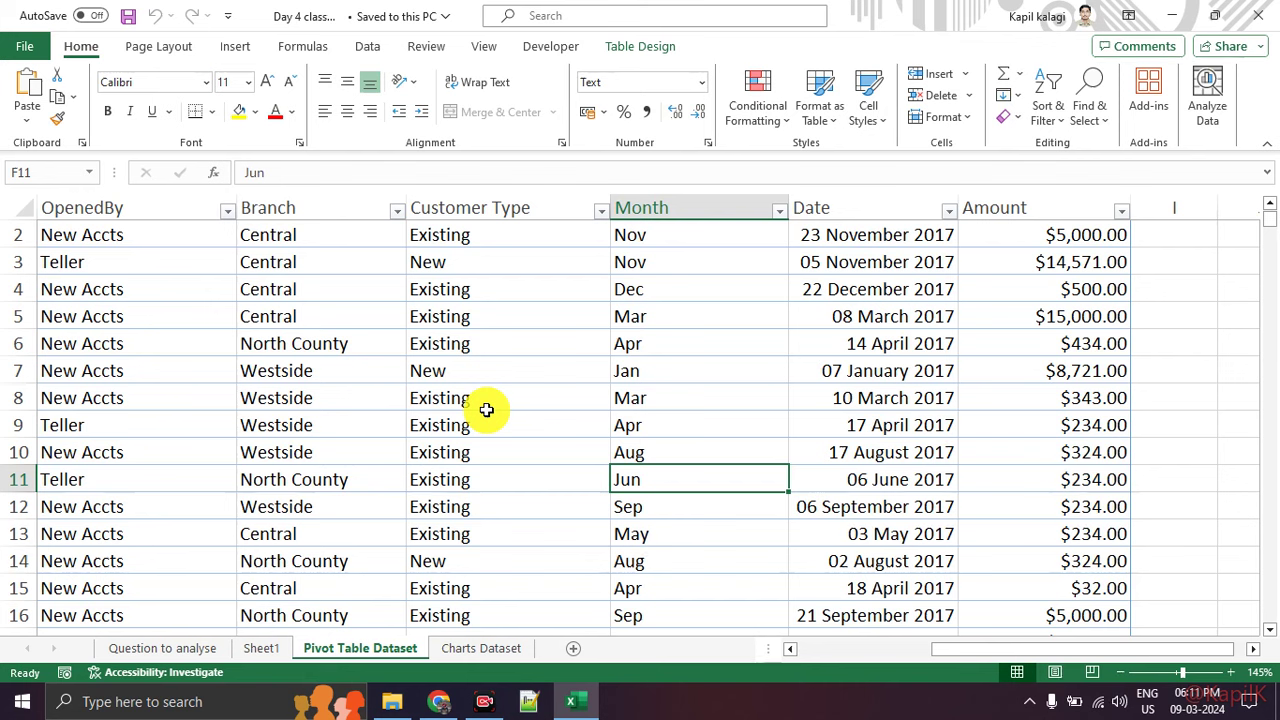
pyautogui.click(439, 701)
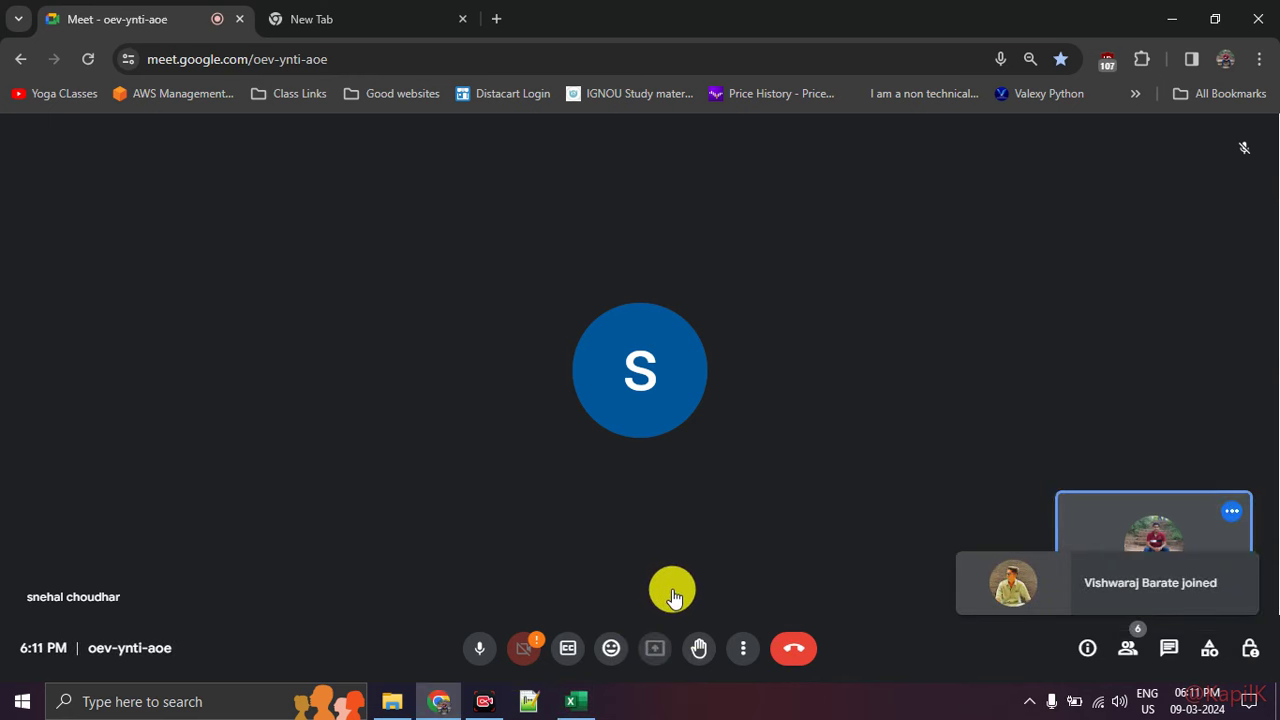
# Step: Share the entire screen in the call, hide the sharing notice, and return to the Excel dataset
pyautogui.click(784, 168)
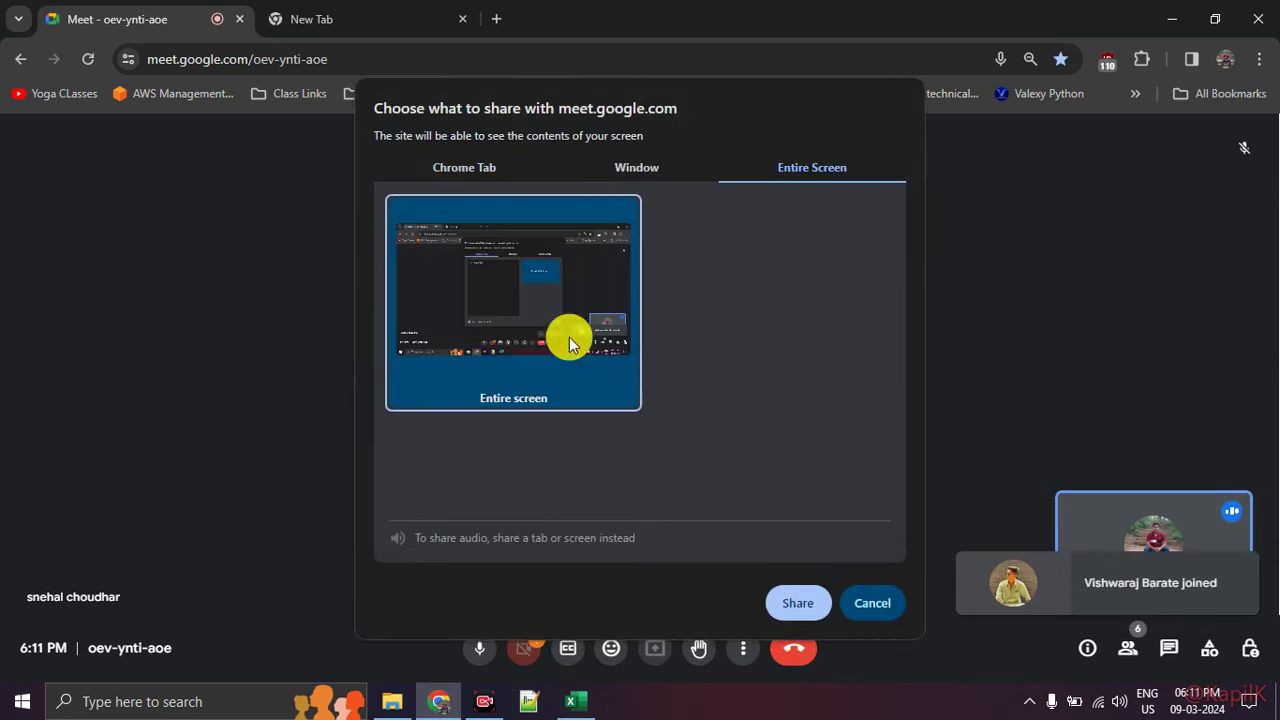
pyautogui.click(789, 598)
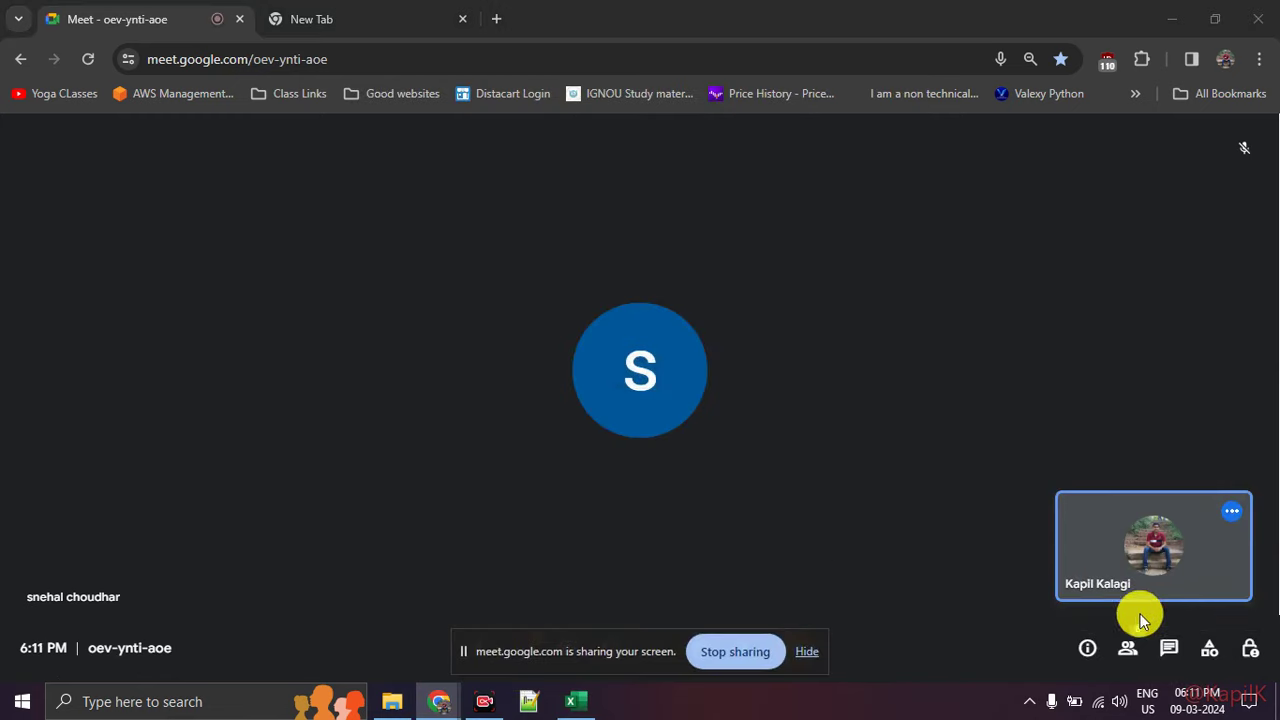
pyautogui.click(805, 652)
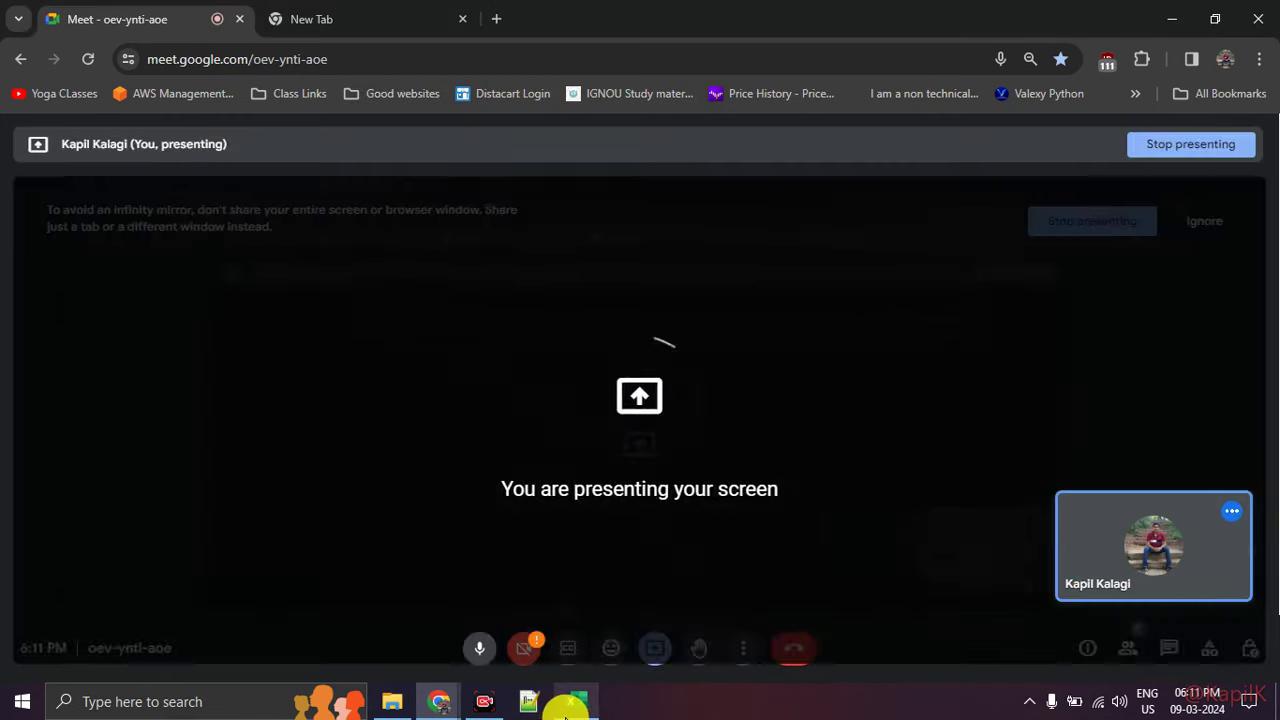
pyautogui.click(572, 702)
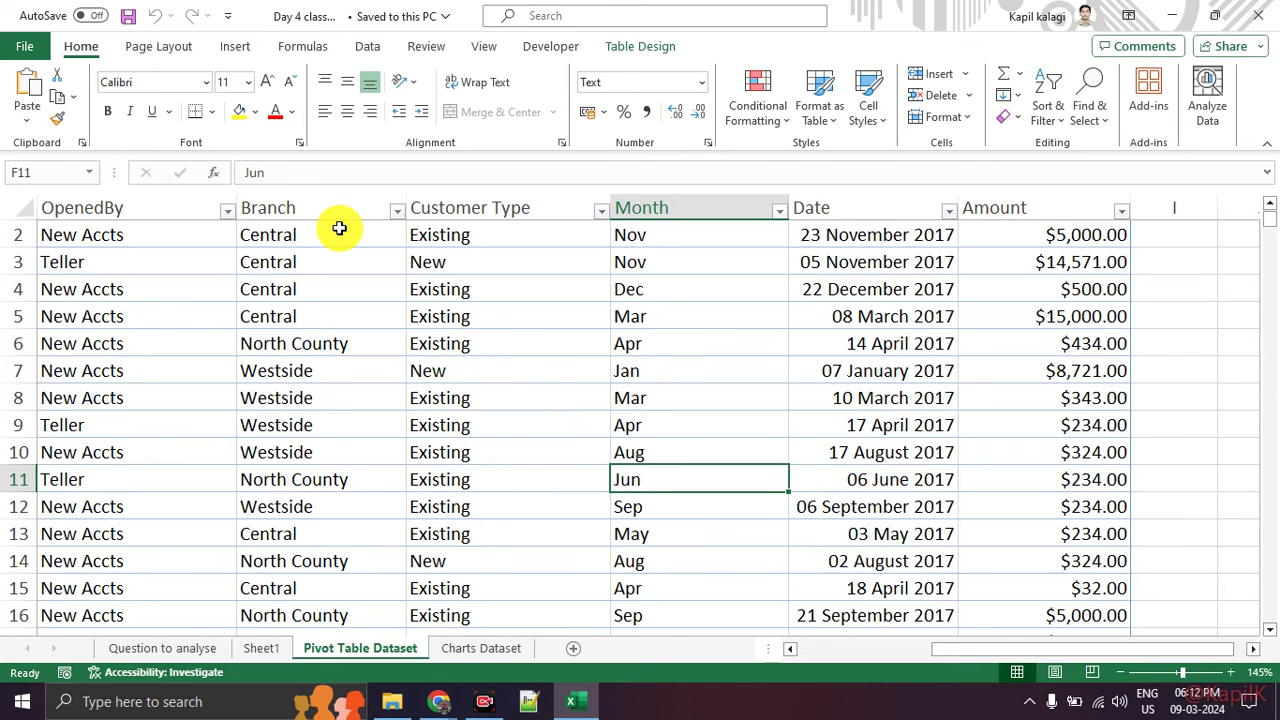
# Step: Scroll to the dataset's header row and step through the Agent and AcctType columns
pyautogui.scroll(1, 339, 228)
pyautogui.press('Left')
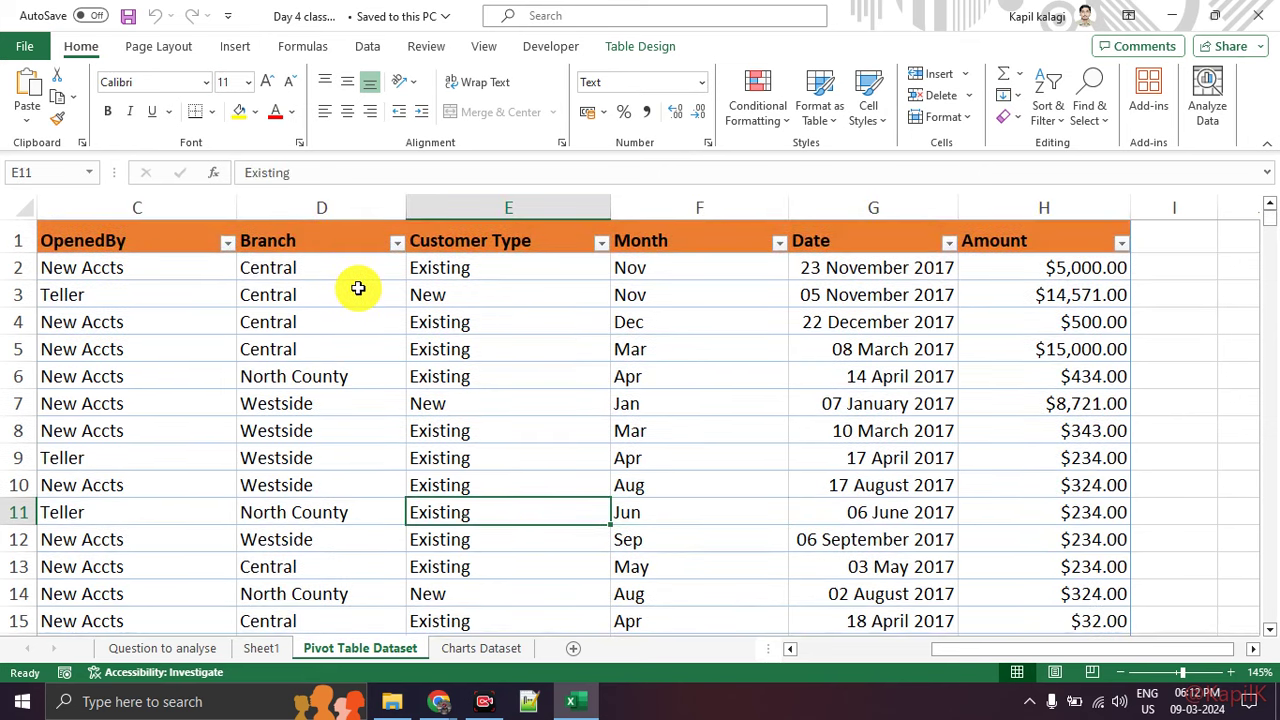
pyautogui.press('Left')
pyautogui.press('Left')
pyautogui.press('Left')
pyautogui.press('Right')
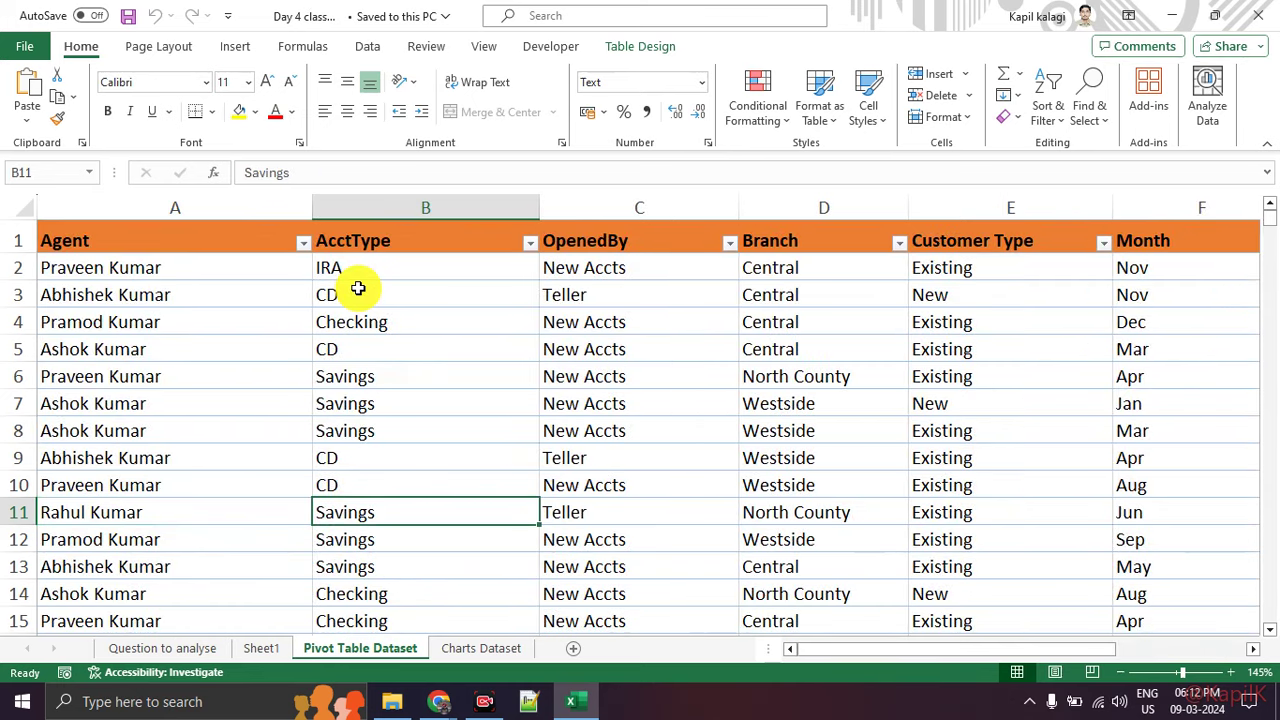
pyautogui.press('Up')
pyautogui.press('Up')
pyautogui.press('Up')
pyautogui.press('Down')
pyautogui.press('Down')
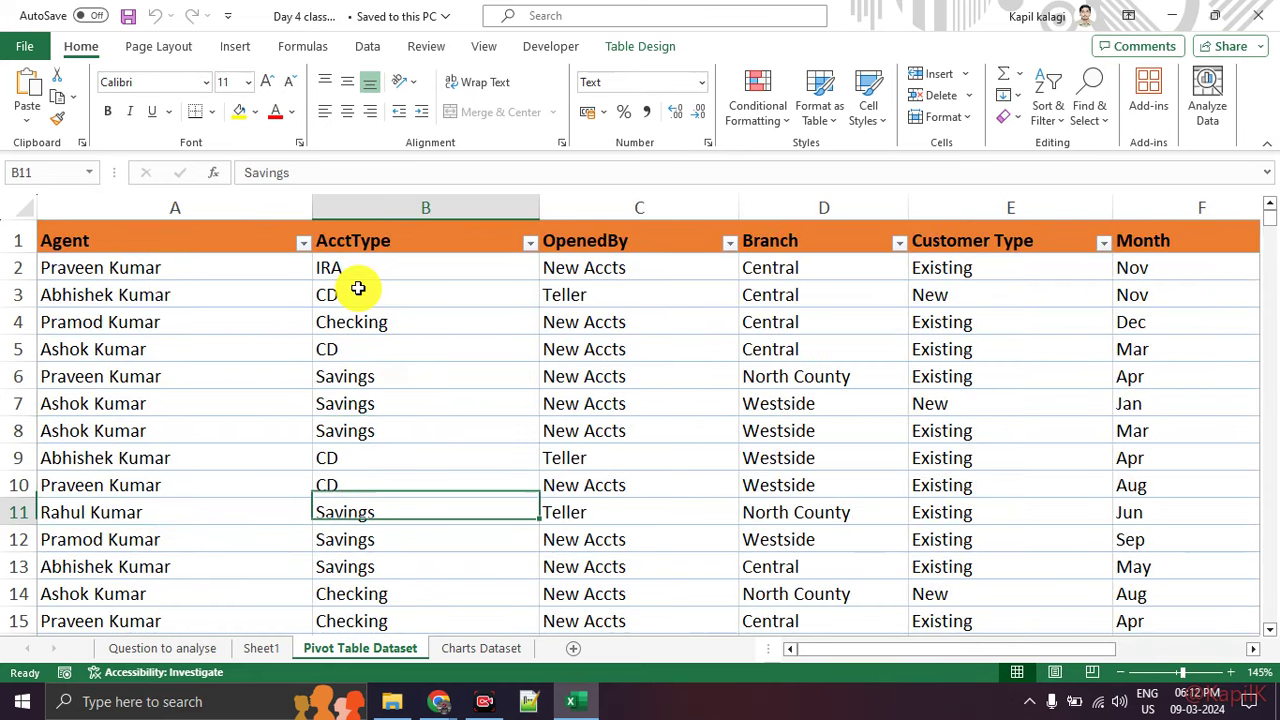
pyautogui.press('Down')
pyautogui.press('Down')
pyautogui.press('Down')
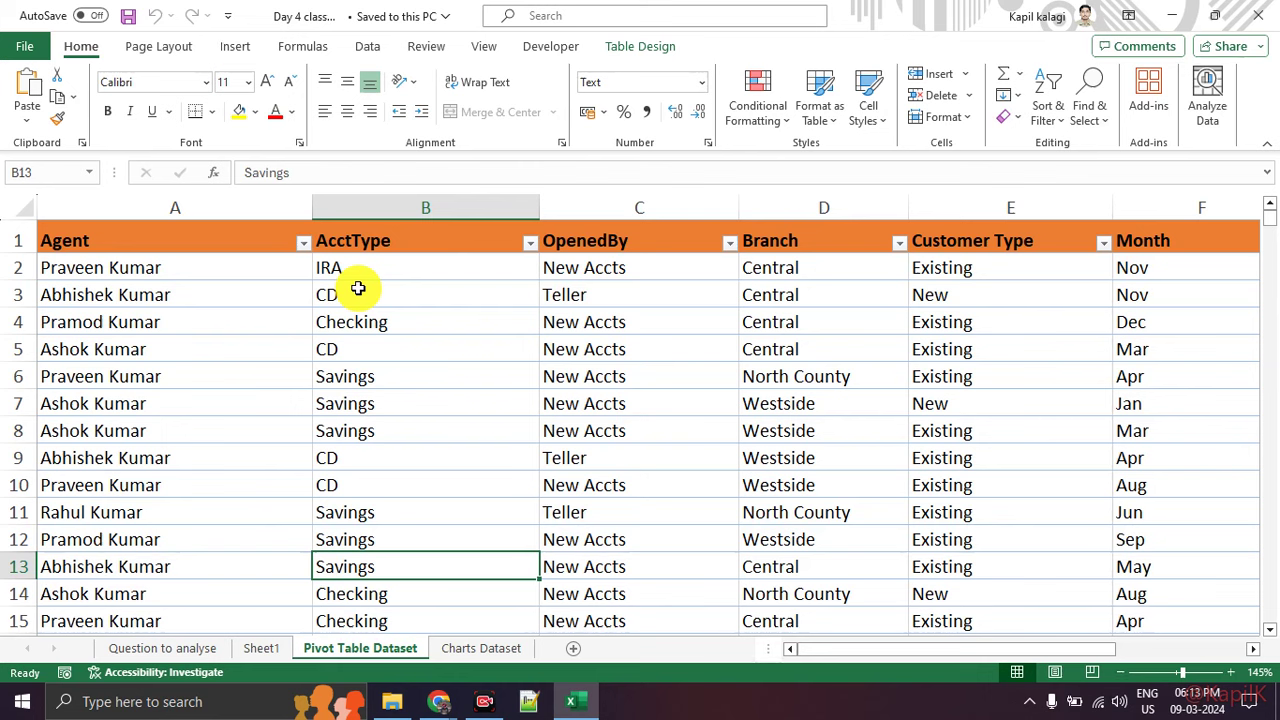
# Step: Show the Insert ribbon, glance at Sheet1, and settle on the Question to analyse sheet
pyautogui.click(232, 47)
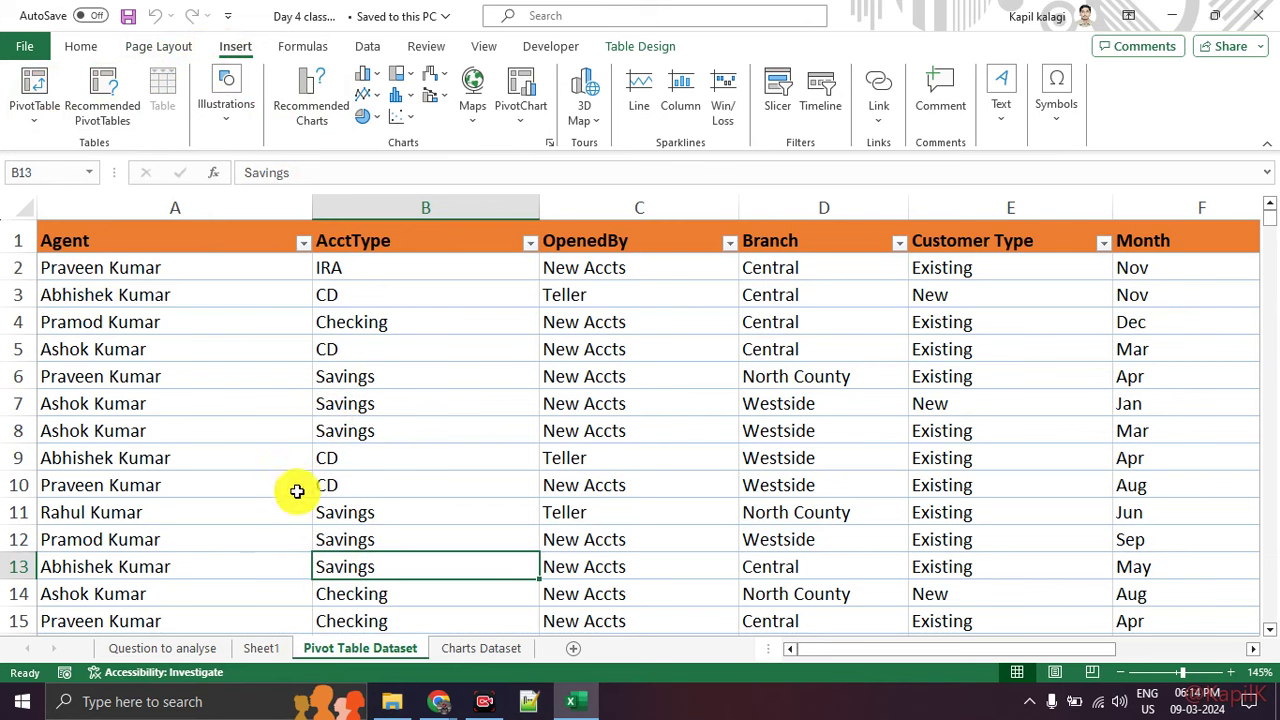
pyautogui.click(205, 650)
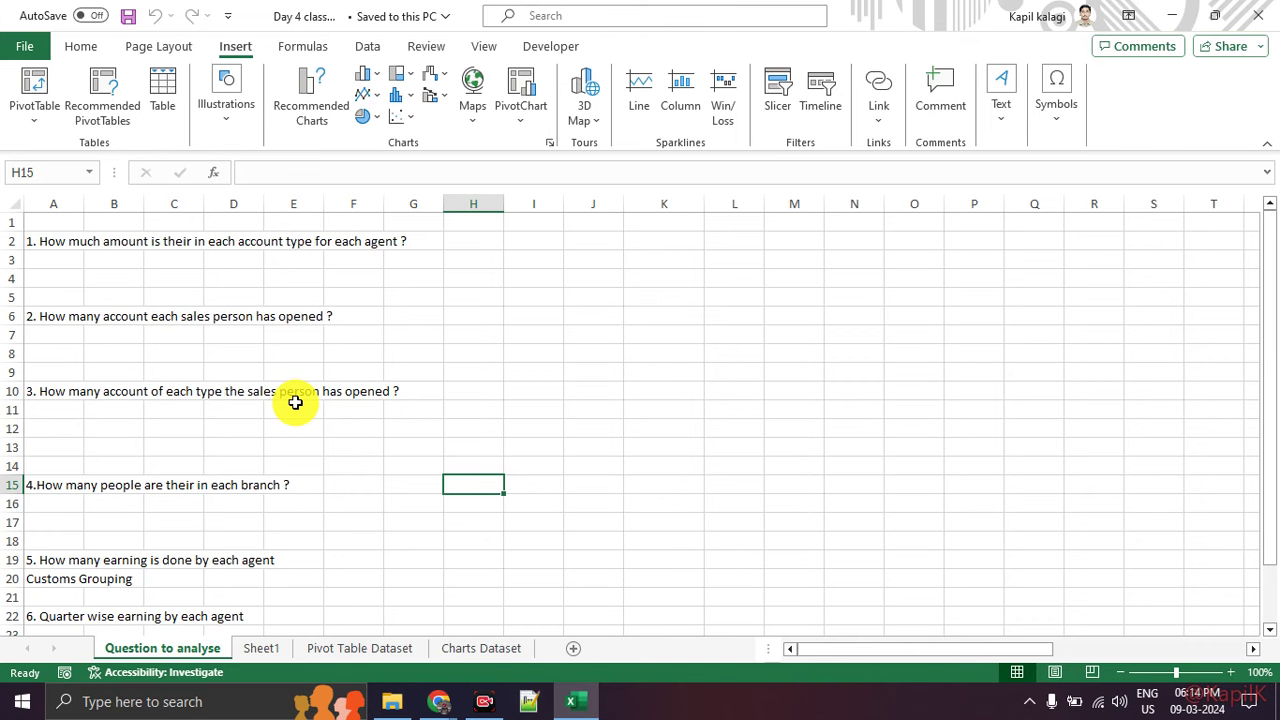
pyautogui.click(262, 650)
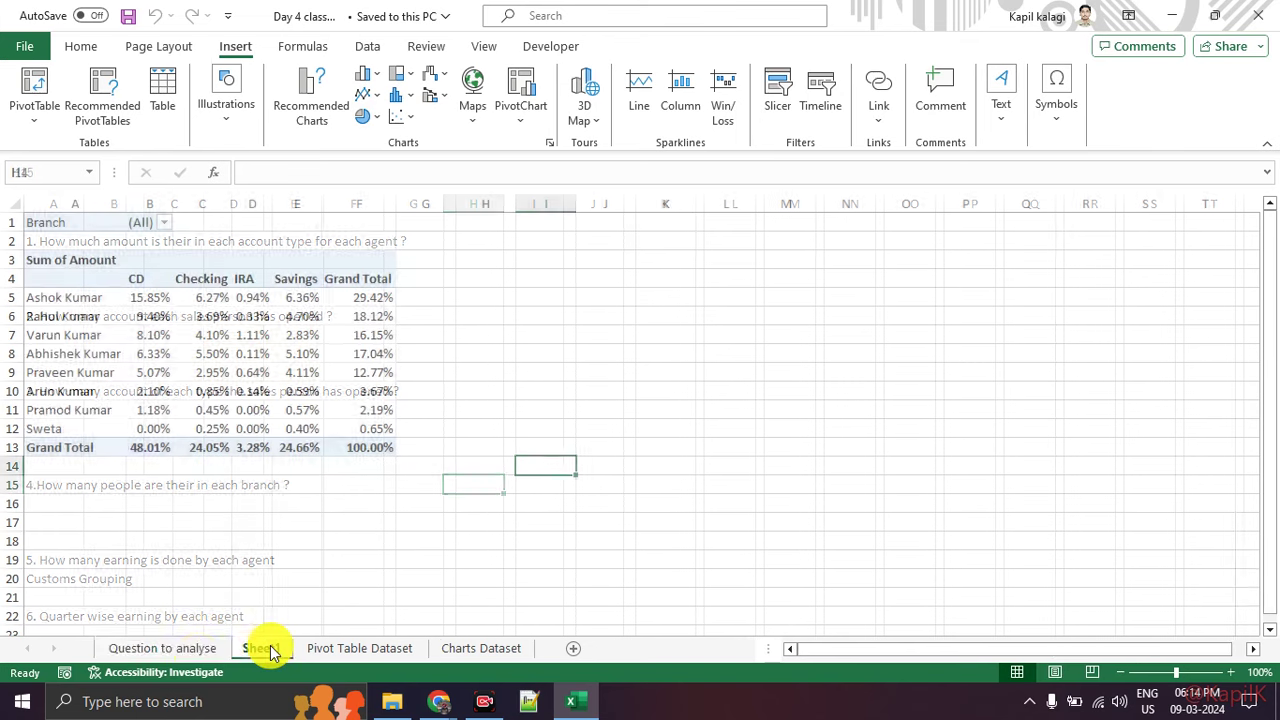
pyautogui.click(198, 650)
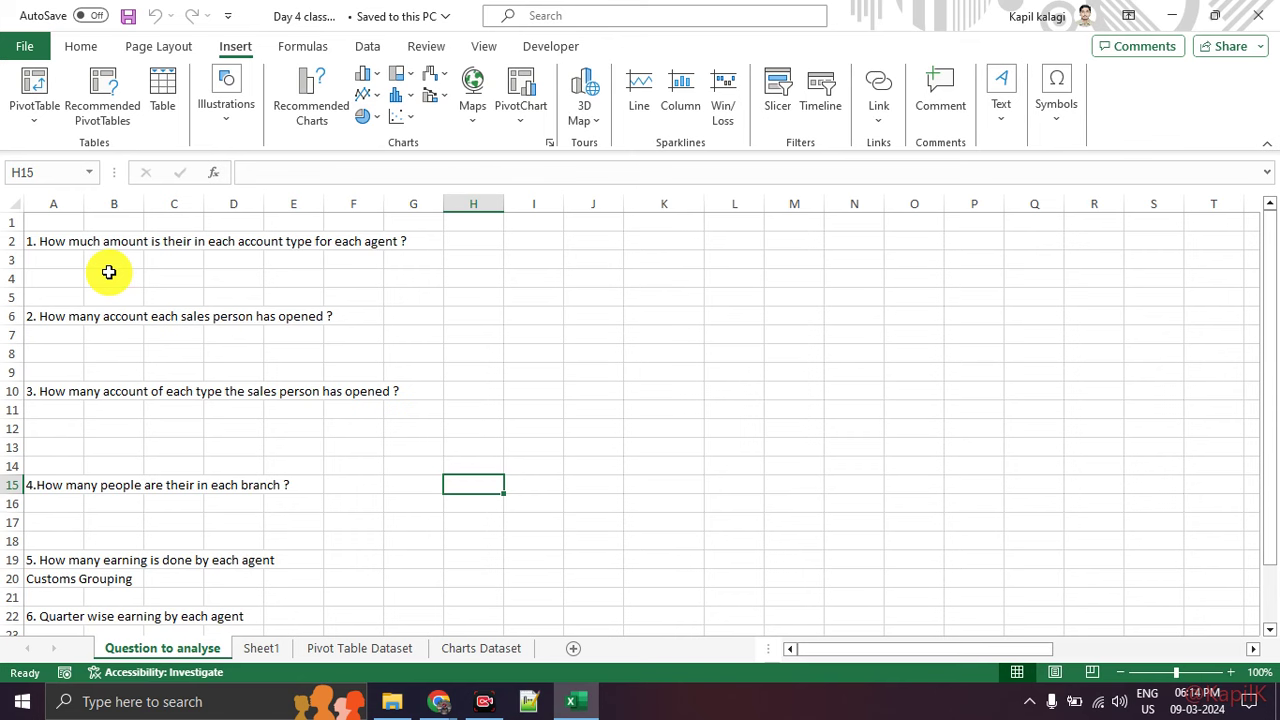
# Step: Select the amount-per-account-type question, then select the CD header in Sheet1's pivot table to show its field list
pyautogui.click(63, 241)
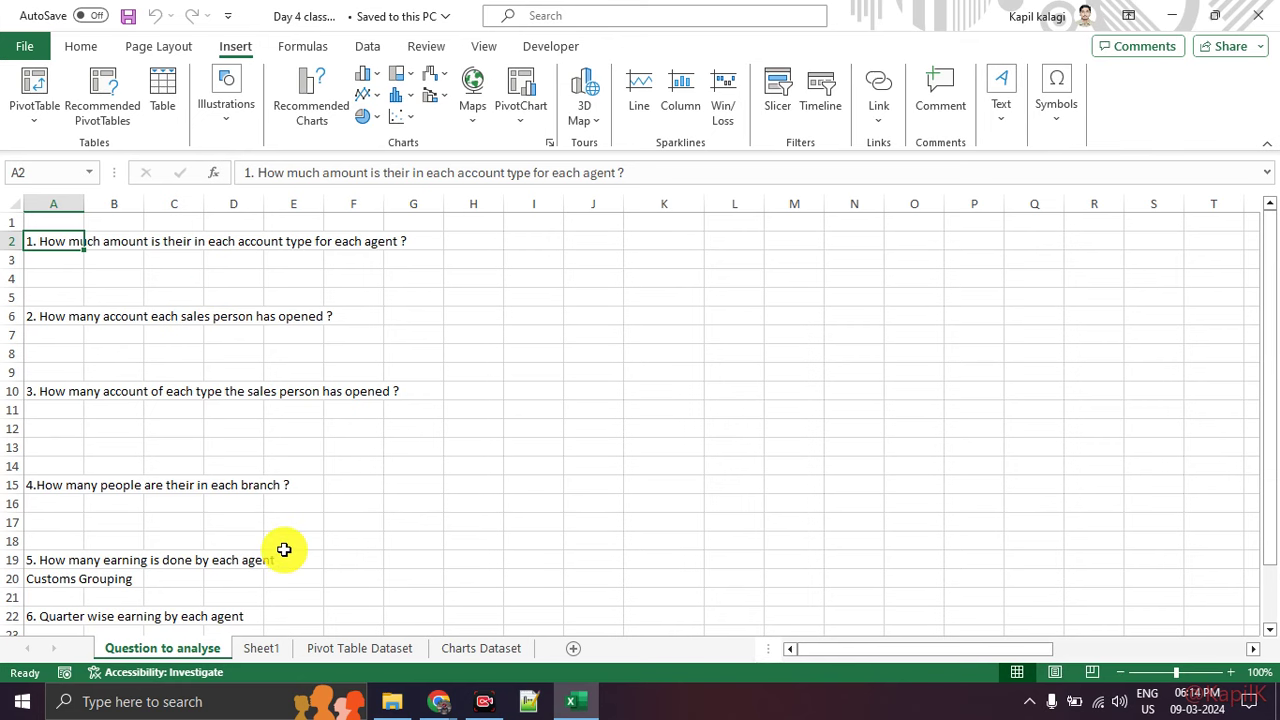
pyautogui.click(263, 646)
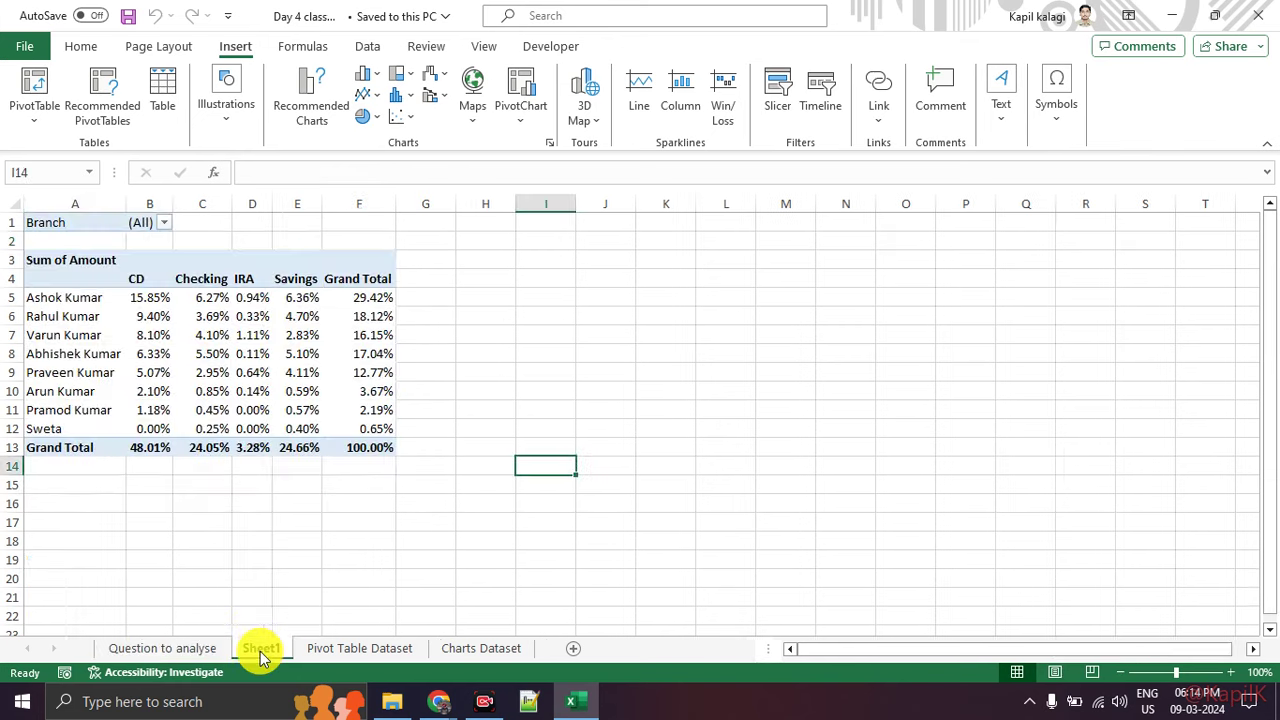
pyautogui.click(152, 266)
pyautogui.click(145, 281)
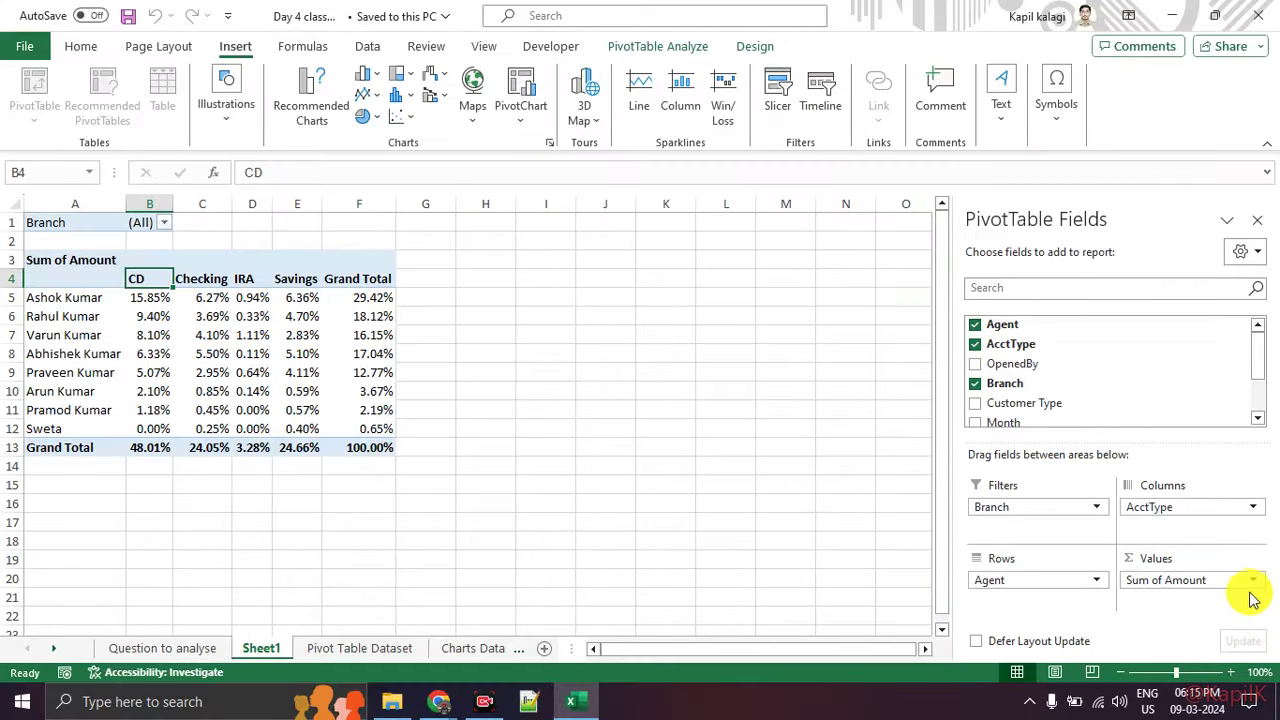
# Step: Set Sum of Amount's Show Values As to % of Row Total
pyautogui.click(1251, 581)
pyautogui.click(1240, 560)
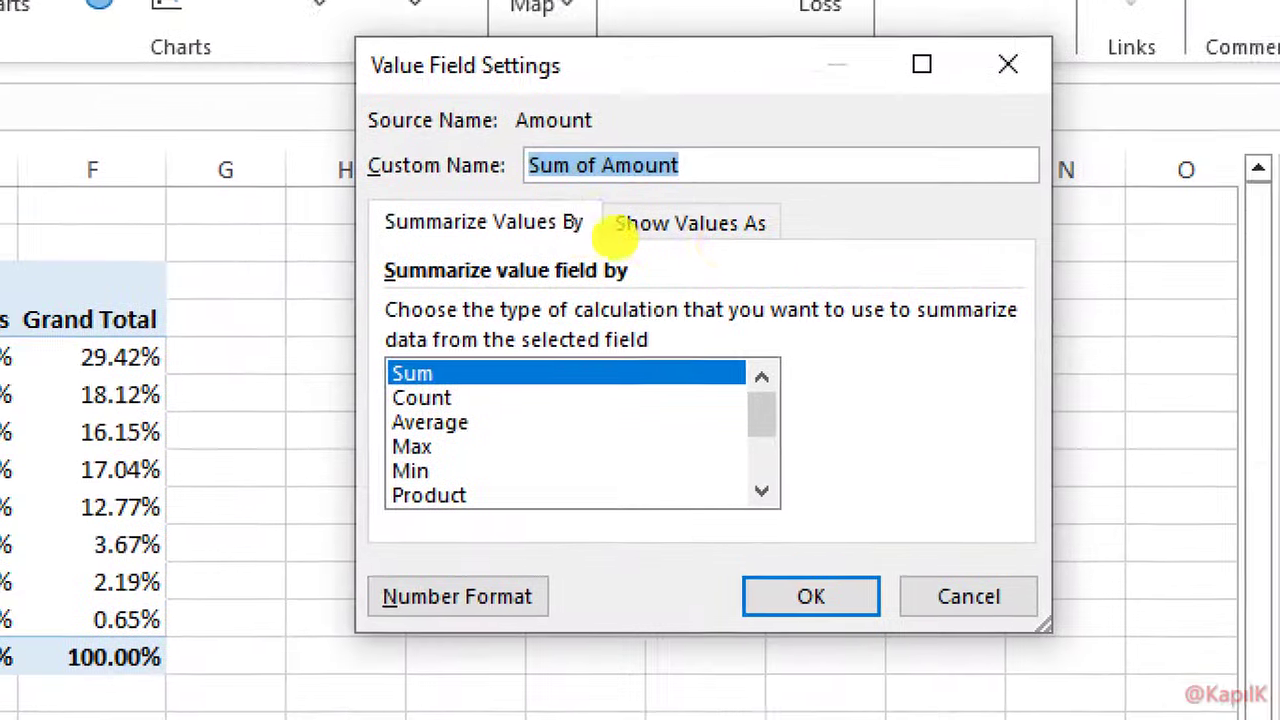
pyautogui.moveTo(618, 245); pyautogui.dragTo(830, 256)
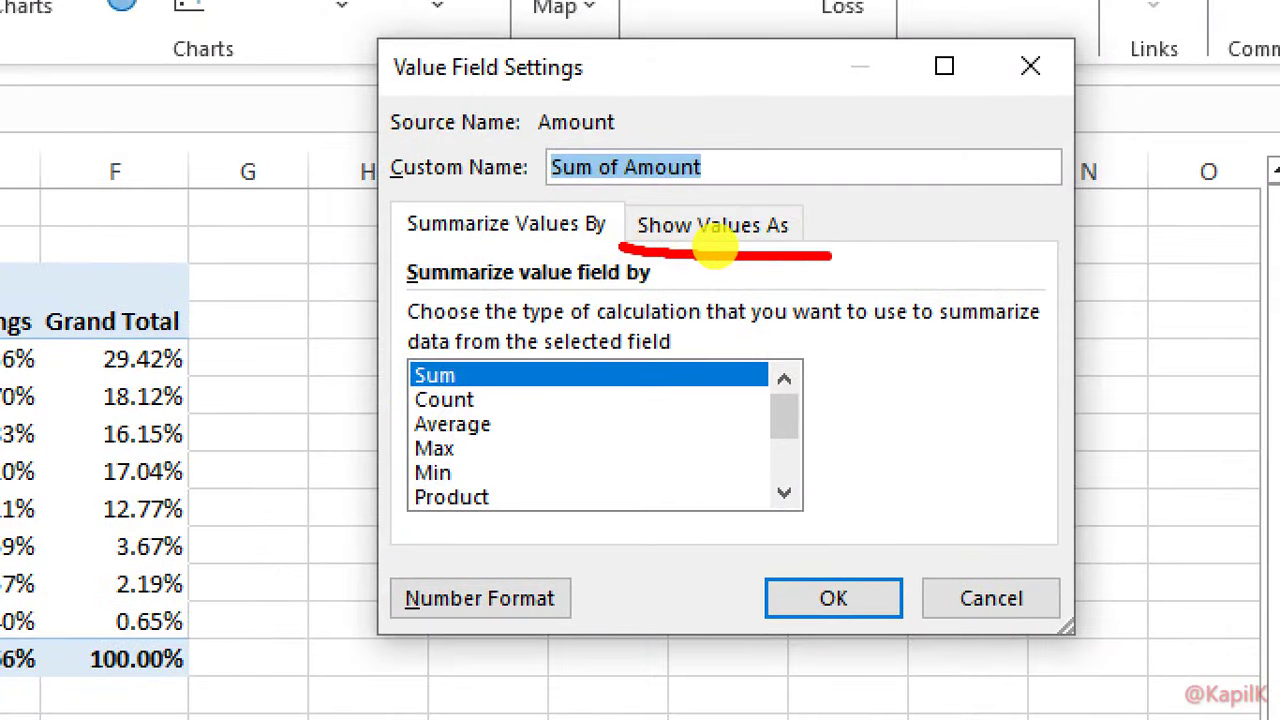
pyautogui.moveTo(398, 251); pyautogui.dragTo(615, 247)
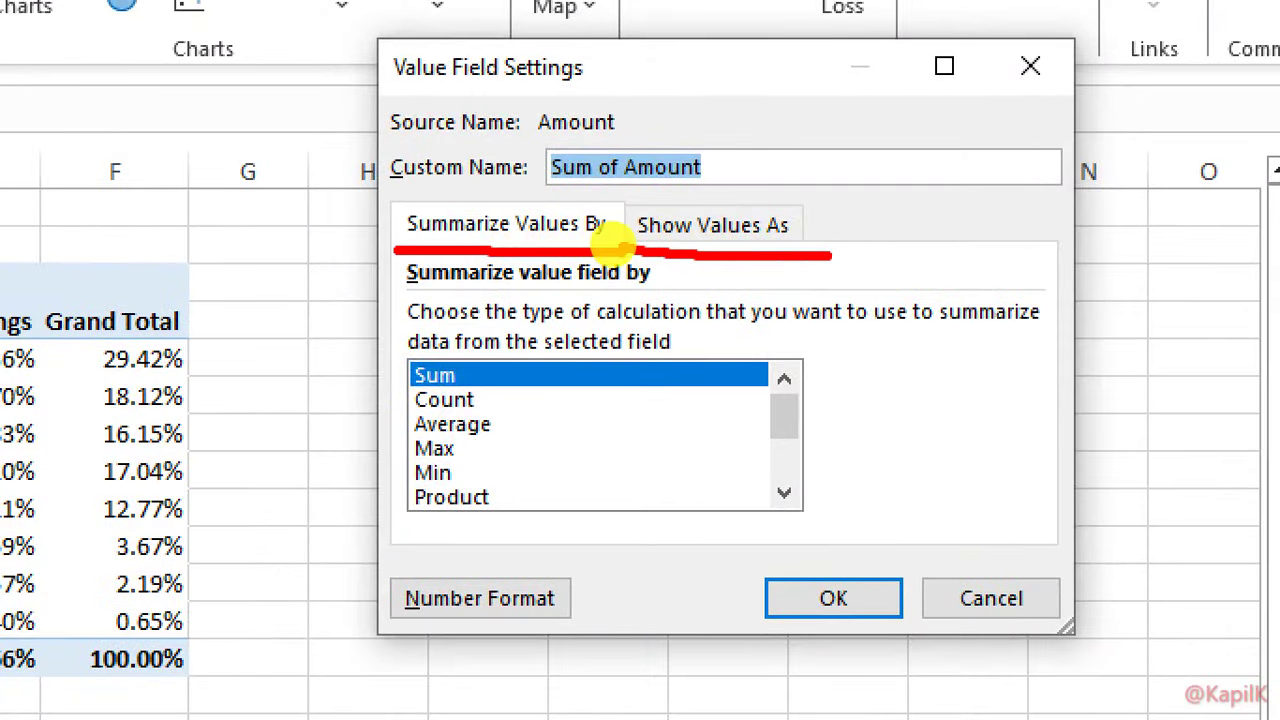
pyautogui.moveTo(452, 347)
pyautogui.mouseDown()
pyautogui.moveTo(383, 424)
pyautogui.moveTo(470, 355)
pyautogui.mouseUp()
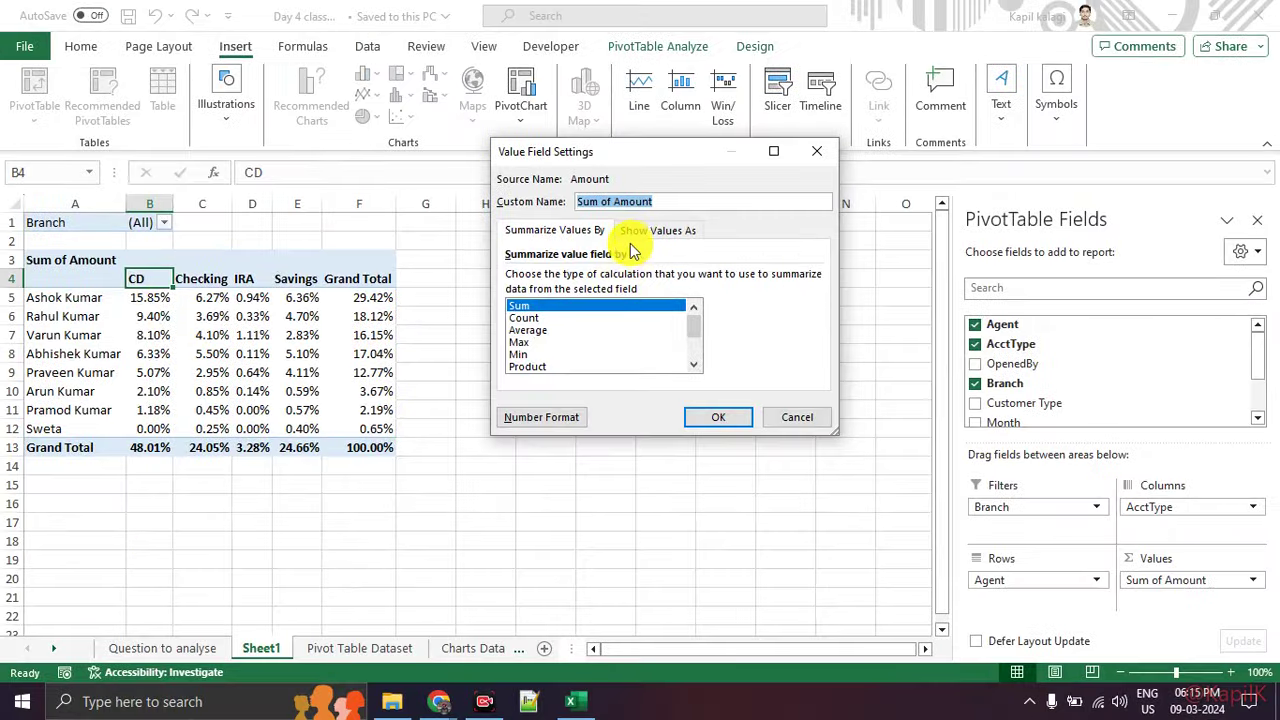
pyautogui.click(657, 230)
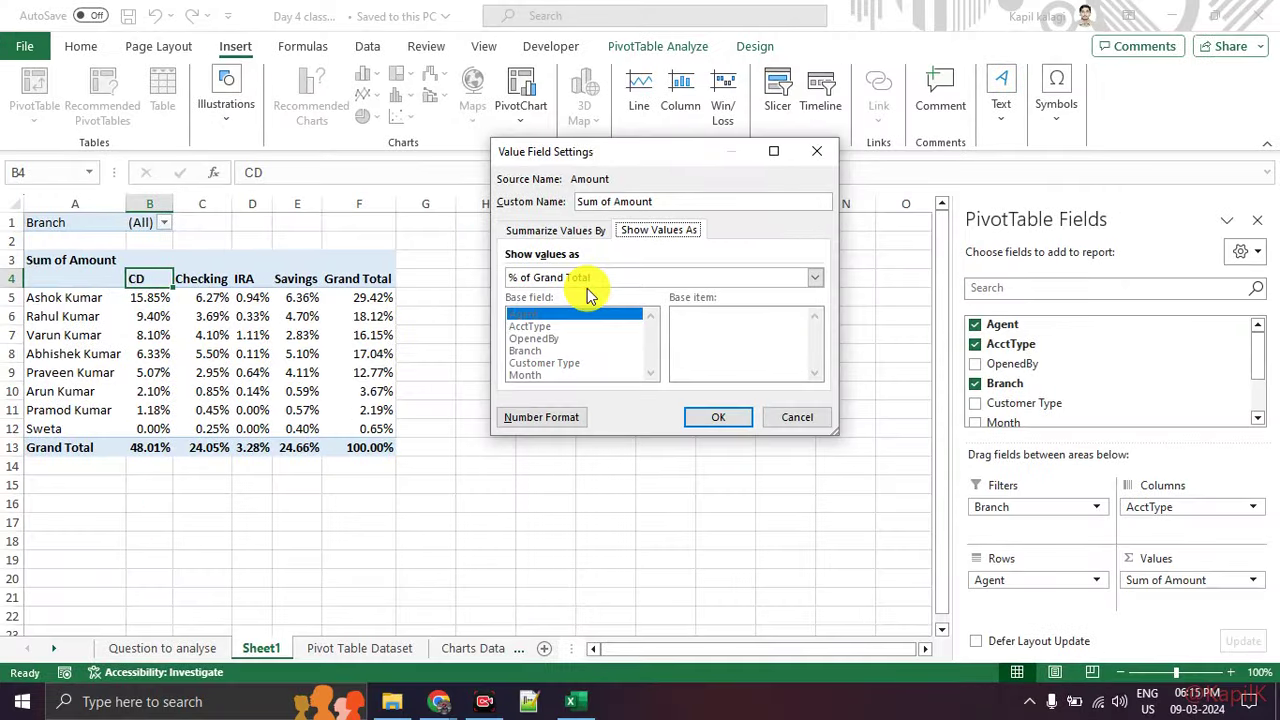
pyautogui.click(590, 285)
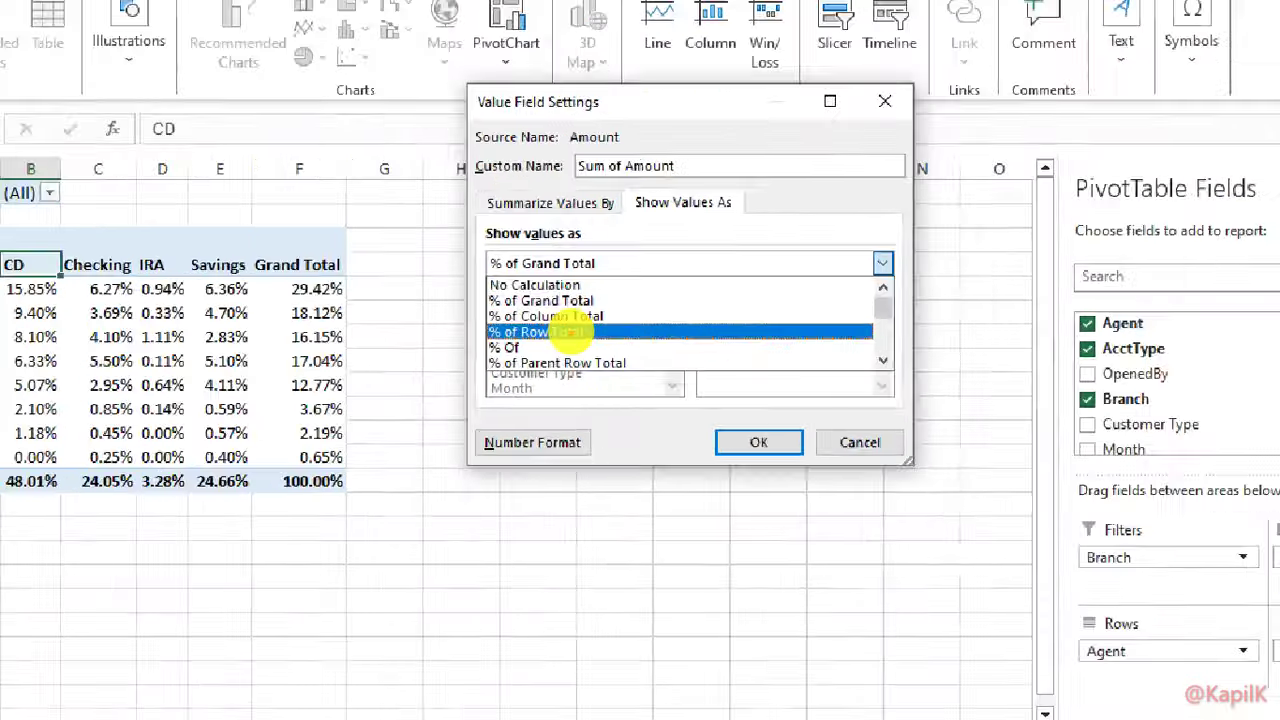
pyautogui.click(567, 333)
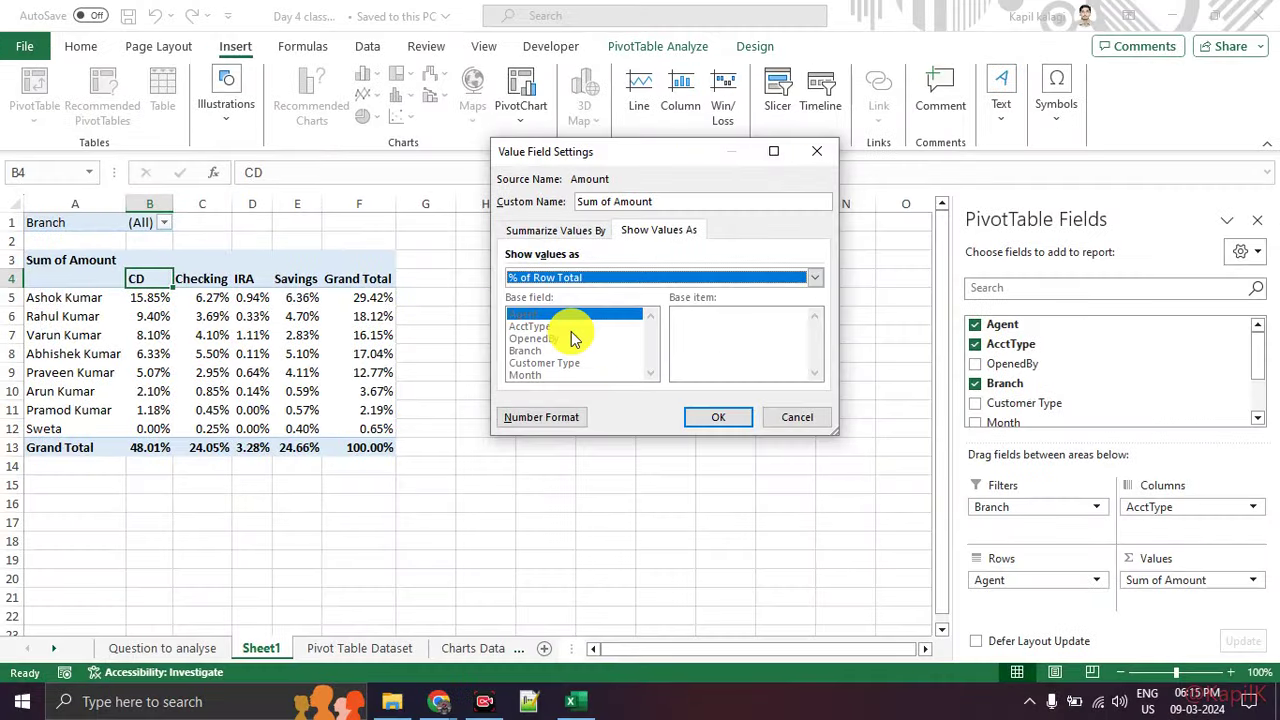
pyautogui.click(712, 417)
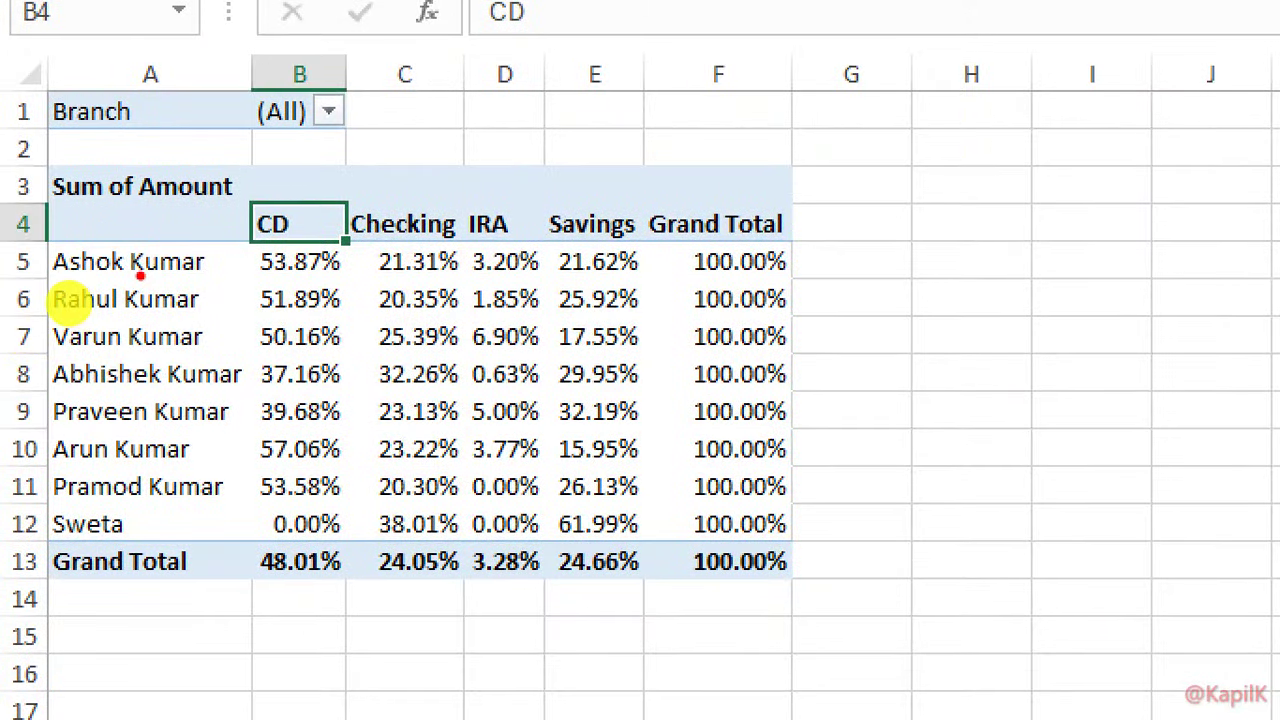
# Step: Underline one agent's percentage row, then switch away from Excel to the Meet call
pyautogui.moveTo(45, 275); pyautogui.dragTo(405, 283)
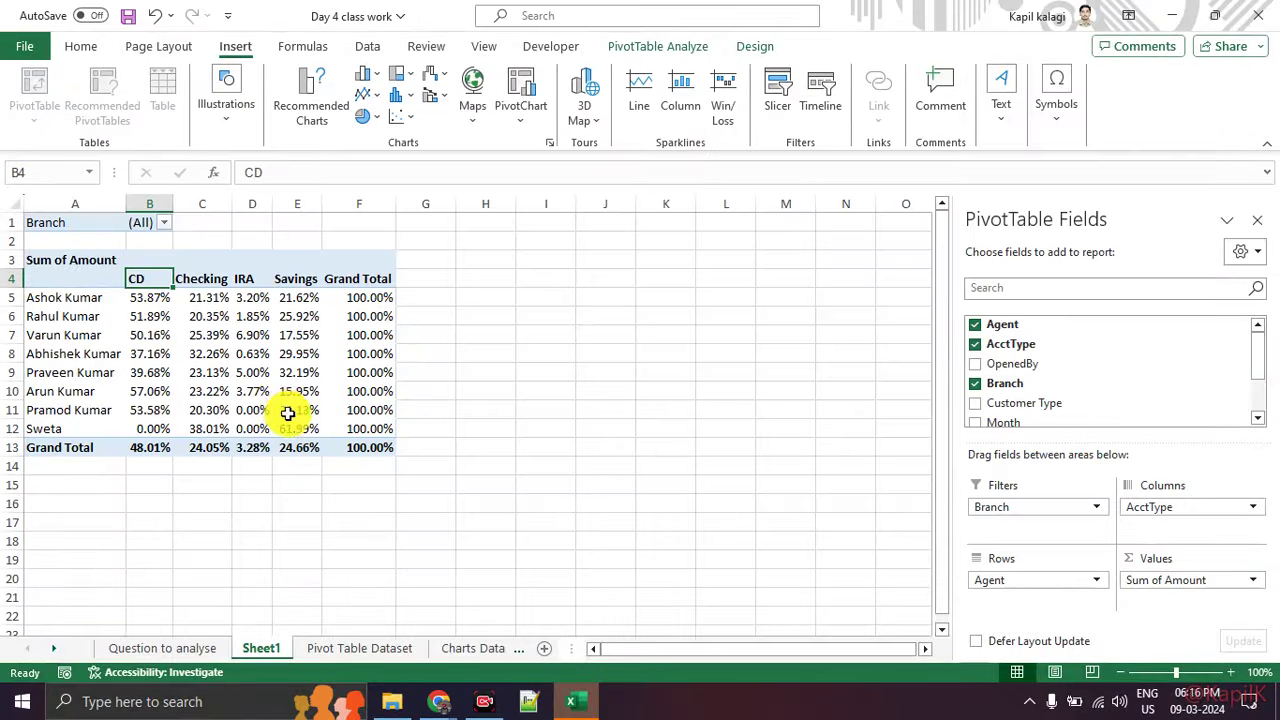
pyautogui.hotkey('alt', 'Tab')
pyautogui.click(209, 371)
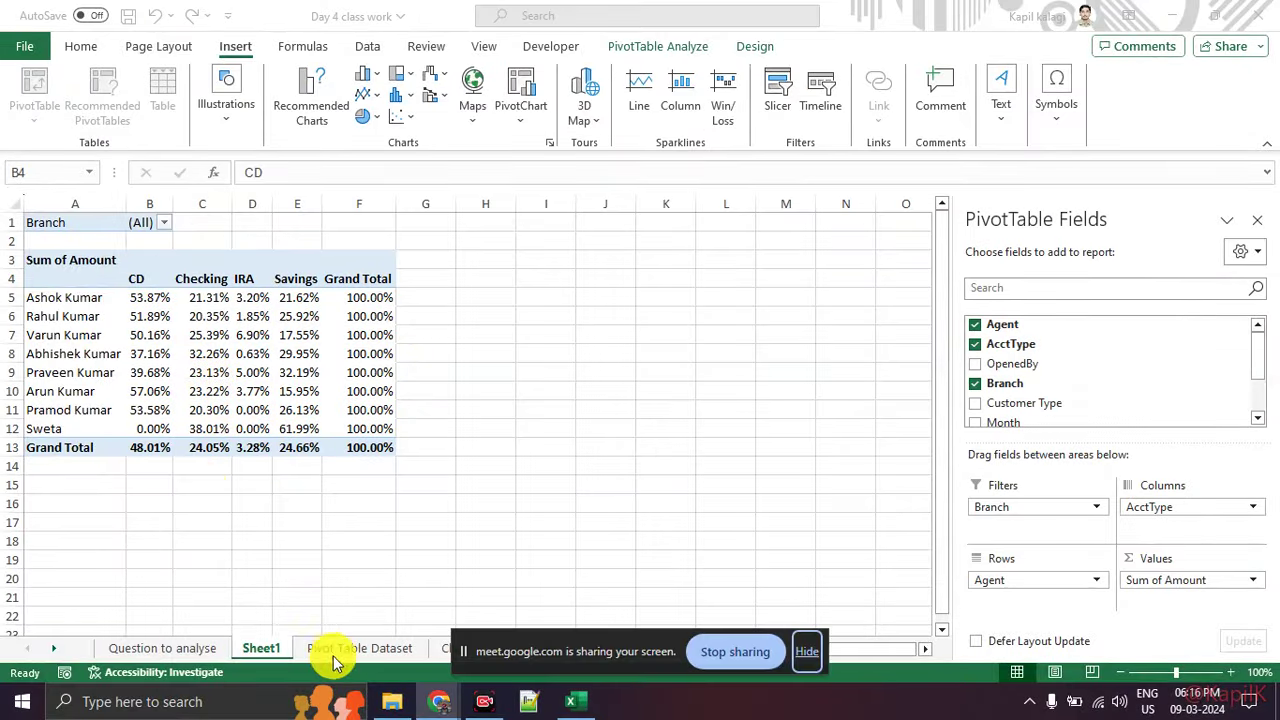
pyautogui.click(392, 701)
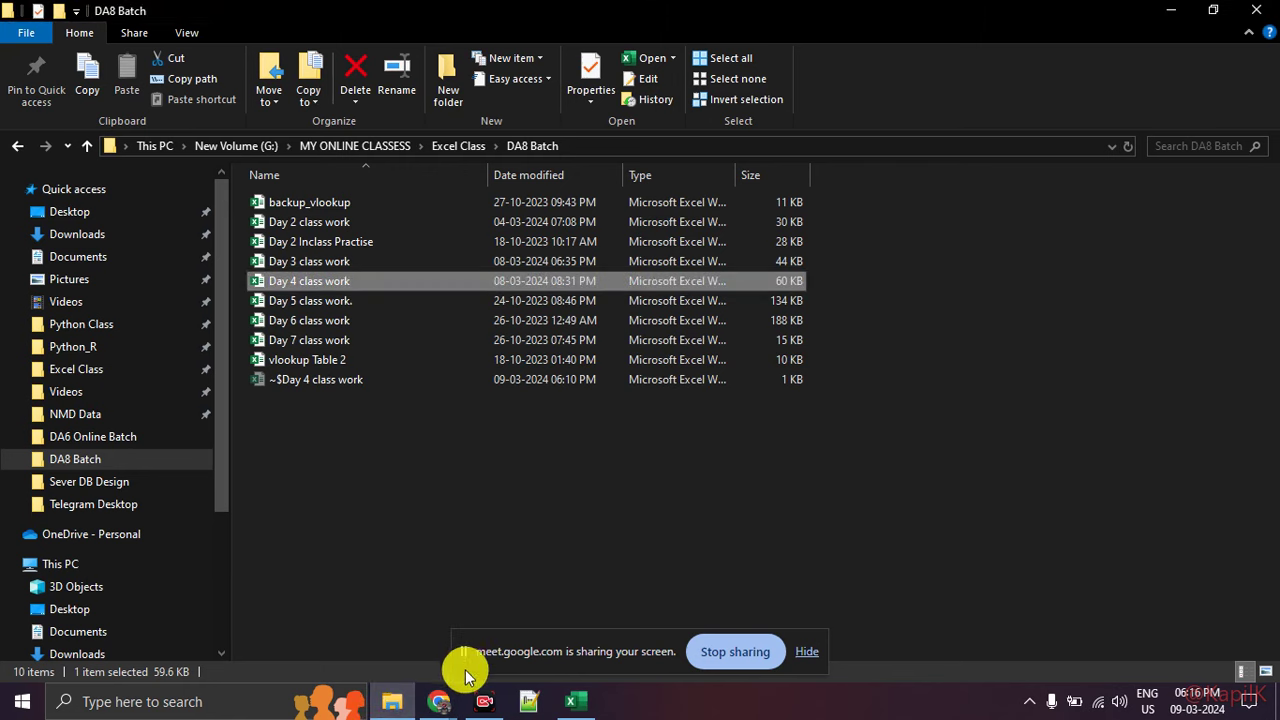
pyautogui.moveTo(439, 701)
pyautogui.click(345, 607)
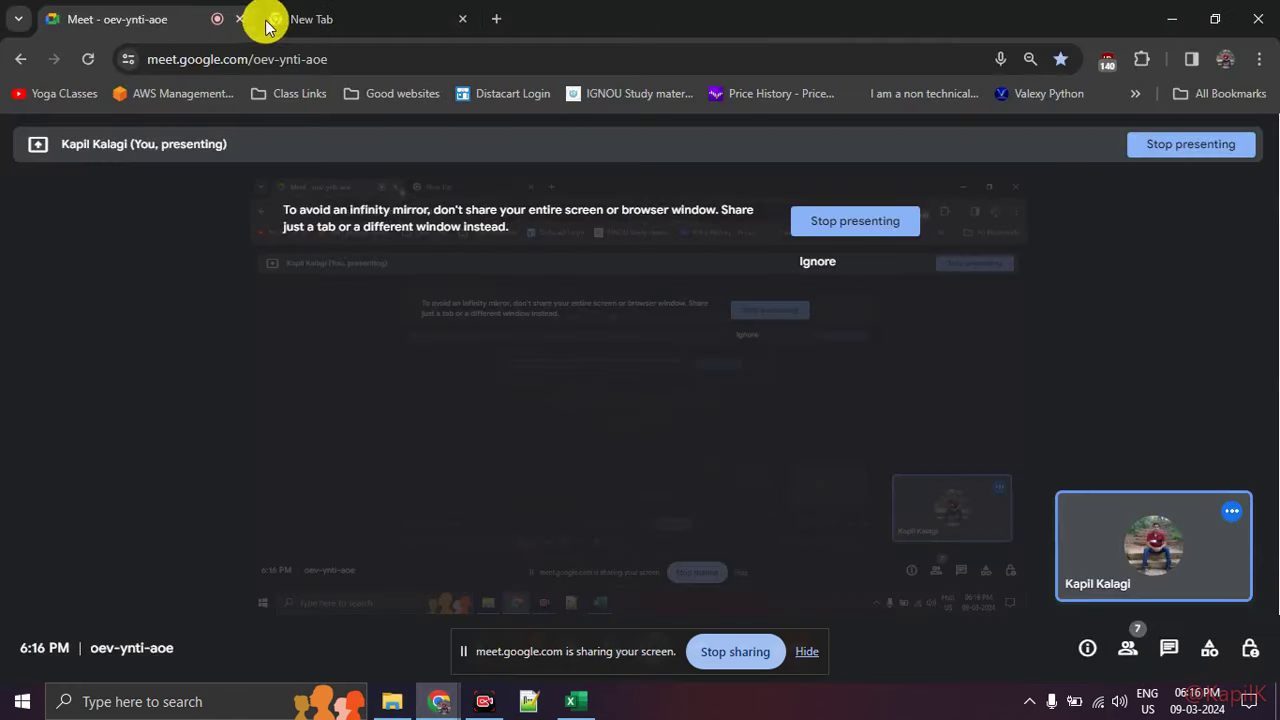
# Step: Mute one participant for everyone from the People panel, then return to the DA8 Batch folder
pyautogui.click(1129, 647)
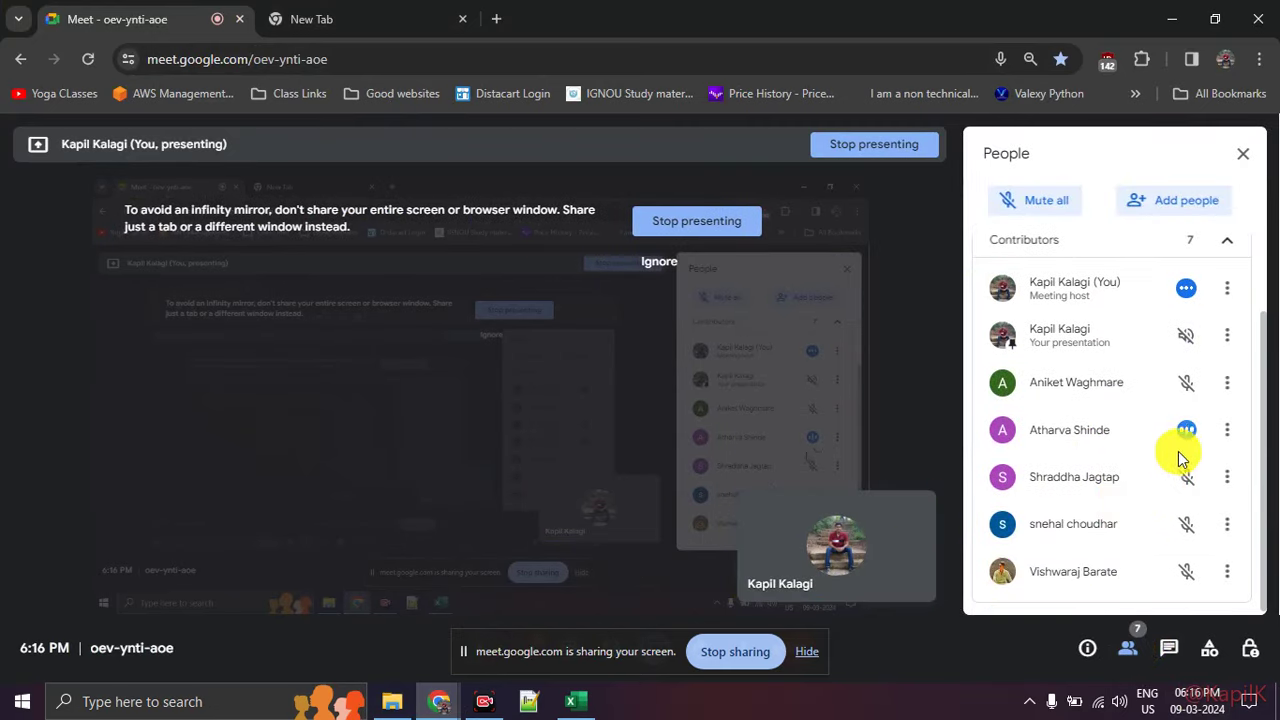
pyautogui.click(1187, 433)
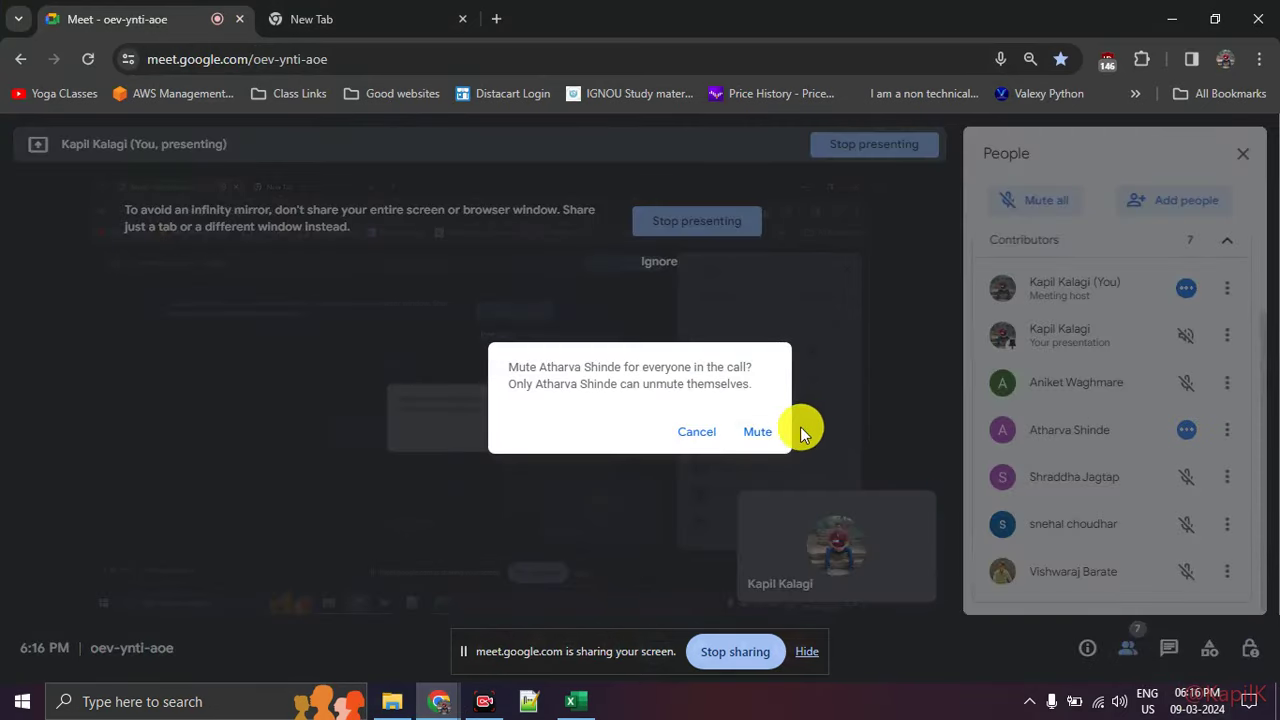
pyautogui.click(762, 433)
pyautogui.hotkey('alt', 'Tab')
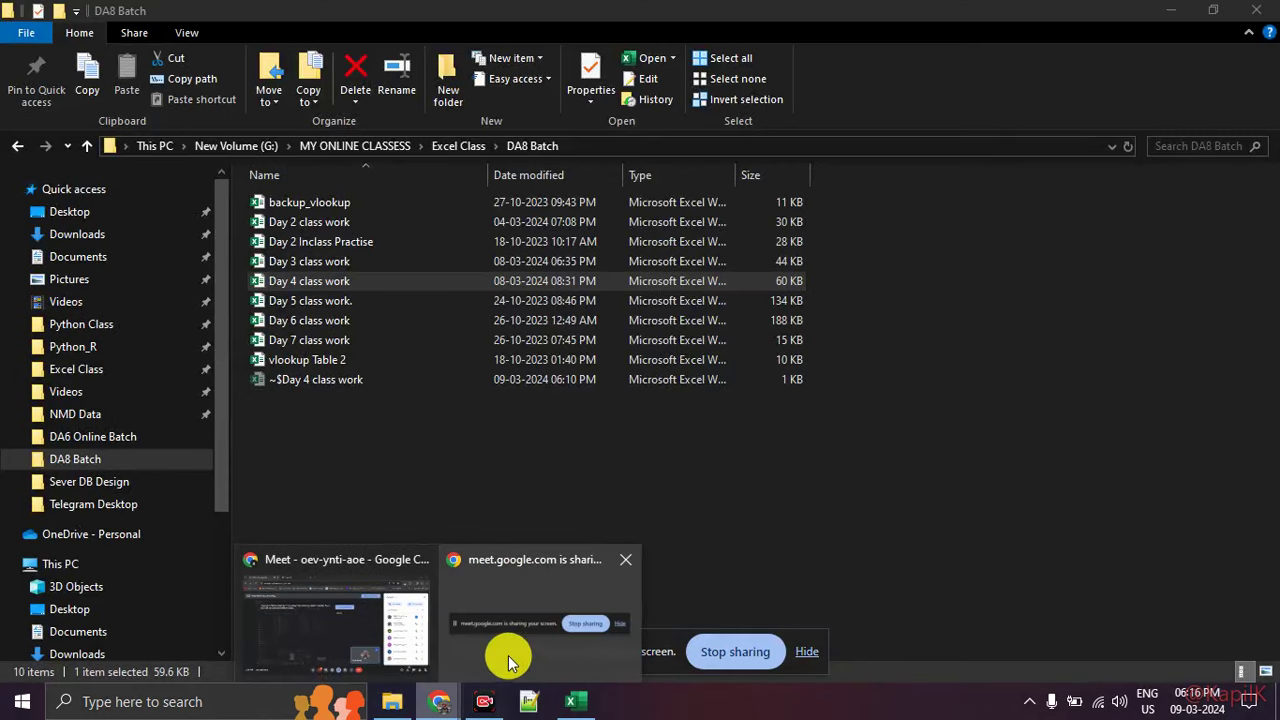
# Step: Return to the row-percentage pivot table, hide the sharing notice, and mark the CD column percentages
pyautogui.click(572, 701)
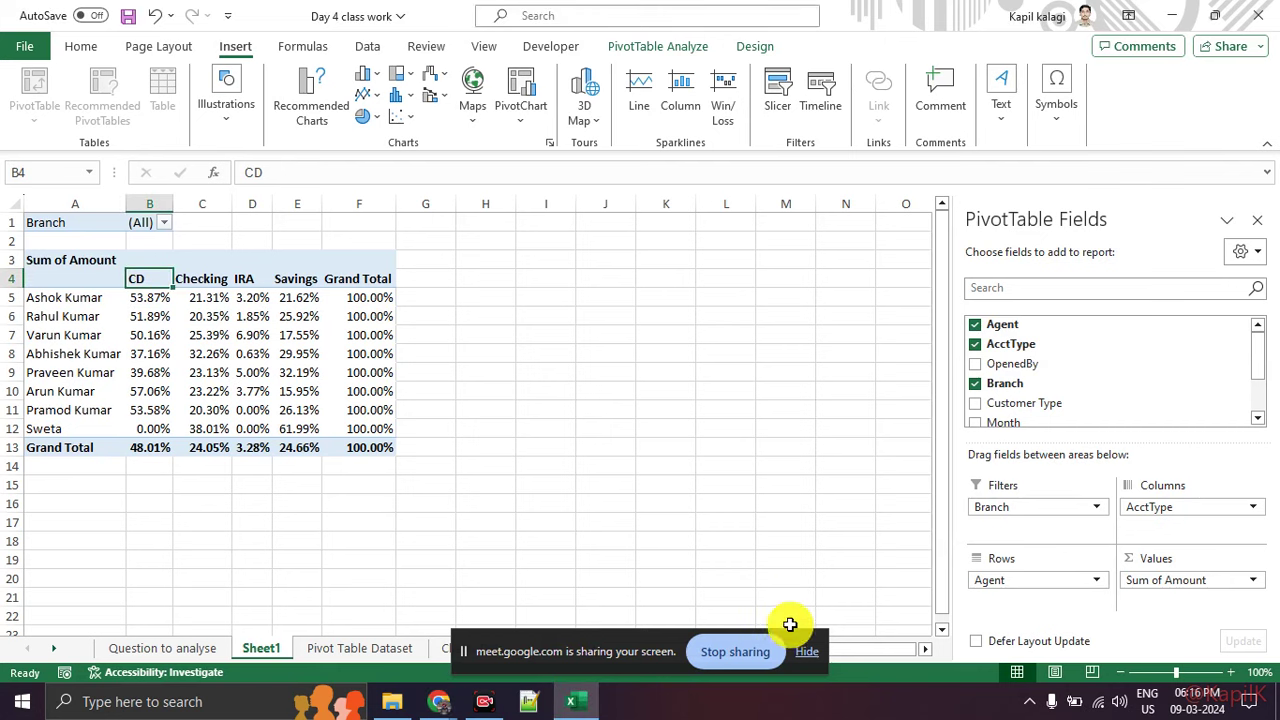
pyautogui.click(806, 651)
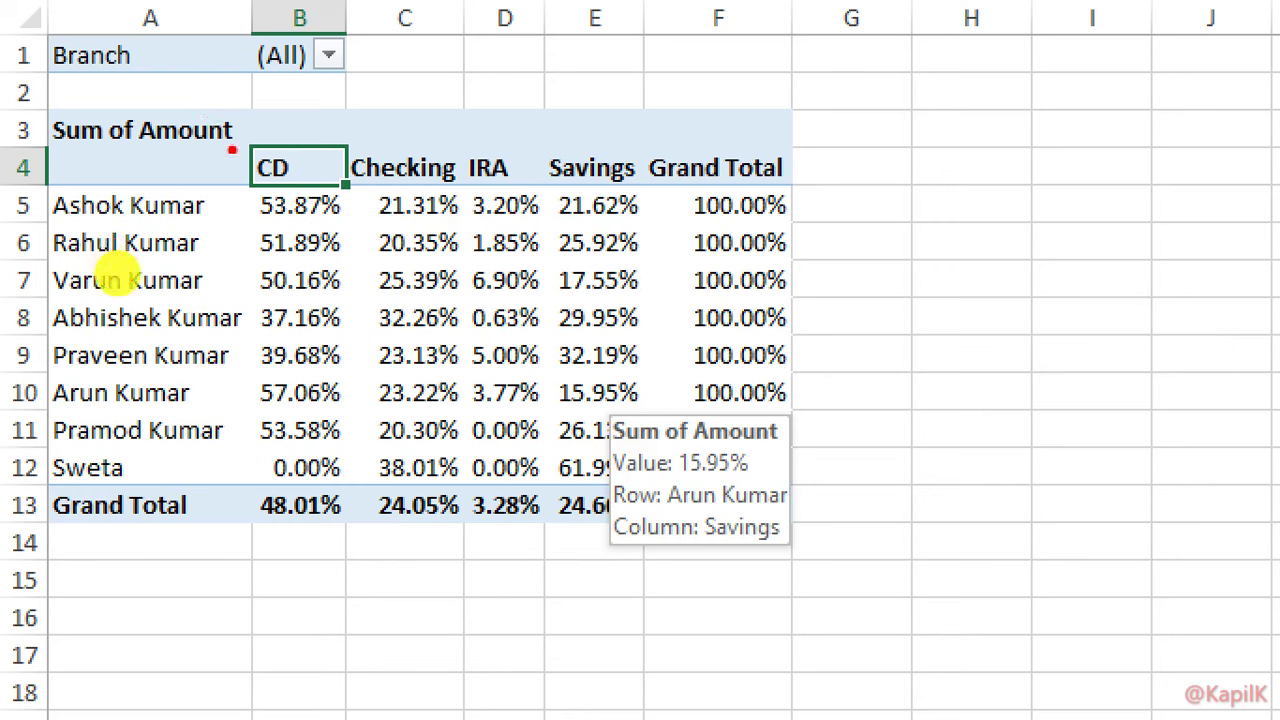
pyautogui.moveTo(246, 150); pyautogui.dragTo(234, 395)
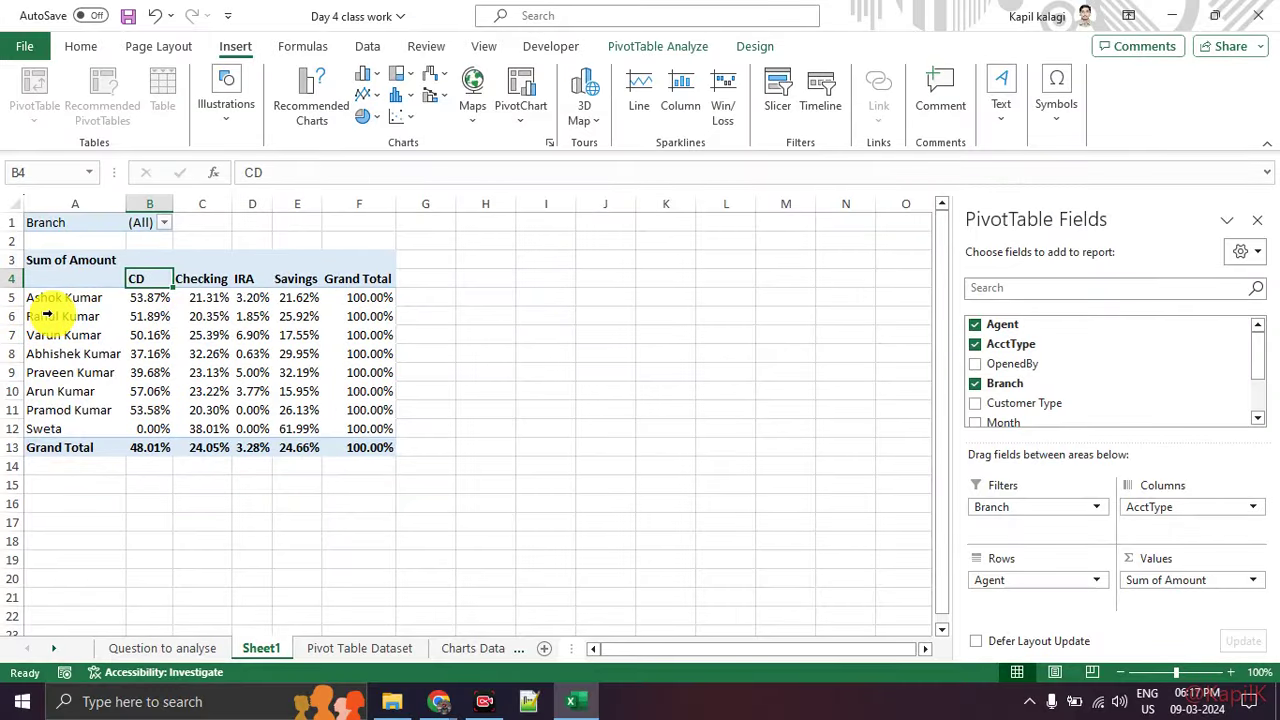
# Step: Underline four agents' rows of percentages, then clear the annotations
pyautogui.moveTo(14, 303); pyautogui.dragTo(336, 313)
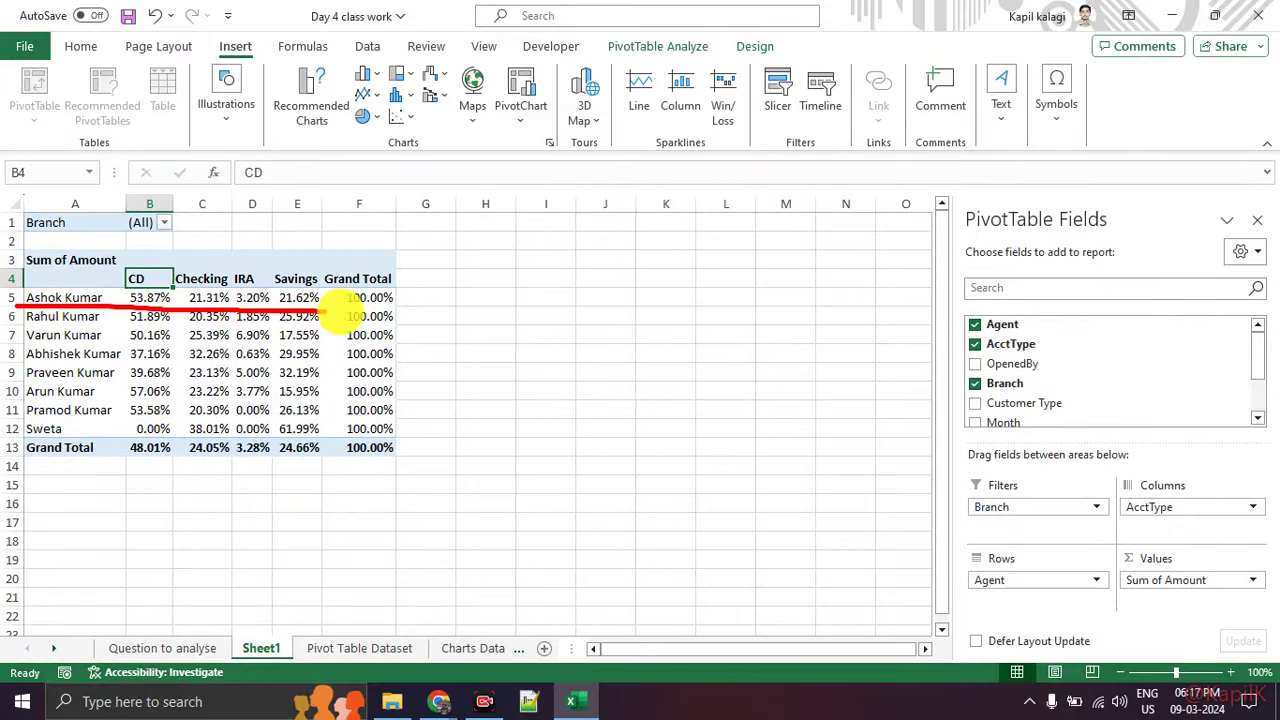
pyautogui.moveTo(100, 318); pyautogui.dragTo(420, 326)
pyautogui.moveTo(50, 340); pyautogui.dragTo(372, 344)
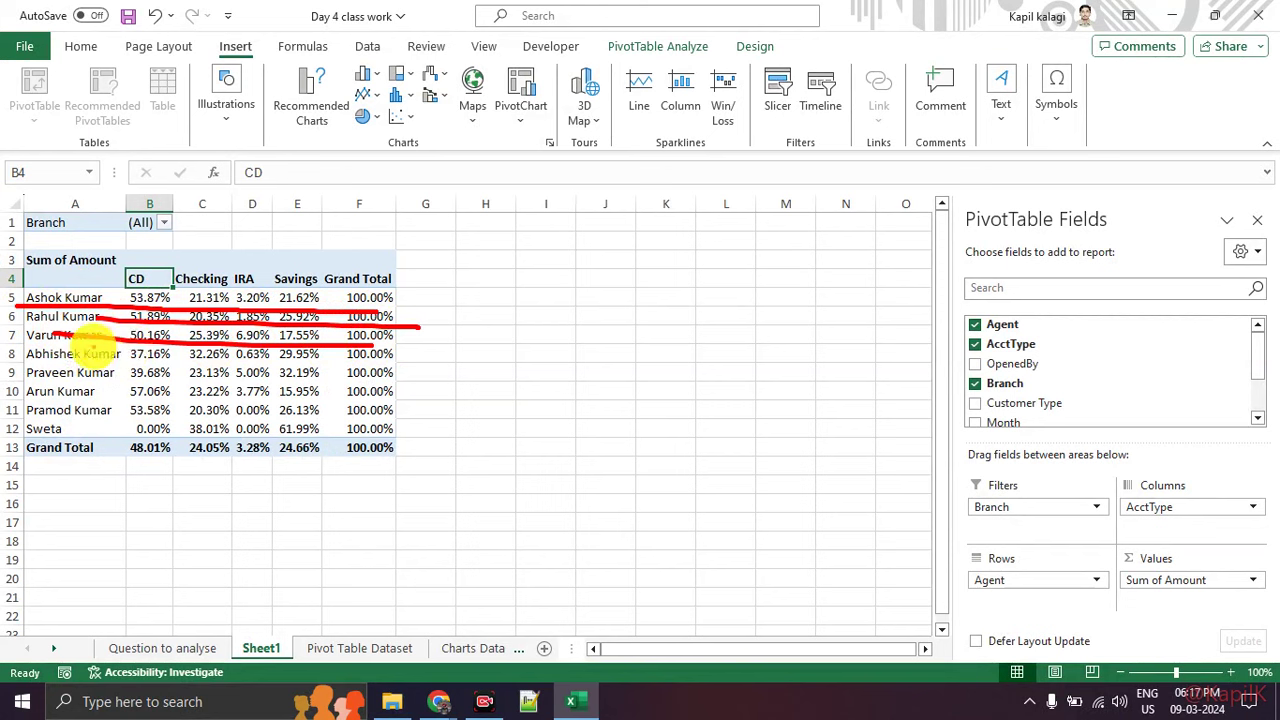
pyautogui.moveTo(110, 366); pyautogui.dragTo(400, 364)
pyautogui.press('Escape')
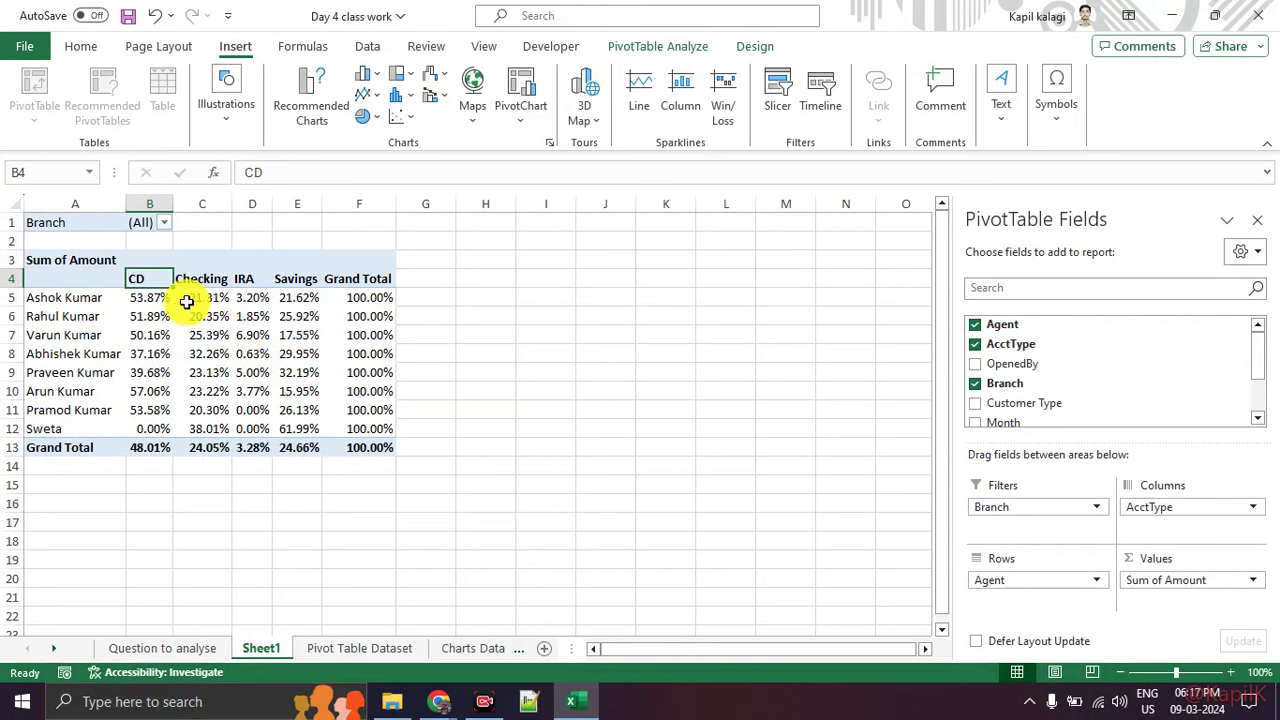
# Step: Set Sum of Amount to show values as % of Column Total in Value Field Settings
pyautogui.click(1253, 582)
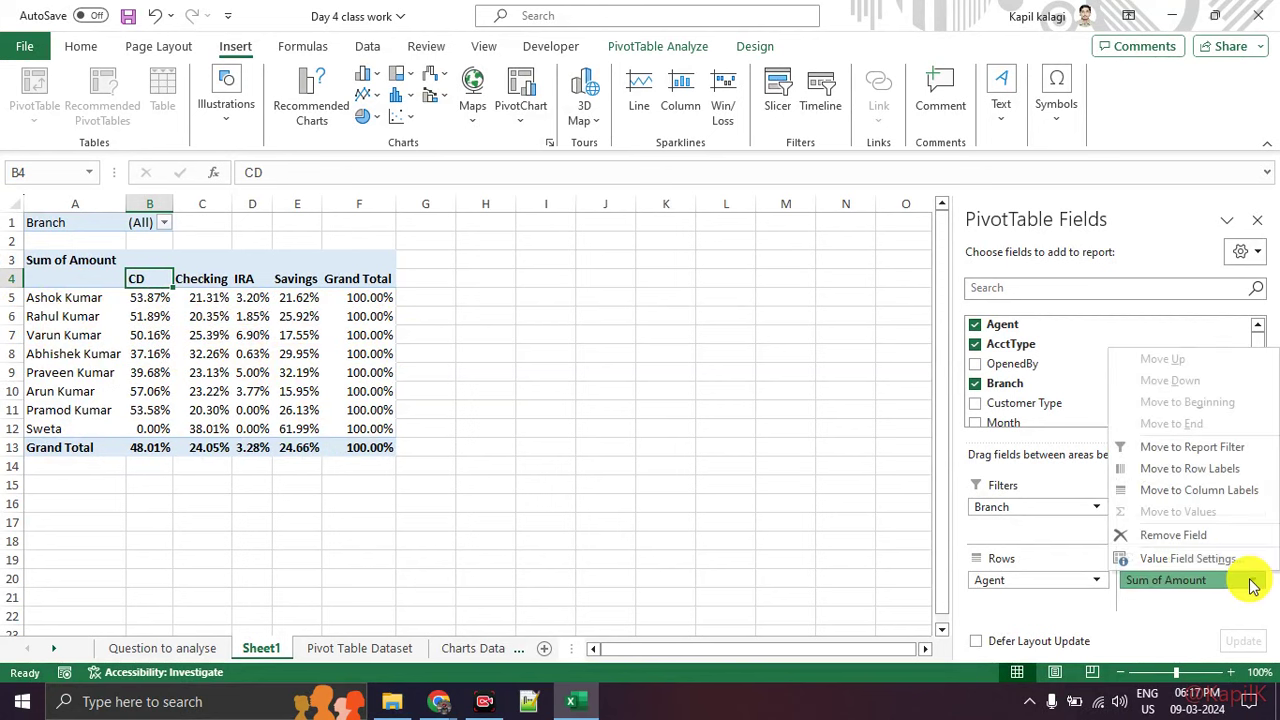
pyautogui.click(1229, 558)
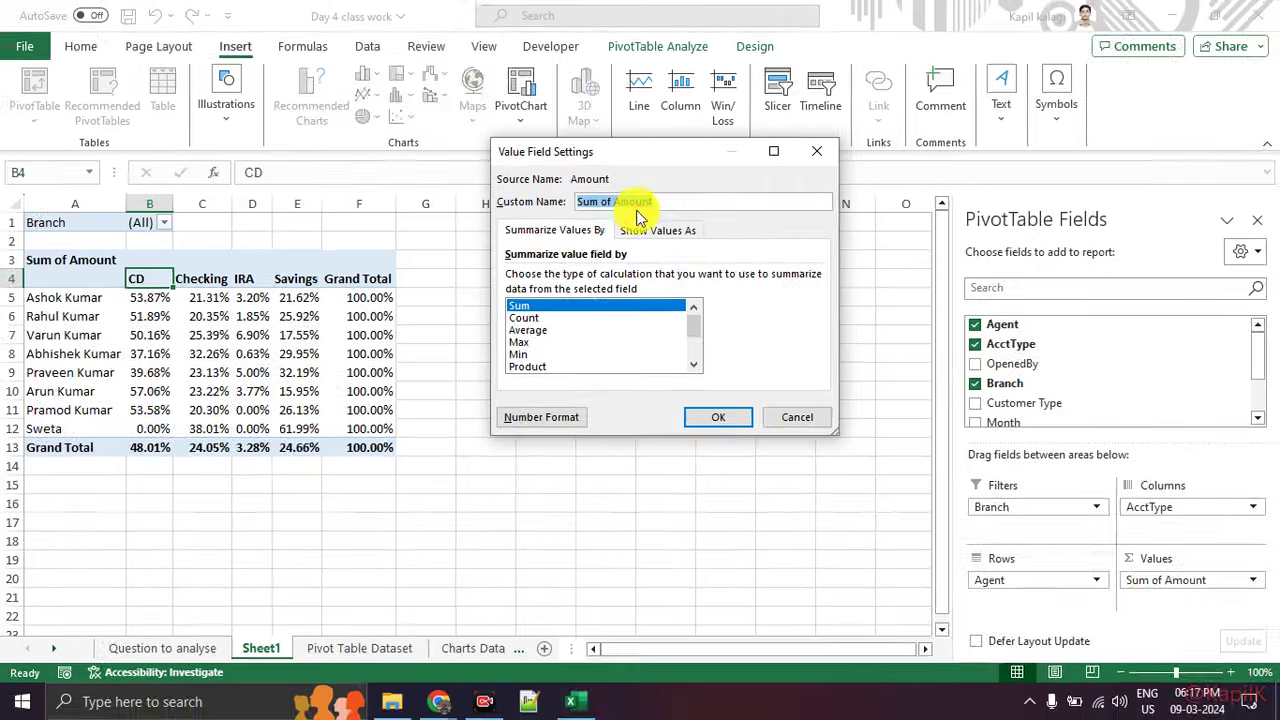
pyautogui.click(657, 230)
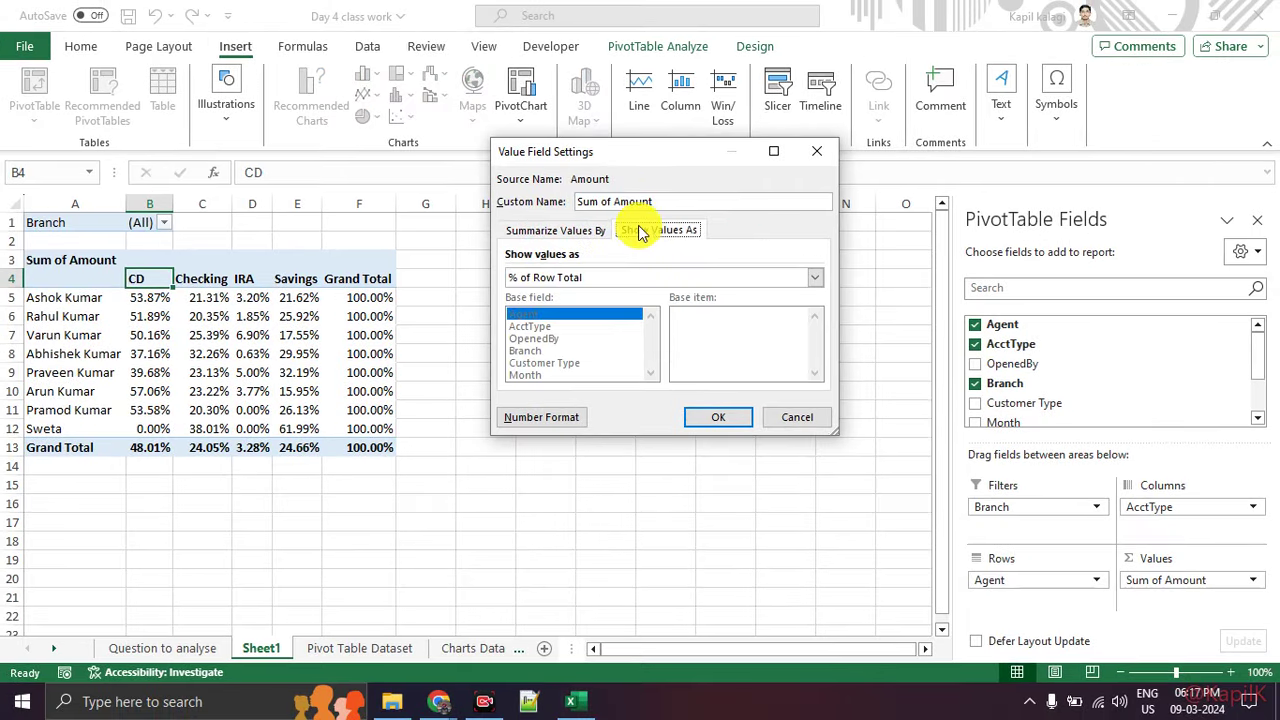
pyautogui.click(598, 277)
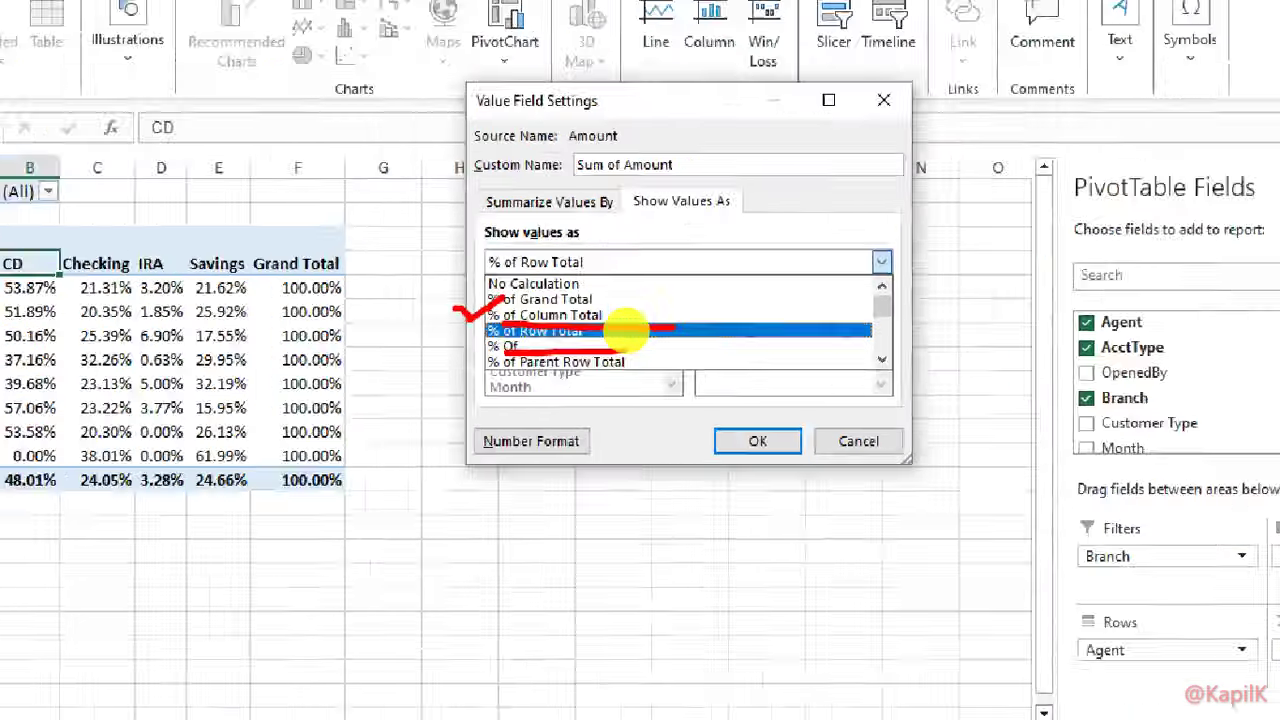
pyautogui.click(605, 331)
pyautogui.click(601, 279)
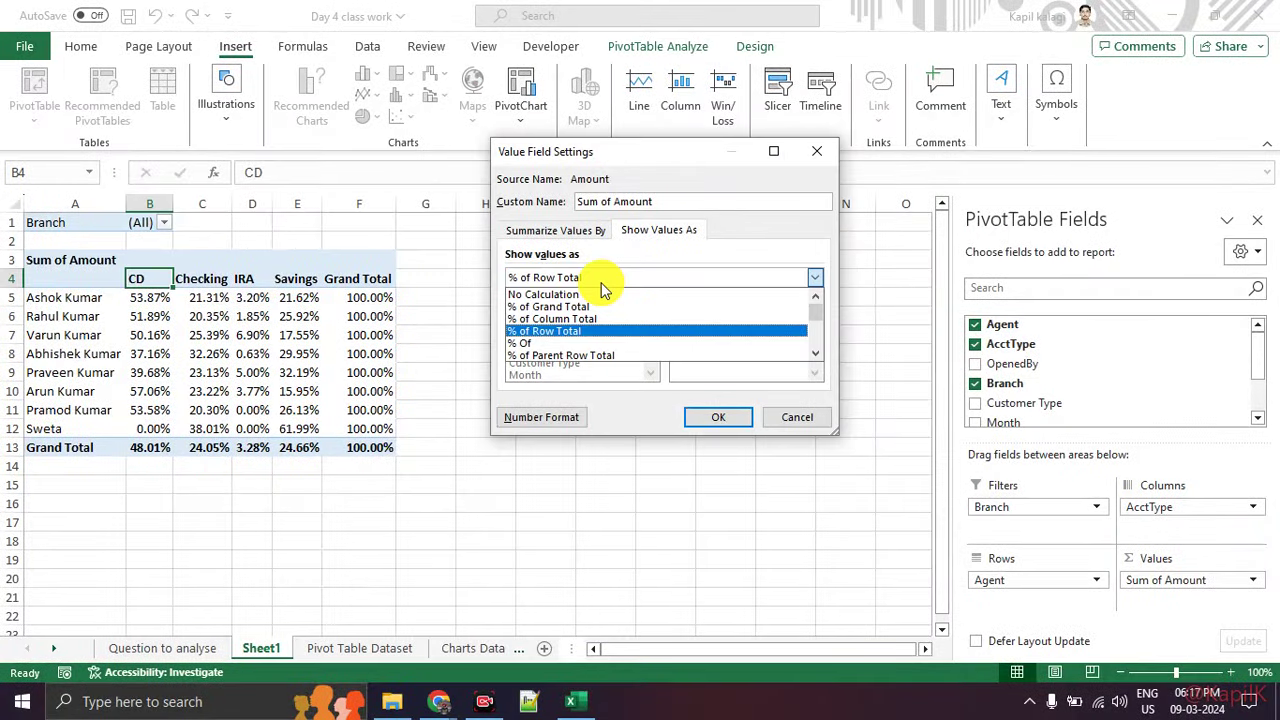
pyautogui.click(590, 320)
pyautogui.click(722, 416)
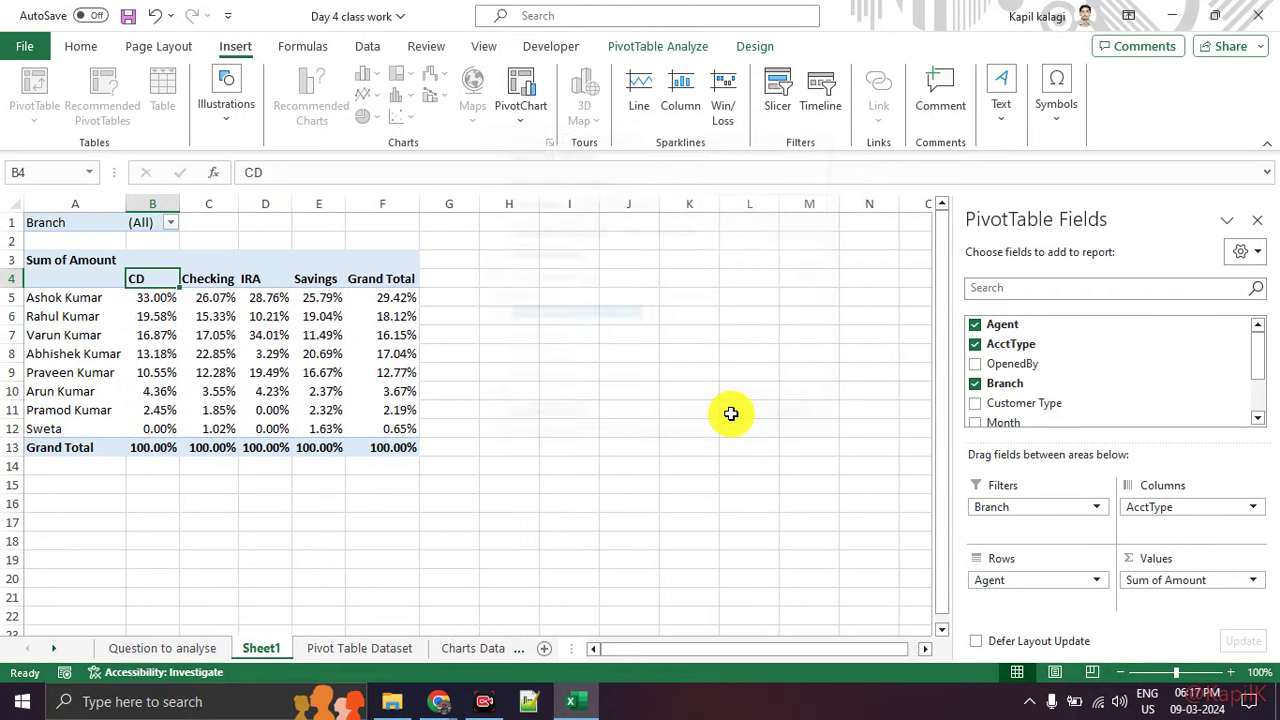
pyautogui.click(630, 428)
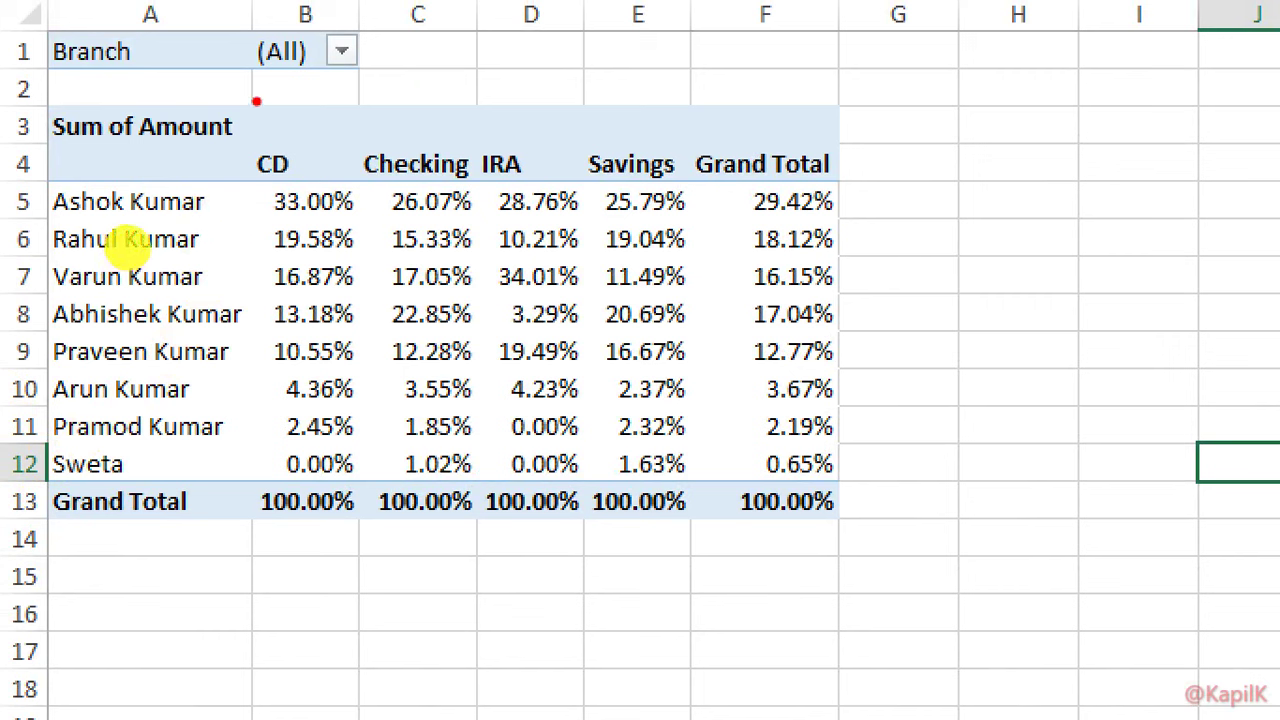
# Step: Sketch a note above the CD column, then switch away from Excel to another window
pyautogui.moveTo(262, 100)
pyautogui.mouseDown()
pyautogui.moveTo(264, 145)
pyautogui.moveTo(274, 96)
pyautogui.mouseUp()
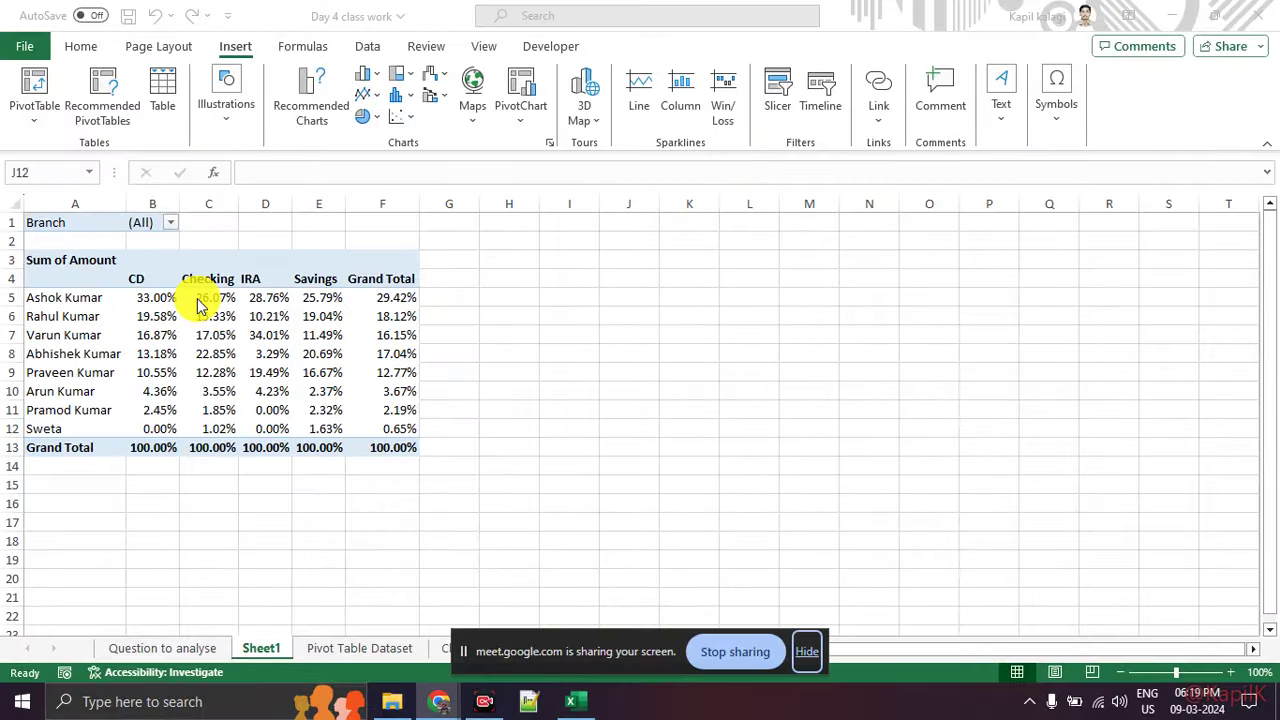
pyautogui.hotkey('alt', 'Tab')
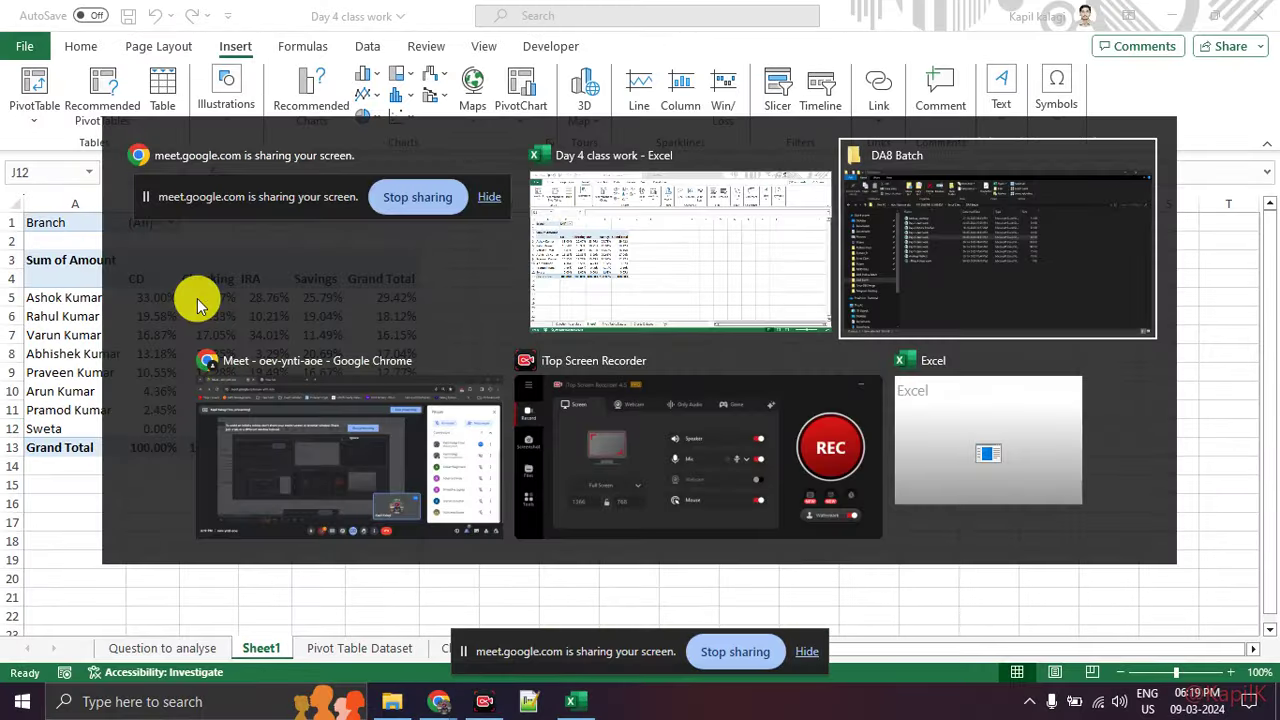
pyautogui.click(815, 655)
pyautogui.moveTo(438, 701)
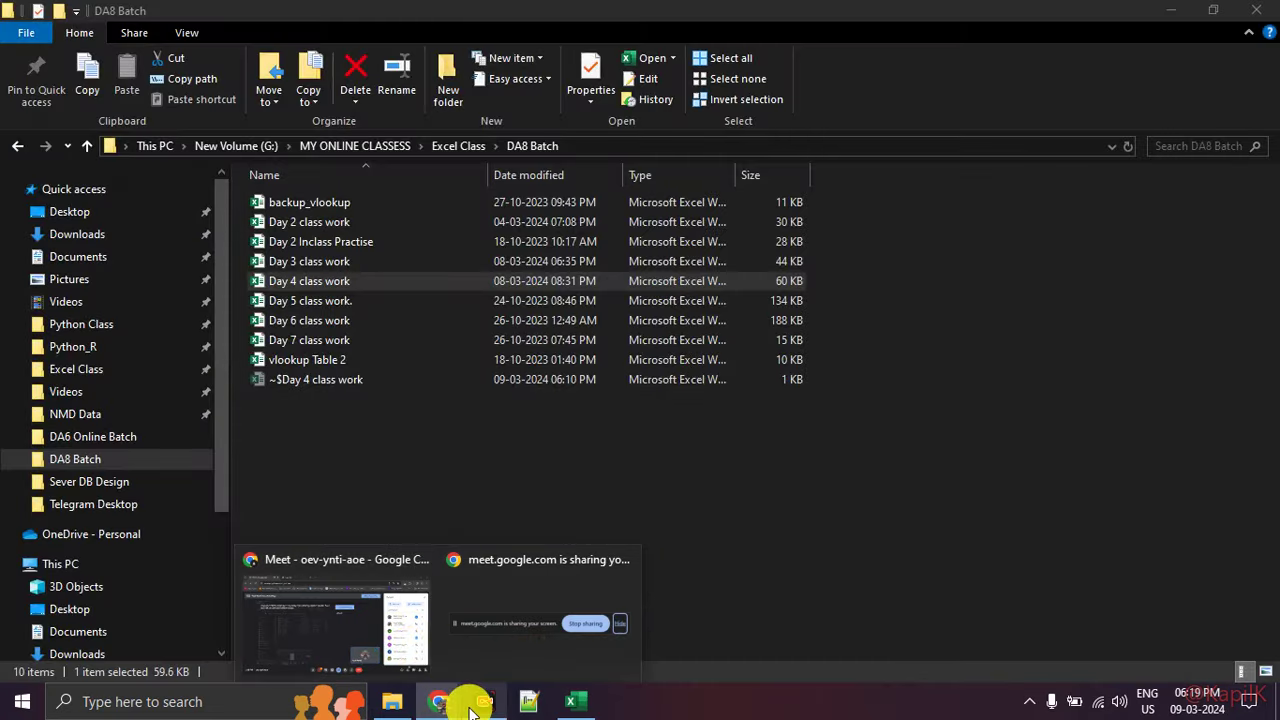
pyautogui.click(476, 705)
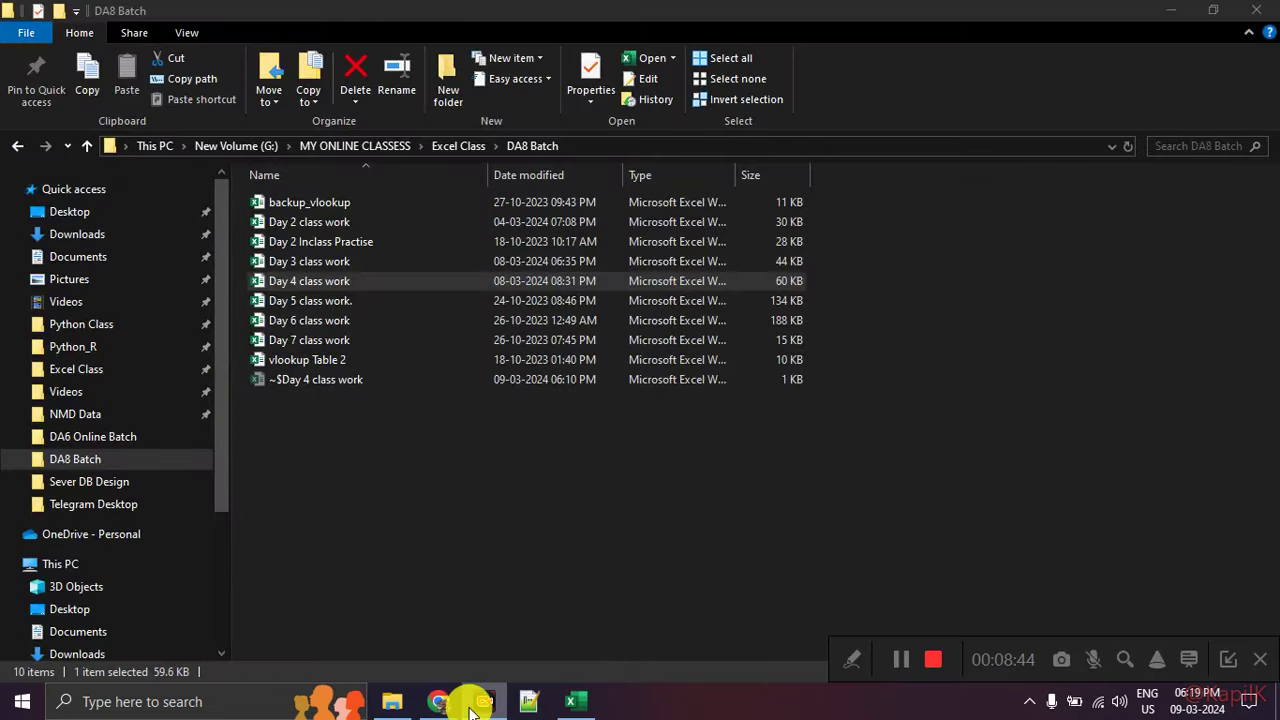
pyautogui.hotkey('alt', 'Tab')
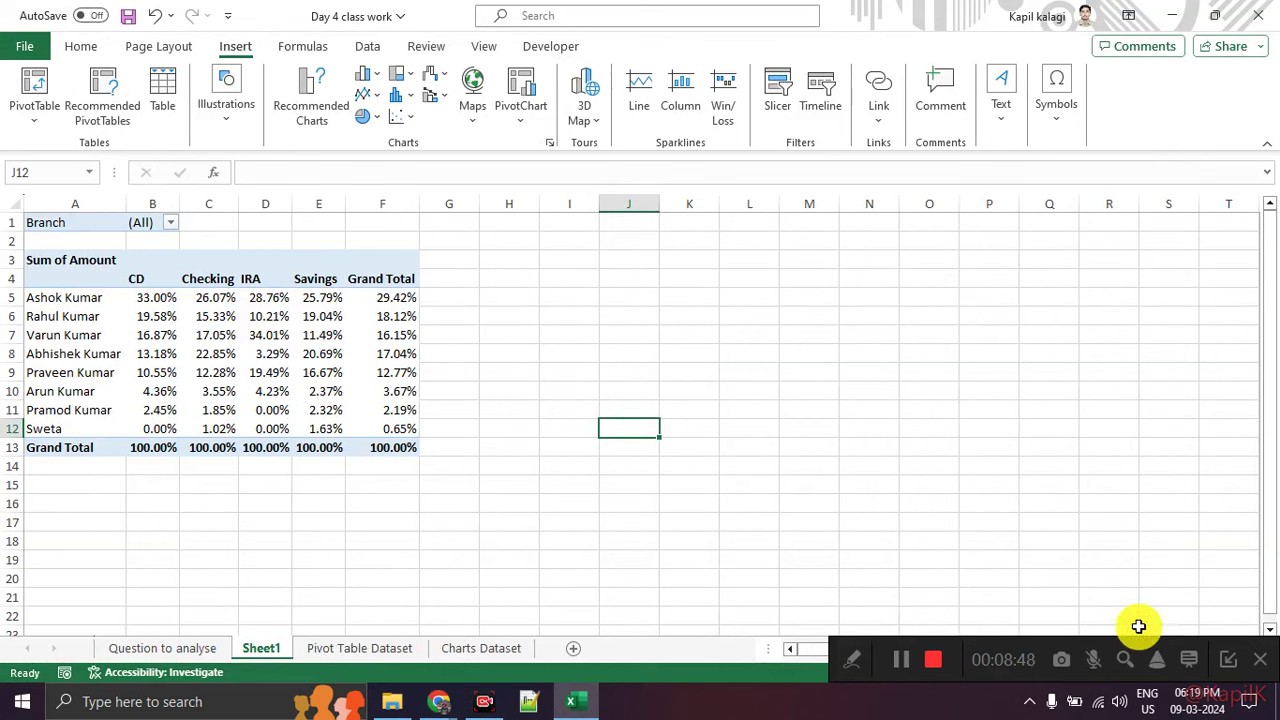
# Step: Dismiss the antivirus notification and select the Grand Total values in rows 5 to 12
pyautogui.click(1222, 668)
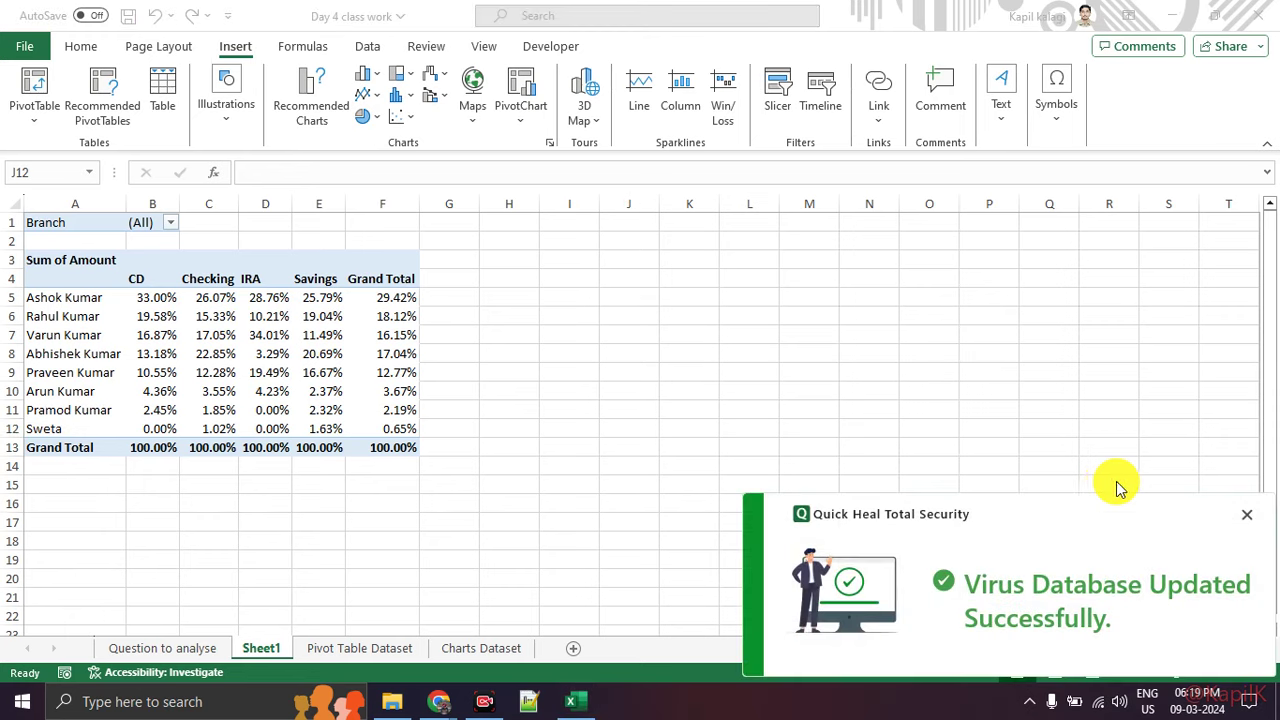
pyautogui.click(1245, 518)
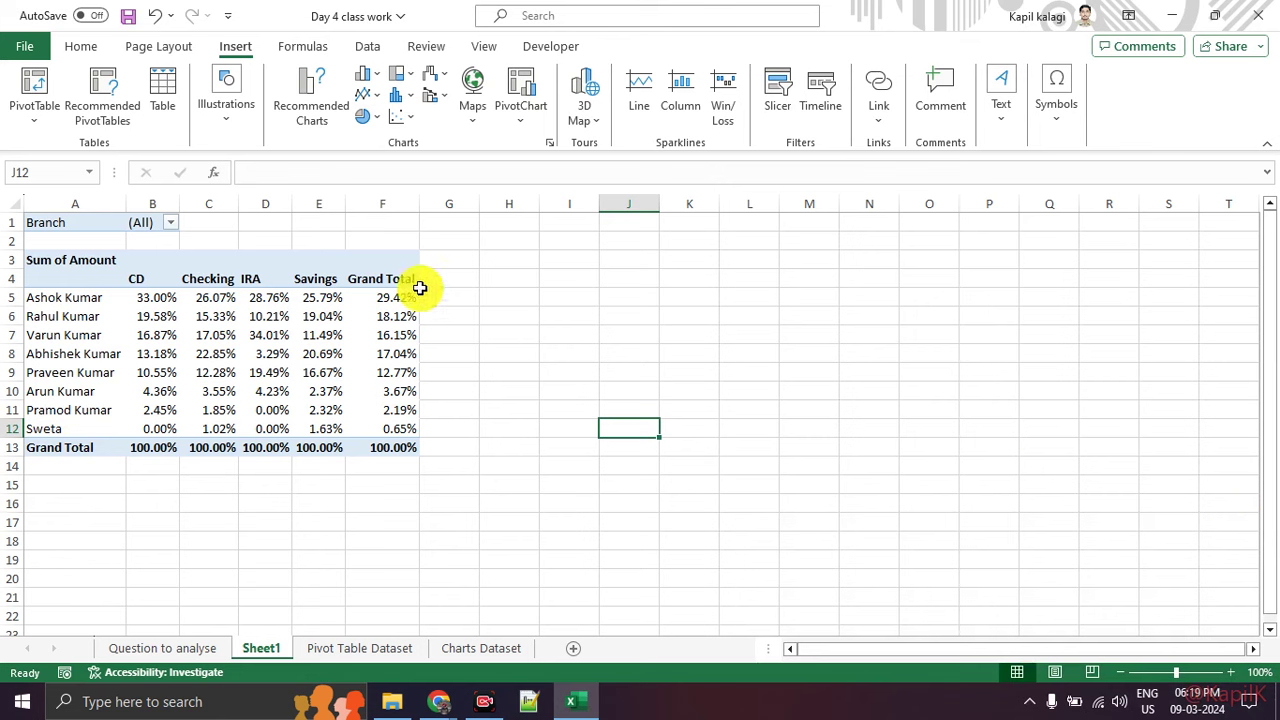
pyautogui.moveTo(394, 297); pyautogui.dragTo(417, 436)
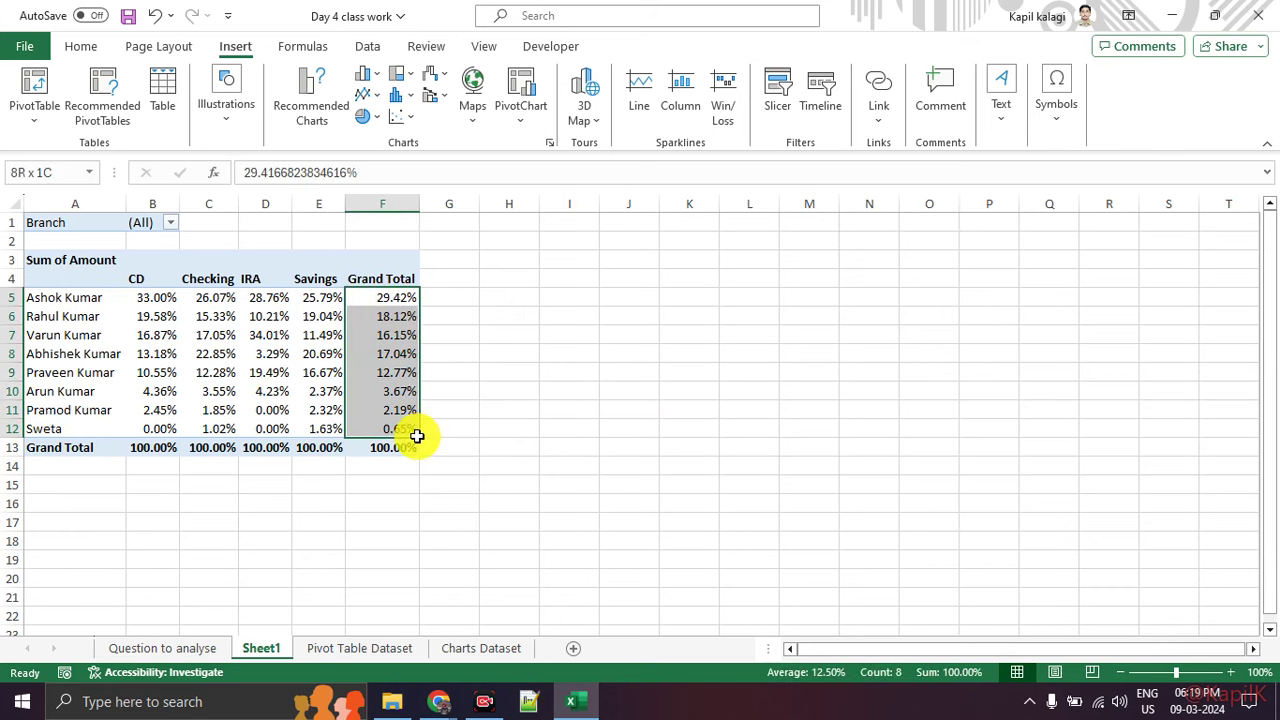
# Step: Format the selected Grand Total cells as Percentage with 2 decimals and hide the field list
pyautogui.rightClick(414, 368)
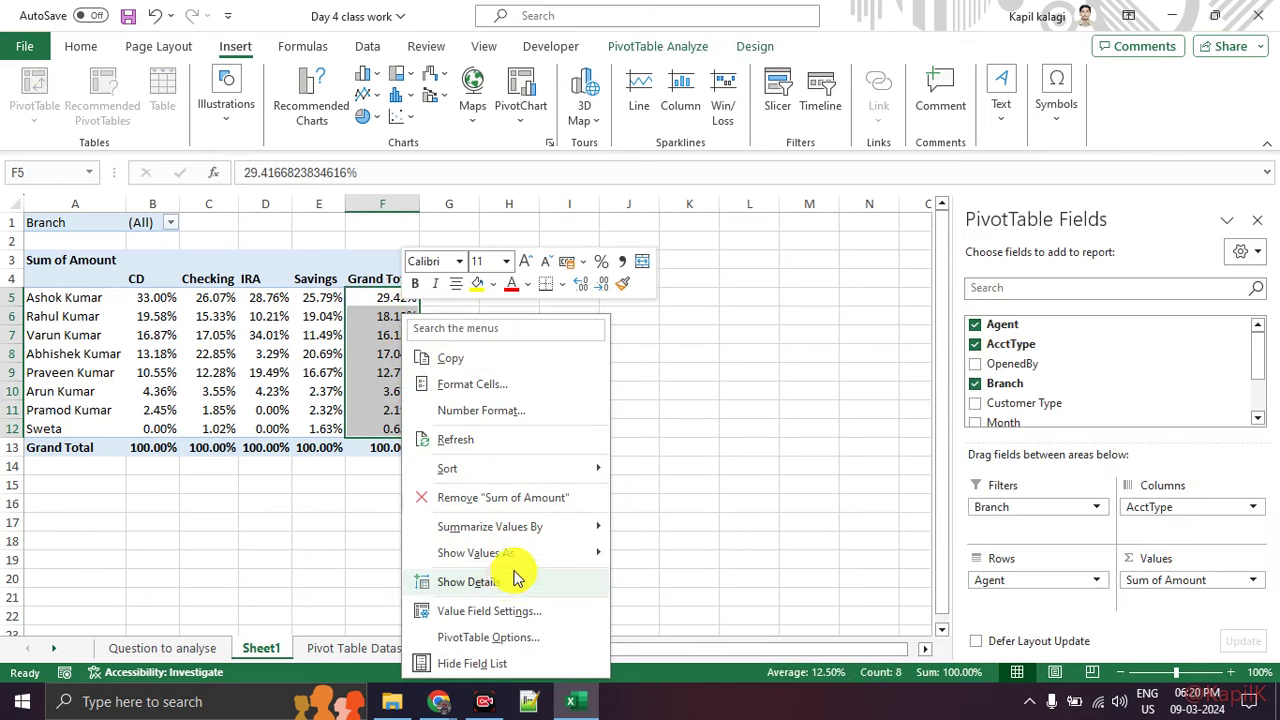
pyautogui.click(475, 390)
pyautogui.hotkey('ctrl', '1')
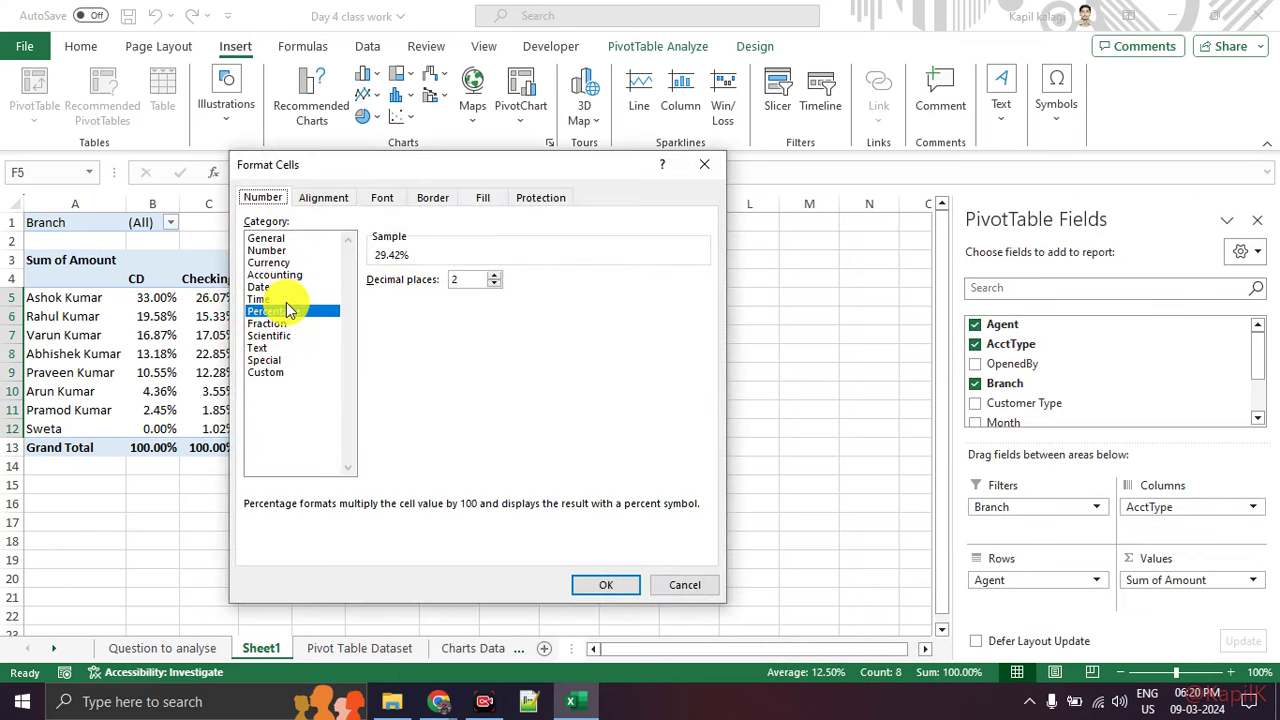
pyautogui.click(705, 164)
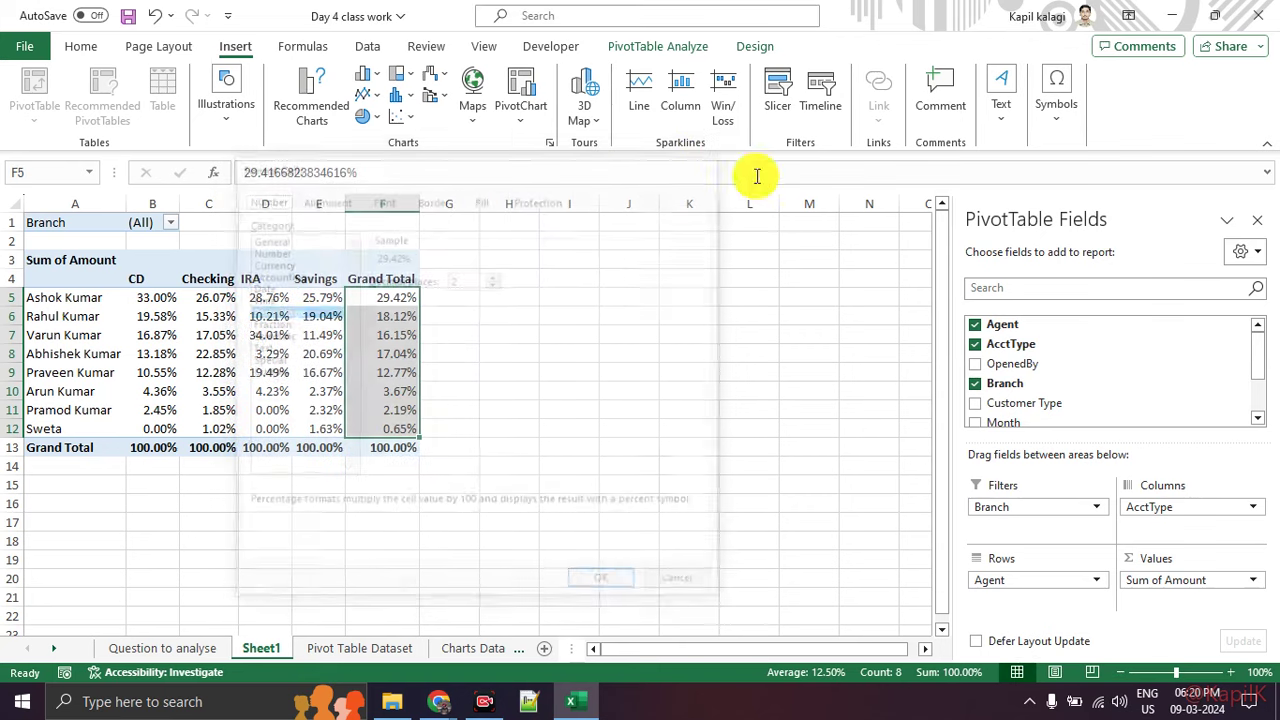
pyautogui.click(1257, 219)
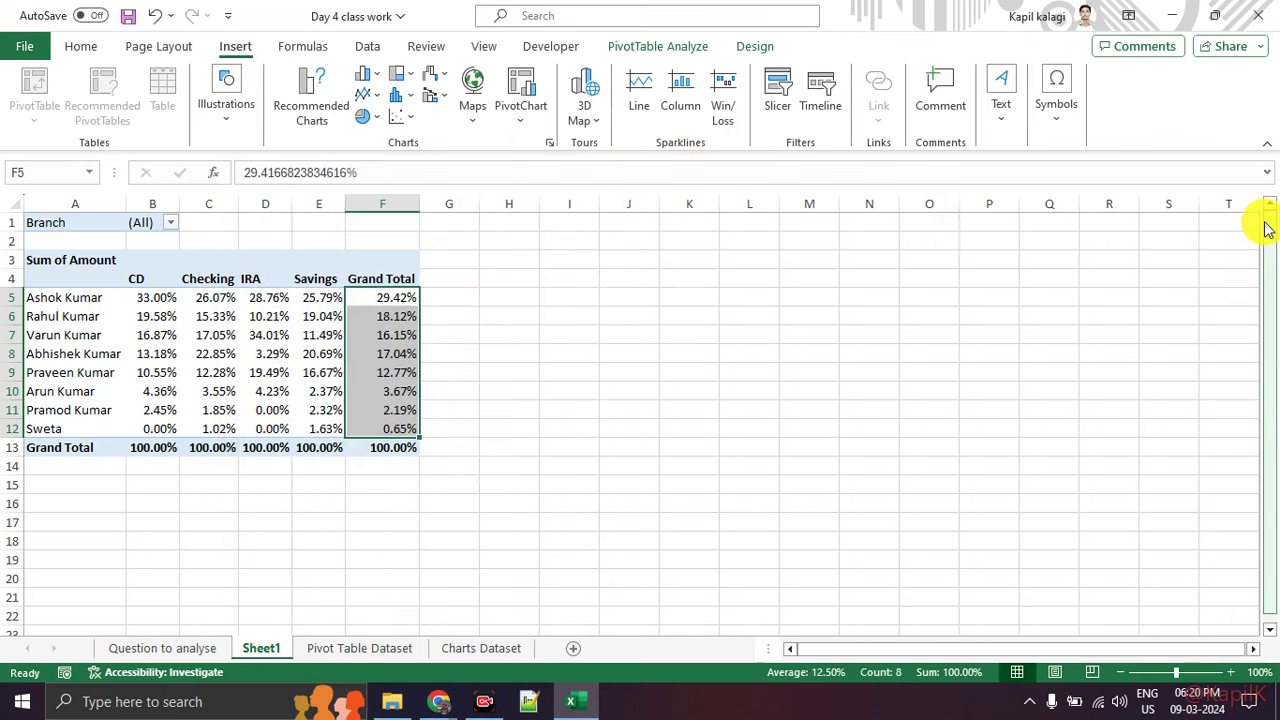
pyautogui.click(578, 410)
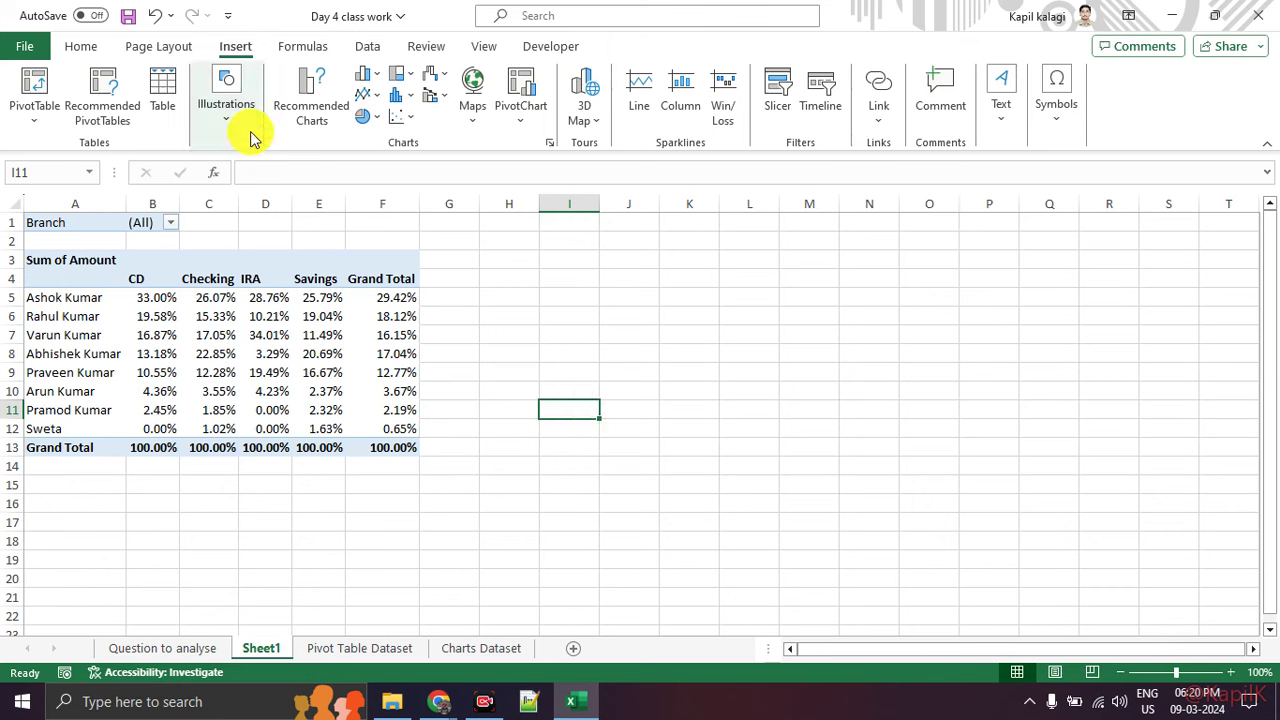
# Step: On the Home tab, circle Conditional Formatting with red ink, then clear it
pyautogui.click(86, 48)
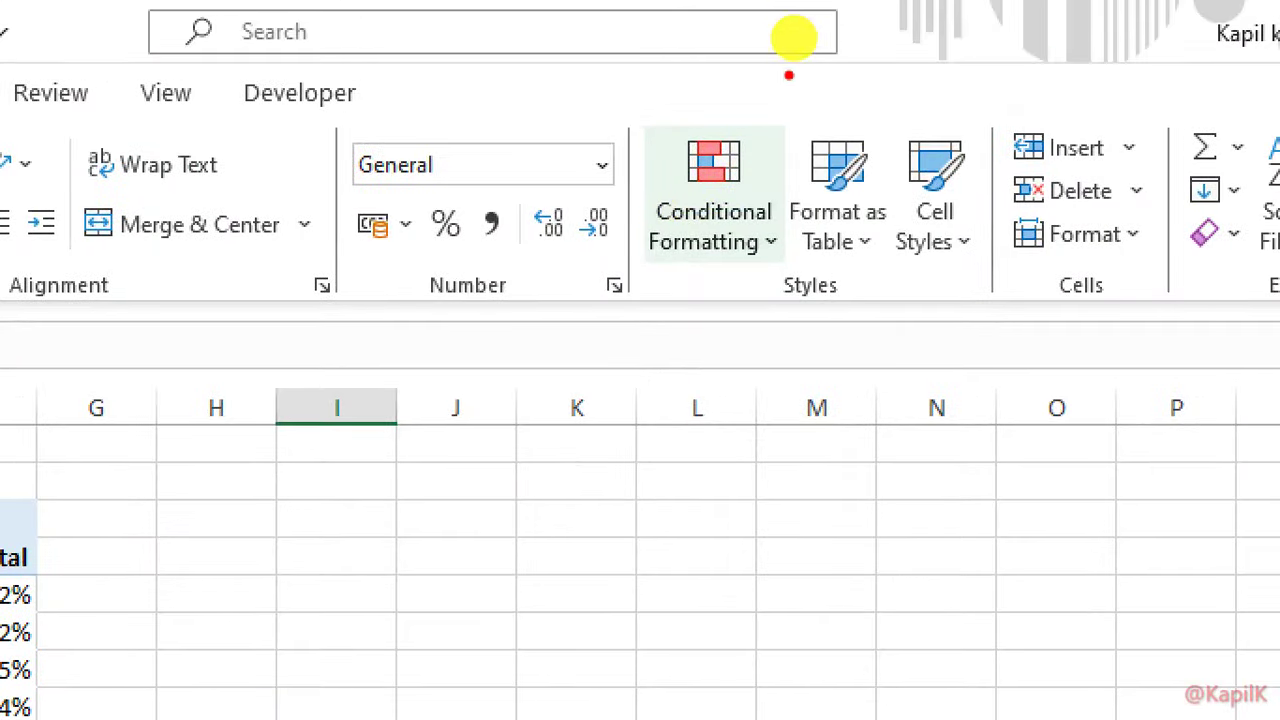
pyautogui.moveTo(765, 80); pyautogui.dragTo(620, 245)
pyautogui.moveTo(712, 125); pyautogui.dragTo(771, 34)
pyautogui.moveTo(771, 121); pyautogui.dragTo(1035, 55)
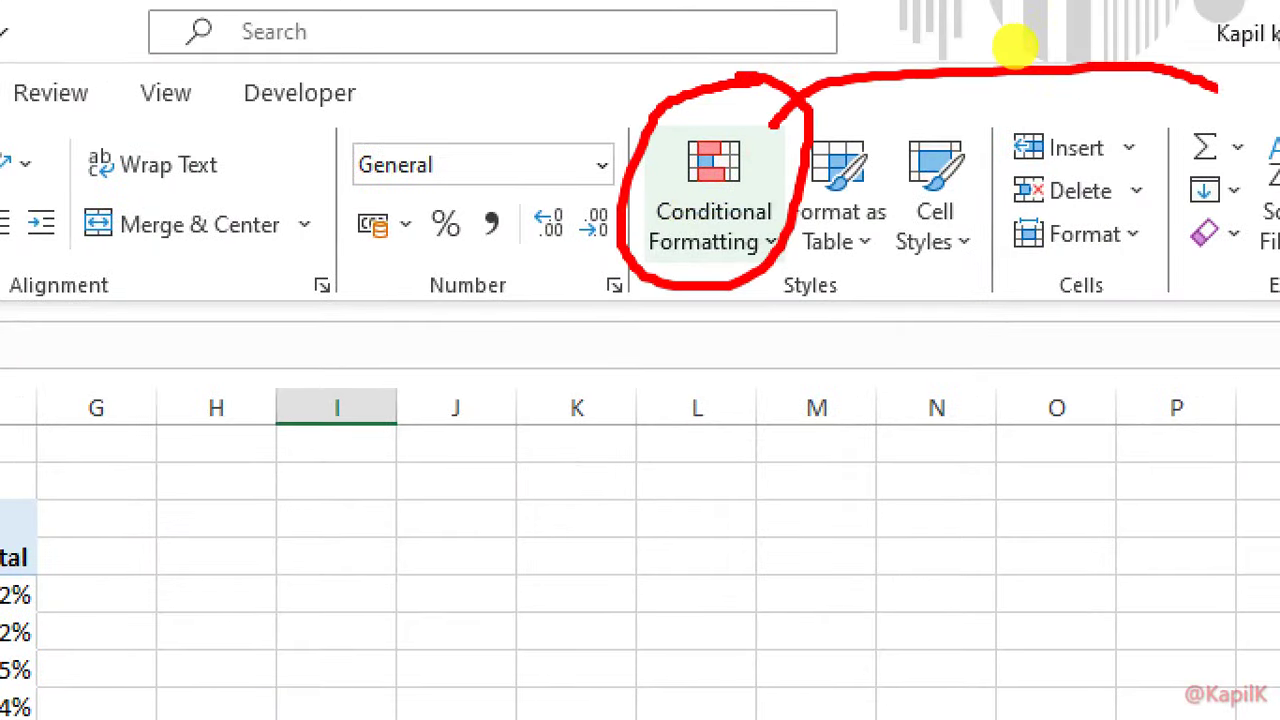
pyautogui.press('Escape')
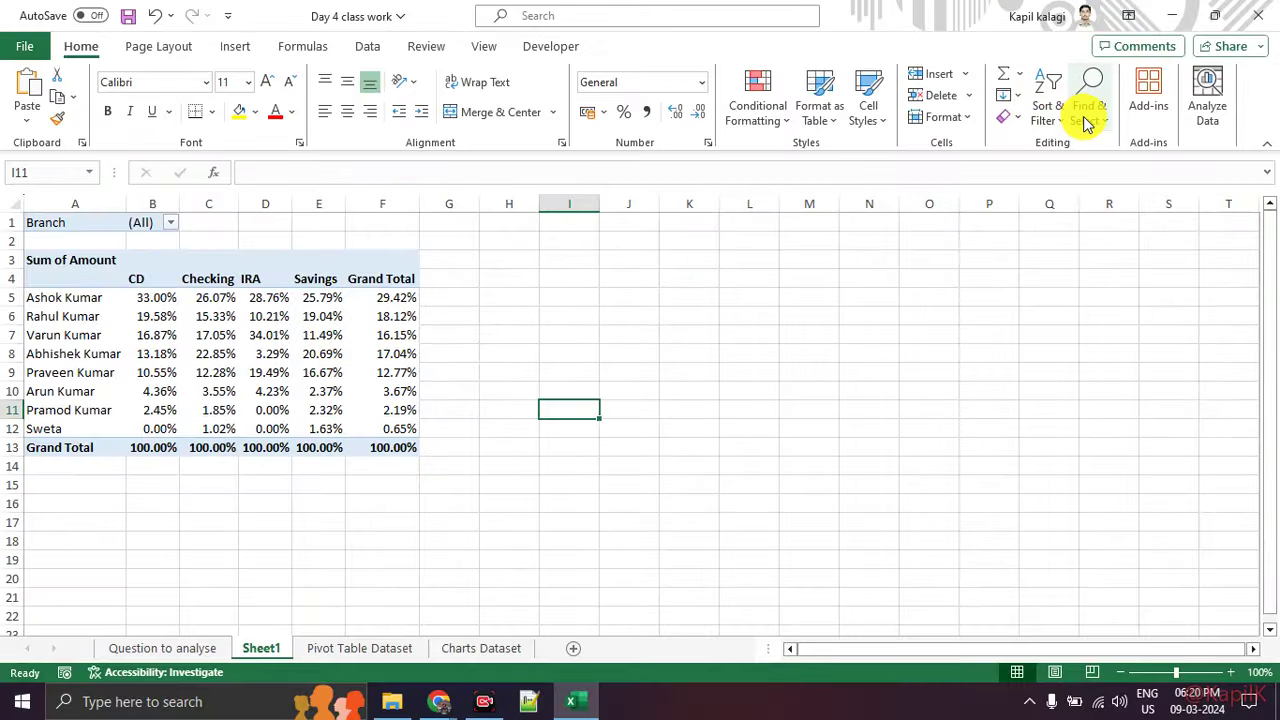
# Step: Circle Sort & Filter with the pen, clear the ink, and show the Formulas tab
pyautogui.hotkey('ctrl', '1')
pyautogui.moveTo(1050, 20); pyautogui.dragTo(1060, 62)
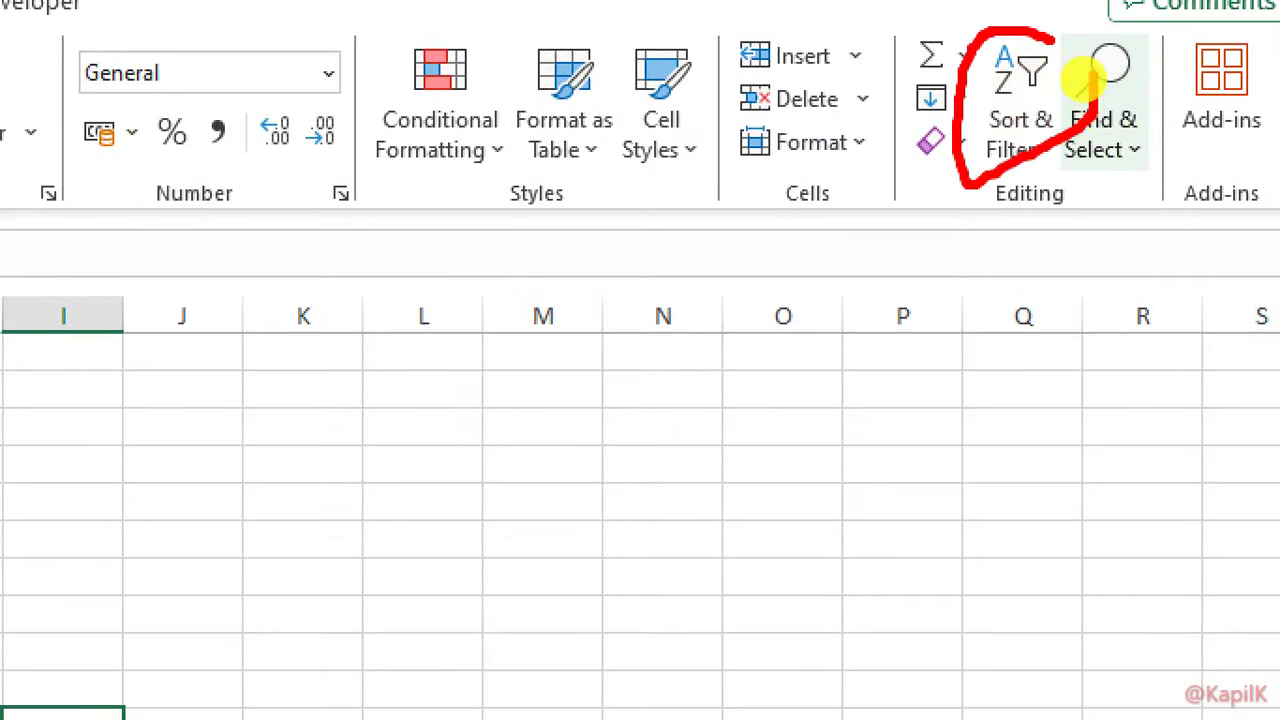
pyautogui.press('Escape')
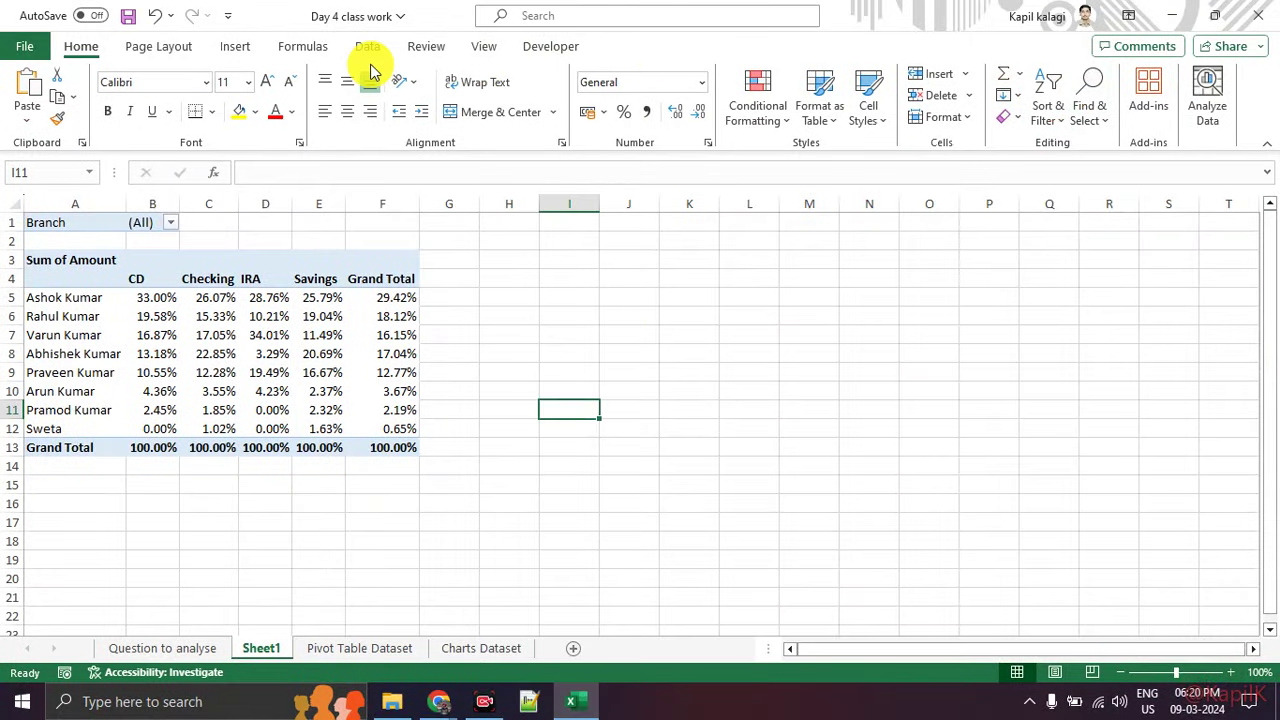
pyautogui.click(282, 47)
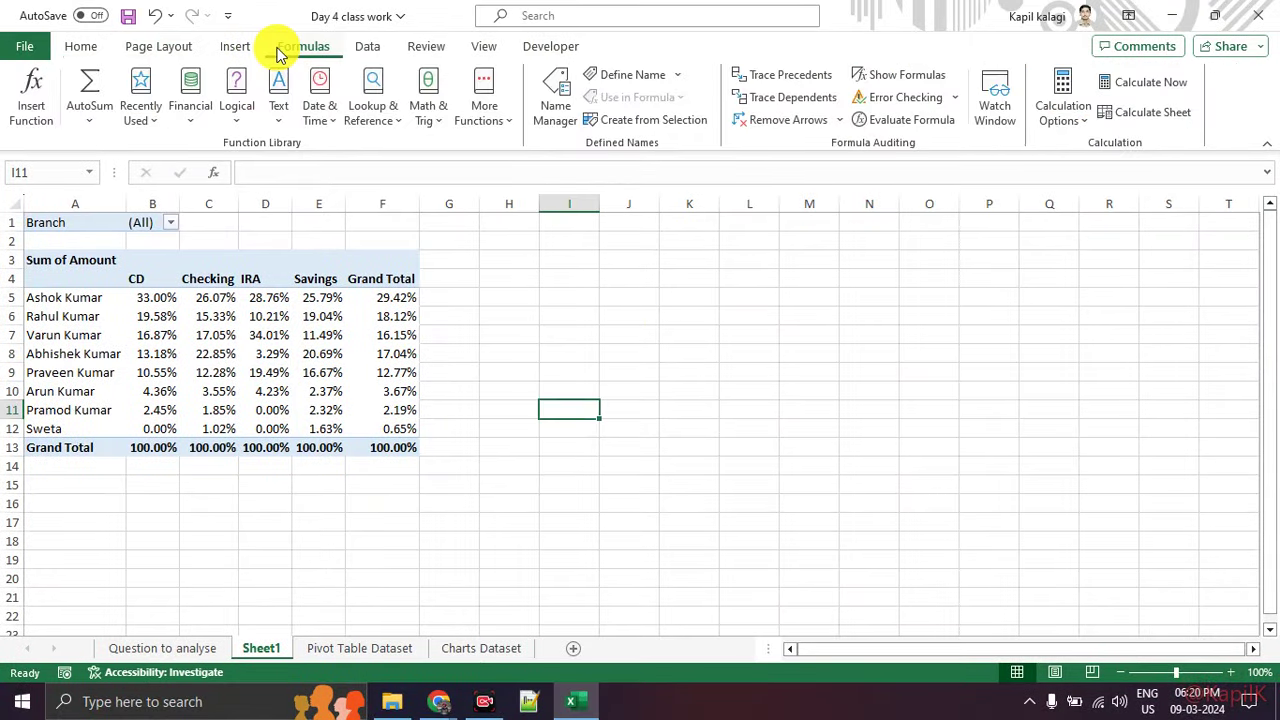
# Step: Ink-mark the Function Library and Insert Function, then go to the 'Question to analyse' sheet
pyautogui.hotkey('ctrl', '1')
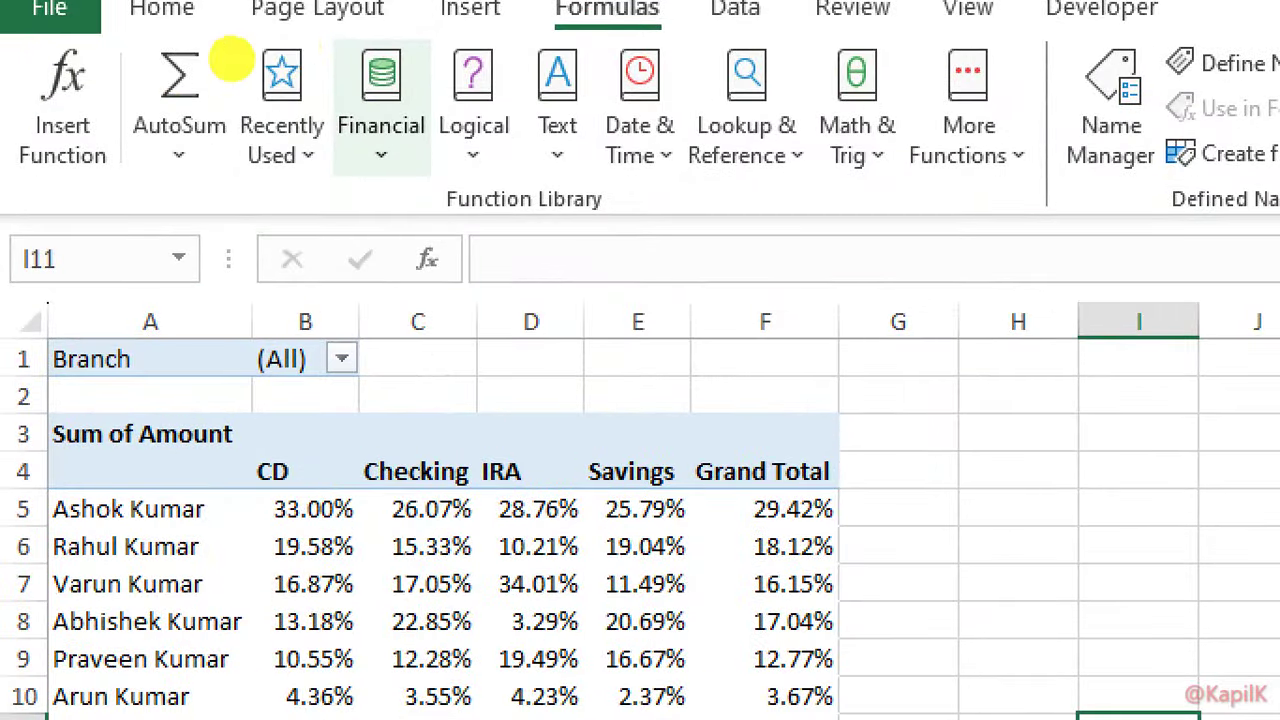
pyautogui.moveTo(537, 37); pyautogui.dragTo(686, 46)
pyautogui.moveTo(80, 42); pyautogui.dragTo(178, 122)
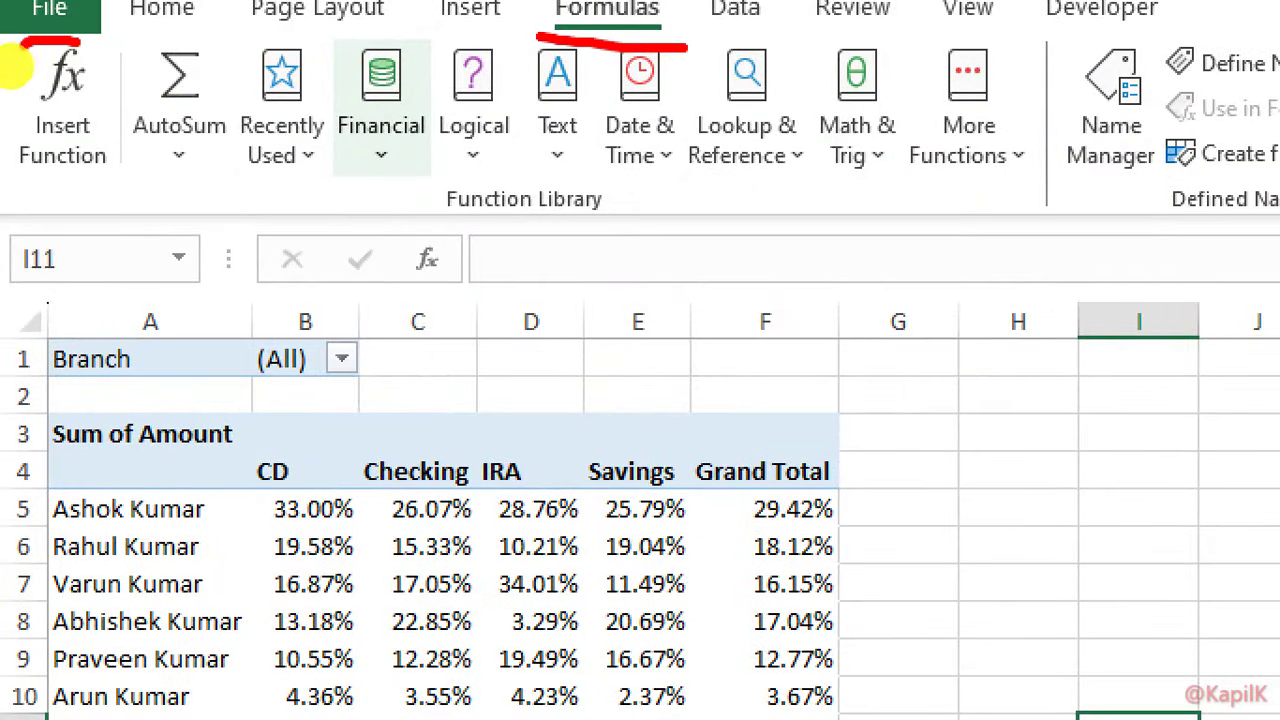
pyautogui.moveTo(112, 25)
pyautogui.mouseDown()
pyautogui.moveTo(175, 95)
pyautogui.moveTo(960, 125)
pyautogui.moveTo(975, 140)
pyautogui.mouseUp()
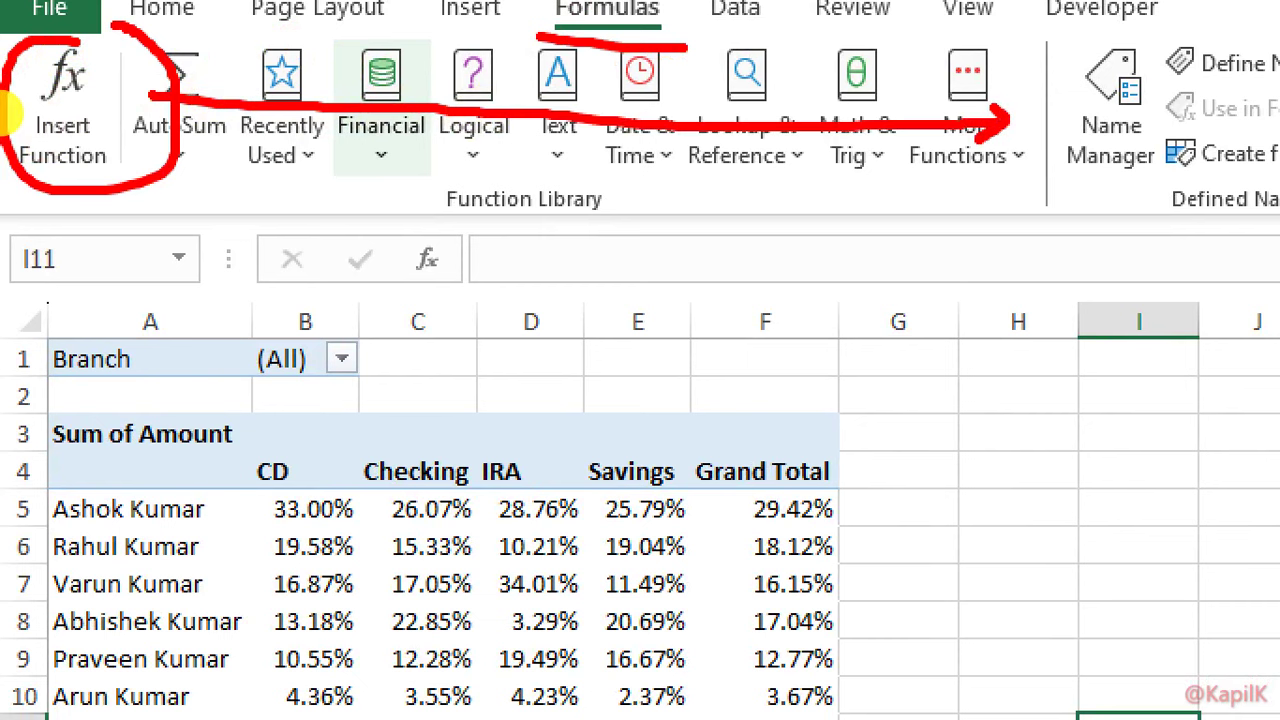
pyautogui.moveTo(262, 71); pyautogui.dragTo(152, 94)
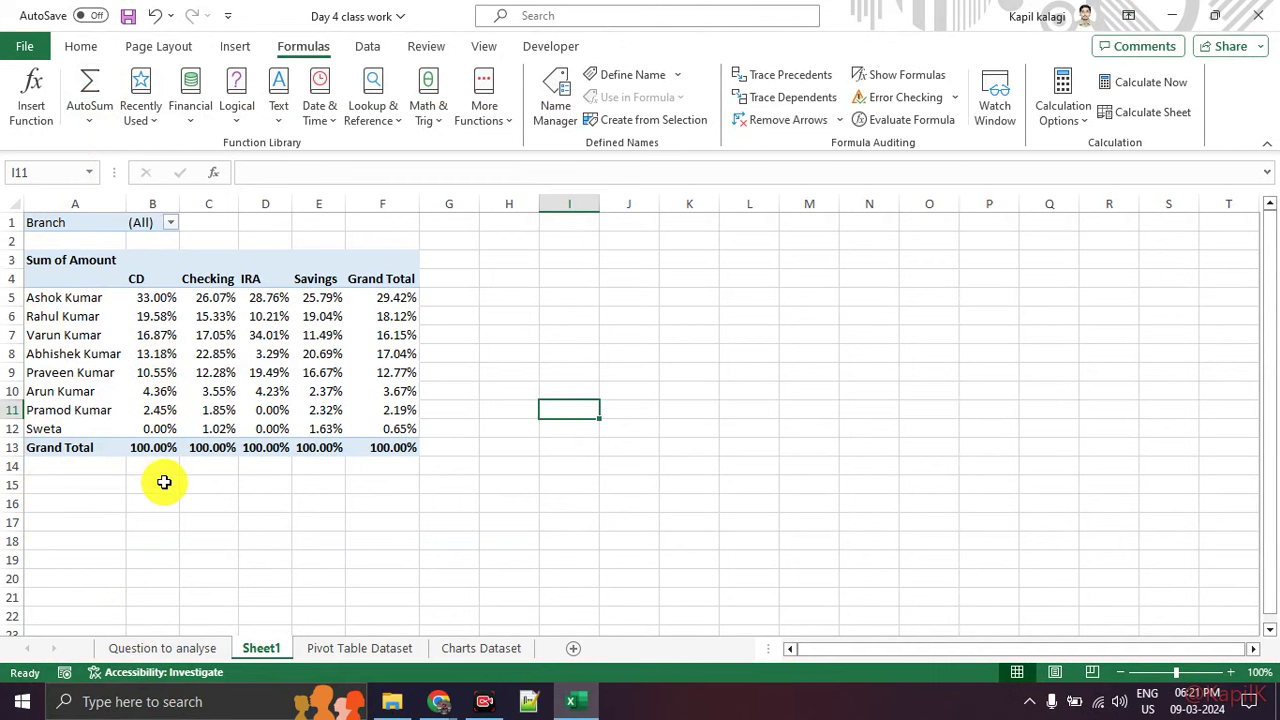
pyautogui.click(162, 648)
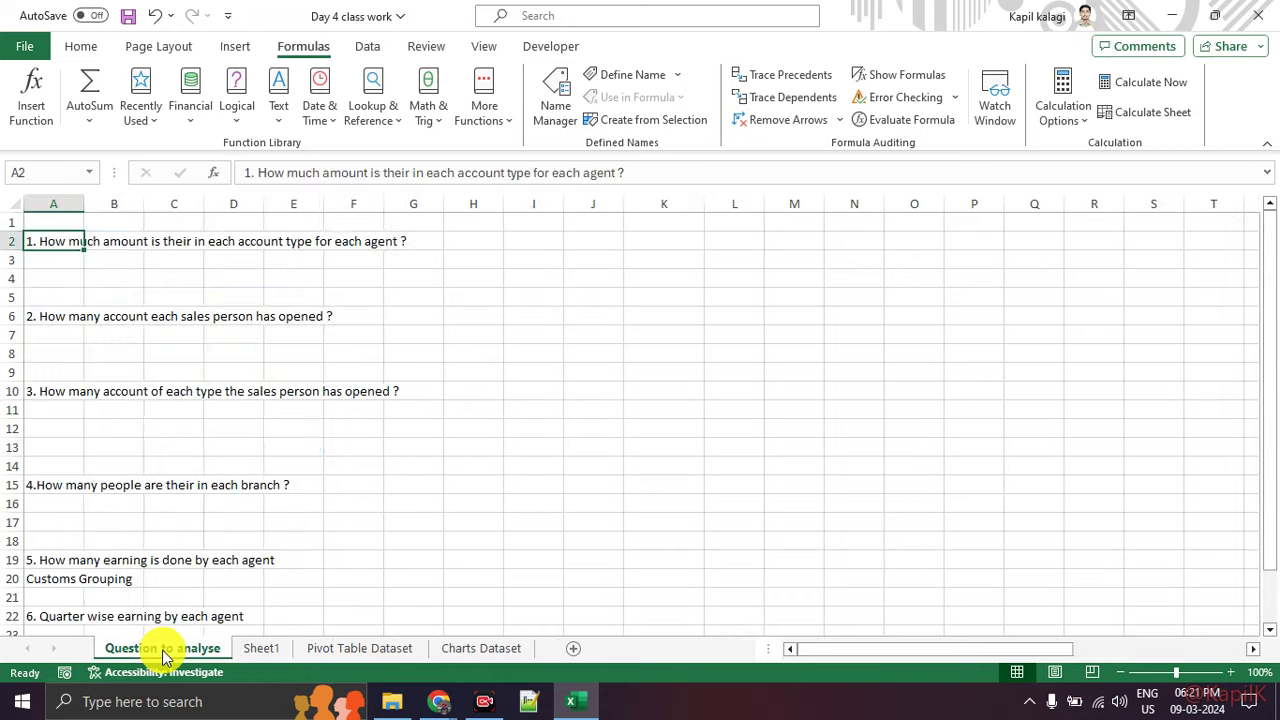
# Step: Enter the header 'Agent' in cell I6 beside question 2
pyautogui.click(410, 313)
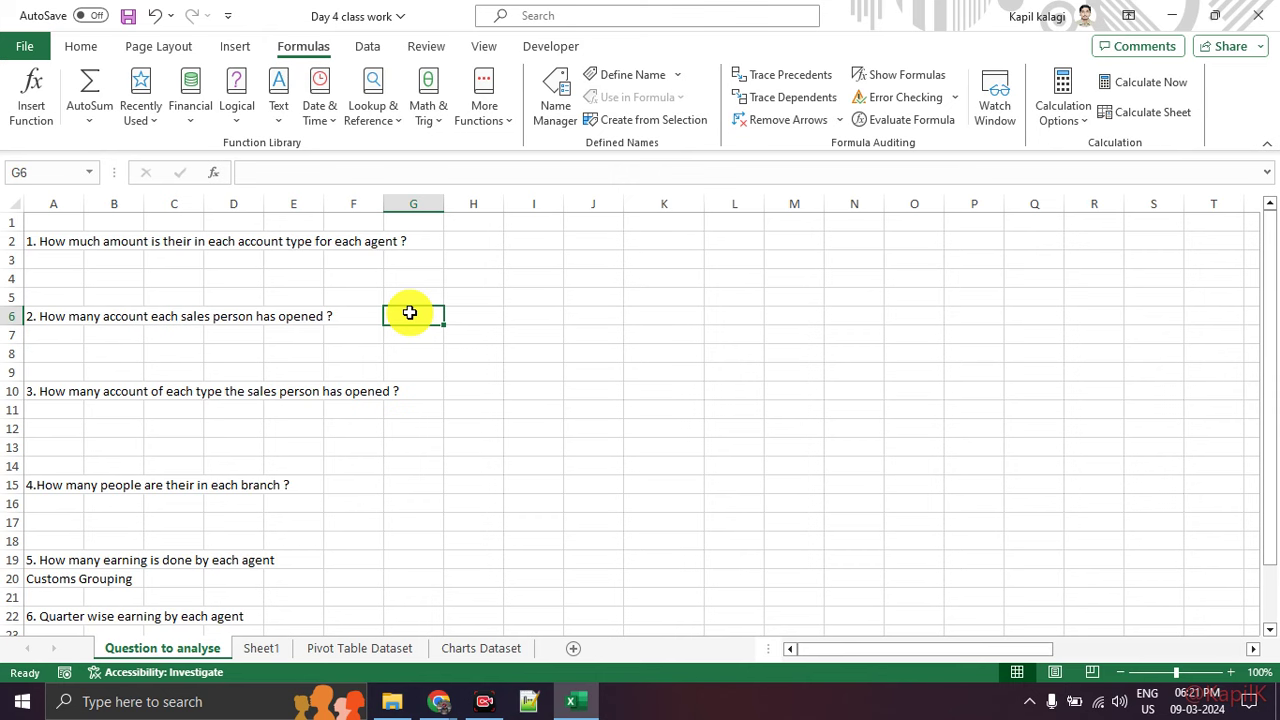
pyautogui.doubleClick(247, 318)
pyautogui.press('Escape')
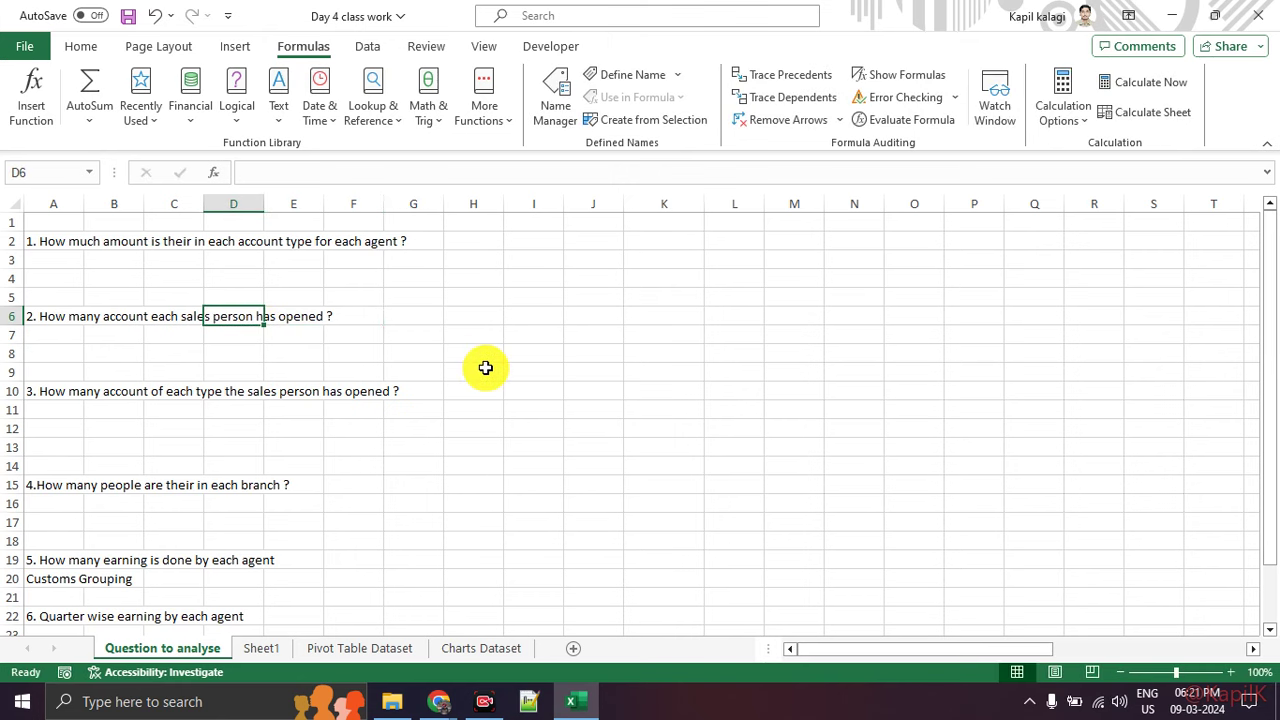
pyautogui.click(552, 316)
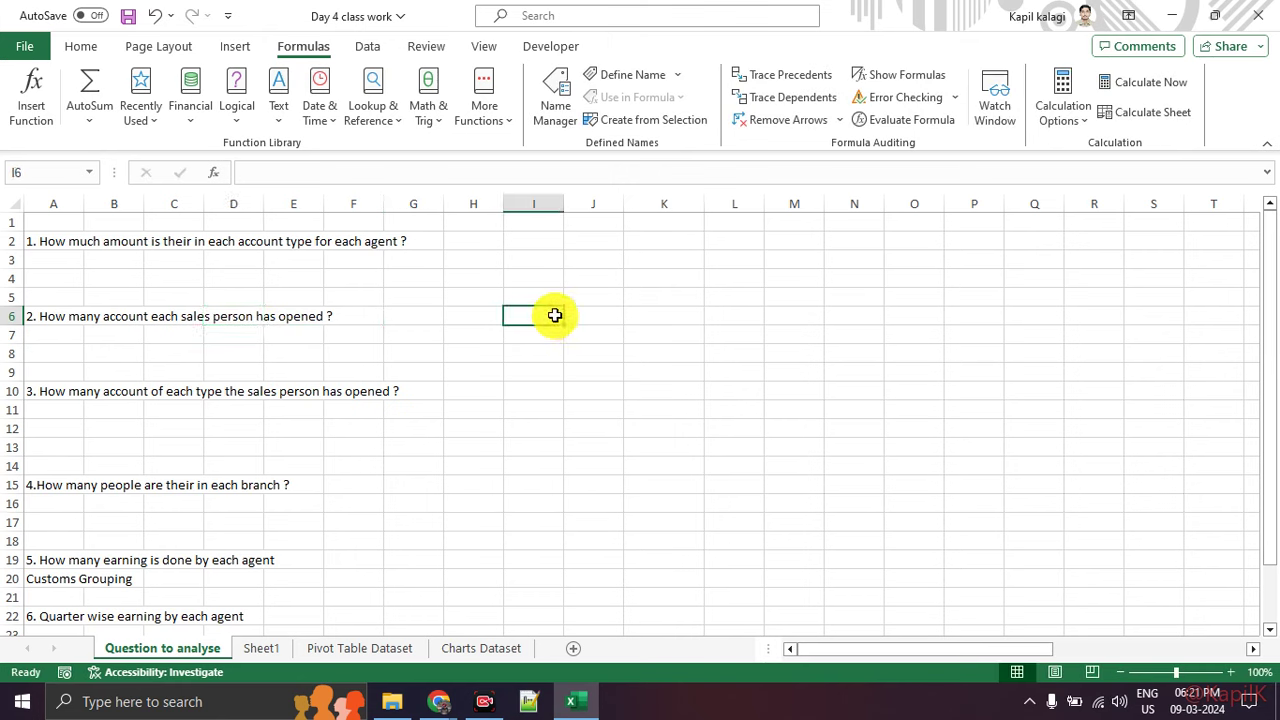
pyautogui.write('Agent')
pyautogui.press('Return')
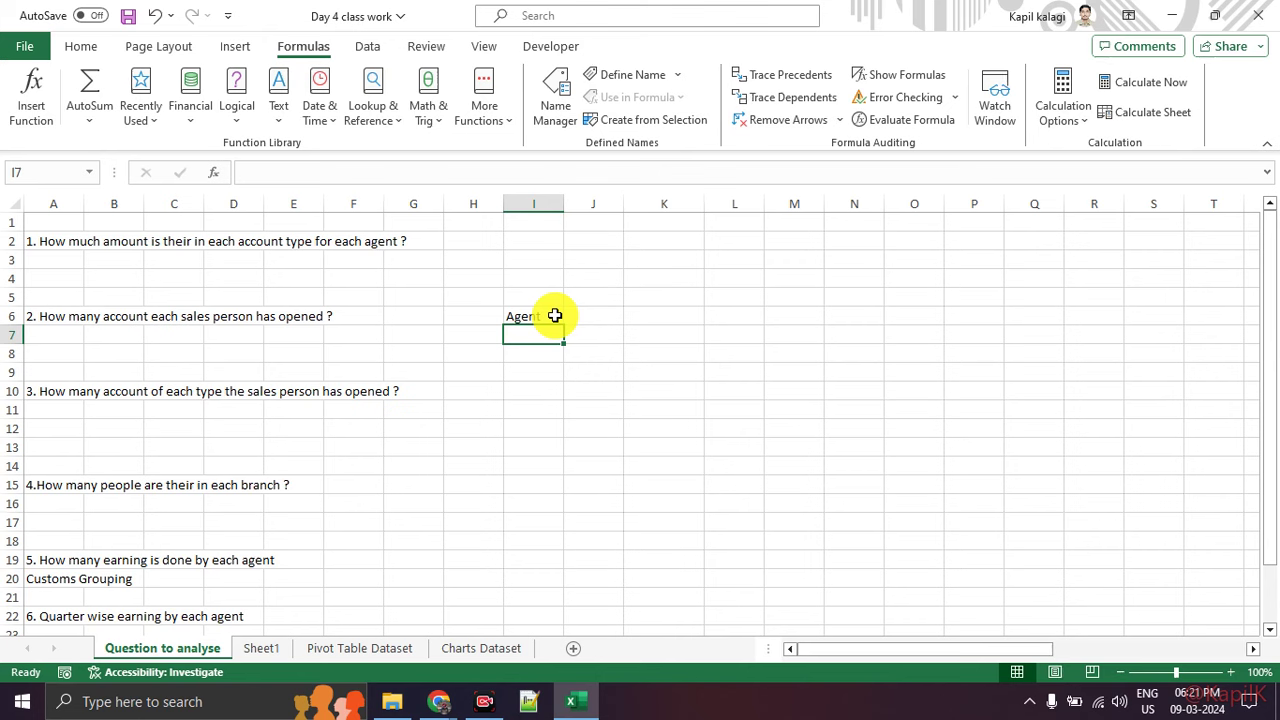
# Step: After checking Sheet1's pivot, enter three agent names in I7:I9
pyautogui.click(262, 648)
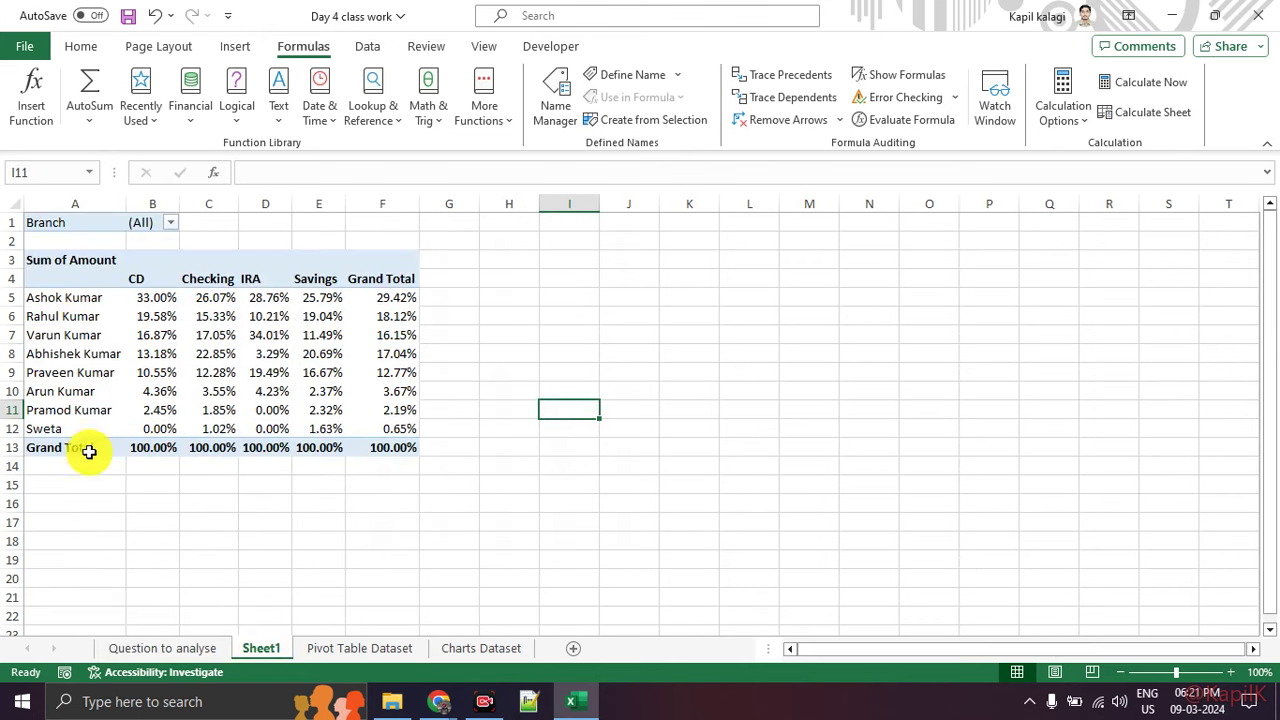
pyautogui.click(170, 648)
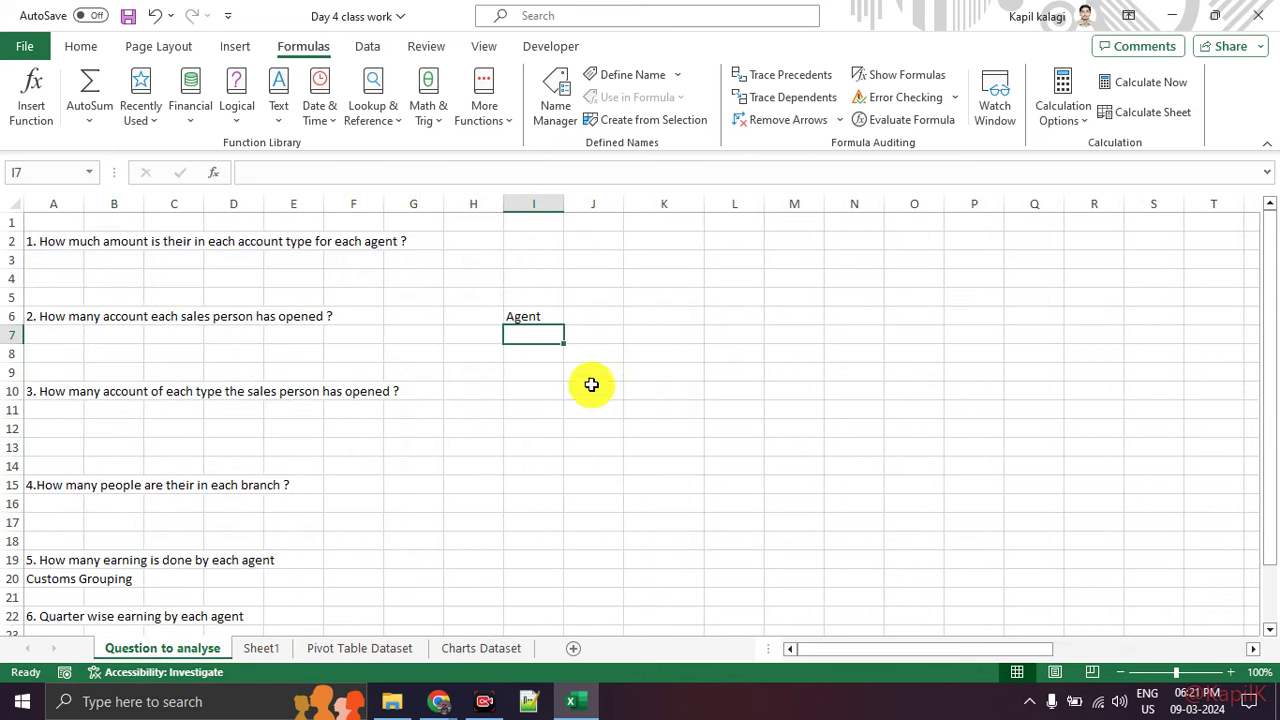
pyautogui.write('Ashok')
pyautogui.press('Return')
pyautogui.write('Rhul')
pyautogui.press('Return')
pyautogui.write('Abhishek')
pyautogui.press('Return')
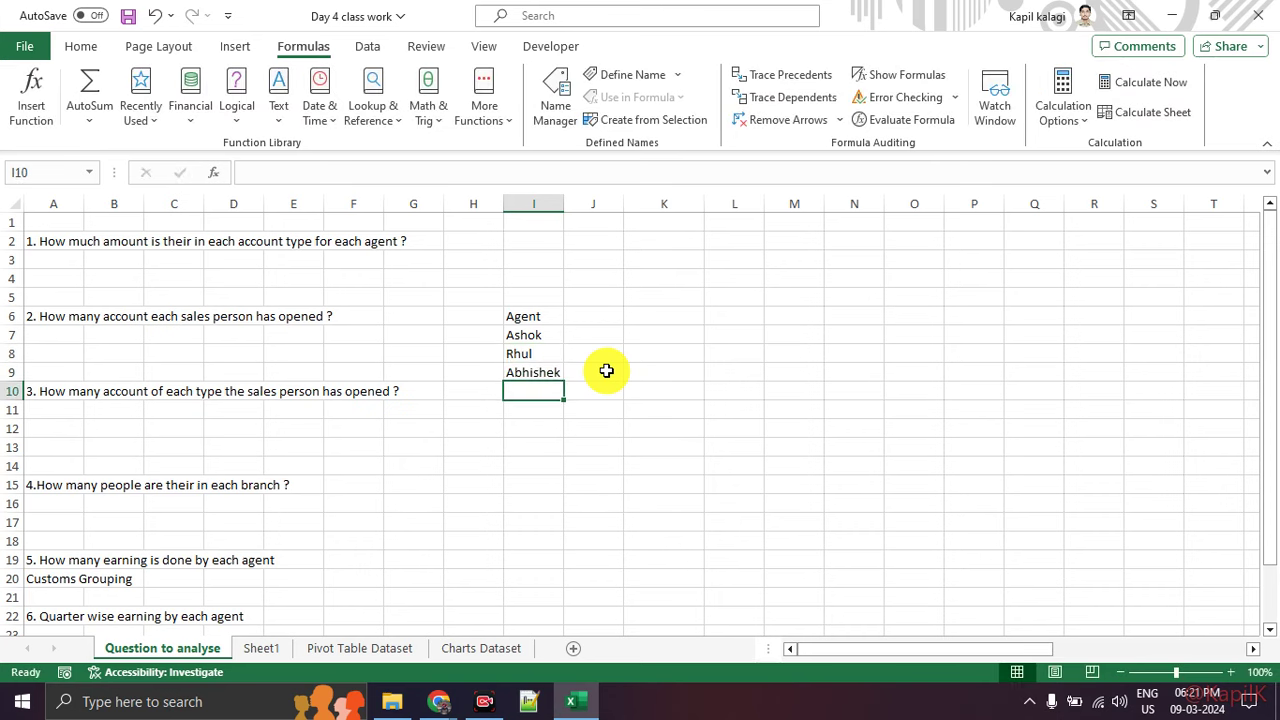
# Step: Enter the header 'Account type' in cell J5
pyautogui.press('Up')
pyautogui.press('Up')
pyautogui.press('Up')
pyautogui.press('Up')
pyautogui.press('Right')
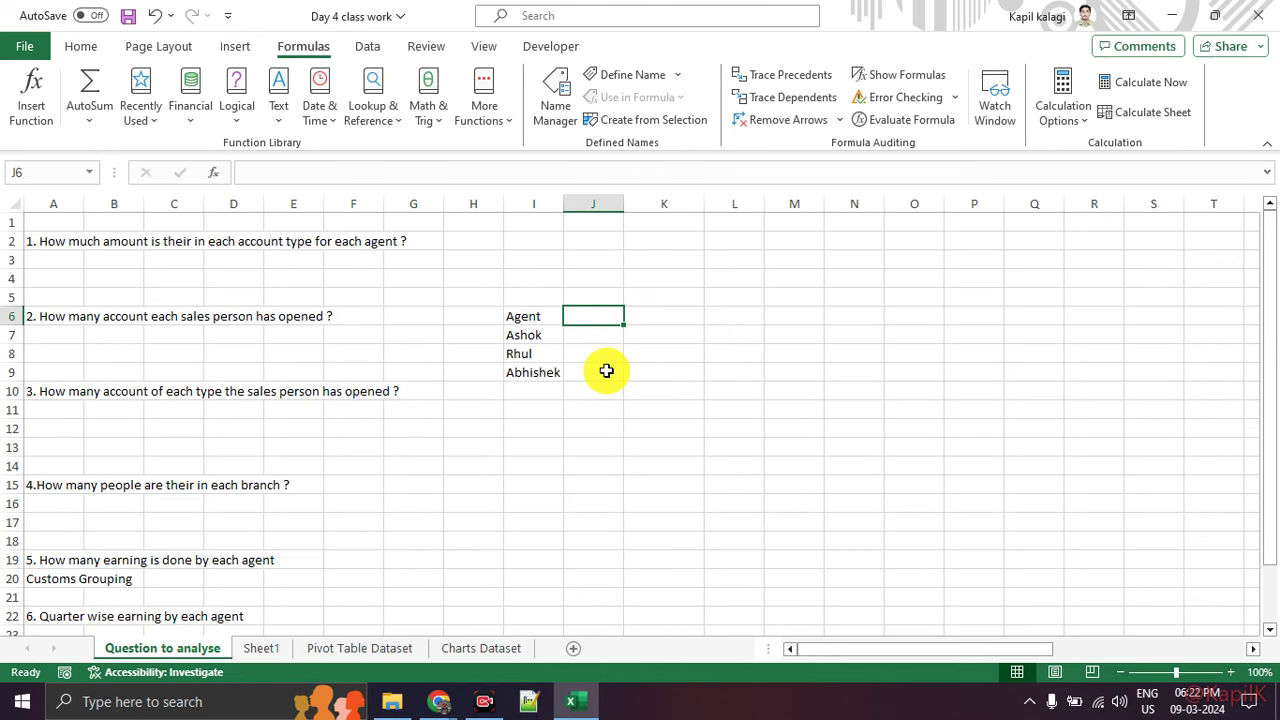
pyautogui.press('Down')
pyautogui.press('Up')
pyautogui.press('Up')
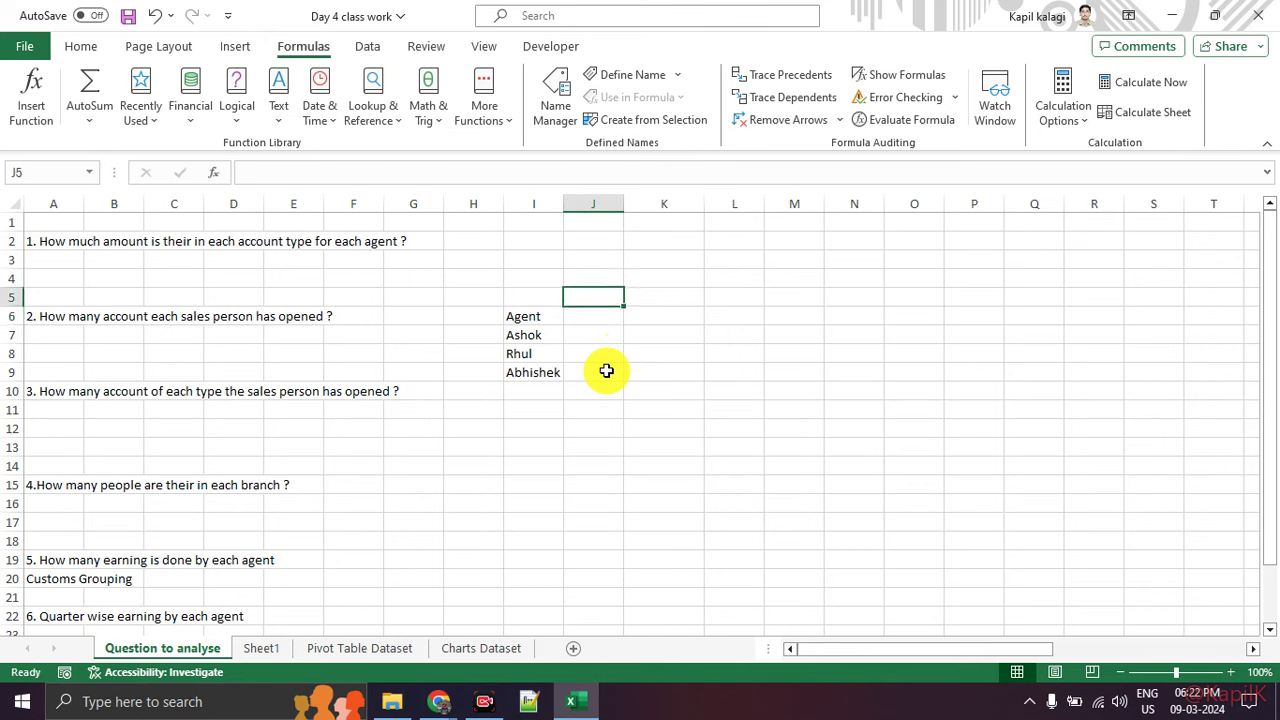
pyautogui.write('Account t')
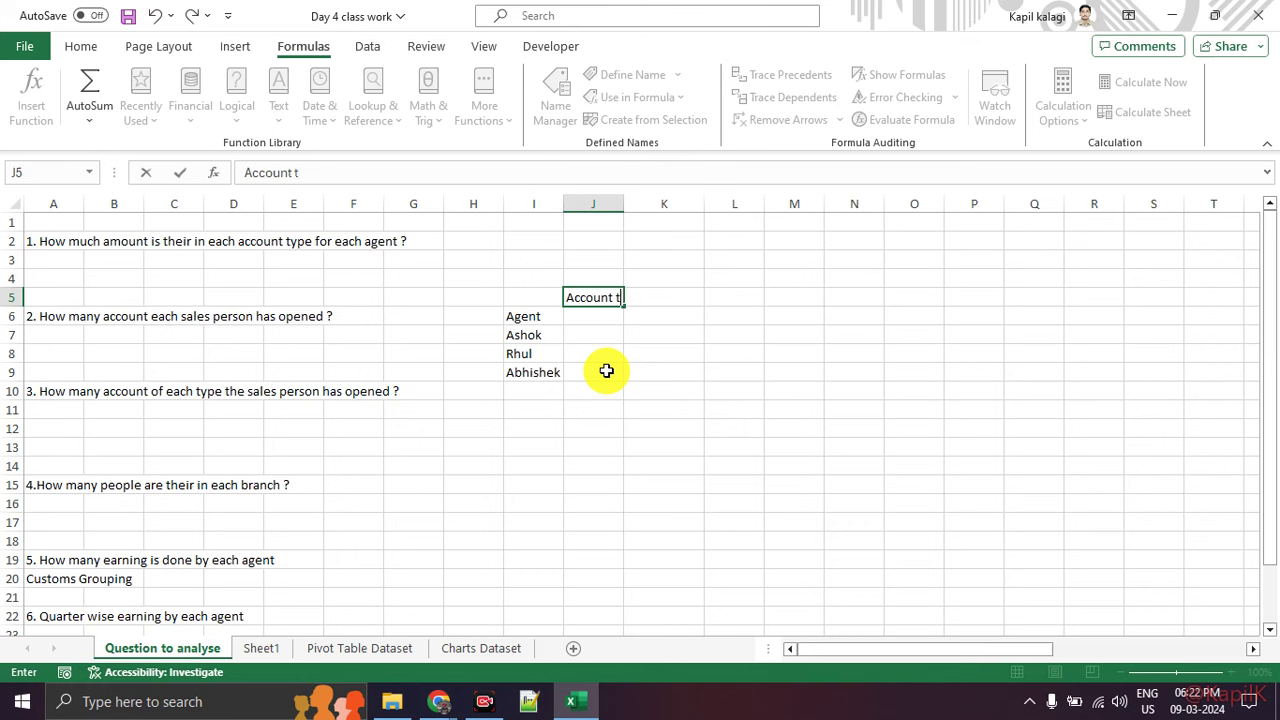
pyautogui.write('ype')
pyautogui.press('Return')
# Step: Fill the sample counts 678, 56 and 889 into J6:J8
pyautogui.write('Count')
pyautogui.press('BackSpace')
pyautogui.press('BackSpace')
pyautogui.press('BackSpace')
pyautogui.press('BackSpace')
pyautogui.press('BackSpace')
pyautogui.write('678')
pyautogui.press('Return')
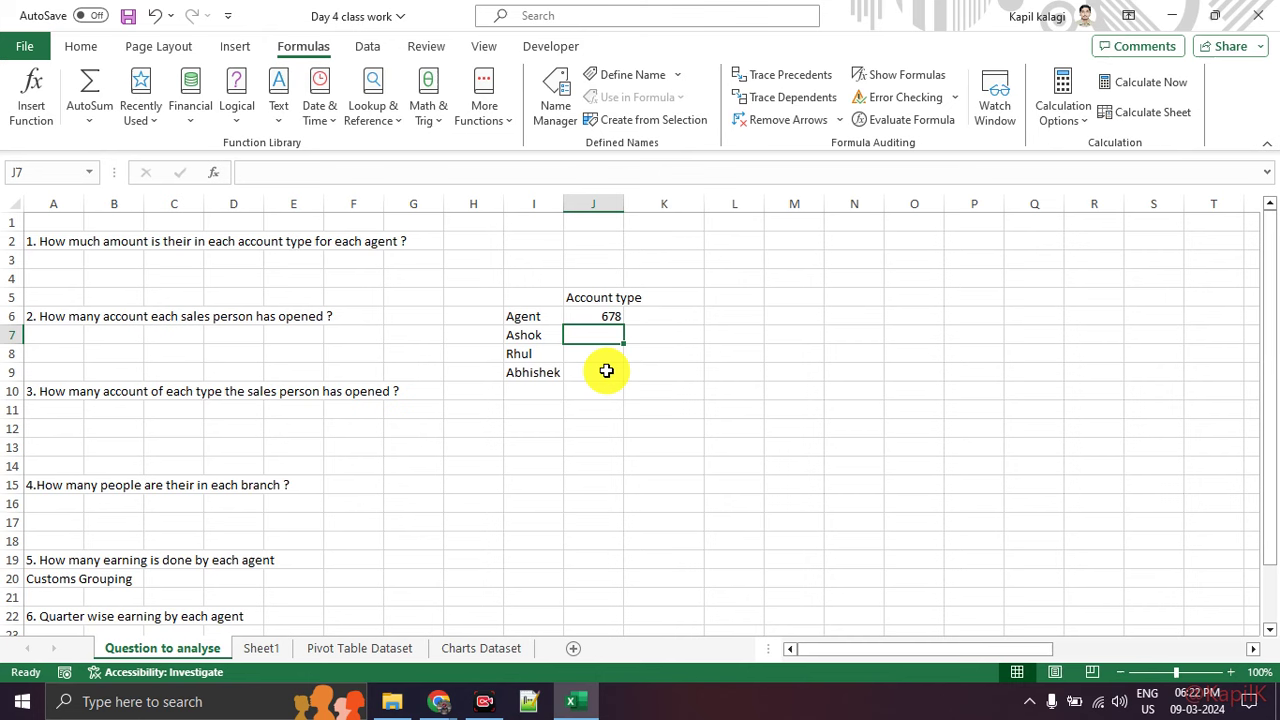
pyautogui.write('56')
pyautogui.press('Return')
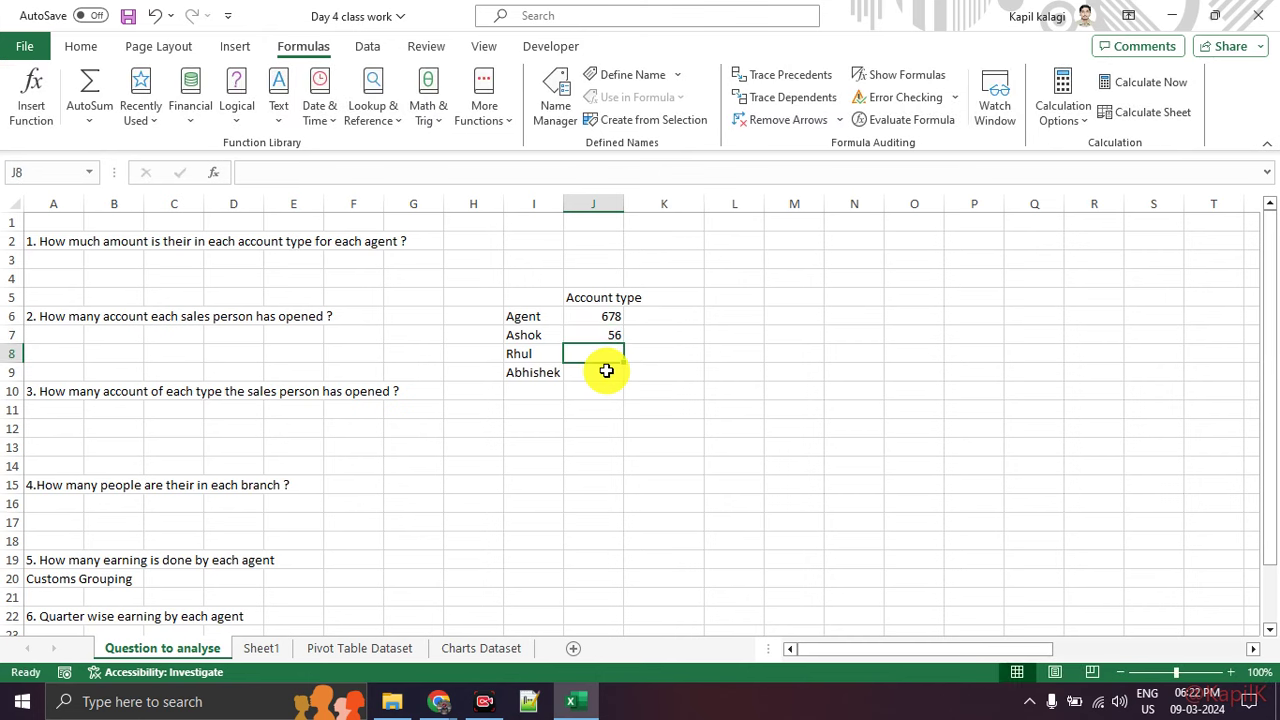
pyautogui.write('889')
pyautogui.press('Return')
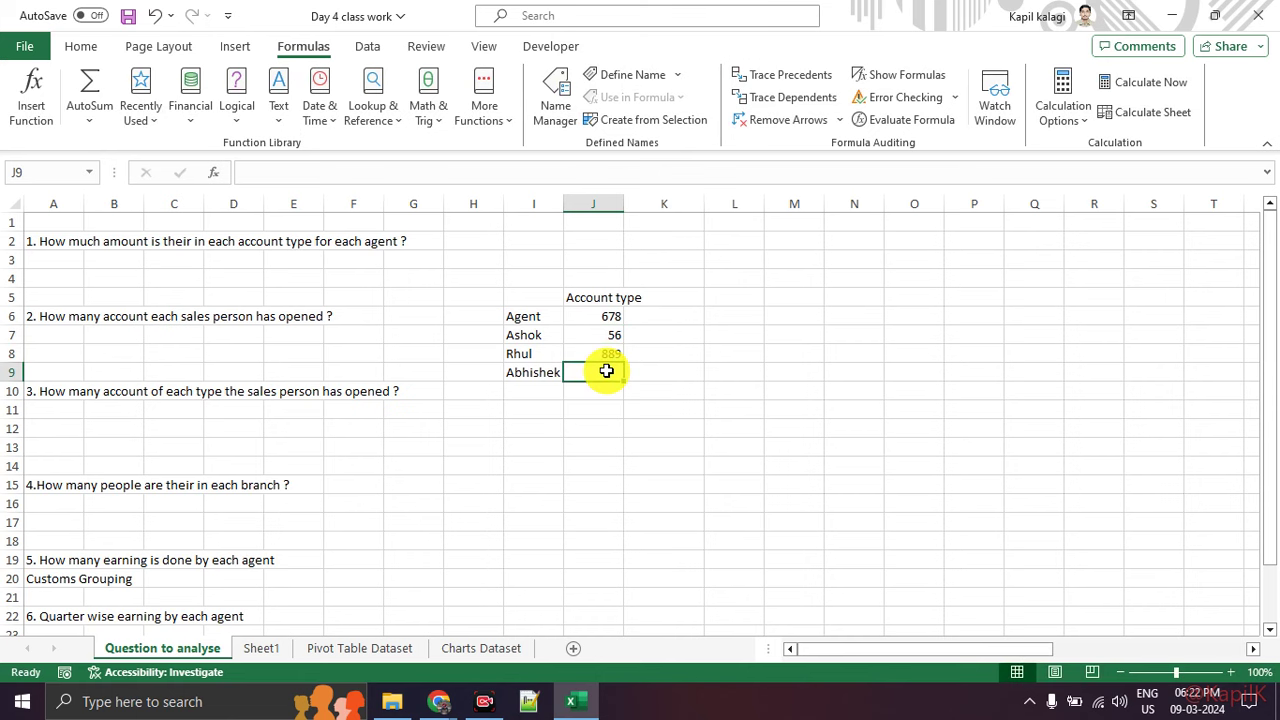
# Step: Highlight the sample table and accounts-per-salesperson question, then open the Pivot Table Dataset sheet
pyautogui.moveTo(526, 299); pyautogui.dragTo(617, 380)
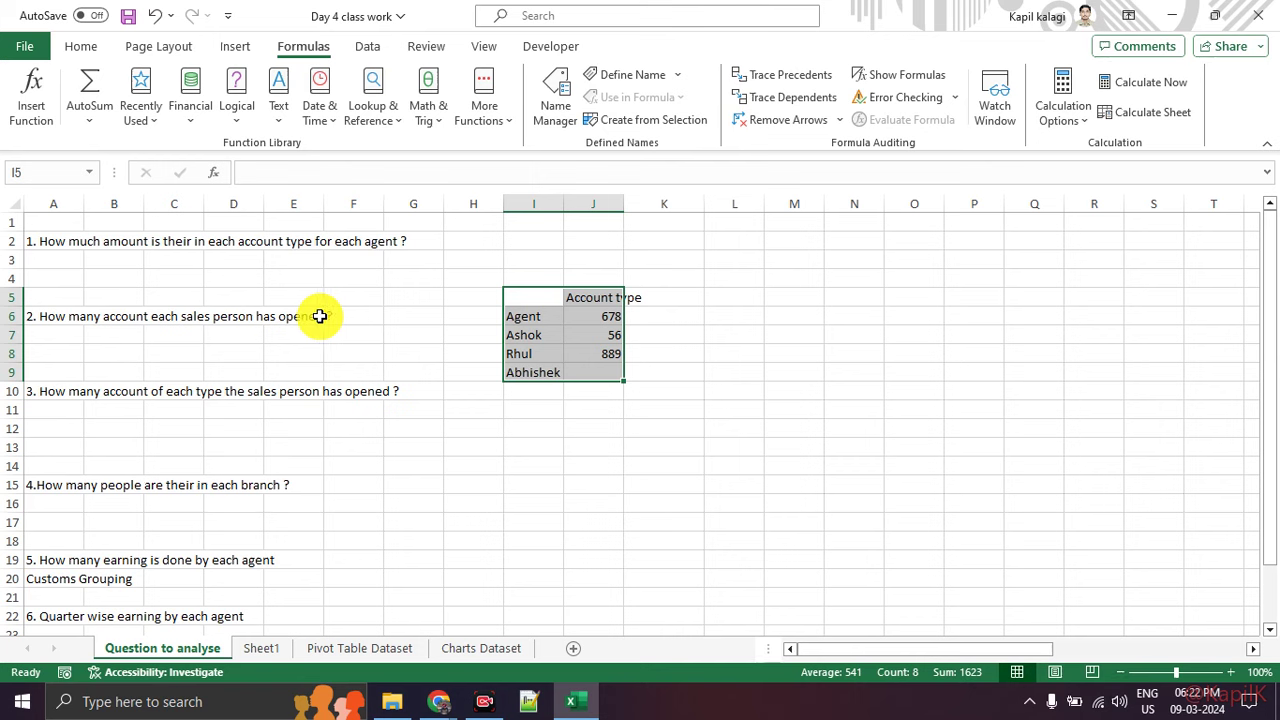
pyautogui.click(71, 318)
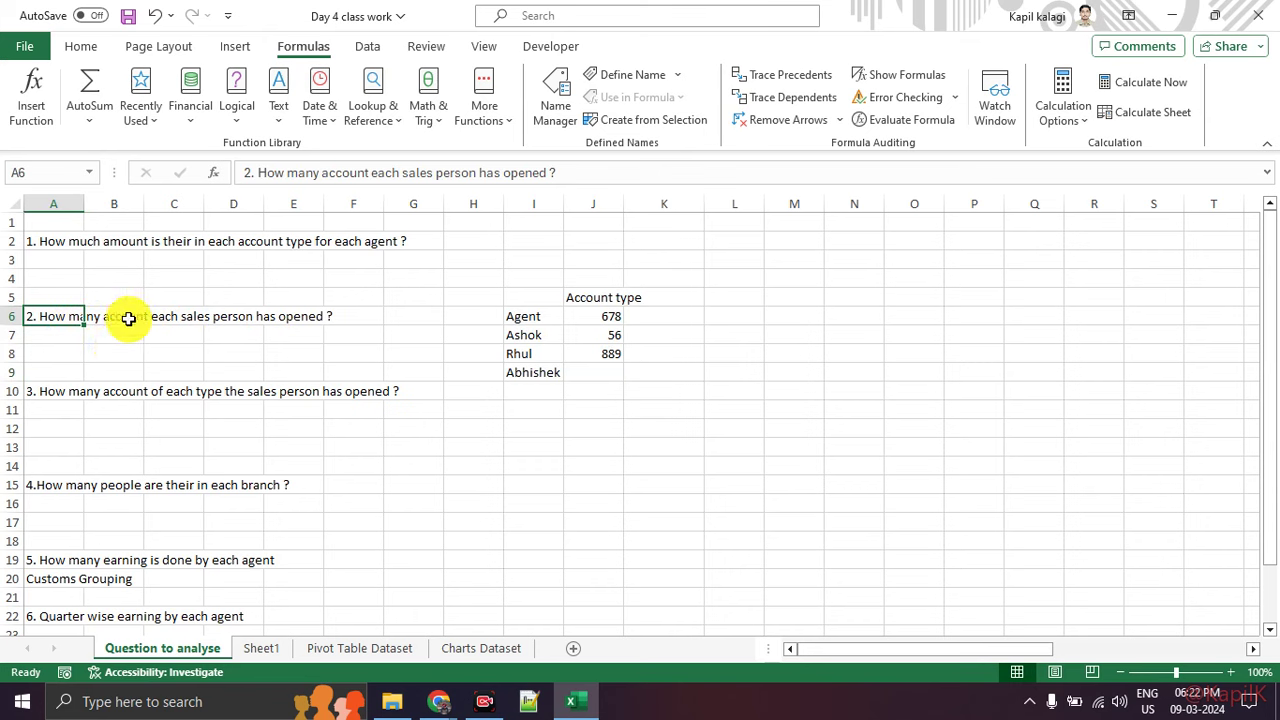
pyautogui.moveTo(508, 291); pyautogui.dragTo(640, 378)
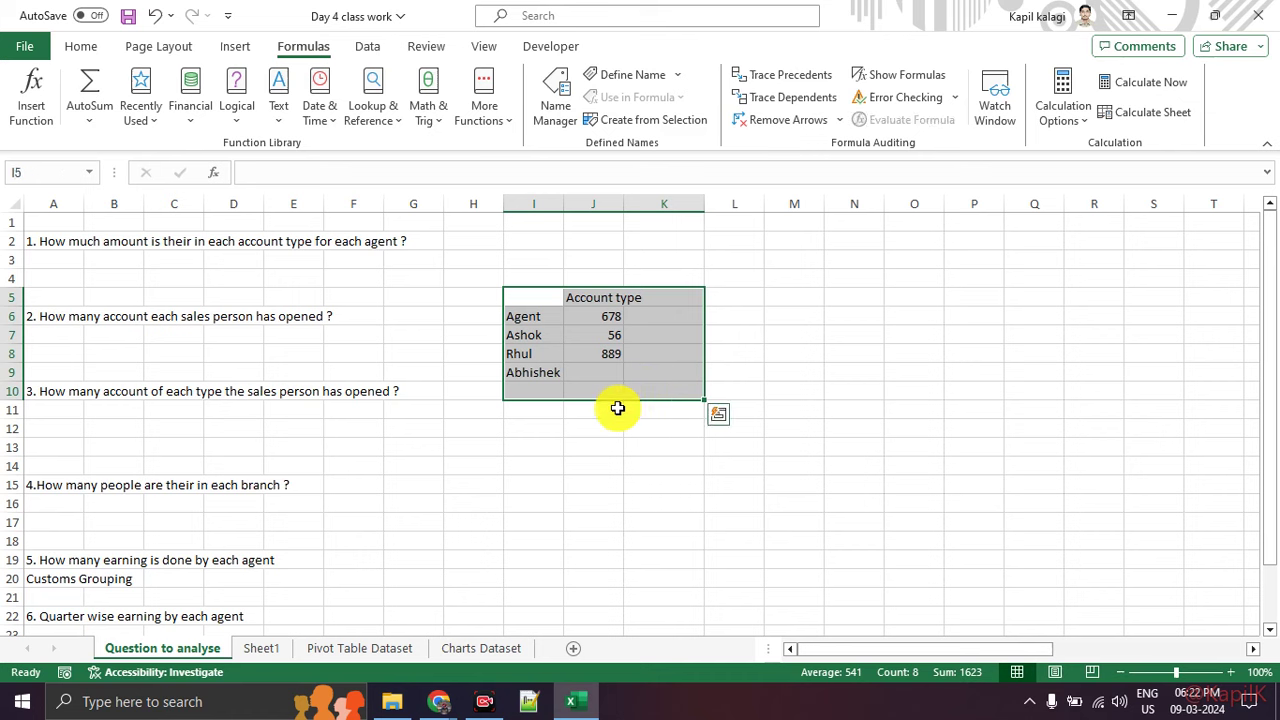
pyautogui.click(614, 410)
pyautogui.moveTo(508, 297)
pyautogui.mouseDown()
pyautogui.moveTo(651, 374)
pyautogui.moveTo(663, 409)
pyautogui.mouseUp()
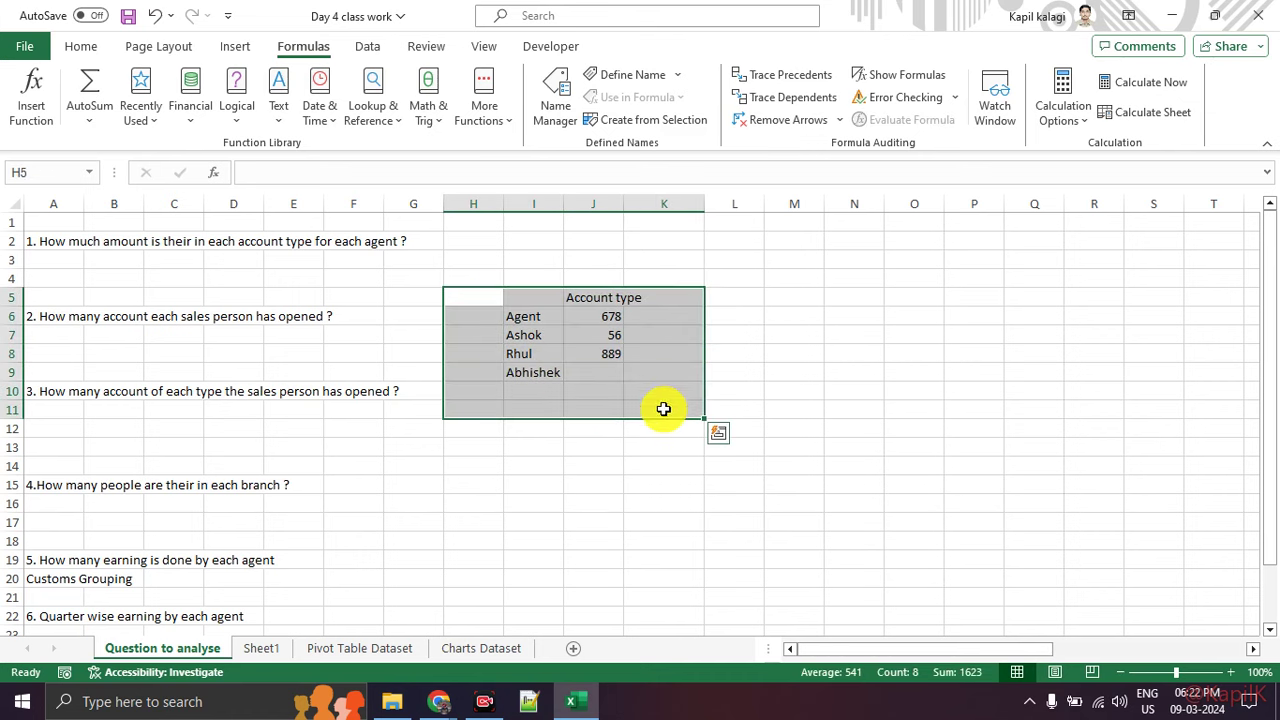
pyautogui.click(650, 429)
pyautogui.click(378, 650)
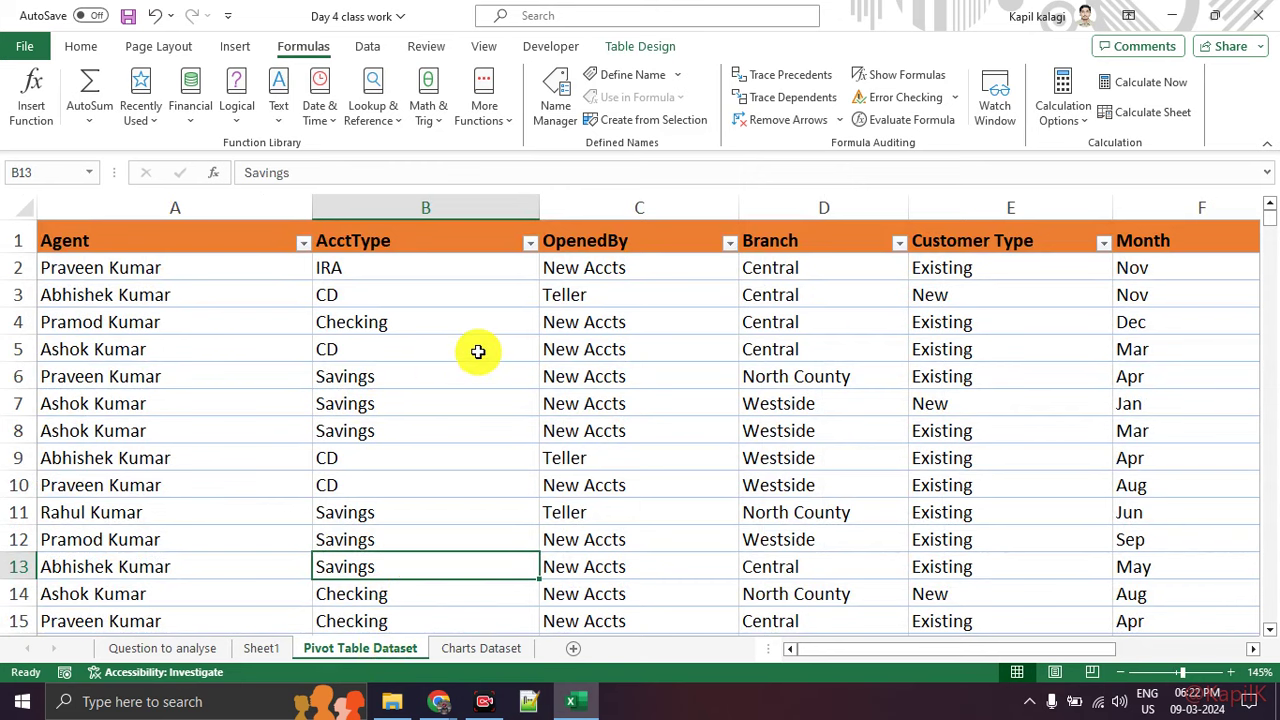
pyautogui.scroll(-6, 484, 354)
pyautogui.scroll(-4, 484, 354)
pyautogui.scroll(6, 481, 359)
pyautogui.scroll(4, 481, 359)
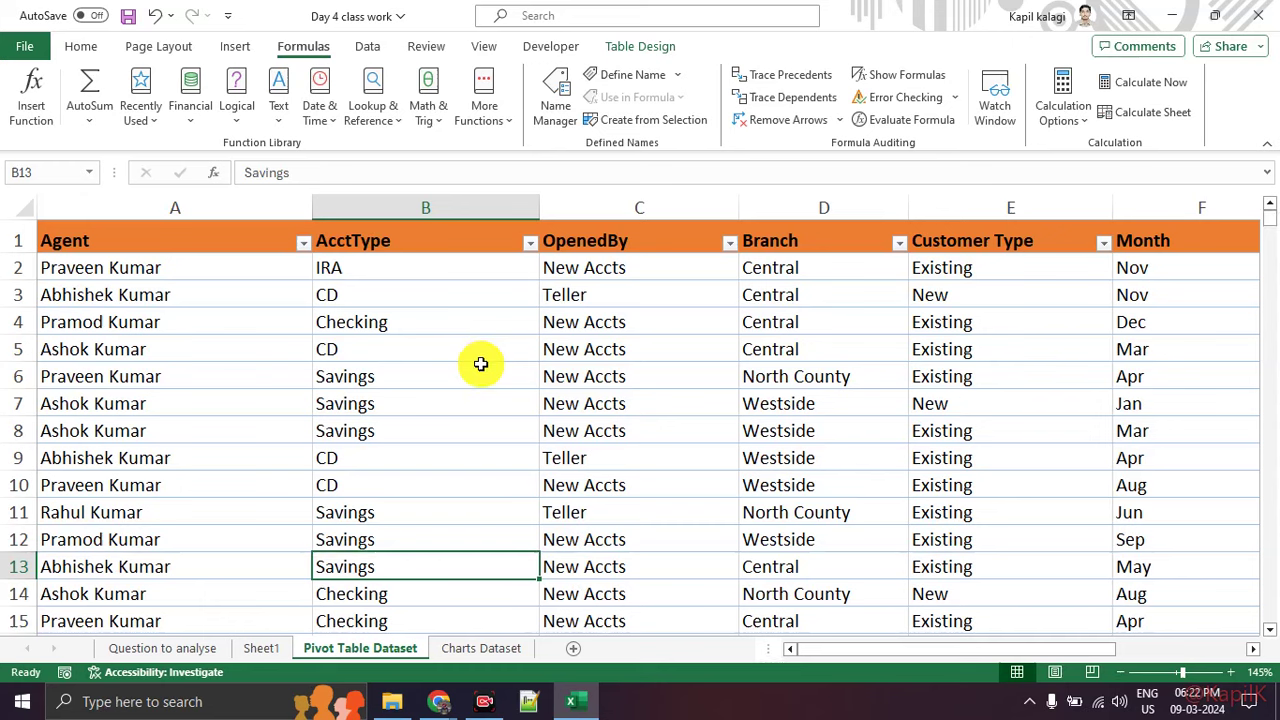
pyautogui.click(230, 261)
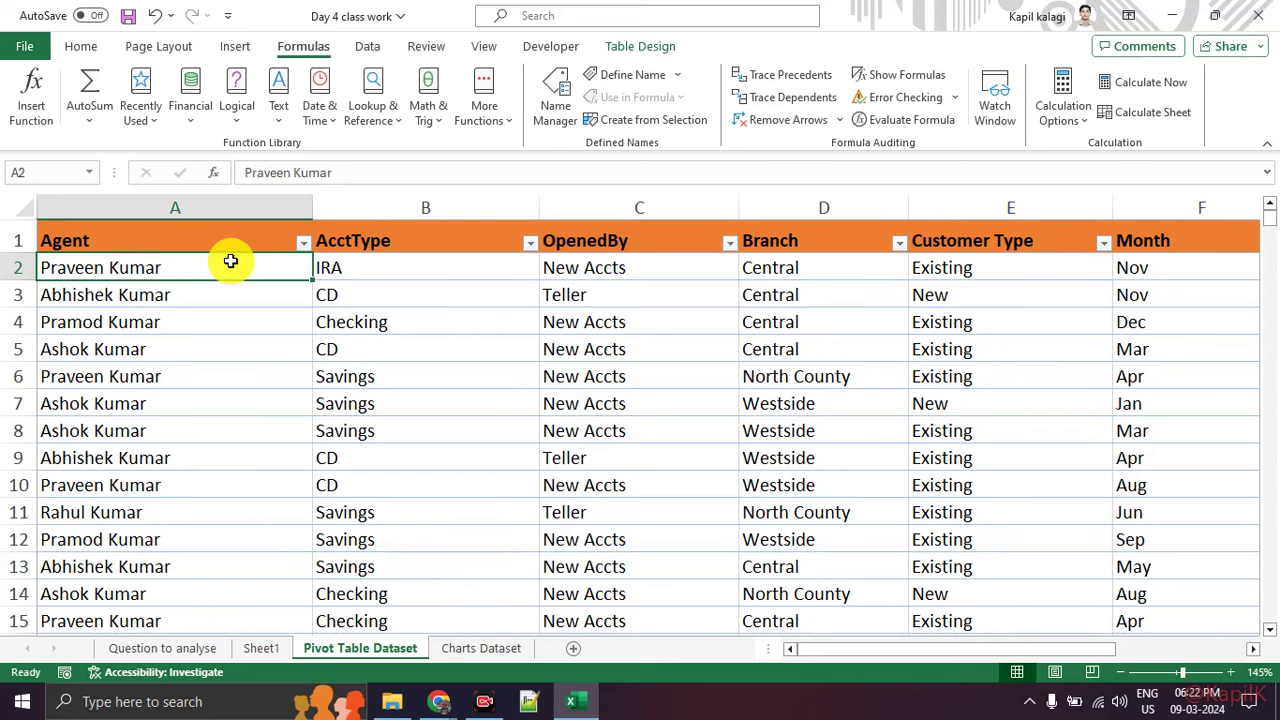
pyautogui.hotkey('alt', 'shift')
pyautogui.hotkey('ctrl', 'Down')
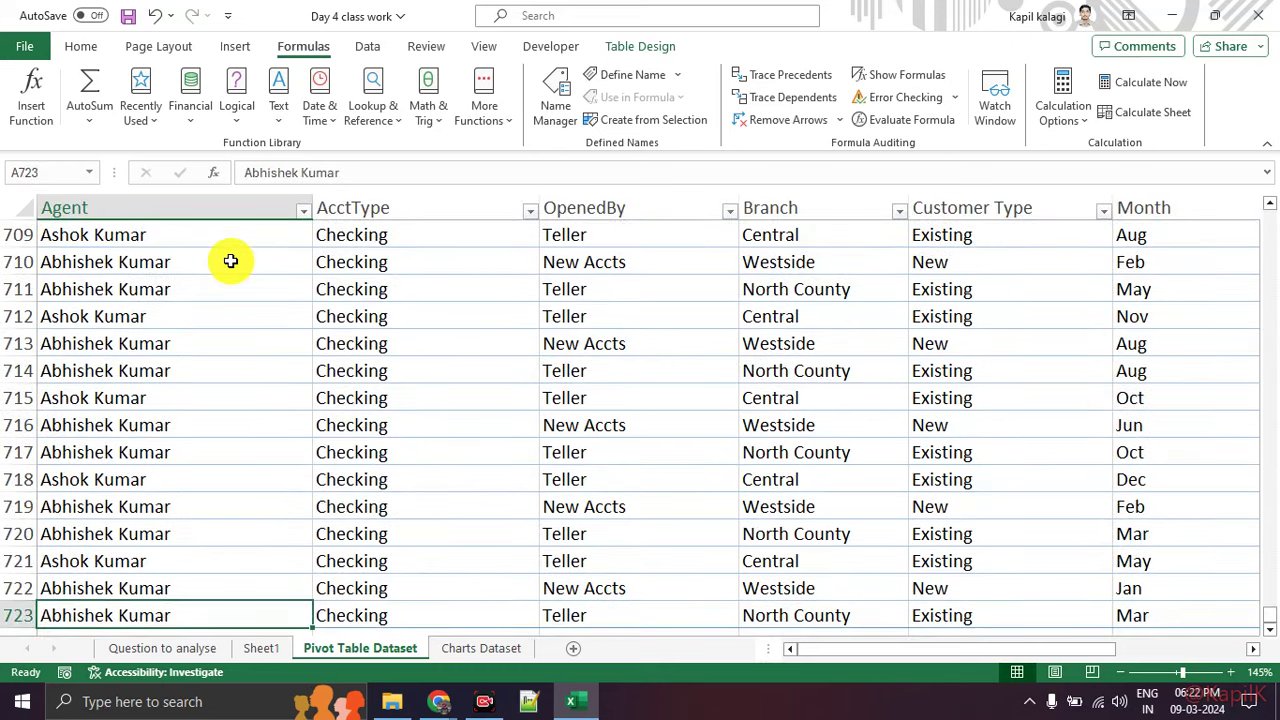
pyautogui.hotkey('ctrl', 'Up')
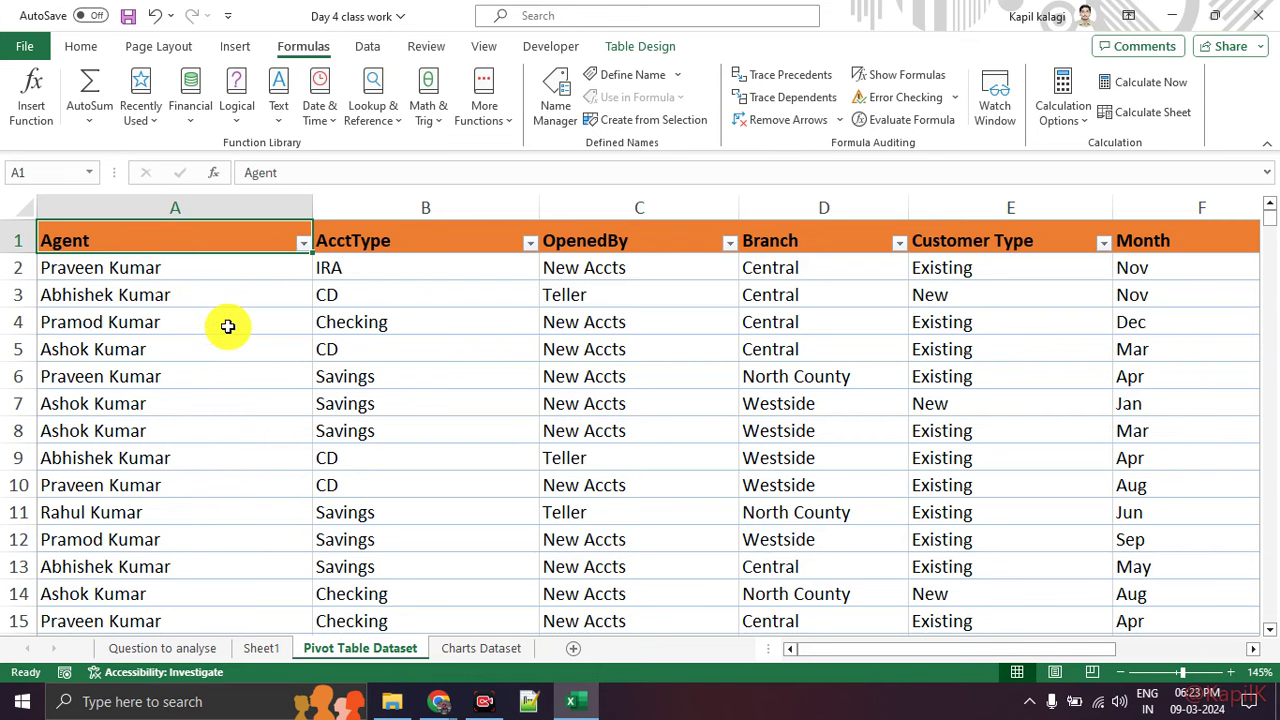
pyautogui.click(206, 648)
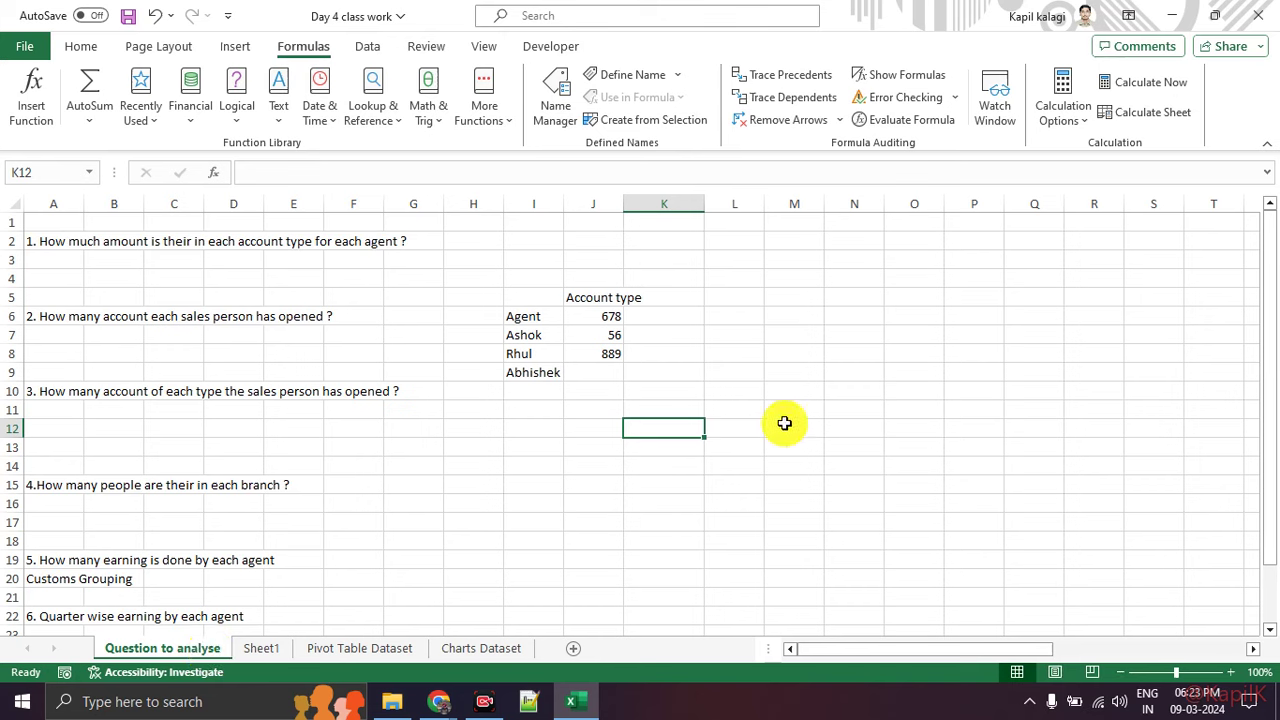
pyautogui.click(408, 649)
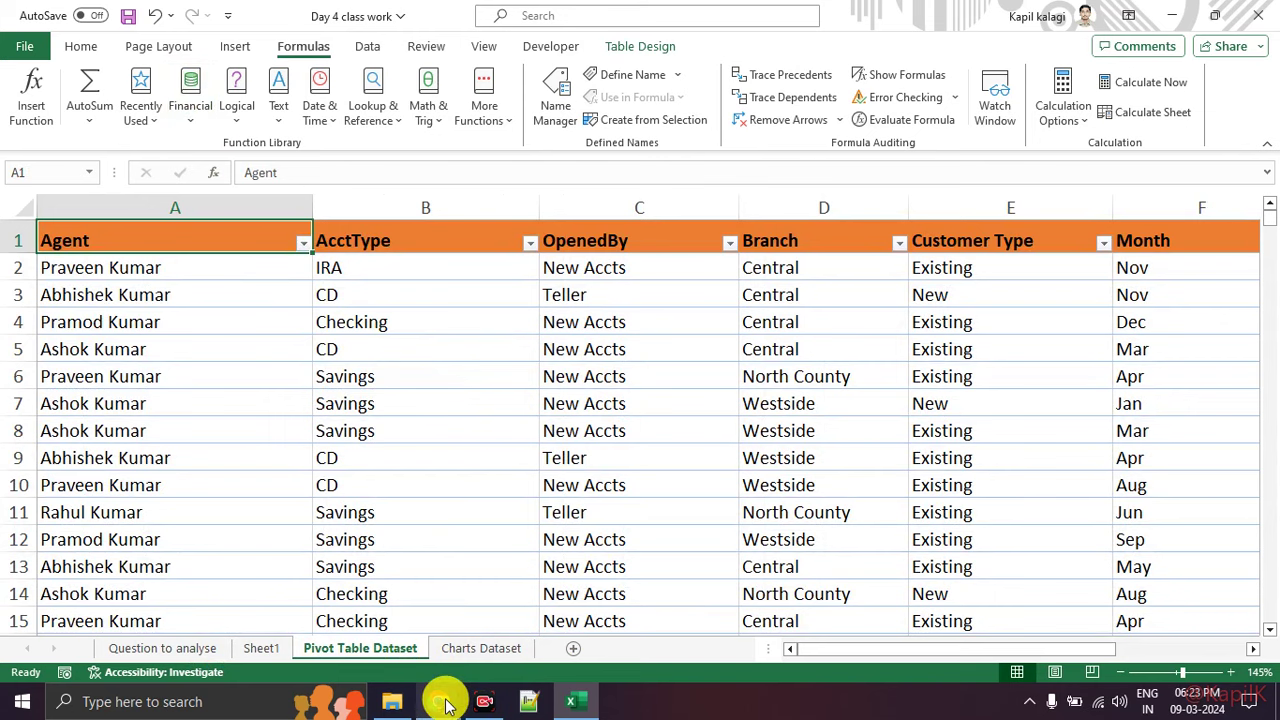
pyautogui.moveTo(439, 701)
pyautogui.click(348, 620)
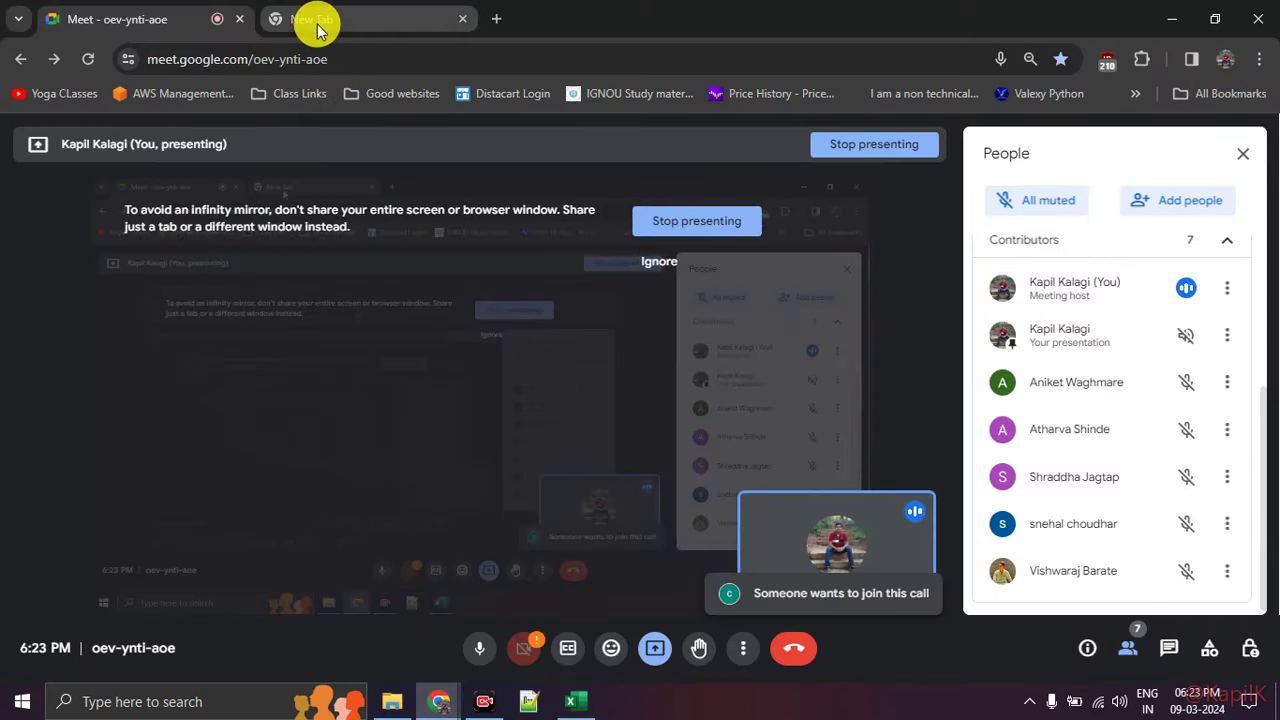
pyautogui.click(317, 25)
pyautogui.click(163, 23)
pyautogui.scroll(3, 1095, 508)
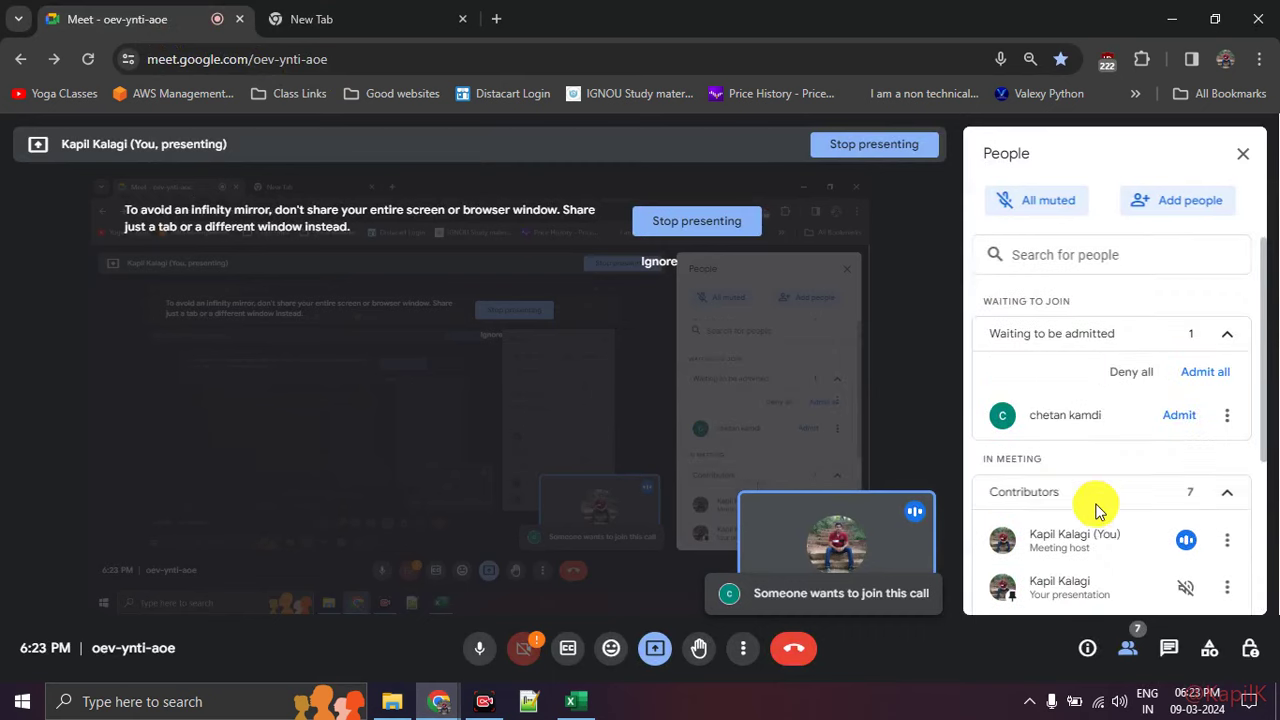
pyautogui.click(1172, 417)
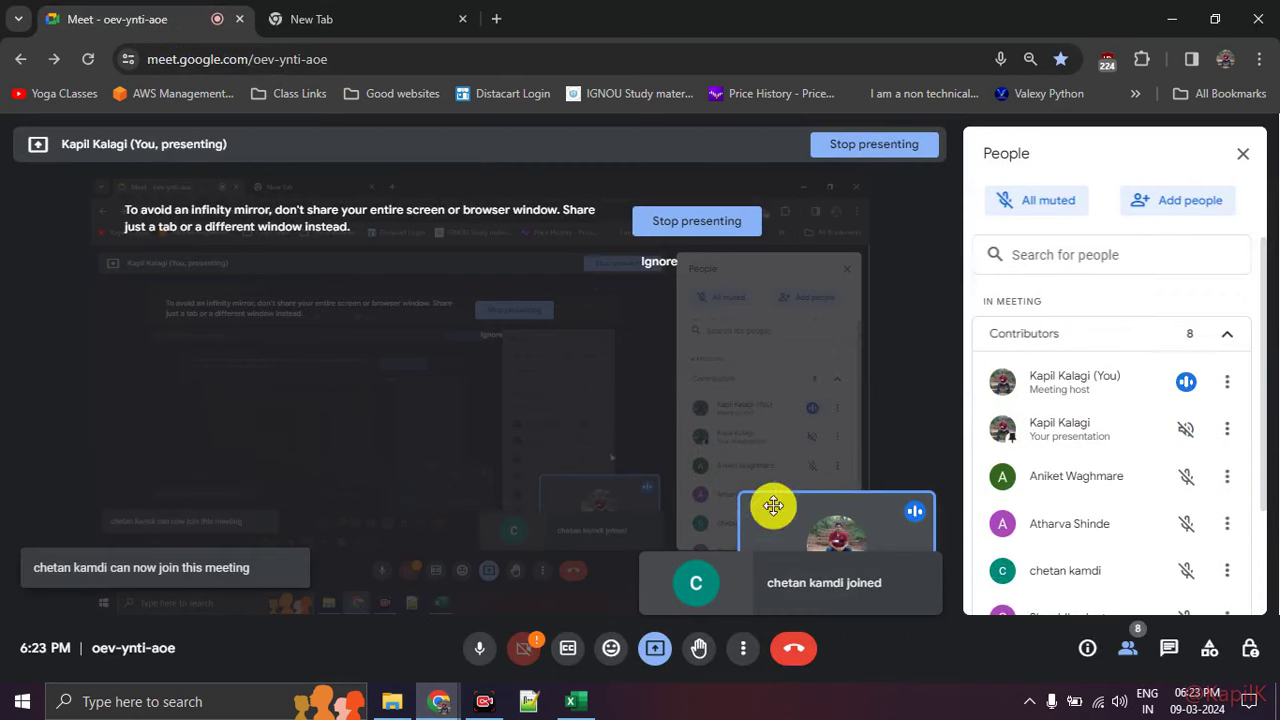
pyautogui.click(572, 700)
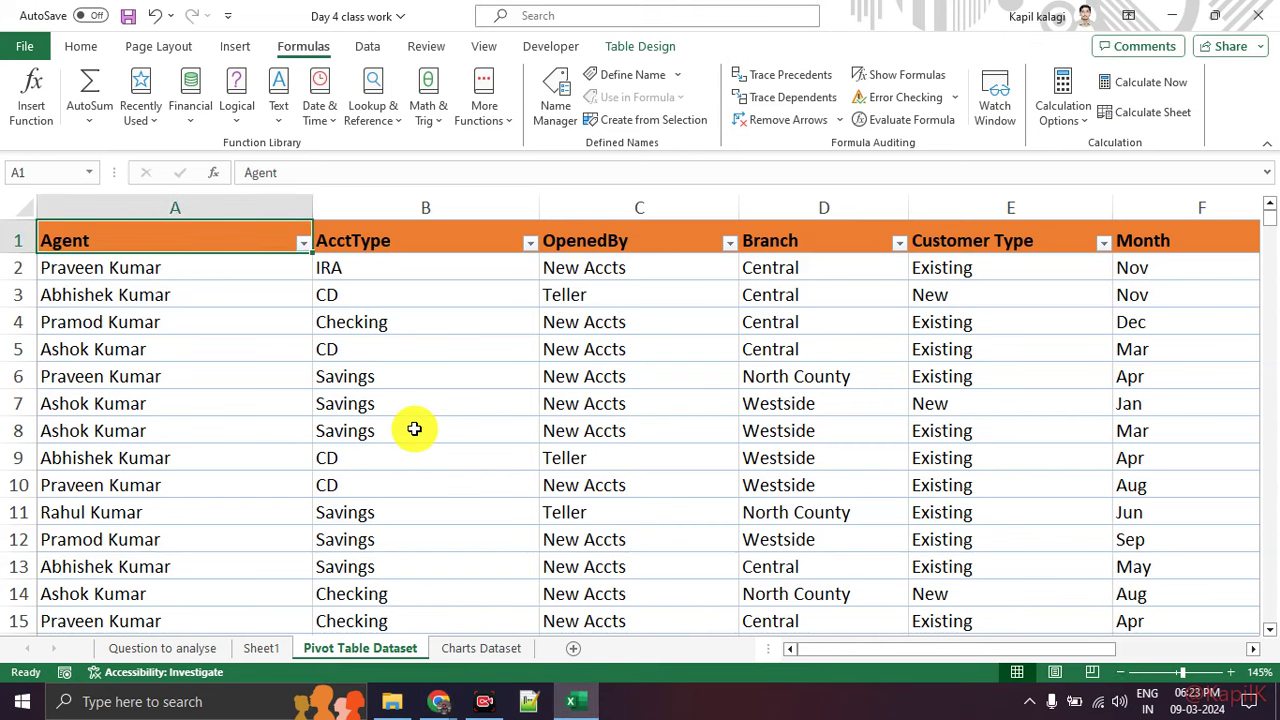
# Step: Step through the agent names in rows 2 to 6 of column A
pyautogui.scroll(-7, 414, 429)
pyautogui.scroll(-6, 414, 425)
pyautogui.scroll(2, 350, 420)
pyautogui.scroll(10, 291, 418)
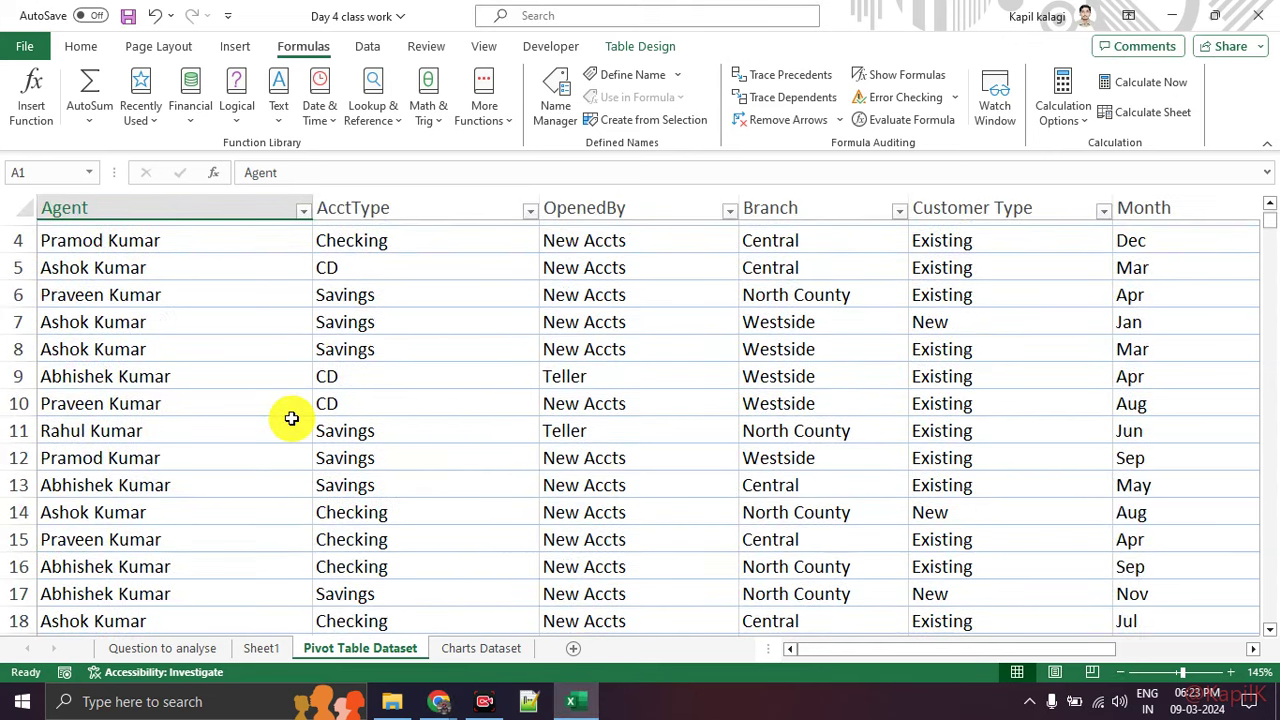
pyautogui.scroll(1, 291, 418)
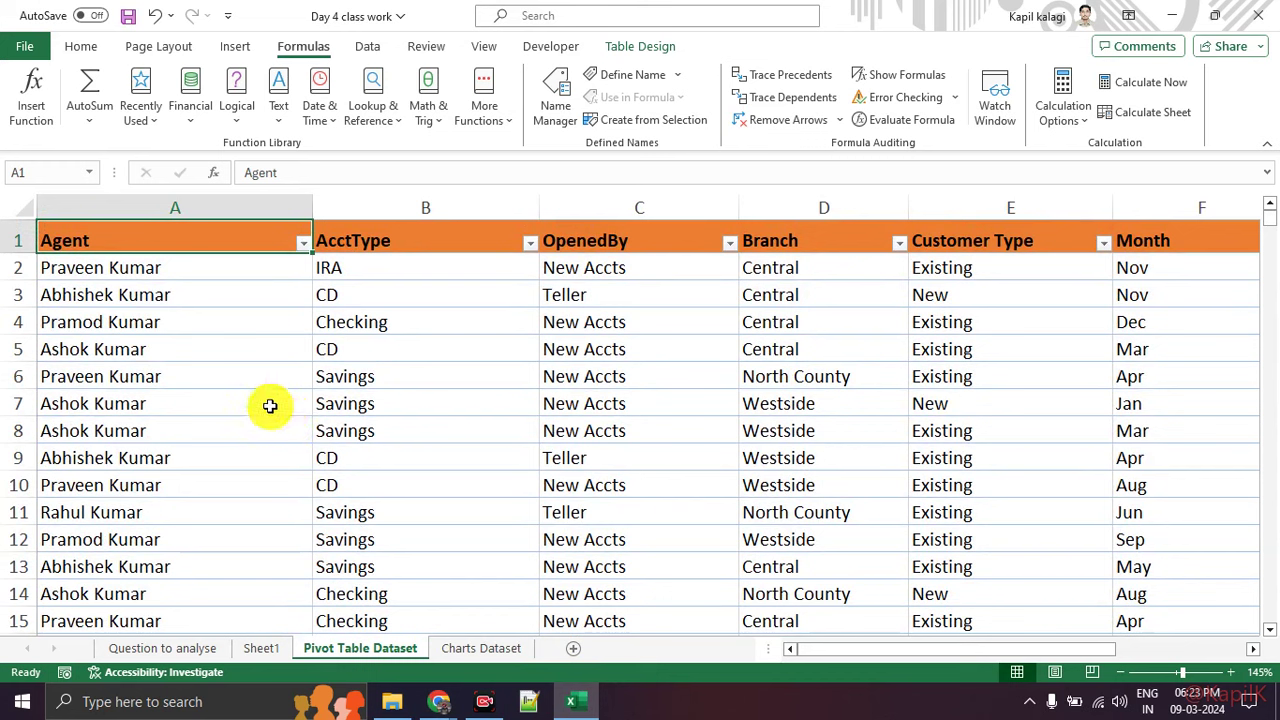
pyautogui.click(209, 279)
pyautogui.click(207, 298)
pyautogui.click(206, 325)
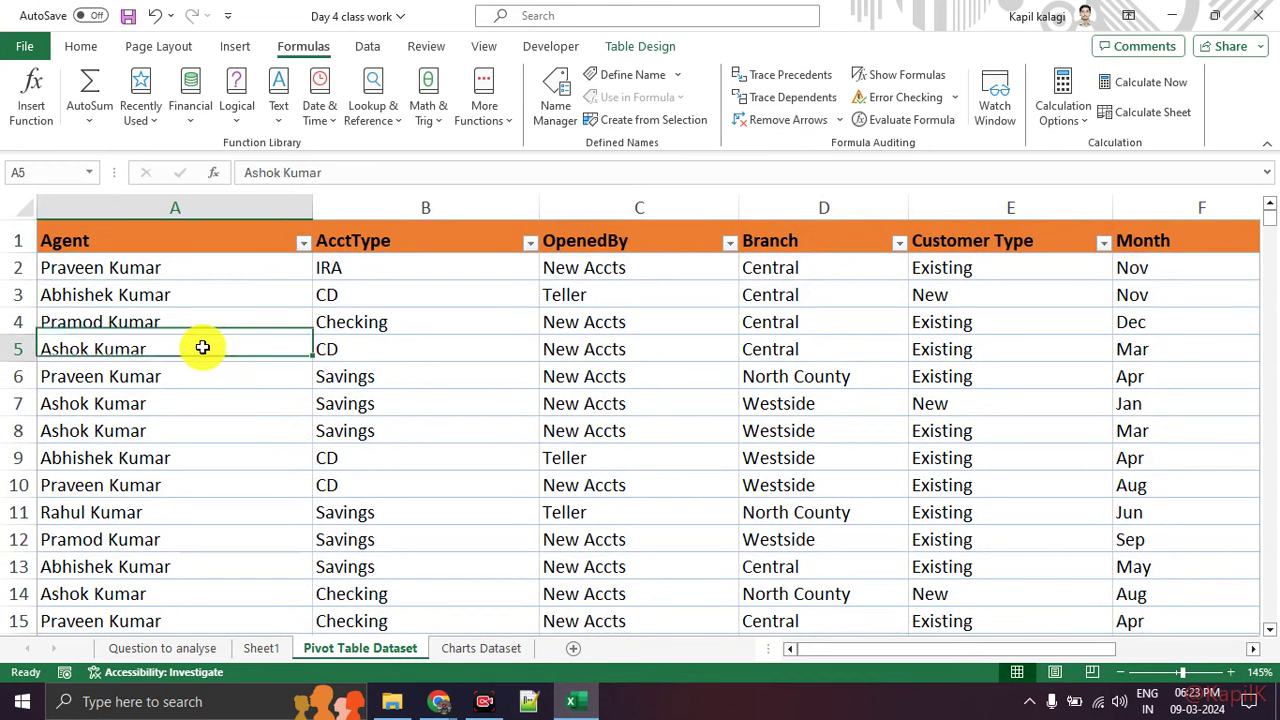
pyautogui.click(205, 349)
pyautogui.click(204, 372)
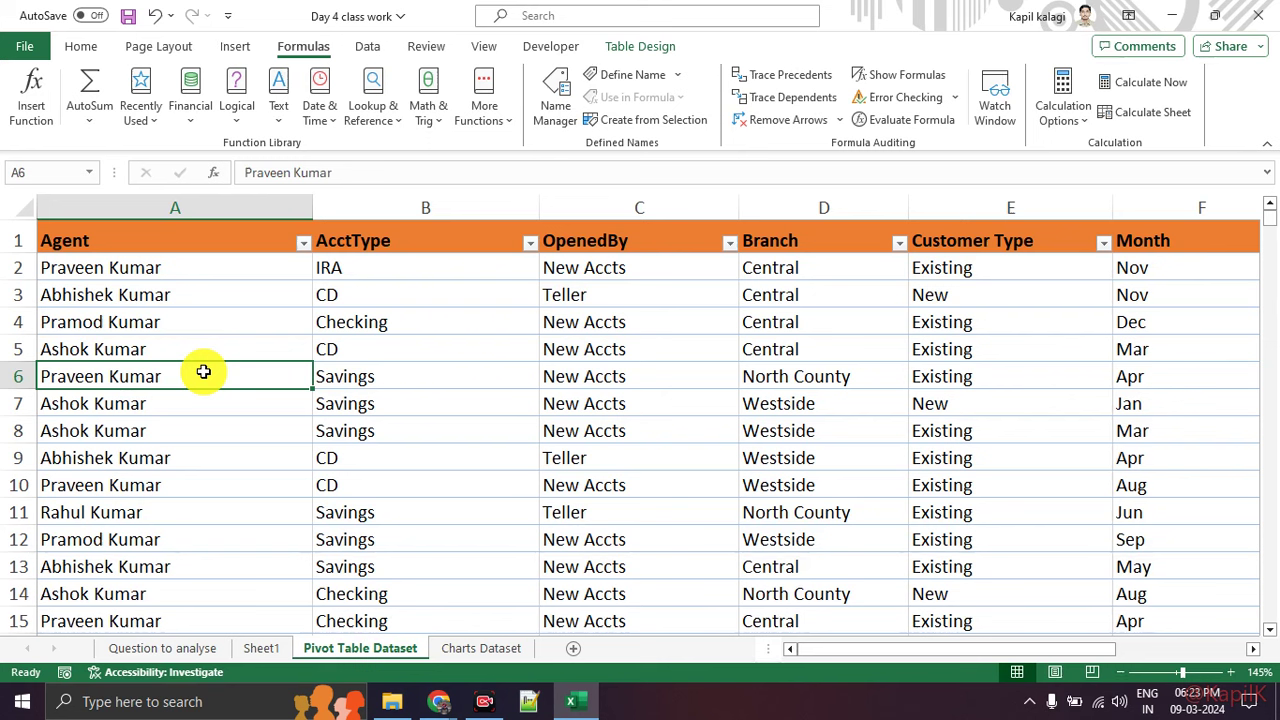
# Step: Point out row 5's agent and row 6's North County branch, then show the Insert tab
pyautogui.click(213, 349)
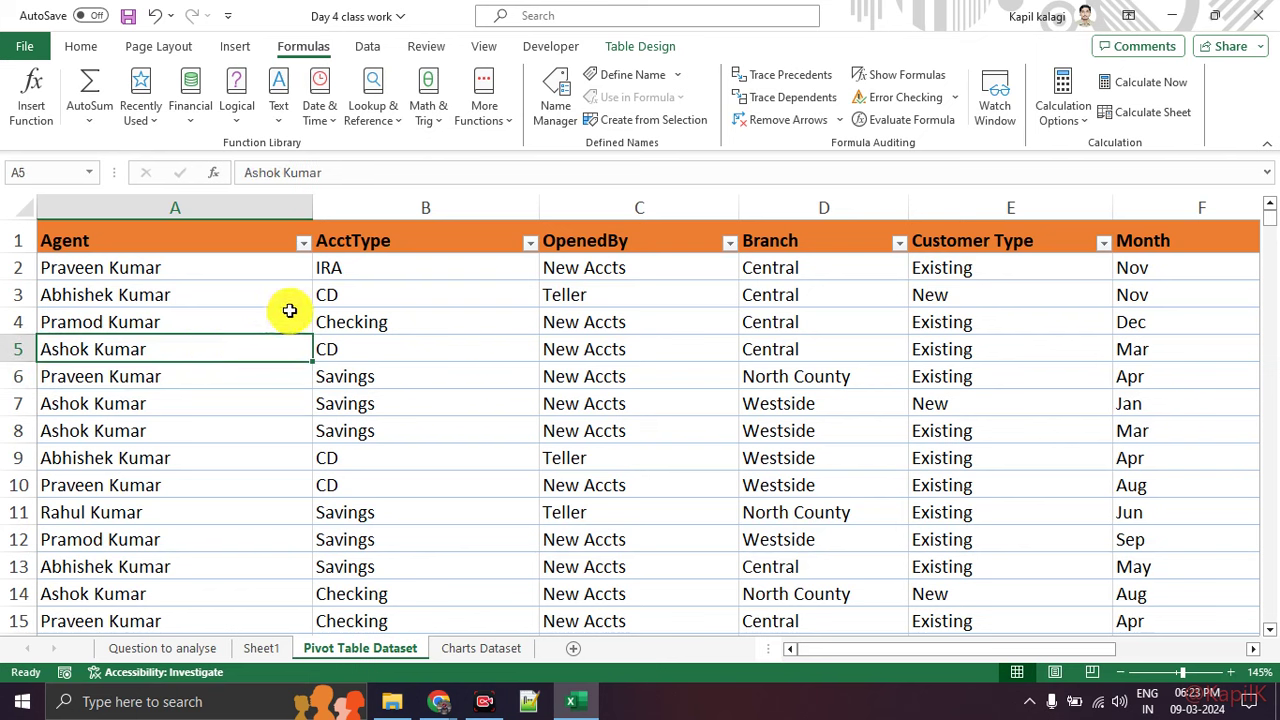
pyautogui.click(746, 372)
pyautogui.click(149, 350)
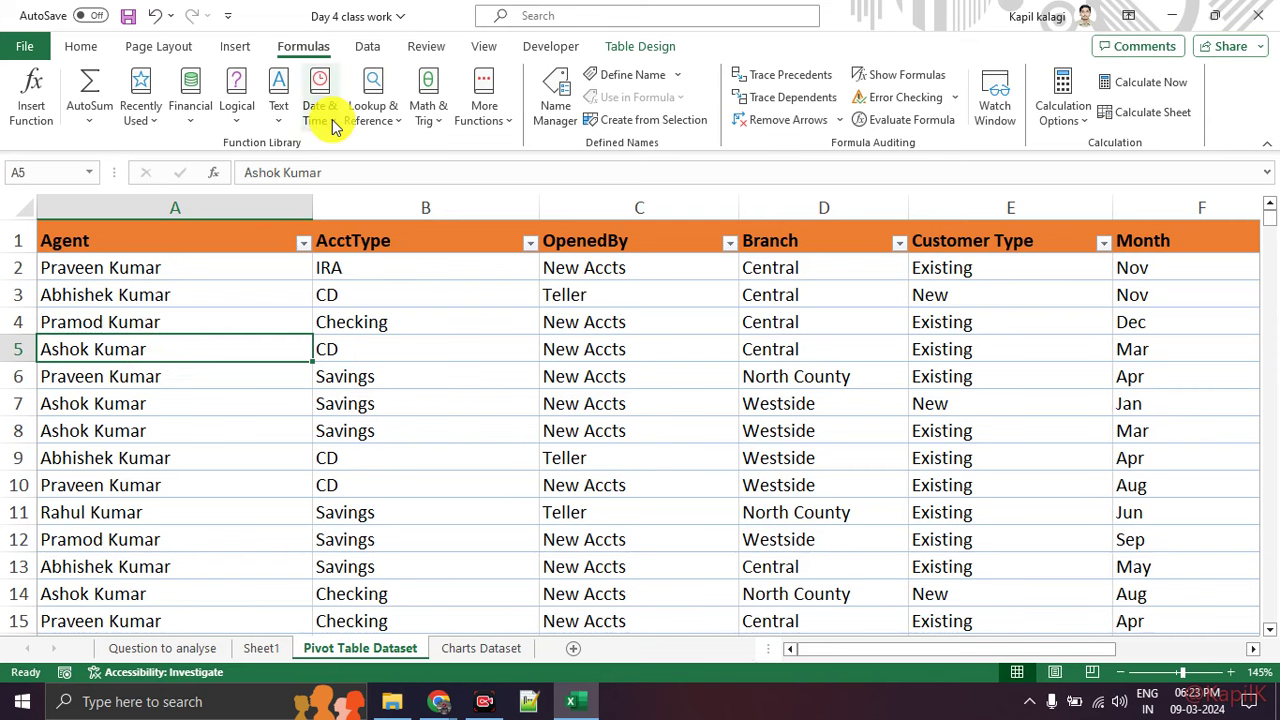
pyautogui.click(235, 46)
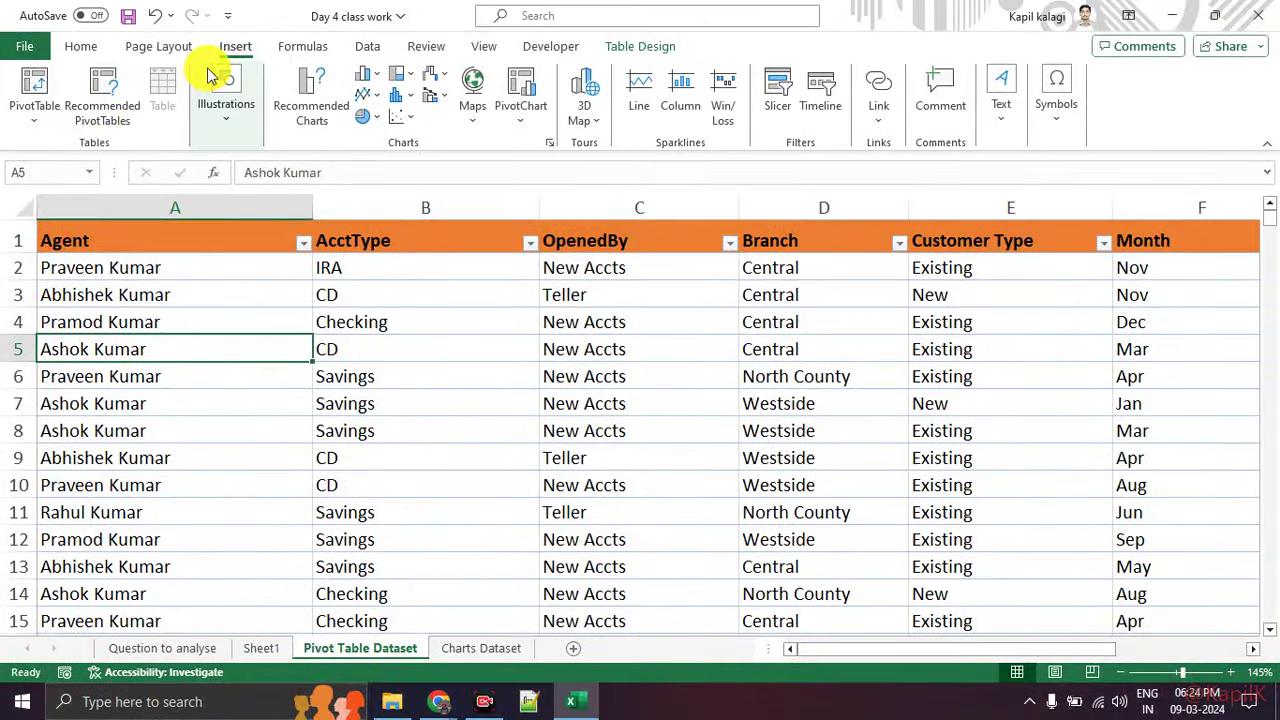
# Step: Insert a PivotTable from Bank_Data on a New Worksheet, marking the source and placement options
pyautogui.click(30, 85)
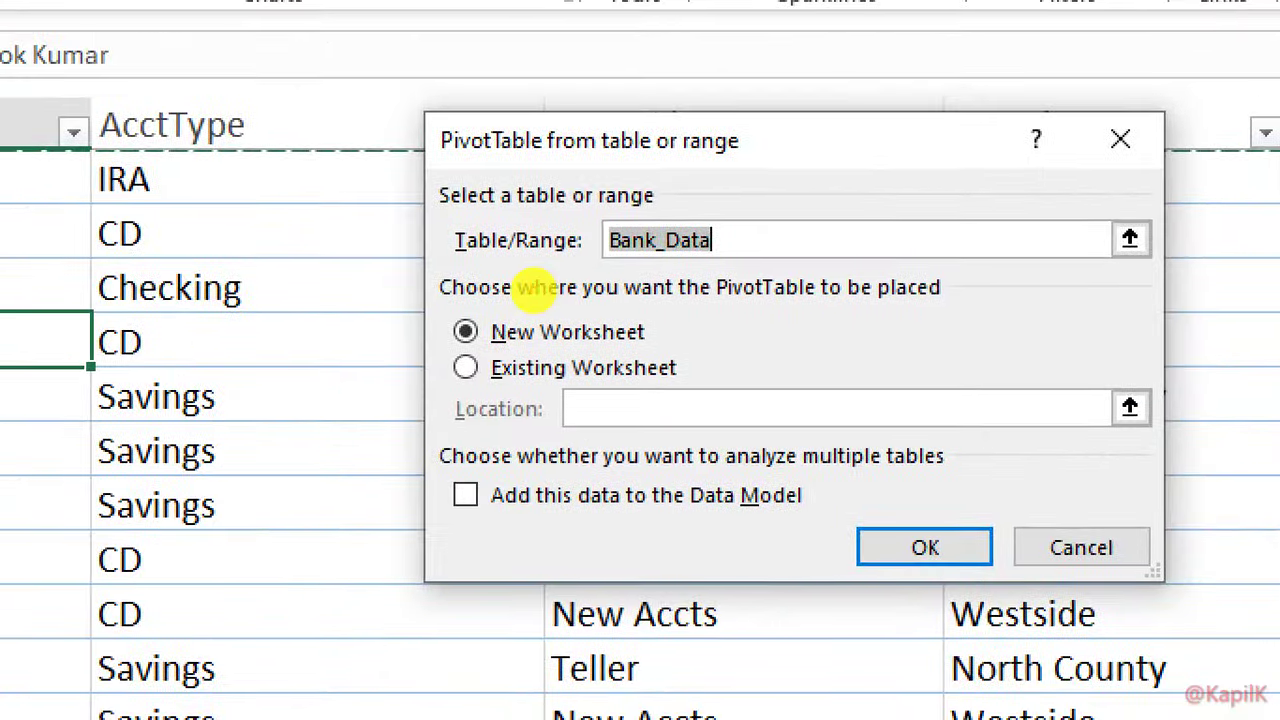
pyautogui.moveTo(612, 262); pyautogui.dragTo(740, 263)
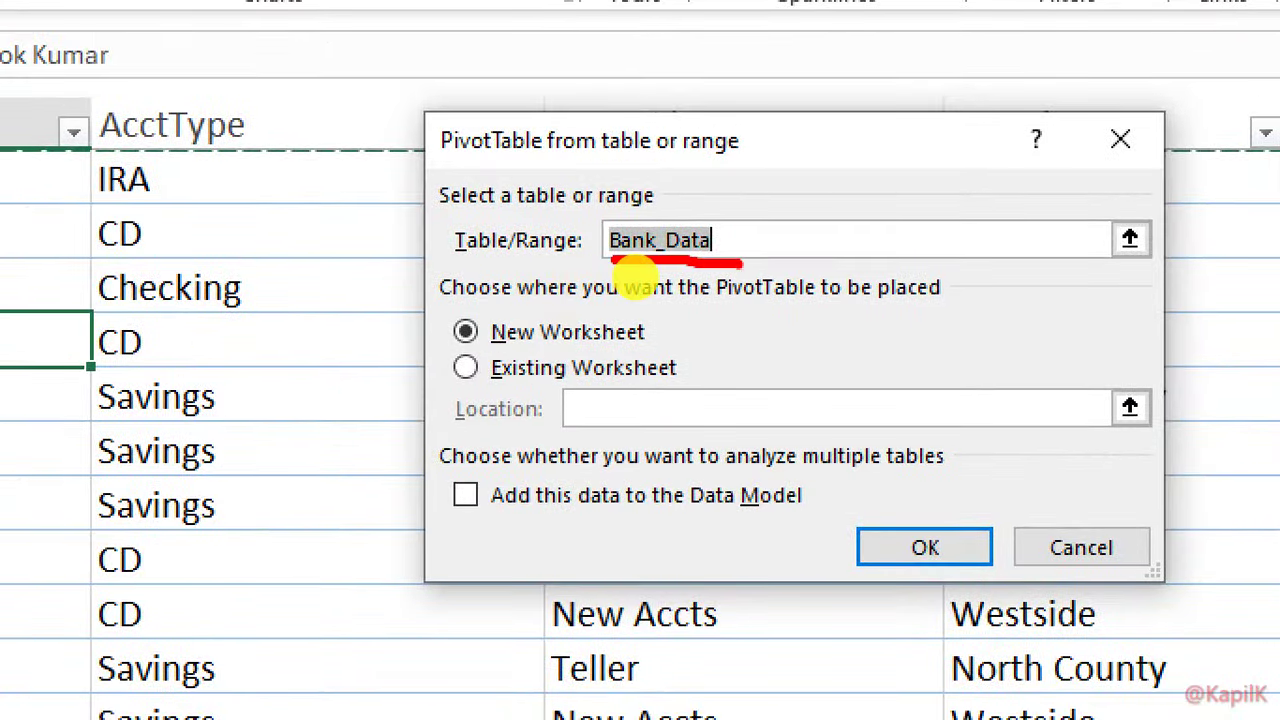
pyautogui.moveTo(466, 268); pyautogui.dragTo(752, 266)
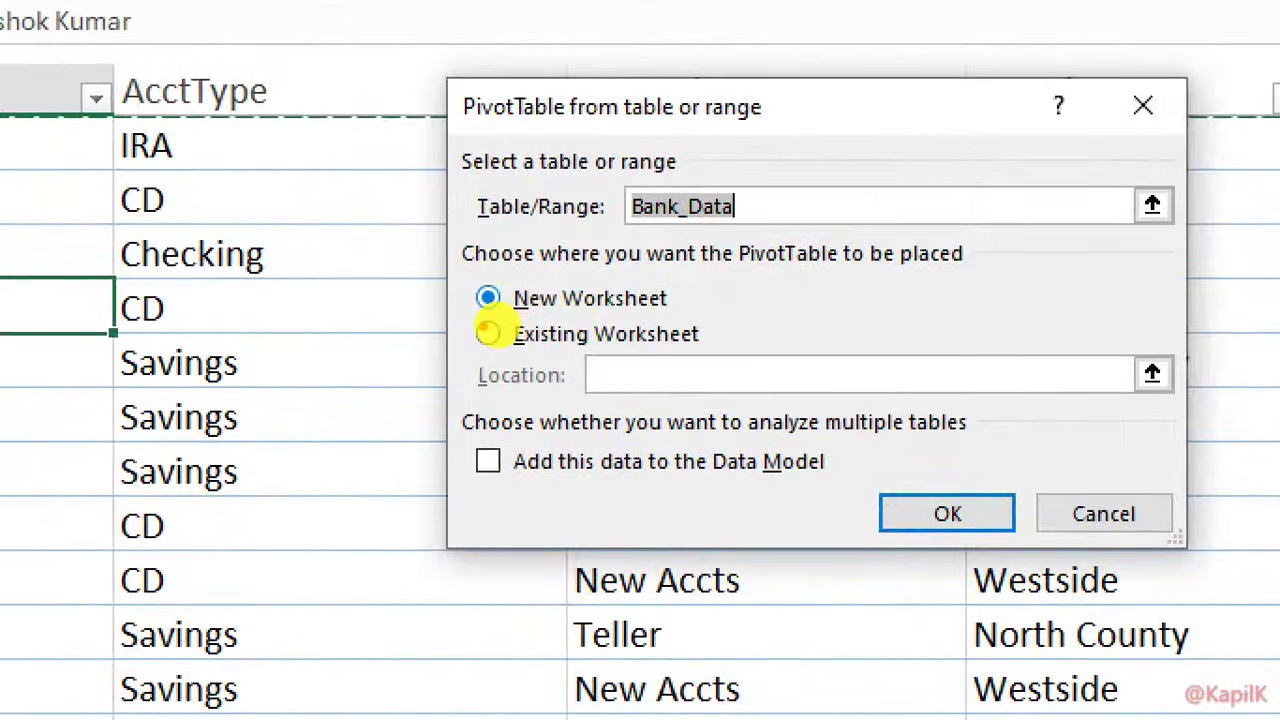
pyautogui.moveTo(456, 310); pyautogui.dragTo(685, 311)
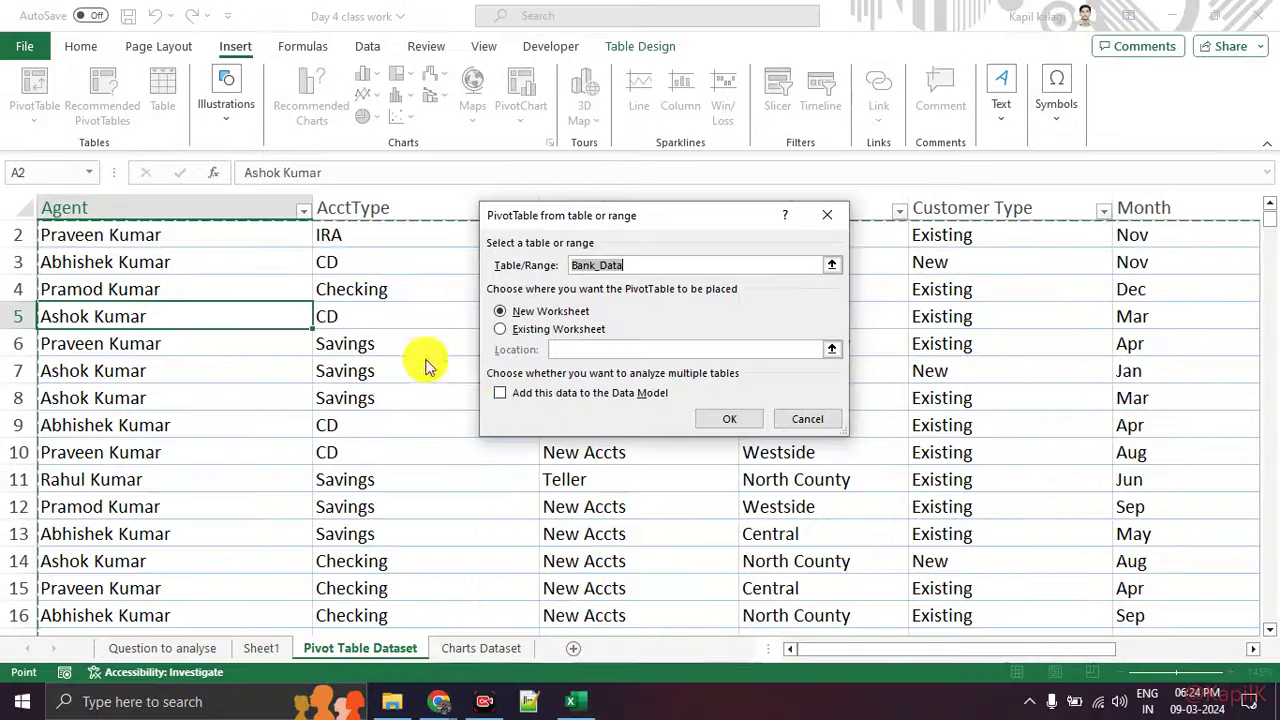
pyautogui.click(717, 422)
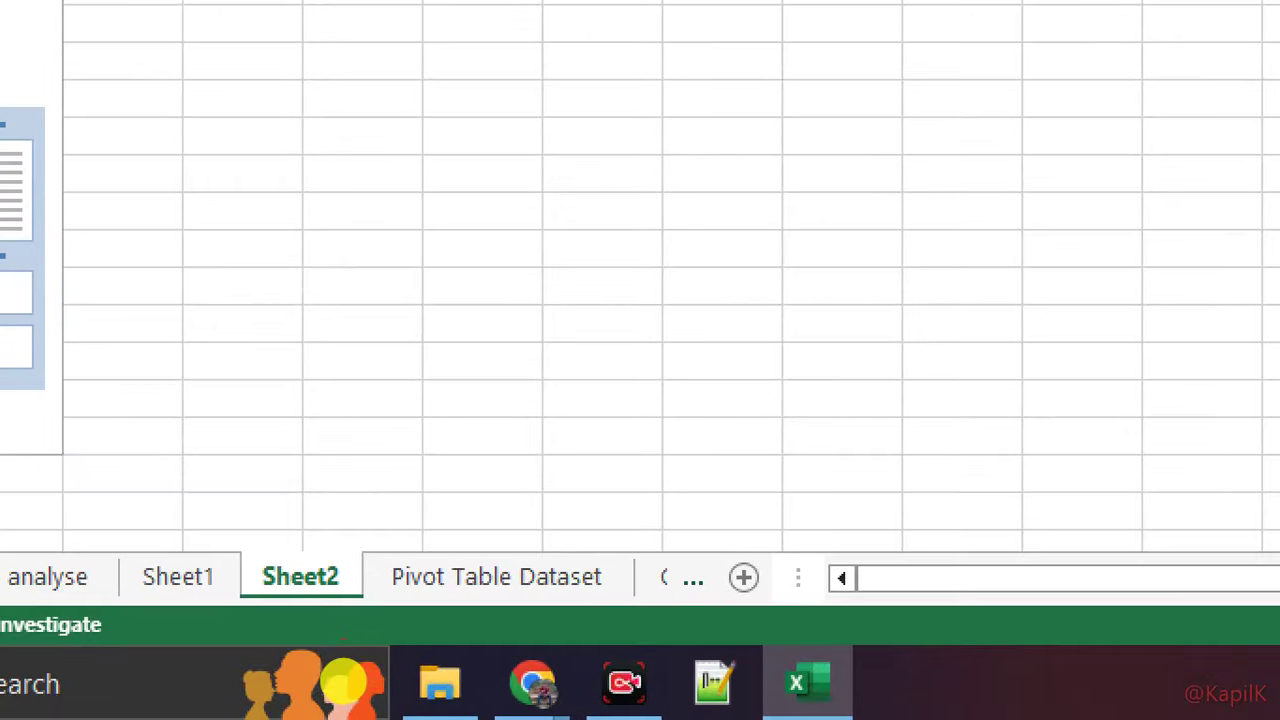
# Step: Mark the new Sheet2 tab, refocus the workbook, and return to the Question to analyse sheet
pyautogui.moveTo(360, 576); pyautogui.dragTo(372, 592)
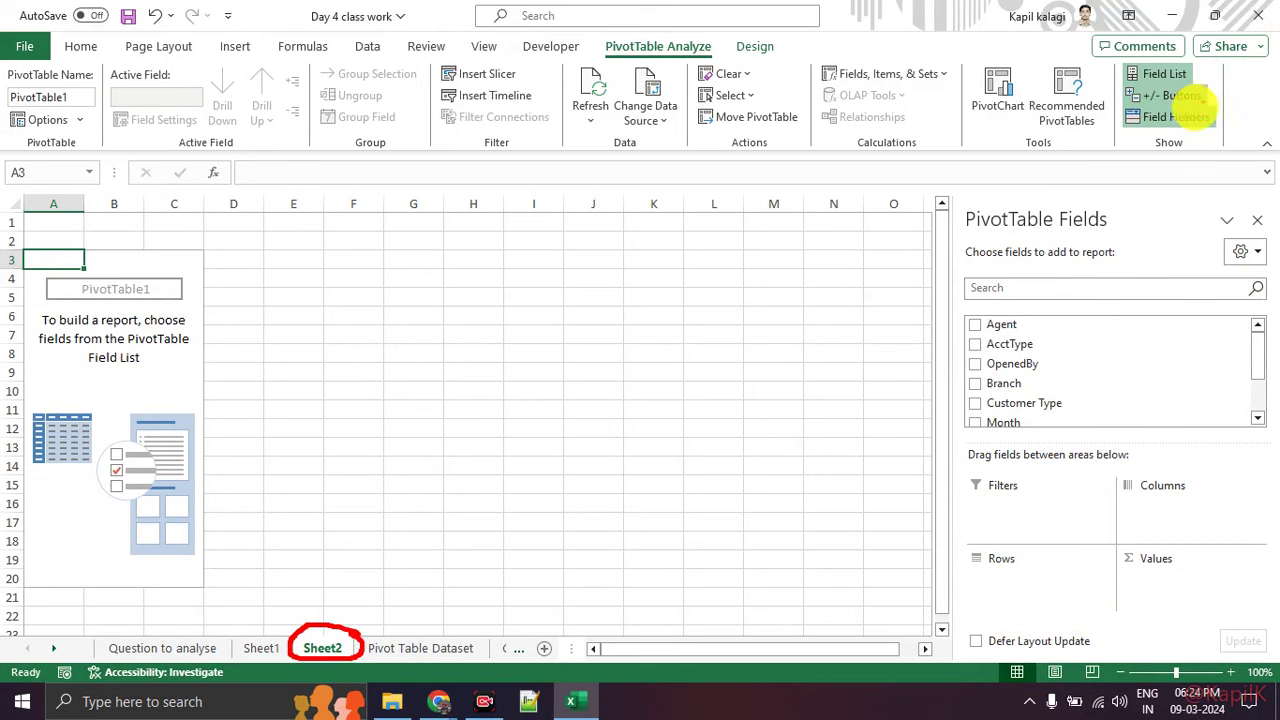
pyautogui.click(1008, 143)
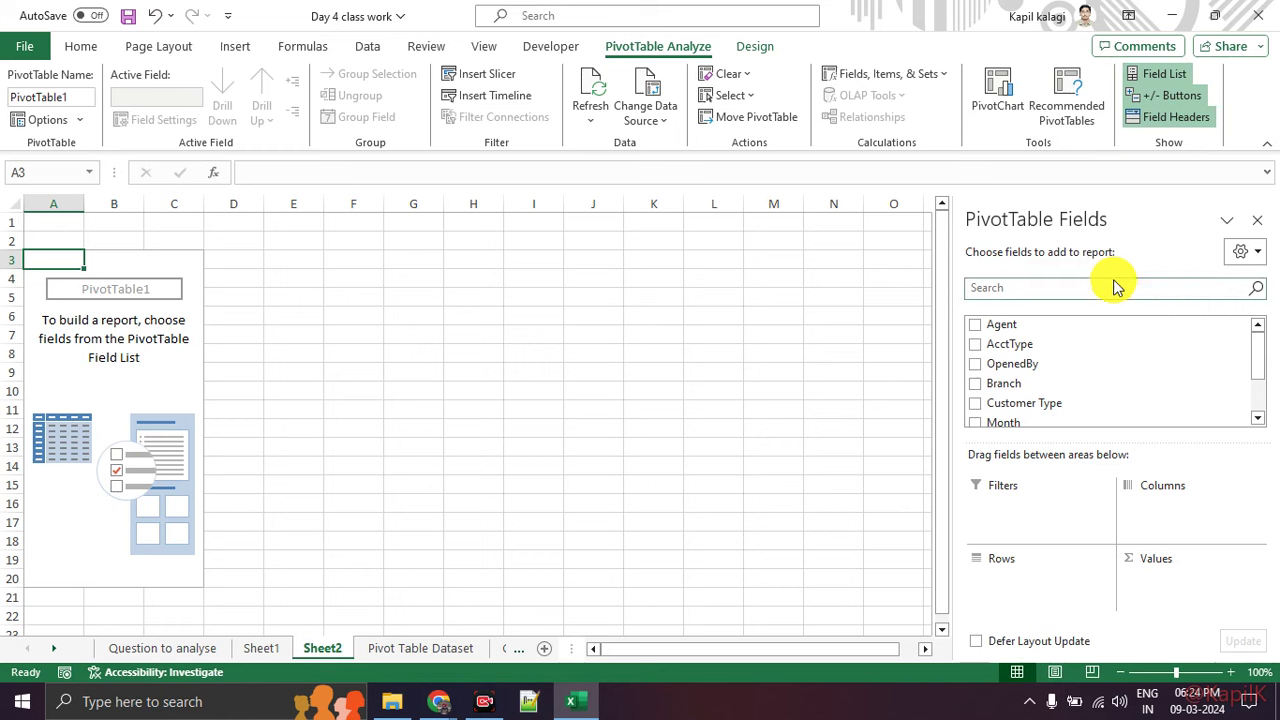
pyautogui.scroll(-2, 1073, 360)
pyautogui.scroll(2, 1074, 368)
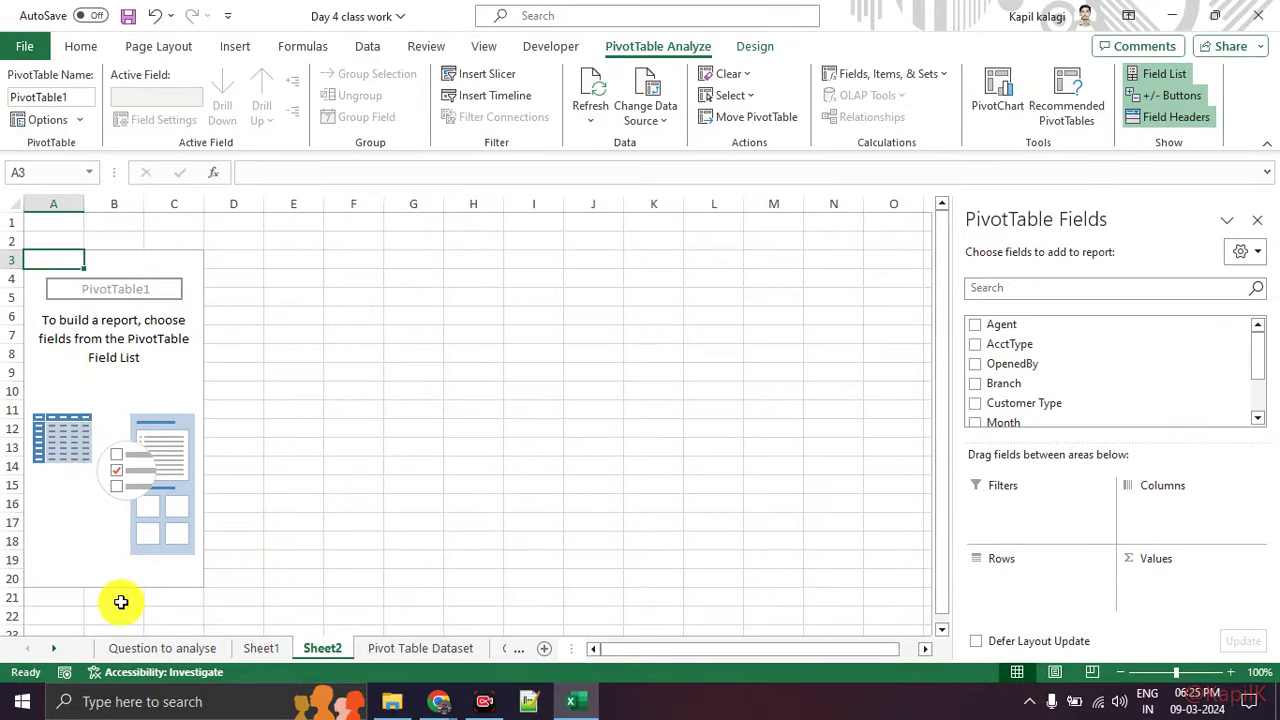
pyautogui.click(143, 649)
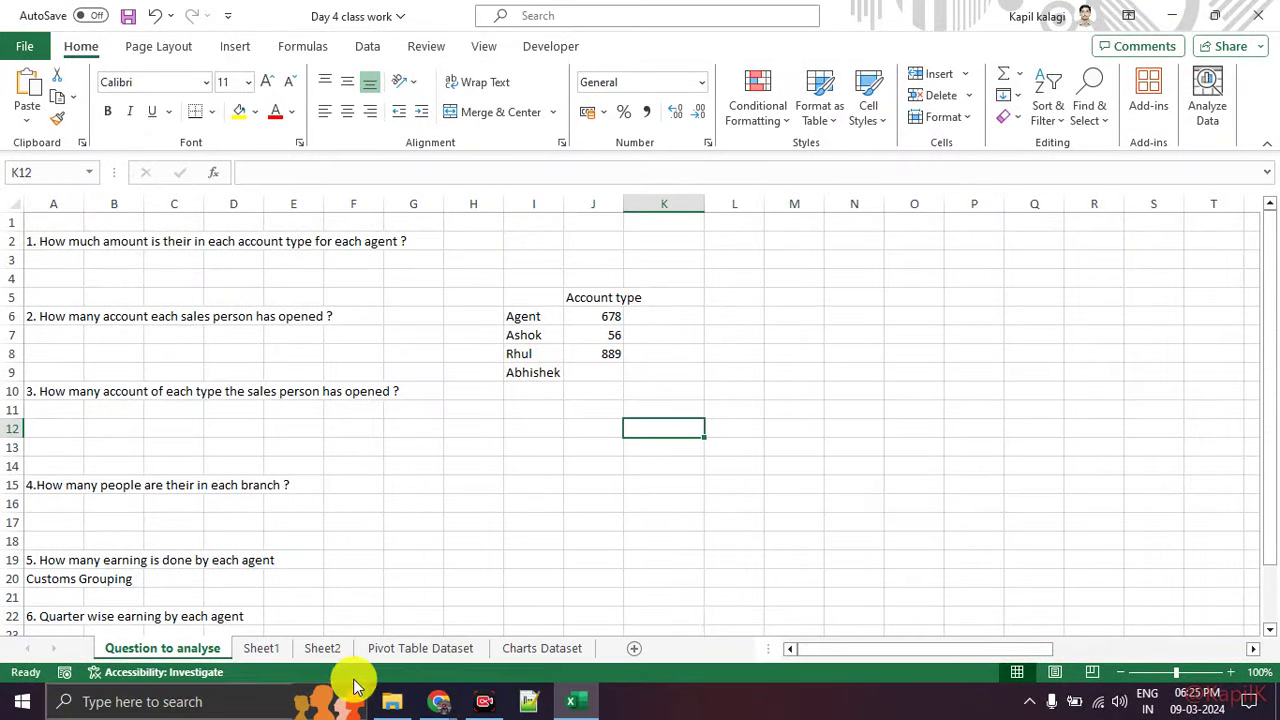
# Step: On Sheet2, put the Agent field in the pivot table's Rows to list the eight agents
pyautogui.click(324, 649)
pyautogui.scroll(-2, 1040, 370)
pyautogui.scroll(-1, 1040, 375)
pyautogui.scroll(2, 1040, 380)
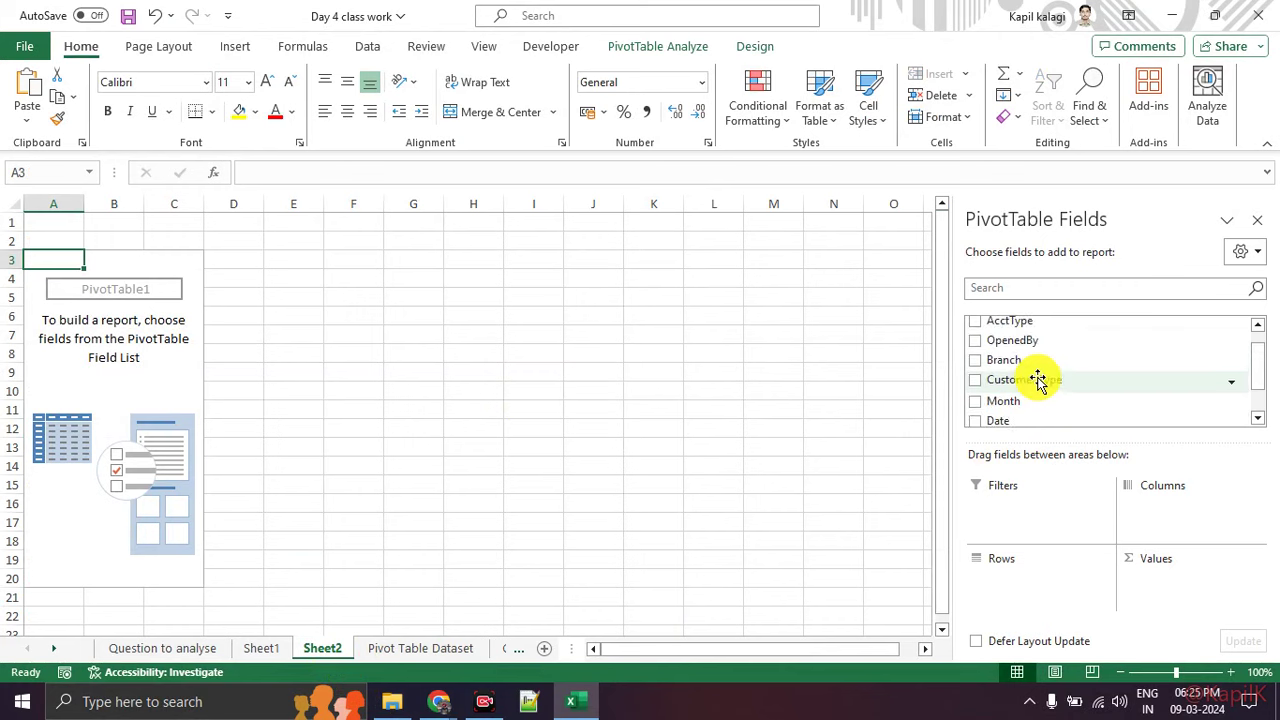
pyautogui.scroll(-1, 1050, 356)
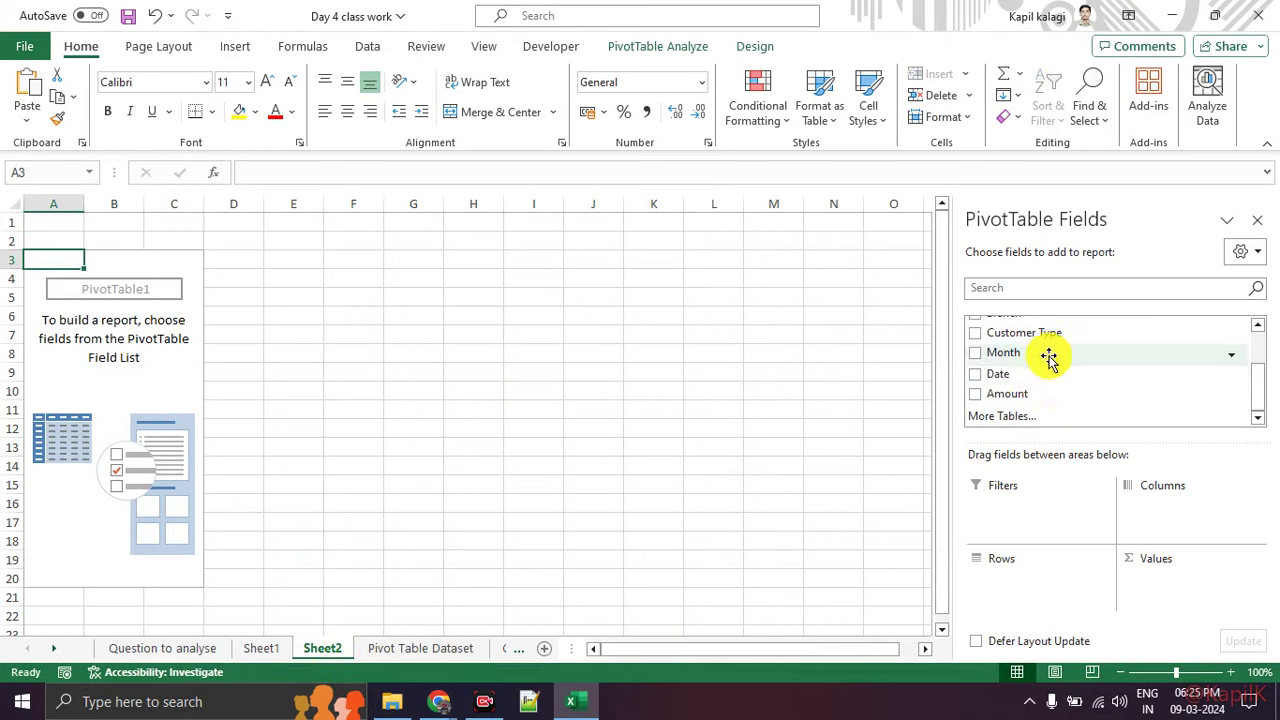
pyautogui.scroll(2, 1052, 380)
pyautogui.click(1050, 333)
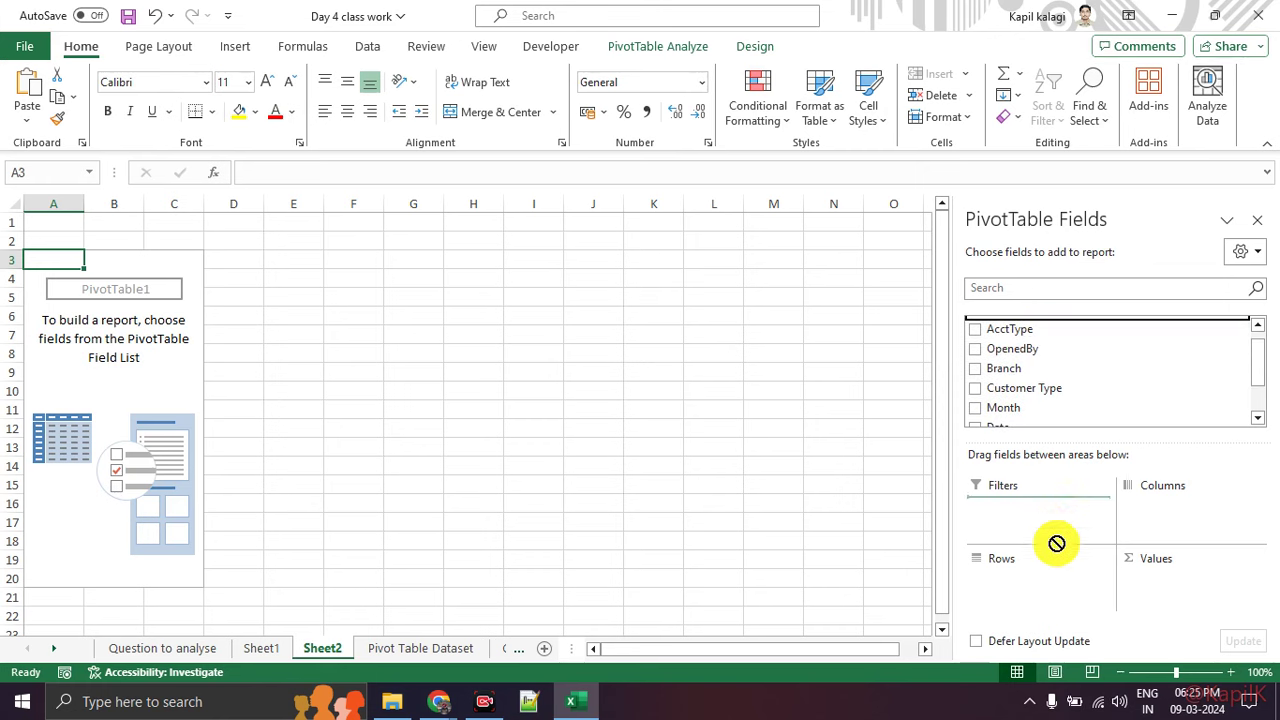
pyautogui.moveTo(1052, 333); pyautogui.dragTo(1057, 588)
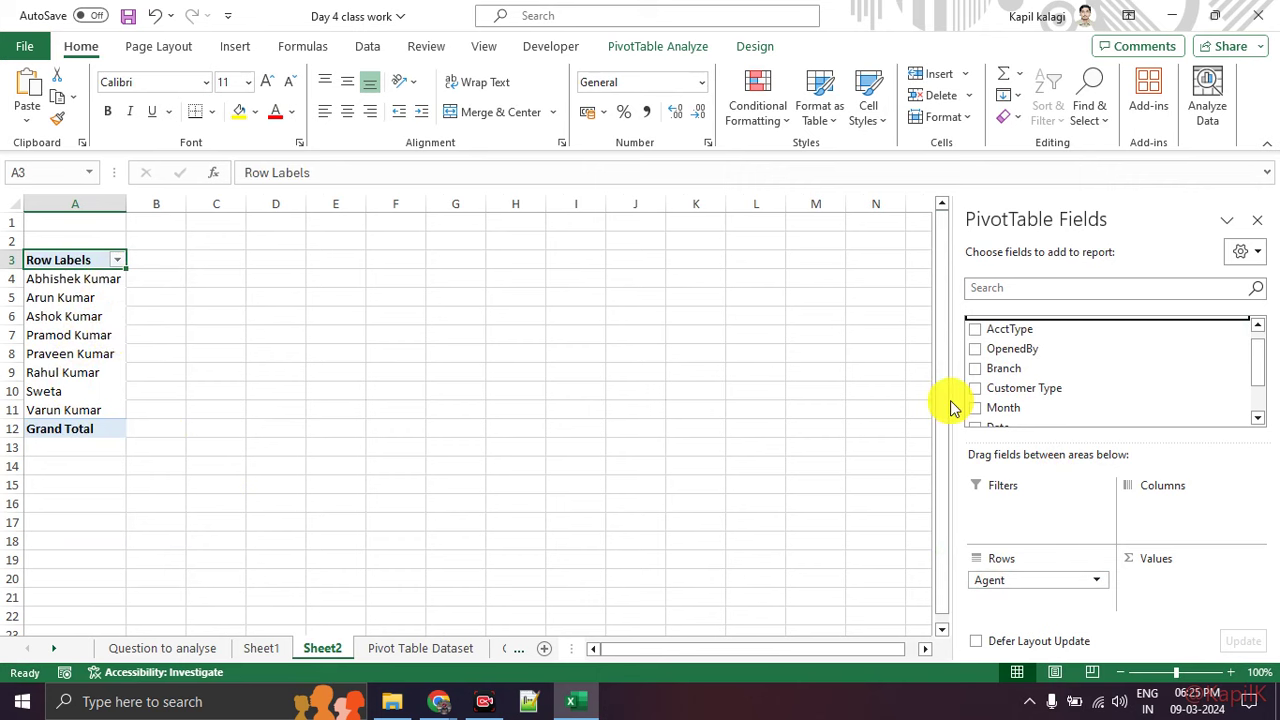
# Step: Begin moving AcctType toward the pivot table's Values area
pyautogui.scroll(-3, 1081, 408)
pyautogui.scroll(3, 1081, 408)
pyautogui.scroll(1, 1081, 408)
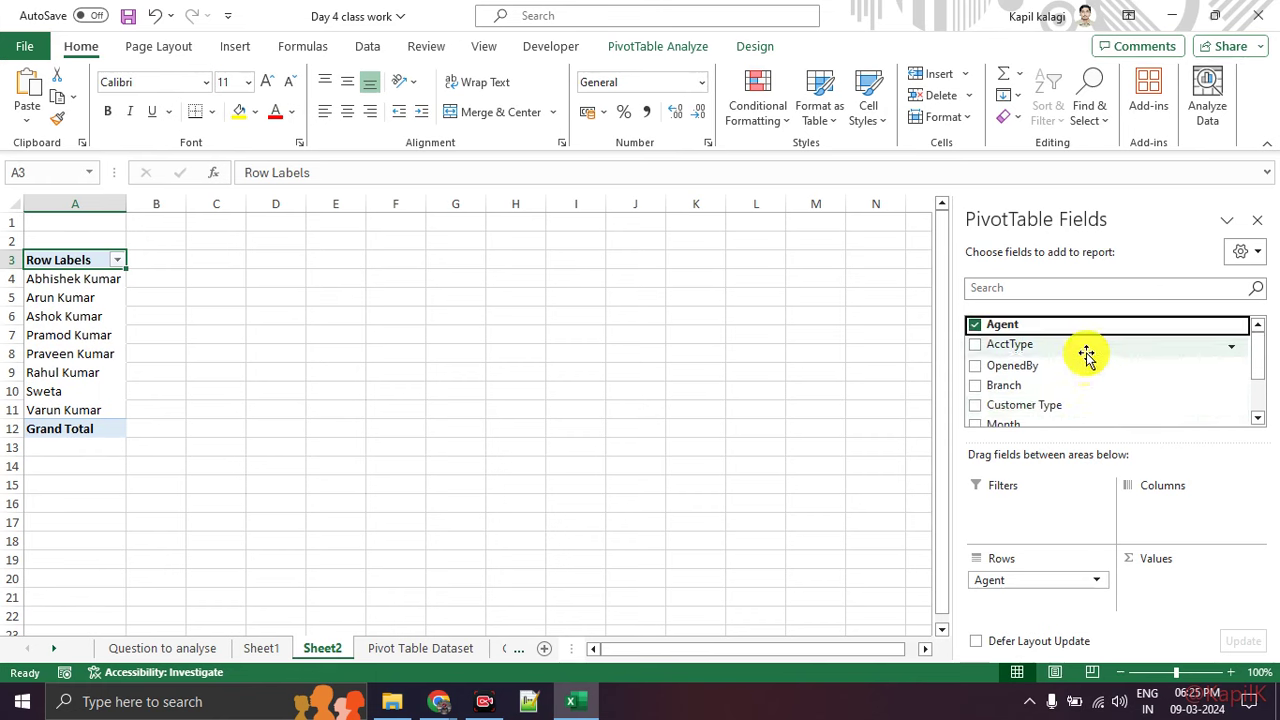
pyautogui.moveTo(1086, 355); pyautogui.dragTo(1197, 598)
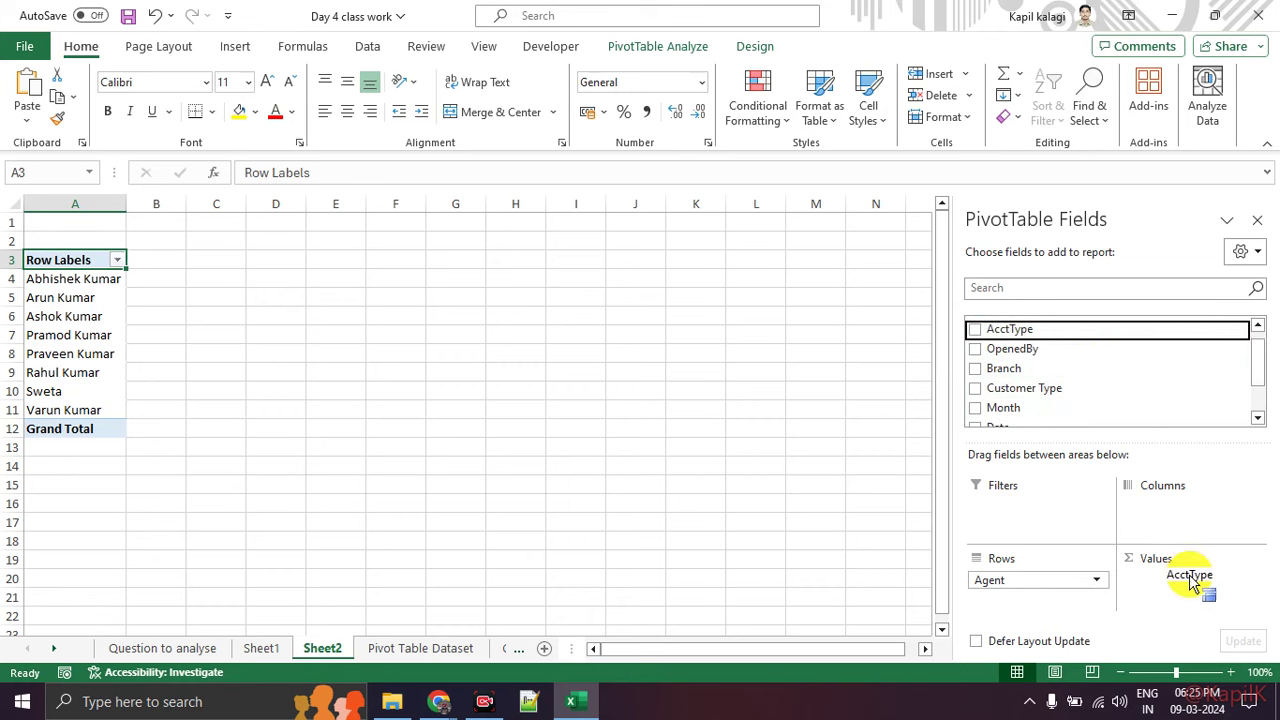
pyautogui.moveTo(1197, 598); pyautogui.dragTo(1196, 596)
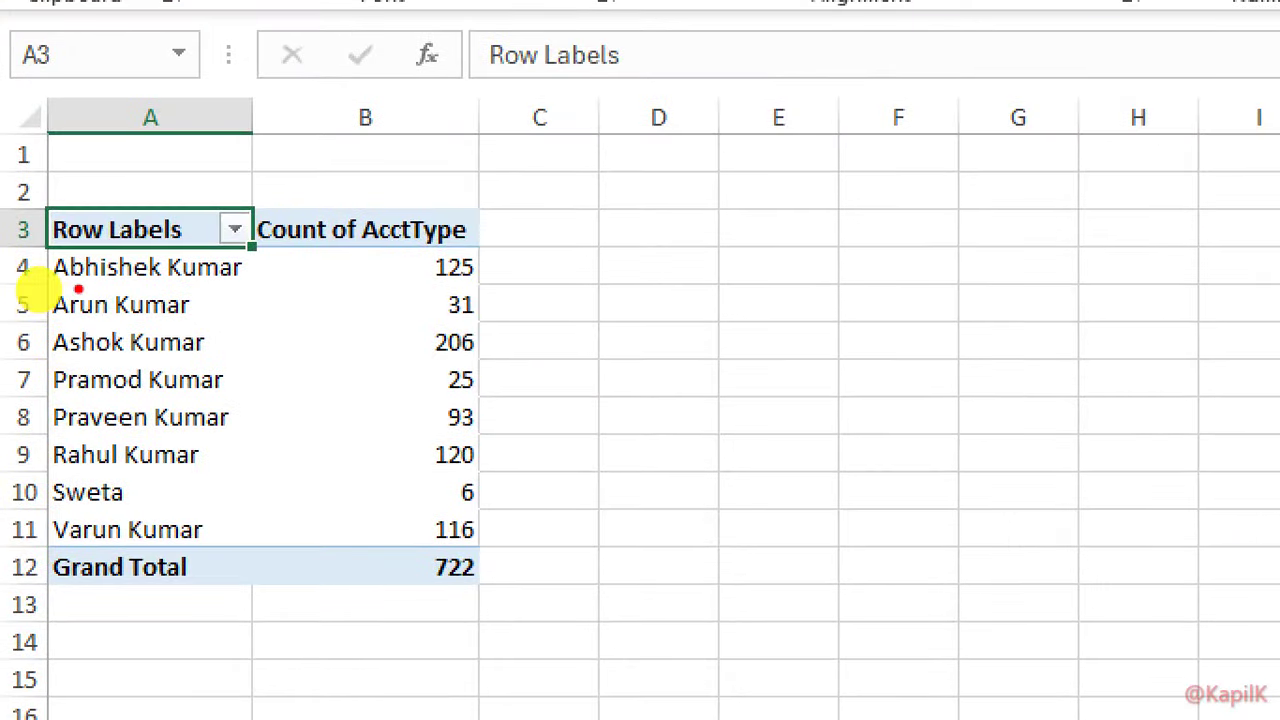
pyautogui.moveTo(17, 287); pyautogui.dragTo(126, 287)
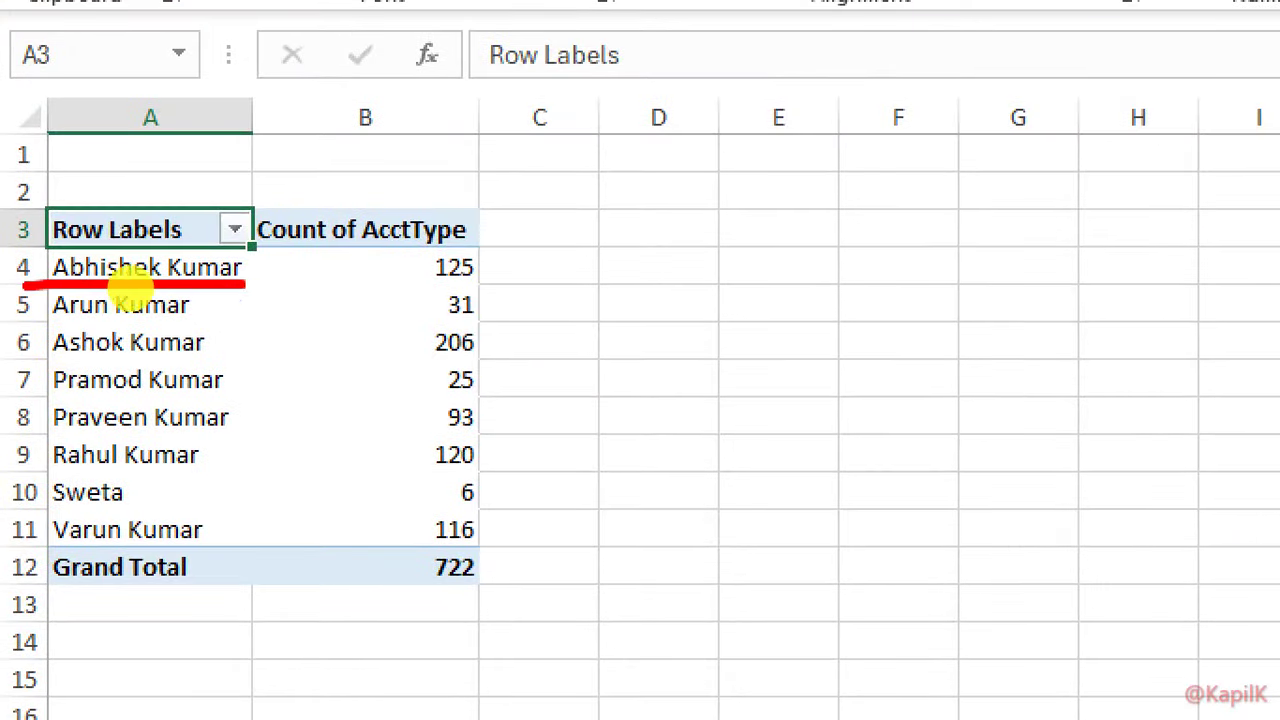
pyautogui.moveTo(368, 284); pyautogui.dragTo(508, 284)
pyautogui.moveTo(42, 320); pyautogui.dragTo(168, 320)
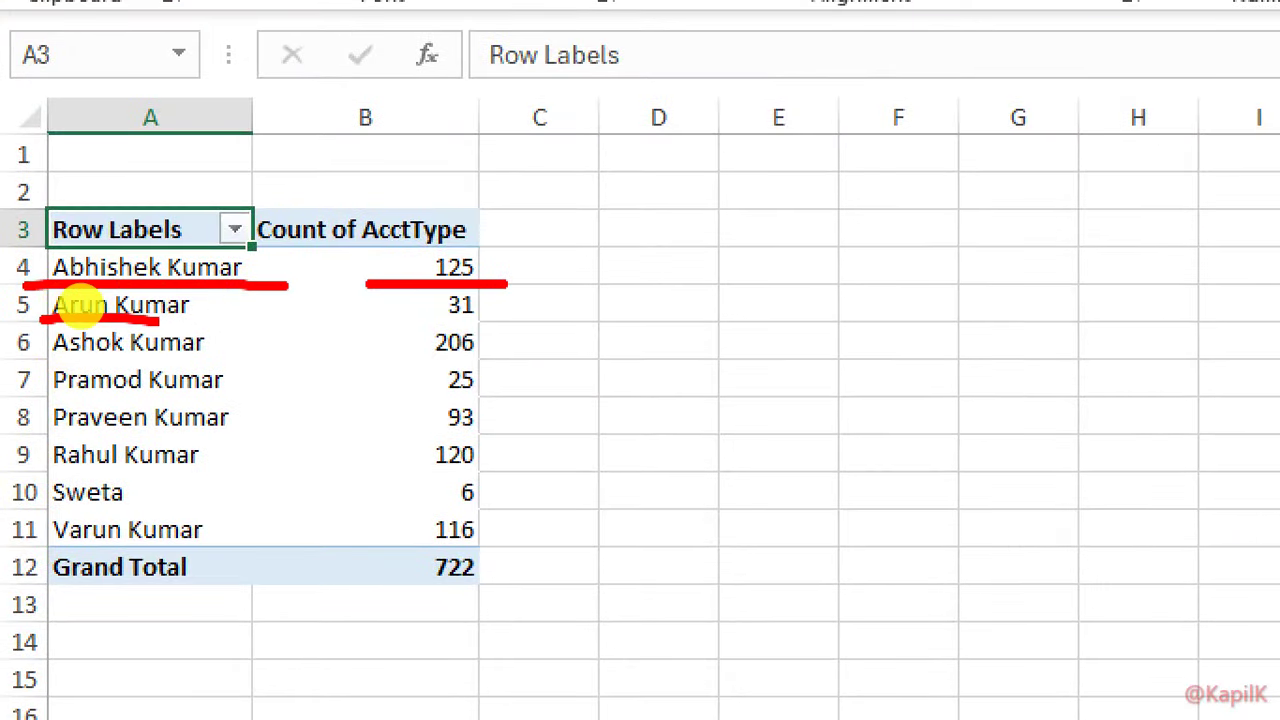
pyautogui.moveTo(500, 321); pyautogui.dragTo(410, 321)
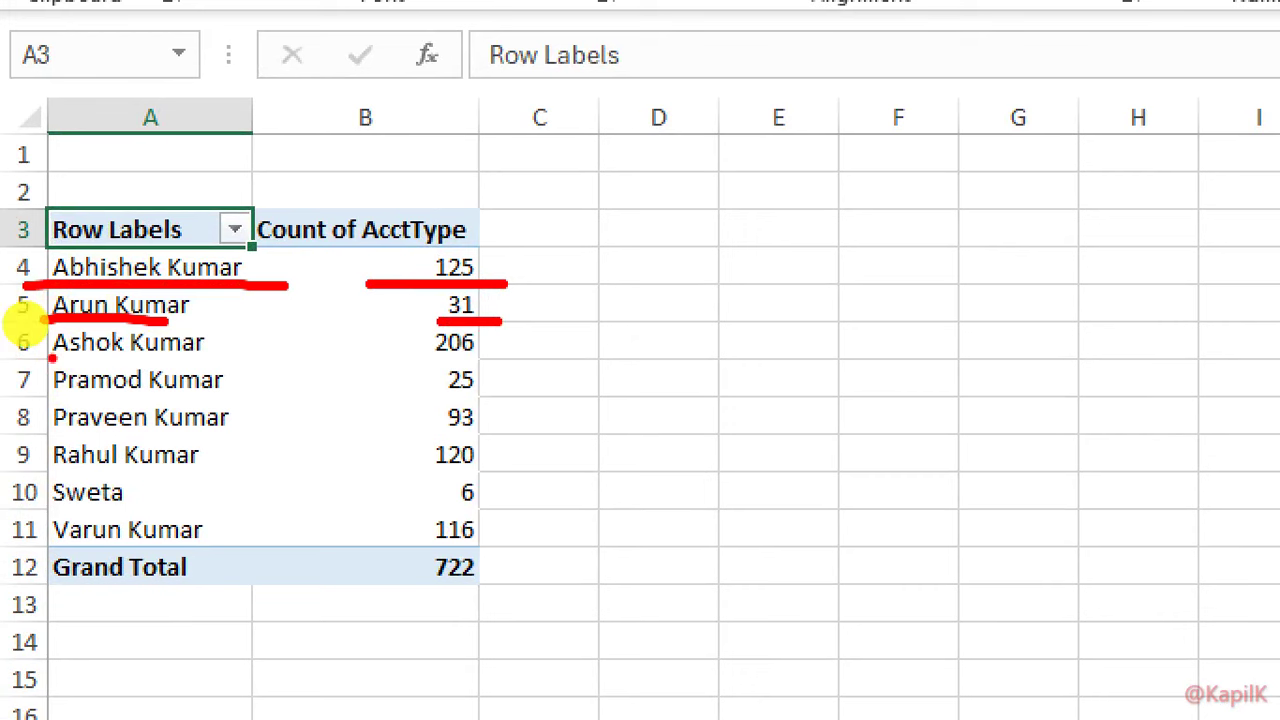
pyautogui.moveTo(48, 364); pyautogui.dragTo(310, 366)
pyautogui.moveTo(422, 357); pyautogui.dragTo(502, 357)
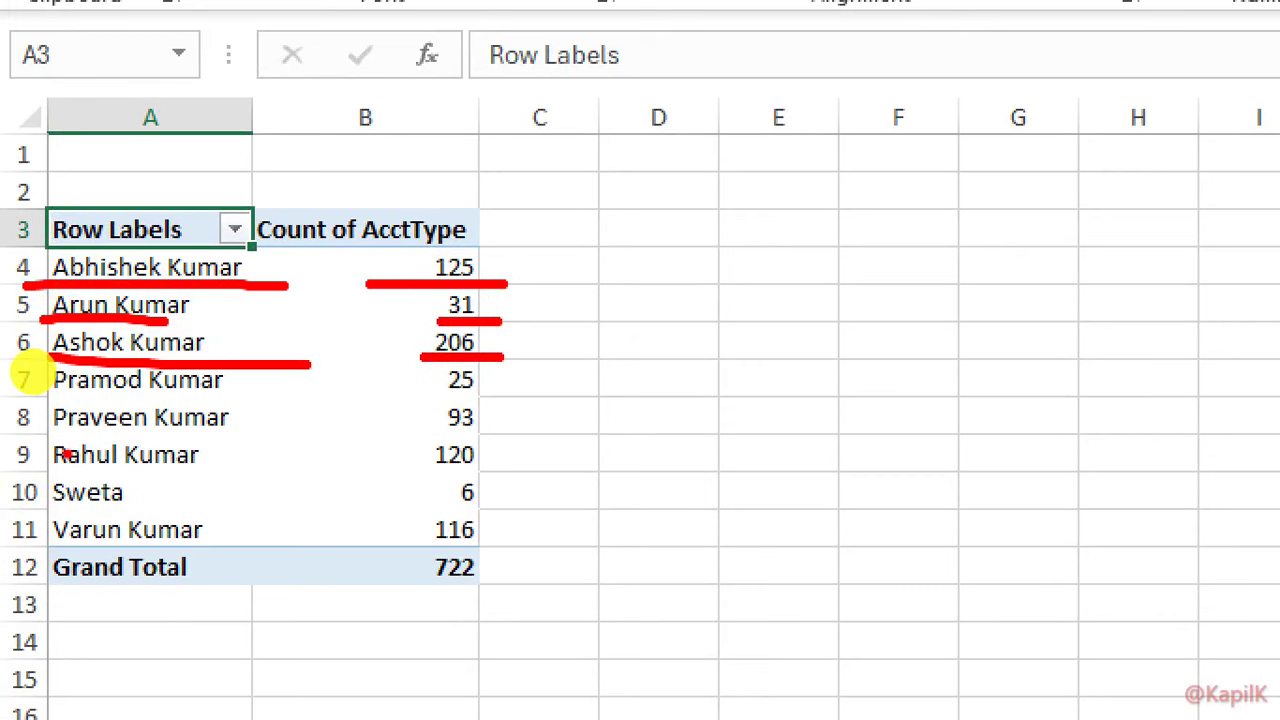
pyautogui.moveTo(55, 466); pyautogui.dragTo(197, 466)
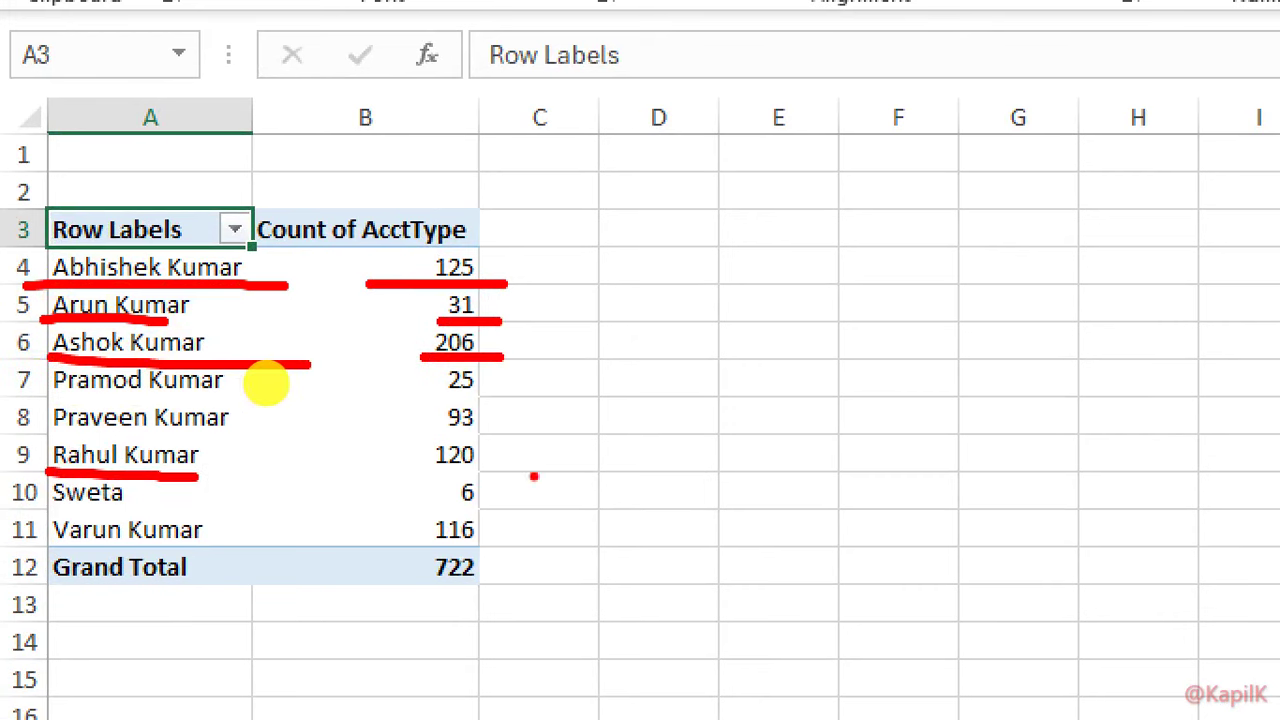
pyautogui.moveTo(548, 476); pyautogui.dragTo(402, 477)
pyautogui.moveTo(404, 597); pyautogui.dragTo(537, 597)
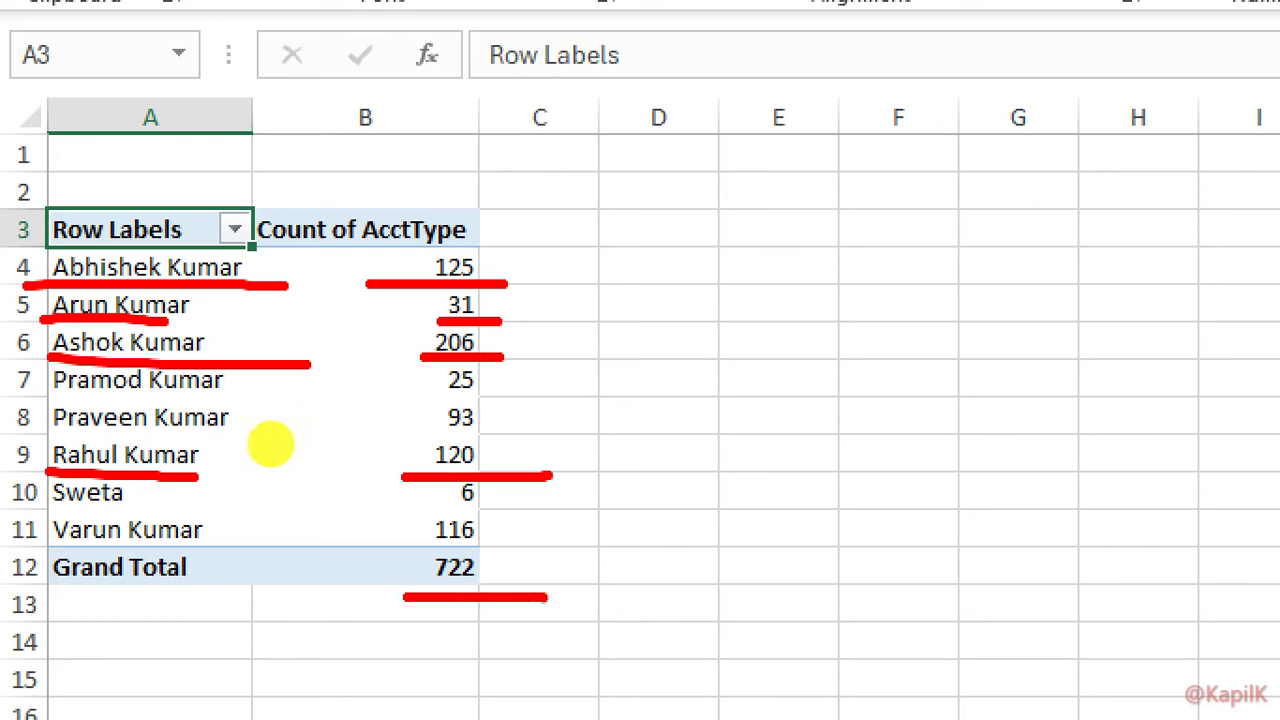
pyautogui.press('Escape')
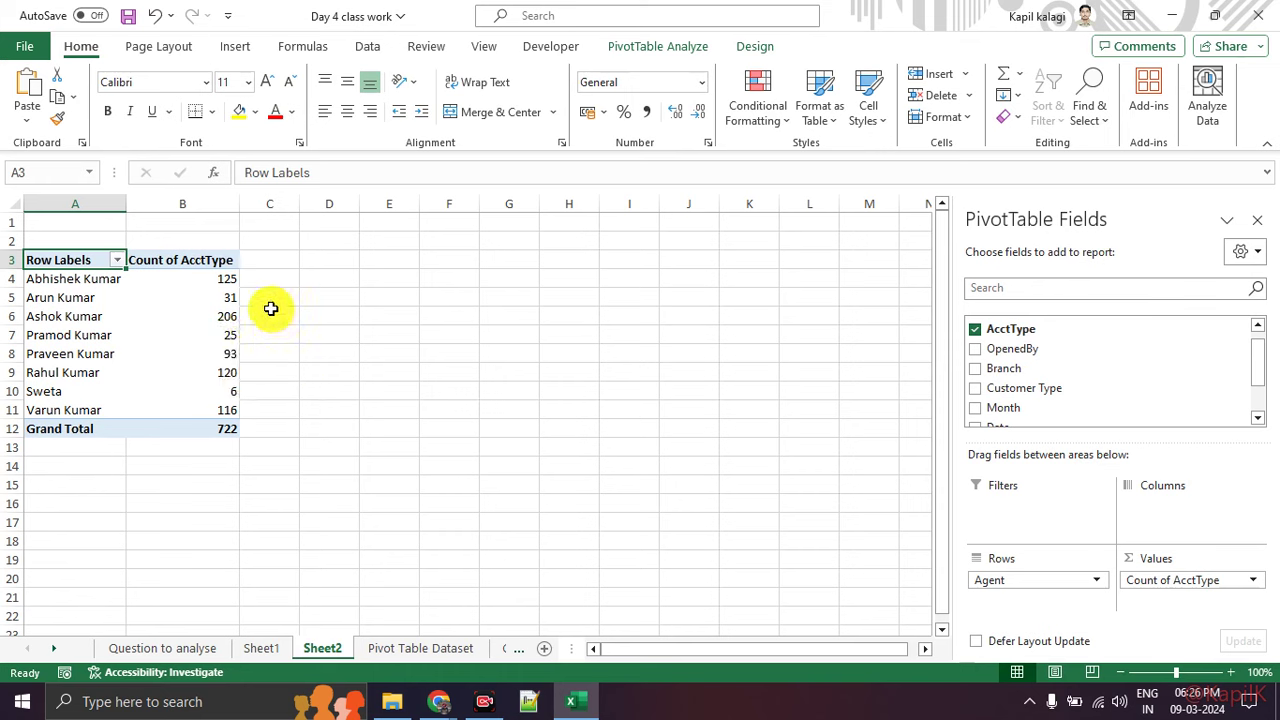
pyautogui.moveTo(224, 281); pyautogui.dragTo(214, 405)
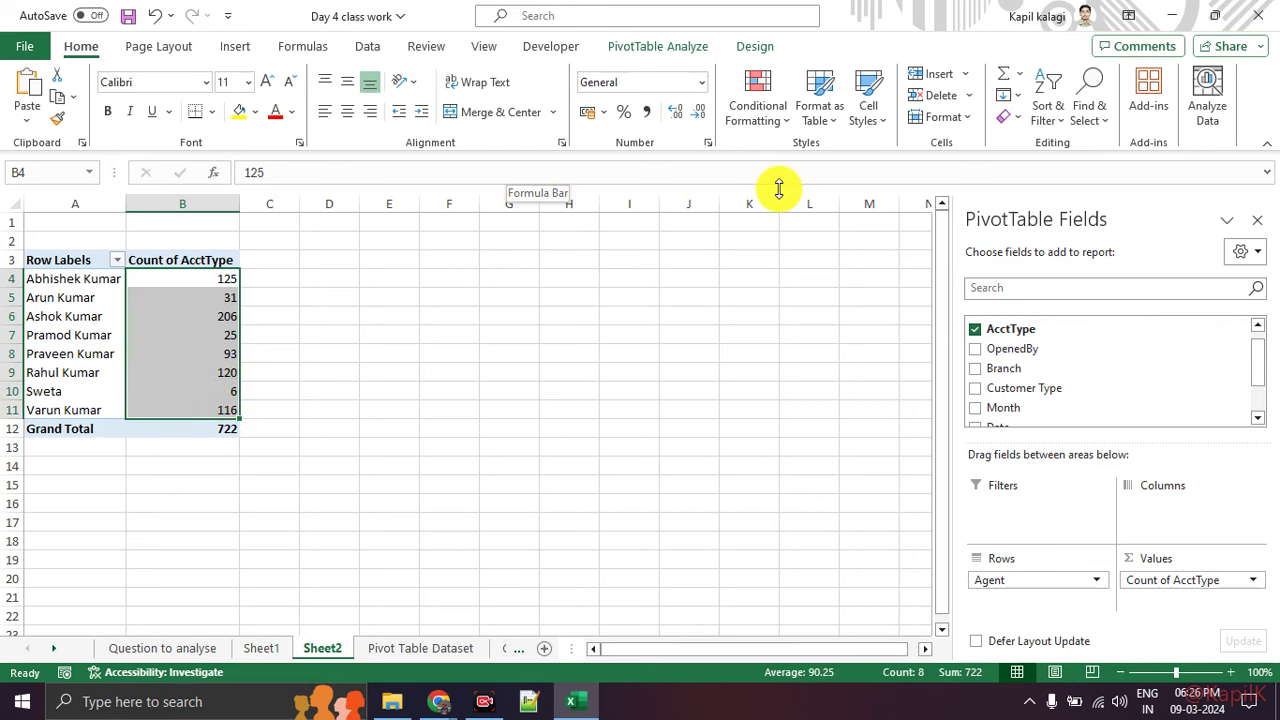
# Step: Sort the agents by account count from largest to smallest
pyautogui.click(1045, 95)
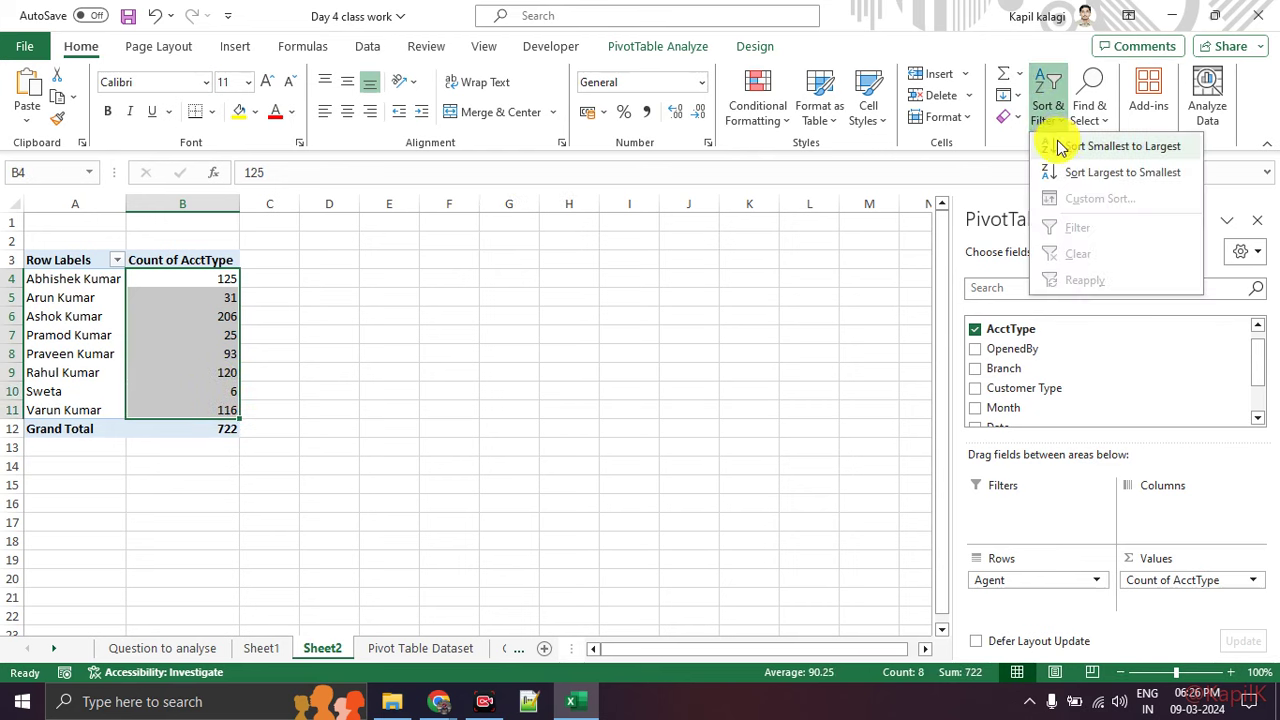
pyautogui.click(1064, 172)
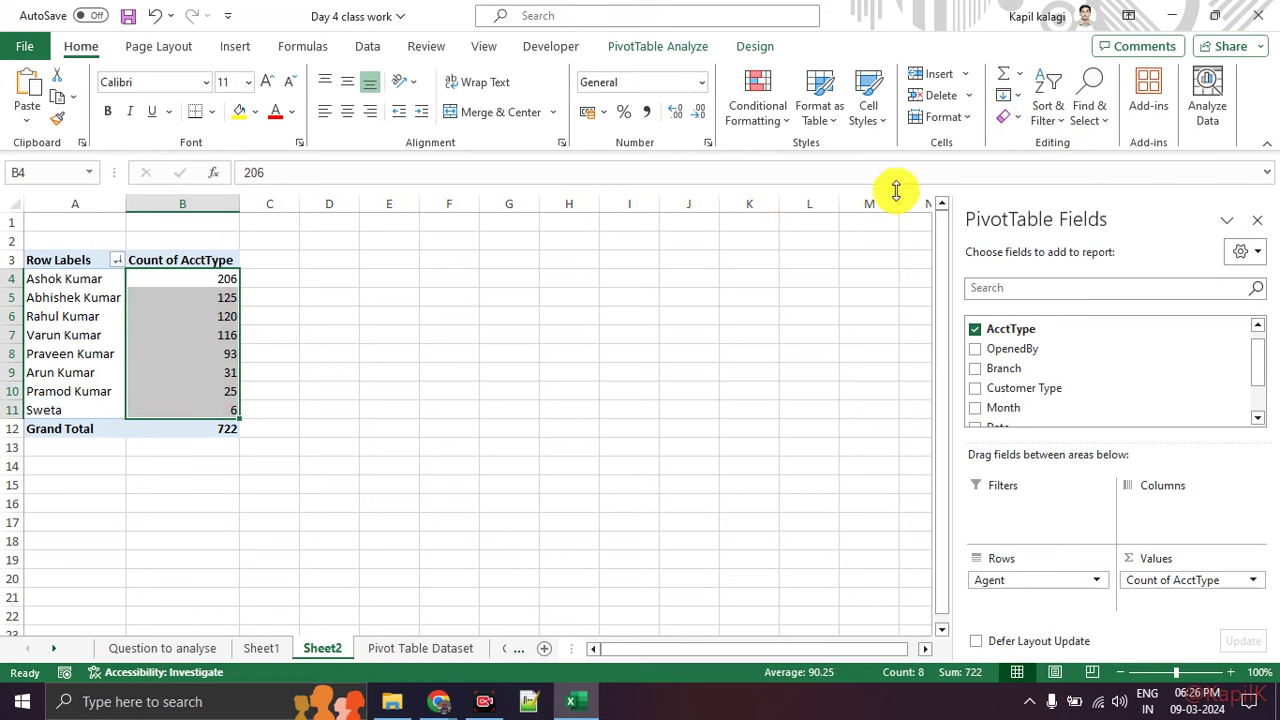
pyautogui.click(335, 380)
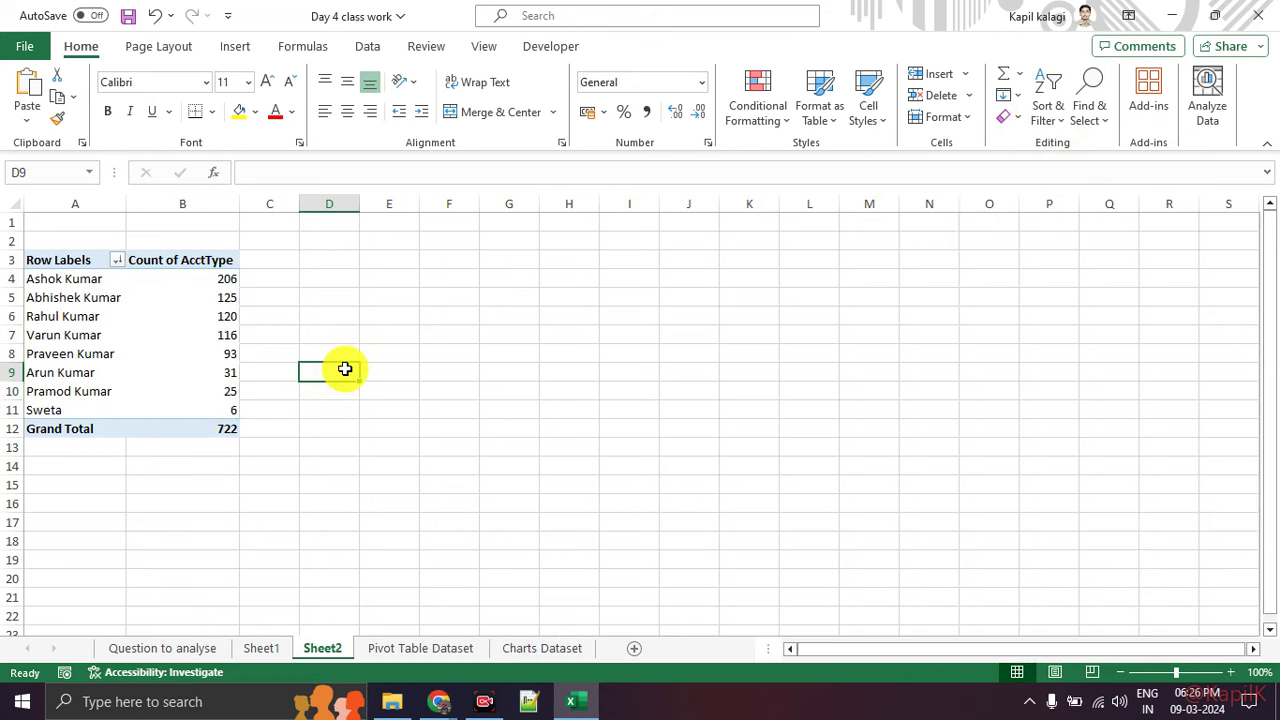
pyautogui.click(103, 272)
pyautogui.click(172, 283)
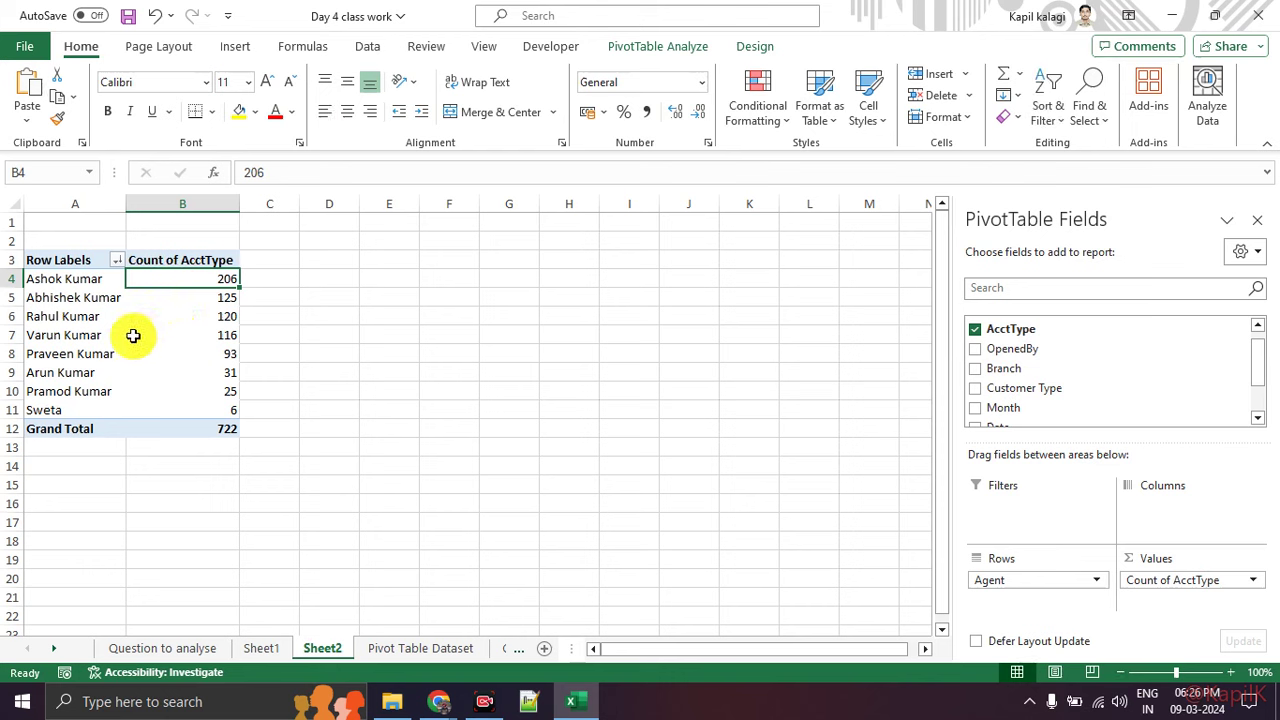
pyautogui.click(88, 327)
pyautogui.click(182, 334)
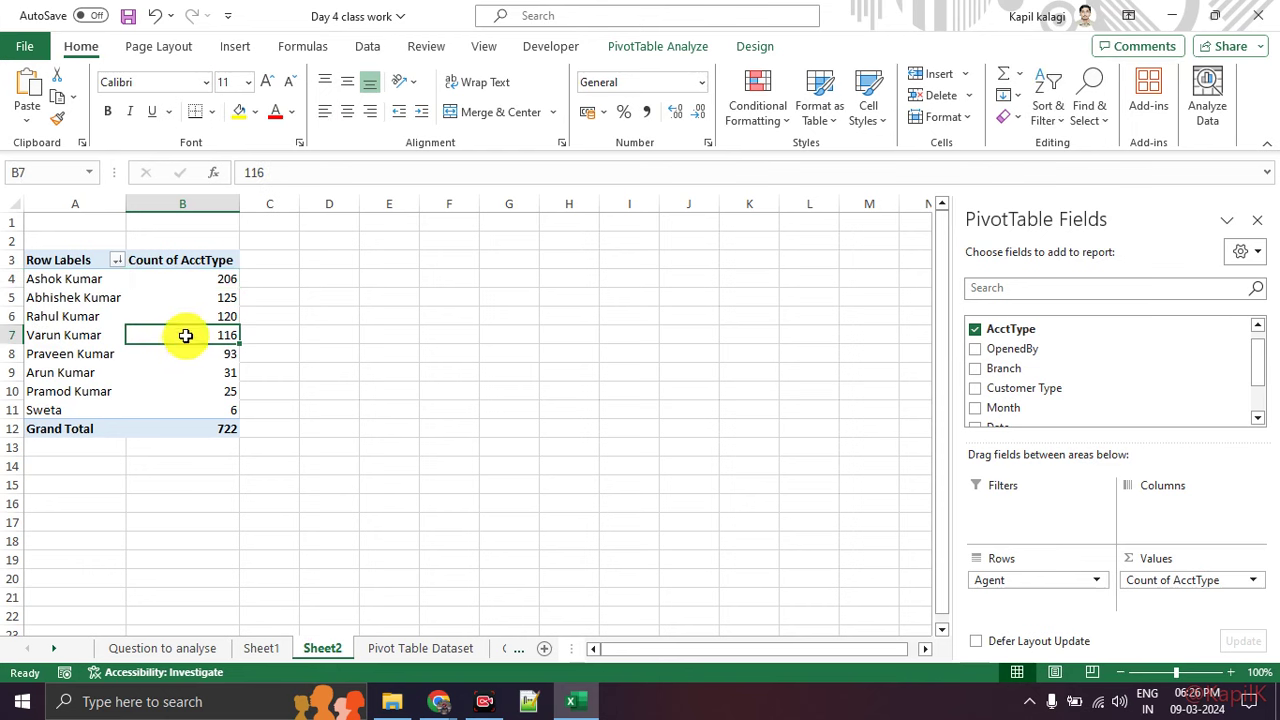
pyautogui.click(88, 318)
pyautogui.click(178, 317)
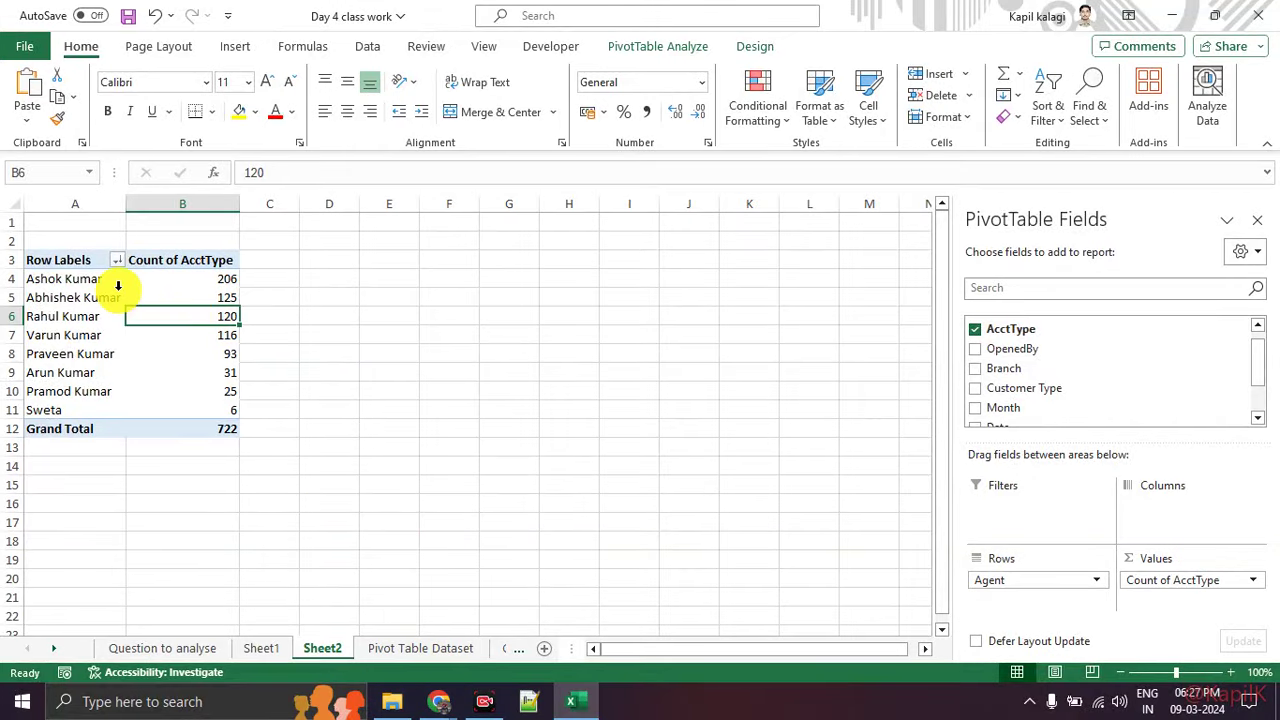
pyautogui.moveTo(70, 285); pyautogui.dragTo(228, 313)
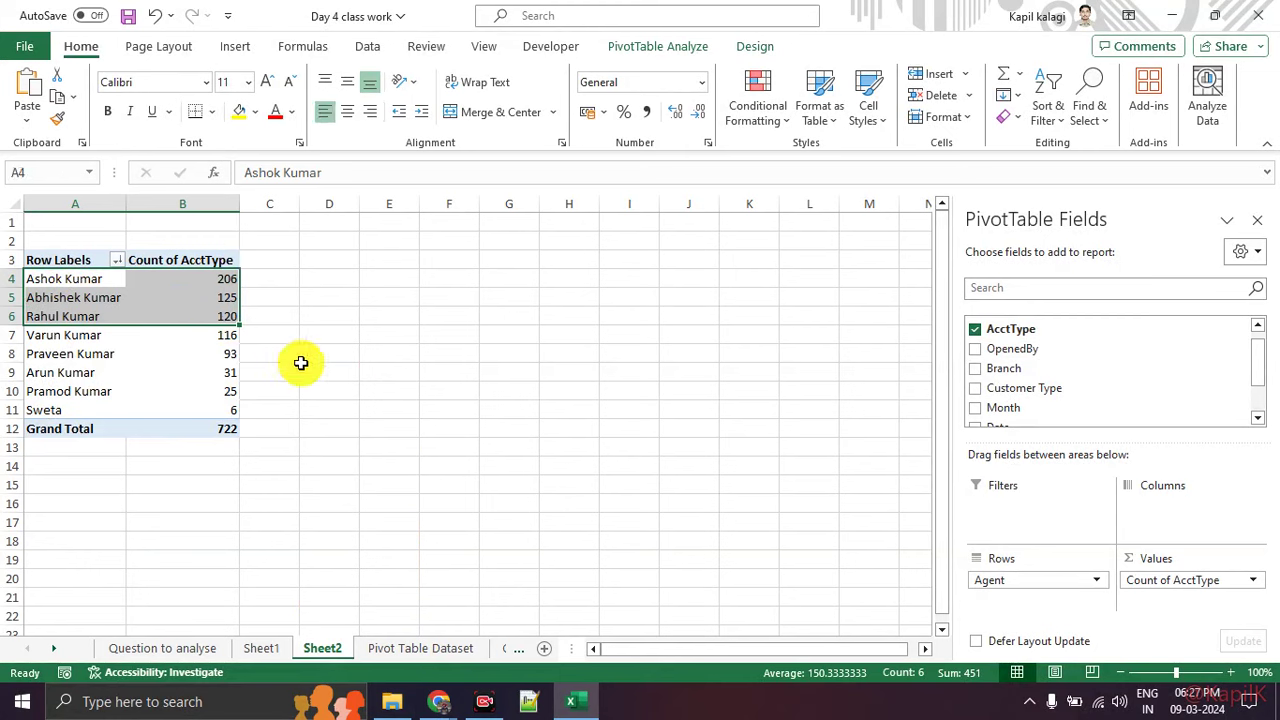
pyautogui.click(260, 317)
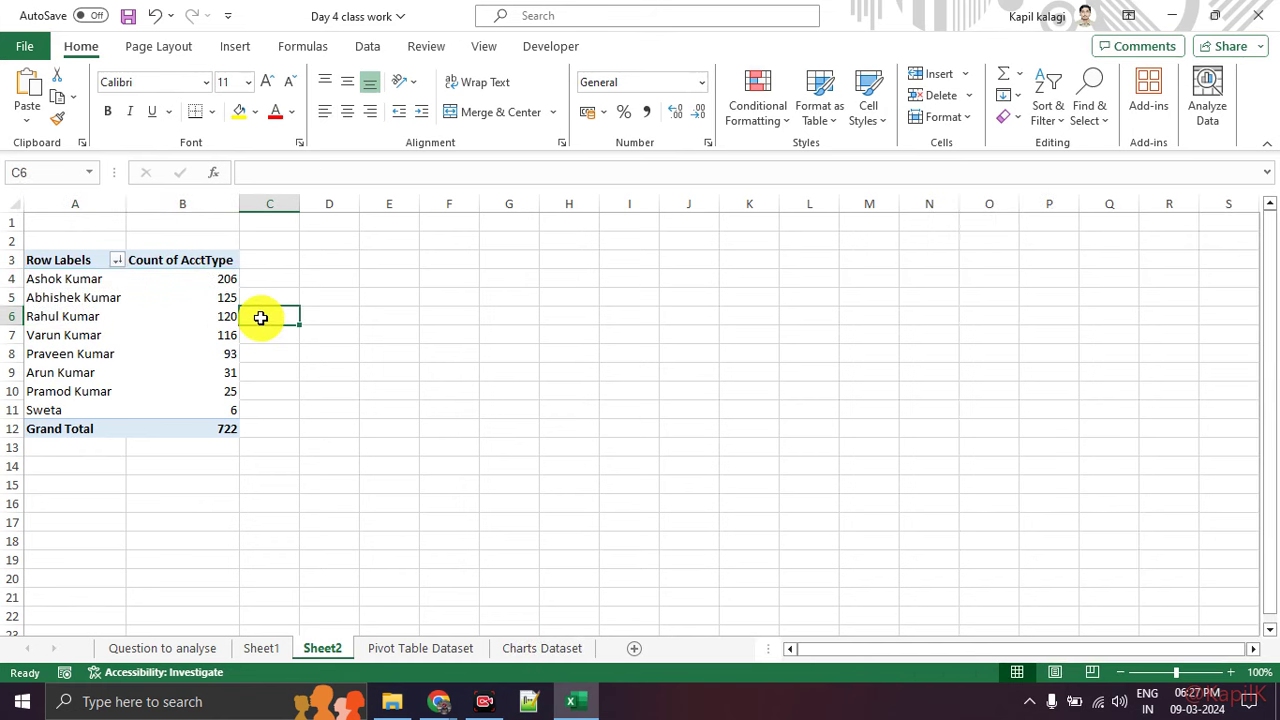
pyautogui.click(208, 298)
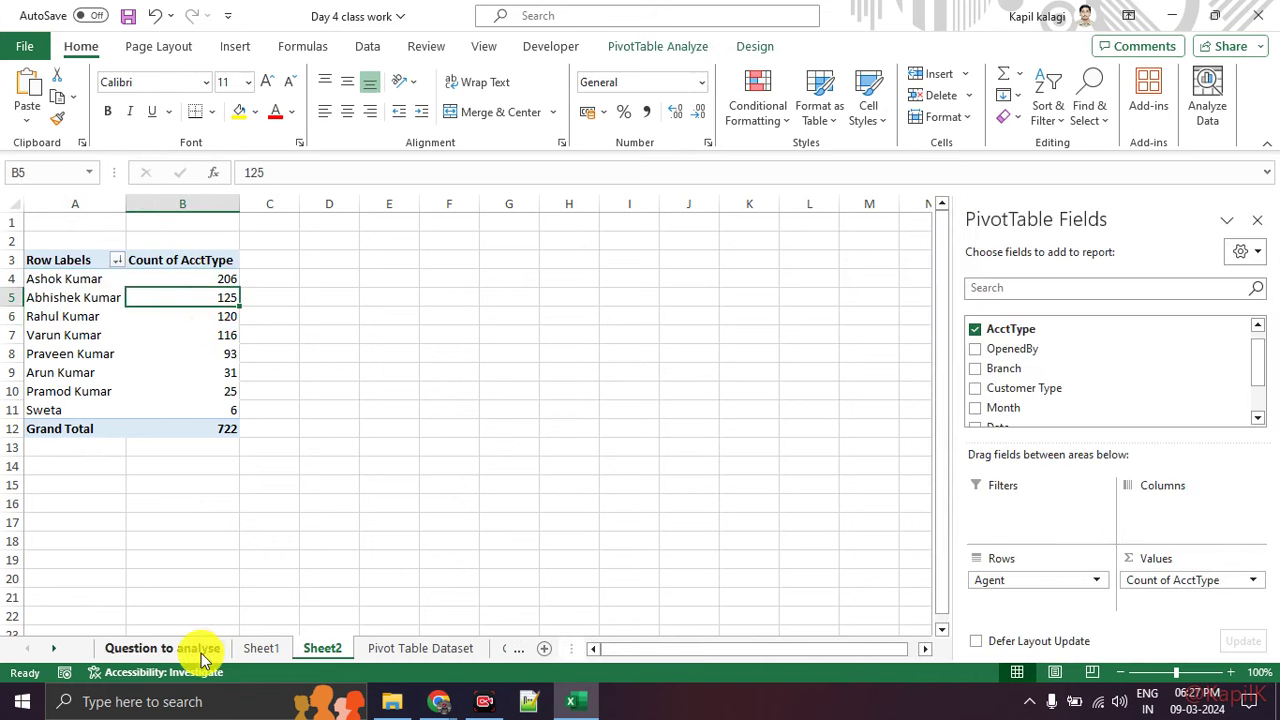
# Step: Delete the sample Account type table in I4:K10 on the Question to analyse sheet
pyautogui.click(205, 648)
pyautogui.click(535, 284)
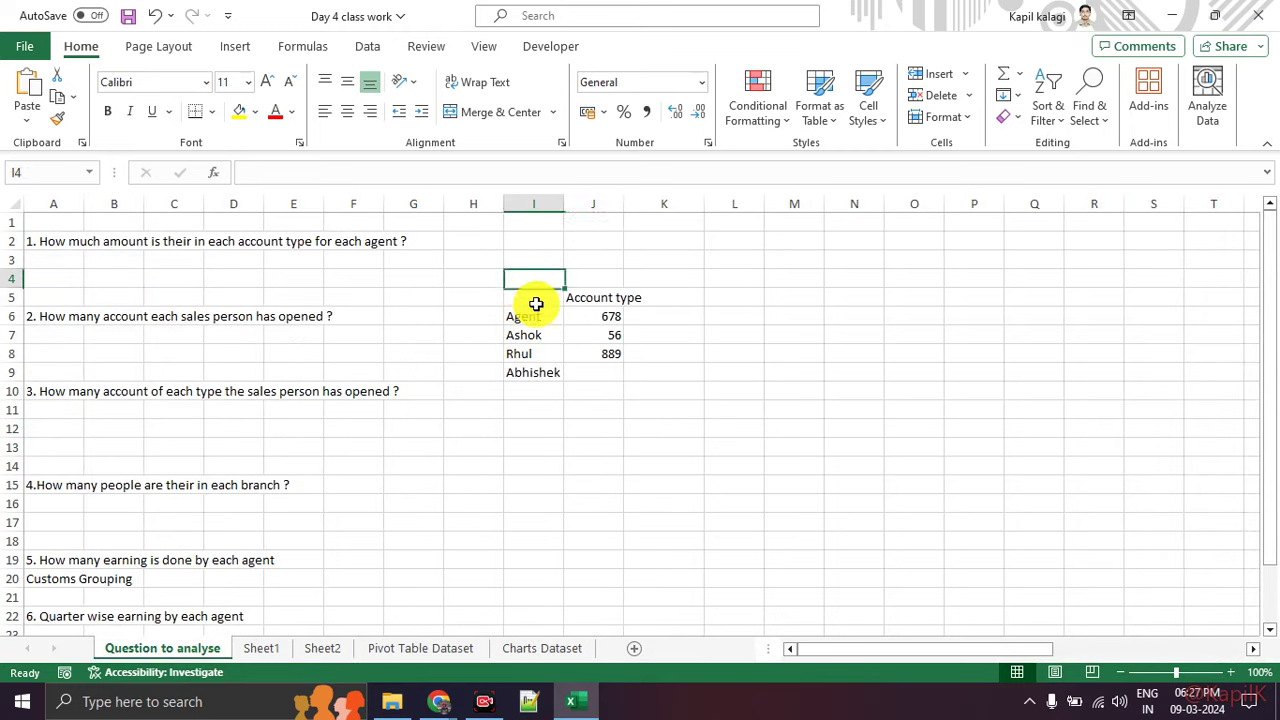
pyautogui.moveTo(535, 282); pyautogui.dragTo(626, 388)
pyautogui.press('Delete')
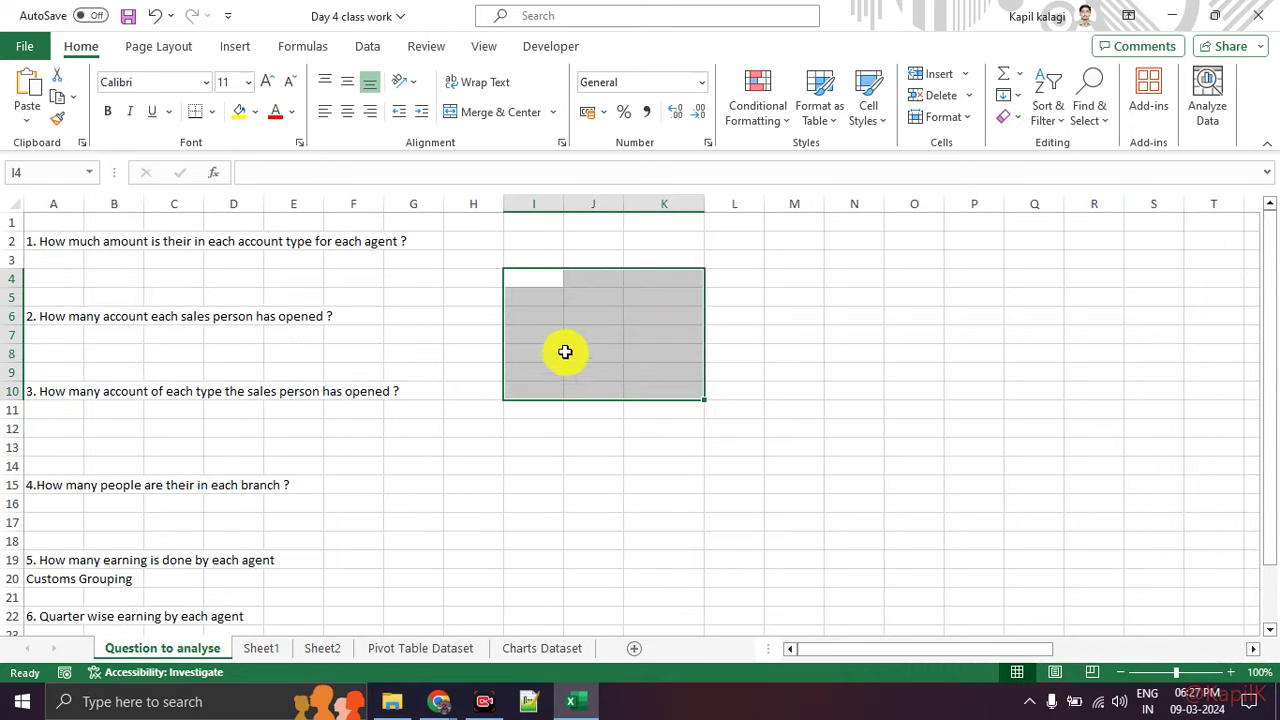
pyautogui.click(471, 407)
# Step: Review question 3, then go back to the Sheet2 pivot table
pyautogui.scroll(-2, 231, 386)
pyautogui.scroll(2, 200, 375)
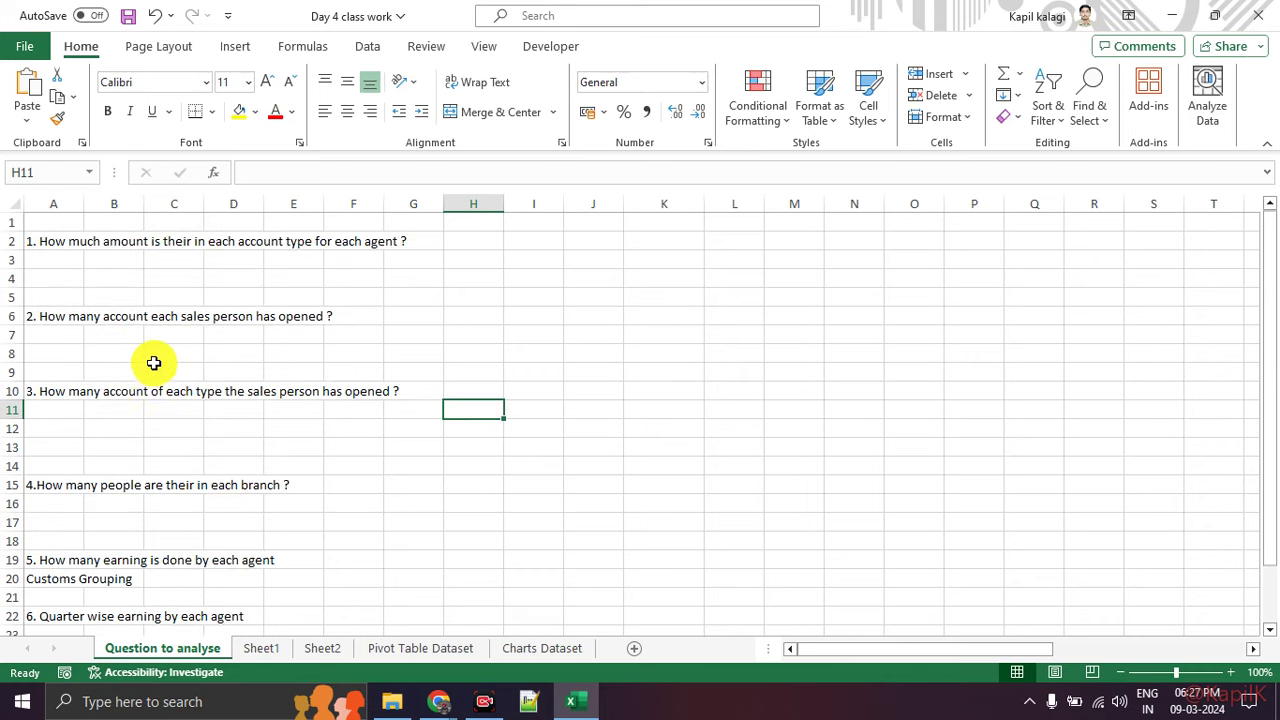
pyautogui.click(66, 391)
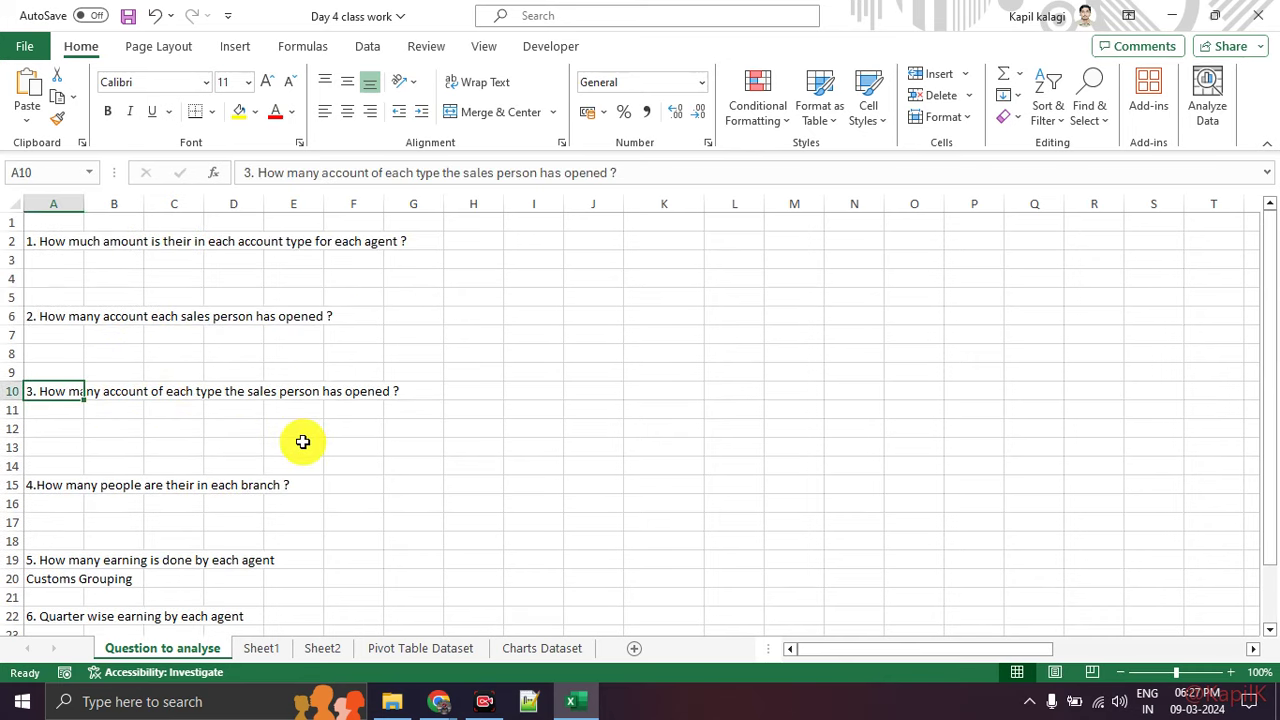
pyautogui.click(338, 450)
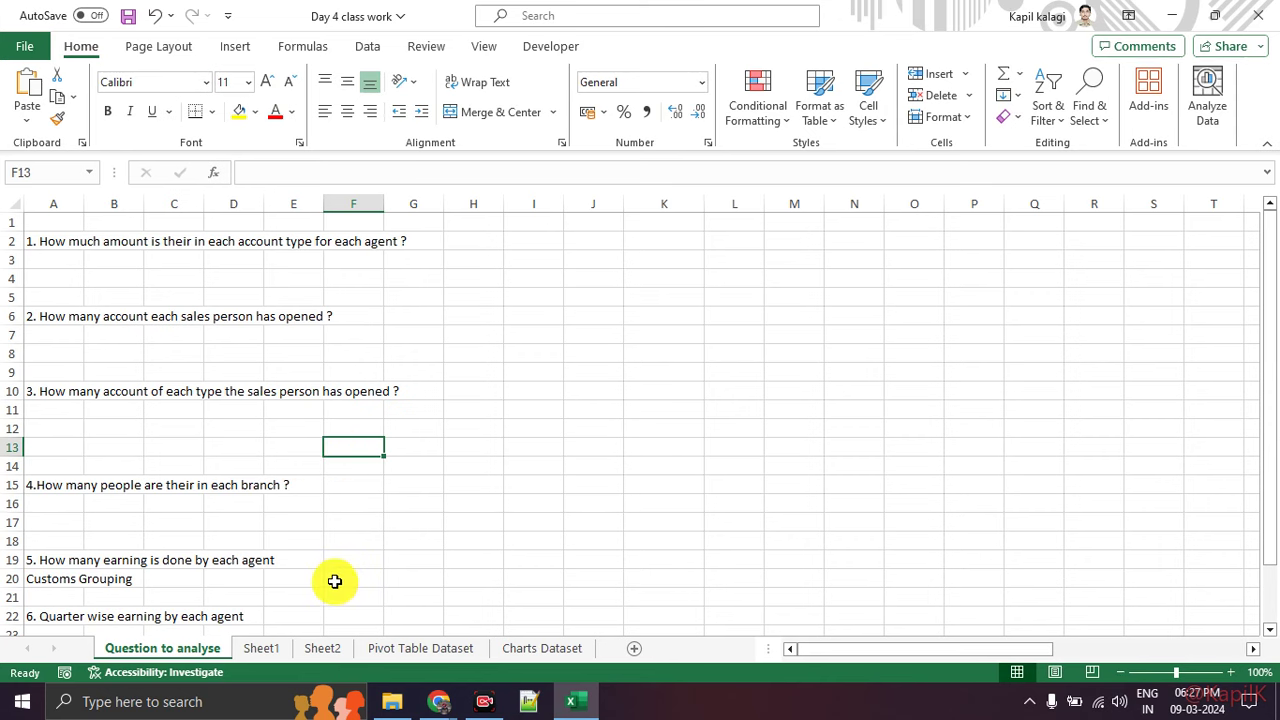
pyautogui.click(322, 648)
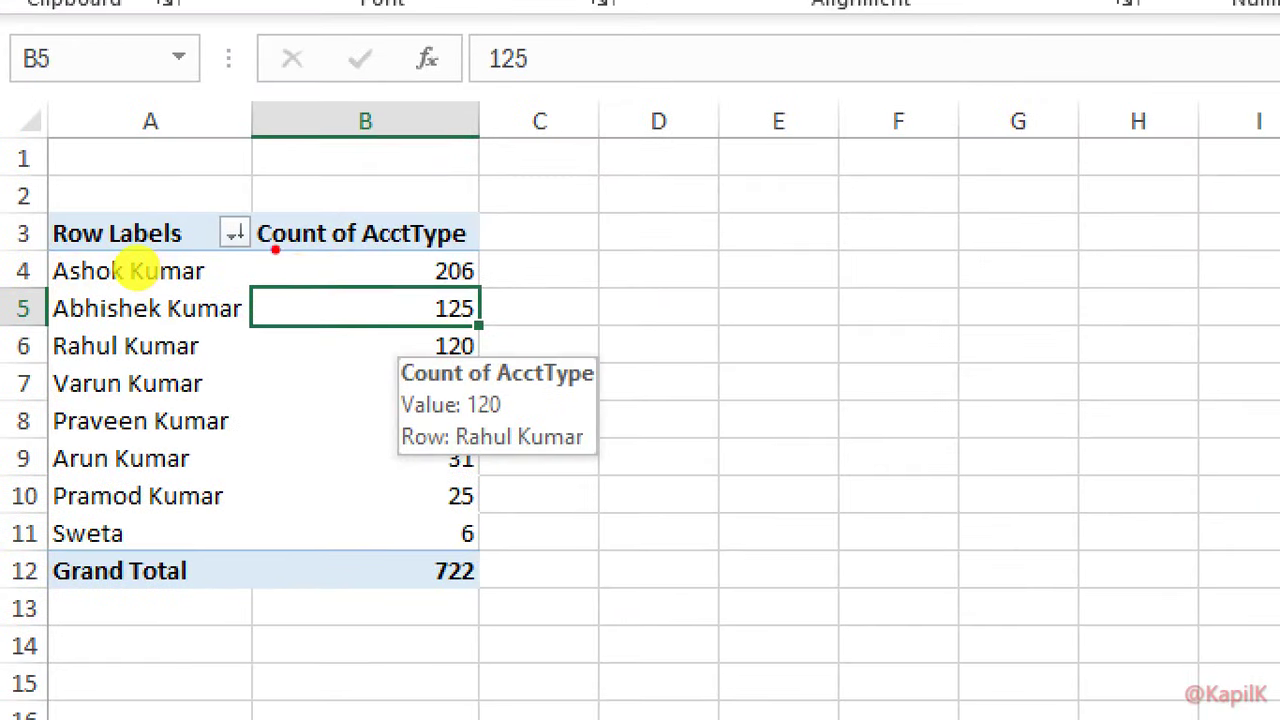
pyautogui.moveTo(250, 248); pyautogui.dragTo(435, 248)
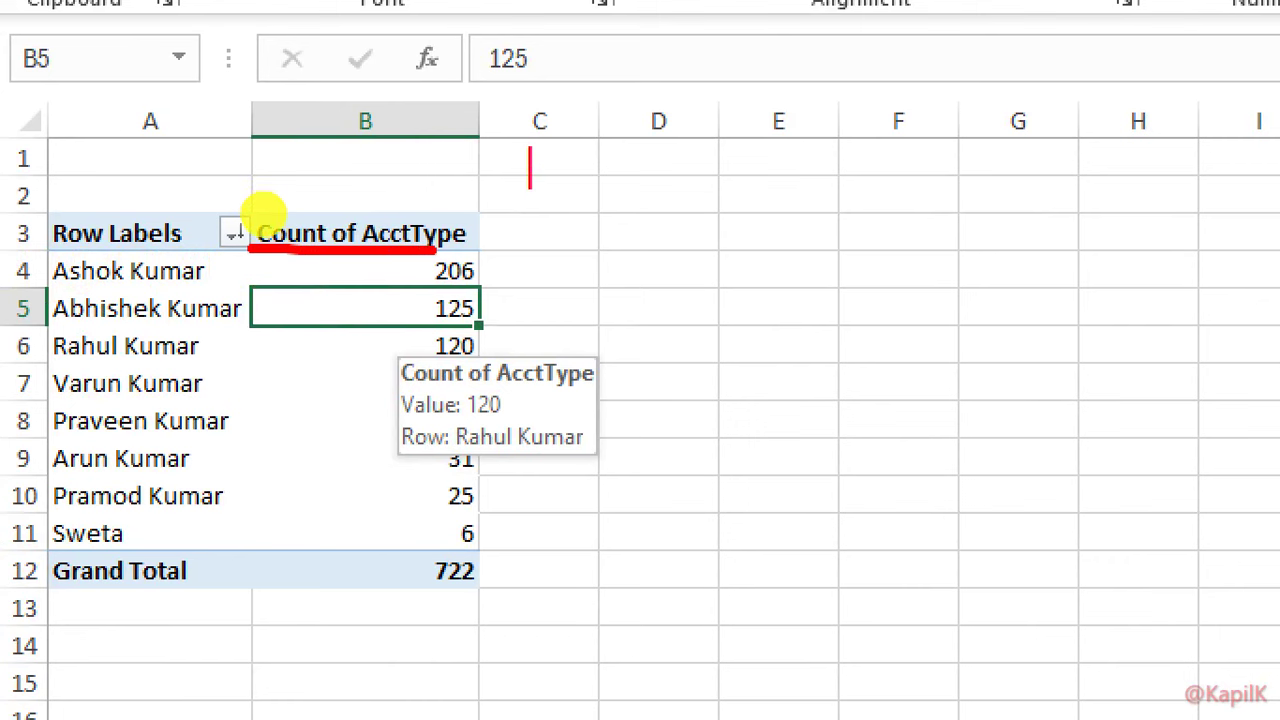
pyautogui.write('IRA    ')
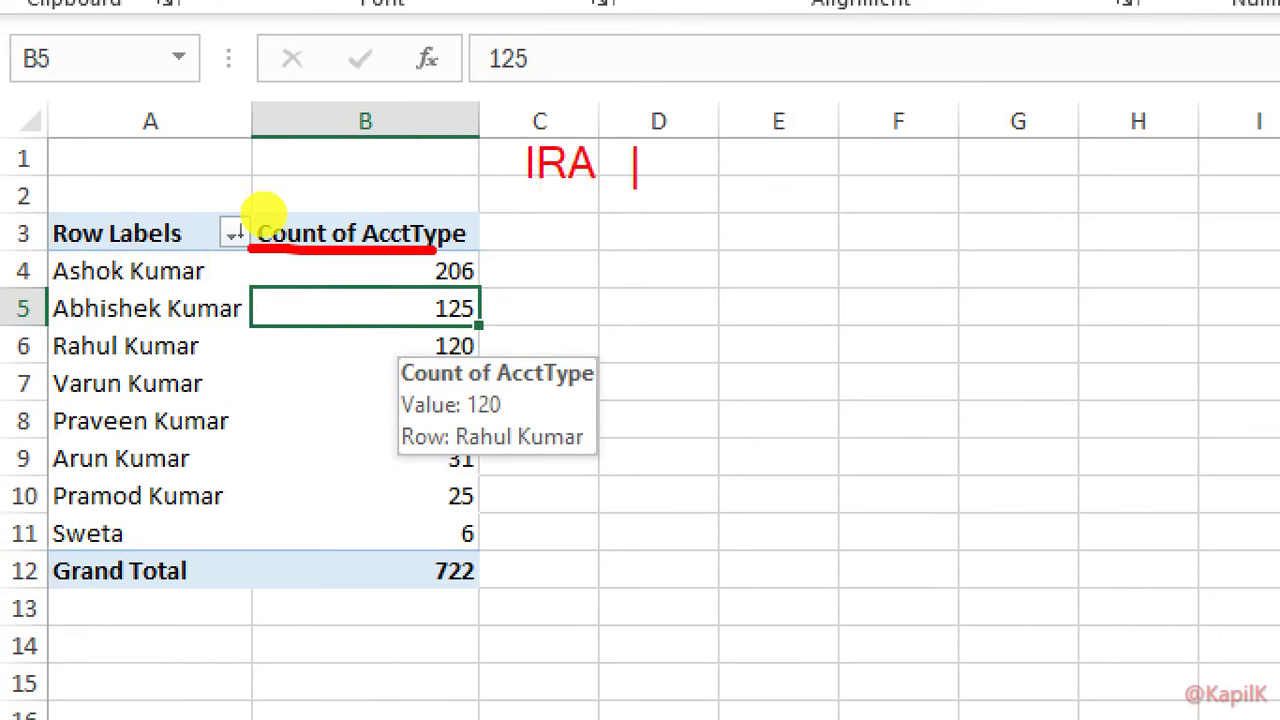
pyautogui.write('CD   Saving')
pyautogui.press('Return')
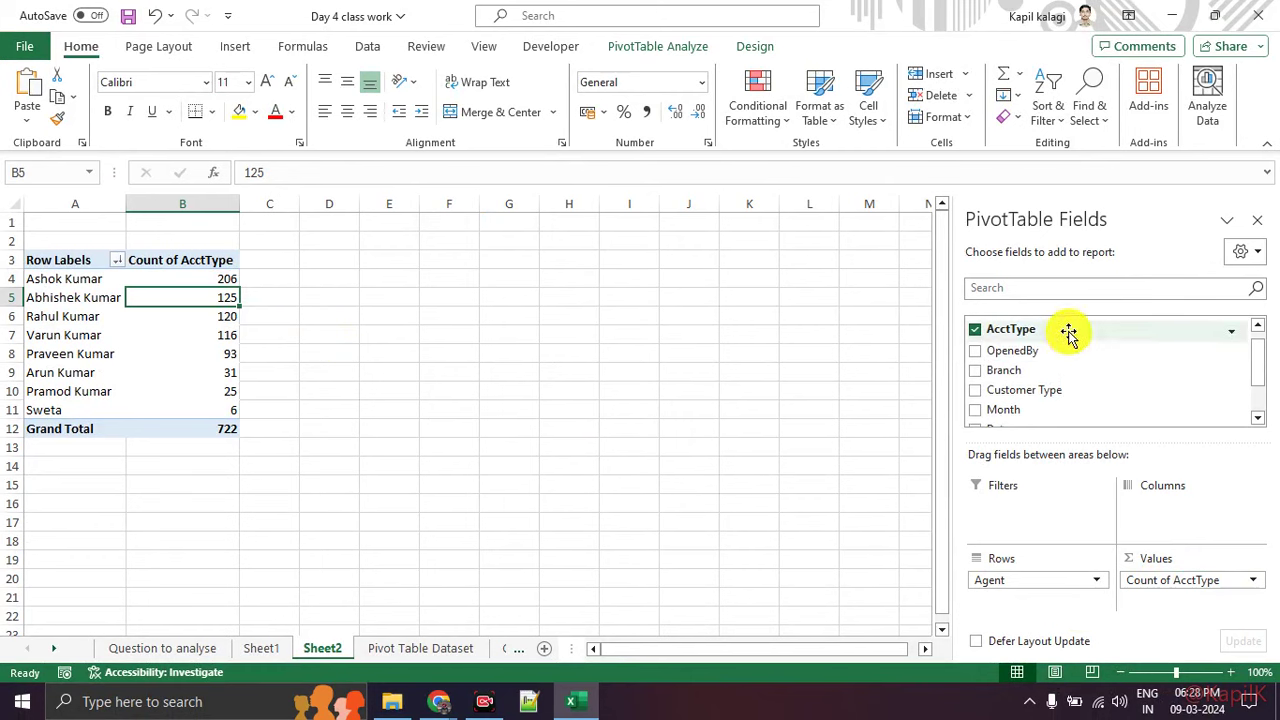
pyautogui.moveTo(1068, 333); pyautogui.dragTo(1172, 518)
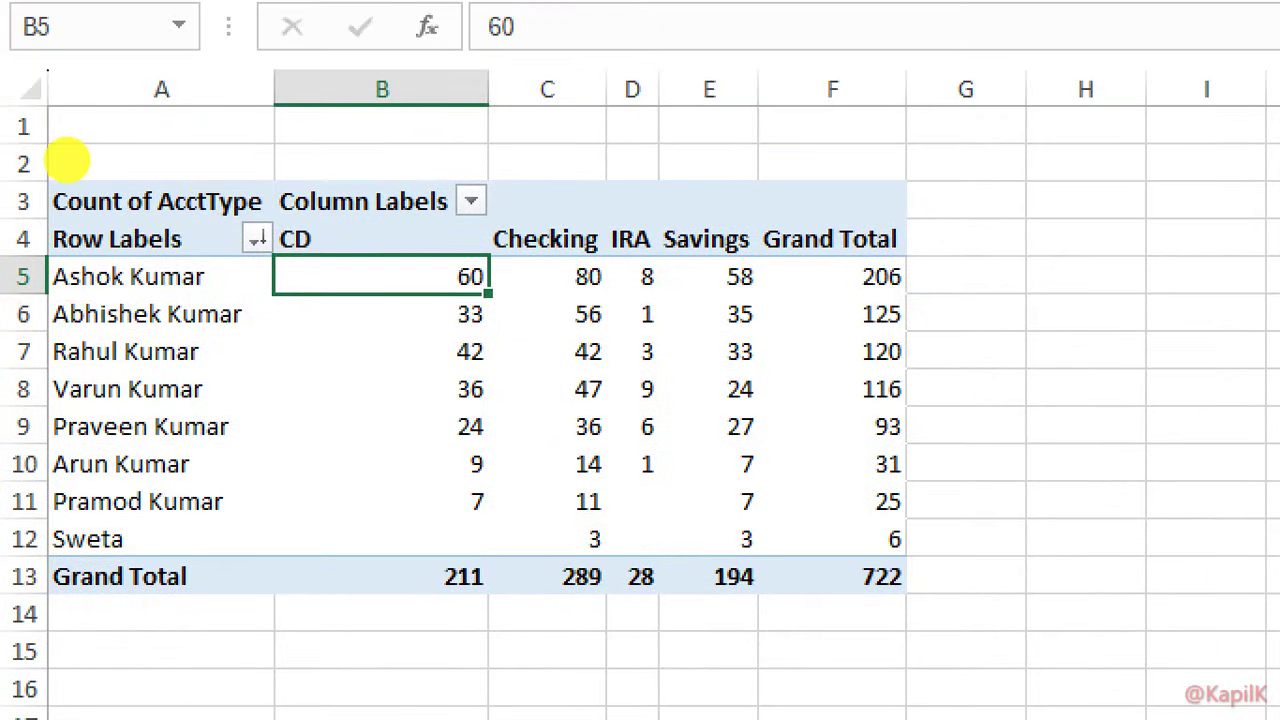
# Step: Mark the agent rows of the CD, Checking, IRA and Savings breakdown for emphasis
pyautogui.moveTo(215, 150); pyautogui.dragTo(5, 630)
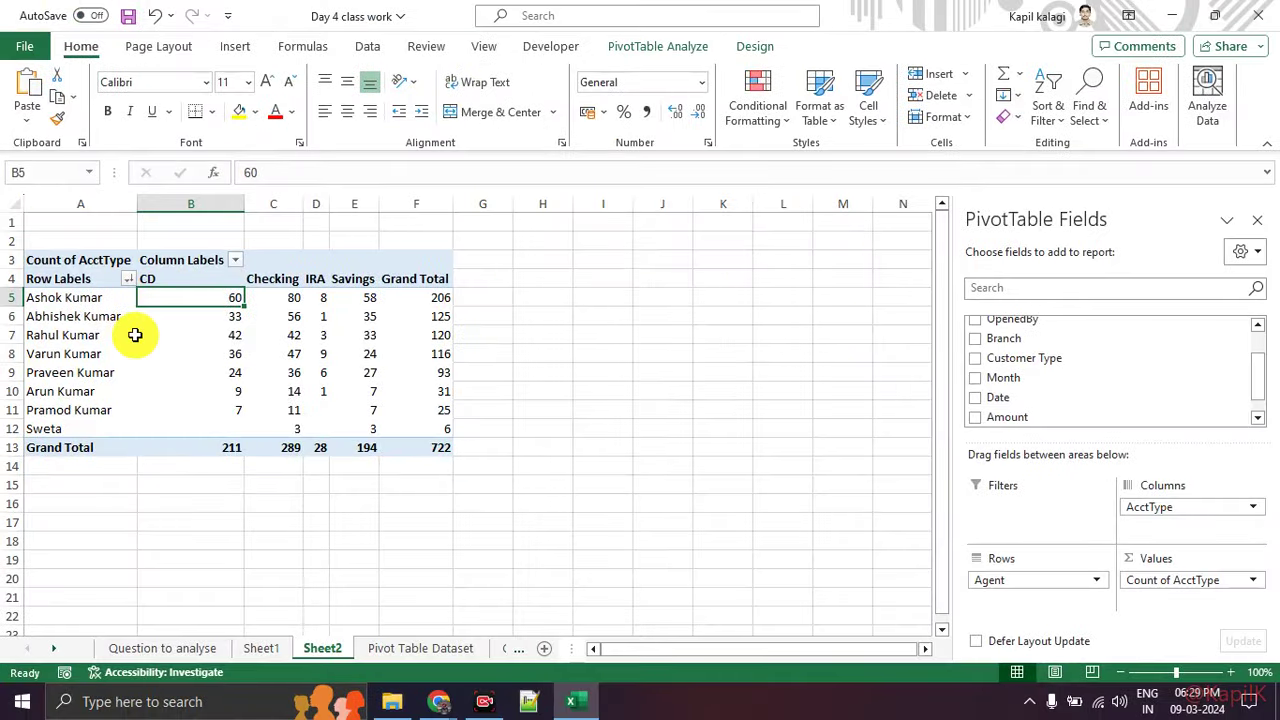
# Step: Beside question 4, enter Branch, North and South in J13:J15
pyautogui.click(186, 652)
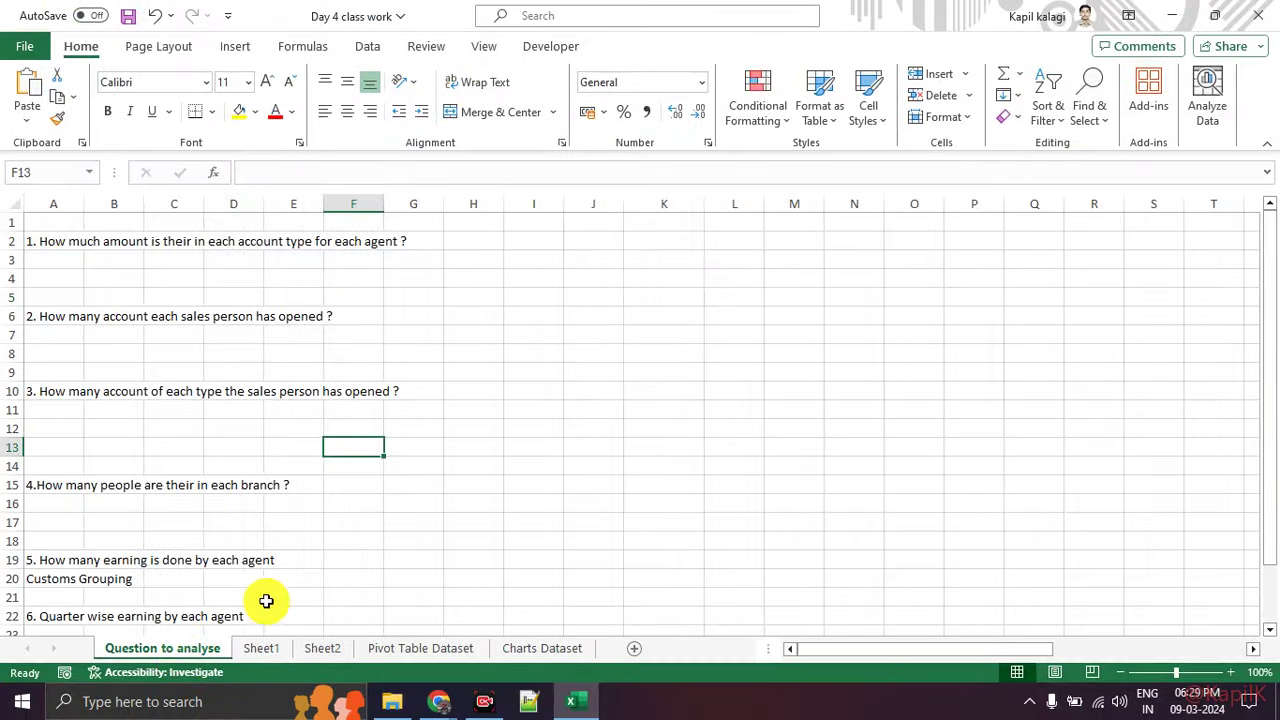
pyautogui.click(52, 487)
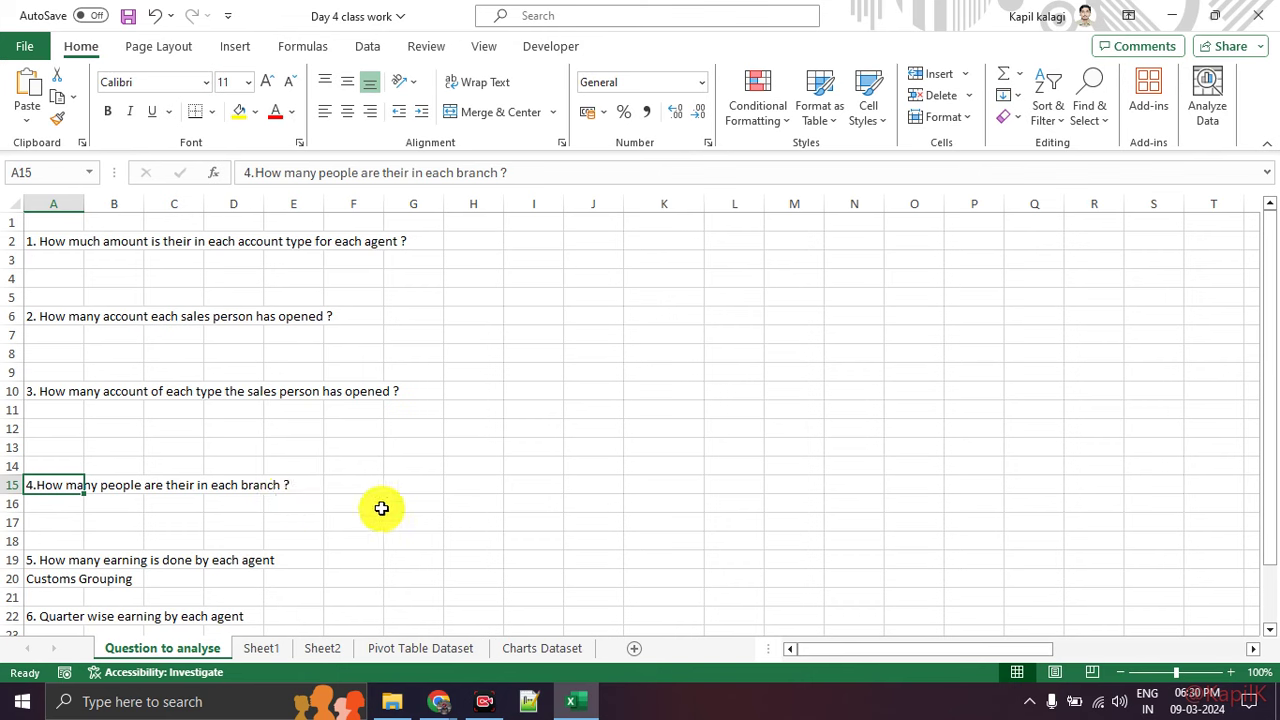
pyautogui.click(585, 451)
pyautogui.write('B')
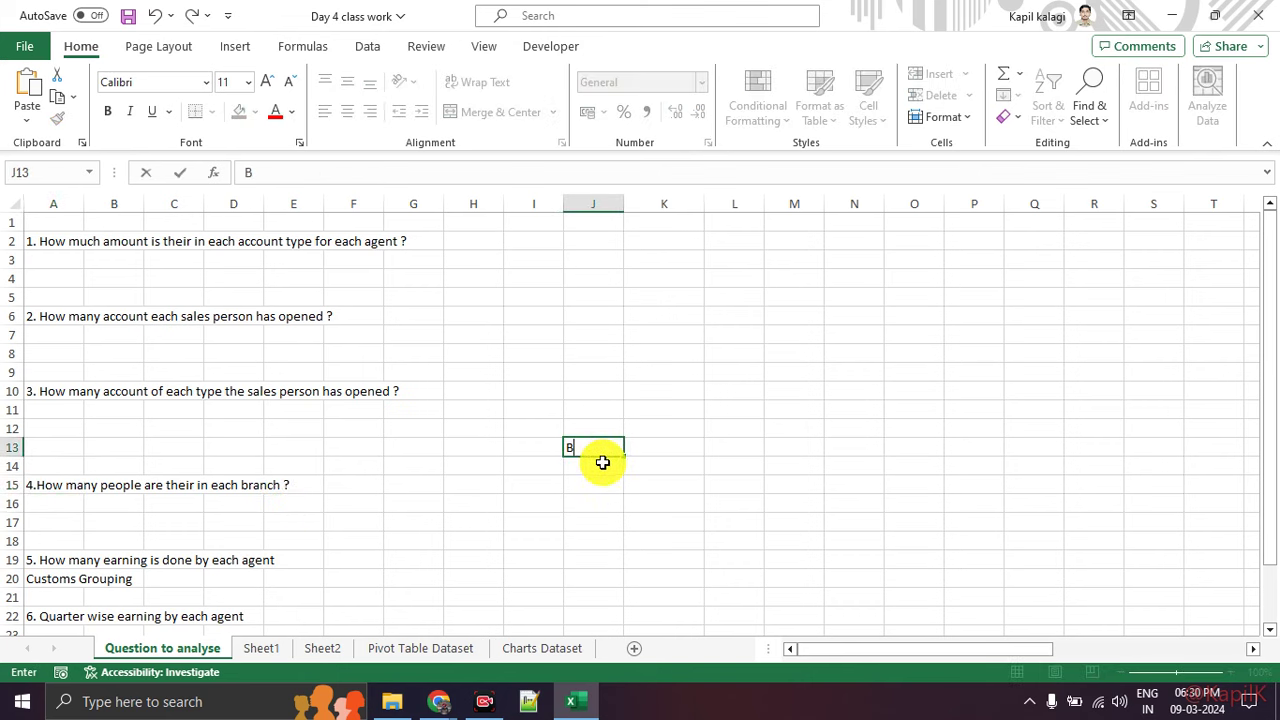
pyautogui.write('ranch')
pyautogui.press('Return')
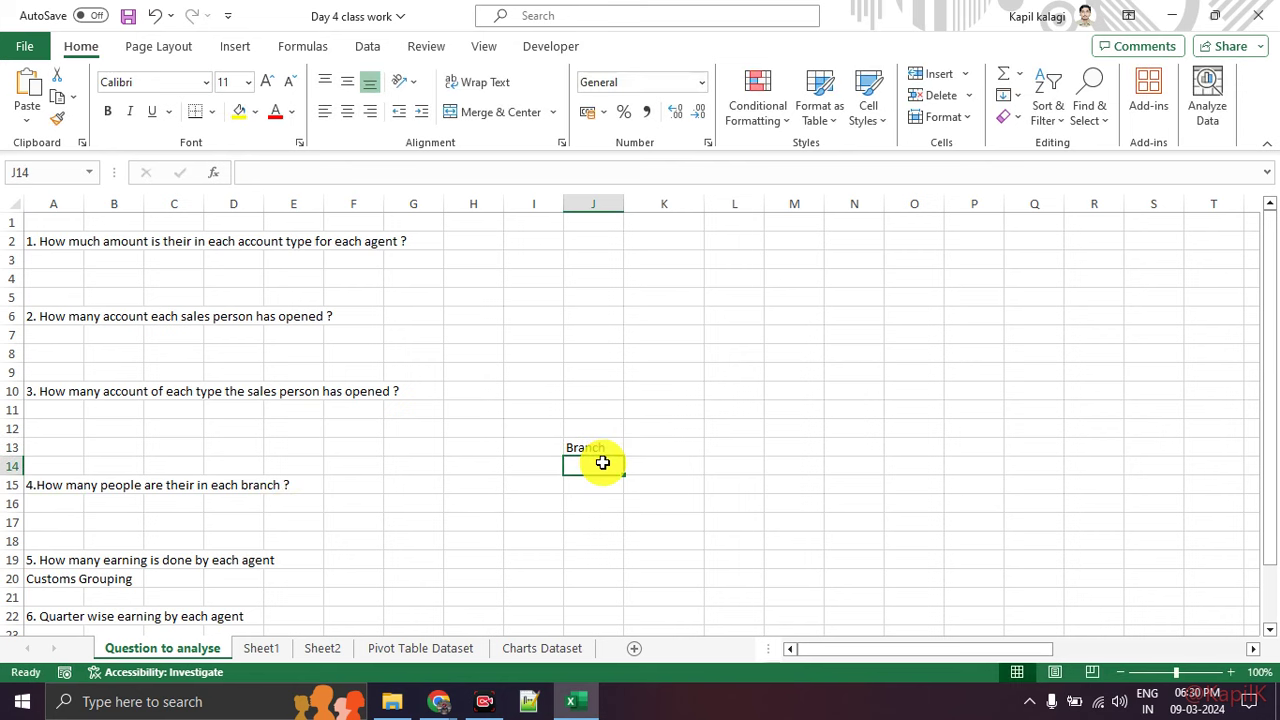
pyautogui.write('N')
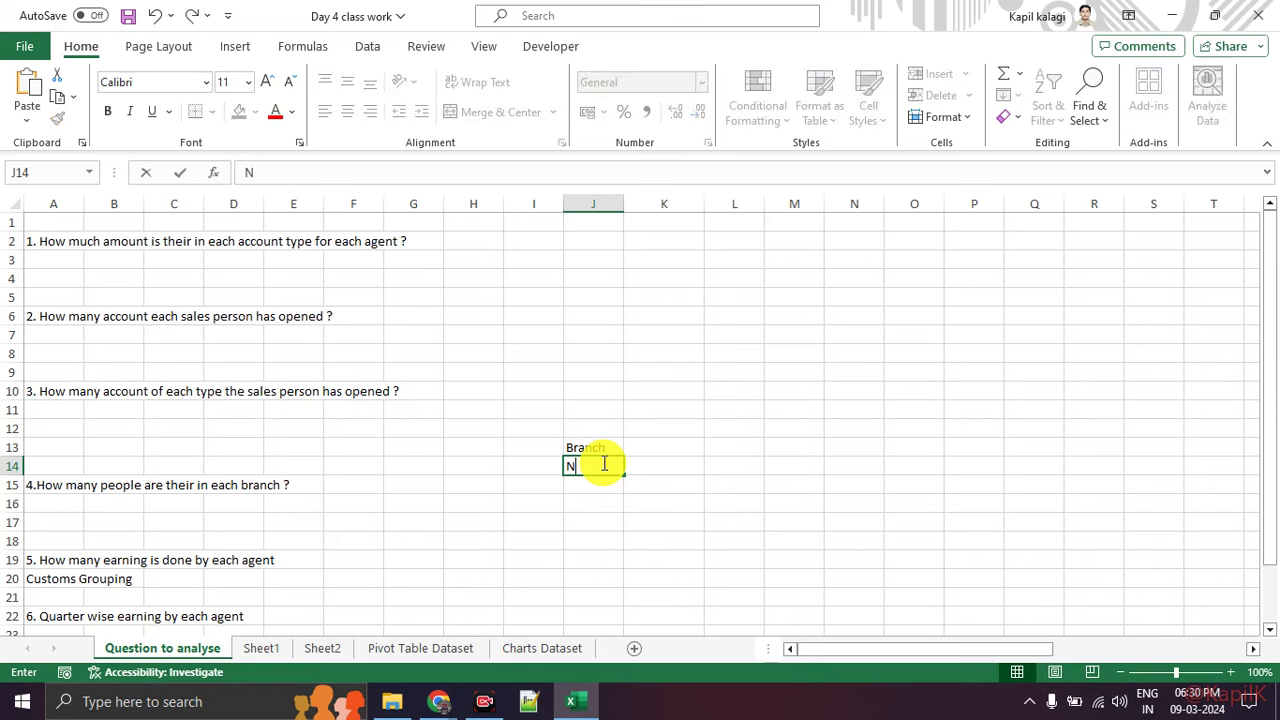
pyautogui.write('orth')
pyautogui.press('Return')
pyautogui.write('Sou')
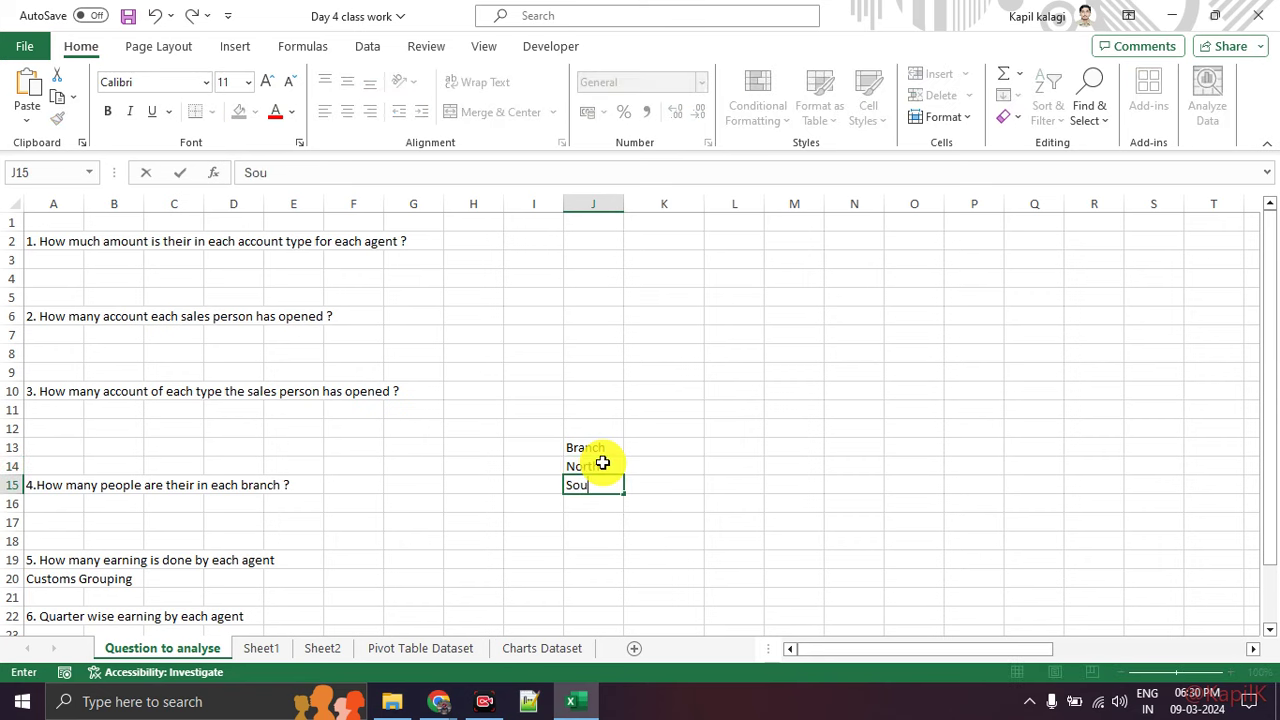
pyautogui.write('th')
pyautogui.click(603, 463)
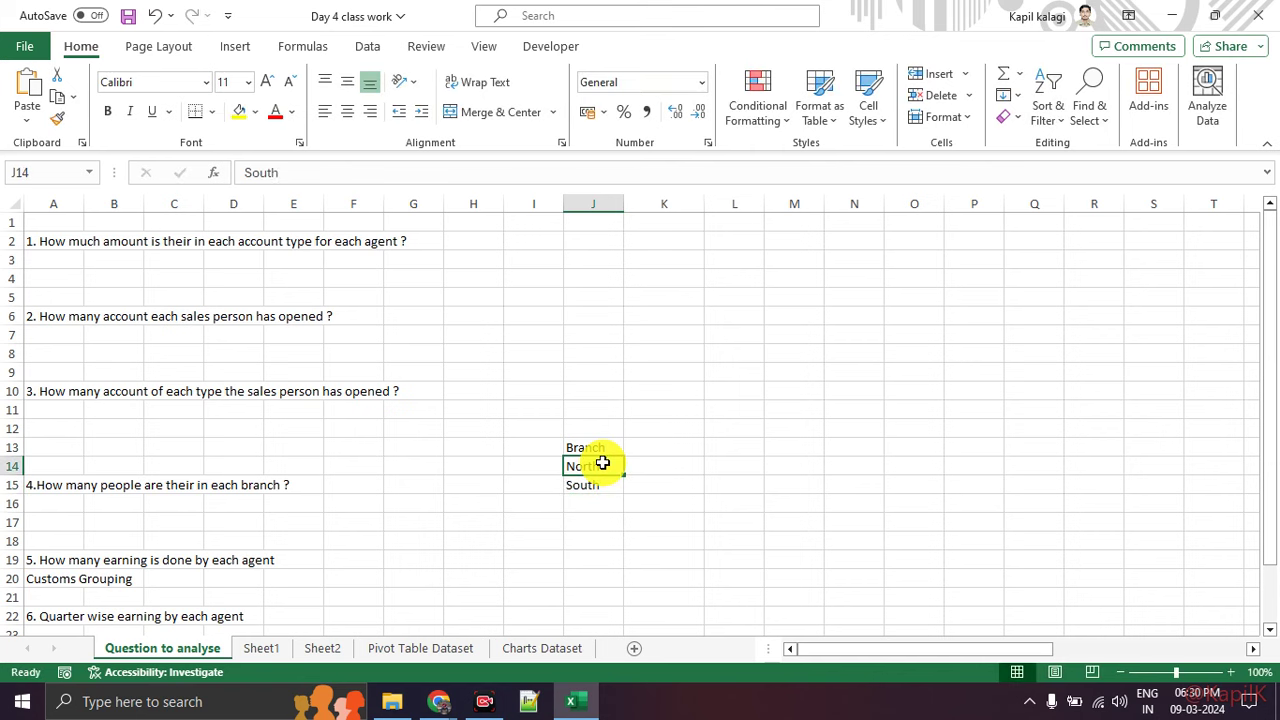
# Step: Title column K 'Total No of account' in cell K13
pyautogui.press('Up')
pyautogui.press('Right')
pyautogui.press('Down')
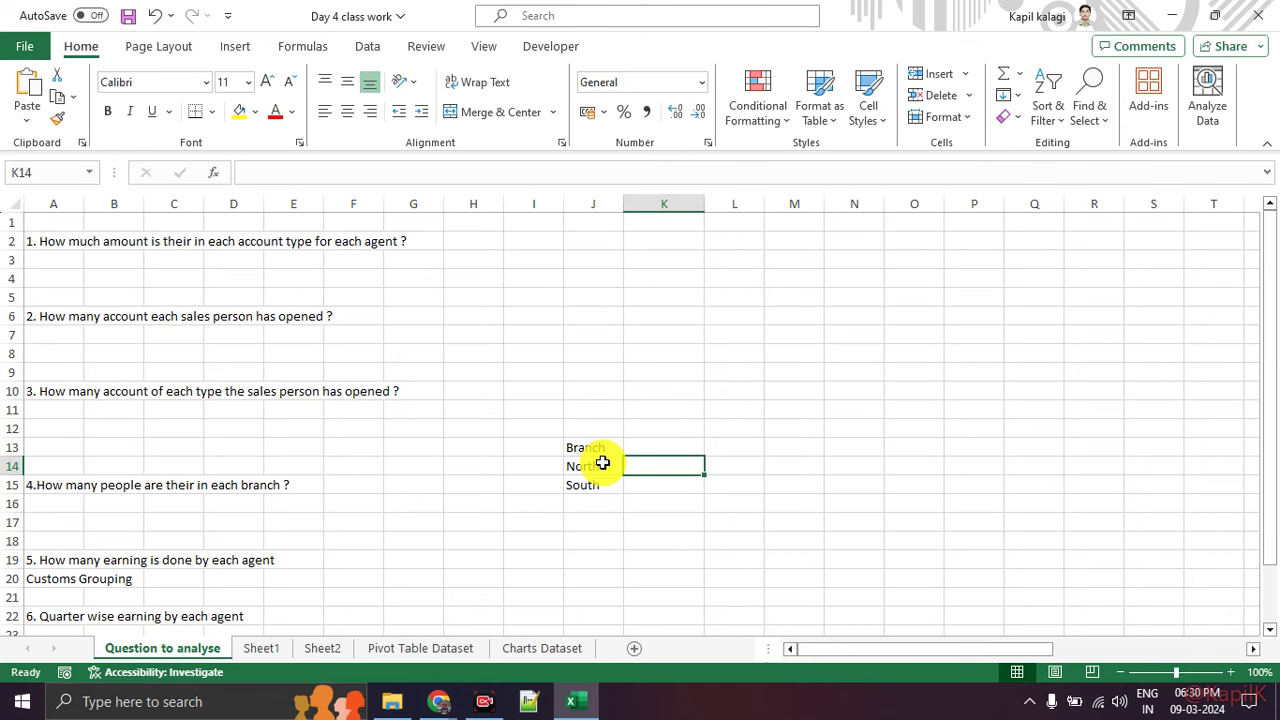
pyautogui.press('Up')
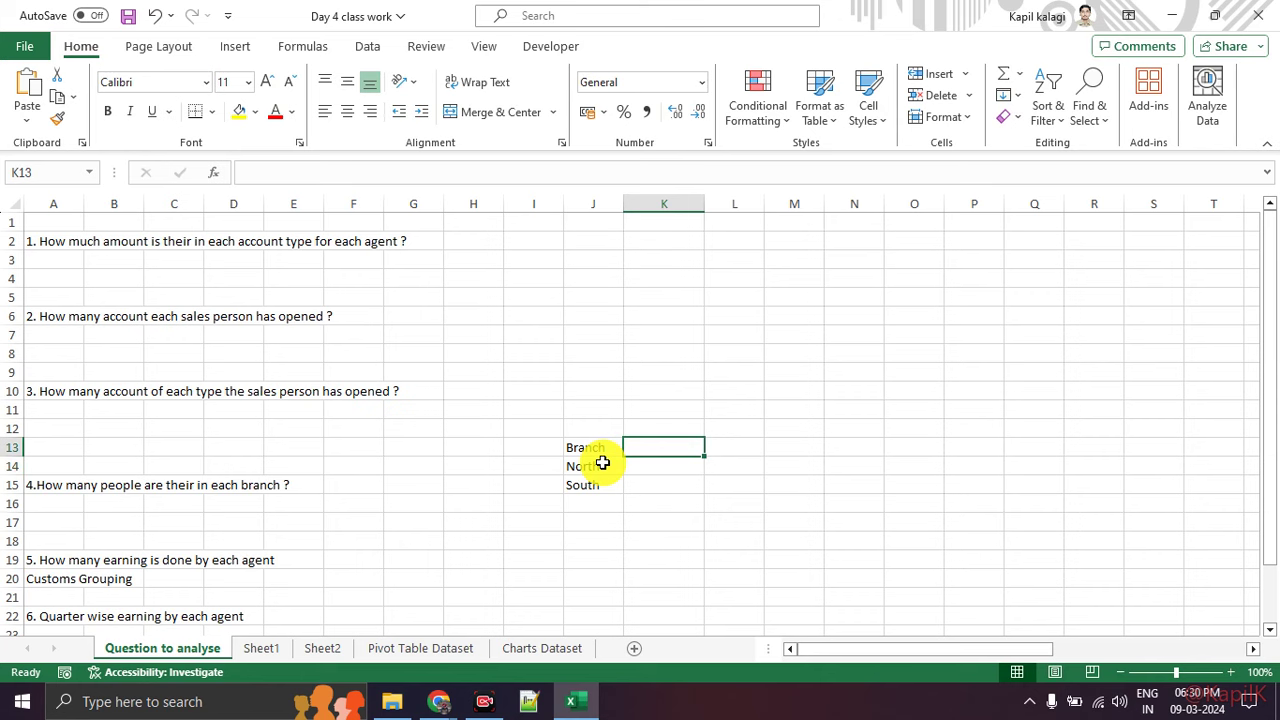
pyautogui.write('Account type')
pyautogui.press('BackSpace')
pyautogui.press('BackSpace')
pyautogui.press('BackSpace')
pyautogui.press('BackSpace')
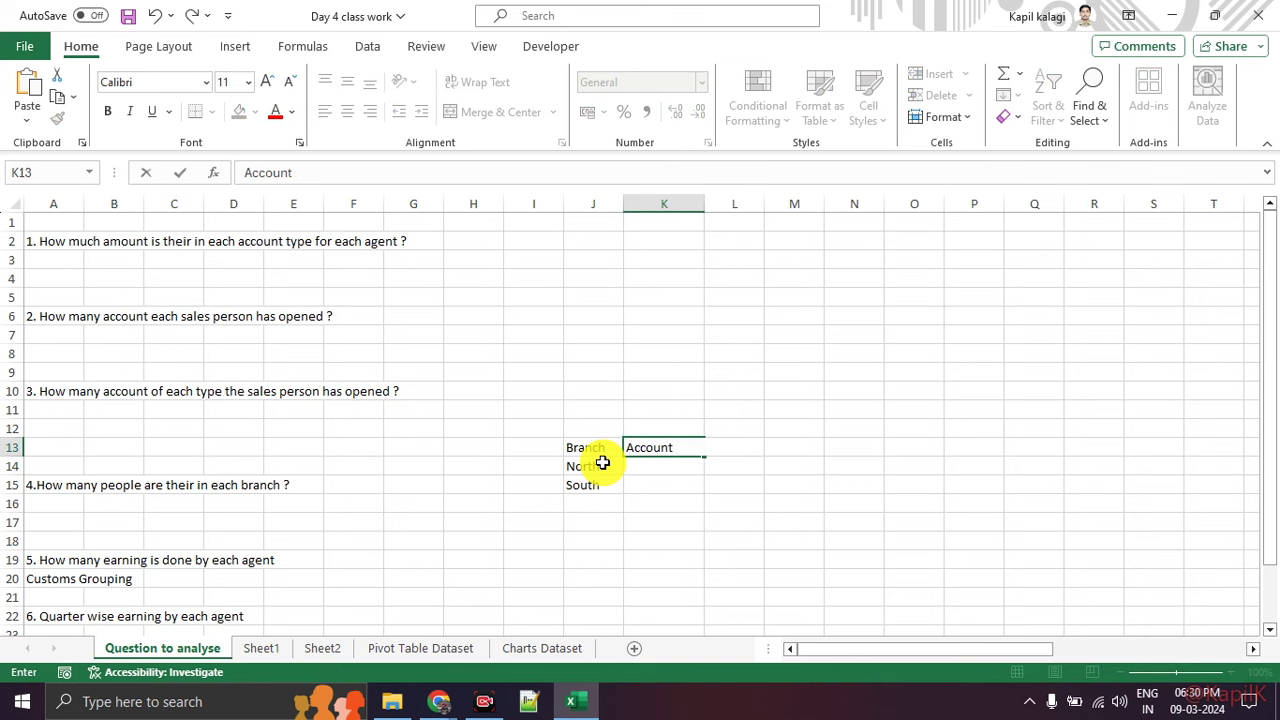
pyautogui.press('BackSpace')
pyautogui.press('BackSpace')
pyautogui.press('BackSpace')
pyautogui.press('BackSpace')
pyautogui.press('BackSpace')
pyautogui.press('BackSpace')
pyautogui.press('BackSpace')
pyautogui.write('Total No of account')
pyautogui.press('Return')
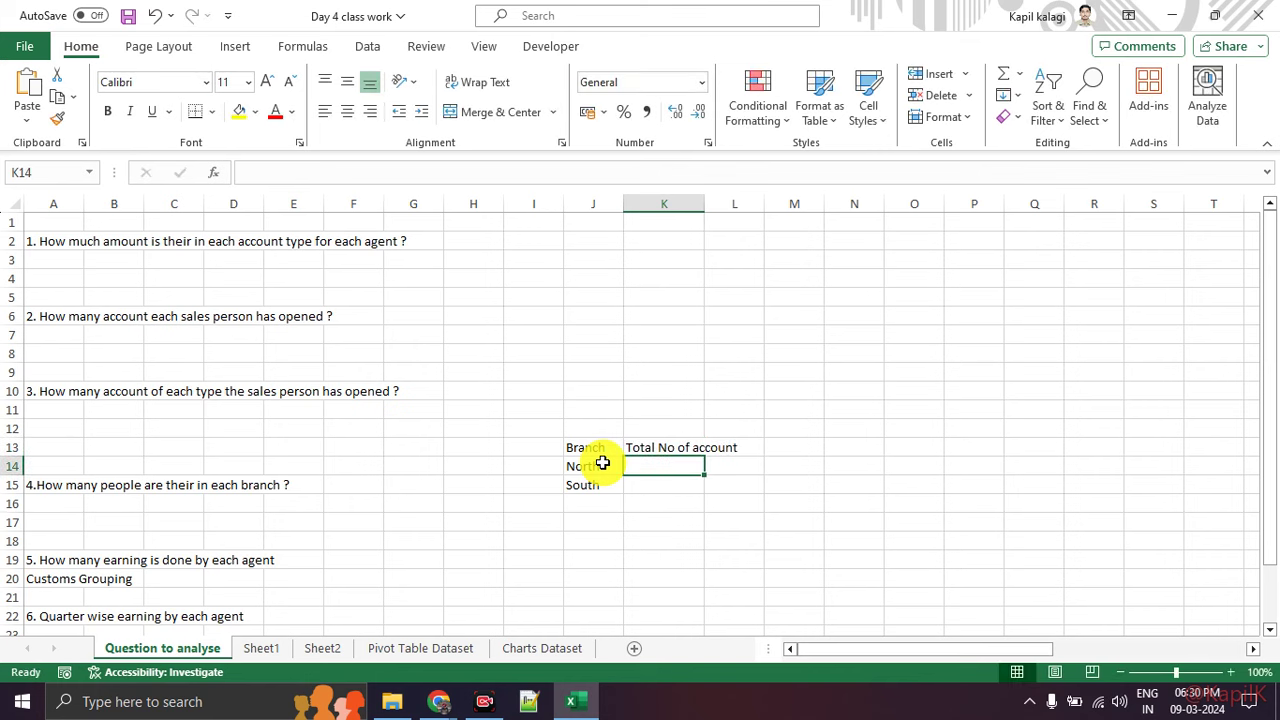
# Step: Enter 45, 67 and 89 under the heading and select the J13:K16 sample table
pyautogui.write('45')
pyautogui.press('Return')
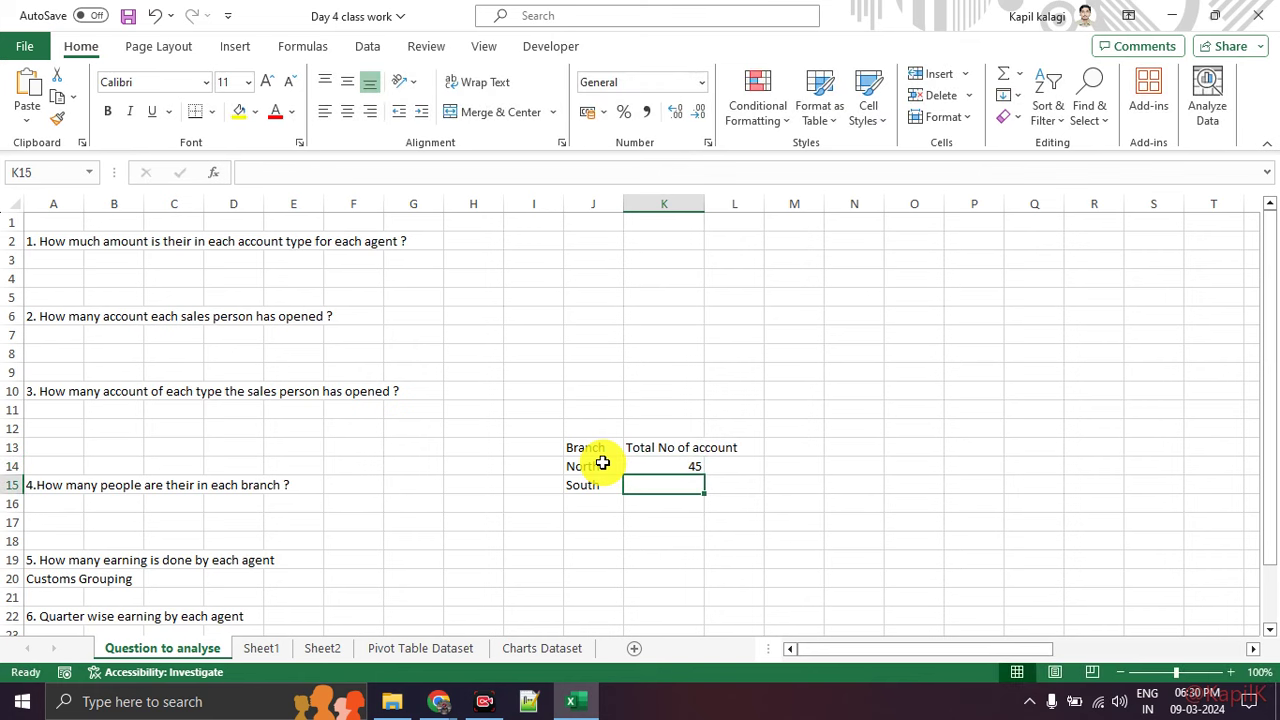
pyautogui.write('67')
pyautogui.press('Return')
pyautogui.write('89')
pyautogui.press('Return')
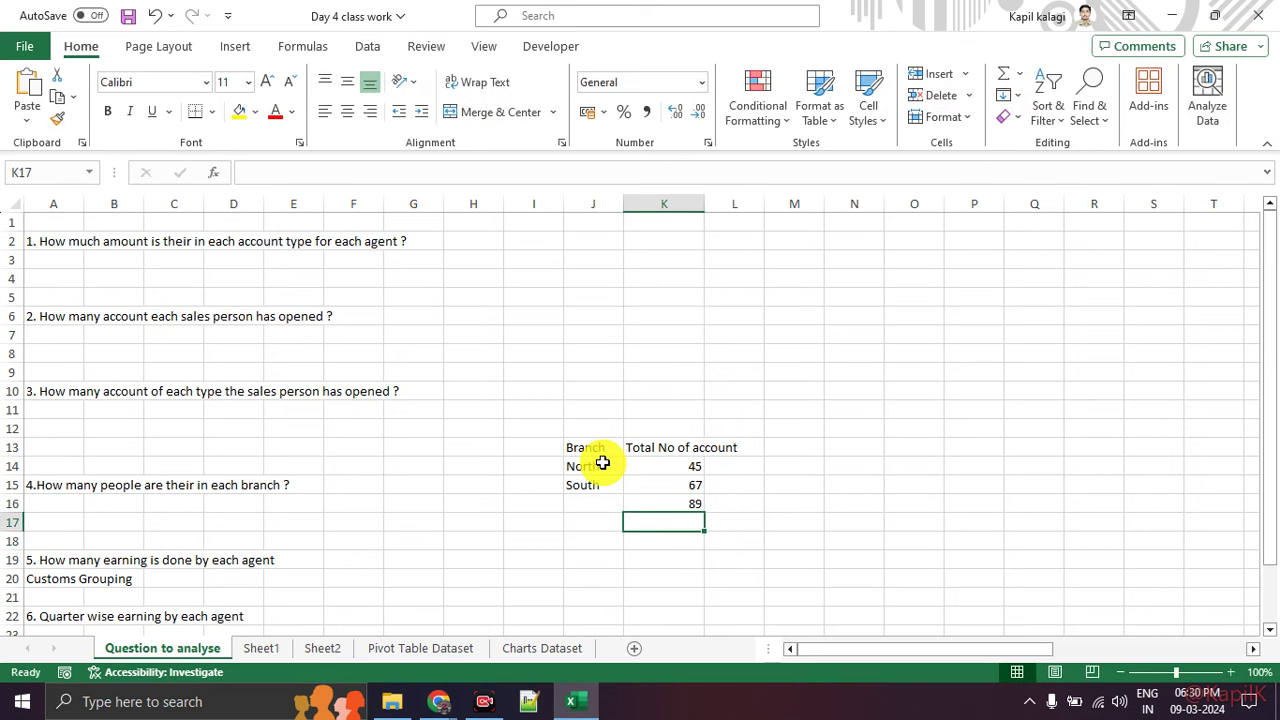
pyautogui.moveTo(588, 447); pyautogui.dragTo(684, 502)
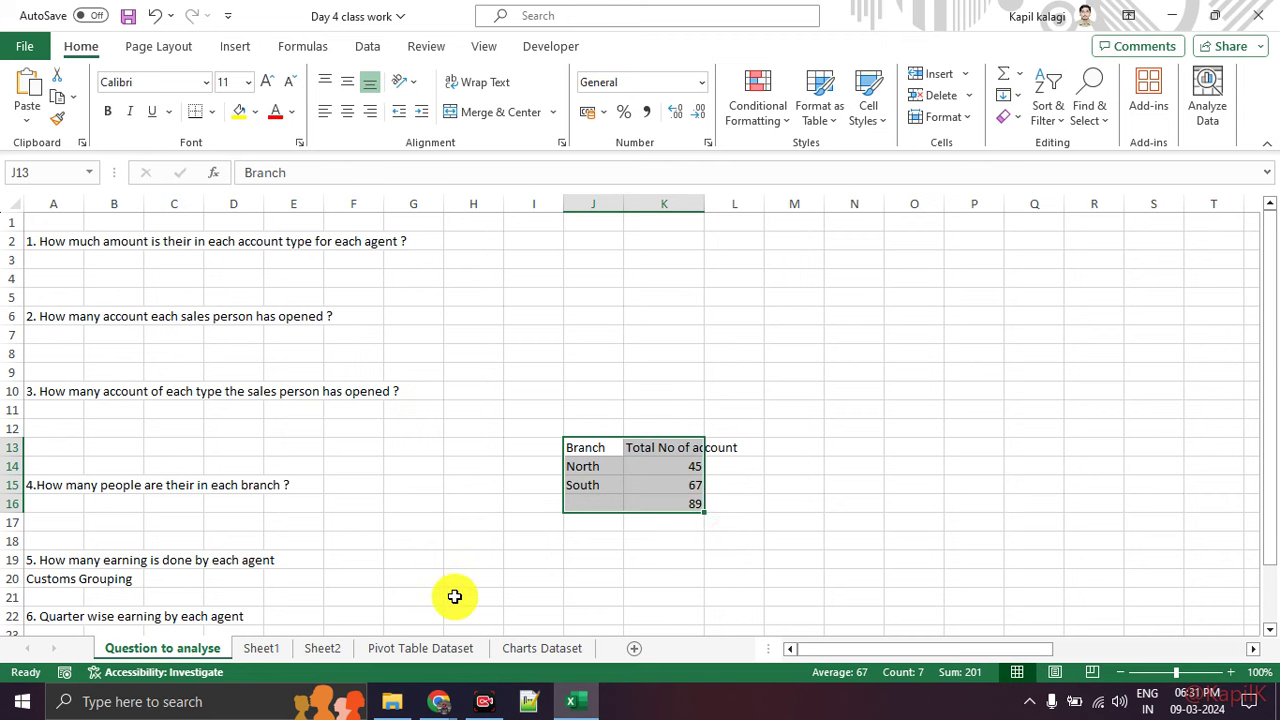
pyautogui.click(442, 646)
pyautogui.click(443, 537)
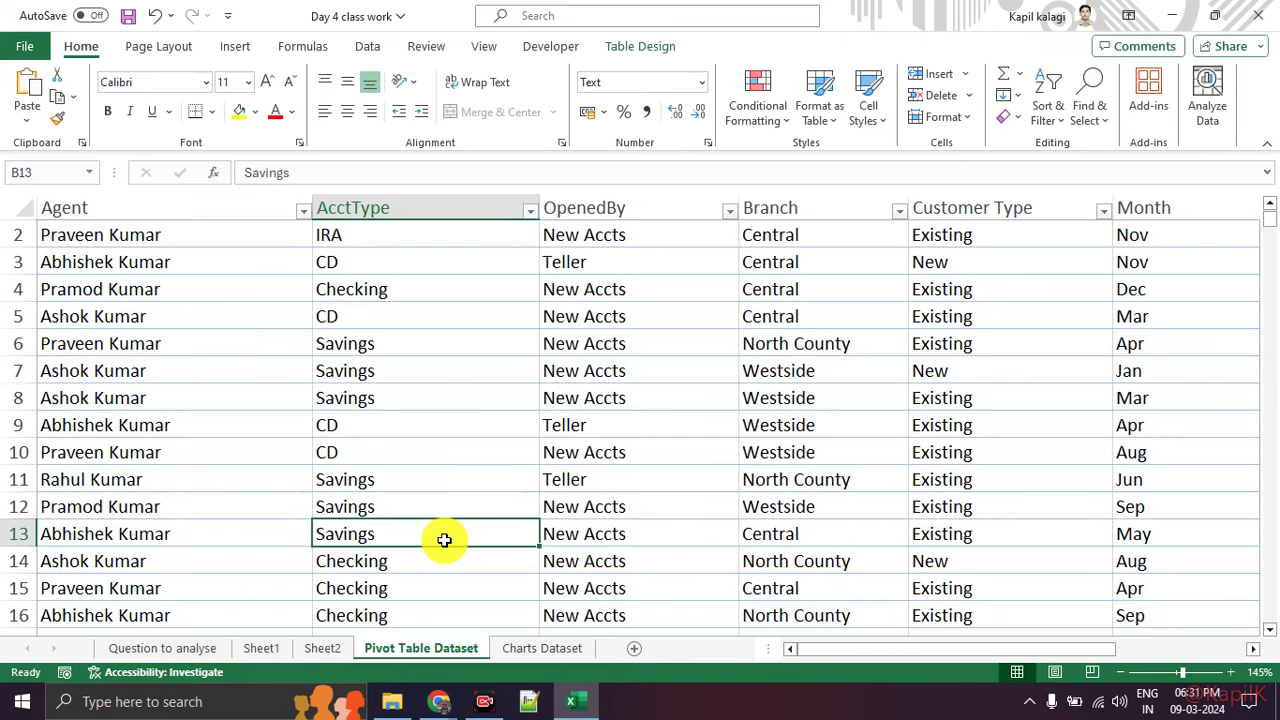
pyautogui.scroll(1, 444, 540)
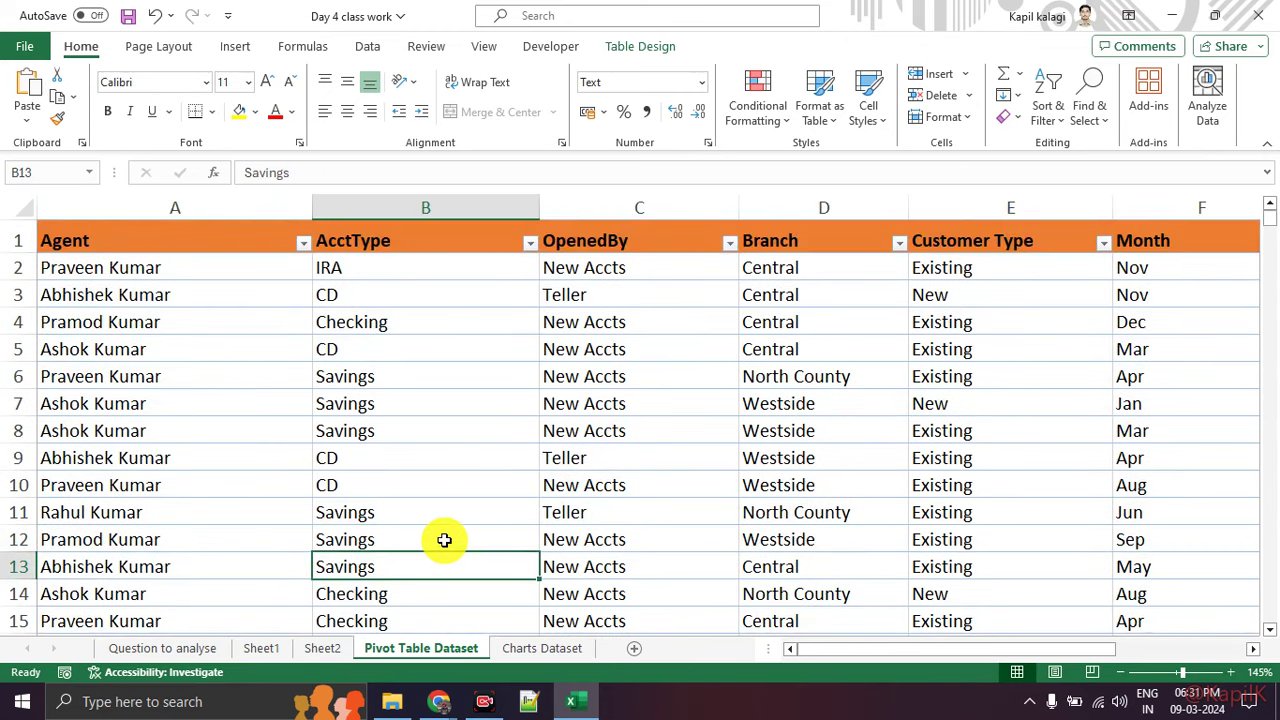
pyautogui.moveTo(830, 268); pyautogui.dragTo(826, 519)
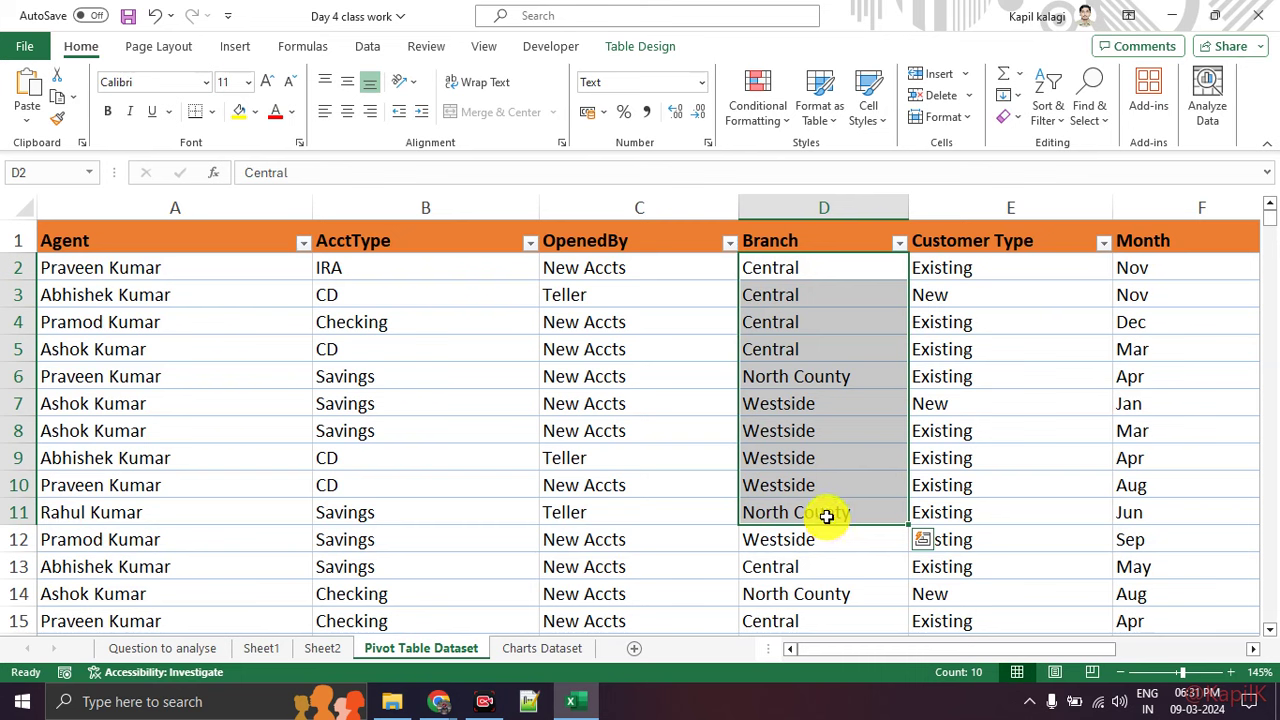
pyautogui.click(863, 383)
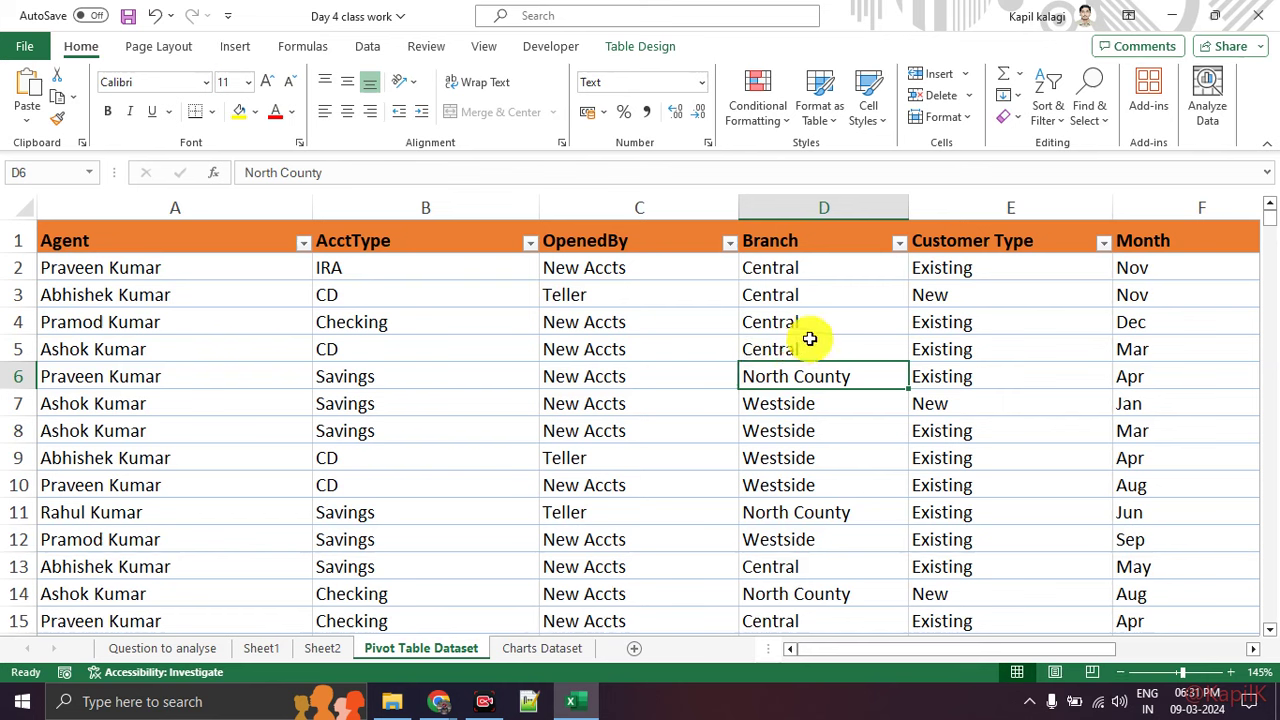
pyautogui.click(849, 265)
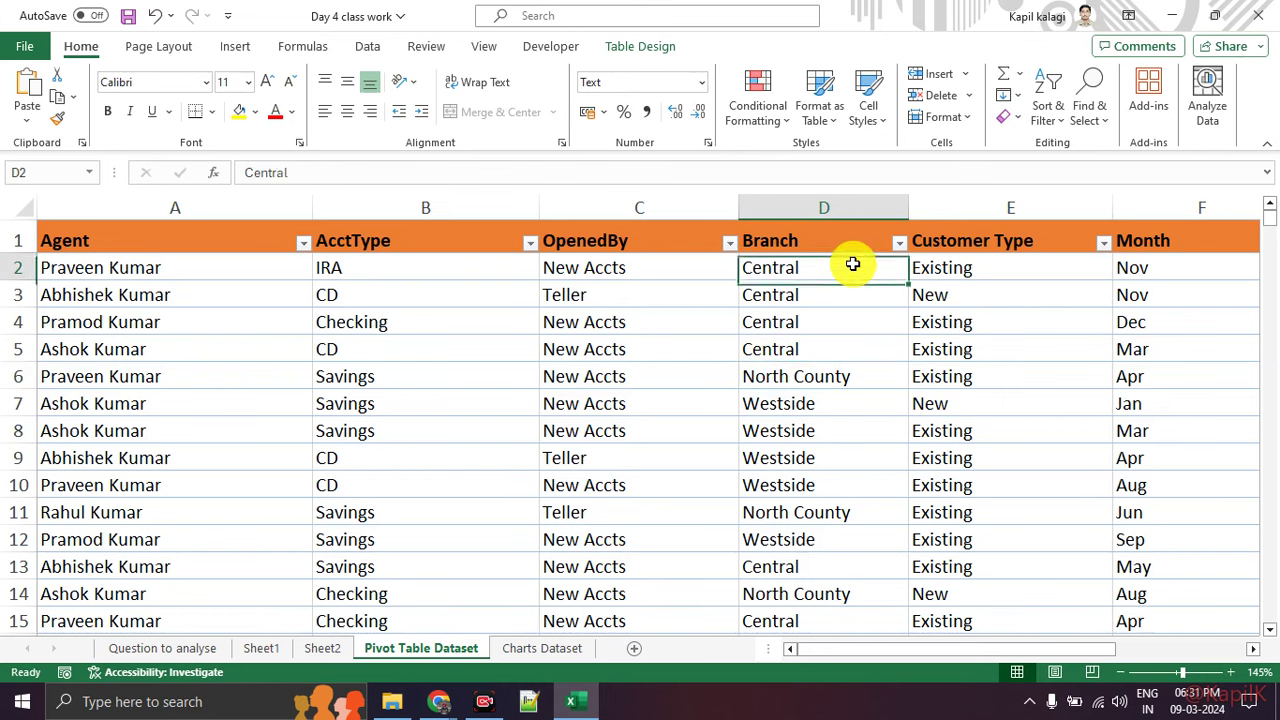
pyautogui.press('Down')
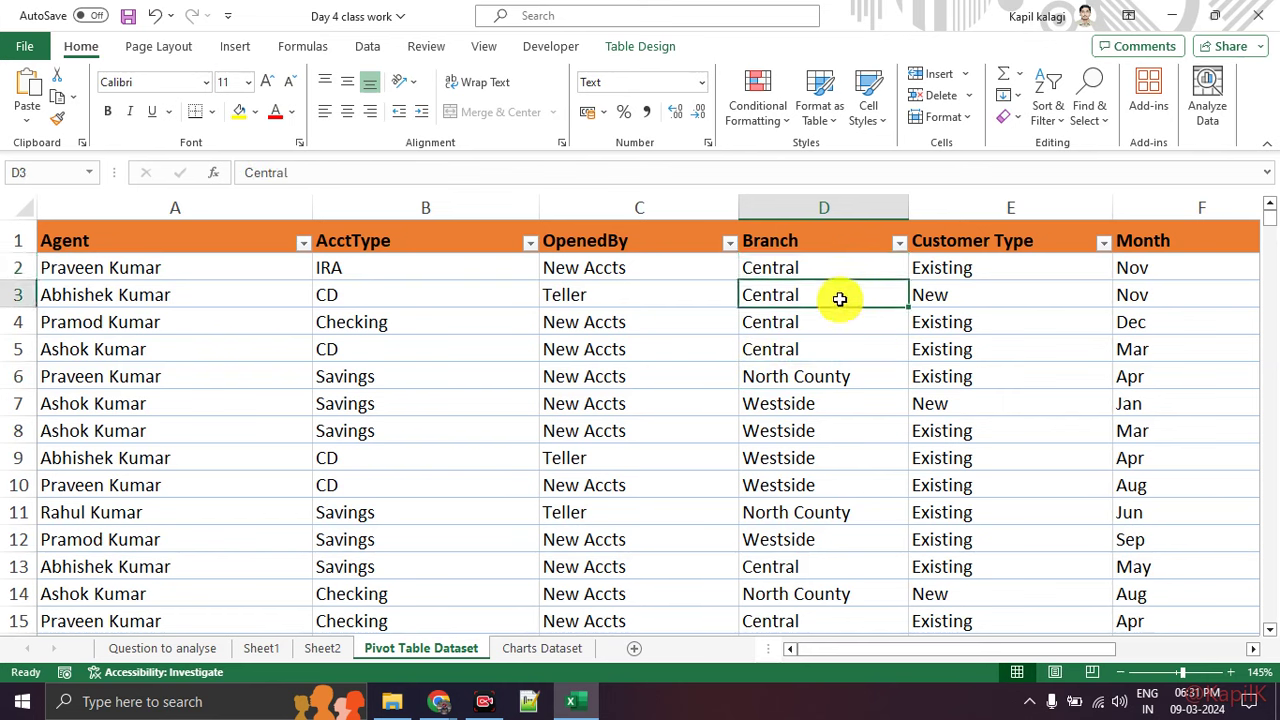
pyautogui.press('Down')
pyautogui.press('Down')
pyautogui.press('Down')
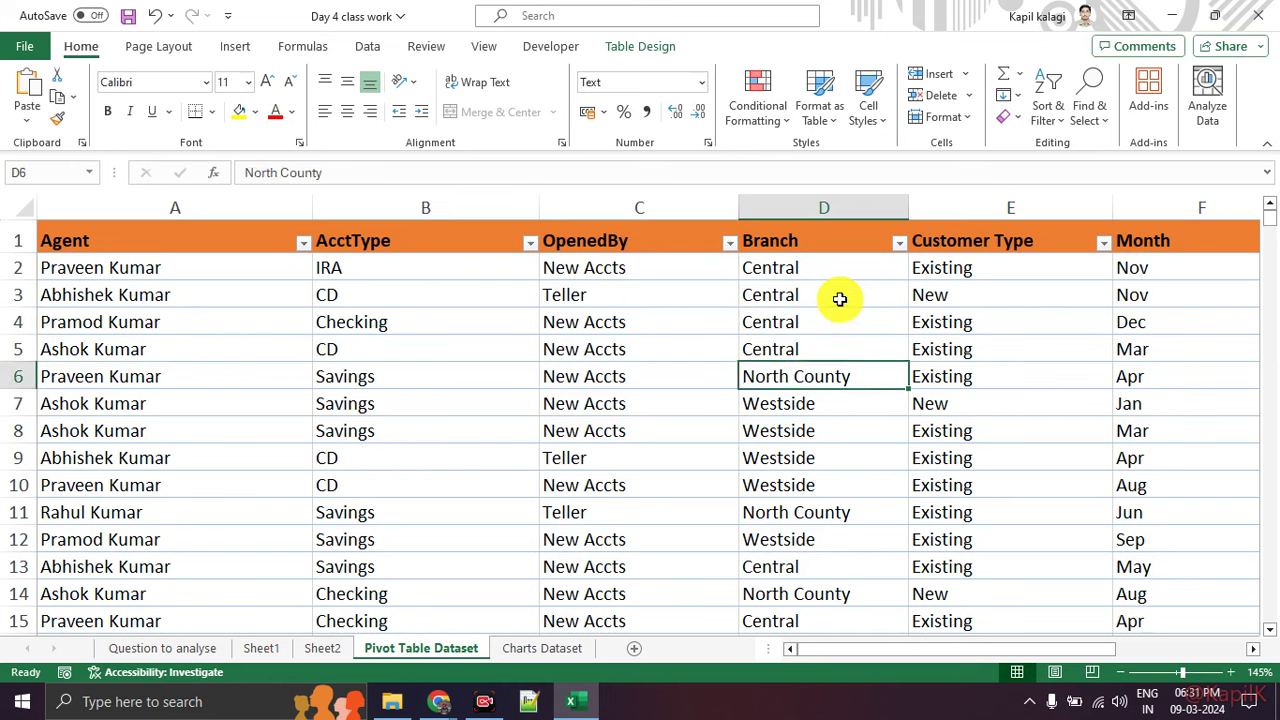
pyautogui.press('Down')
pyautogui.press('Down')
pyautogui.press('Down')
pyautogui.press('Down')
pyautogui.press('Up')
pyautogui.press('Up')
pyautogui.press('Up')
pyautogui.press('Down')
pyautogui.press('Down')
pyautogui.press('Down')
pyautogui.press('Down')
pyautogui.press('Down')
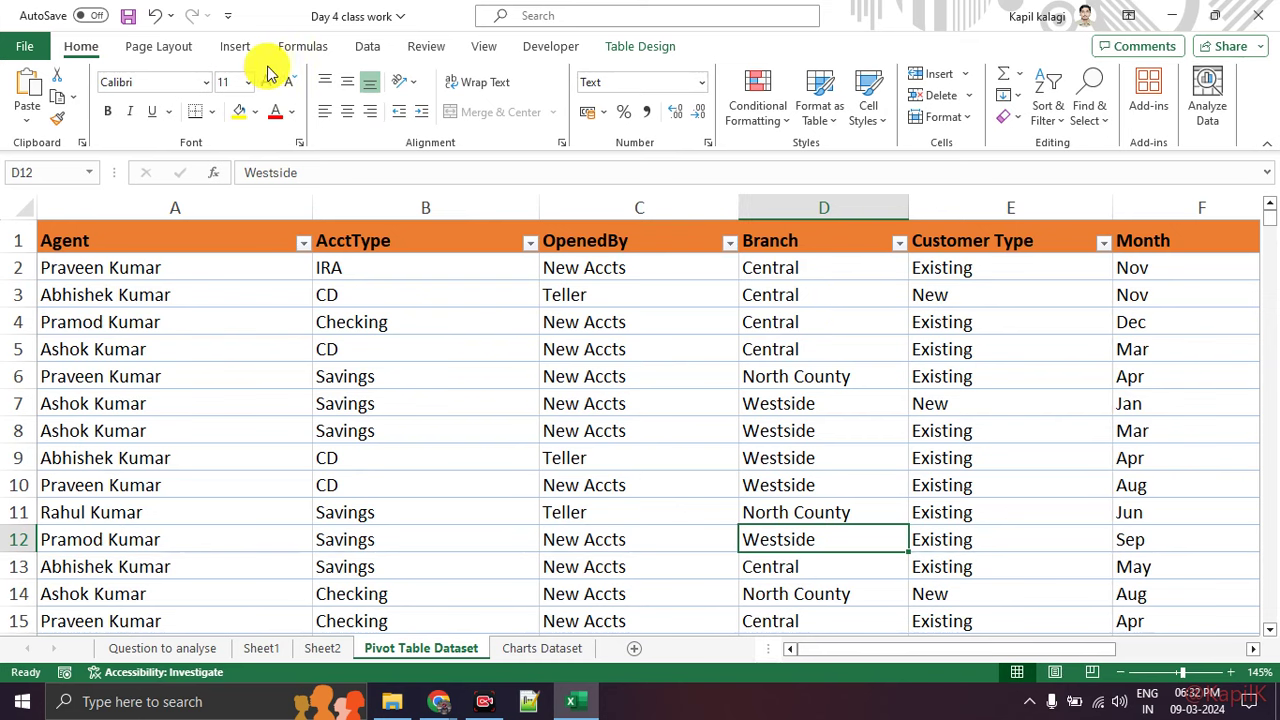
# Step: Insert a PivotTable from Bank_Data on a new worksheet, then switch to the Google Meet call
pyautogui.click(236, 47)
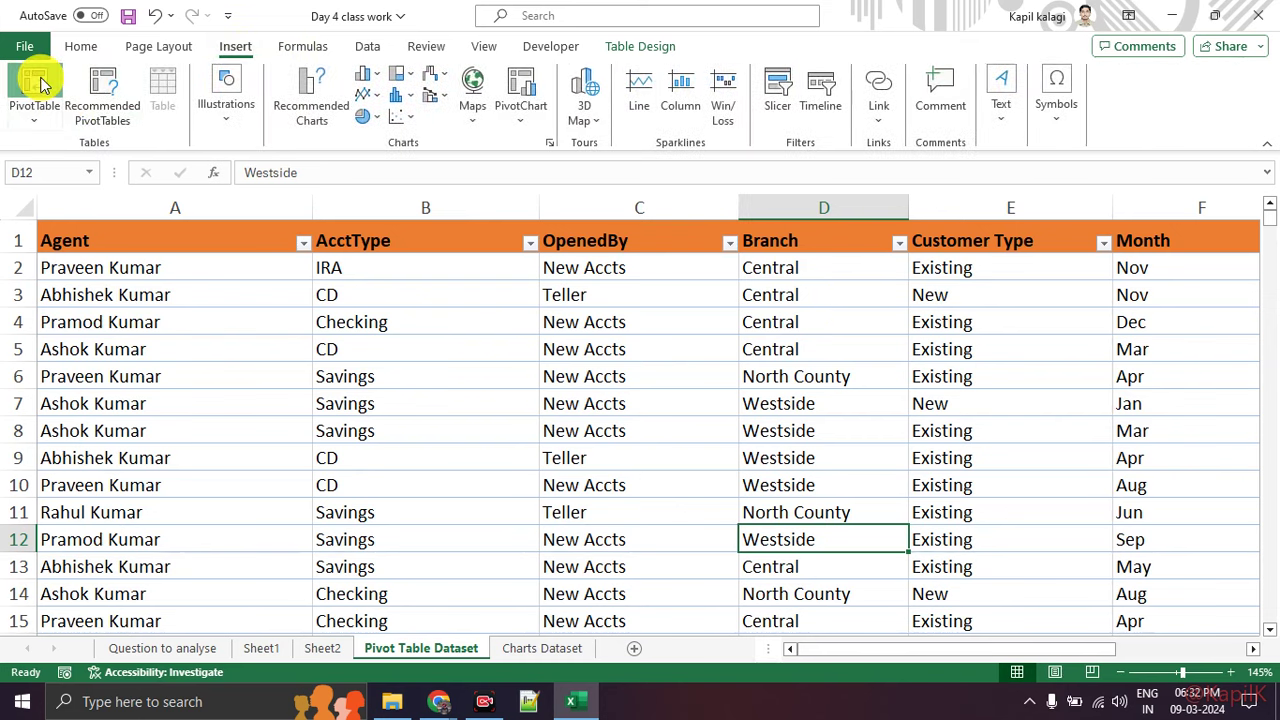
pyautogui.click(34, 86)
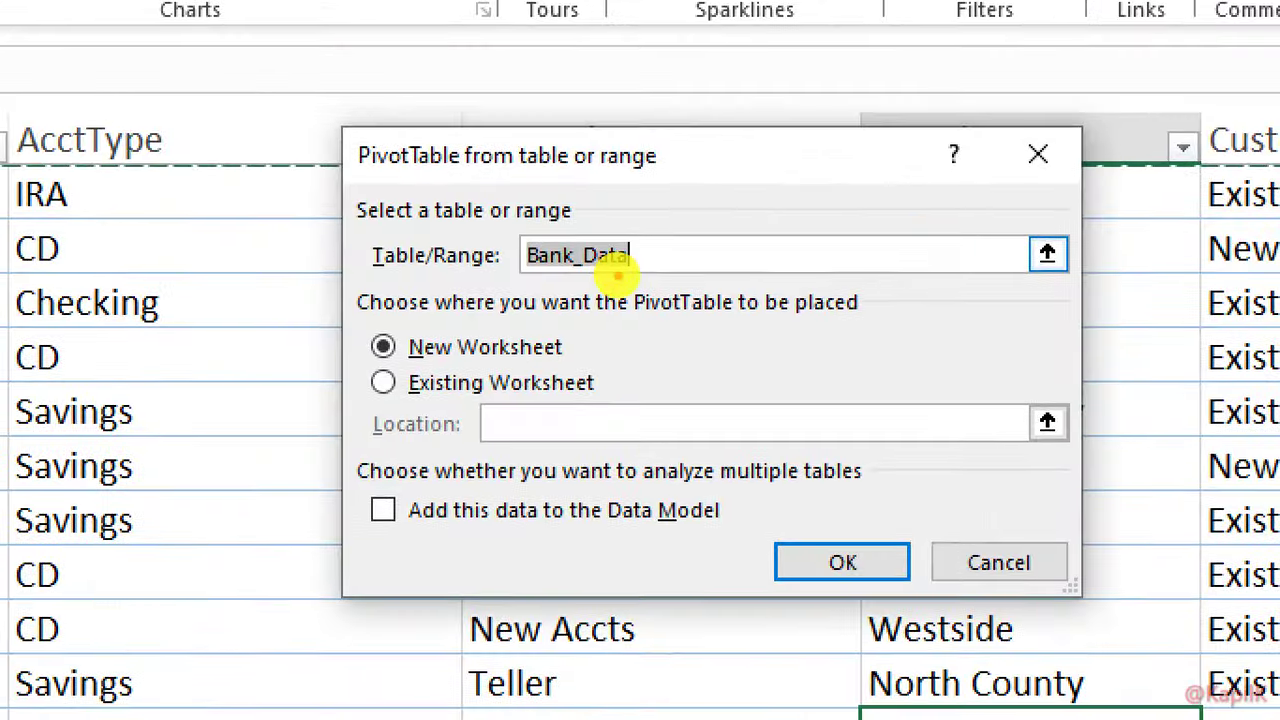
pyautogui.moveTo(350, 366); pyautogui.dragTo(595, 362)
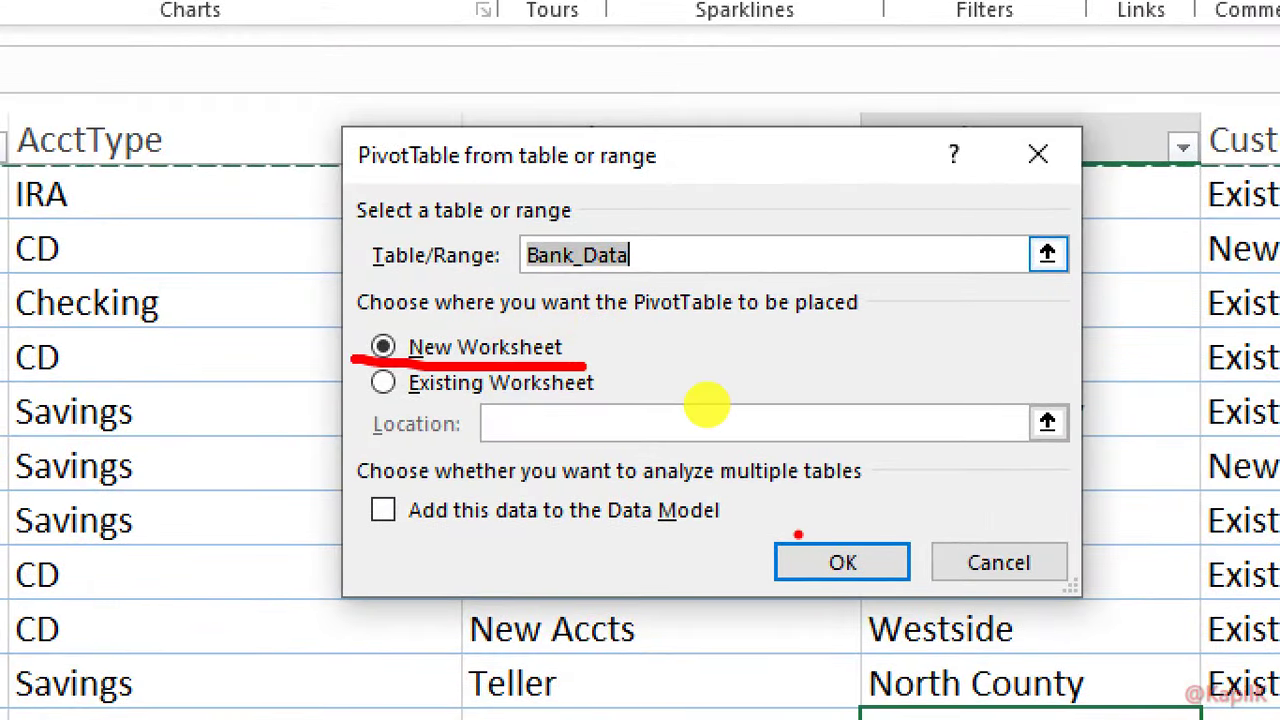
pyautogui.click(713, 418)
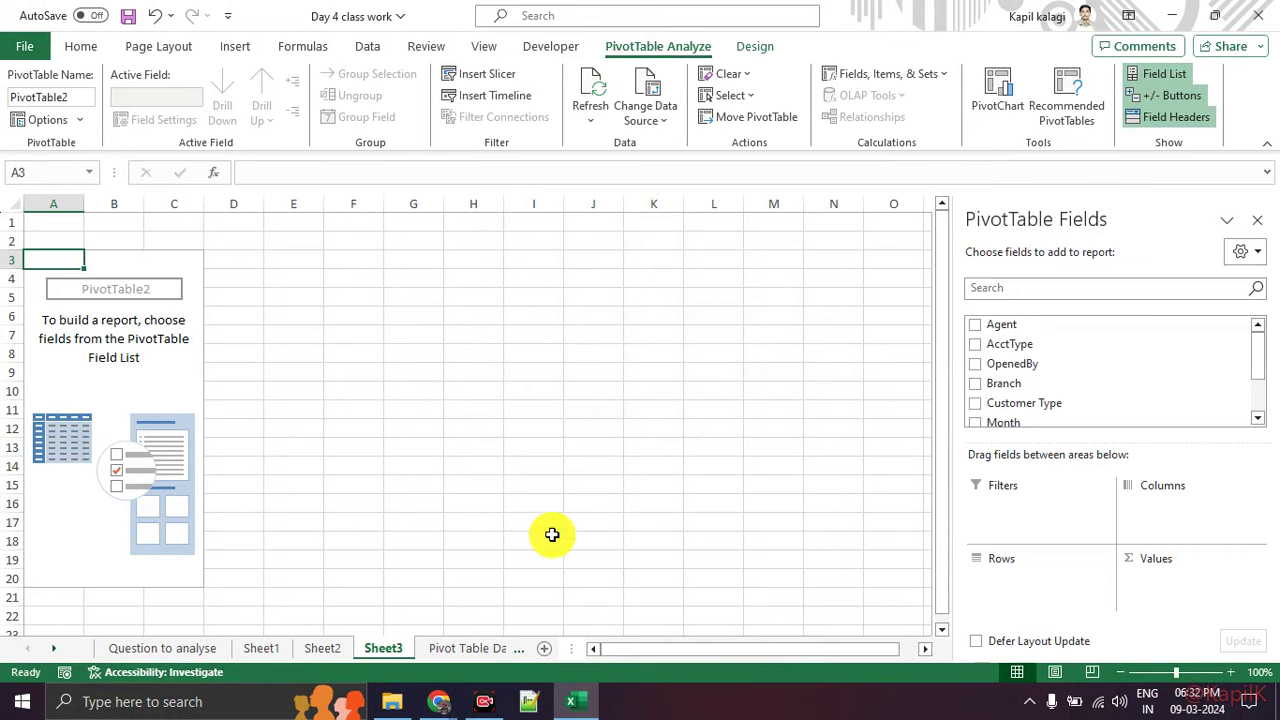
pyautogui.moveTo(438, 702)
pyautogui.click(393, 655)
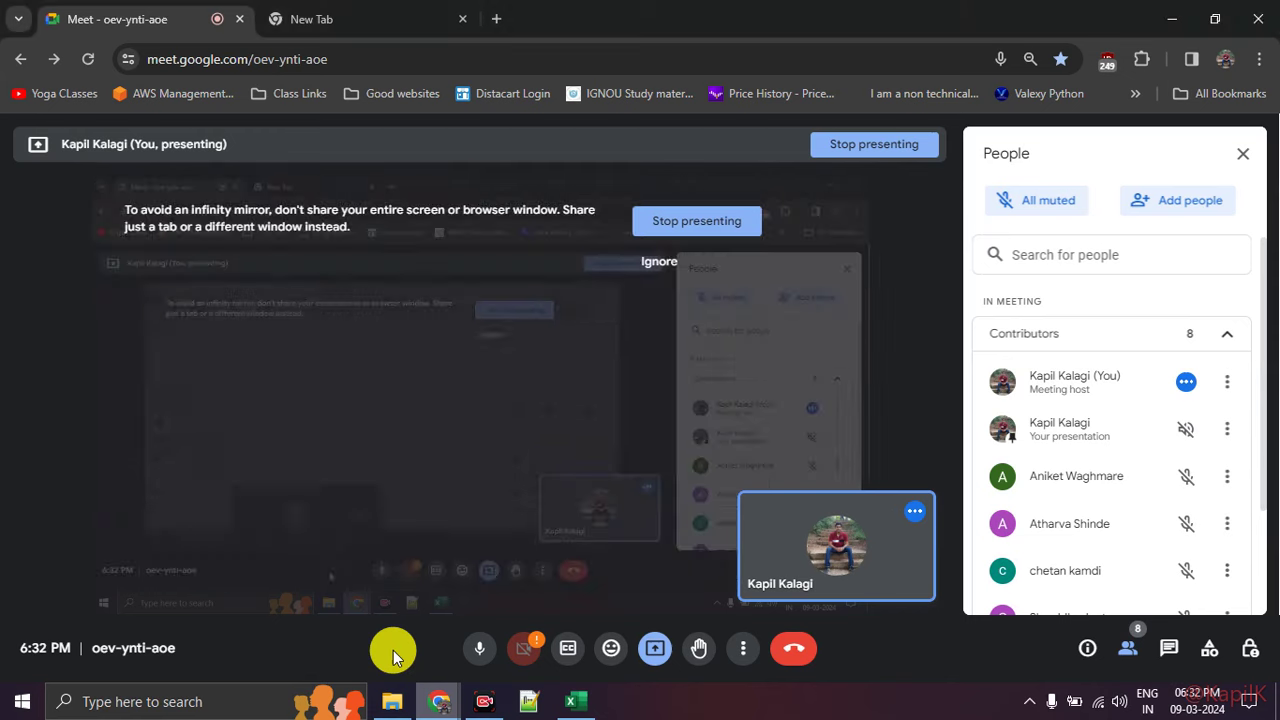
# Step: Mute and unmute the Meet microphone, dismiss the reminder, and Alt+Tab back to Excel
pyautogui.click(476, 652)
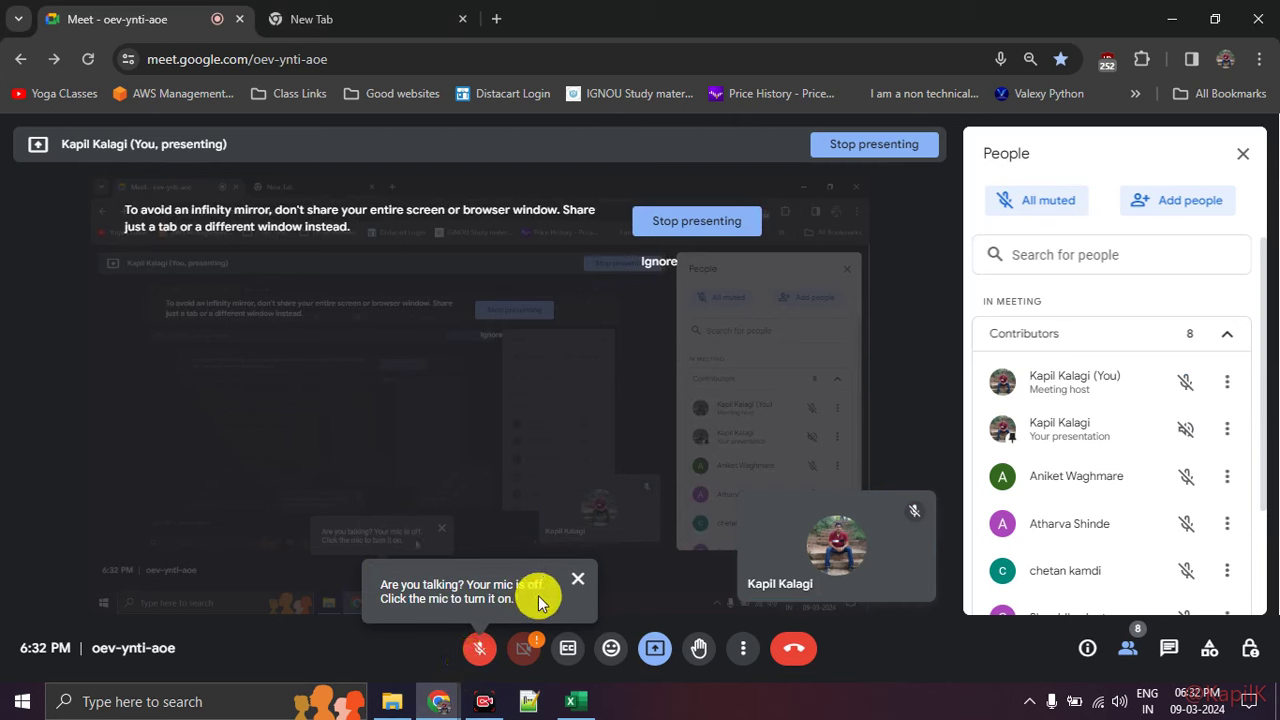
pyautogui.click(582, 576)
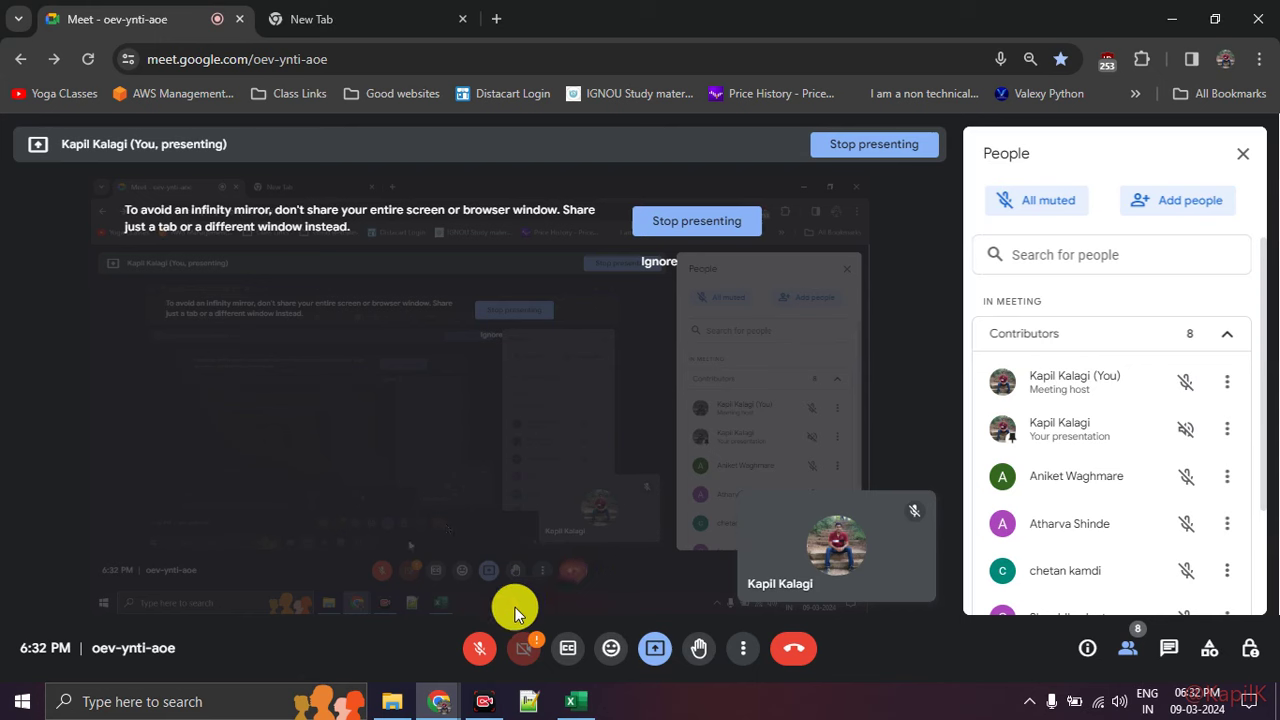
pyautogui.click(471, 658)
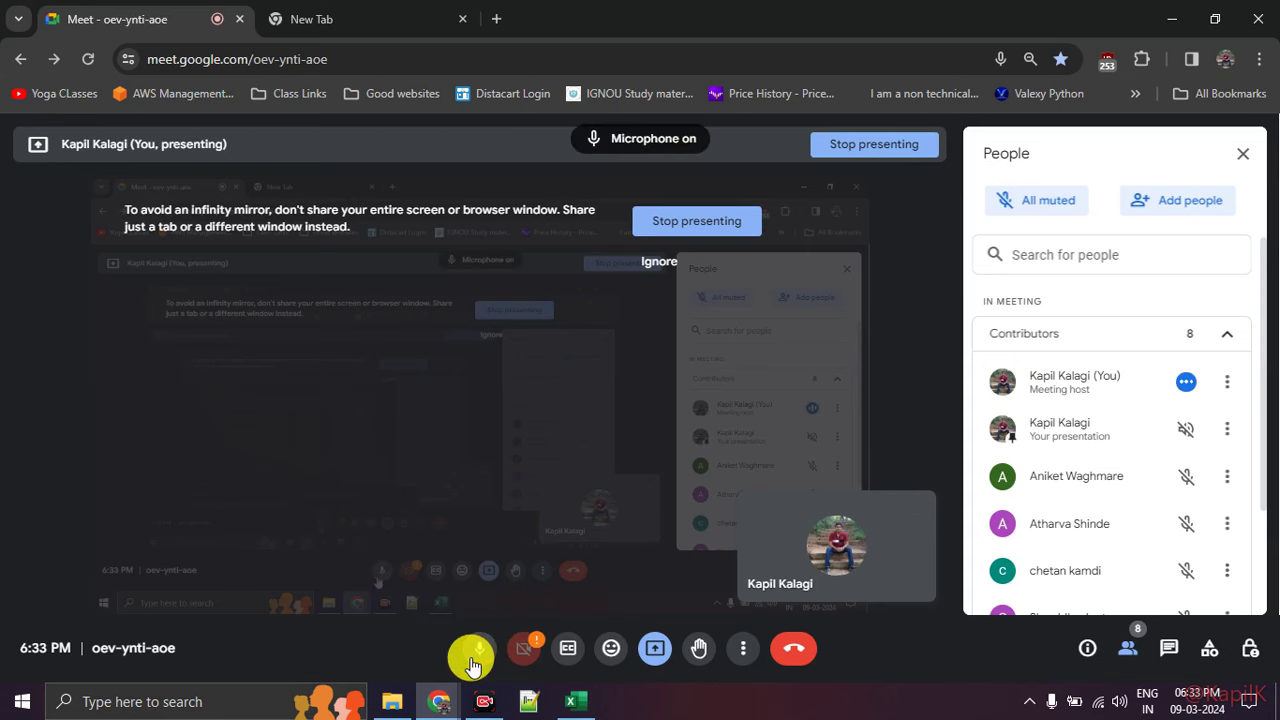
pyautogui.hotkey('alt', 'Tab')
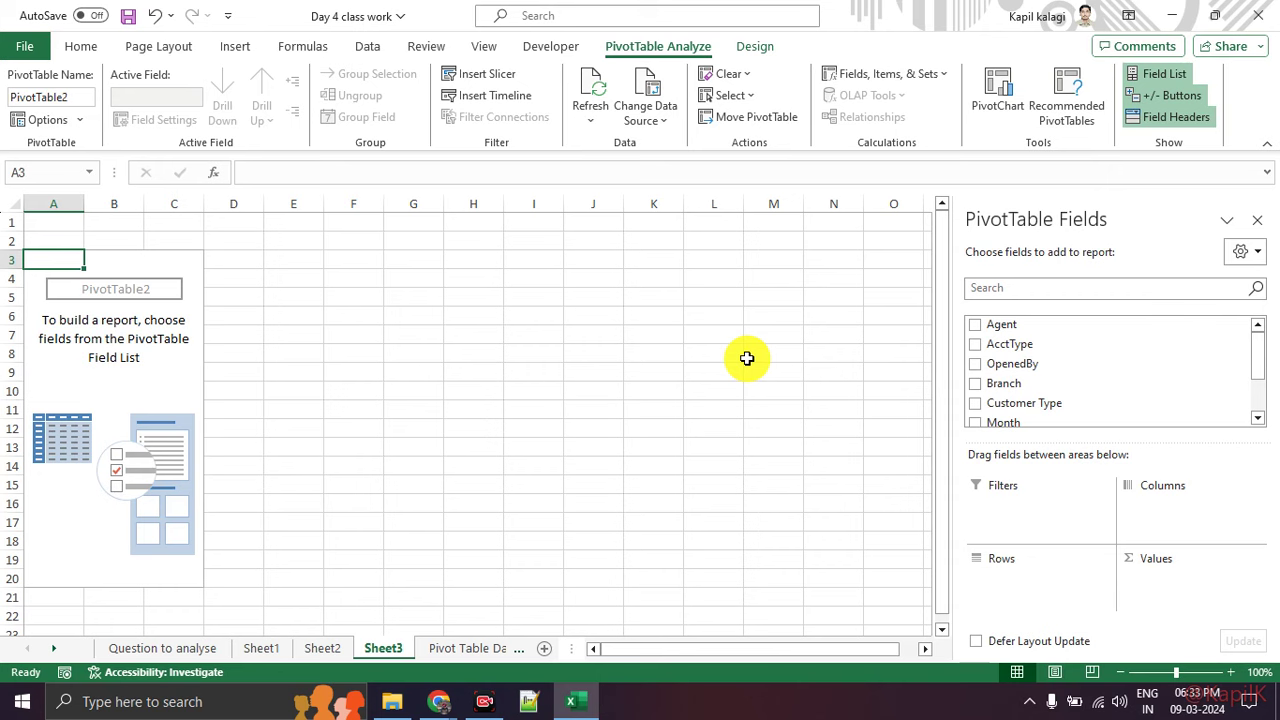
# Step: Put Branch in the pivot Rows and AcctType in Values as a count
pyautogui.click(975, 384)
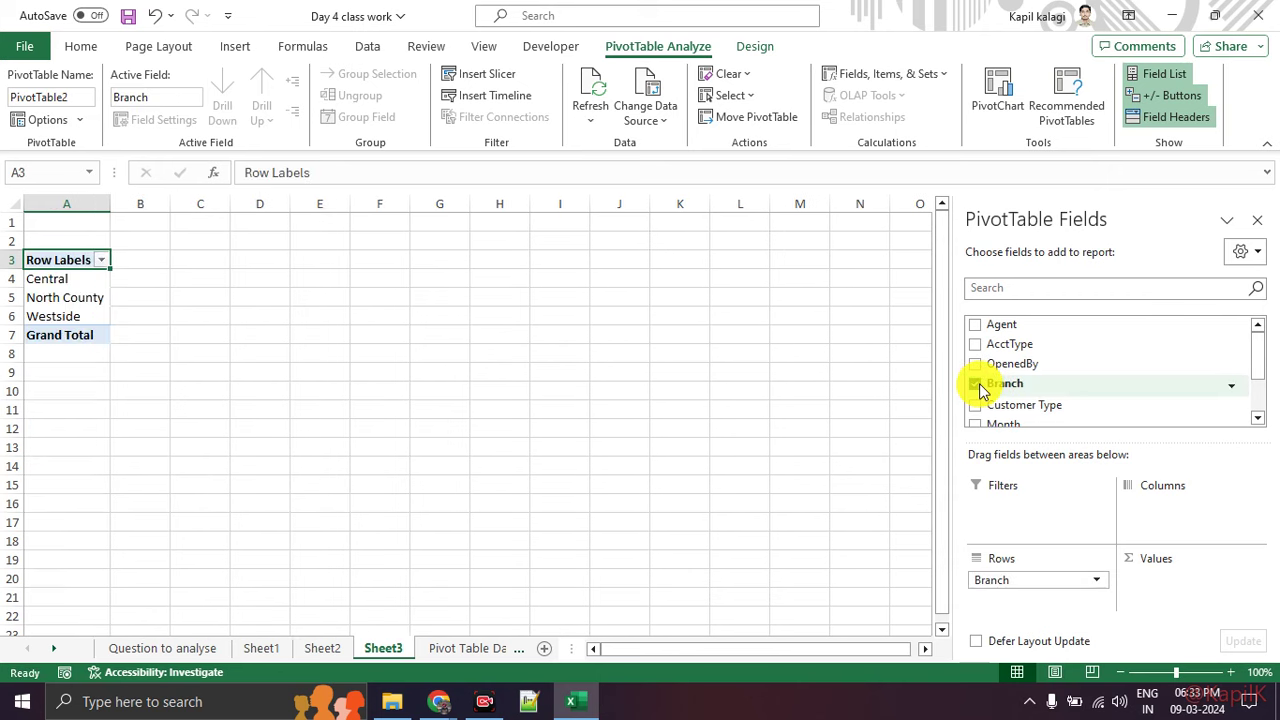
pyautogui.click(975, 384)
pyautogui.moveTo(1037, 383)
pyautogui.mouseDown()
pyautogui.moveTo(1055, 580)
pyautogui.moveTo(1170, 588)
pyautogui.moveTo(1064, 575)
pyautogui.mouseUp()
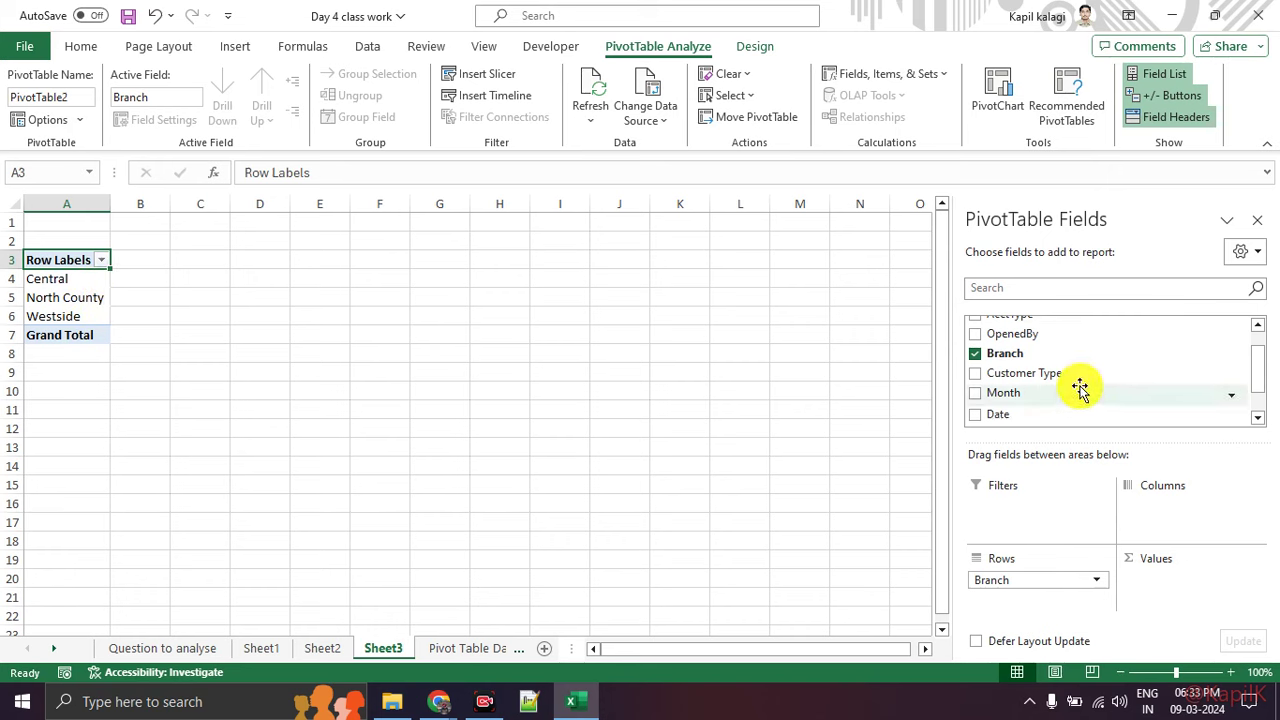
pyautogui.scroll(2, 1080, 388)
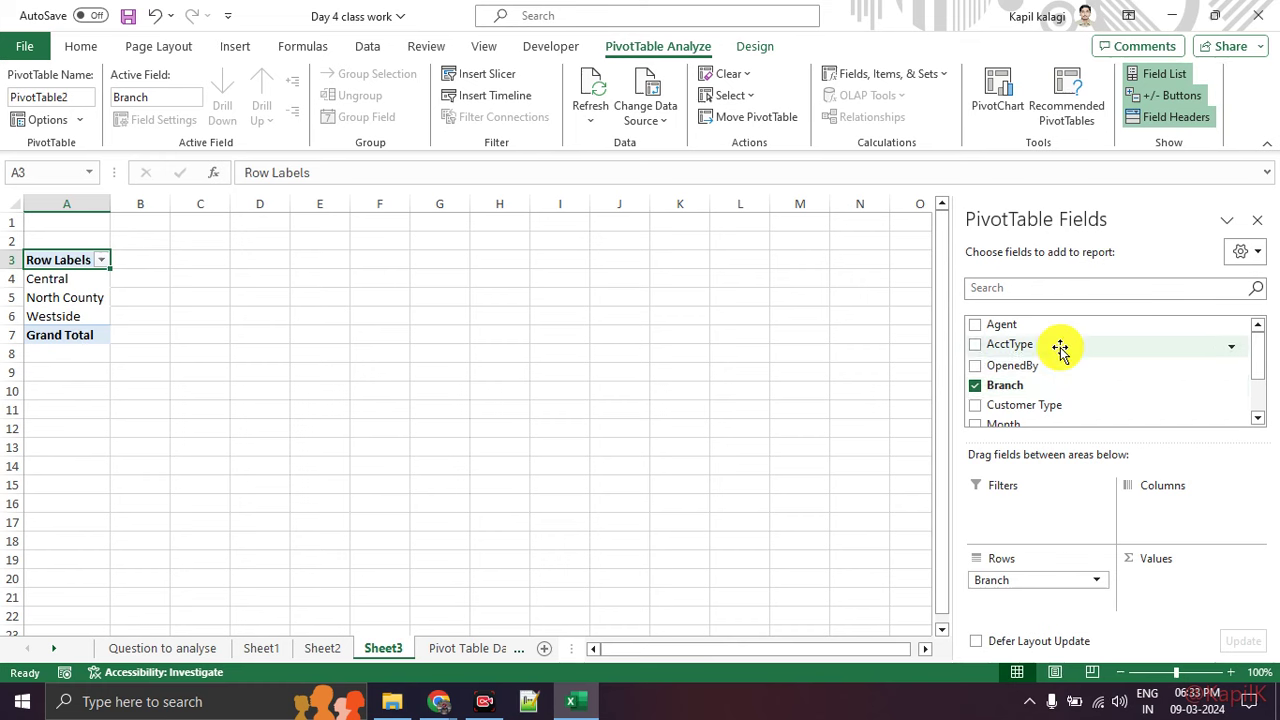
pyautogui.moveTo(1060, 348); pyautogui.dragTo(1104, 424)
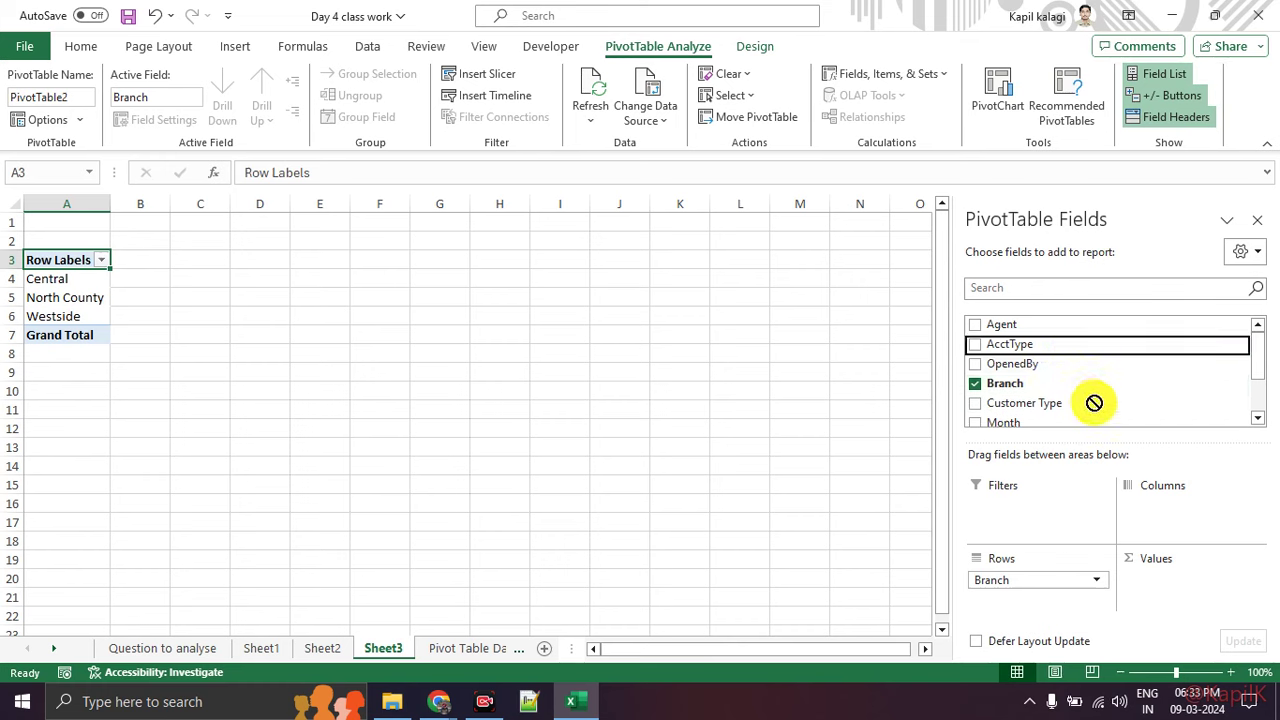
pyautogui.moveTo(1104, 424)
pyautogui.mouseDown()
pyautogui.moveTo(1146, 494)
pyautogui.moveTo(1168, 580)
pyautogui.mouseUp()
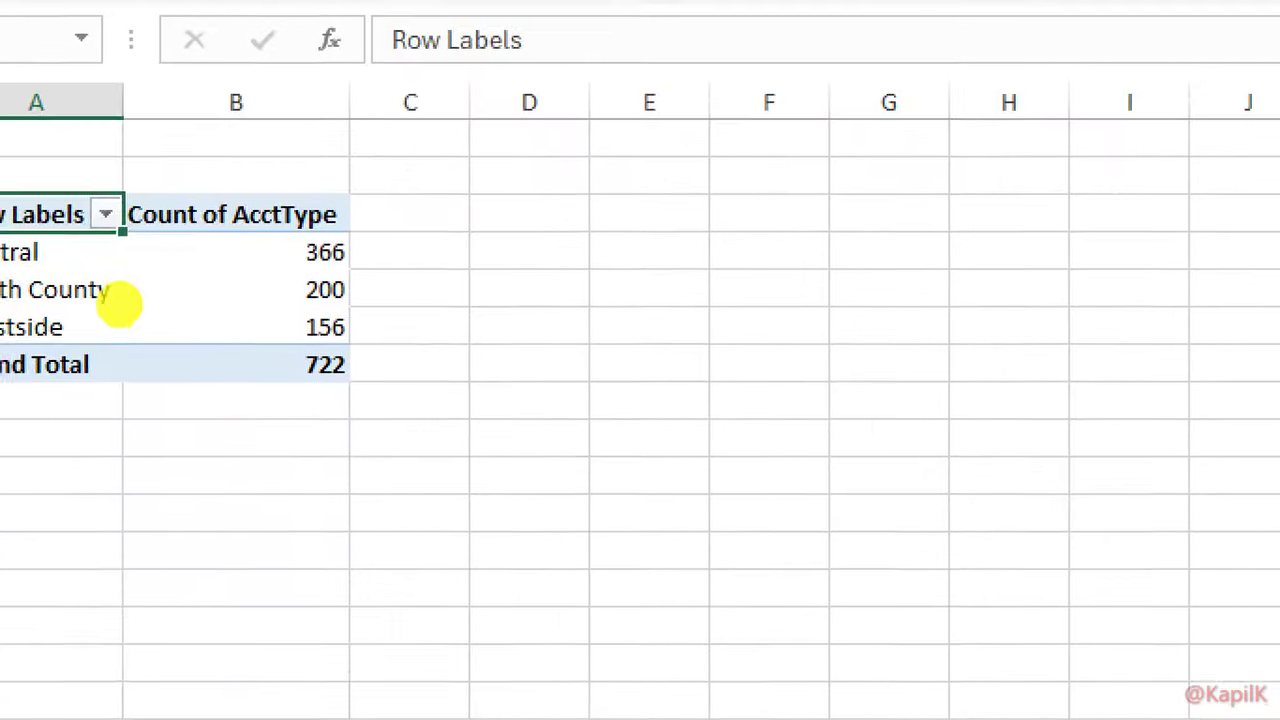
# Step: Underline Central 366, North County 200 and Westside 156 in the pivot
pyautogui.moveTo(52, 268); pyautogui.dragTo(145, 268)
pyautogui.moveTo(380, 268); pyautogui.dragTo(452, 270)
pyautogui.moveTo(52, 313); pyautogui.dragTo(208, 313)
pyautogui.moveTo(380, 311); pyautogui.dragTo(483, 314)
pyautogui.moveTo(52, 346); pyautogui.dragTo(162, 343)
pyautogui.moveTo(378, 350); pyautogui.dragTo(480, 352)
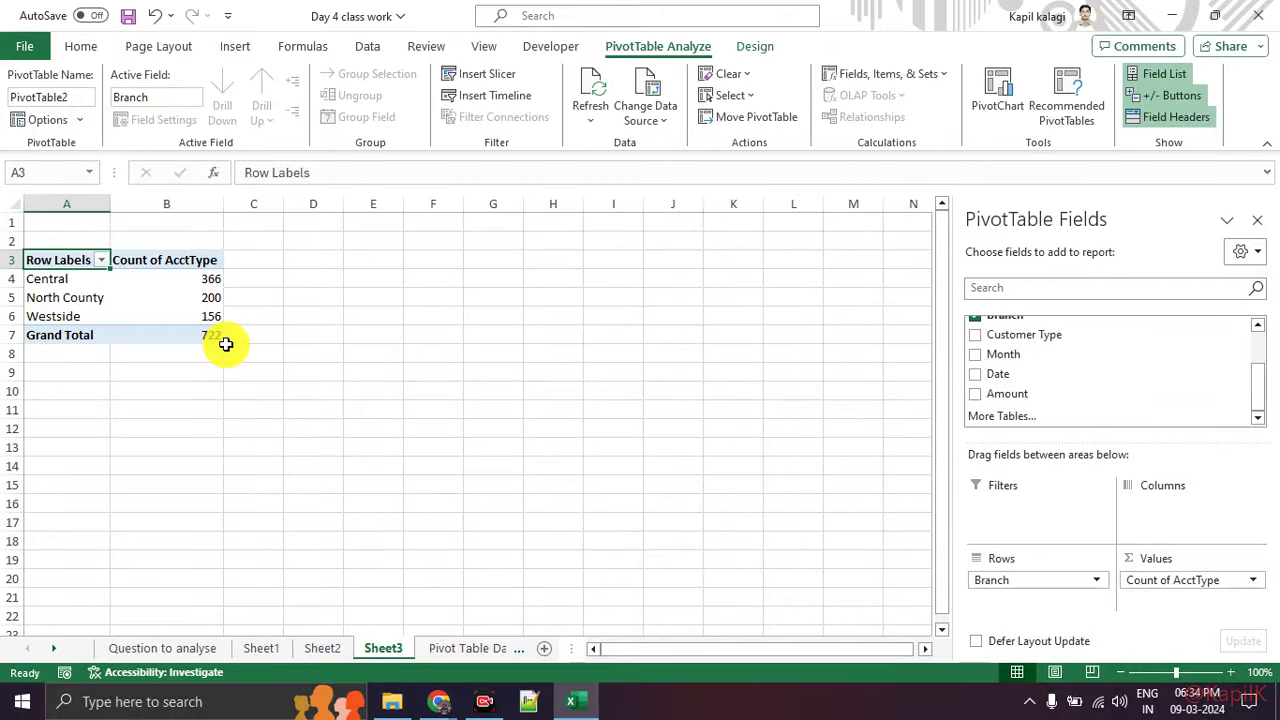
# Step: Add AcctType to Columns, then OpenedBy beneath it to split into New Accts and Teller
pyautogui.scroll(1, 1000, 360)
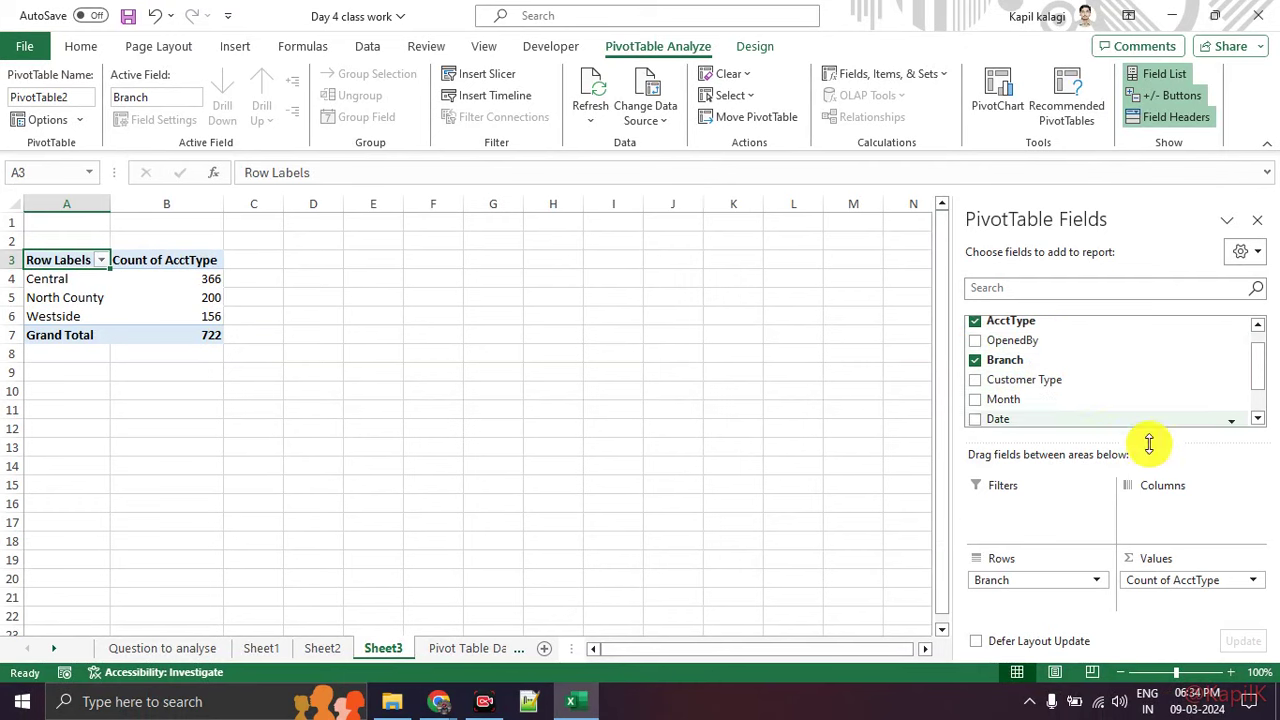
pyautogui.moveTo(1030, 340)
pyautogui.mouseDown()
pyautogui.moveTo(1203, 515)
pyautogui.moveTo(880, 486)
pyautogui.mouseUp()
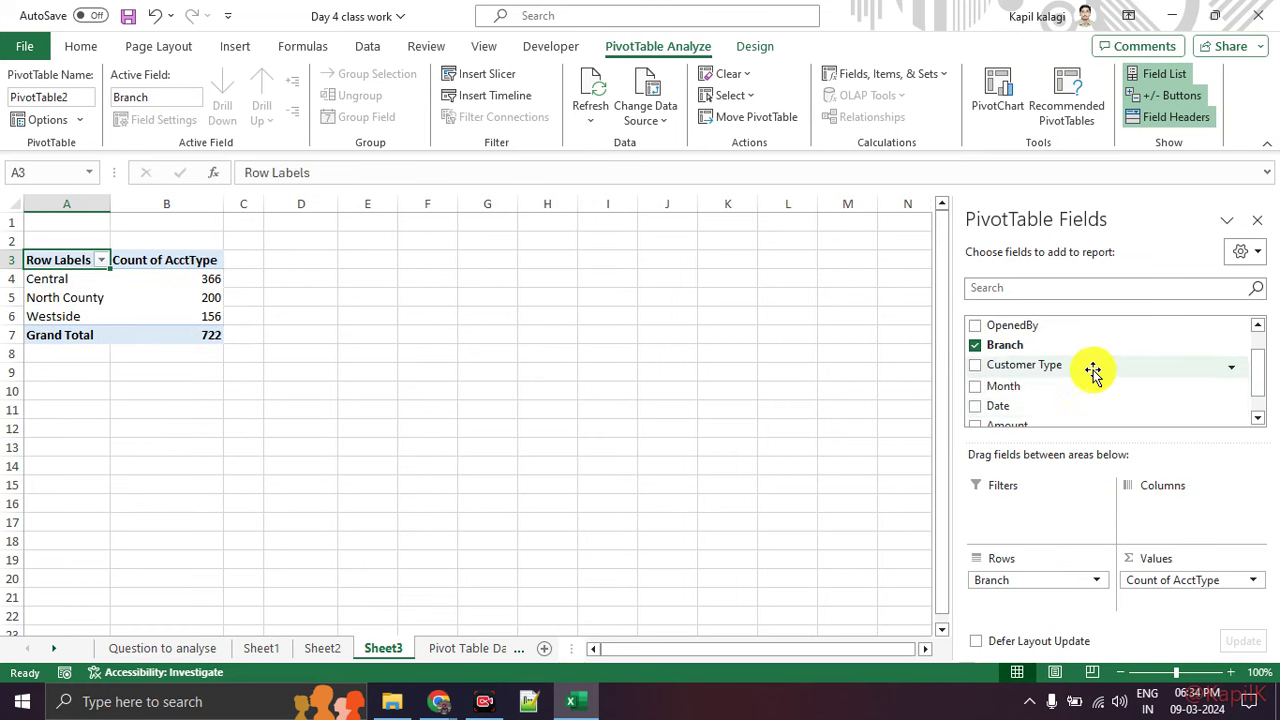
pyautogui.scroll(1, 1093, 372)
pyautogui.moveTo(1080, 345); pyautogui.dragTo(1170, 512)
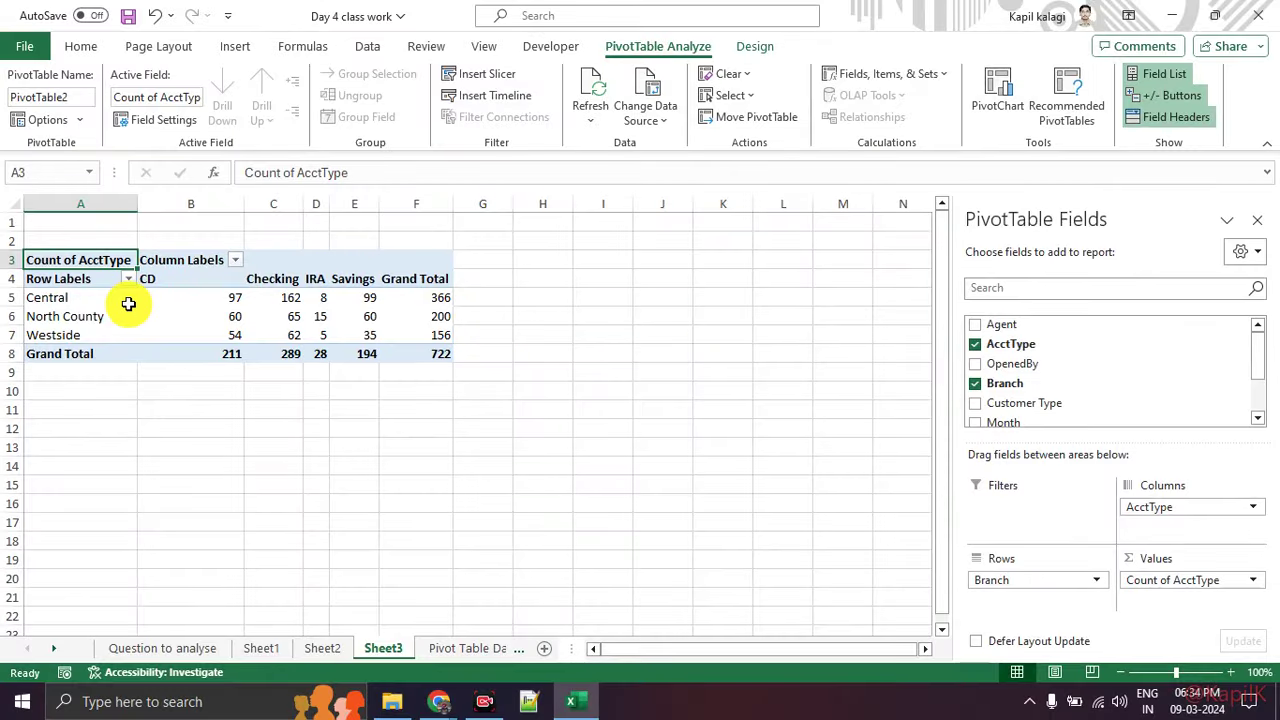
pyautogui.moveTo(1012, 325)
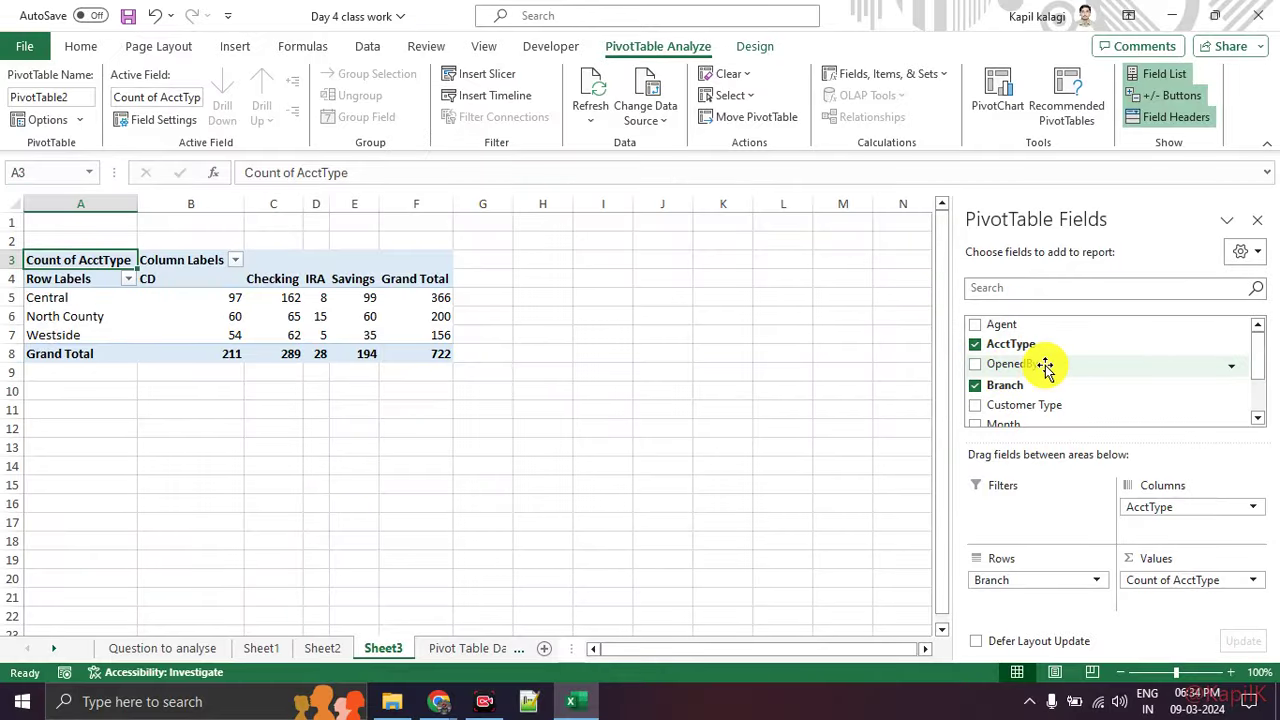
pyautogui.moveTo(1040, 365); pyautogui.dragTo(1185, 530)
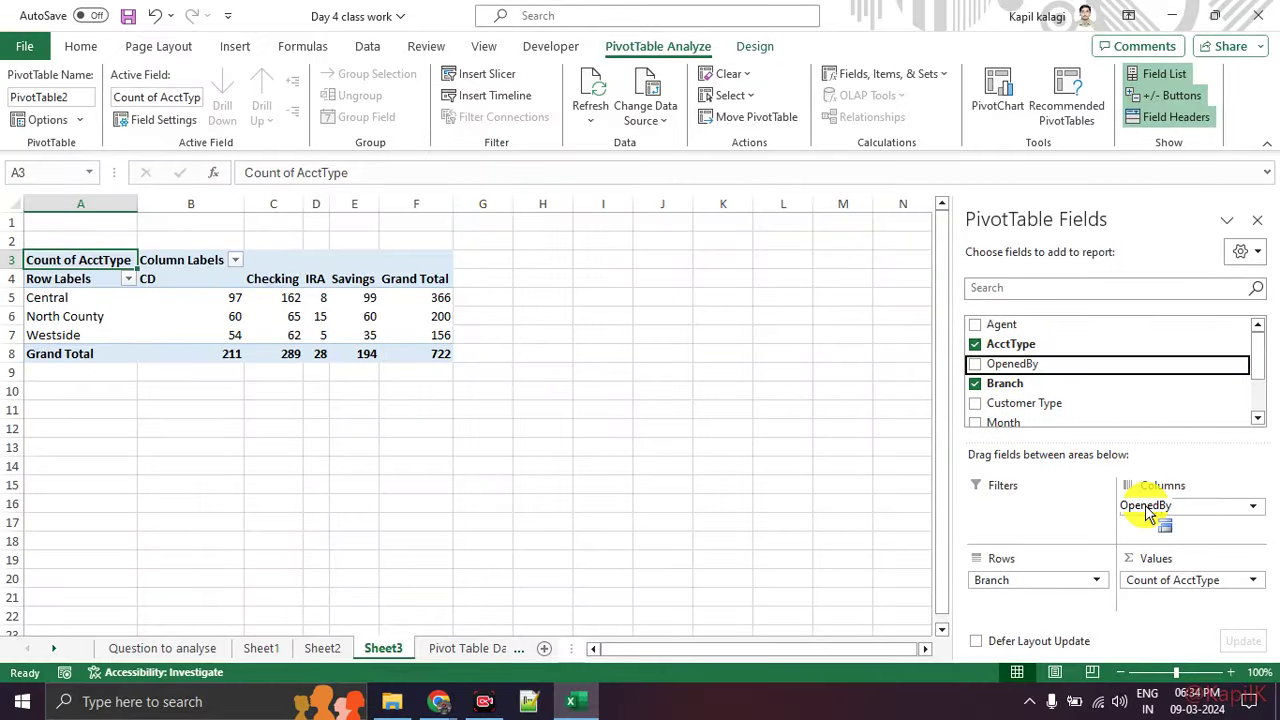
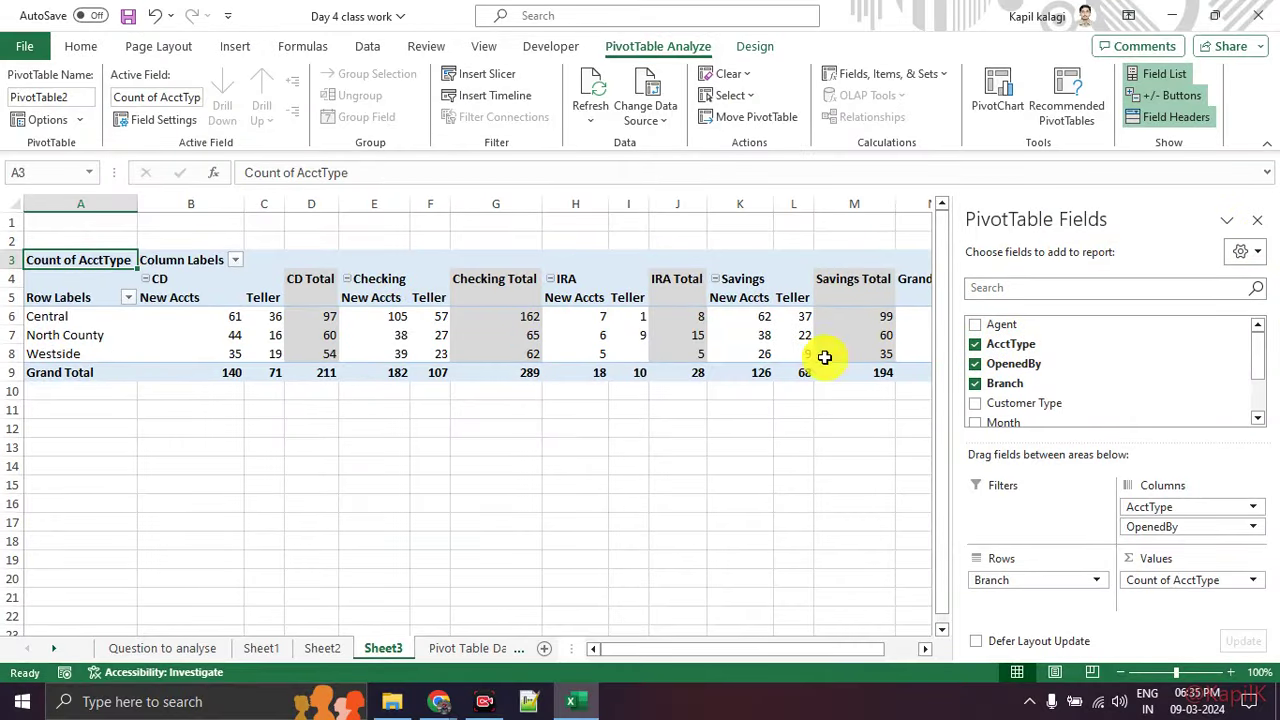
# Step: Reselect a cell in the AcctType-by-Branch pivot and bring up its PivotTable Design options
pyautogui.click(712, 428)
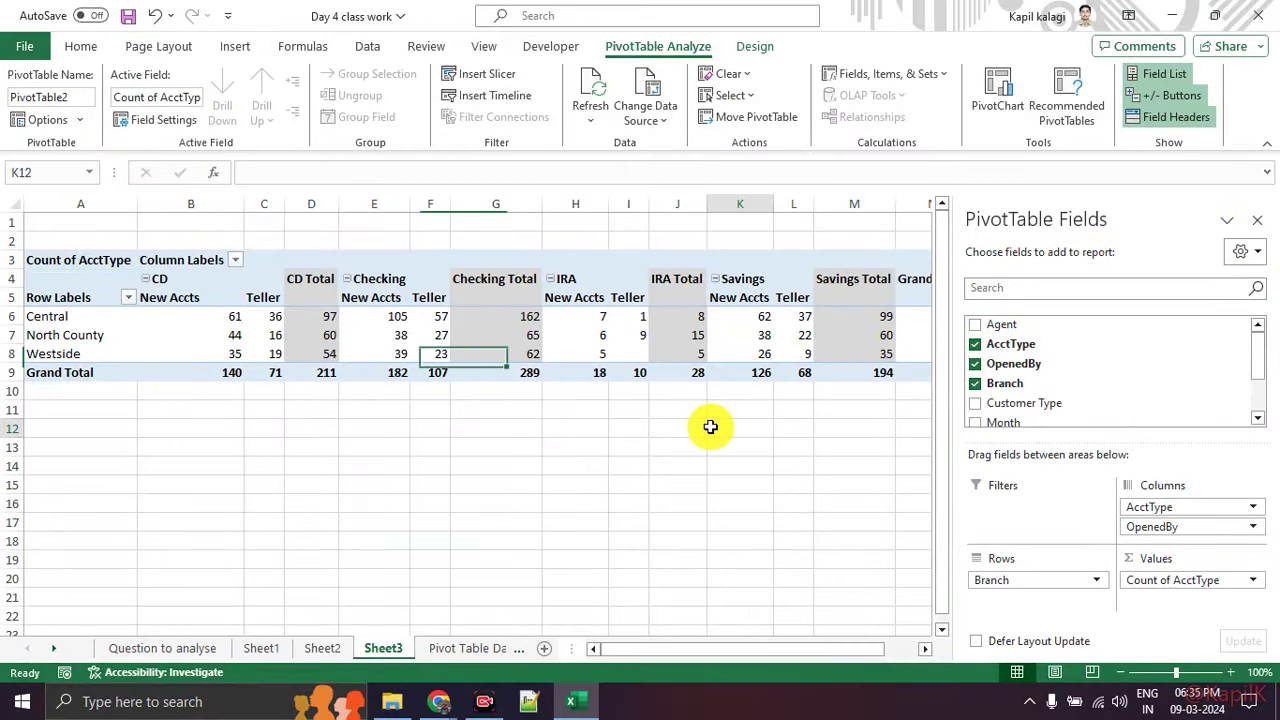
pyautogui.click(760, 266)
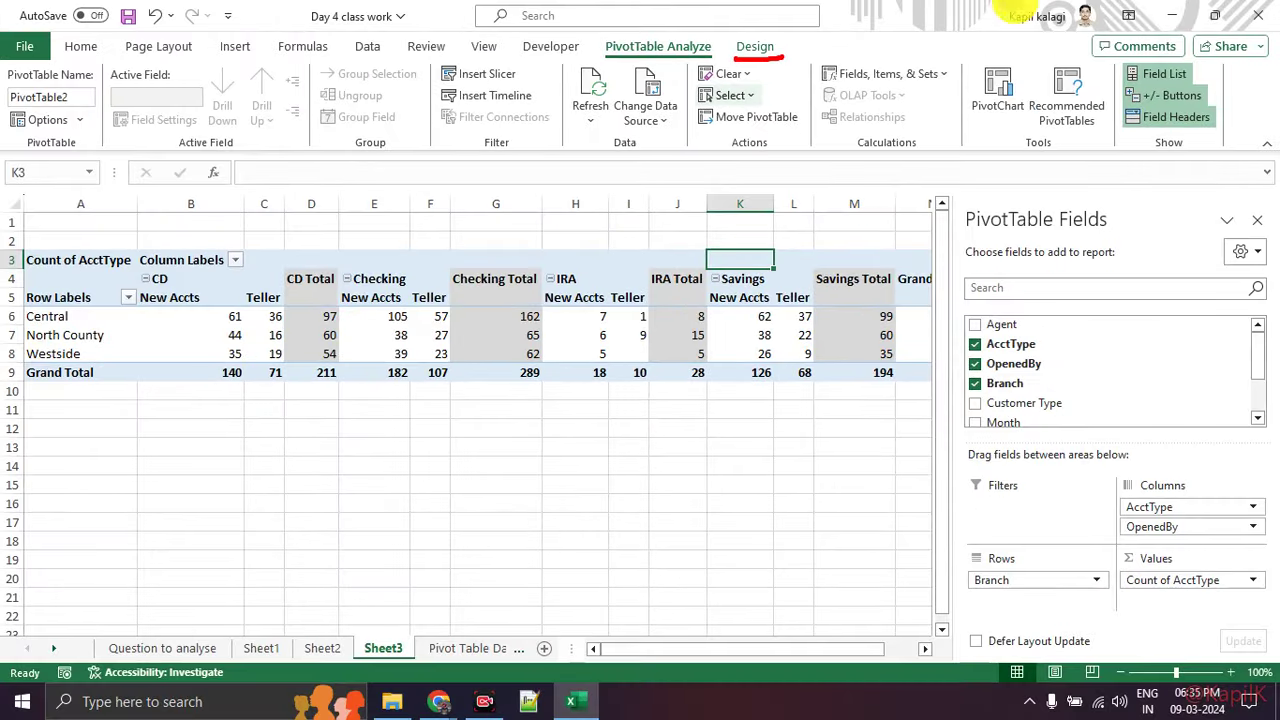
pyautogui.click(765, 47)
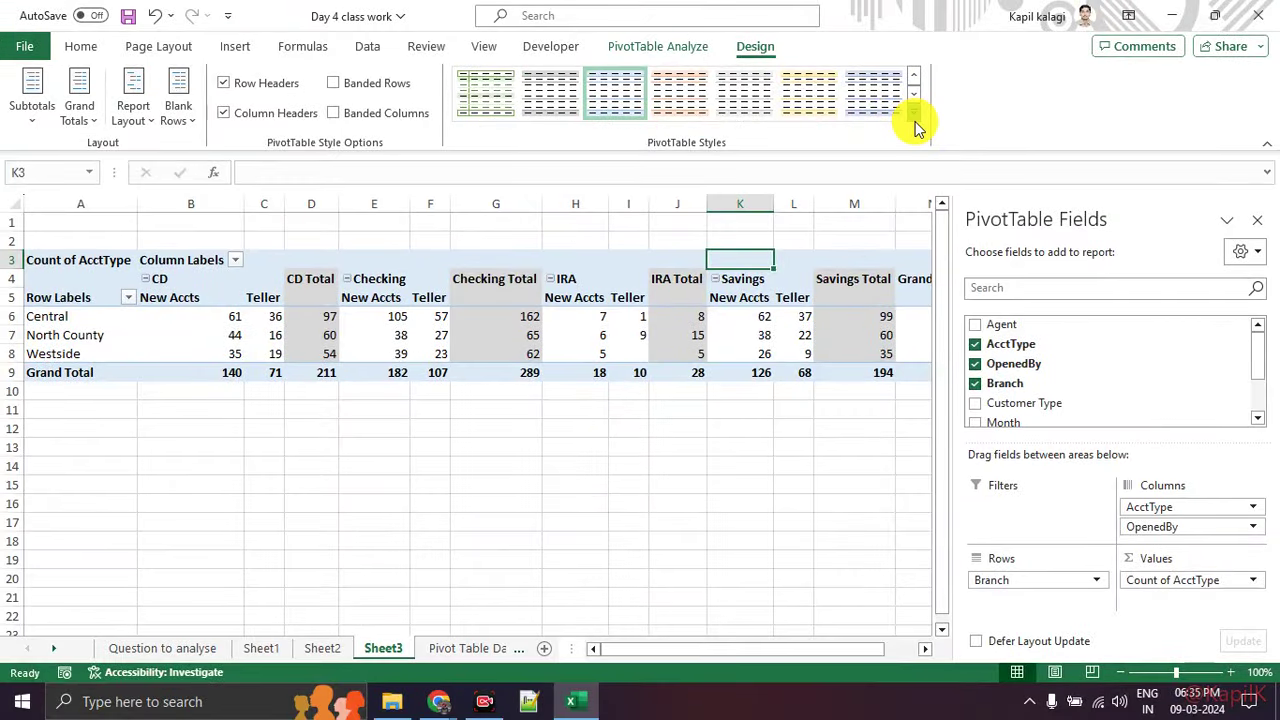
# Step: Preview the orange and gray pivot styles, close the field list, and apply the blue style
pyautogui.click(914, 118)
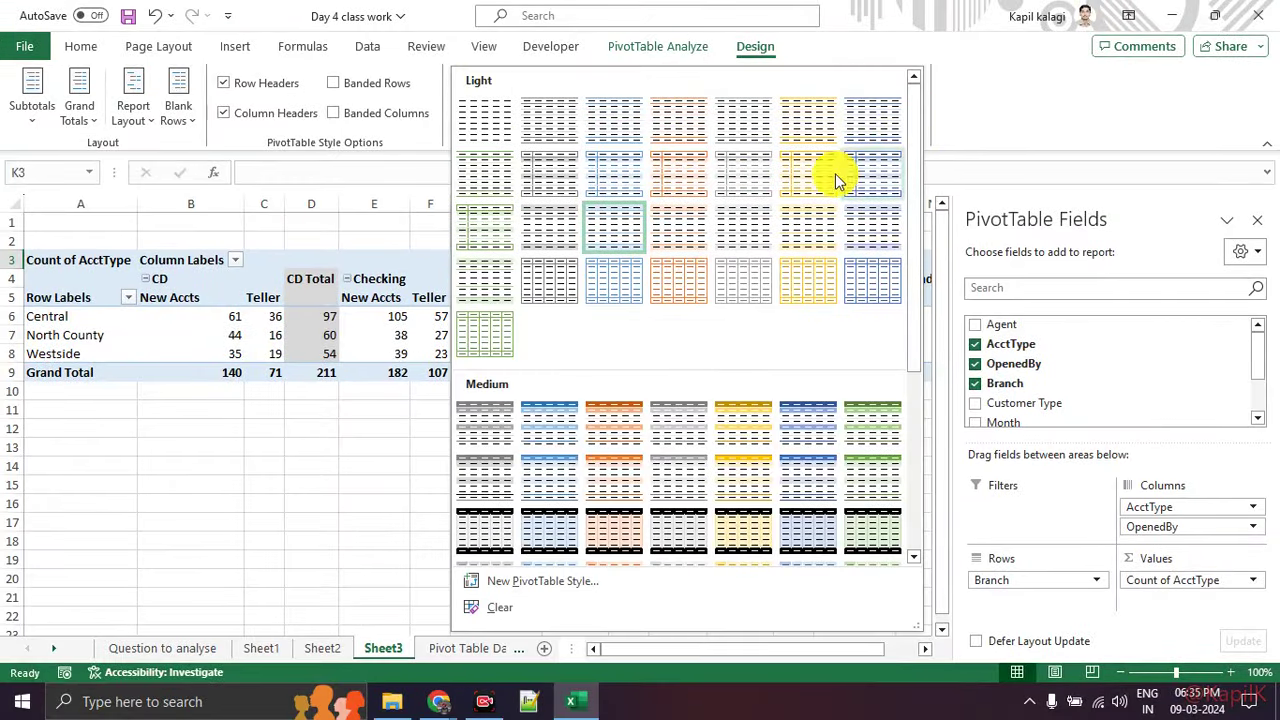
pyautogui.click(618, 440)
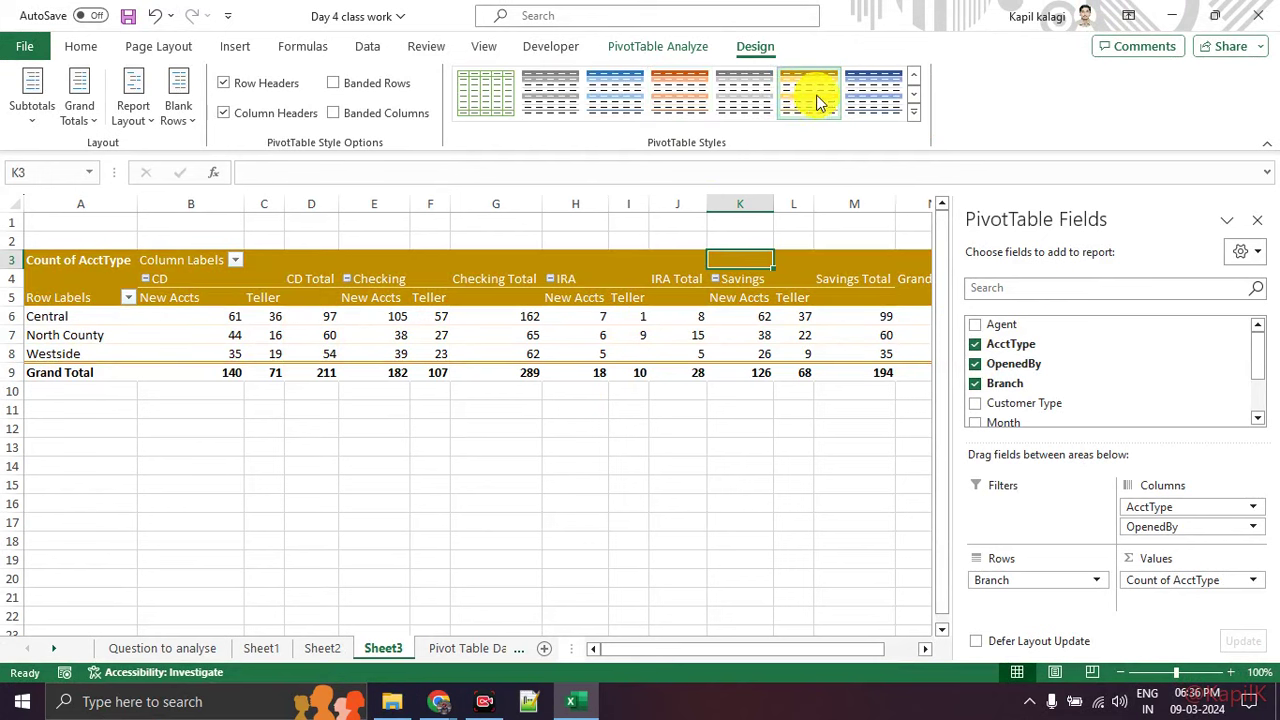
pyautogui.click(563, 91)
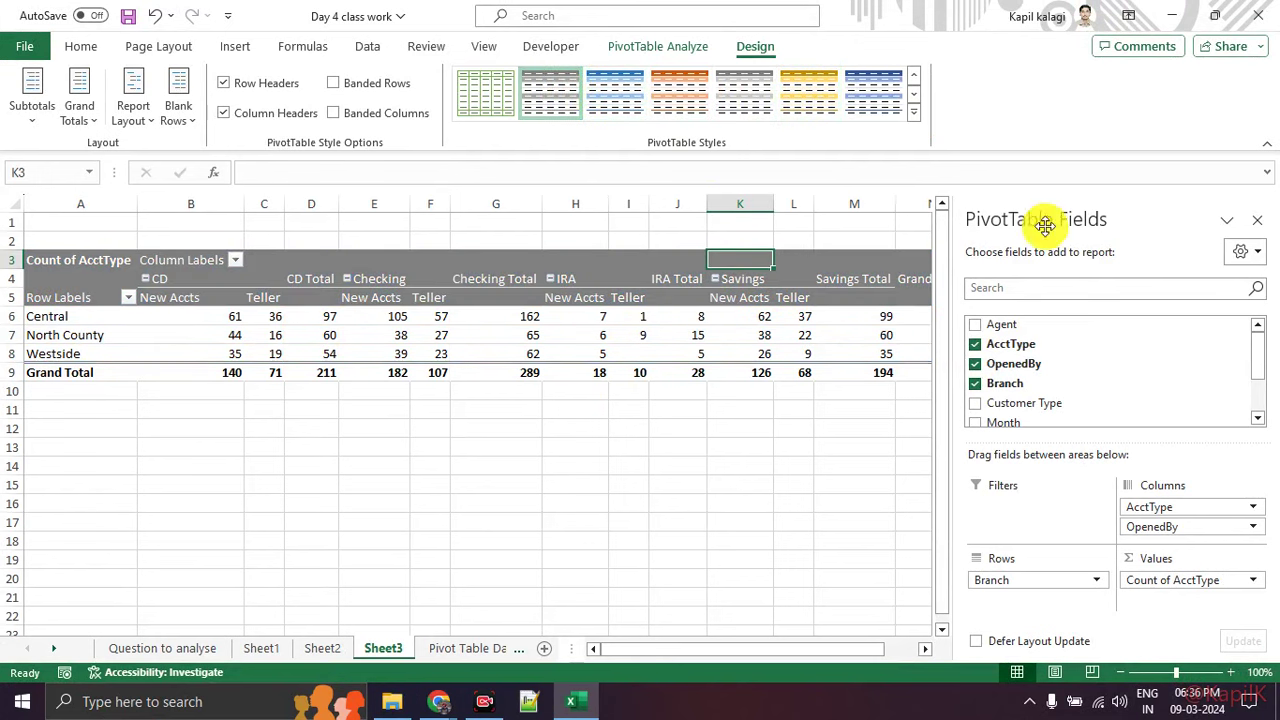
pyautogui.click(1257, 221)
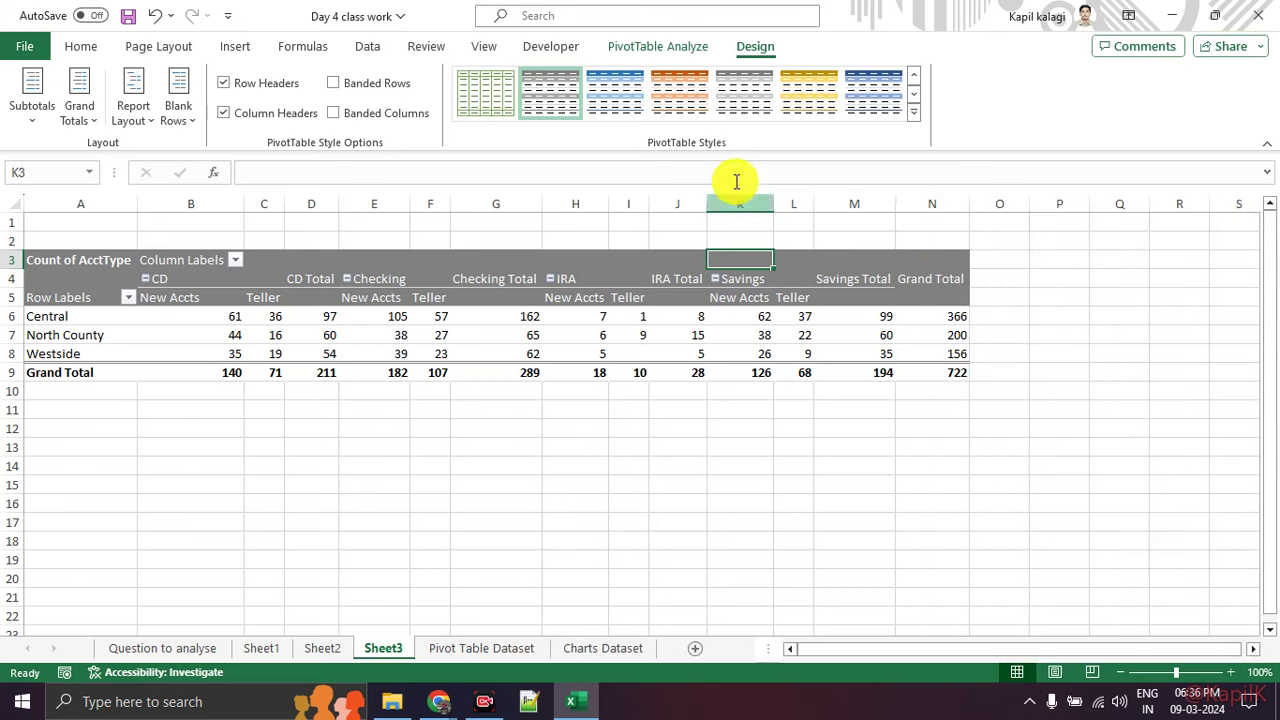
pyautogui.click(623, 105)
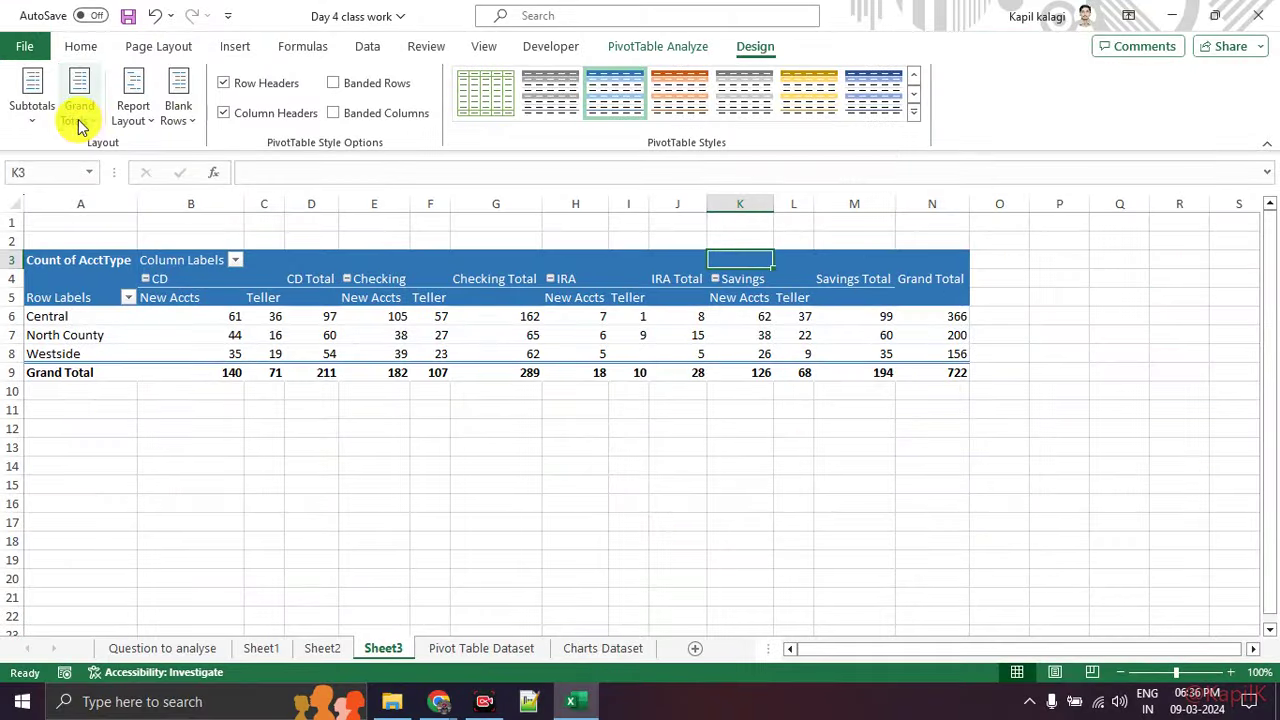
# Step: Set the pivot's Grand Totals to Off for Rows and Columns
pyautogui.click(80, 115)
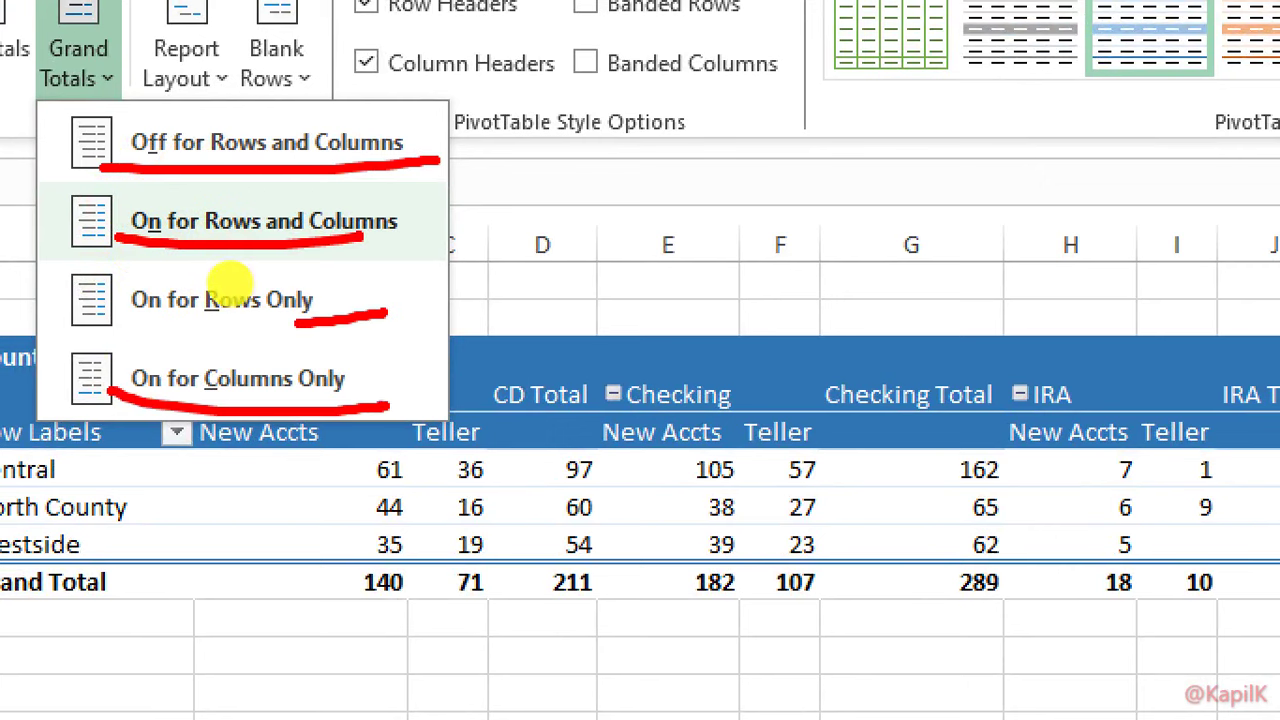
pyautogui.press('Escape')
pyautogui.click(80, 110)
pyautogui.click(80, 110)
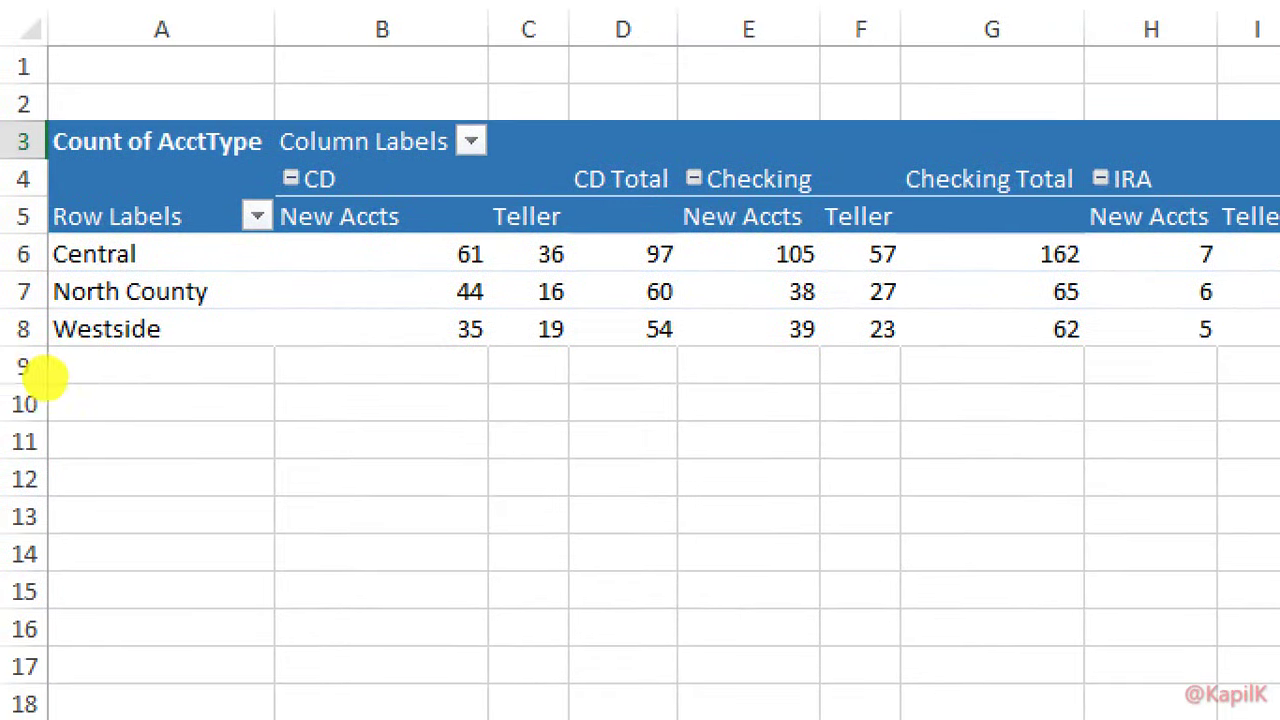
pyautogui.moveTo(66, 346); pyautogui.dragTo(302, 397)
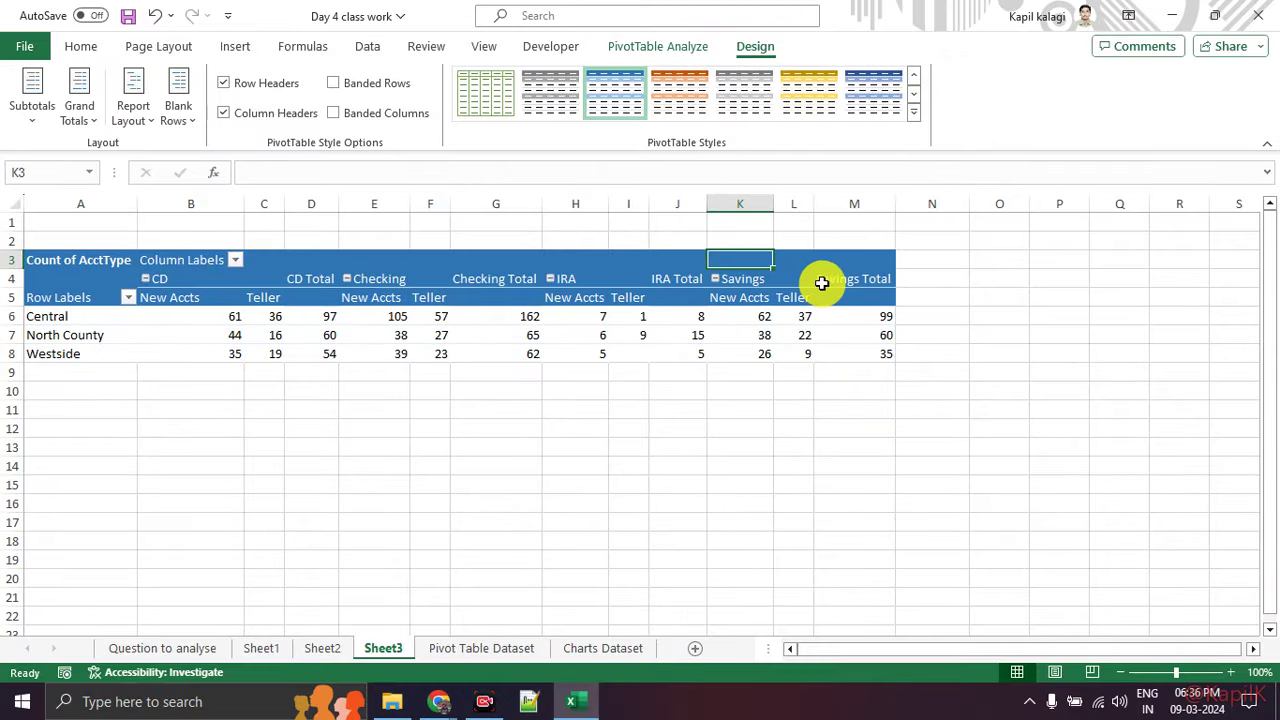
# Step: Select the CD Total and Checking Total subtotal columns in the pivot
pyautogui.moveTo(923, 257); pyautogui.dragTo(923, 354)
pyautogui.click(677, 391)
pyautogui.moveTo(310, 278); pyautogui.dragTo(310, 354)
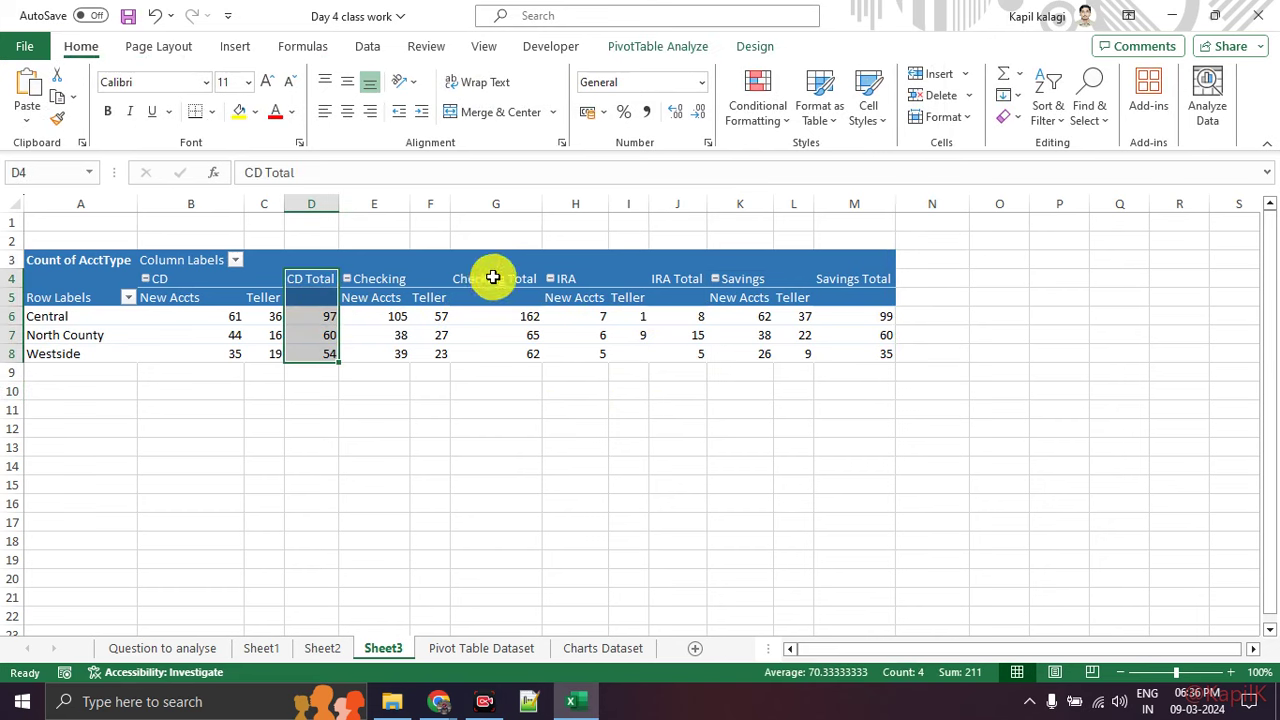
pyautogui.moveTo(493, 278); pyautogui.dragTo(496, 346)
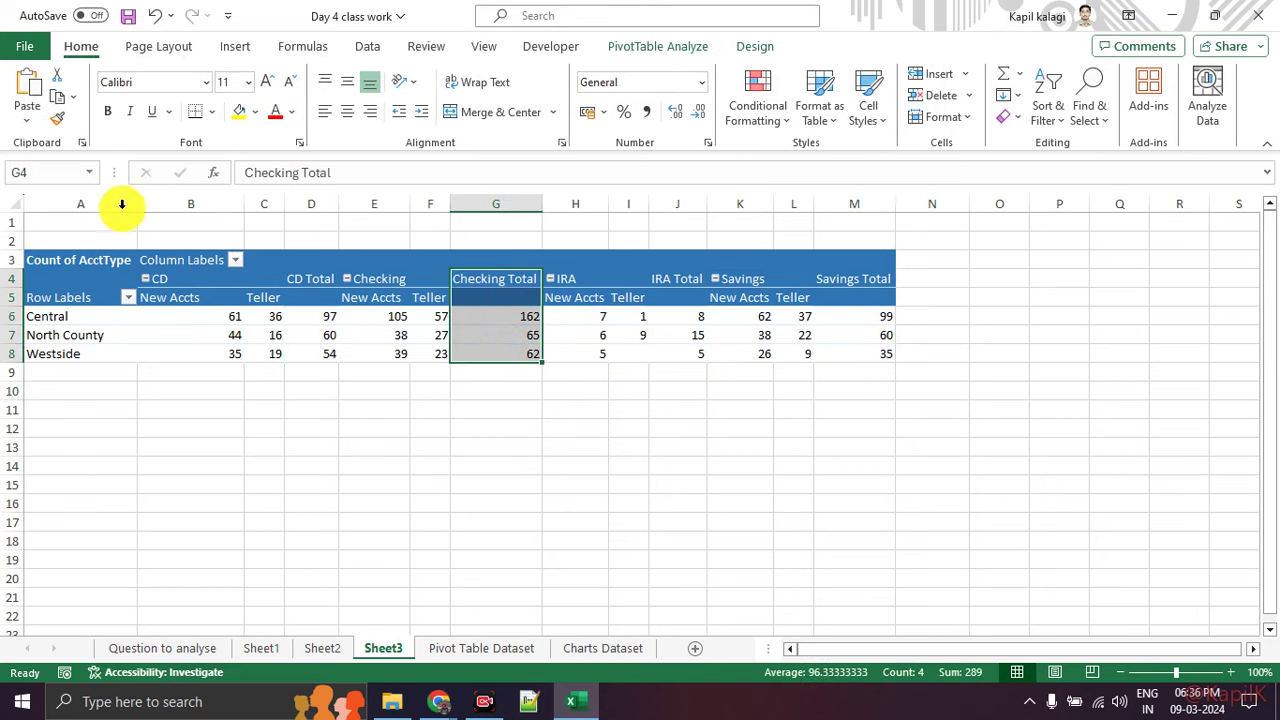
pyautogui.click(206, 428)
pyautogui.click(202, 266)
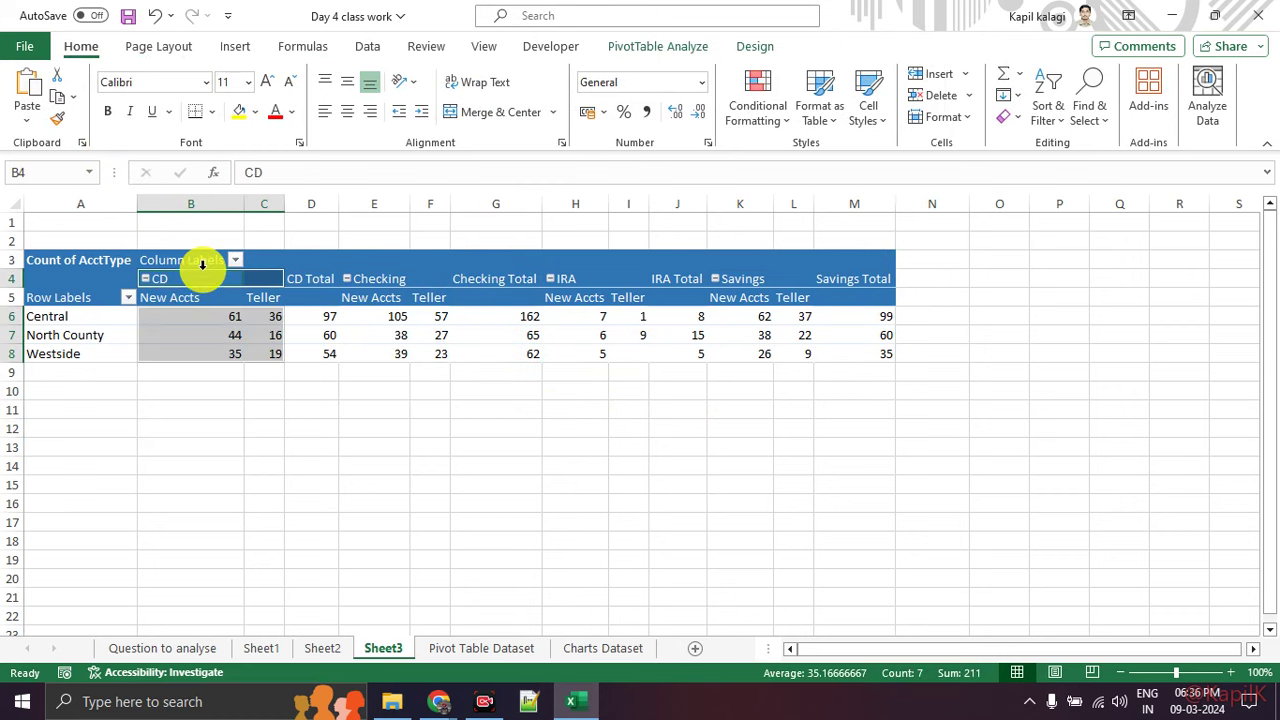
# Step: Set Subtotals to Do Not Show Subtotals and check the narrower pivot
pyautogui.click(752, 48)
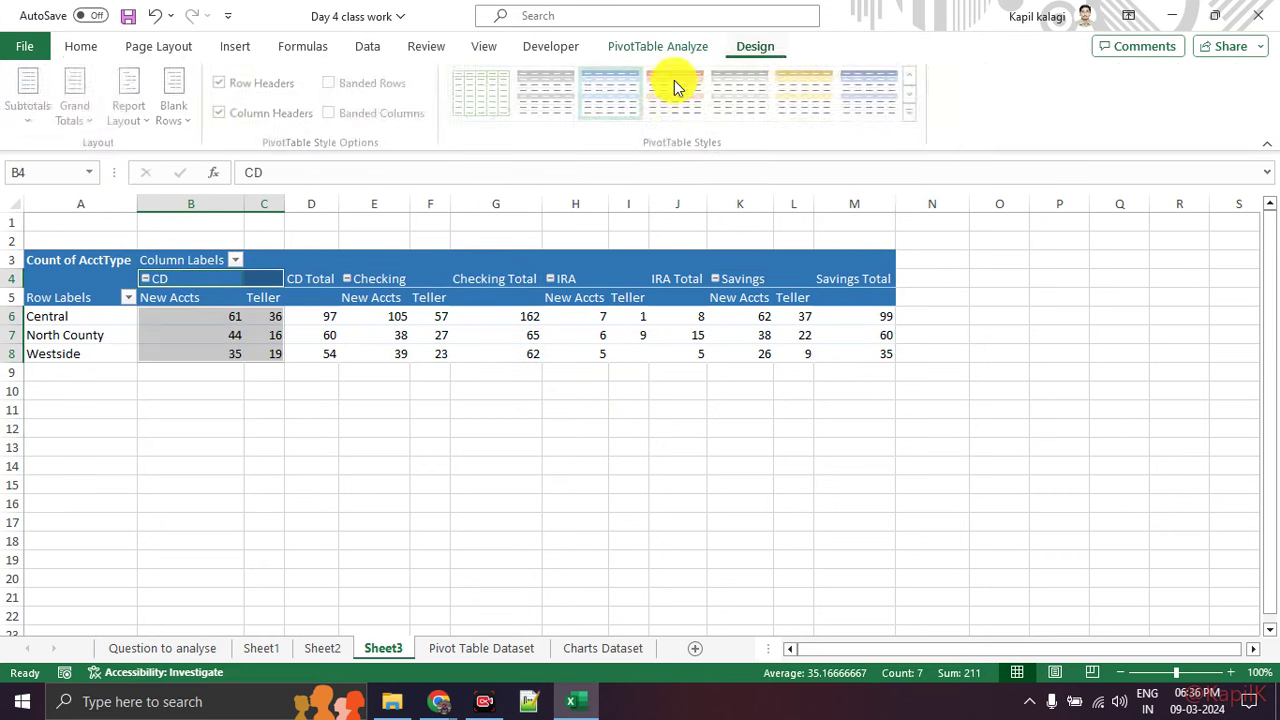
pyautogui.click(28, 110)
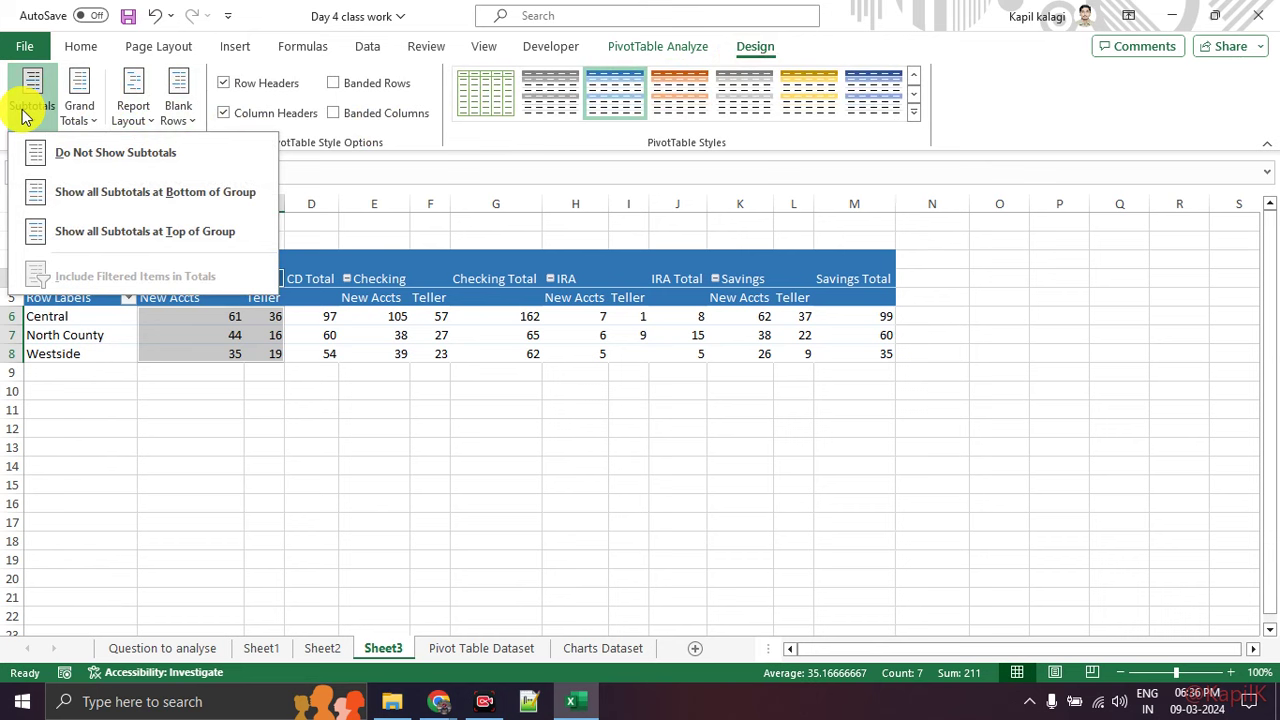
pyautogui.click(115, 153)
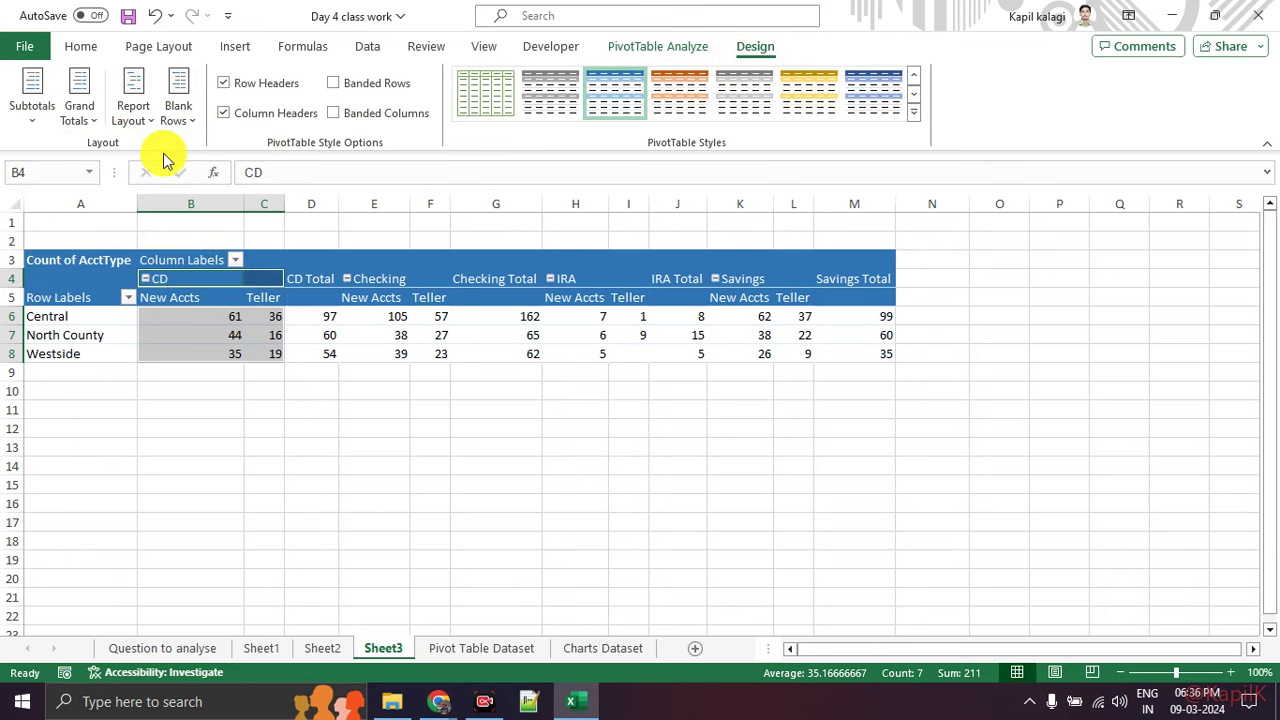
pyautogui.click(216, 426)
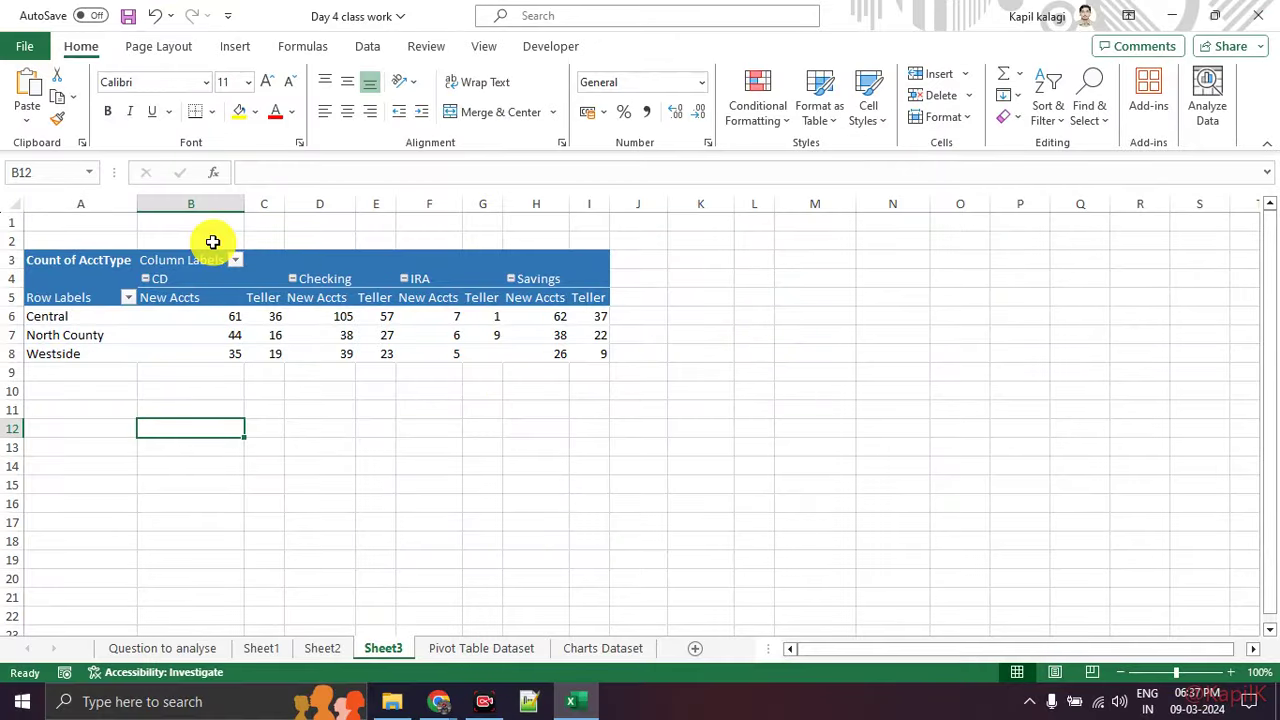
pyautogui.click(389, 260)
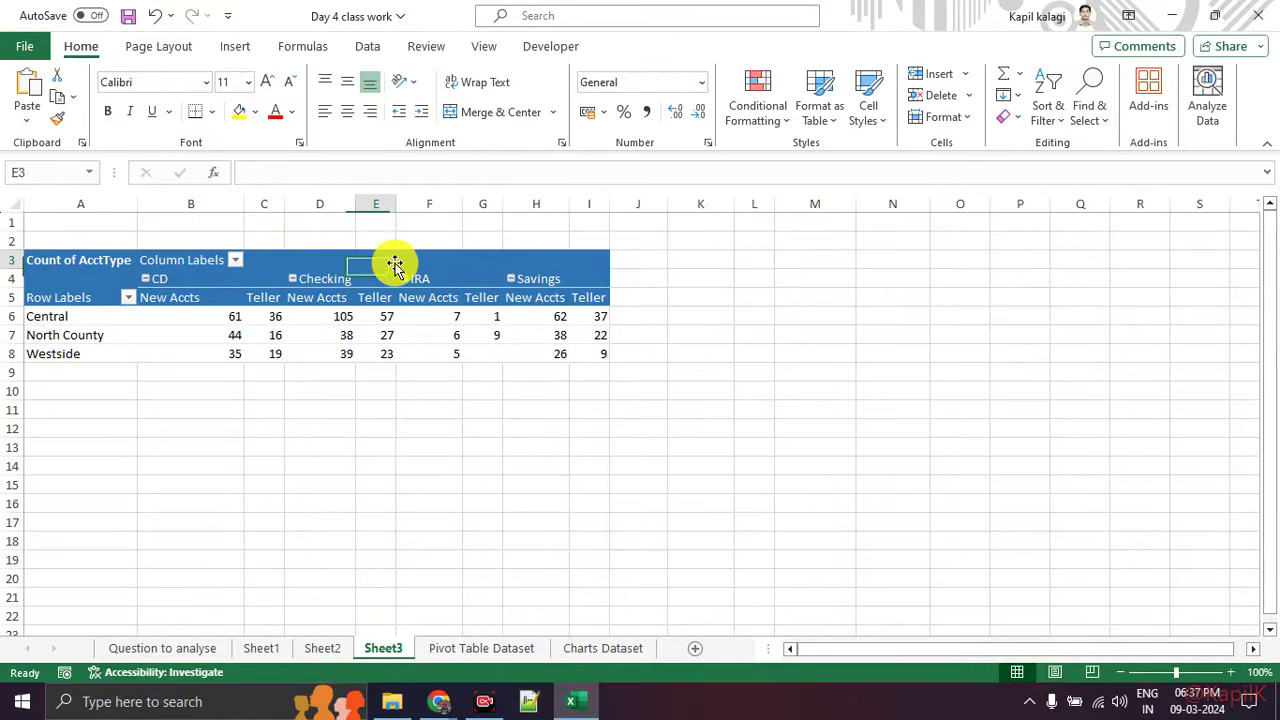
# Step: Turn off the pivot's +/- Buttons and Field Headers, then deselect to check the result
pyautogui.click(646, 52)
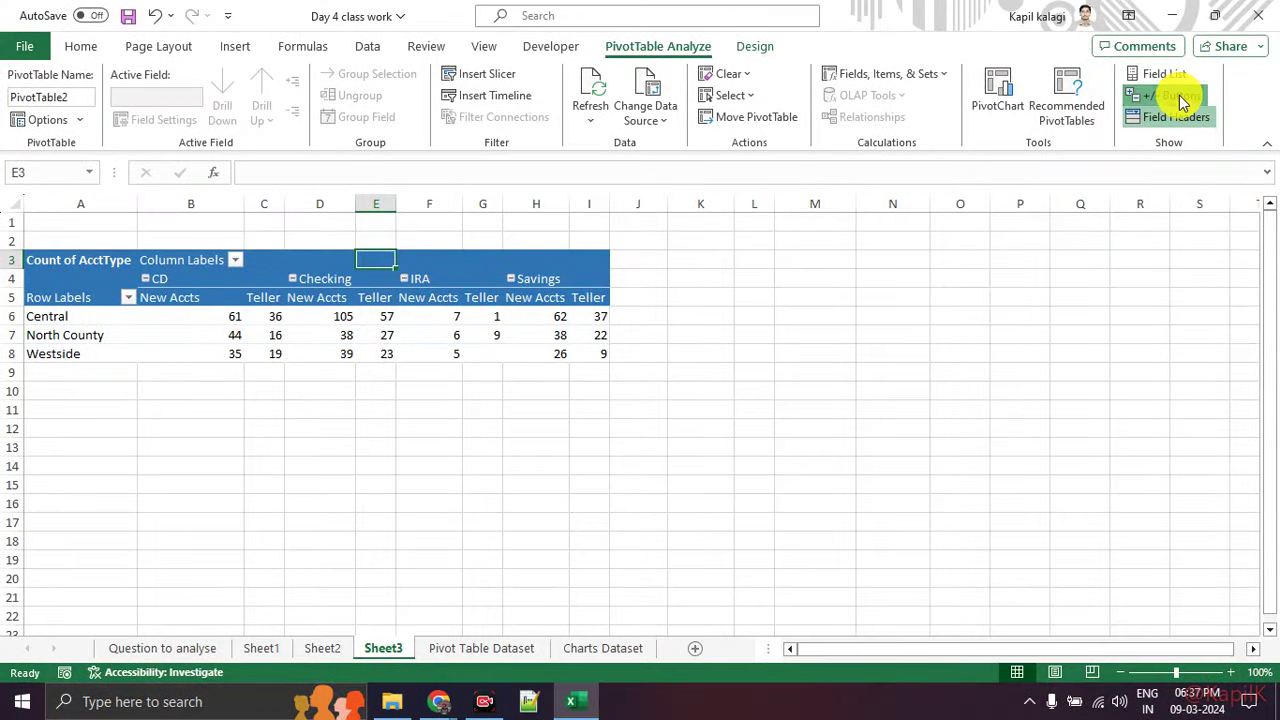
pyautogui.click(1172, 95)
pyautogui.click(1176, 117)
pyautogui.click(614, 406)
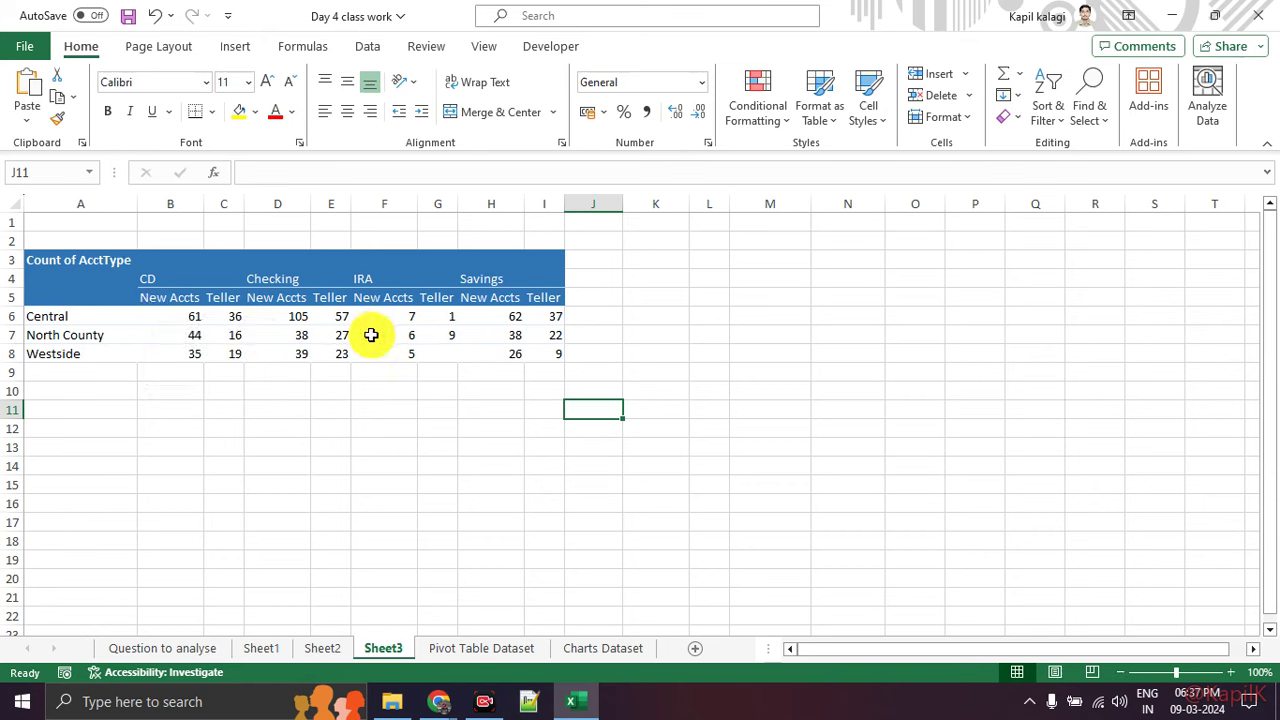
# Step: Select a cell in the blue pivot and bring up its Design options and Grand Totals menu
pyautogui.click(295, 262)
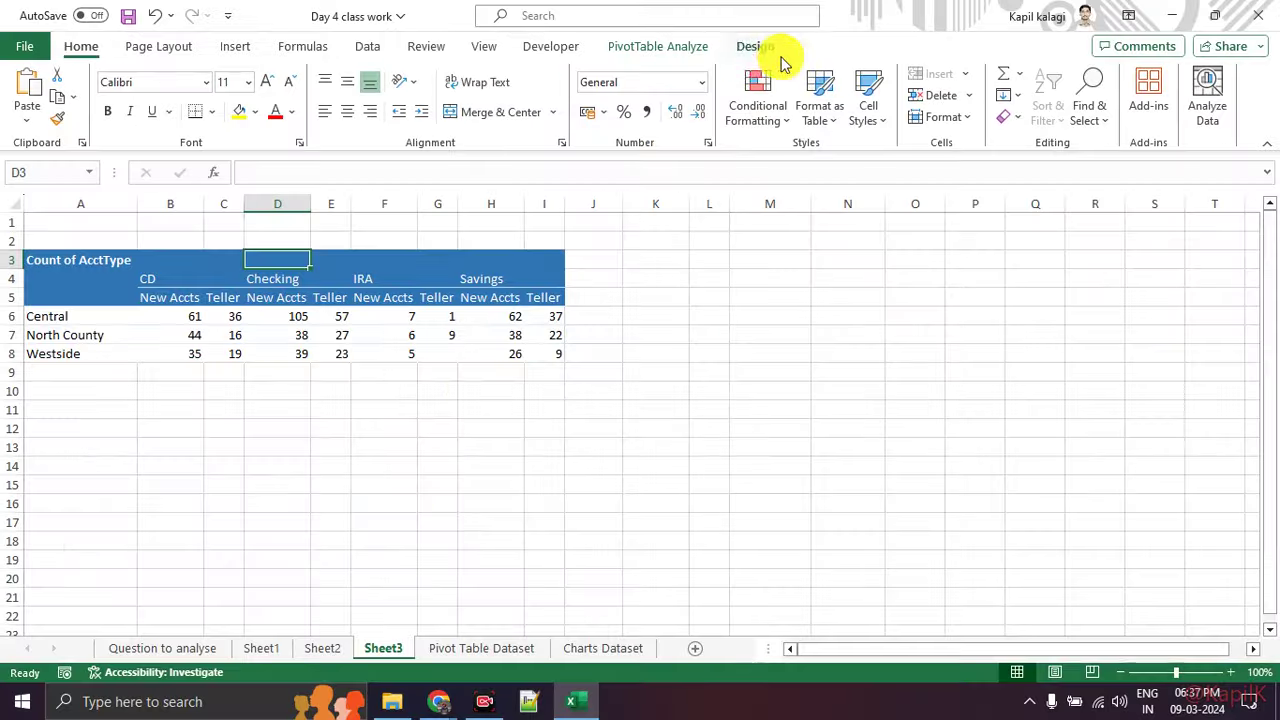
pyautogui.click(719, 305)
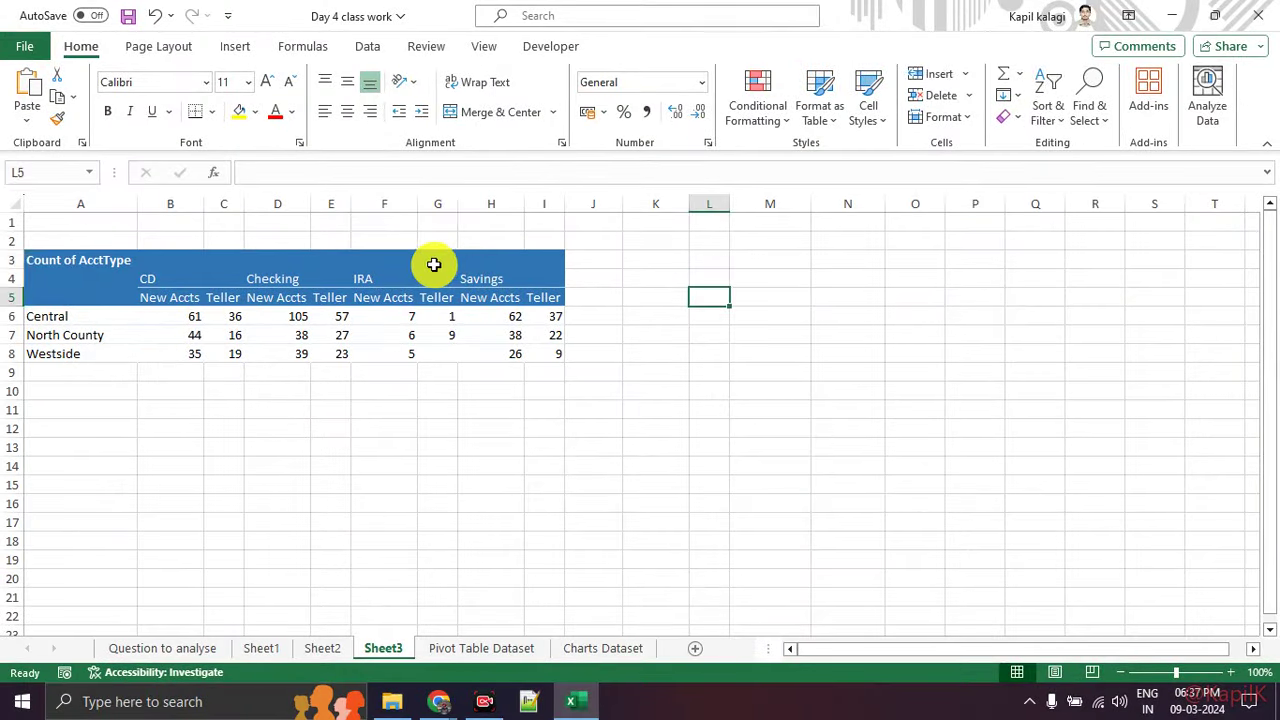
pyautogui.click(435, 262)
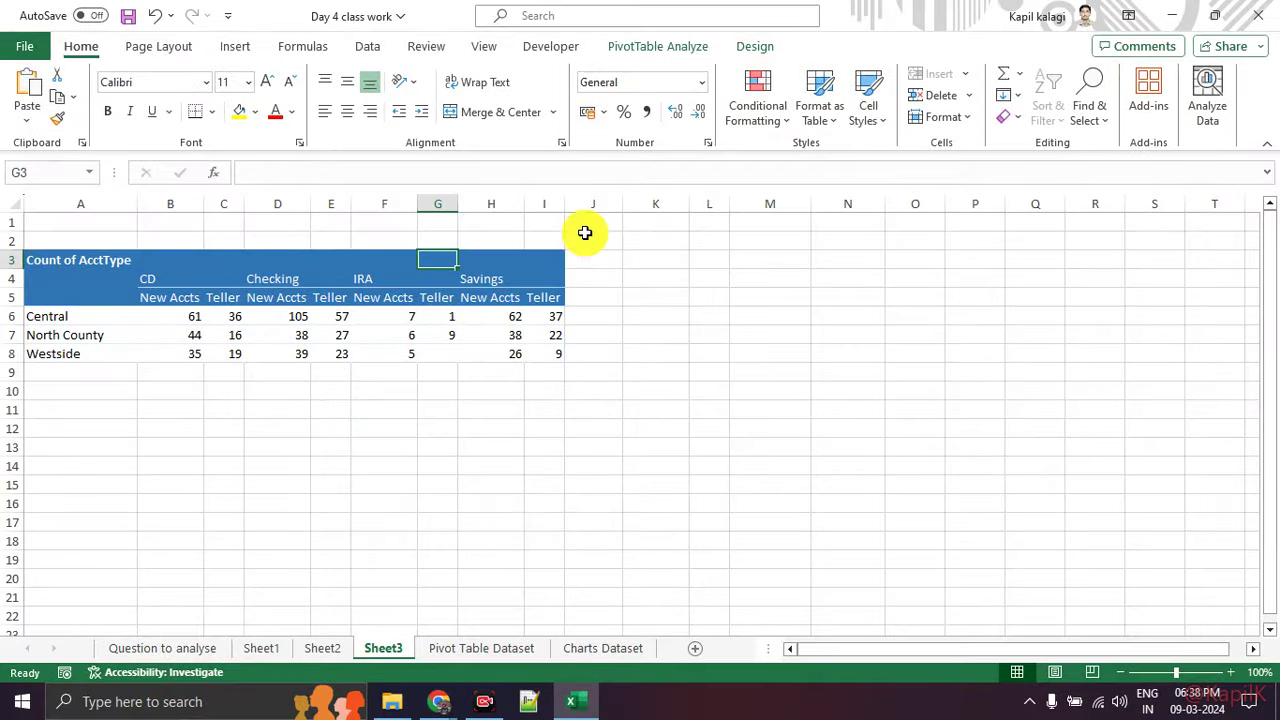
pyautogui.click(758, 47)
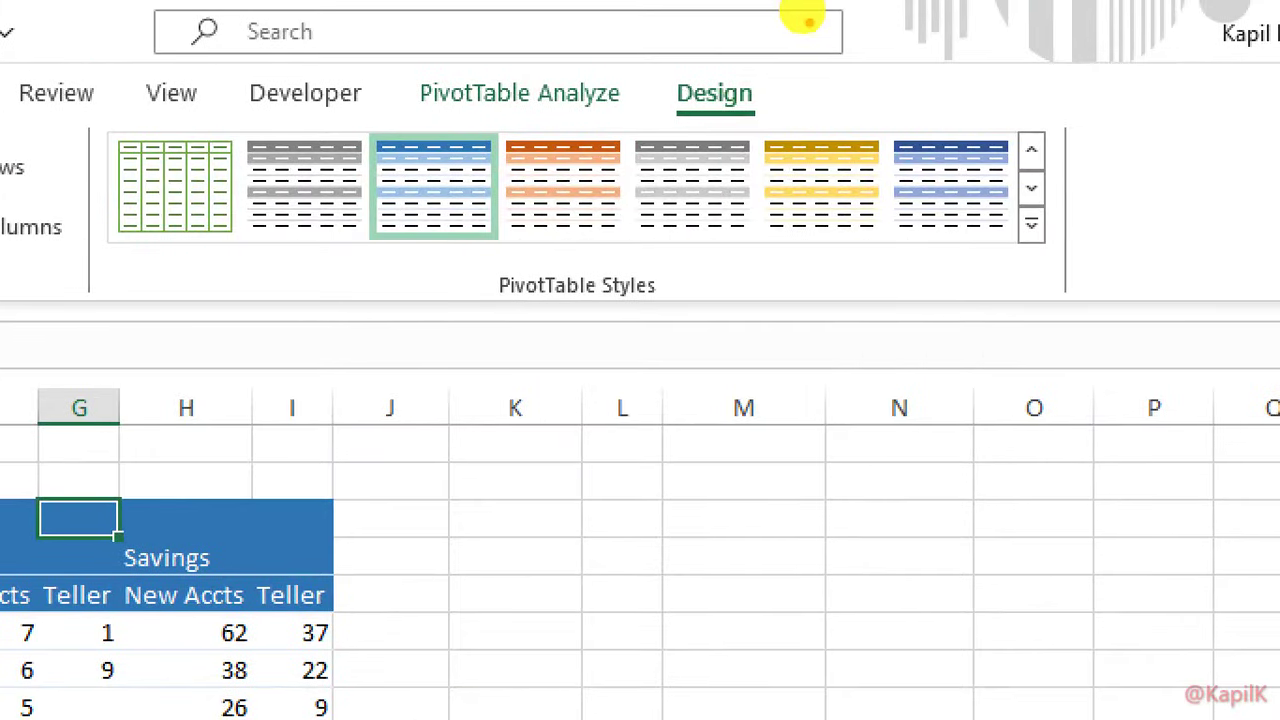
pyautogui.moveTo(768, 20); pyautogui.dragTo(791, 28)
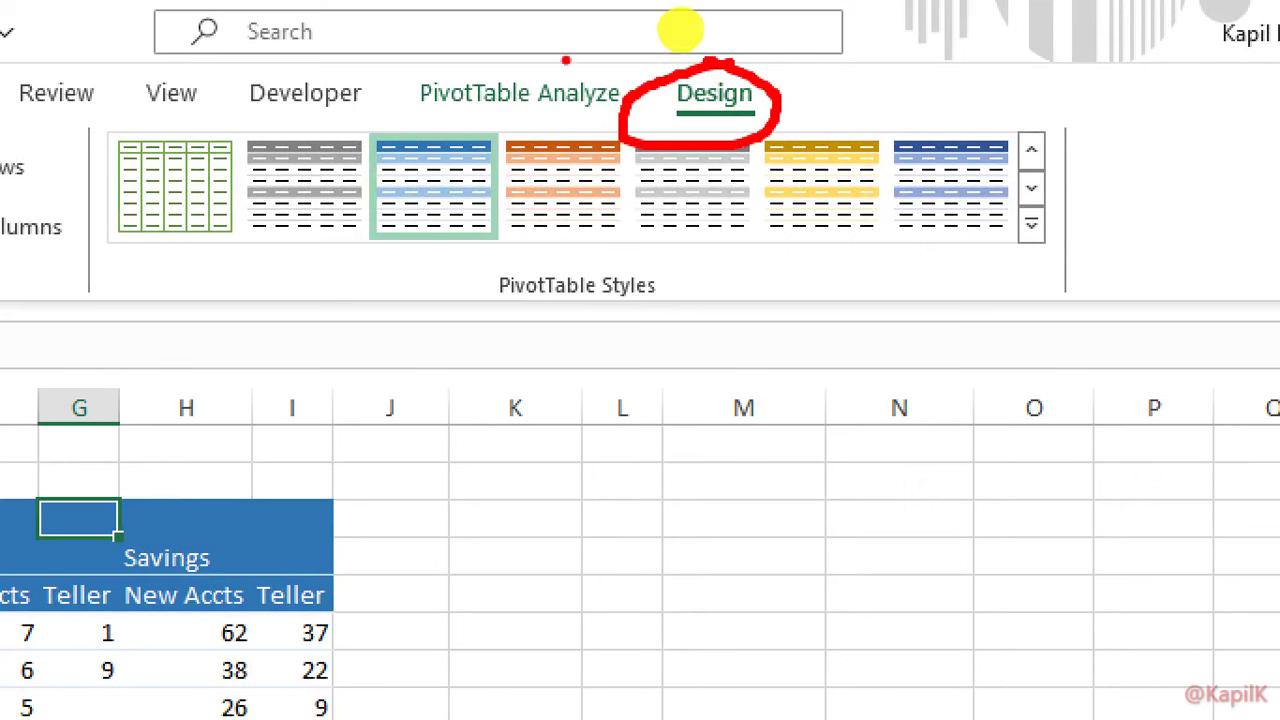
pyautogui.moveTo(680, 30); pyautogui.dragTo(652, 22)
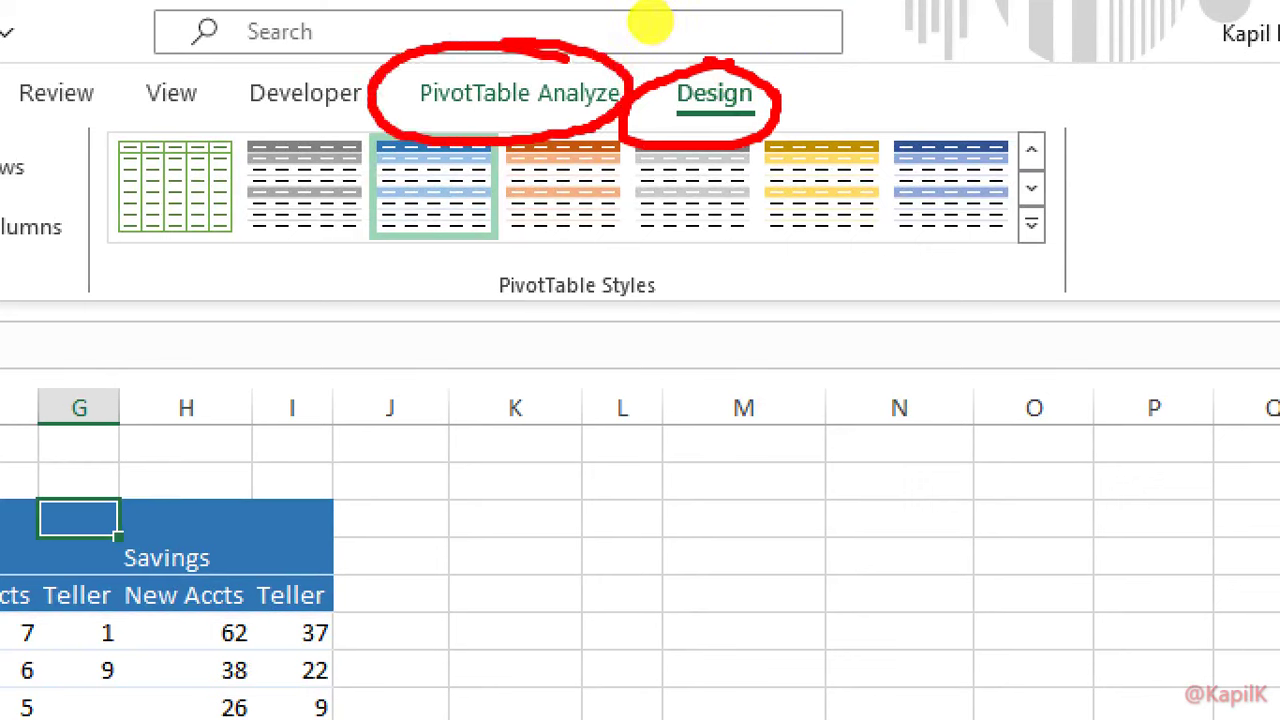
pyautogui.press('Escape')
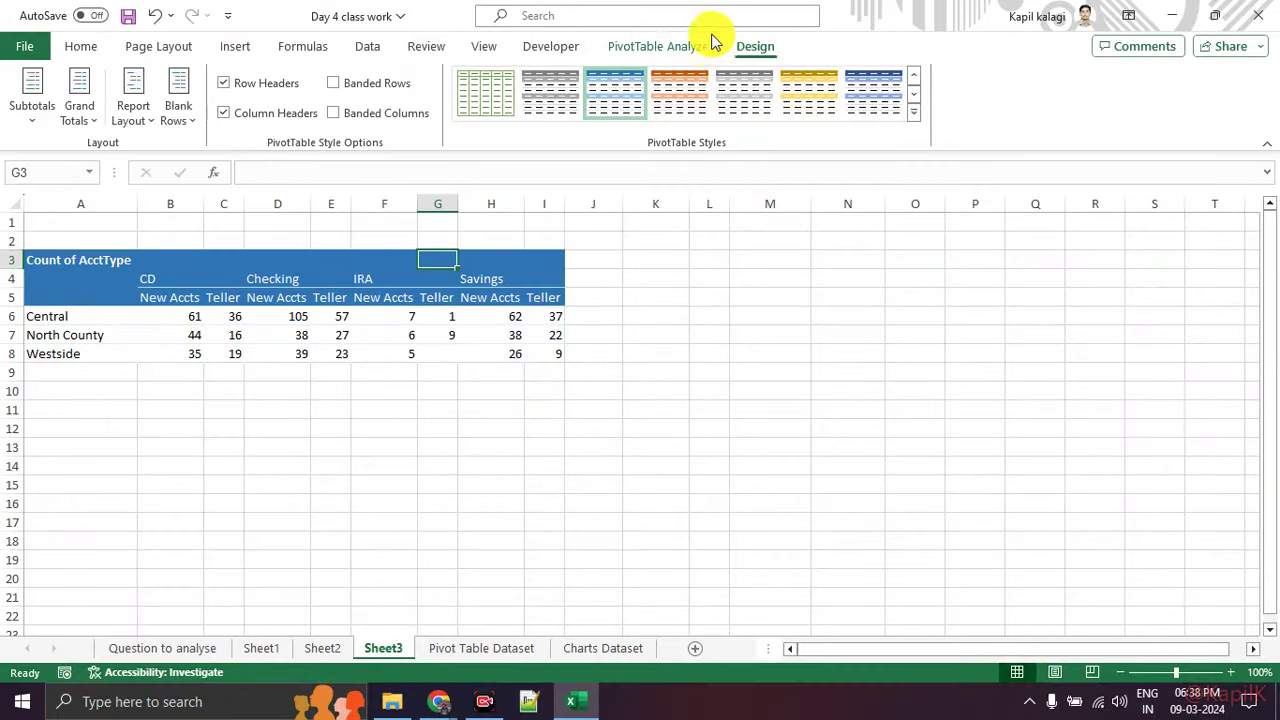
pyautogui.click(95, 117)
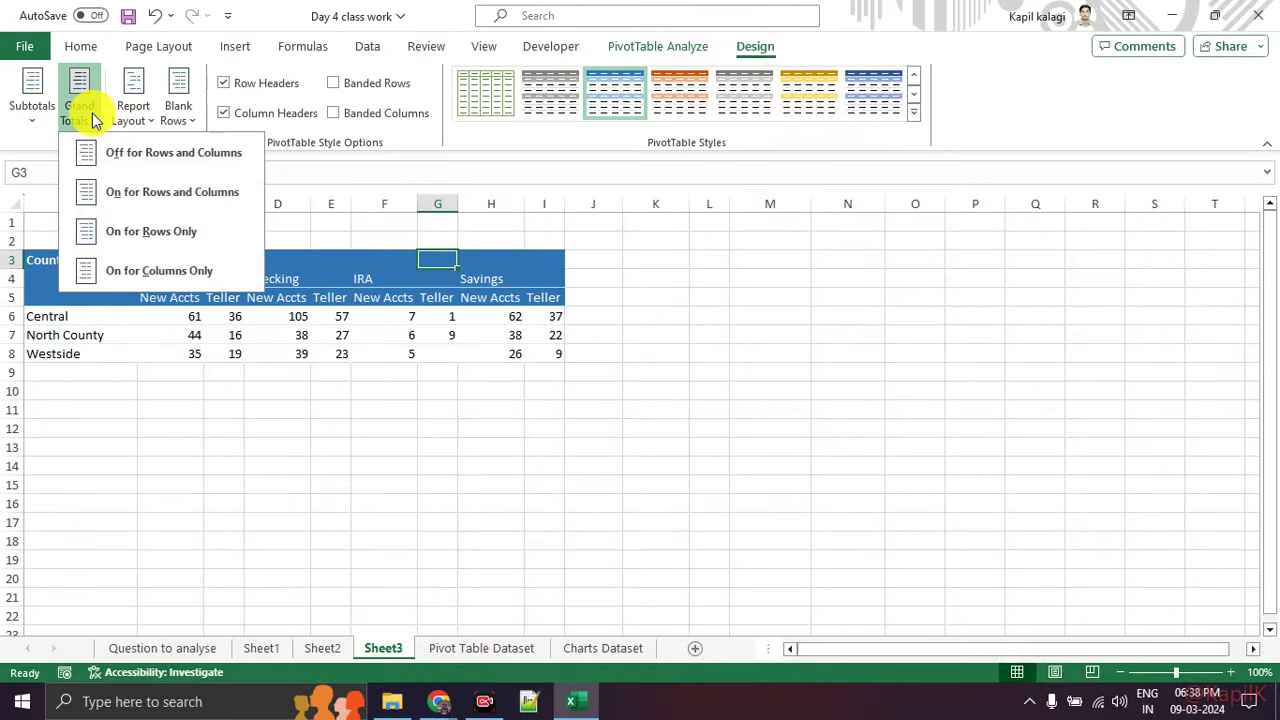
# Step: Turn grand totals back on for rows and columns, then try On for Rows Only
pyautogui.click(137, 206)
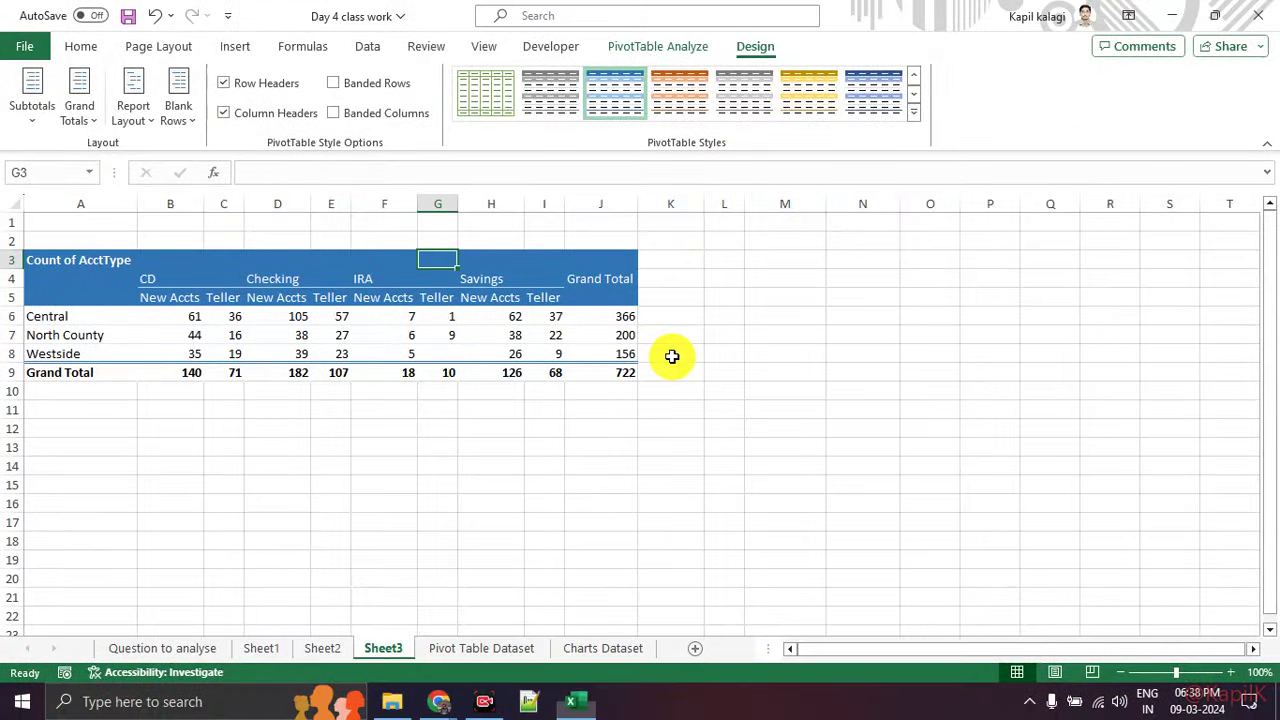
pyautogui.click(87, 128)
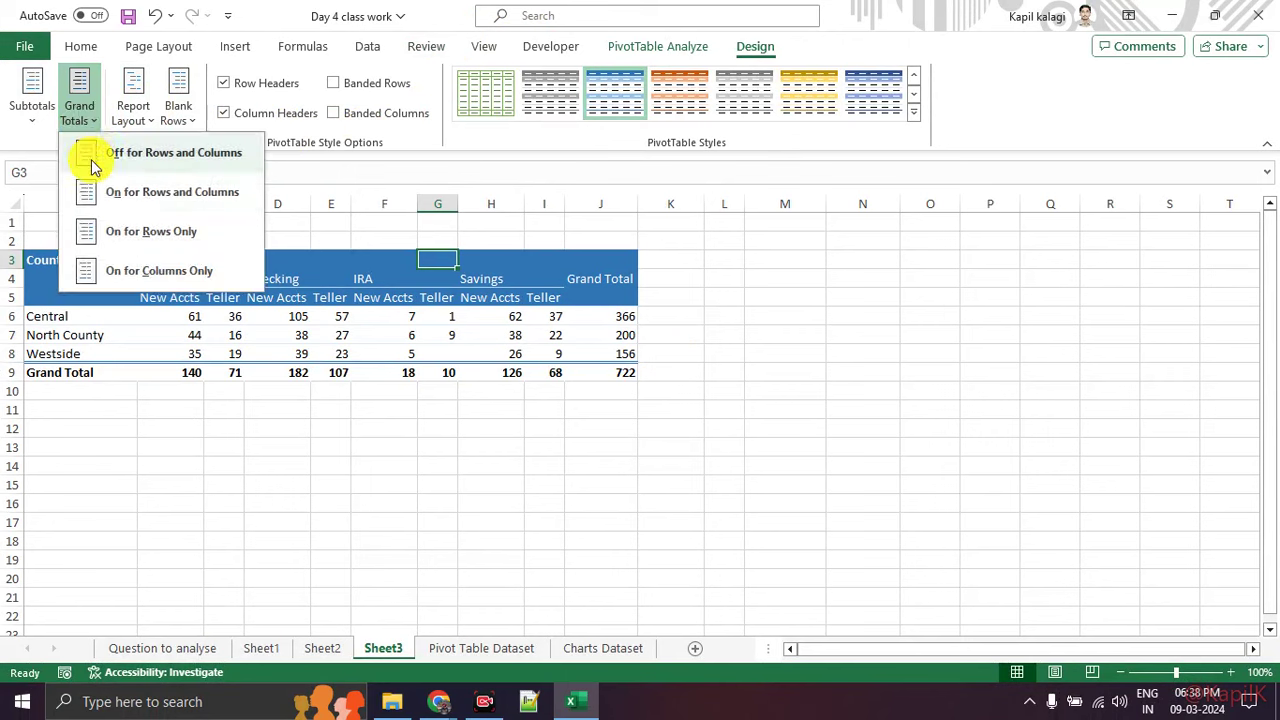
pyautogui.click(90, 190)
pyautogui.click(87, 115)
pyautogui.click(102, 230)
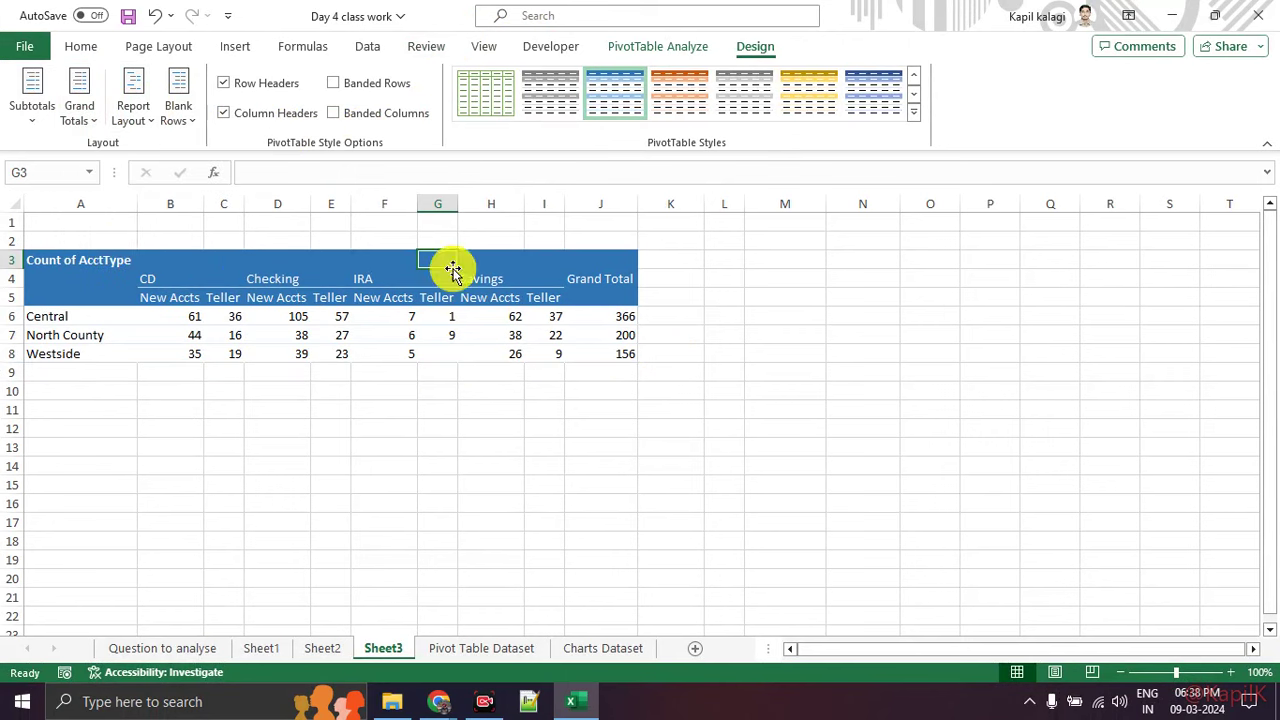
# Step: Switch Grand Totals to On for Columns Only so only the Grand Total row remains
pyautogui.moveTo(57, 316); pyautogui.dragTo(612, 316)
pyautogui.moveTo(197, 334); pyautogui.dragTo(612, 334)
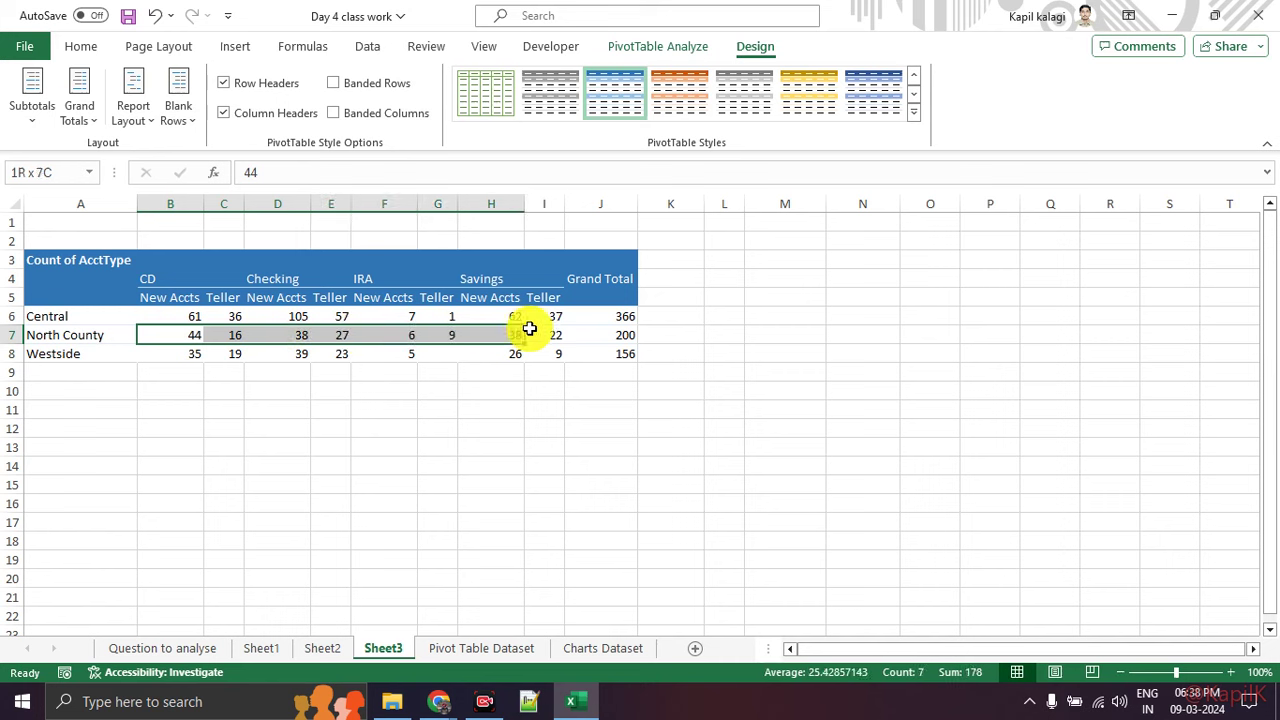
pyautogui.click(84, 118)
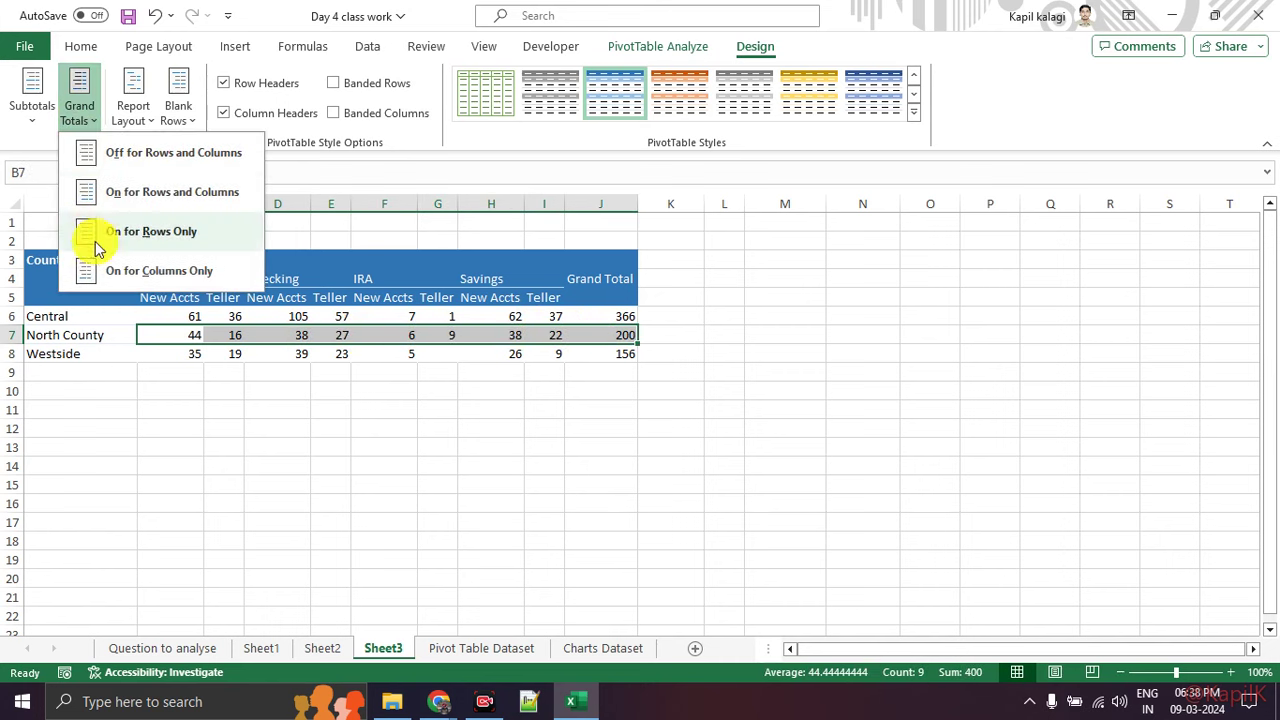
pyautogui.click(94, 268)
pyautogui.click(170, 418)
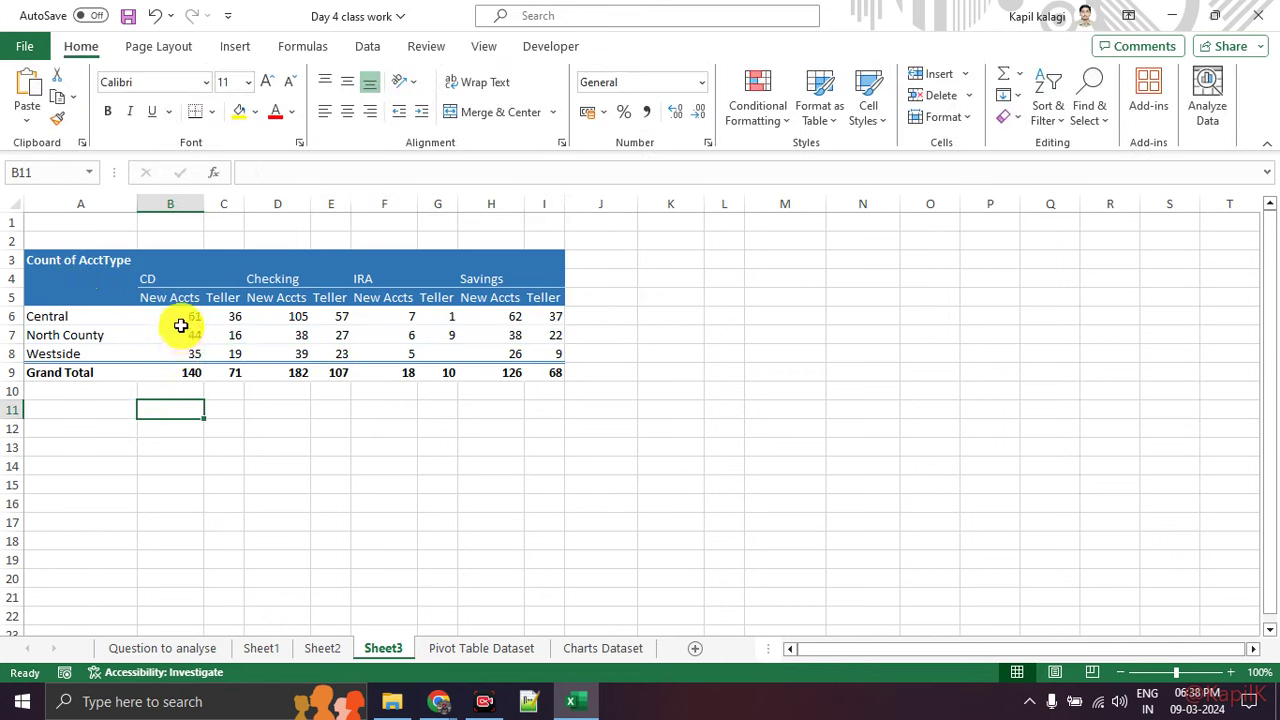
# Step: Check the column totals (140 CD New Accts, 71 Teller) by selecting the value columns
pyautogui.moveTo(177, 334); pyautogui.dragTo(177, 386)
pyautogui.moveTo(235, 316); pyautogui.dragTo(240, 414)
pyautogui.moveTo(277, 316); pyautogui.dragTo(285, 405)
pyautogui.moveTo(330, 297); pyautogui.dragTo(326, 414)
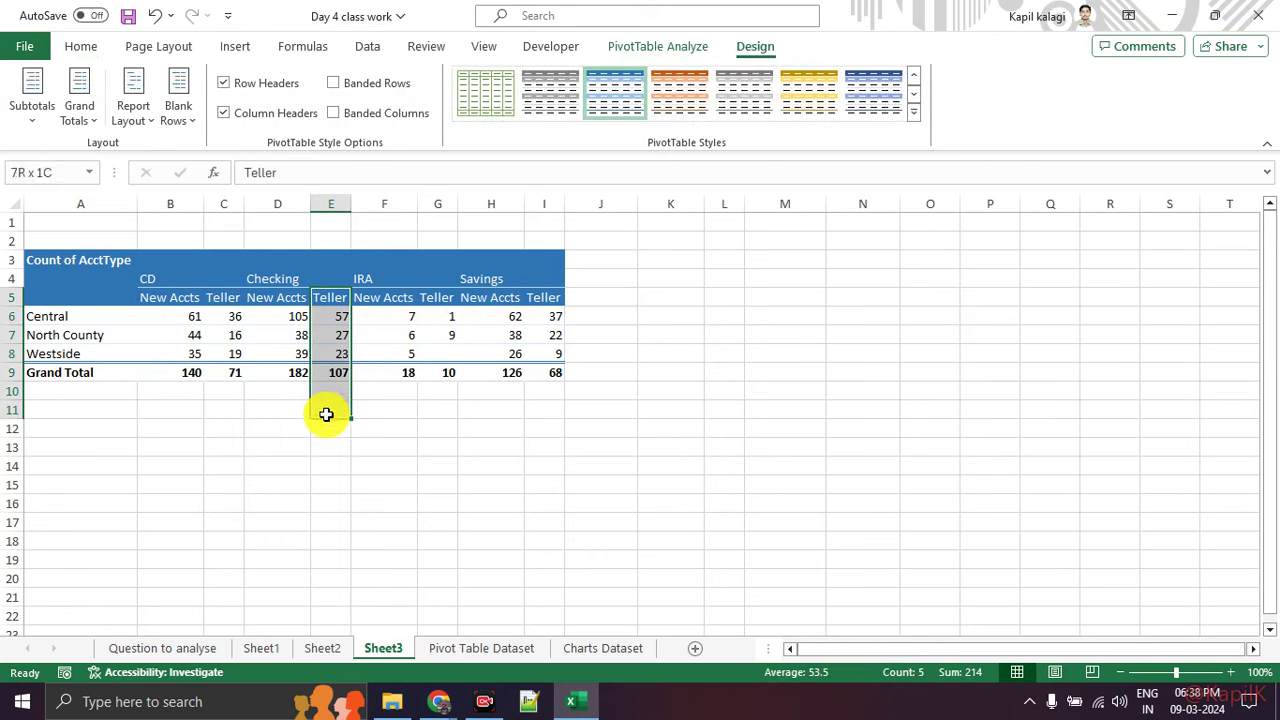
pyautogui.click(277, 428)
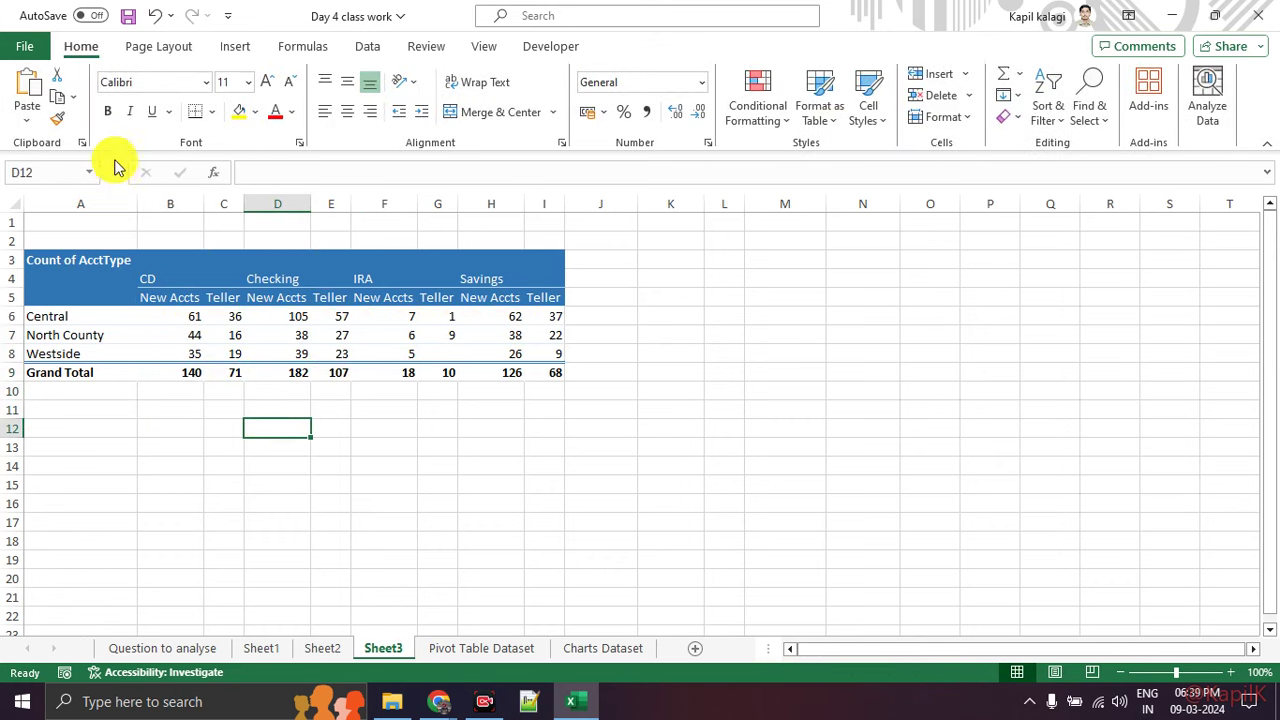
pyautogui.click(411, 328)
pyautogui.click(740, 47)
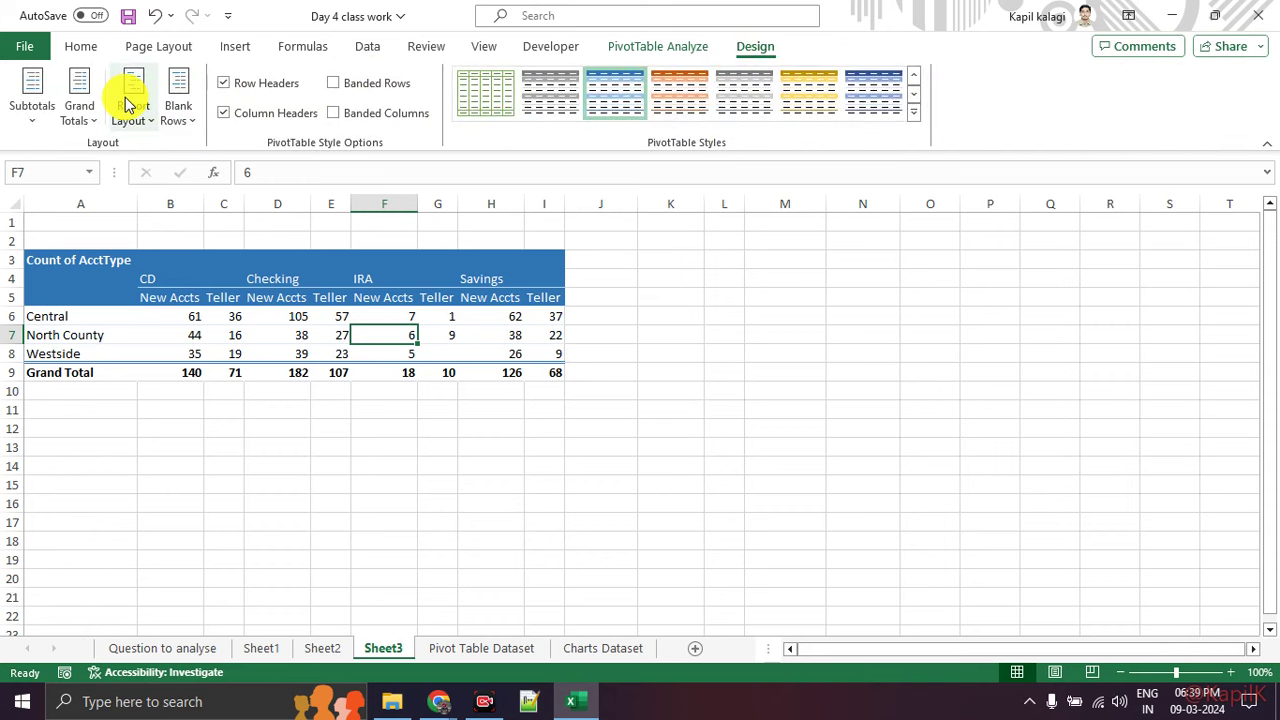
pyautogui.click(316, 452)
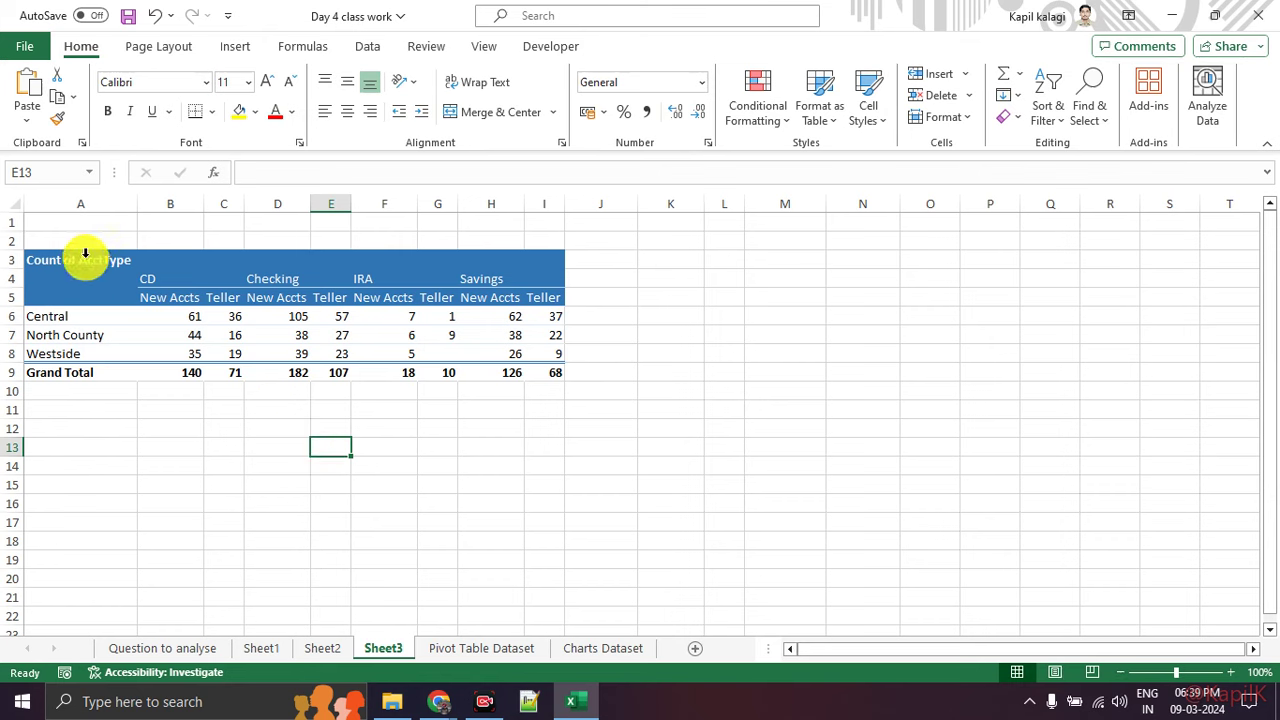
pyautogui.click(177, 314)
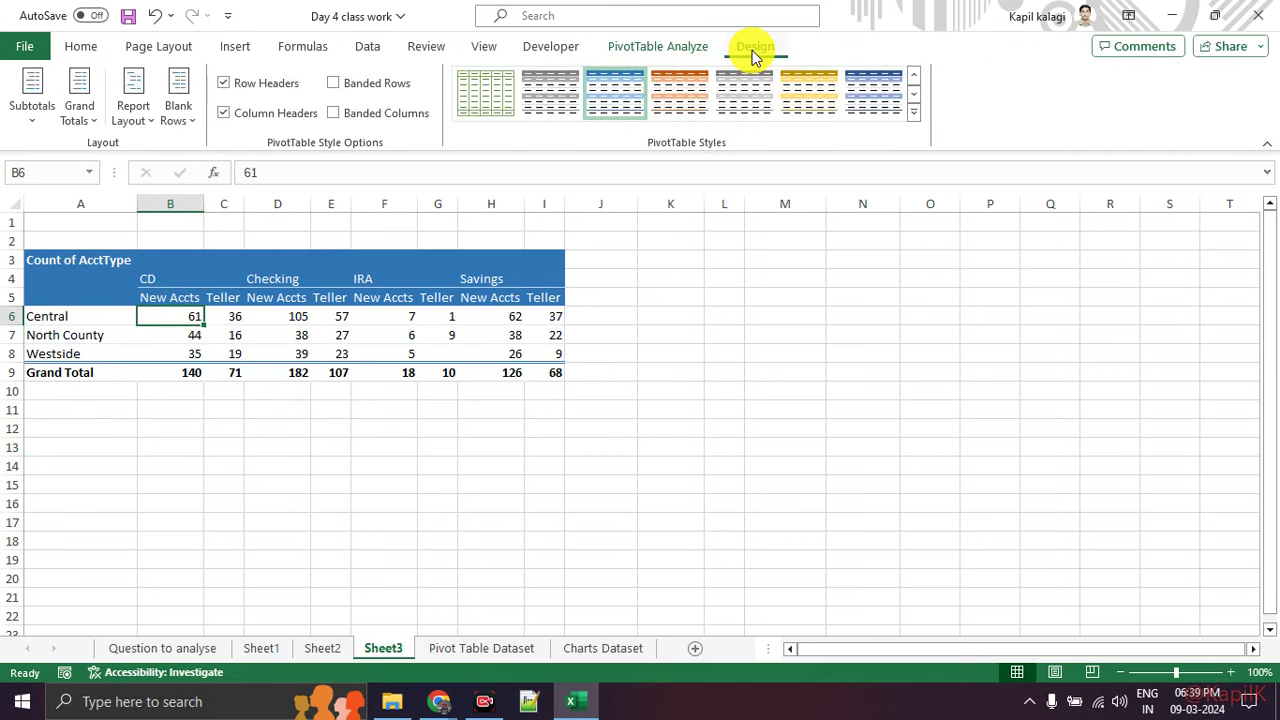
pyautogui.click(692, 47)
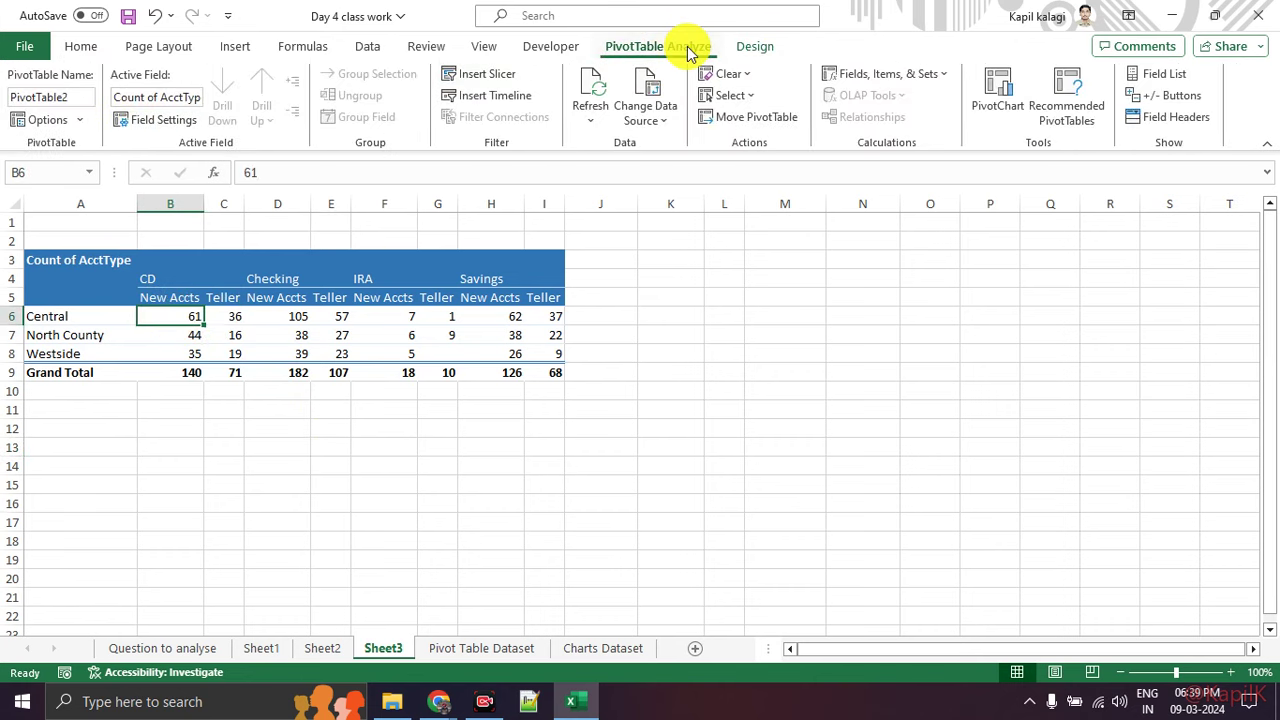
# Step: Choose Show all Subtotals at Bottom of Group, restoring CD, Checking, IRA and Savings Total columns
pyautogui.click(755, 47)
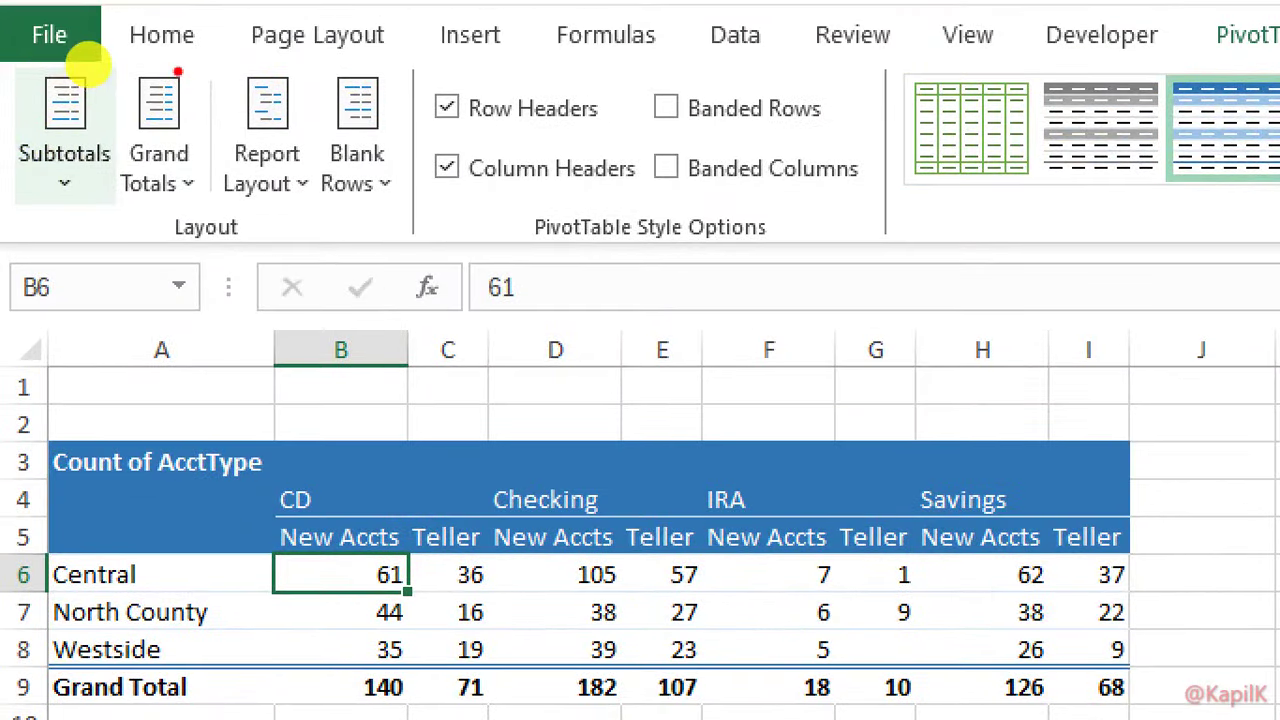
pyautogui.moveTo(180, 68); pyautogui.dragTo(215, 80)
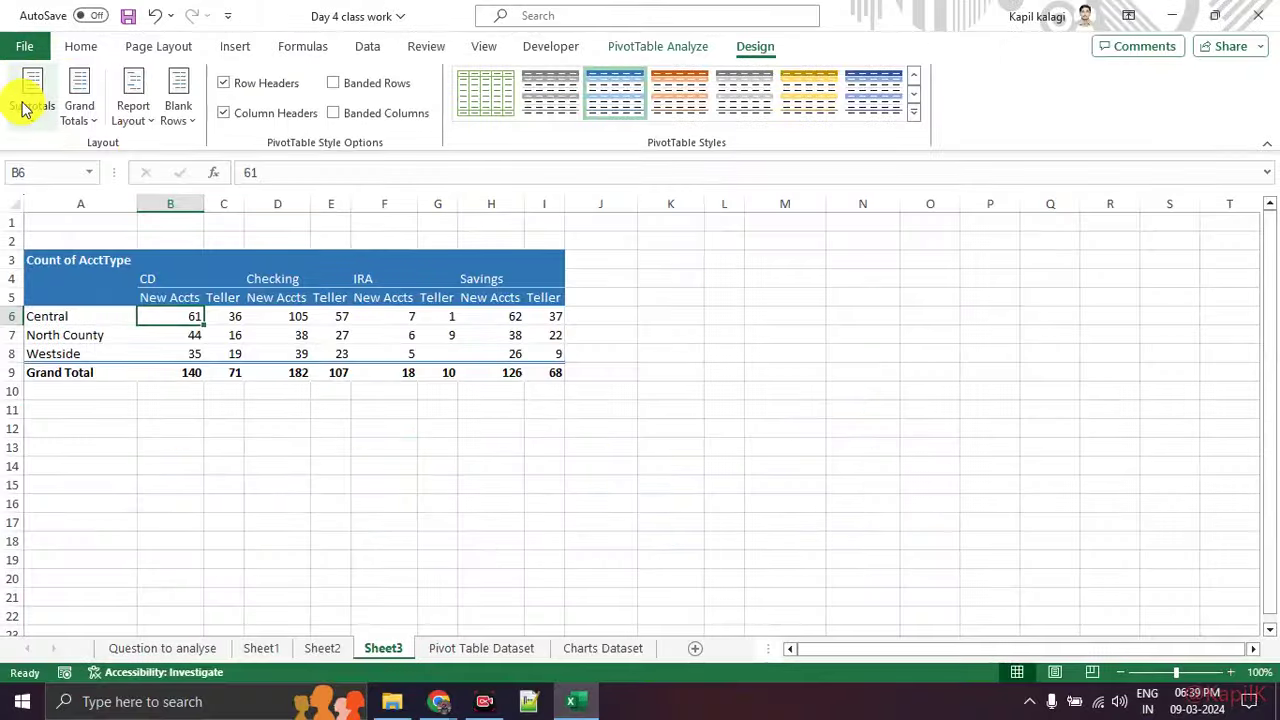
pyautogui.click(32, 112)
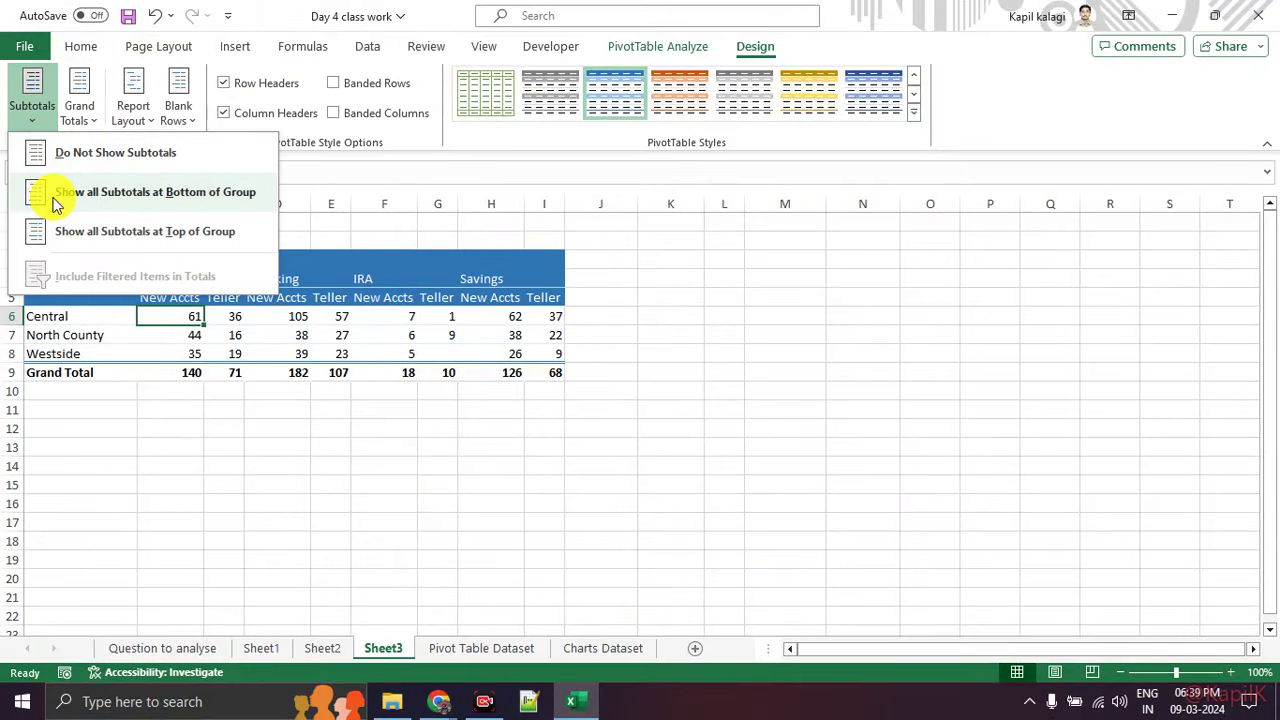
pyautogui.click(55, 200)
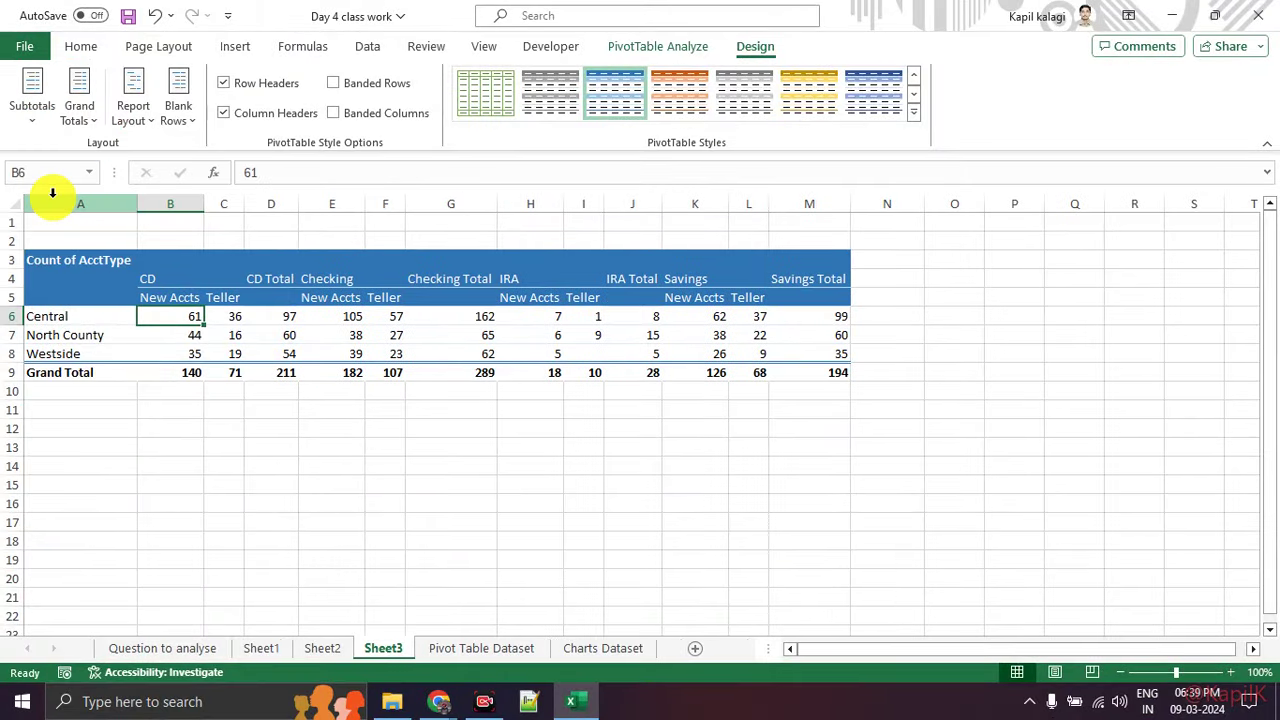
pyautogui.click(210, 473)
pyautogui.click(274, 271)
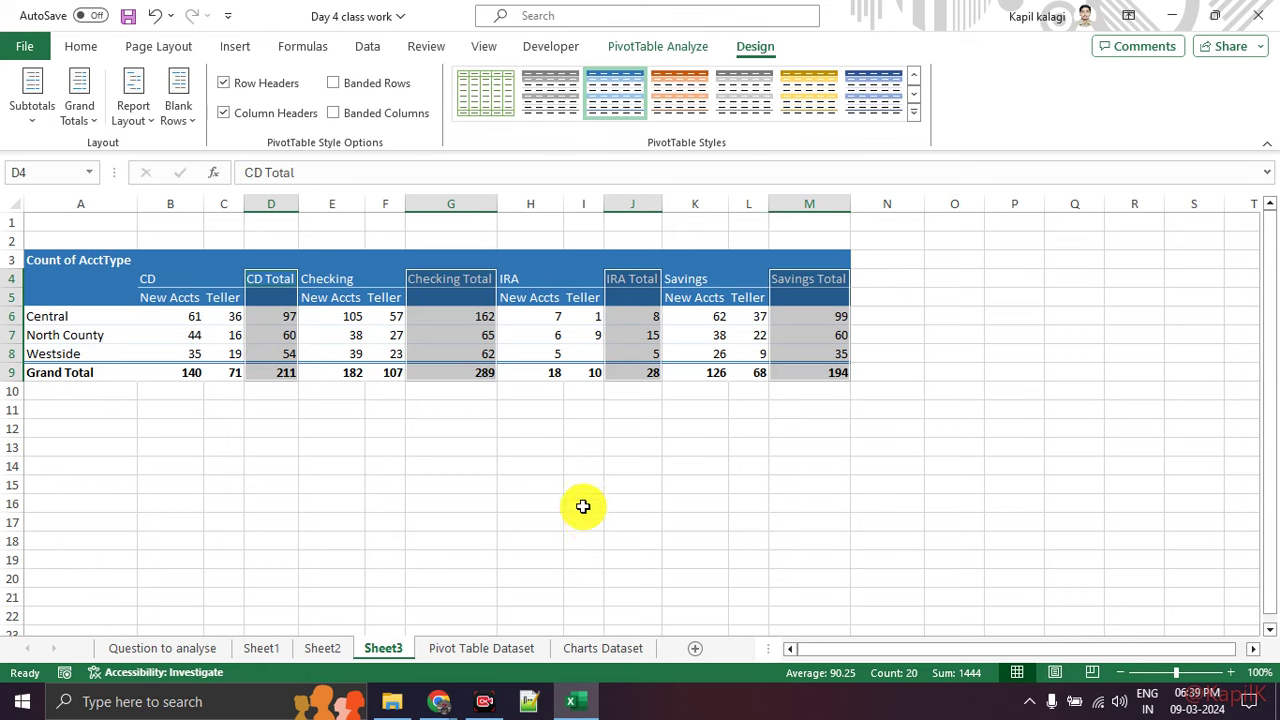
pyautogui.click(375, 258)
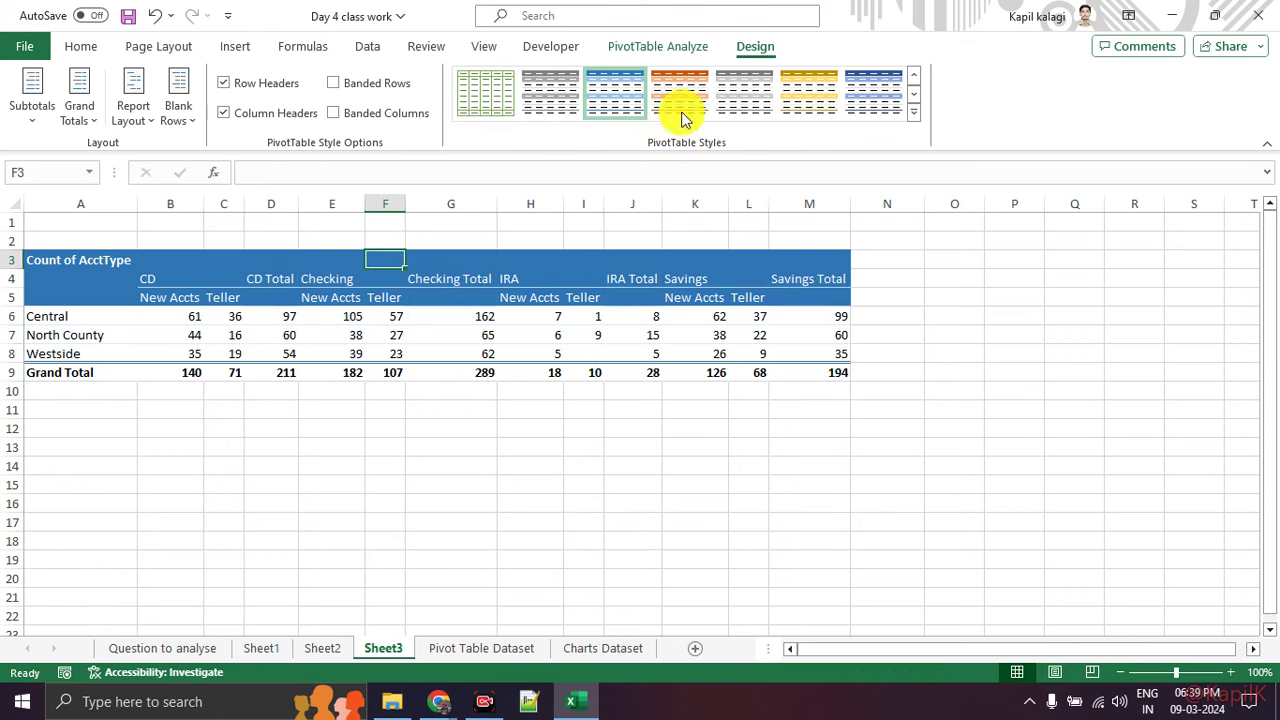
# Step: Turn the pivot's +/- Buttons and Field Headers back on
pyautogui.click(636, 50)
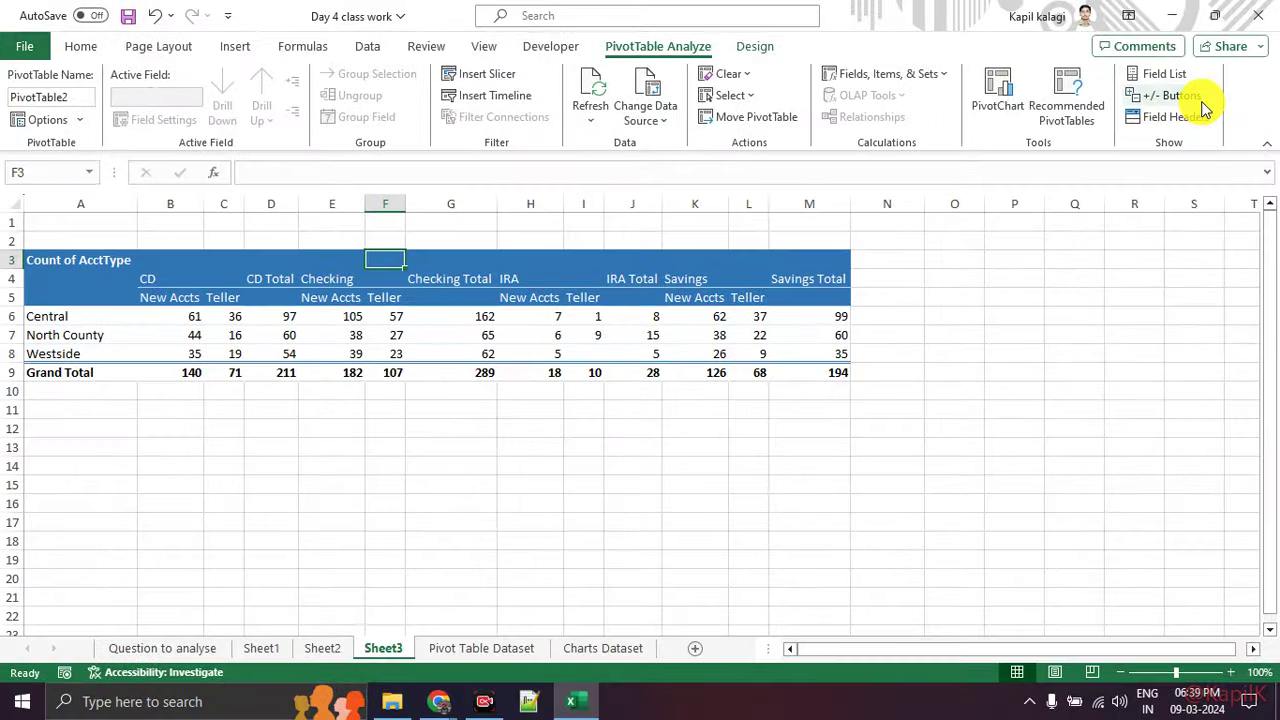
pyautogui.click(1198, 104)
pyautogui.click(1195, 117)
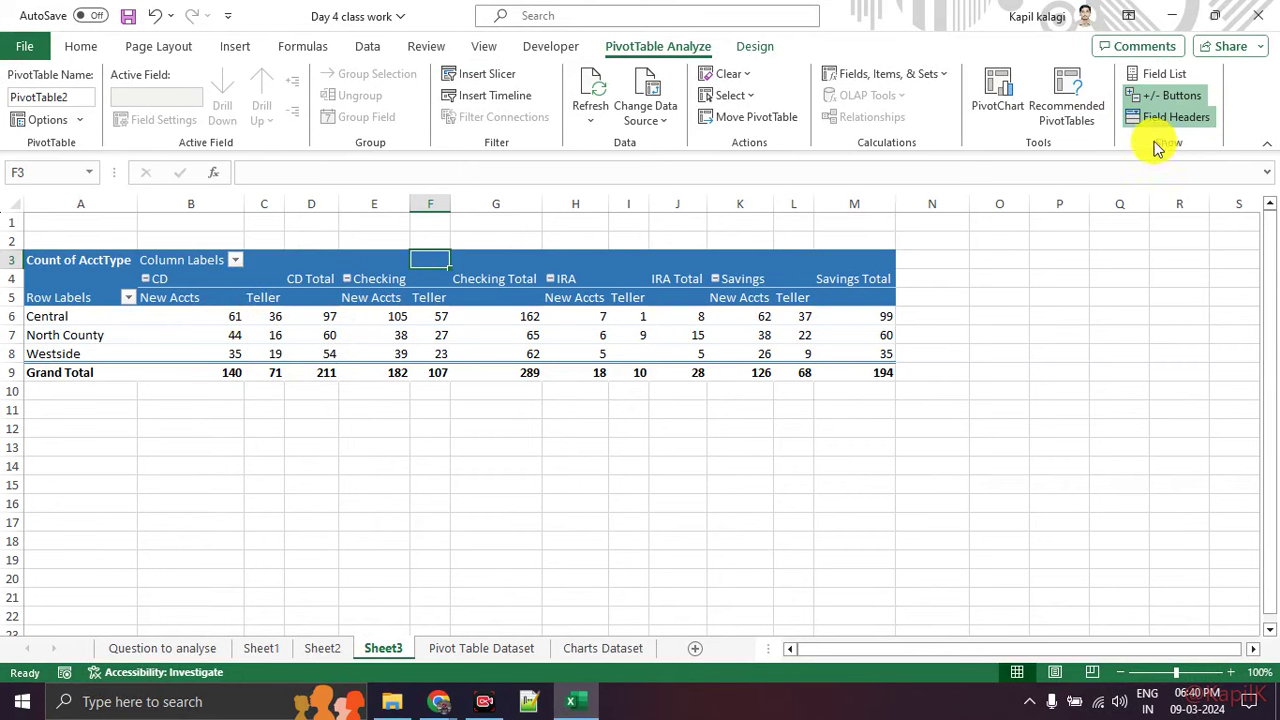
# Step: Toggle and close the PivotTable Fields pane, then go to the Question to analyse sheet
pyautogui.click(1157, 88)
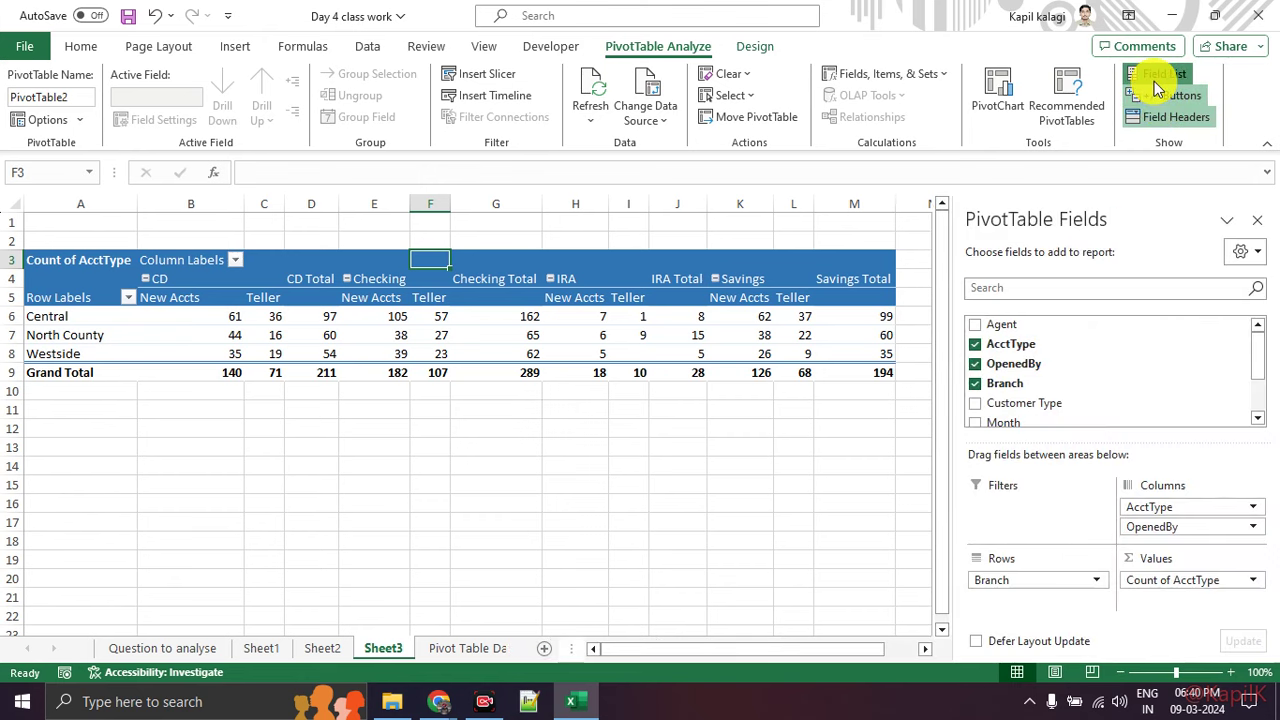
pyautogui.click(1152, 78)
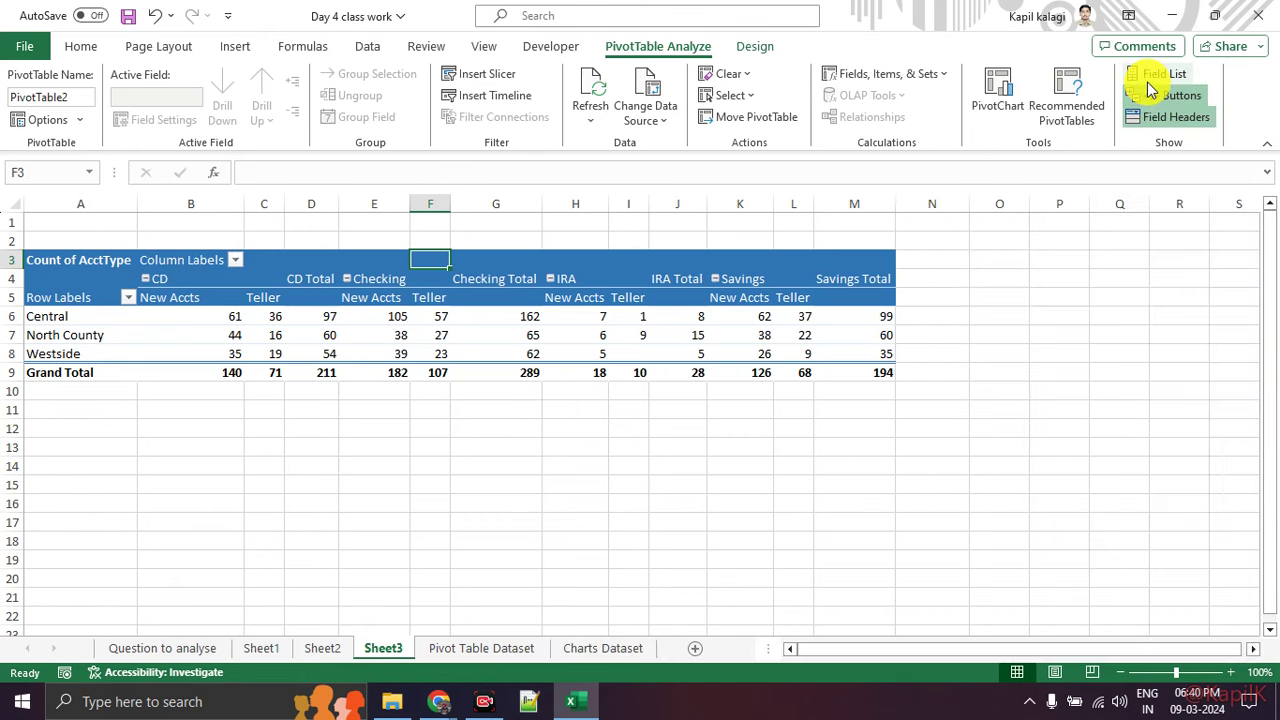
pyautogui.click(1152, 80)
pyautogui.scroll(-2, 1135, 410)
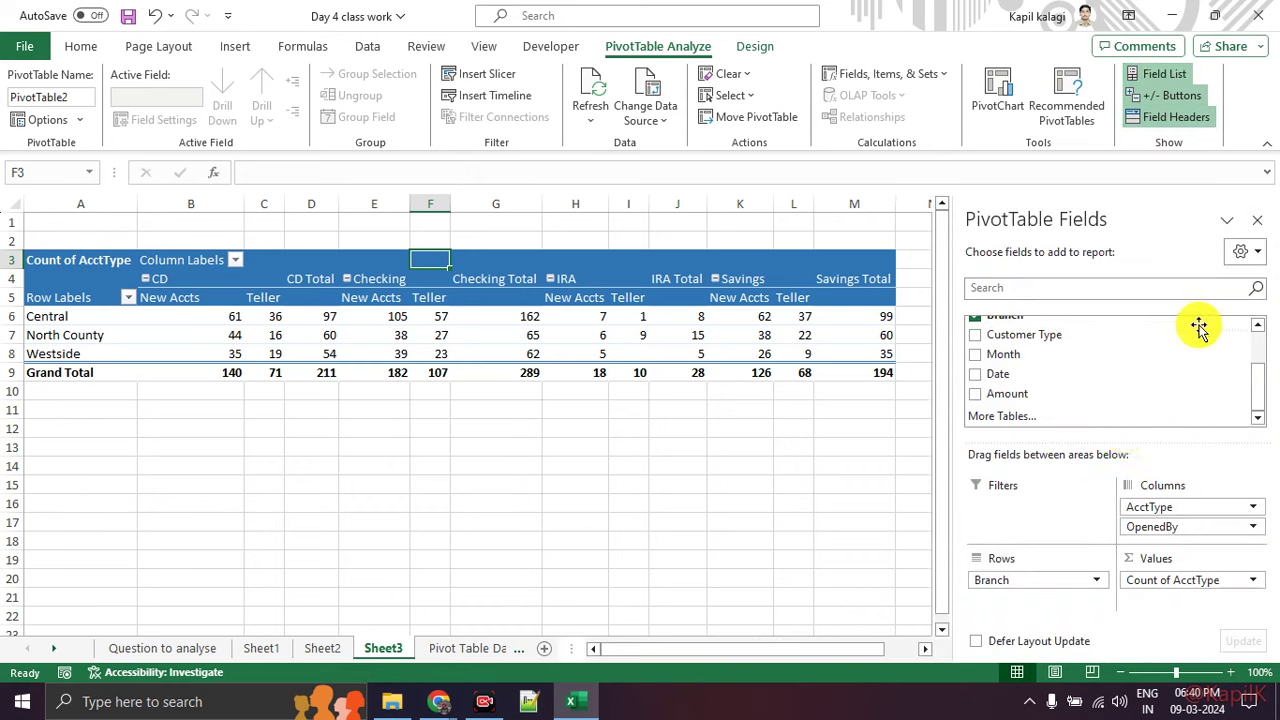
pyautogui.click(1262, 221)
pyautogui.click(950, 446)
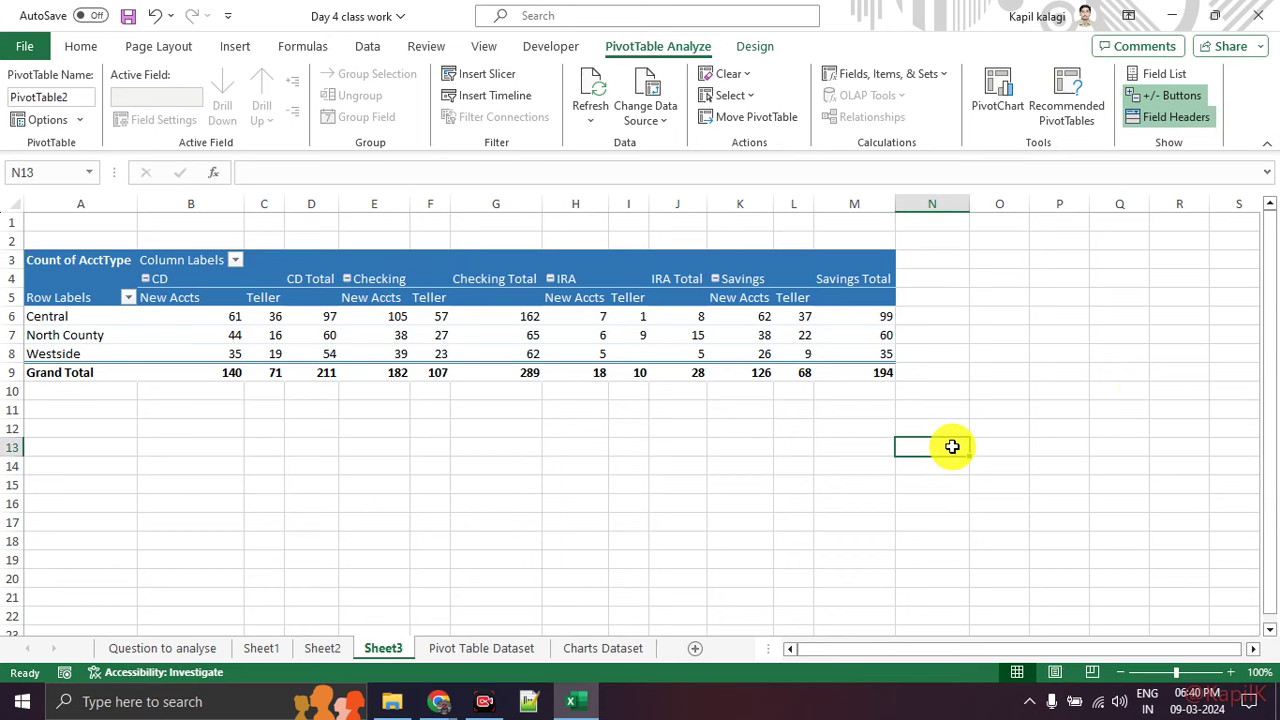
pyautogui.click(200, 650)
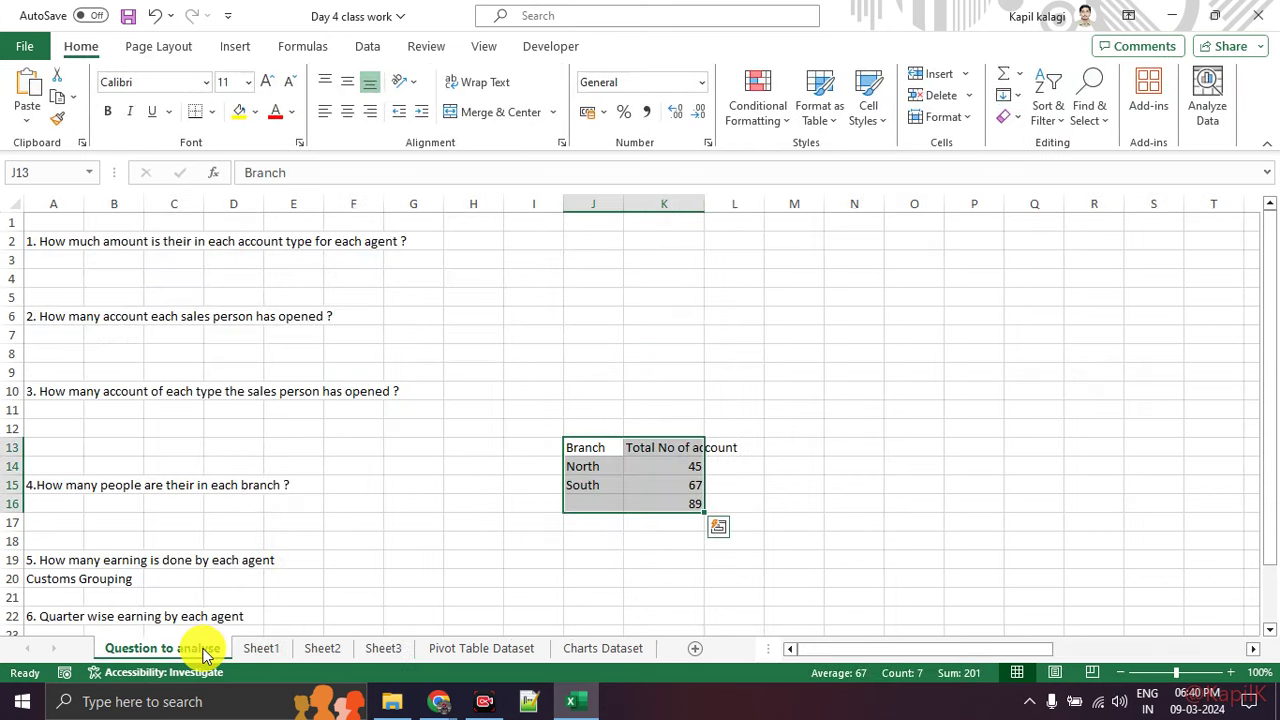
# Step: Select the Branch / Total No of account table area on the Question to analyse sheet
pyautogui.click(488, 524)
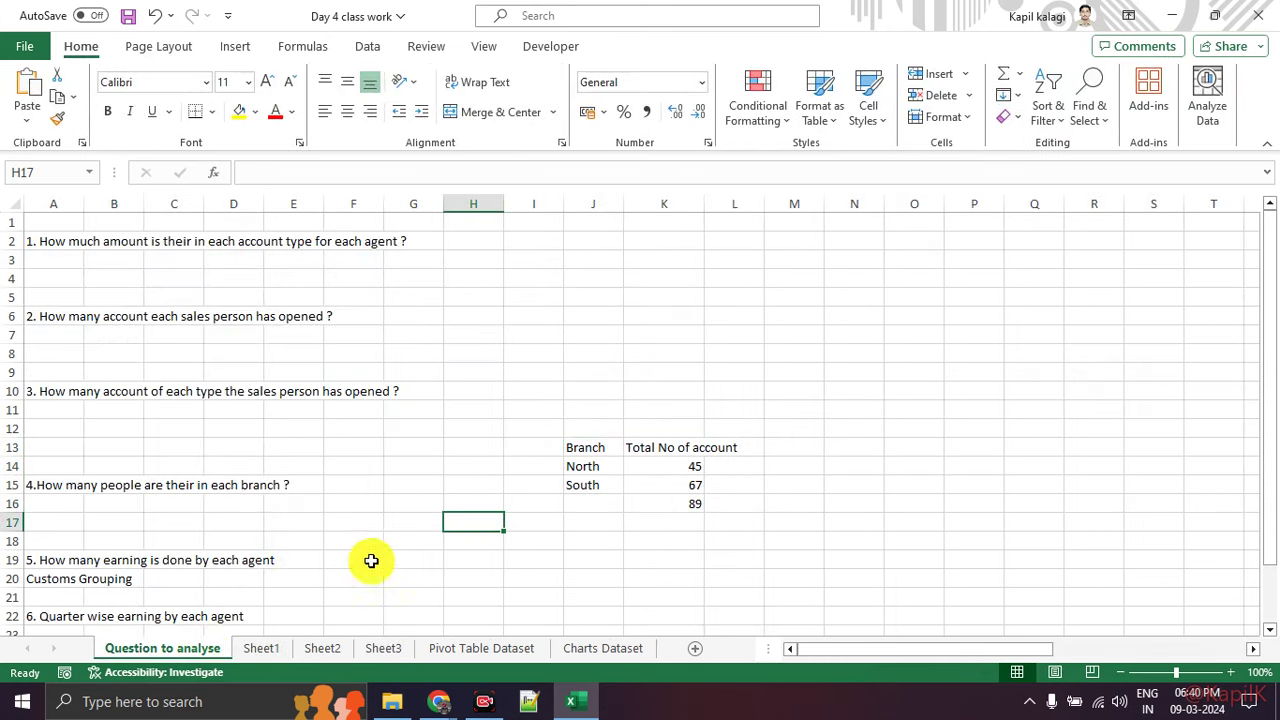
pyautogui.moveTo(540, 424); pyautogui.dragTo(759, 512)
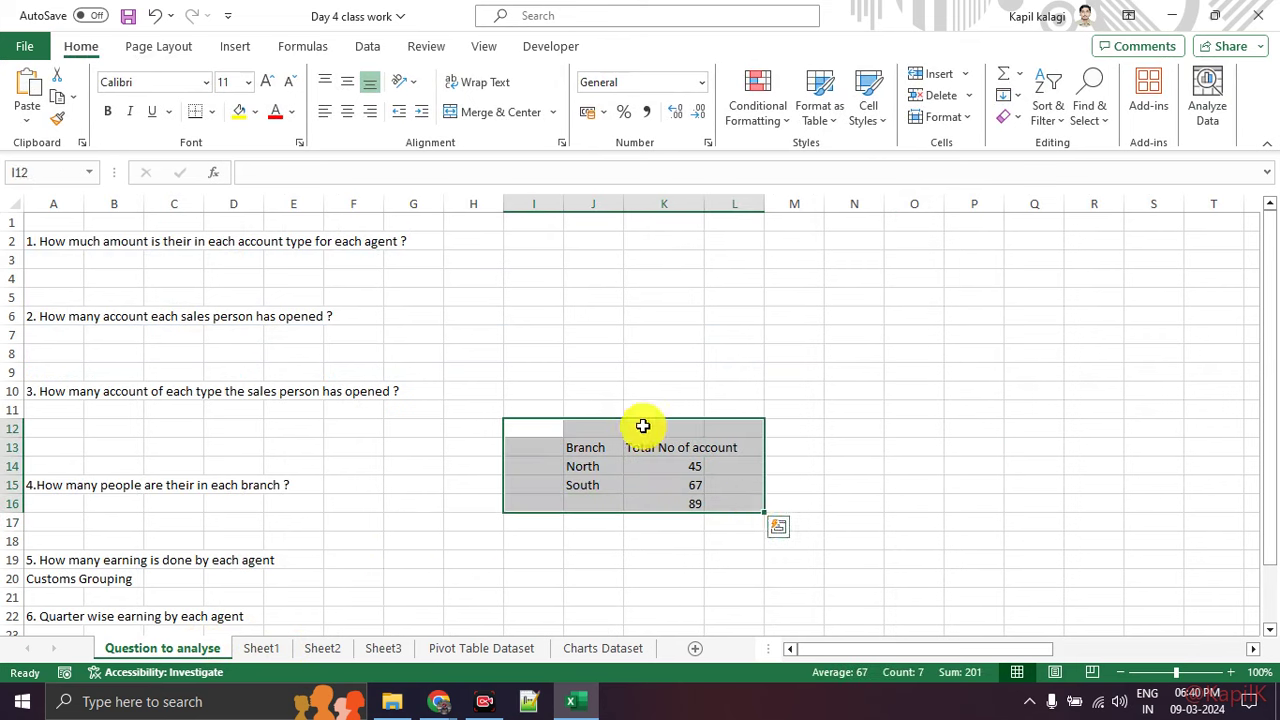
pyautogui.click(586, 315)
pyautogui.moveTo(545, 408); pyautogui.dragTo(771, 517)
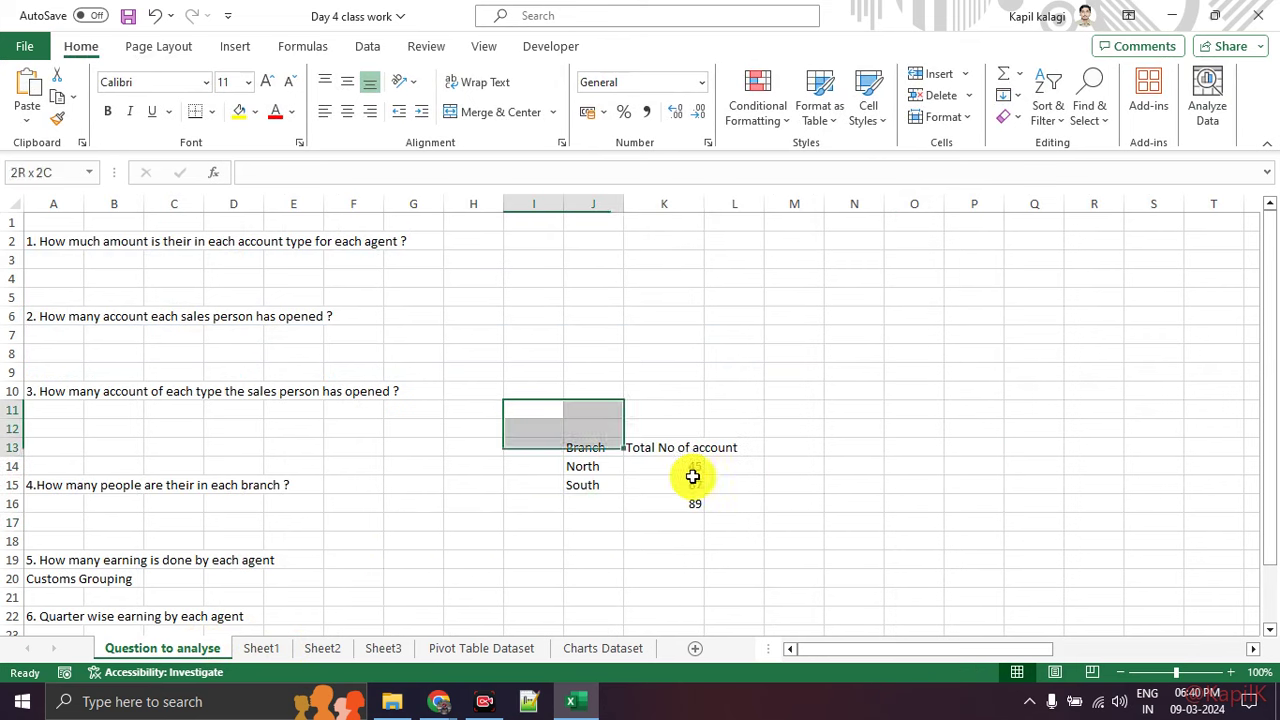
pyautogui.click(707, 351)
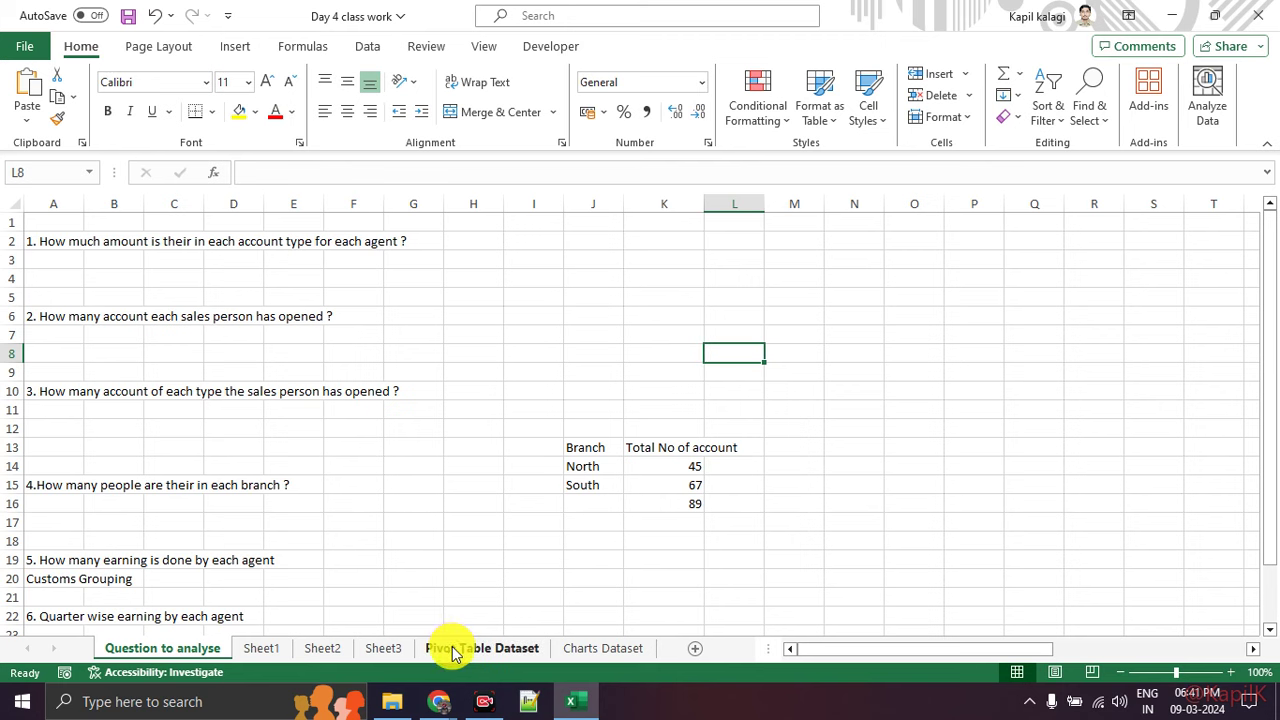
pyautogui.scroll(-1, 472, 482)
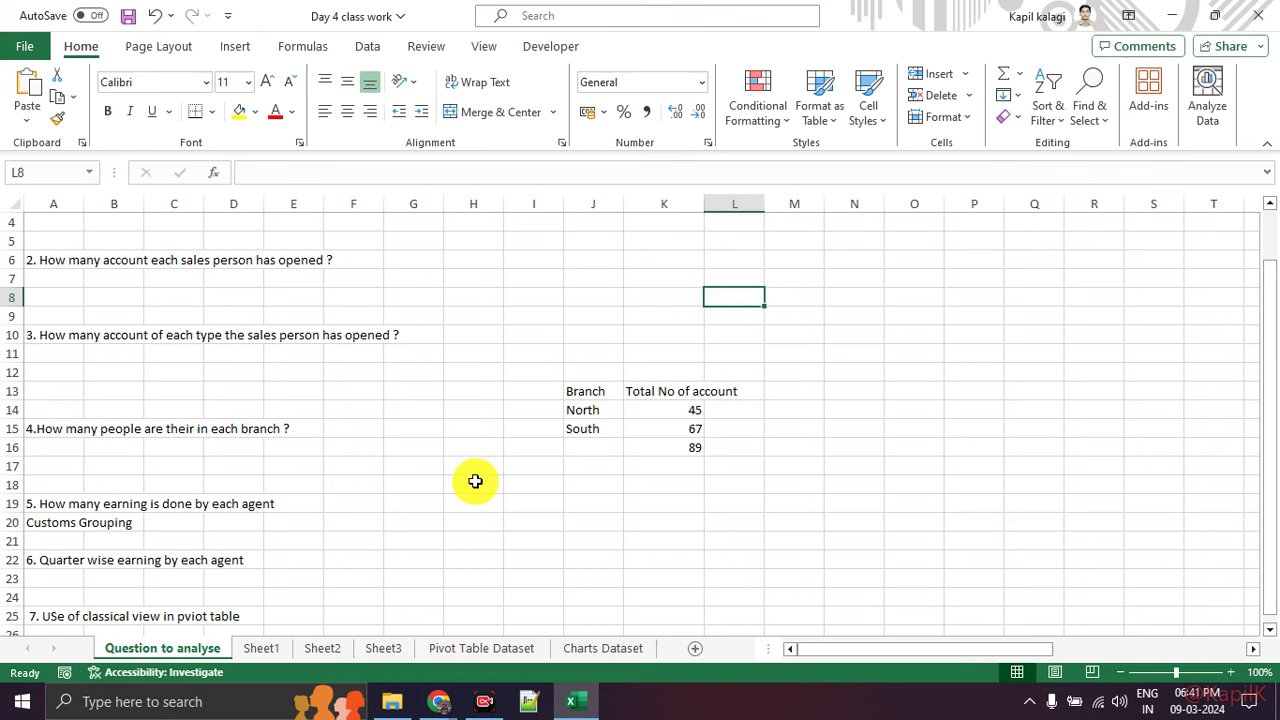
# Step: Review the Sheet3 pivot's branches and CD, Checking, IRA, Savings headers, then switch to Pivot Table Dataset
pyautogui.click(385, 649)
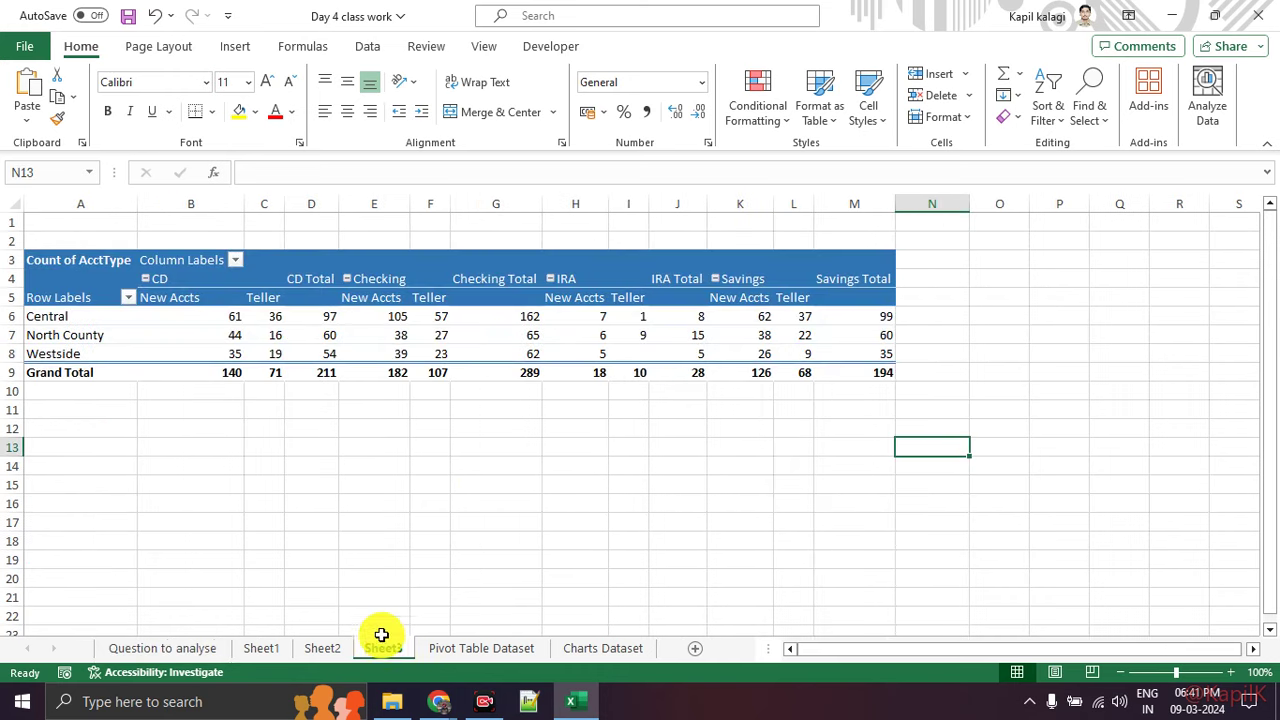
pyautogui.moveTo(115, 316); pyautogui.dragTo(86, 355)
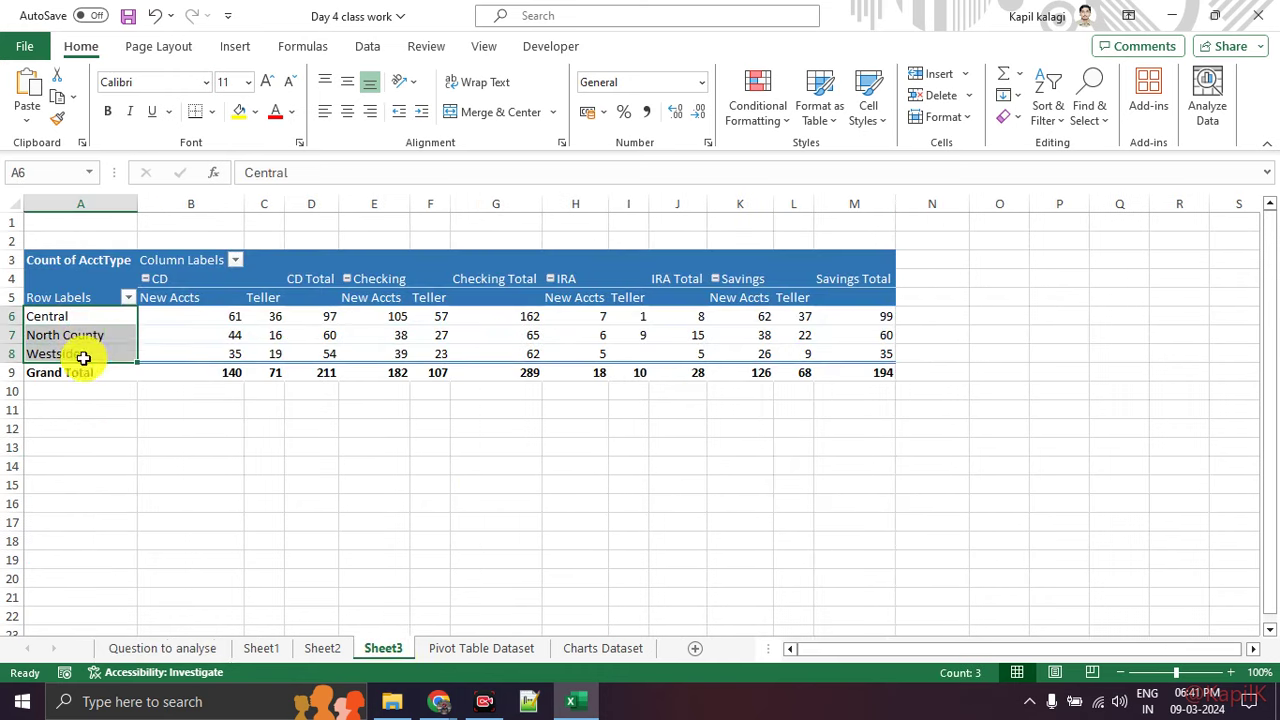
pyautogui.click(162, 285)
pyautogui.click(411, 284)
pyautogui.click(598, 284)
pyautogui.click(740, 285)
pyautogui.click(757, 451)
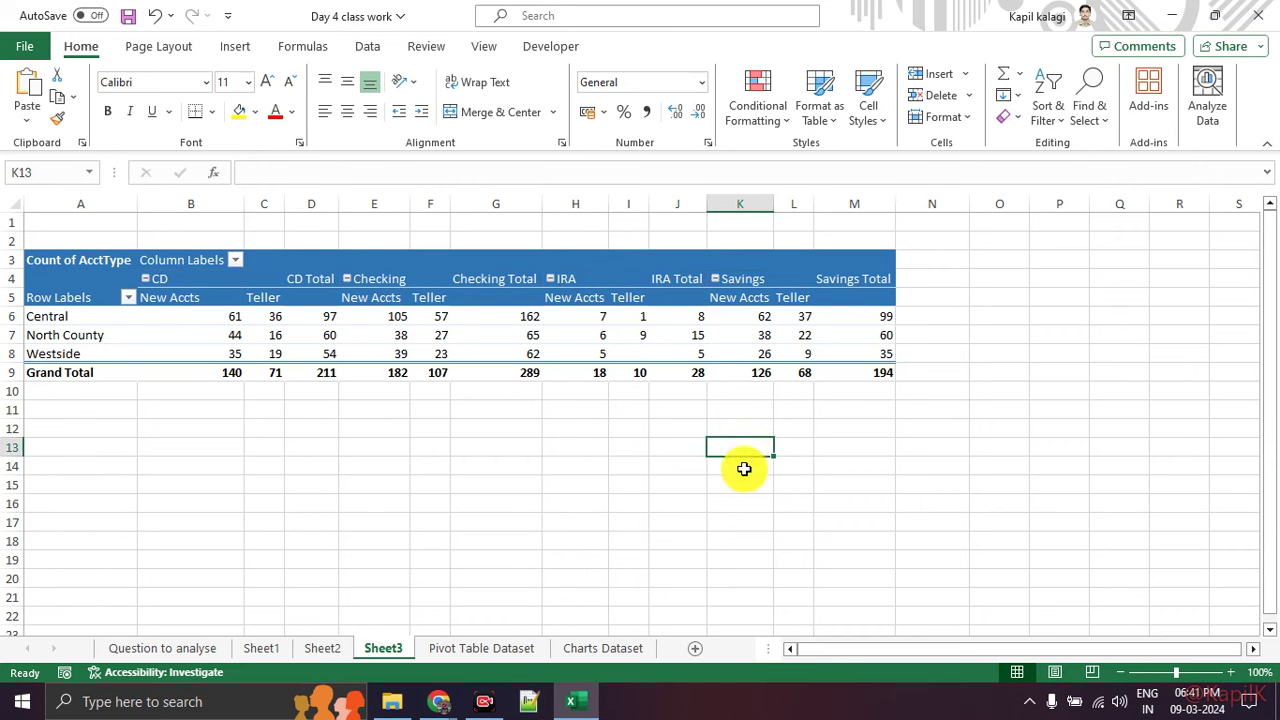
pyautogui.click(518, 646)
pyautogui.click(971, 366)
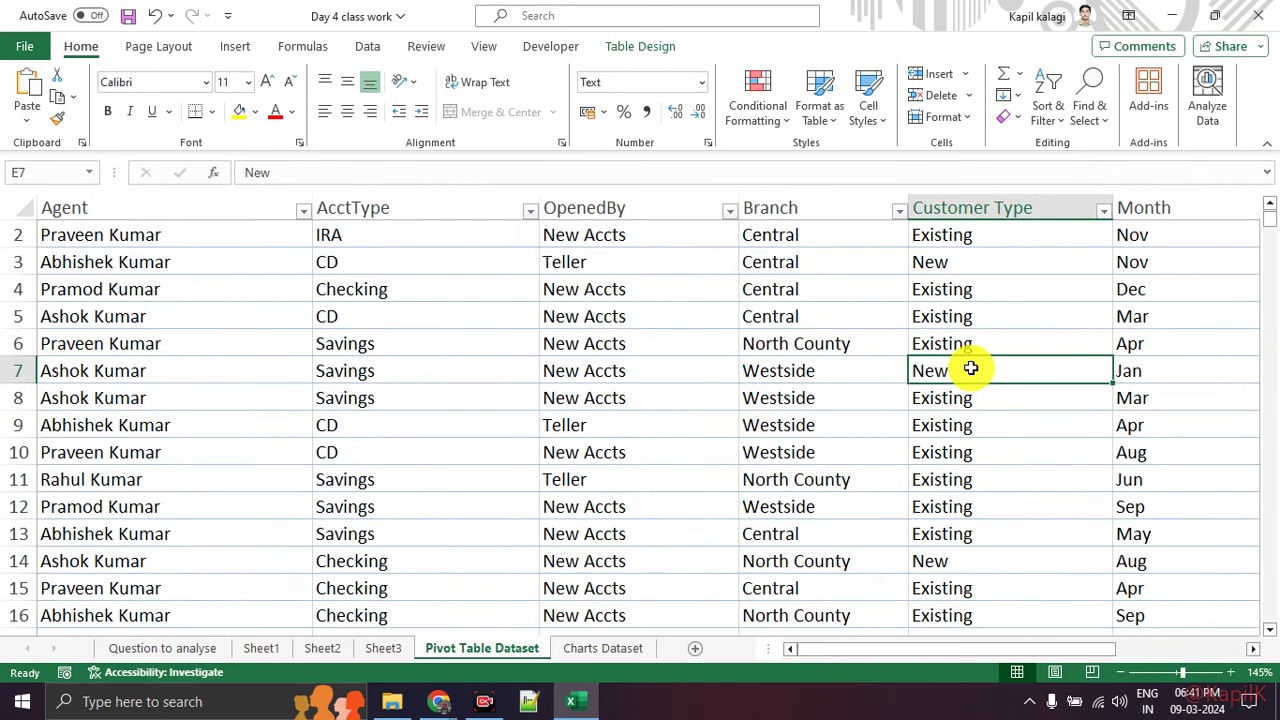
# Step: Select the first six Customer Type values in the Bank_Data table
pyautogui.scroll(1, 990, 330)
pyautogui.click(974, 292)
pyautogui.click(978, 264)
pyautogui.click(966, 323)
pyautogui.moveTo(978, 268); pyautogui.dragTo(982, 407)
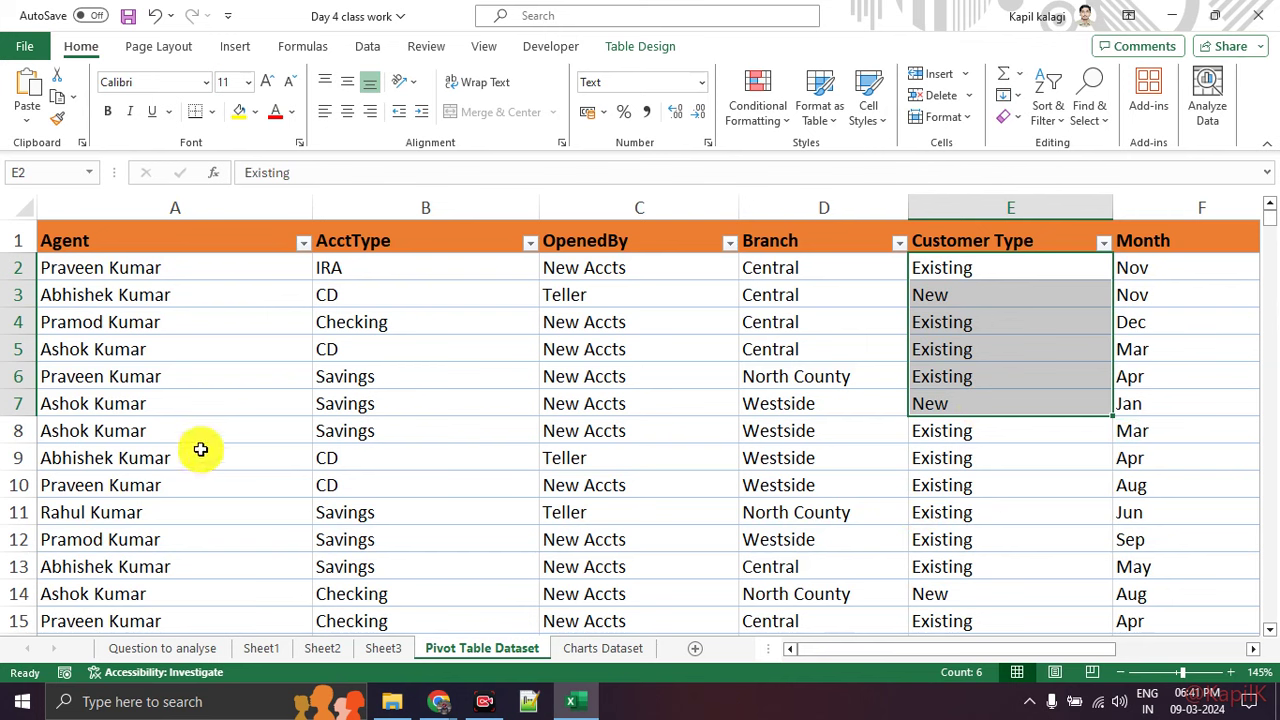
# Step: Insert a PivotTable from the Bank_Data table range onto a new worksheet, Sheet4
pyautogui.click(249, 53)
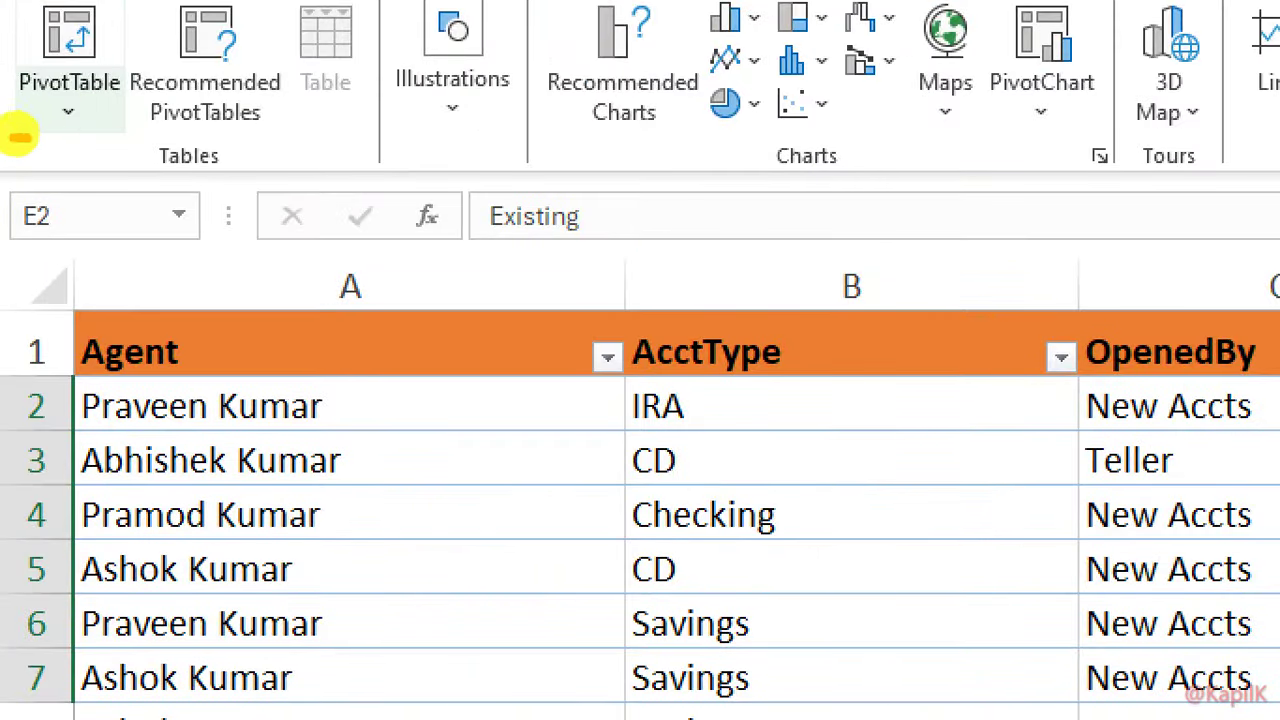
pyautogui.moveTo(5, 132); pyautogui.dragTo(64, 121)
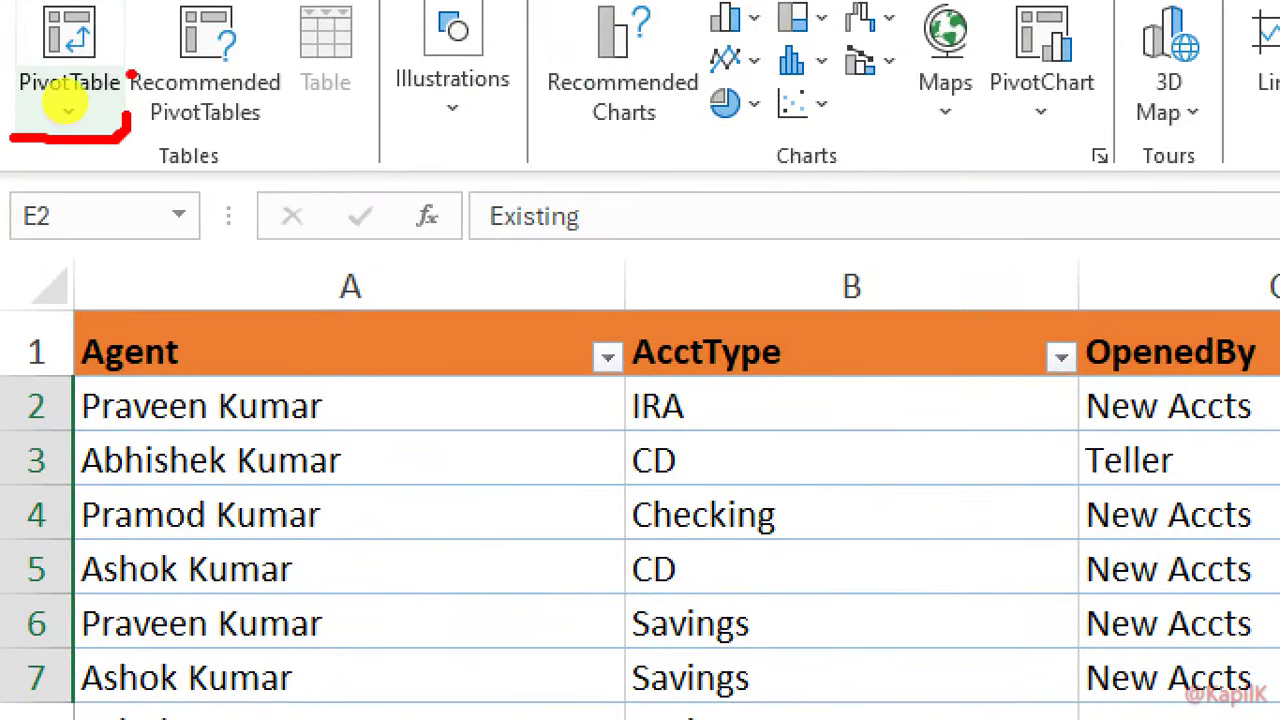
pyautogui.moveTo(128, 72); pyautogui.dragTo(33, 121)
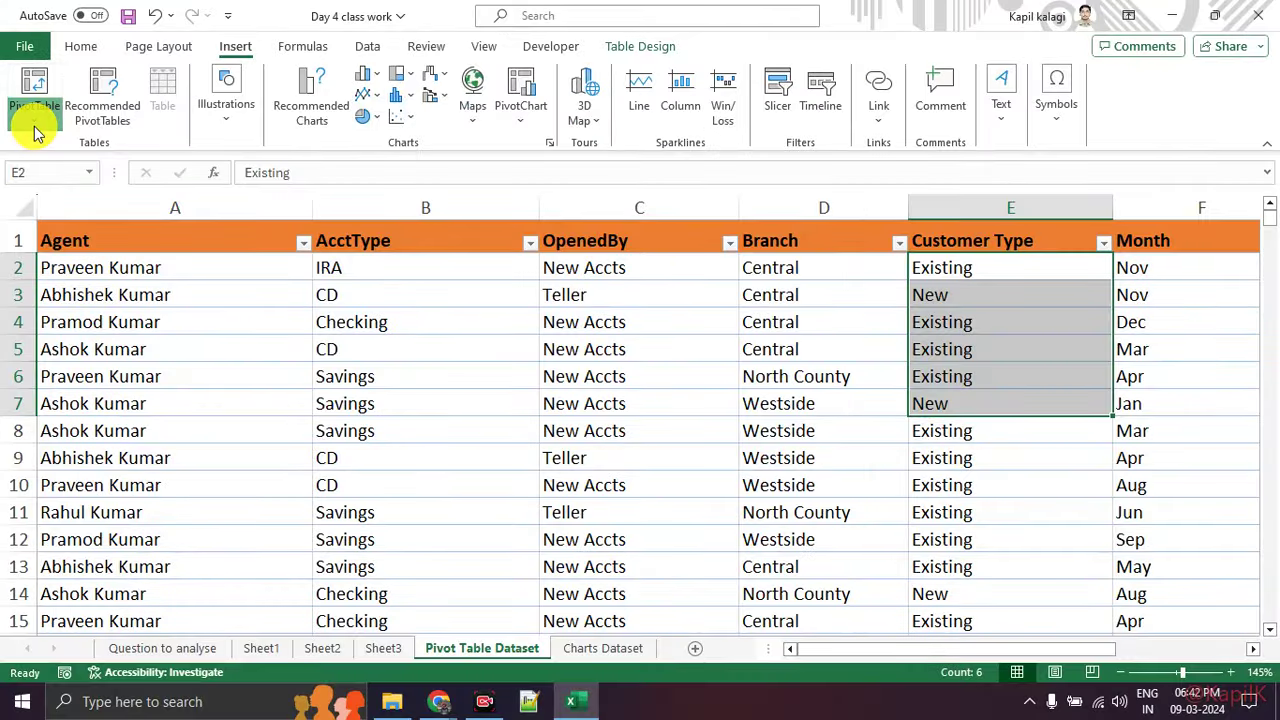
pyautogui.click(34, 125)
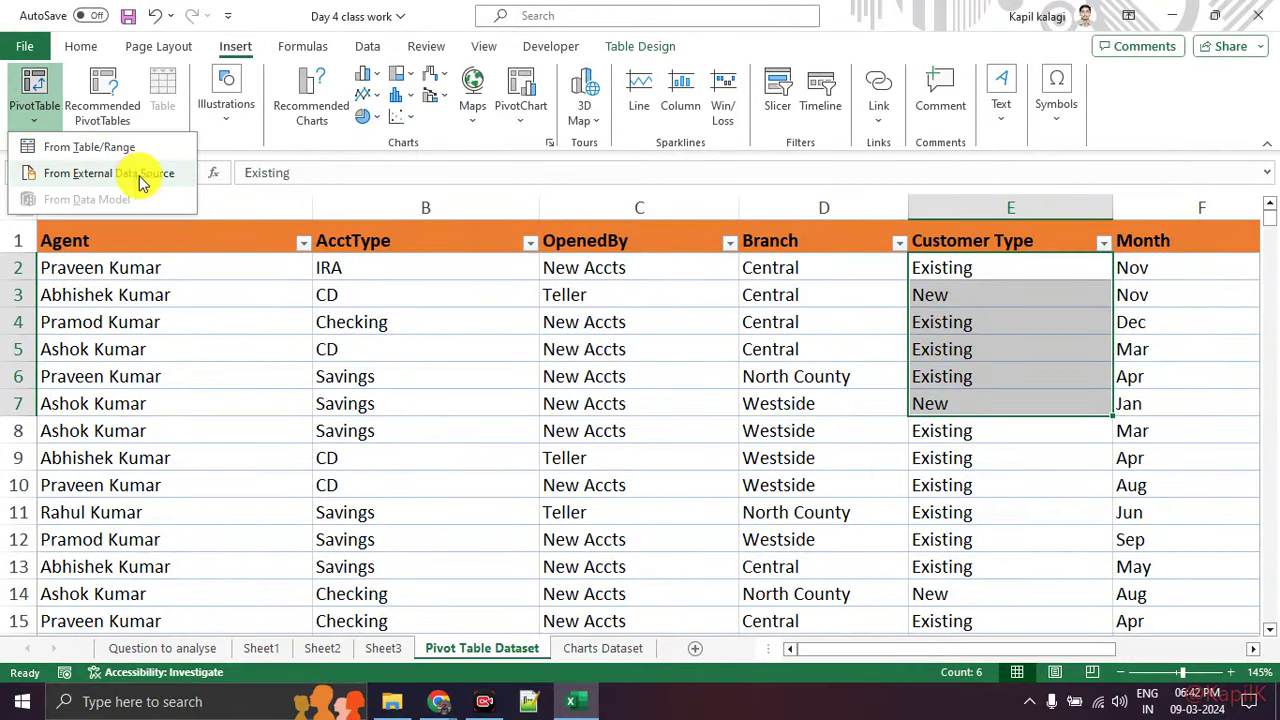
pyautogui.click(120, 148)
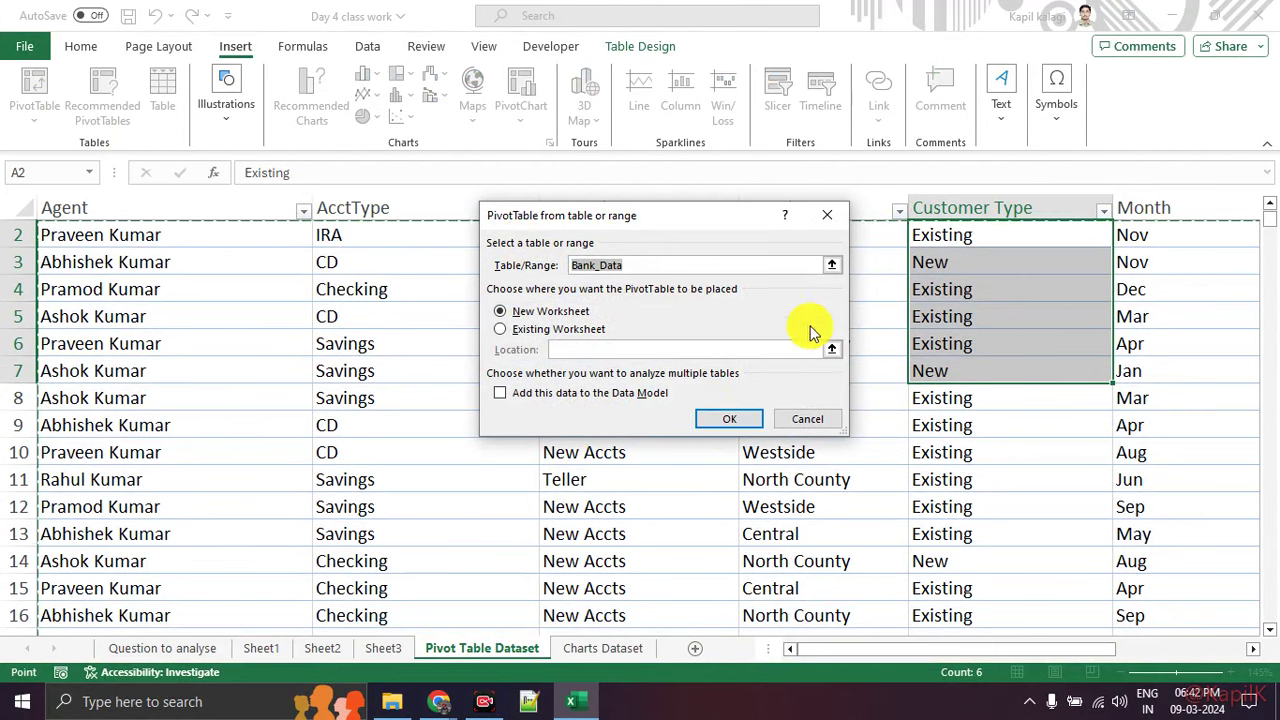
pyautogui.click(828, 215)
pyautogui.click(965, 480)
pyautogui.scroll(1, 810, 345)
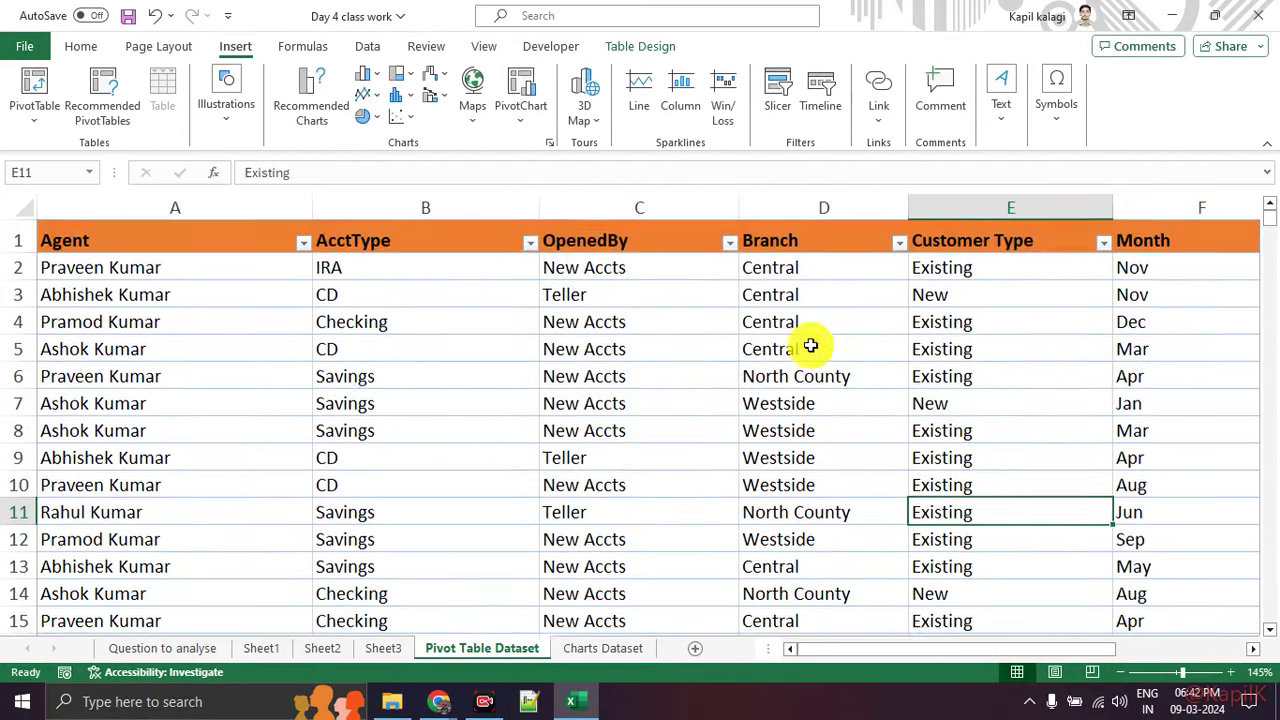
pyautogui.click(36, 82)
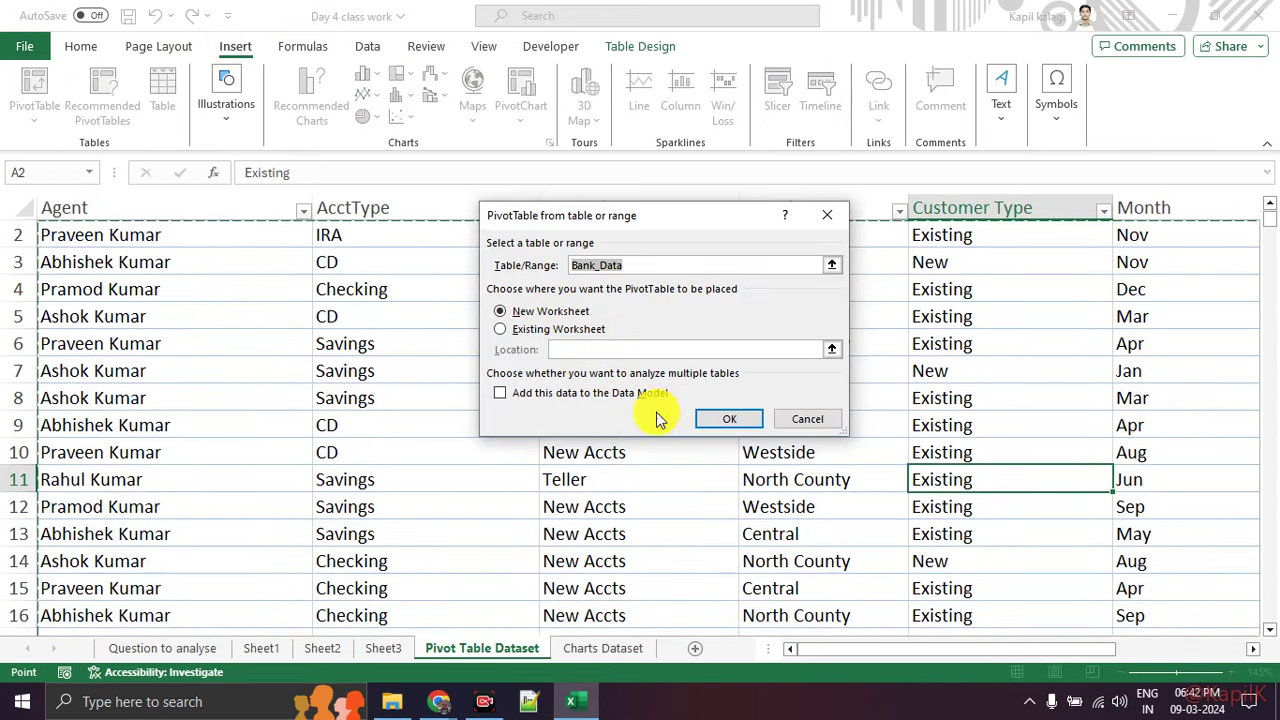
pyautogui.click(710, 419)
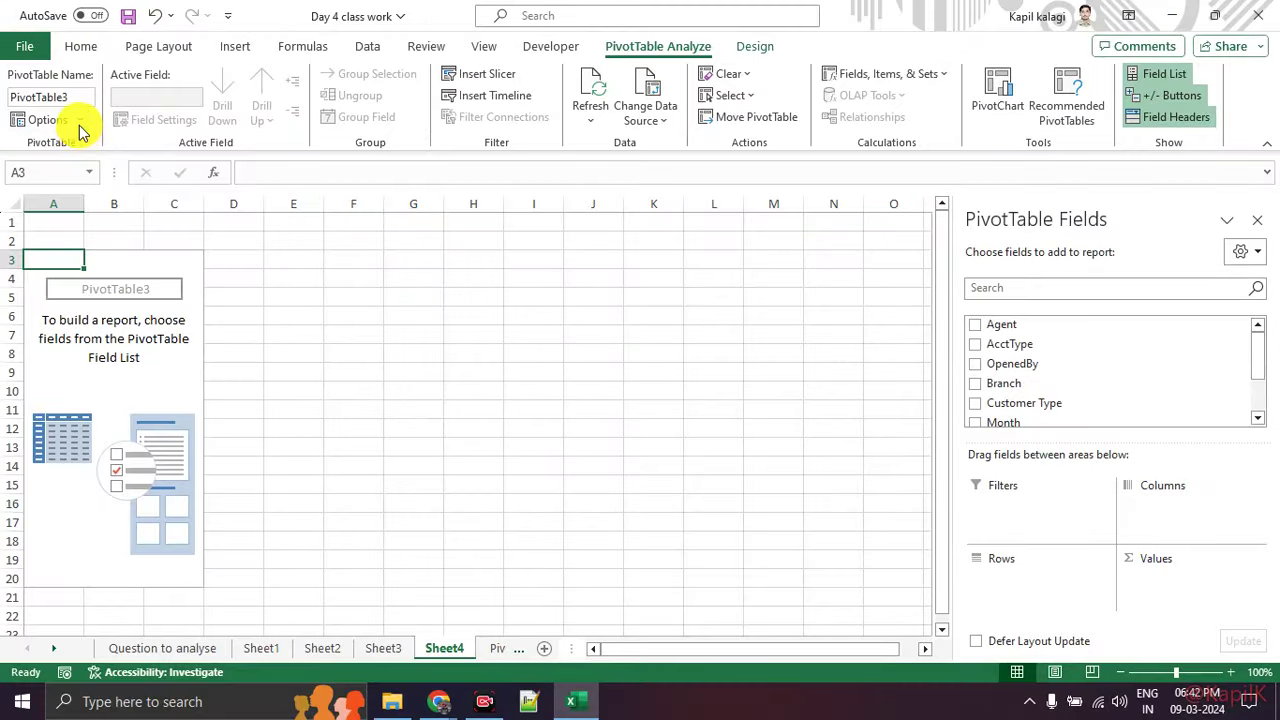
# Step: Turn on Classic PivotTable layout in PivotTable3's Options, Display tab
pyautogui.click(76, 122)
pyautogui.click(80, 150)
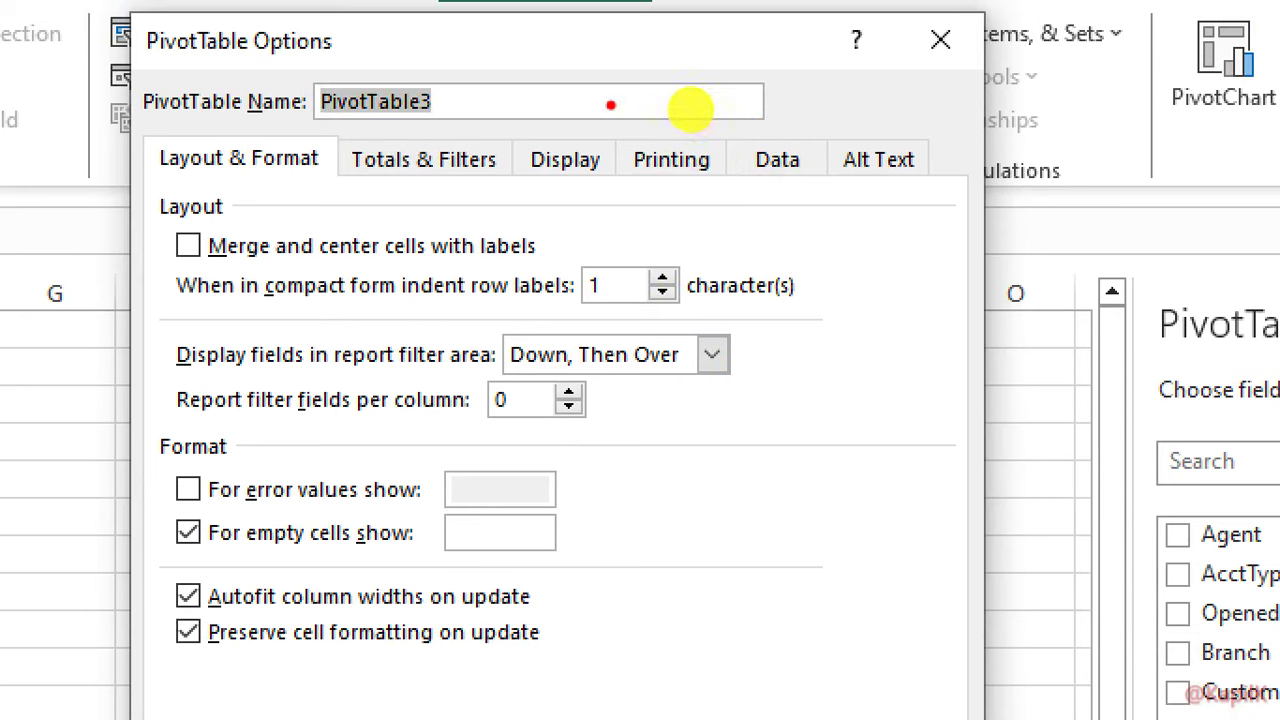
pyautogui.moveTo(607, 131)
pyautogui.mouseDown()
pyautogui.moveTo(500, 131)
pyautogui.moveTo(615, 122)
pyautogui.mouseUp()
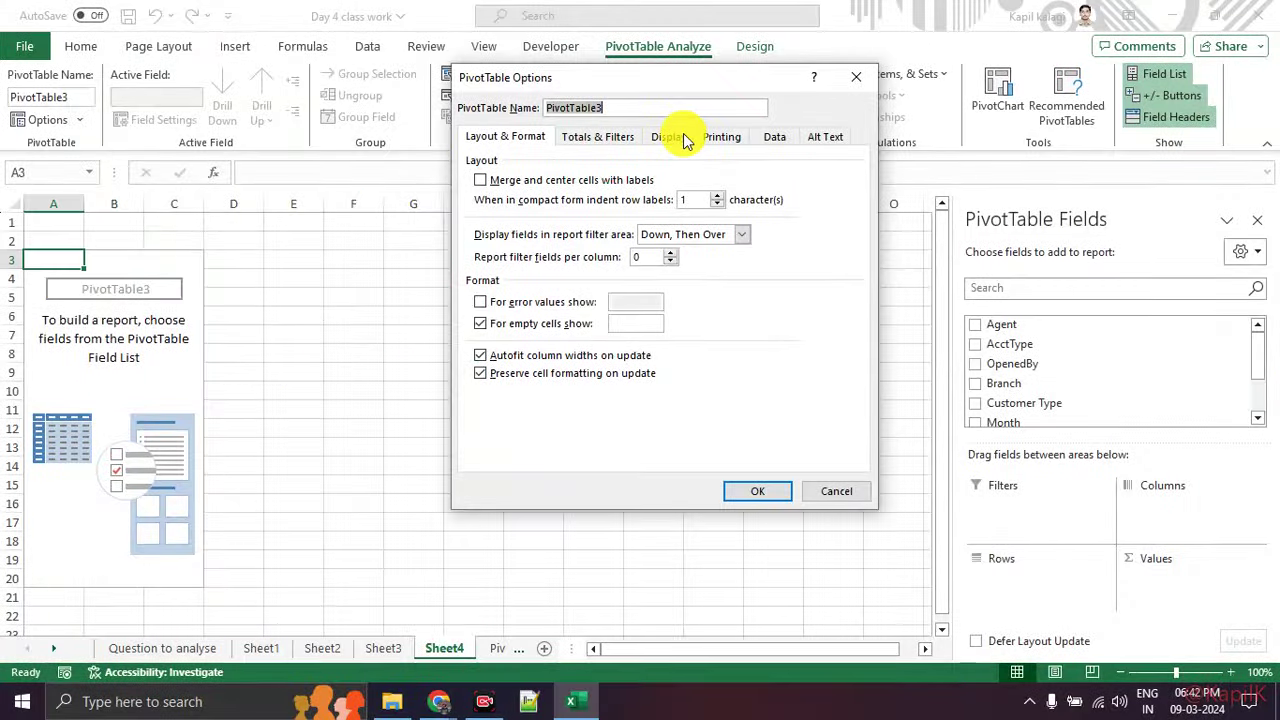
pyautogui.click(672, 138)
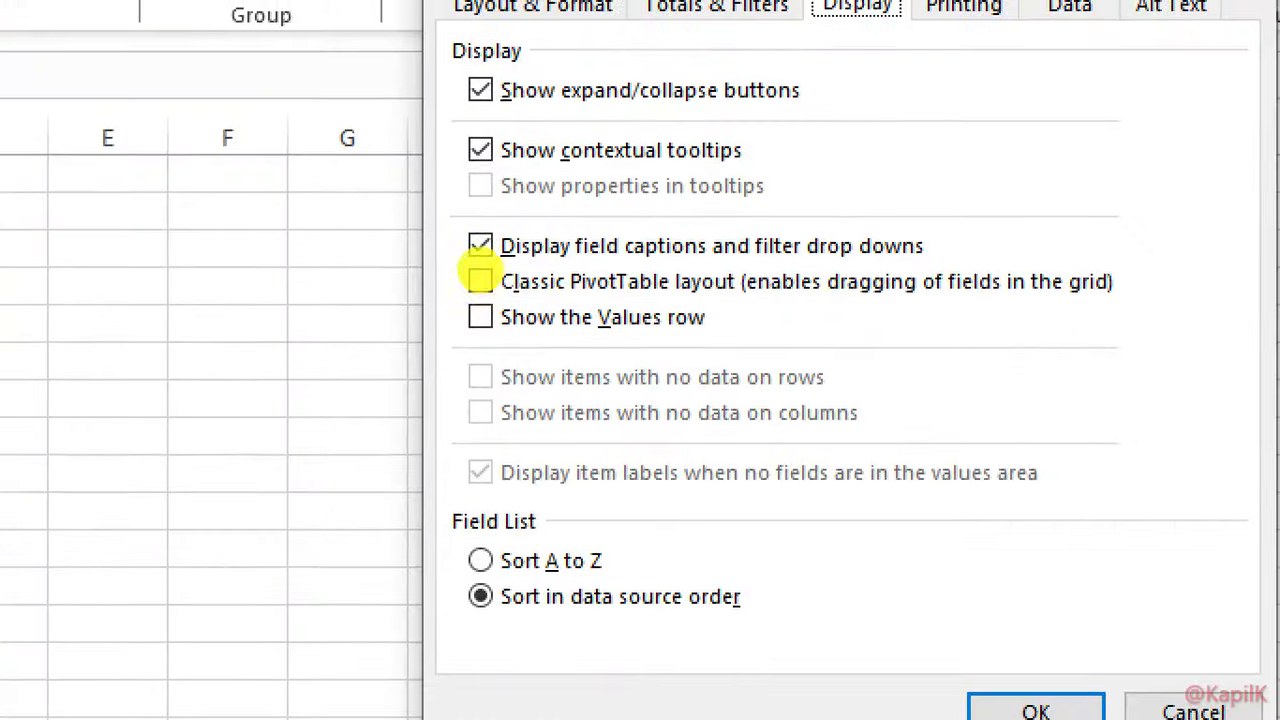
pyautogui.moveTo(452, 280); pyautogui.dragTo(650, 284)
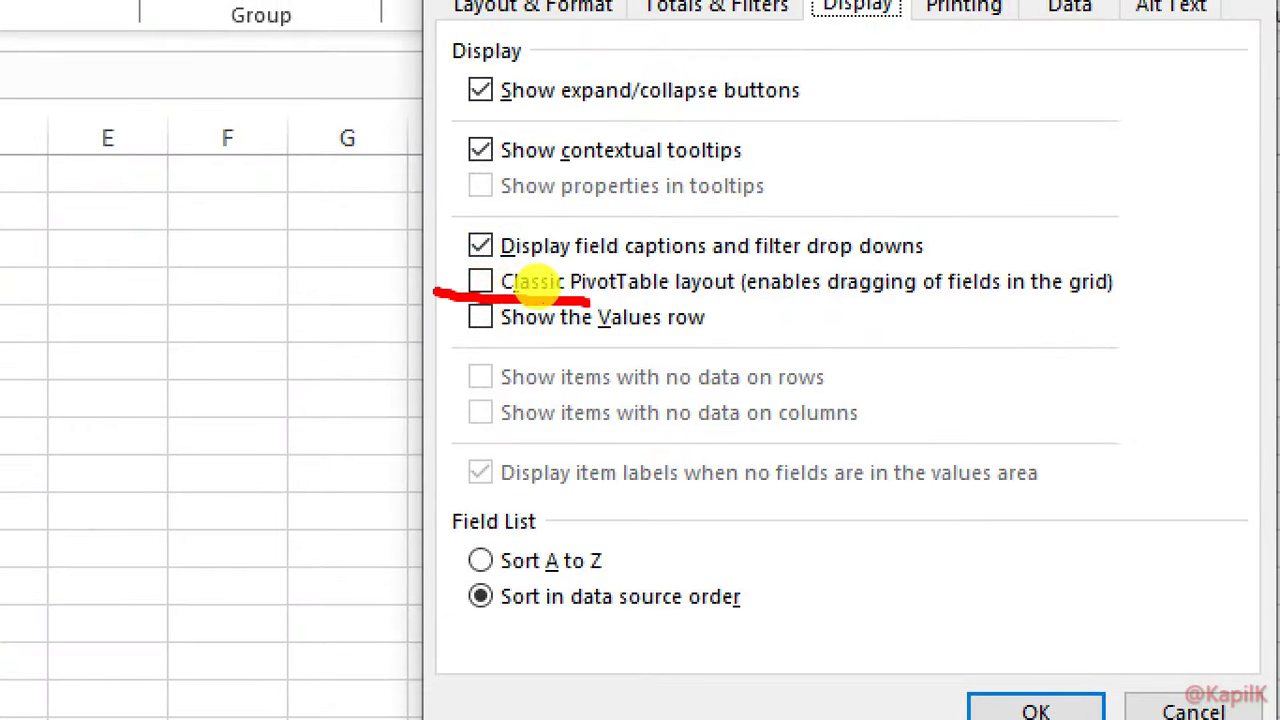
pyautogui.moveTo(760, 300); pyautogui.dragTo(1163, 307)
pyautogui.click(489, 334)
pyautogui.click(480, 277)
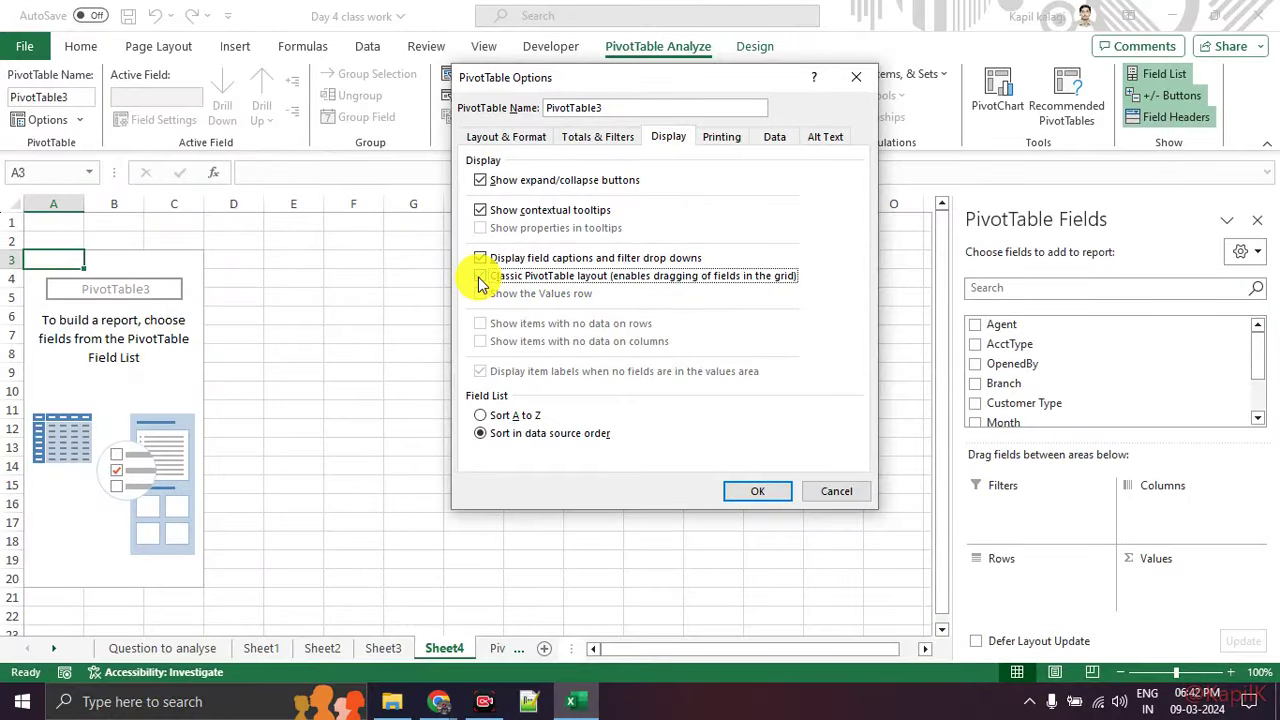
pyautogui.click(752, 491)
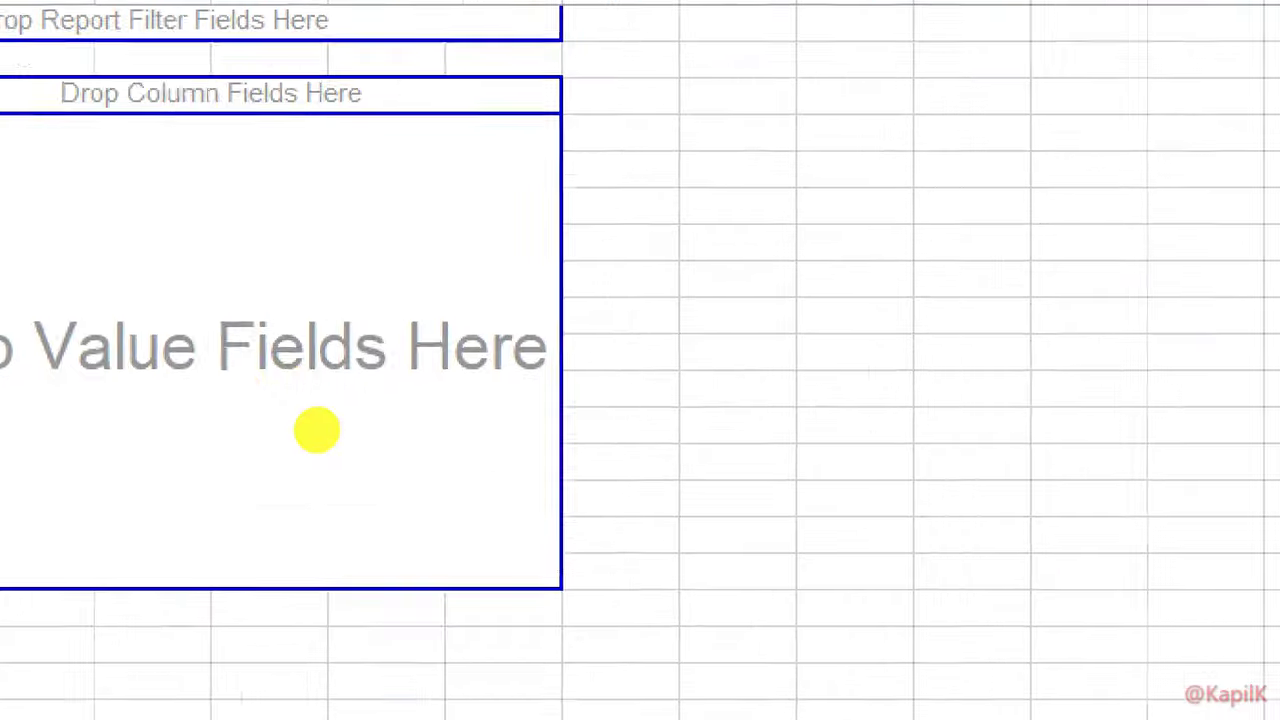
pyautogui.moveTo(336, 33); pyautogui.dragTo(25, 658)
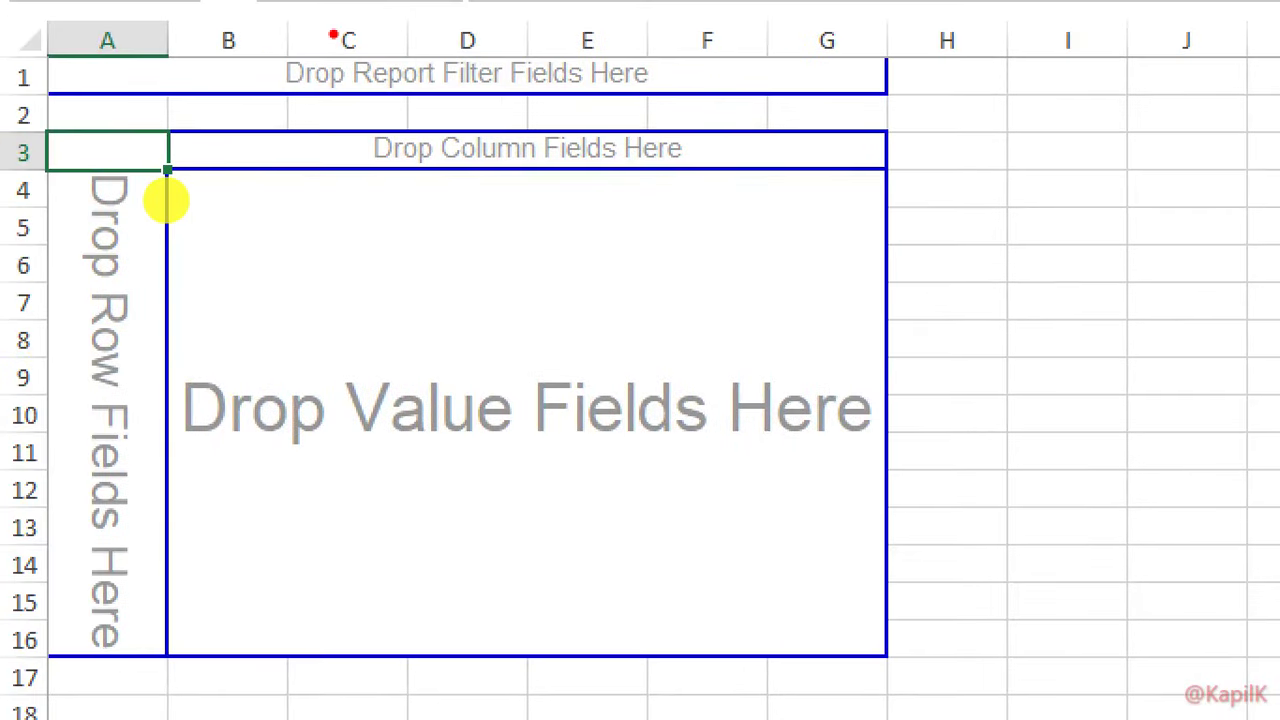
pyautogui.moveTo(20, 525)
pyautogui.mouseDown()
pyautogui.moveTo(534, 526)
pyautogui.moveTo(474, 260)
pyautogui.moveTo(174, 197)
pyautogui.moveTo(317, 310)
pyautogui.mouseUp()
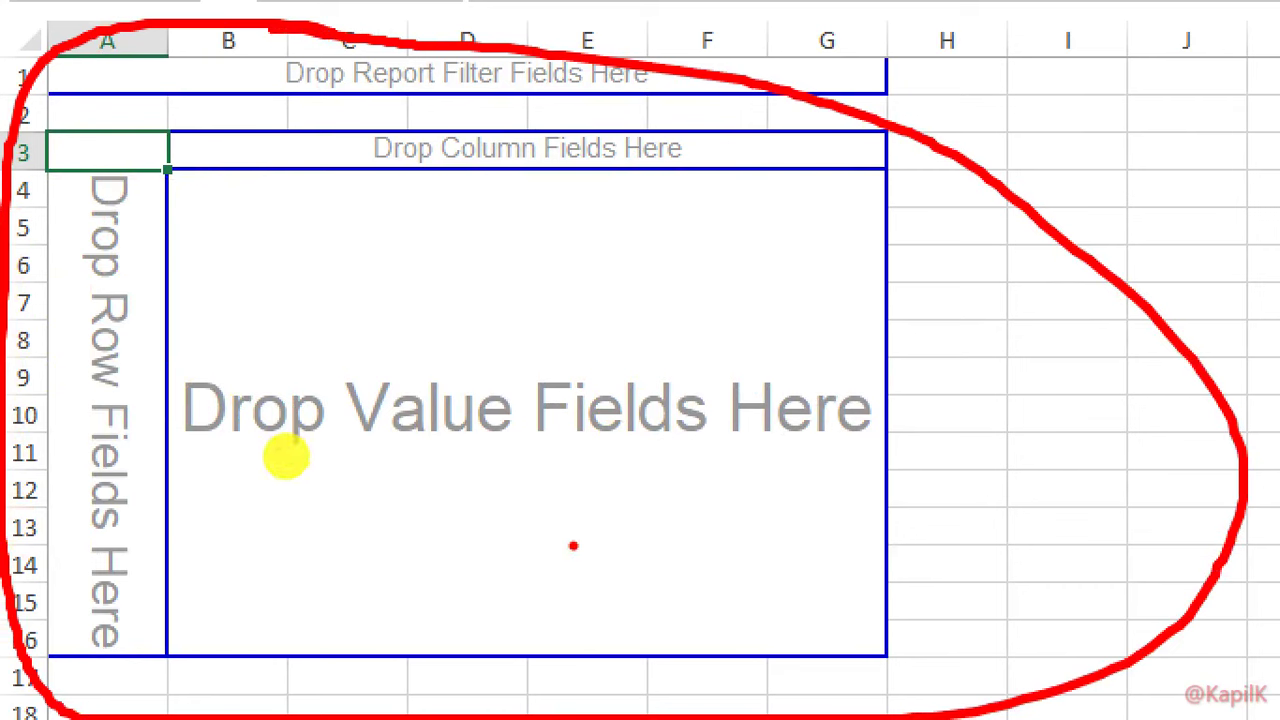
pyautogui.moveTo(145, 185); pyautogui.dragTo(142, 430)
pyautogui.moveTo(369, 160); pyautogui.dragTo(716, 163)
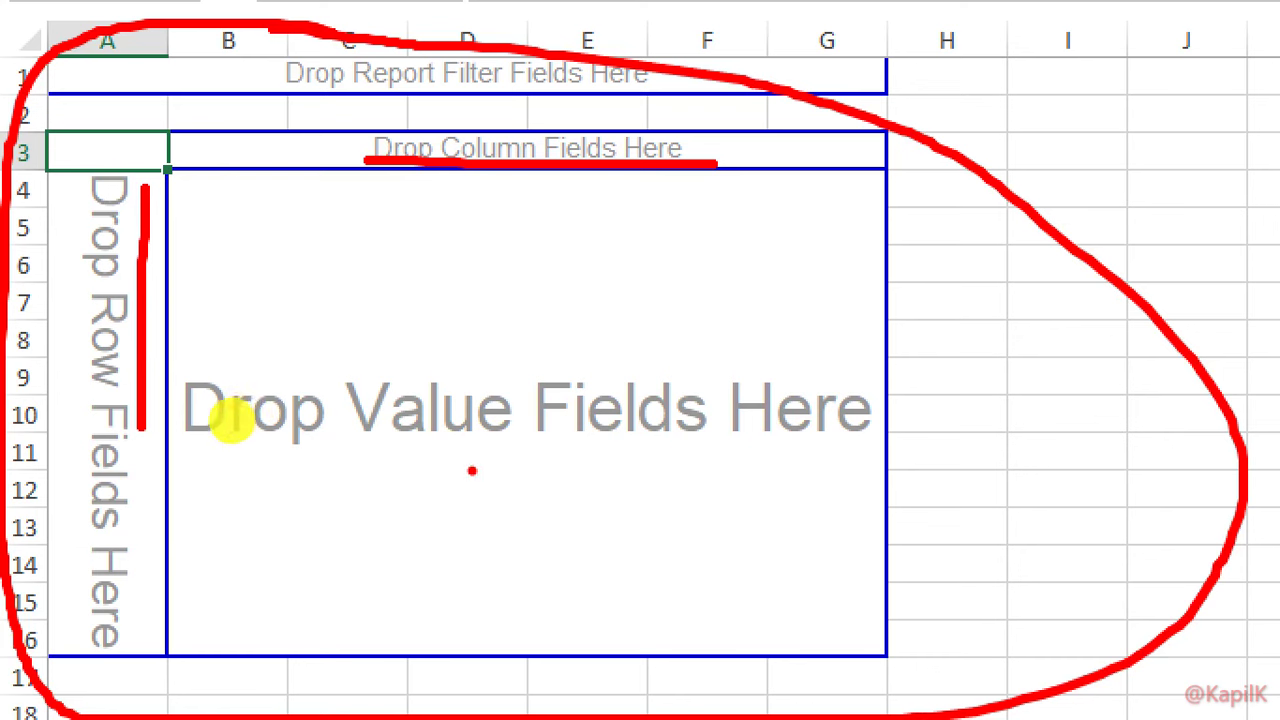
pyautogui.moveTo(211, 451); pyautogui.dragTo(785, 435)
pyautogui.press('Escape')
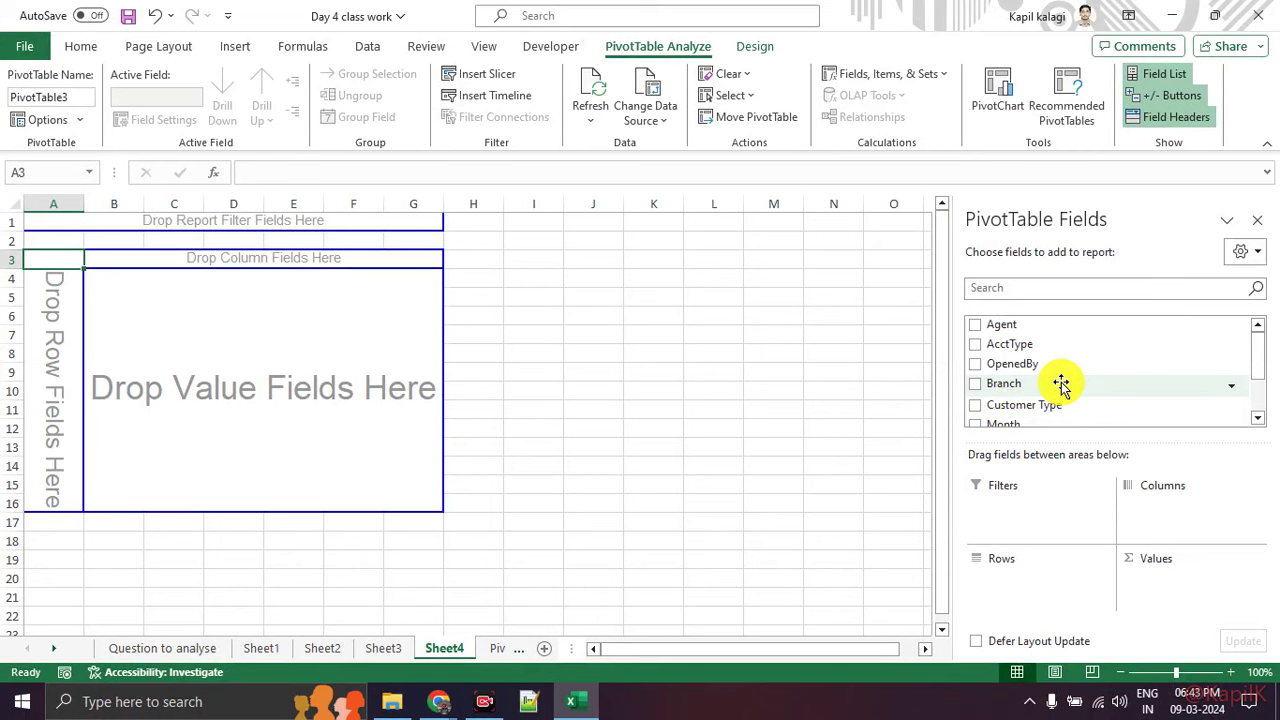
# Step: Drop Branch onto the pivot's row area and Customer Type onto its column area
pyautogui.moveTo(1060, 384); pyautogui.dragTo(141, 345)
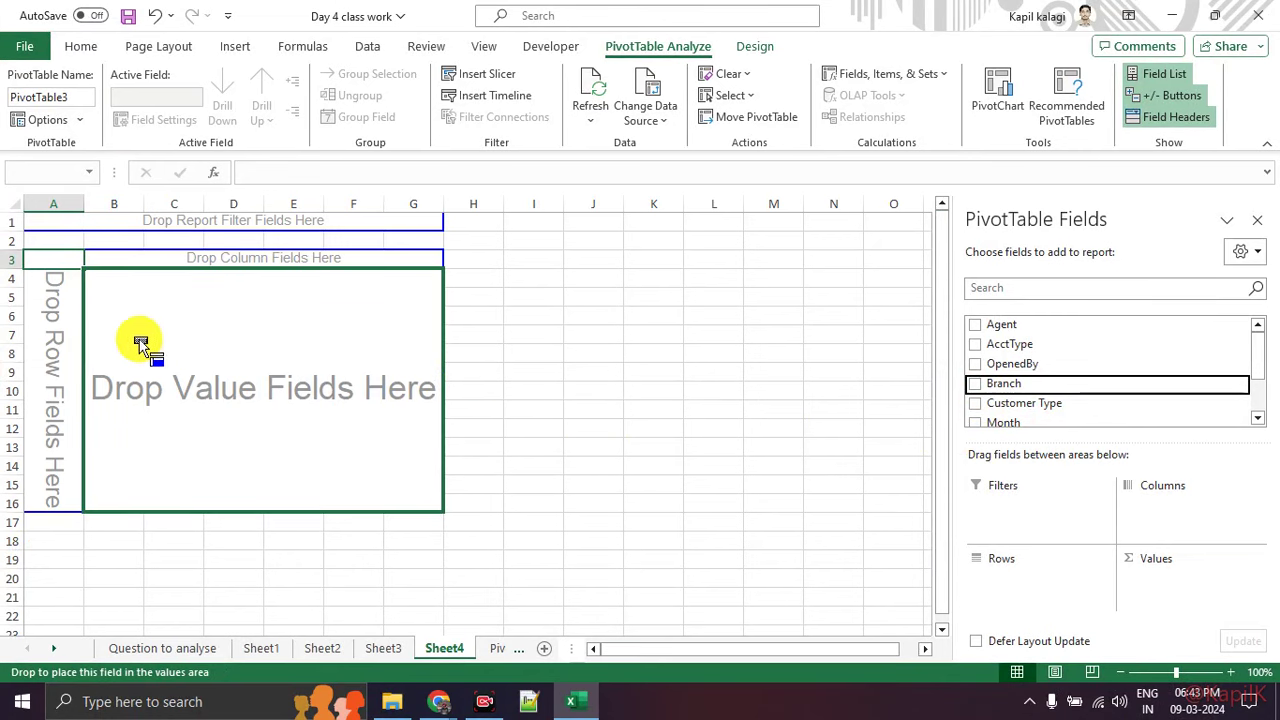
pyautogui.moveTo(141, 345); pyautogui.dragTo(58, 334)
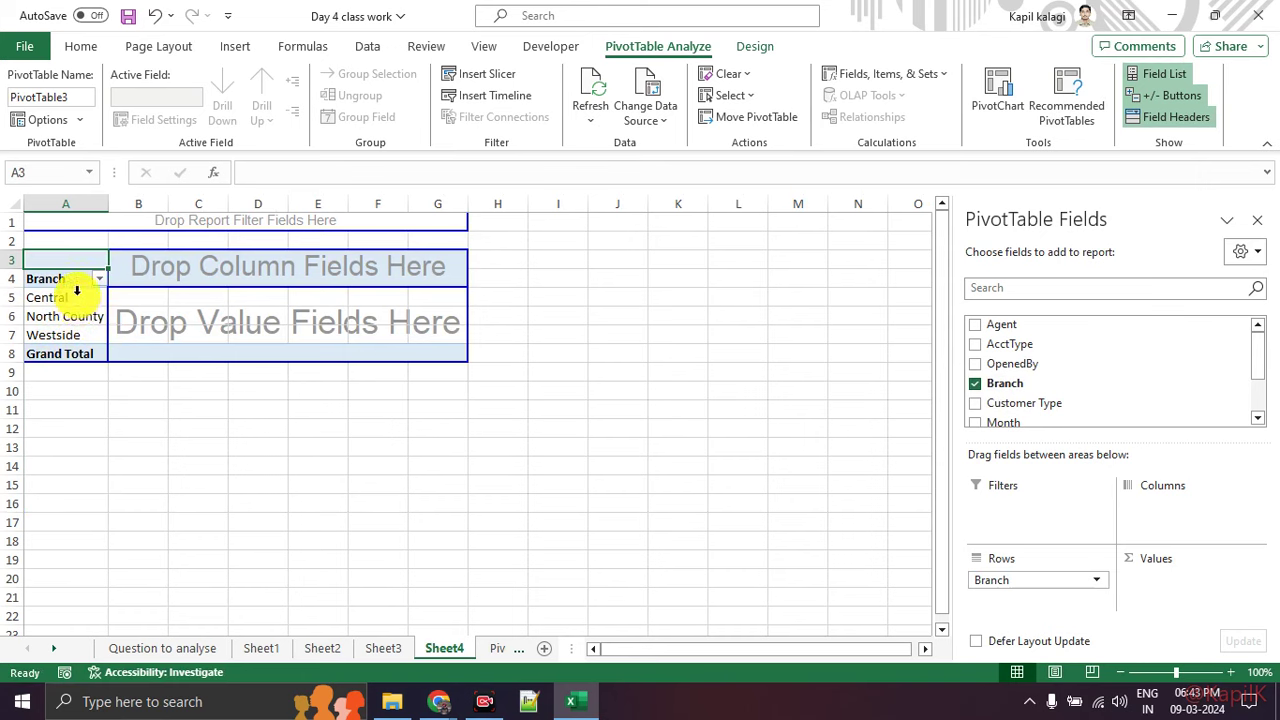
pyautogui.moveTo(1040, 403)
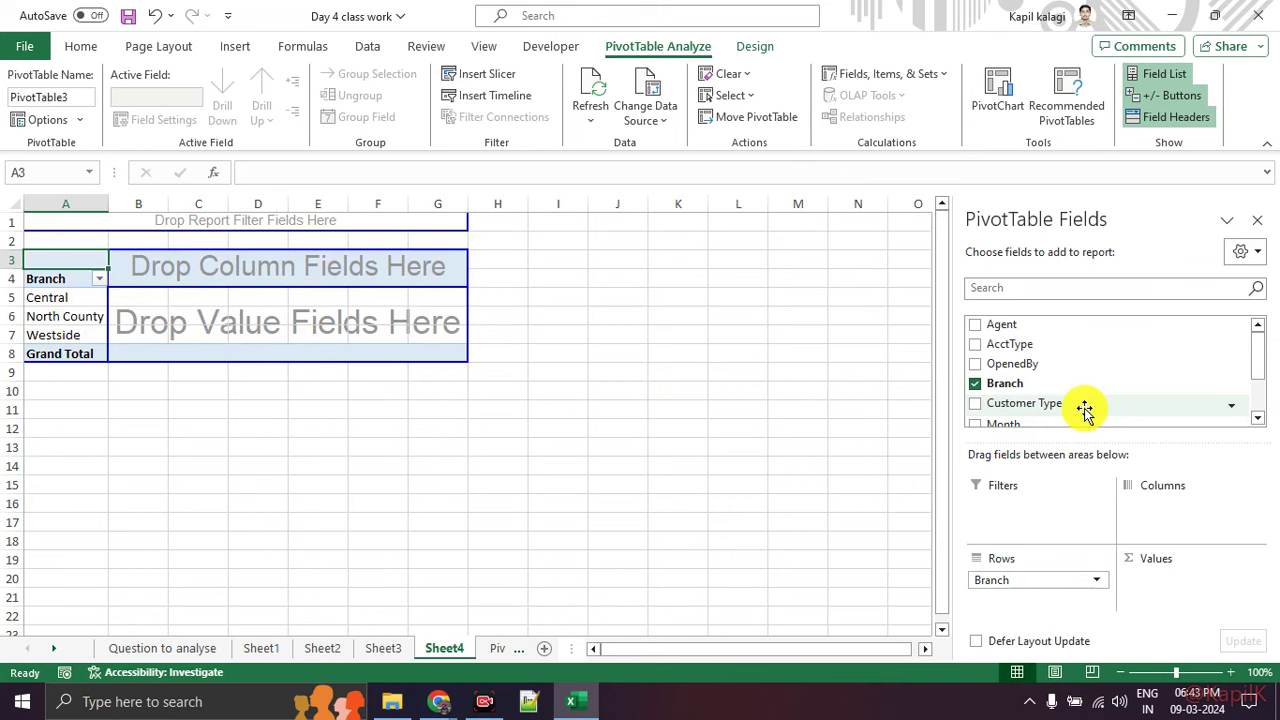
pyautogui.moveTo(1084, 410); pyautogui.dragTo(386, 274)
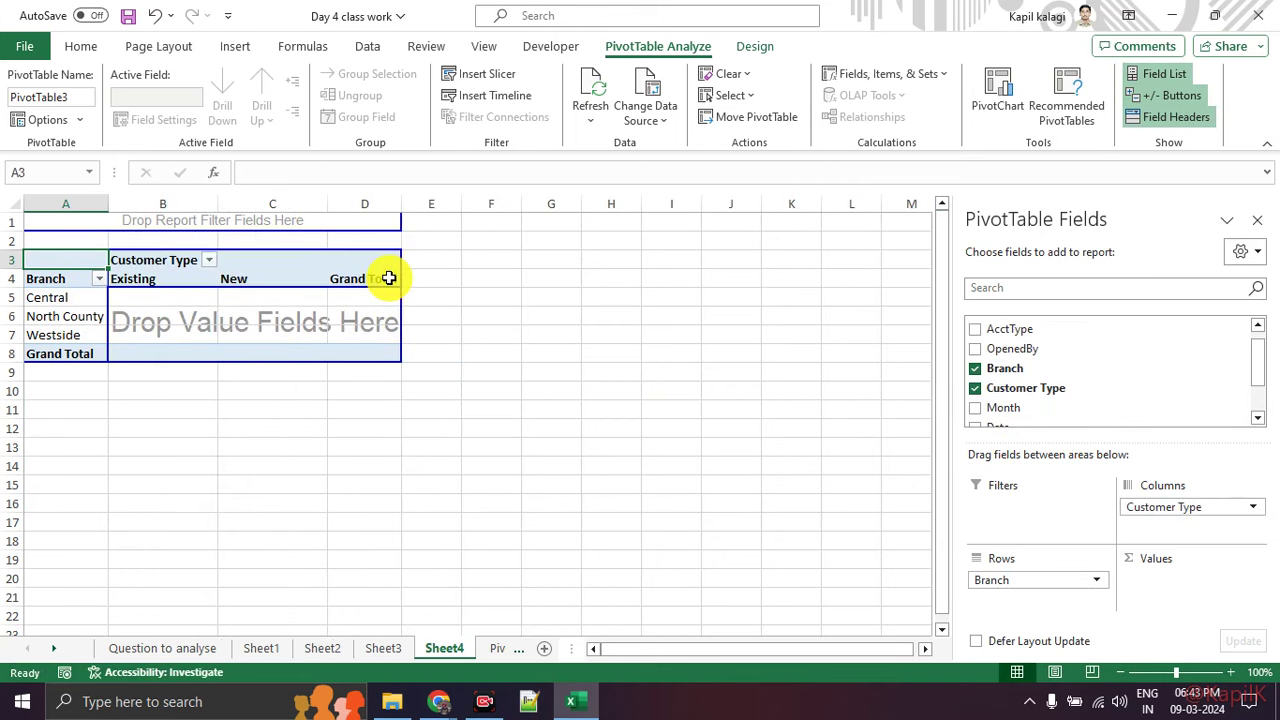
pyautogui.click(219, 281)
pyautogui.click(171, 271)
pyautogui.click(220, 277)
pyautogui.moveTo(220, 277)
pyautogui.mouseDown()
pyautogui.moveTo(171, 297)
pyautogui.moveTo(161, 287)
pyautogui.mouseUp()
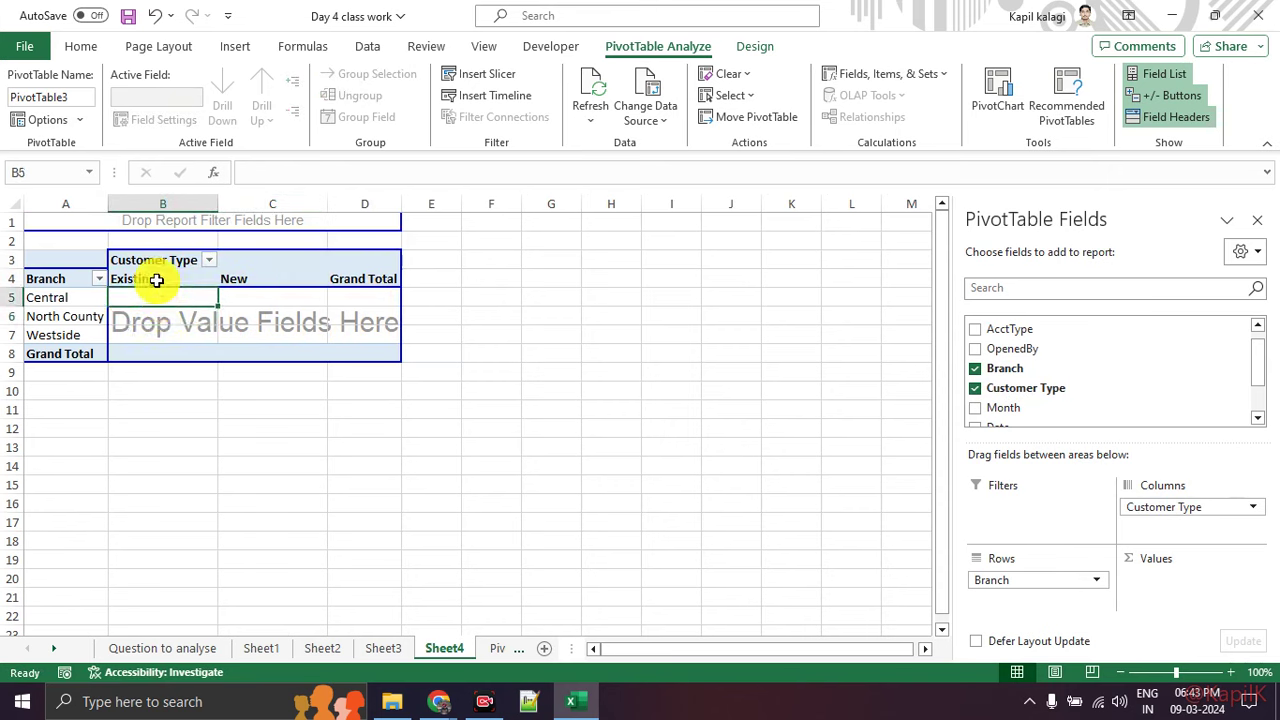
pyautogui.click(284, 297)
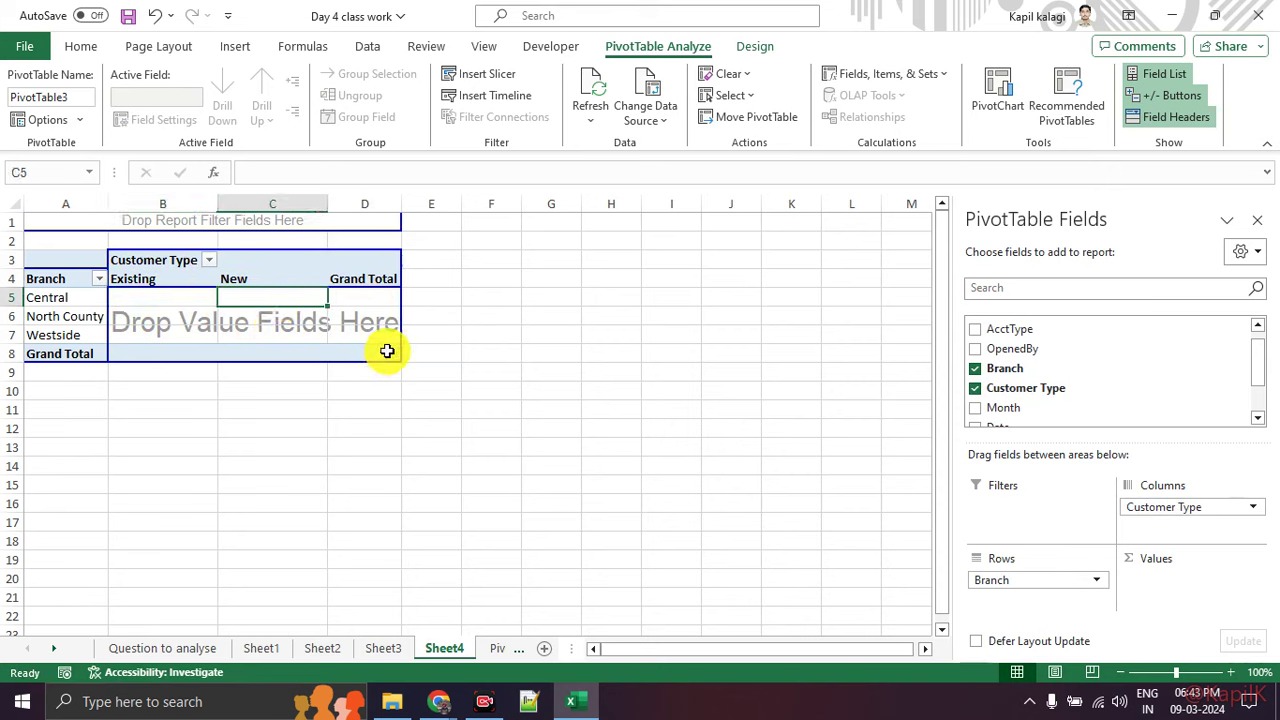
pyautogui.moveTo(1100, 368)
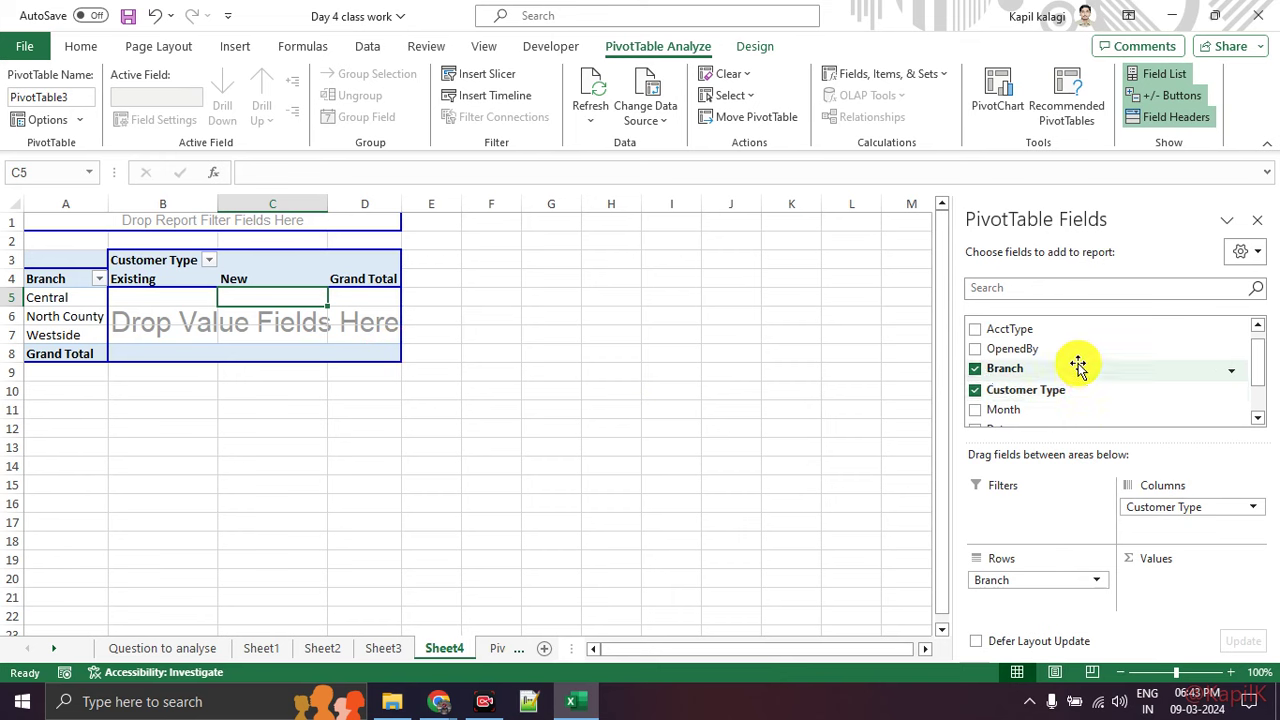
# Step: Add Count of AcctType as values, giving 473 Existing, 249 New, 722 total
pyautogui.moveTo(1065, 340); pyautogui.dragTo(355, 320)
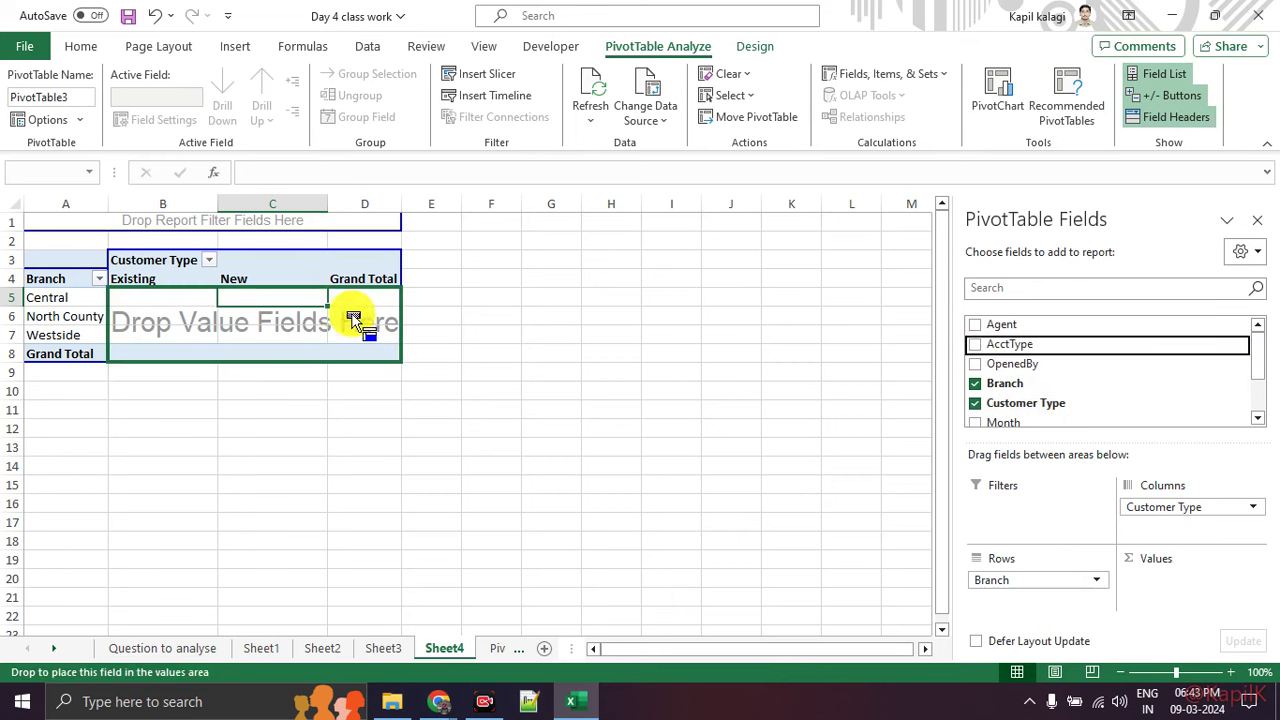
pyautogui.moveTo(355, 320); pyautogui.dragTo(310, 316)
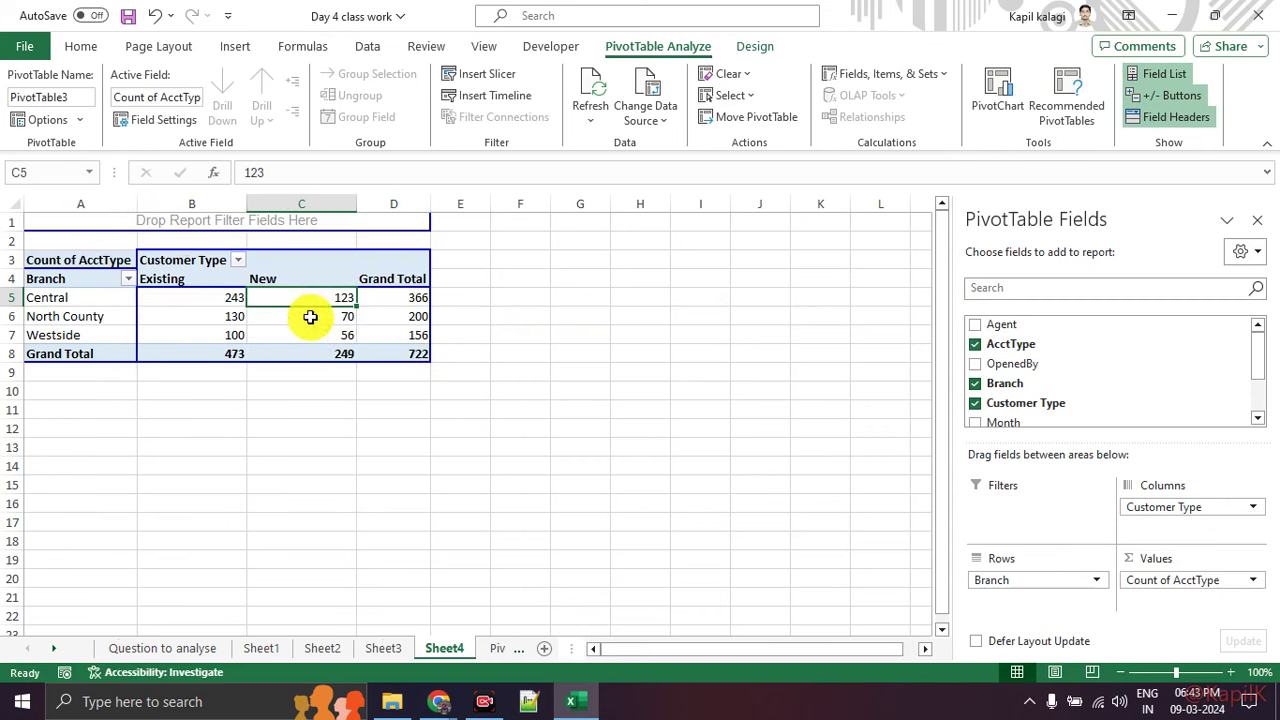
pyautogui.click(760, 375)
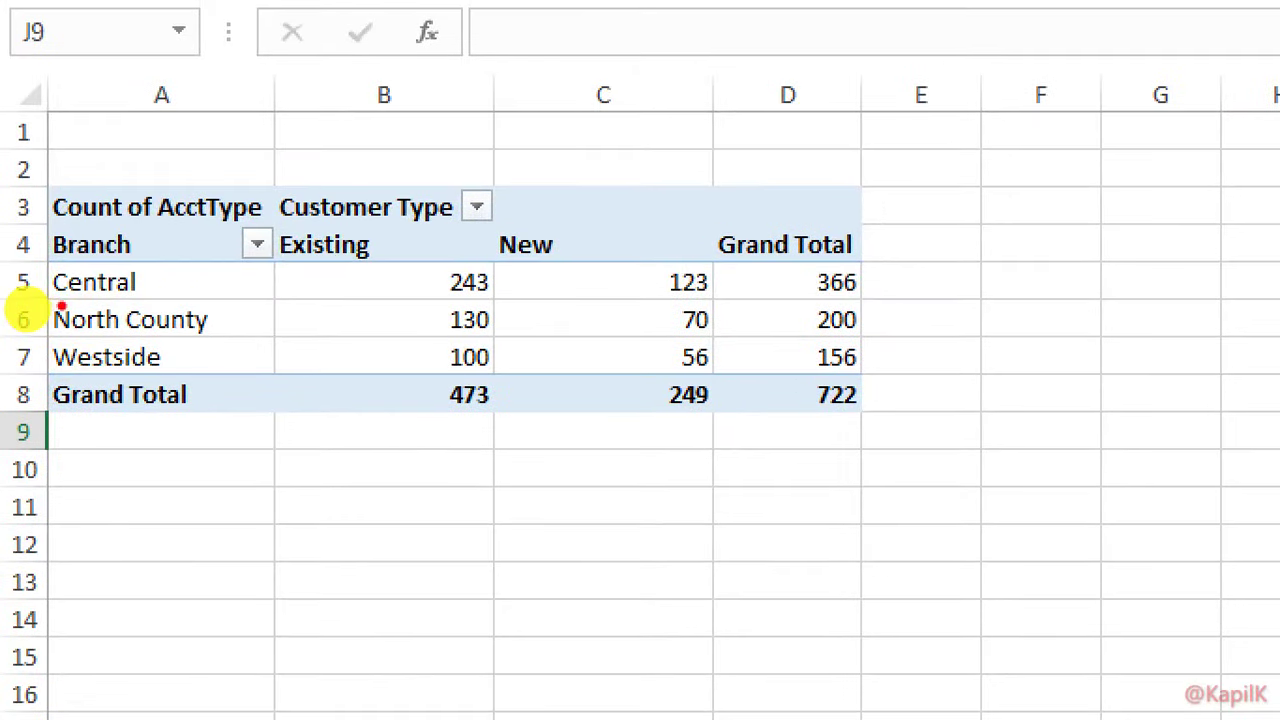
pyautogui.moveTo(25, 291); pyautogui.dragTo(157, 291)
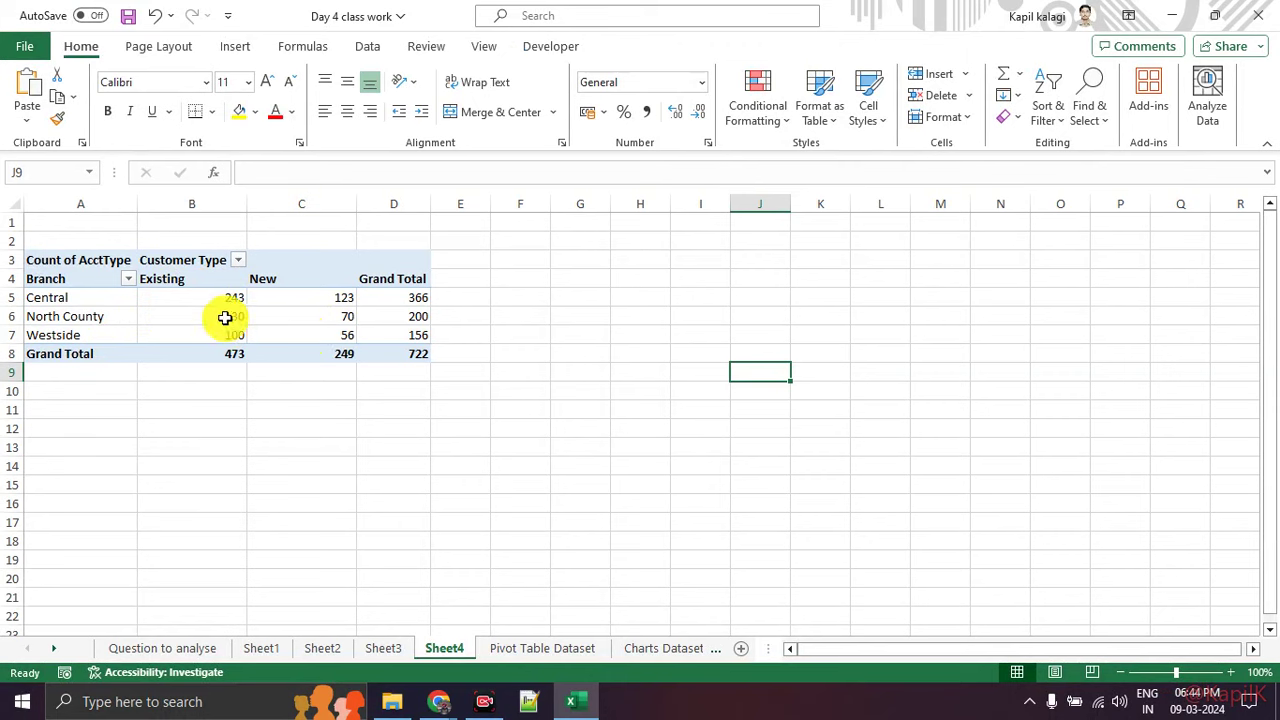
pyautogui.moveTo(223, 299); pyautogui.dragTo(223, 337)
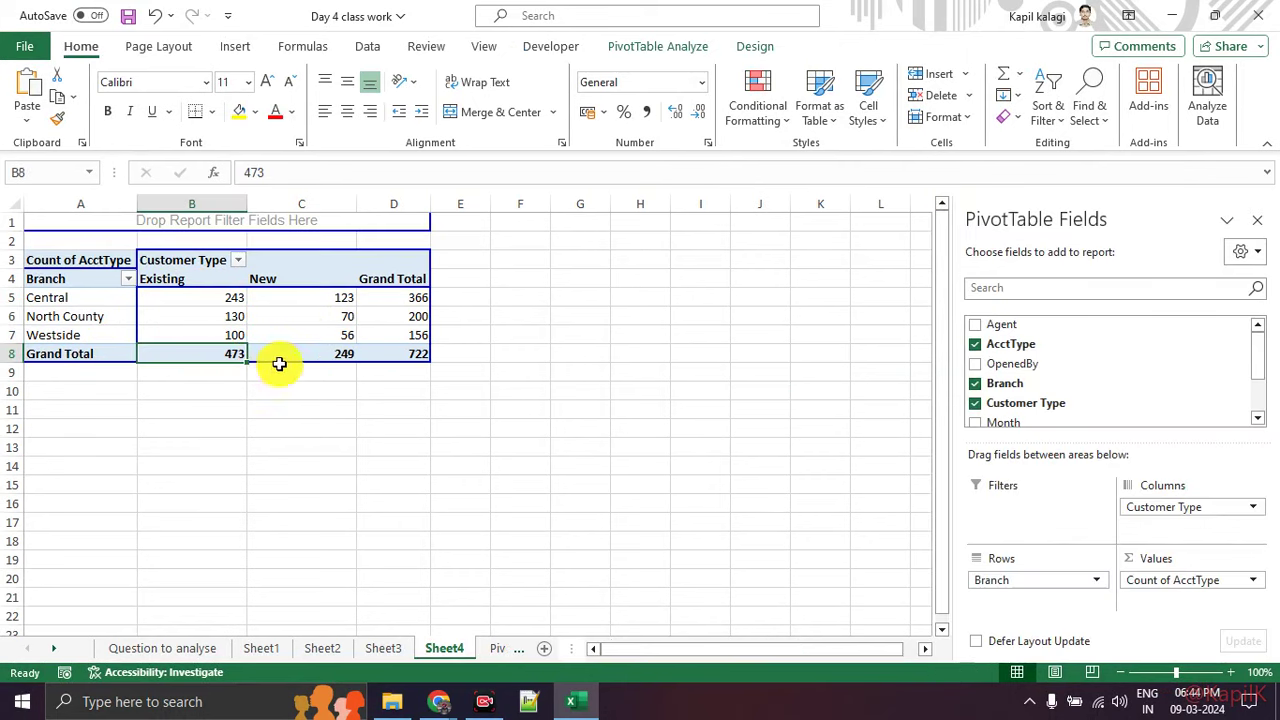
pyautogui.moveTo(305, 298); pyautogui.dragTo(307, 343)
pyautogui.click(255, 388)
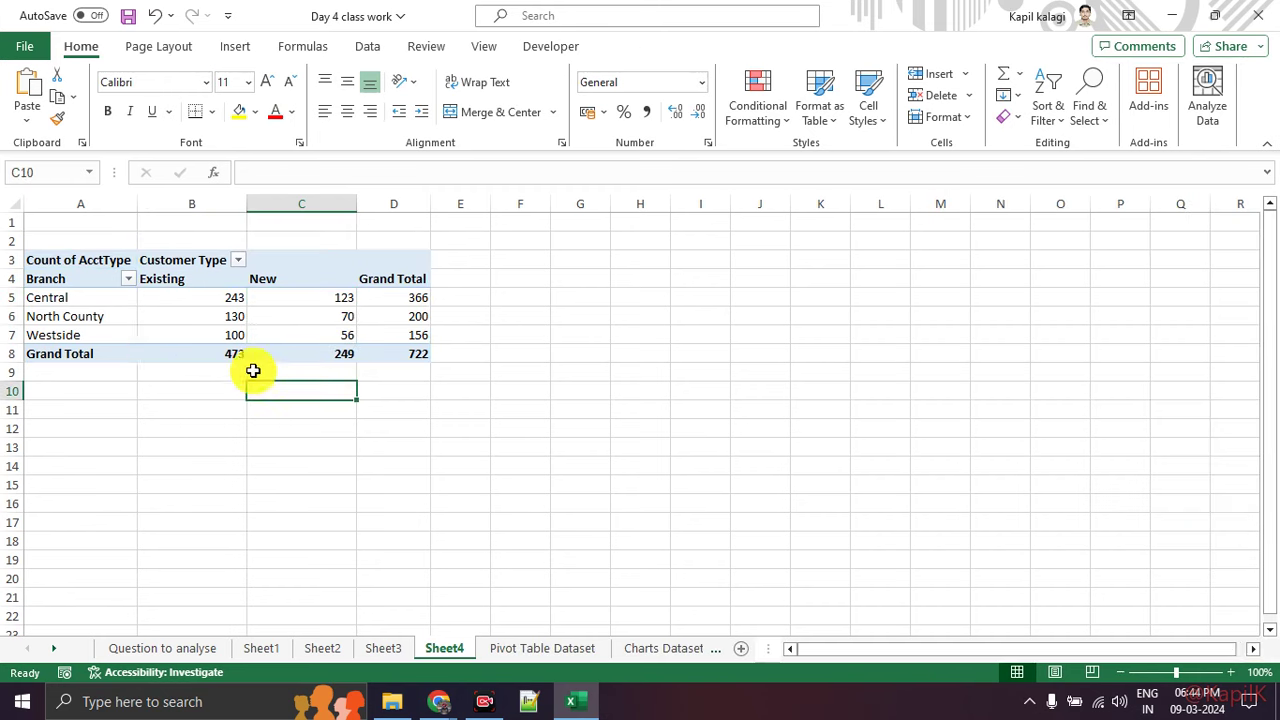
pyautogui.moveTo(95, 314); pyautogui.dragTo(340, 343)
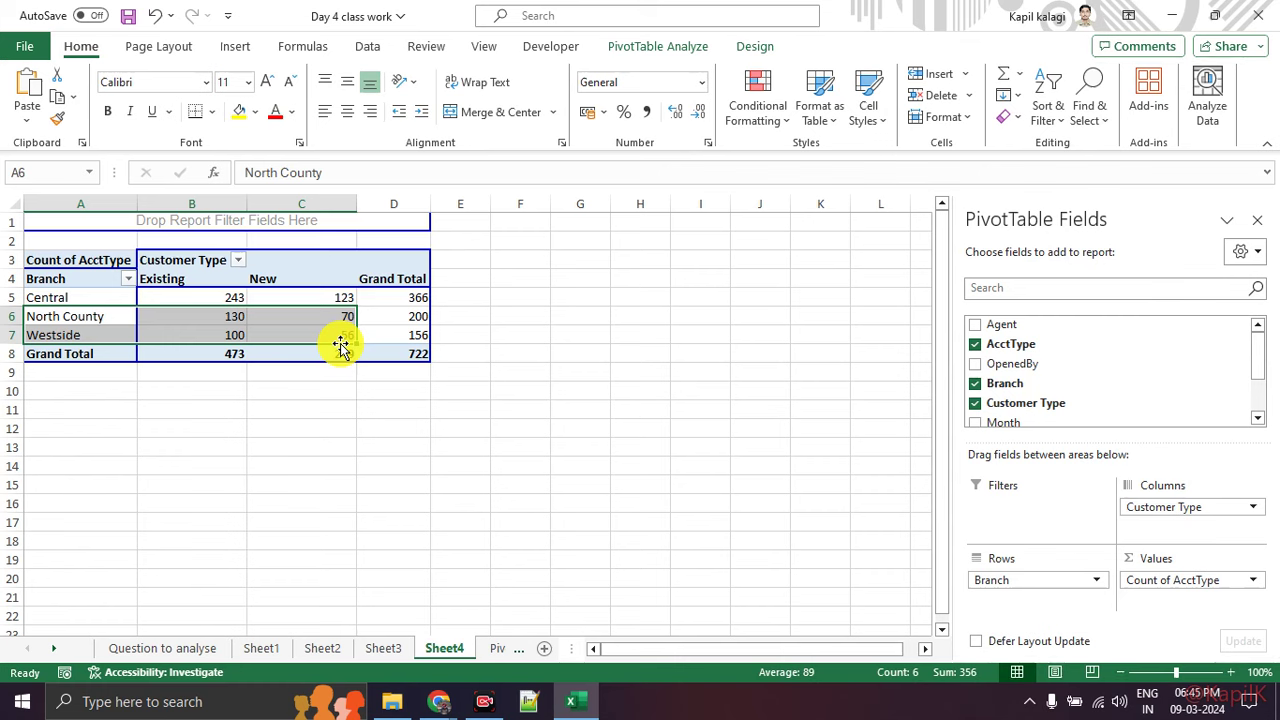
pyautogui.click(580, 391)
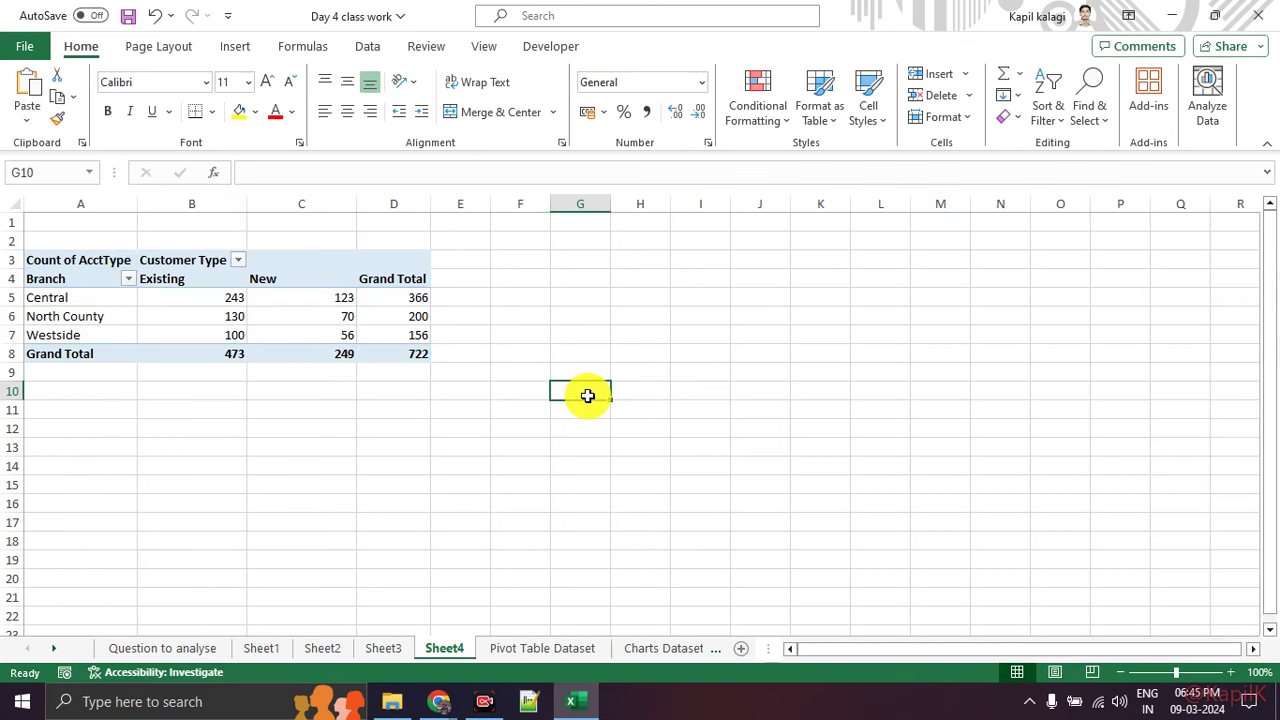
pyautogui.click(206, 333)
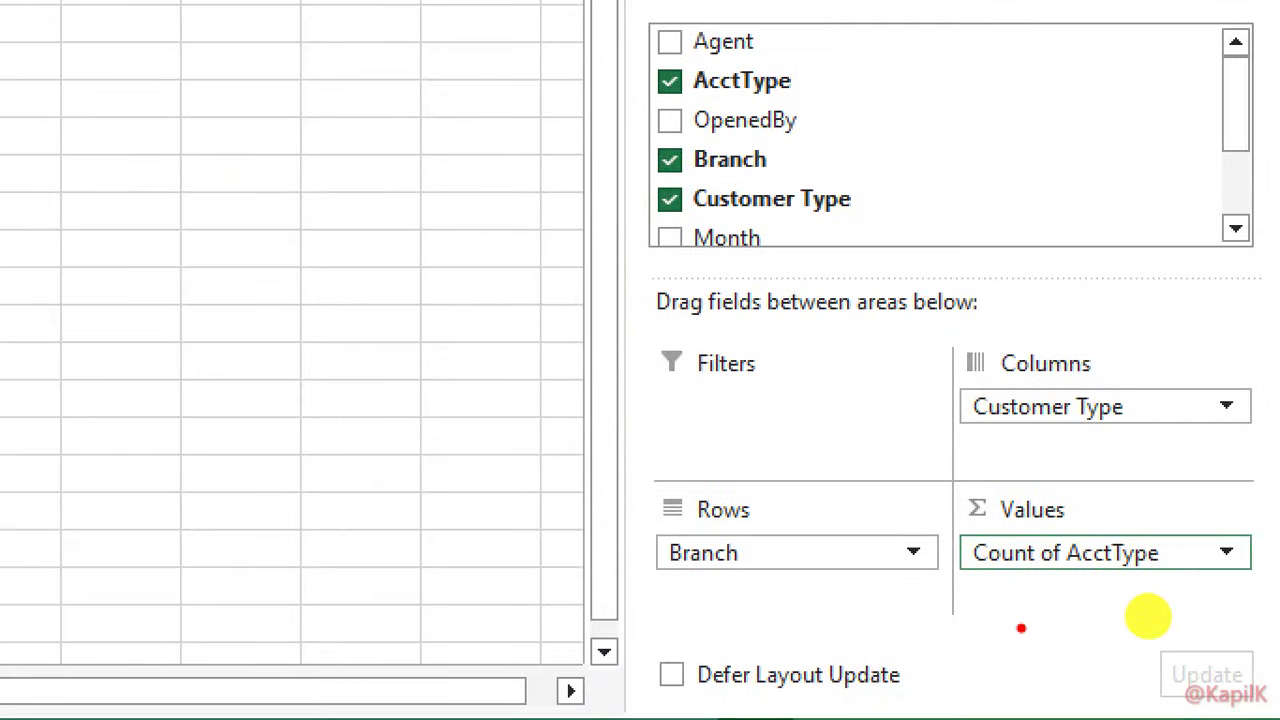
pyautogui.moveTo(1122, 600); pyautogui.dragTo(1275, 598)
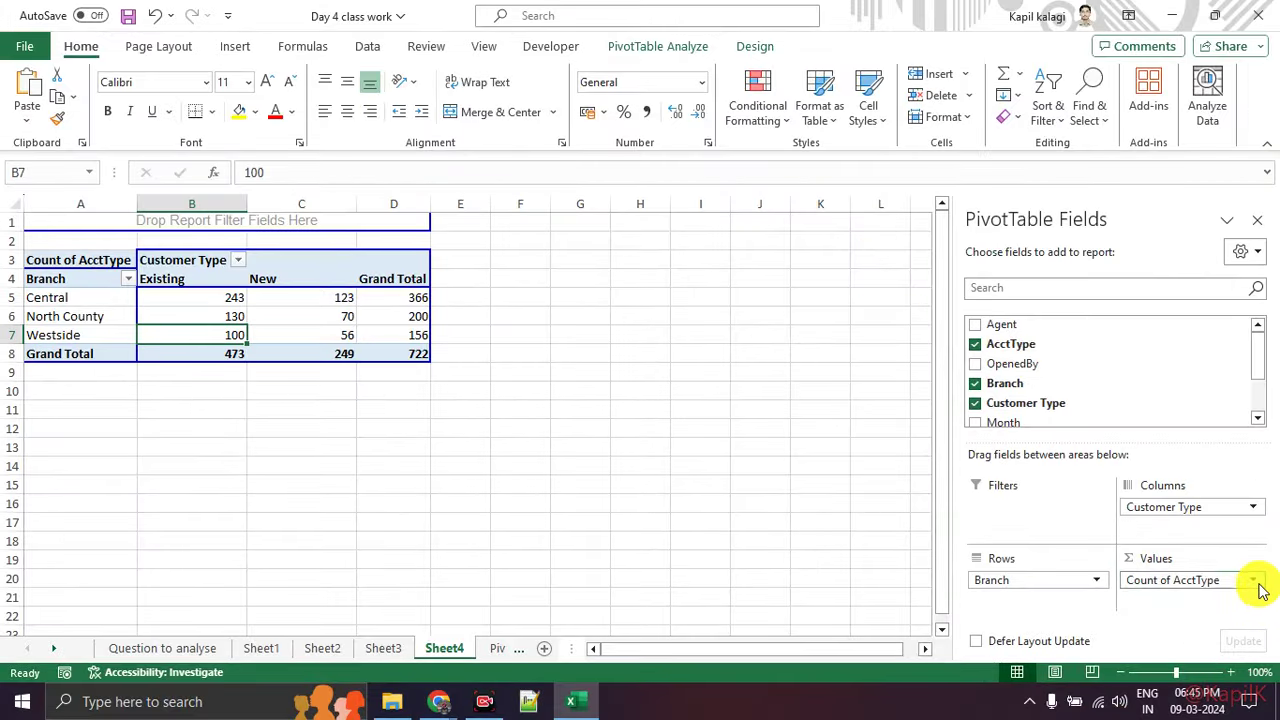
pyautogui.click(1252, 580)
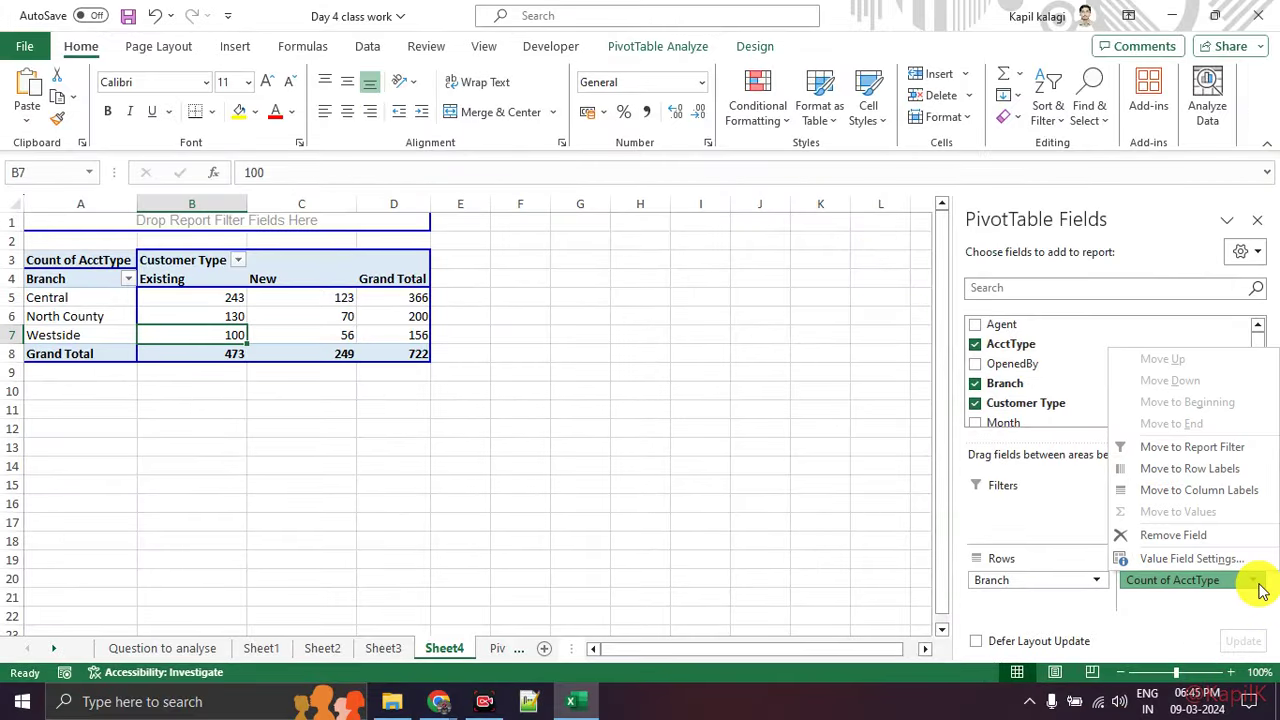
pyautogui.click(700, 521)
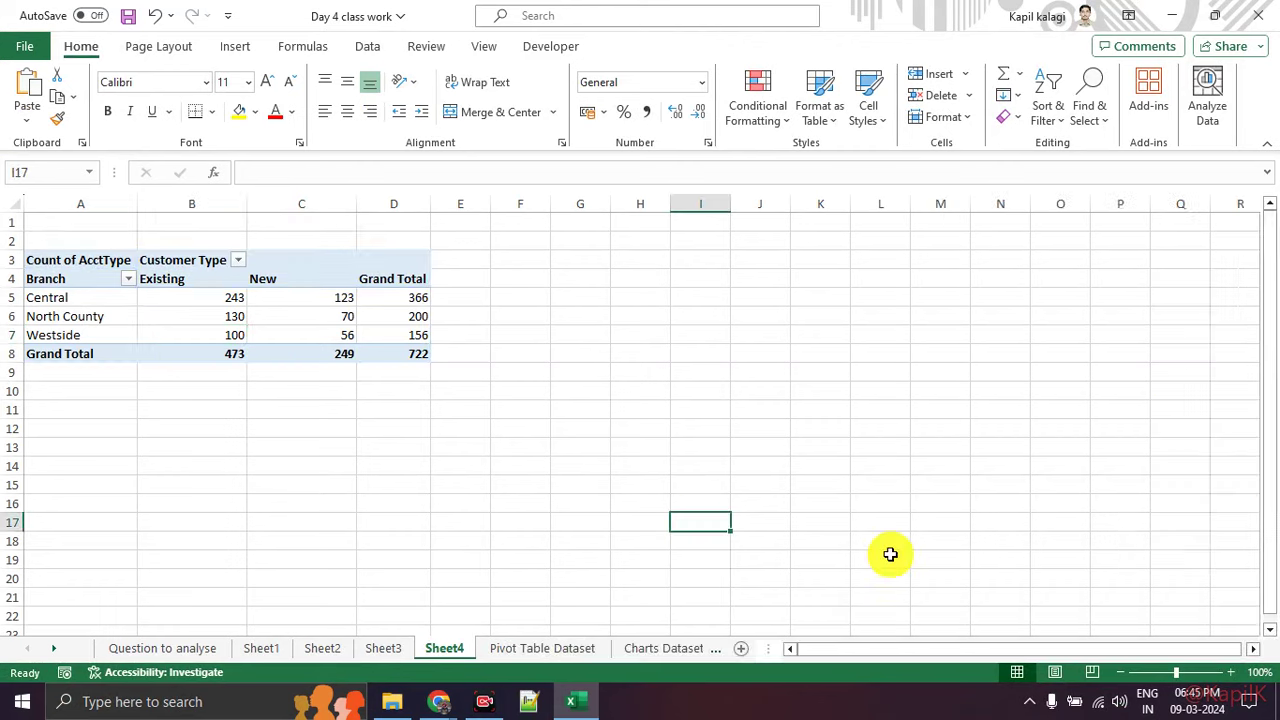
pyautogui.moveTo(215, 298); pyautogui.dragTo(413, 357)
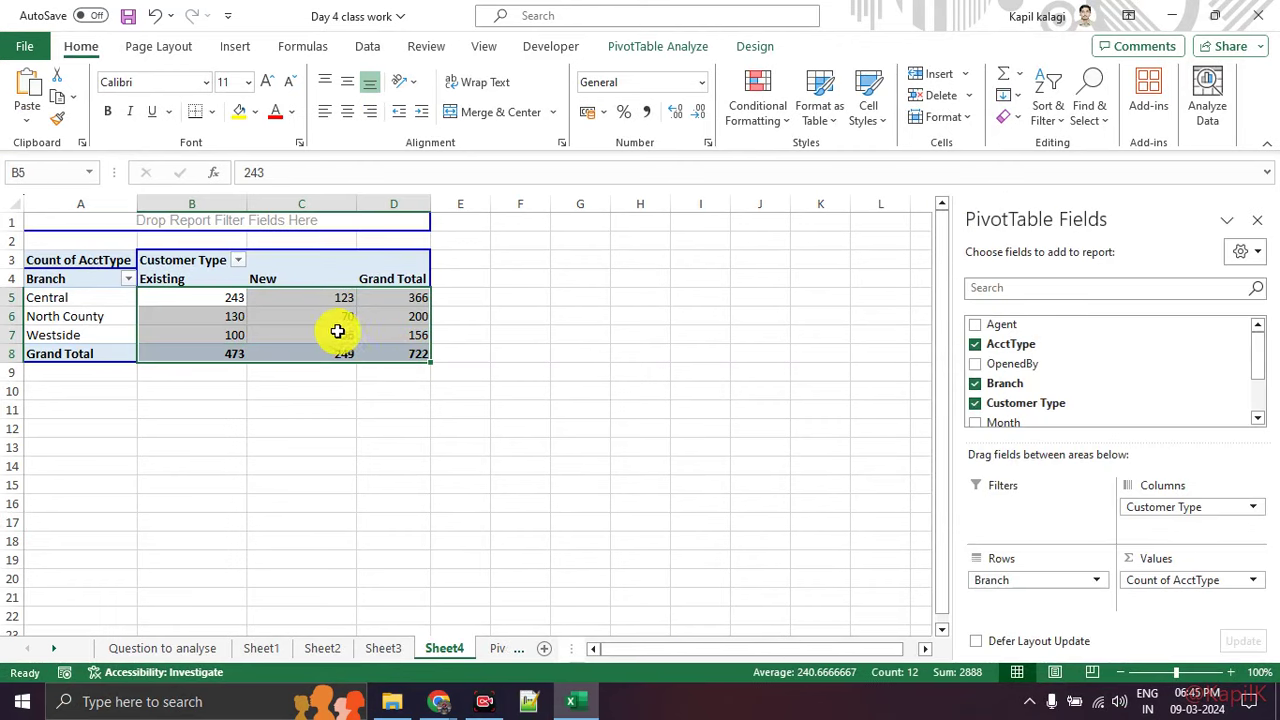
pyautogui.rightClick(311, 324)
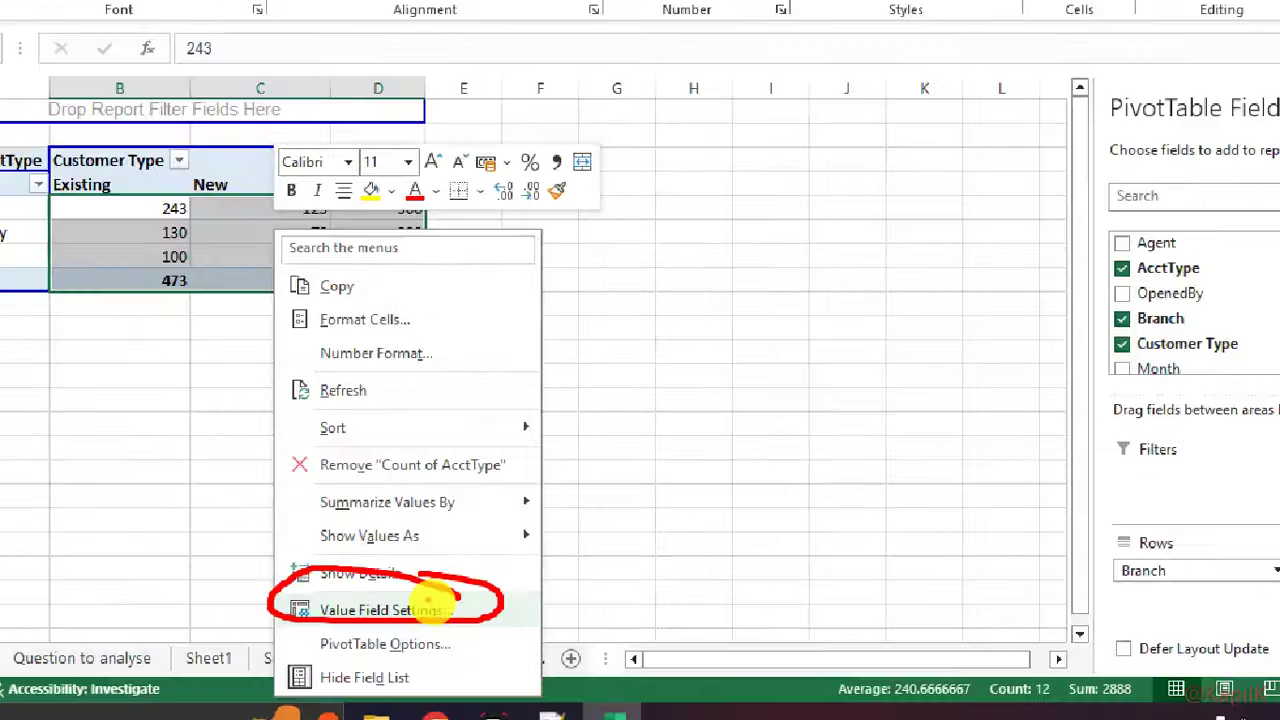
# Step: Show the AcctType counts as % of Grand Total (Existing 65.51%, New 34.49%)
pyautogui.press('Escape')
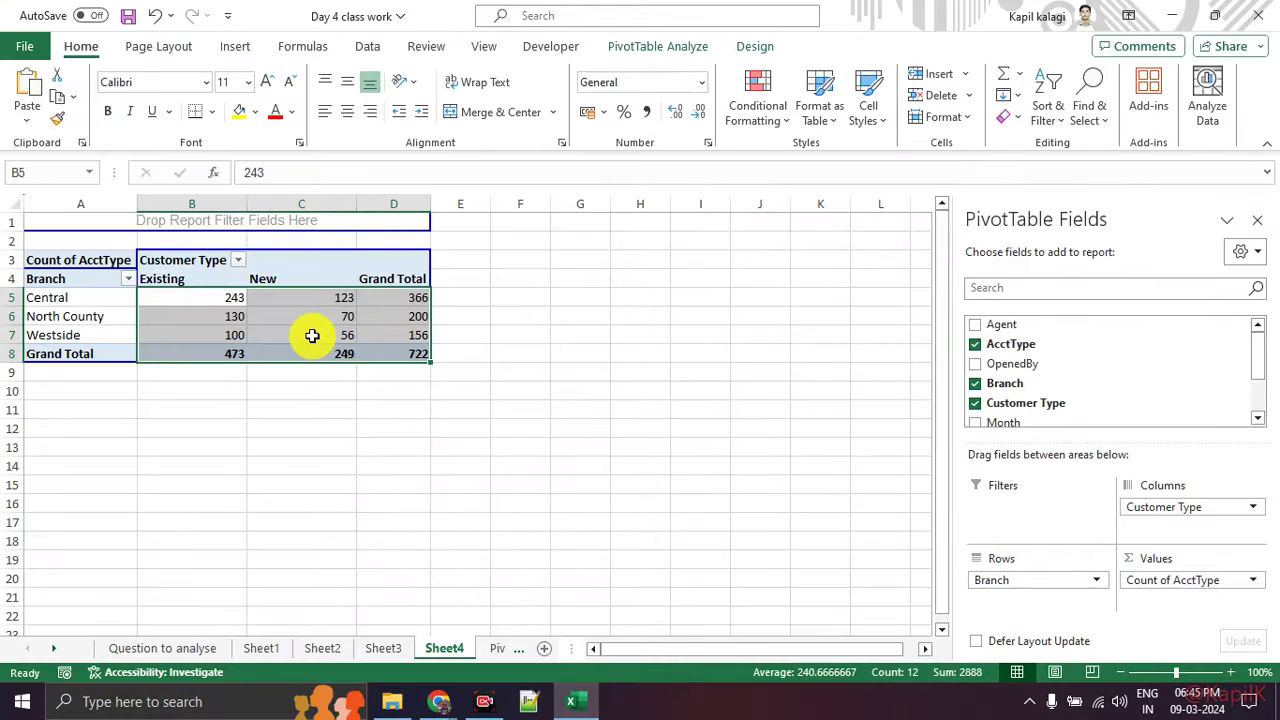
pyautogui.rightClick(316, 318)
pyautogui.click(410, 610)
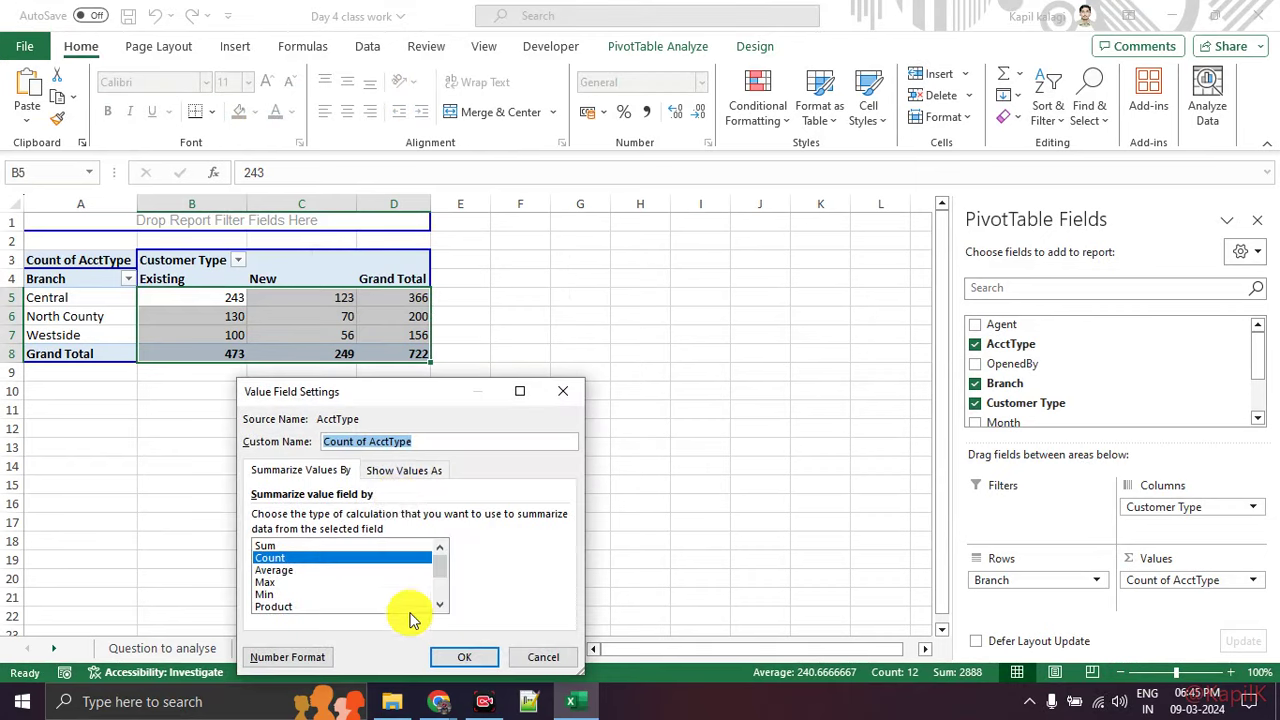
pyautogui.moveTo(413, 402); pyautogui.dragTo(524, 242)
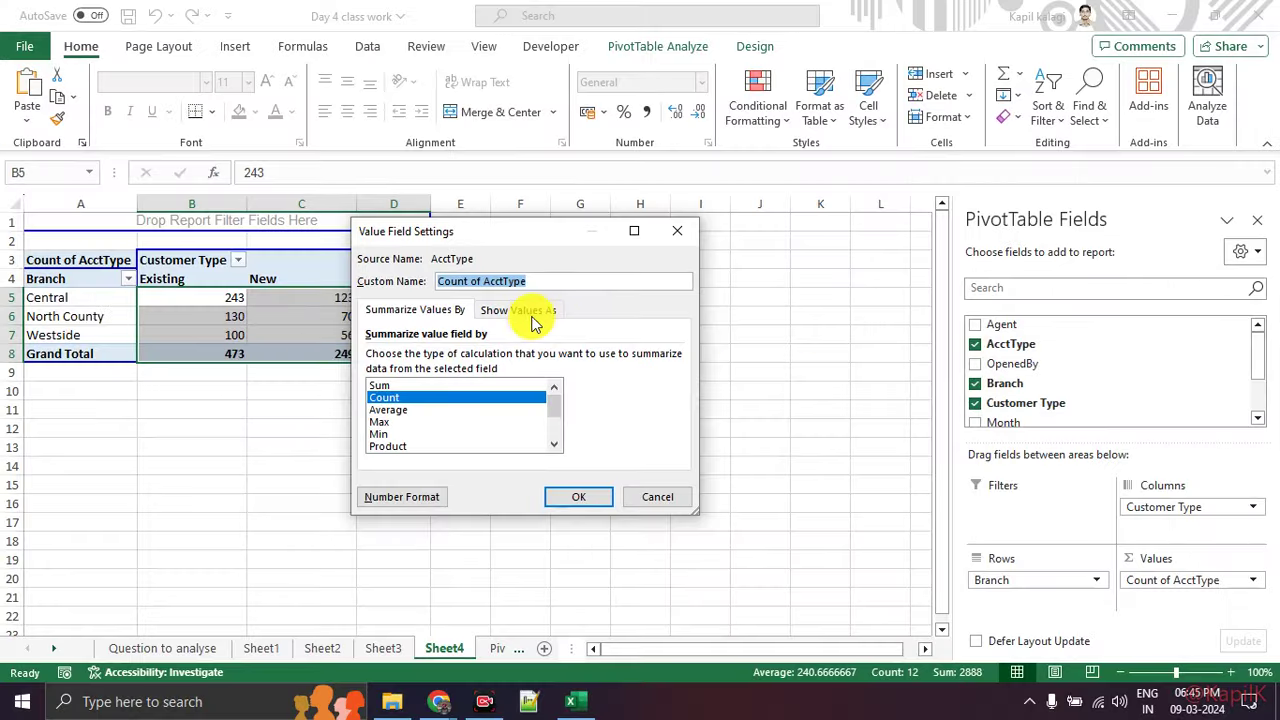
pyautogui.click(519, 310)
pyautogui.click(451, 356)
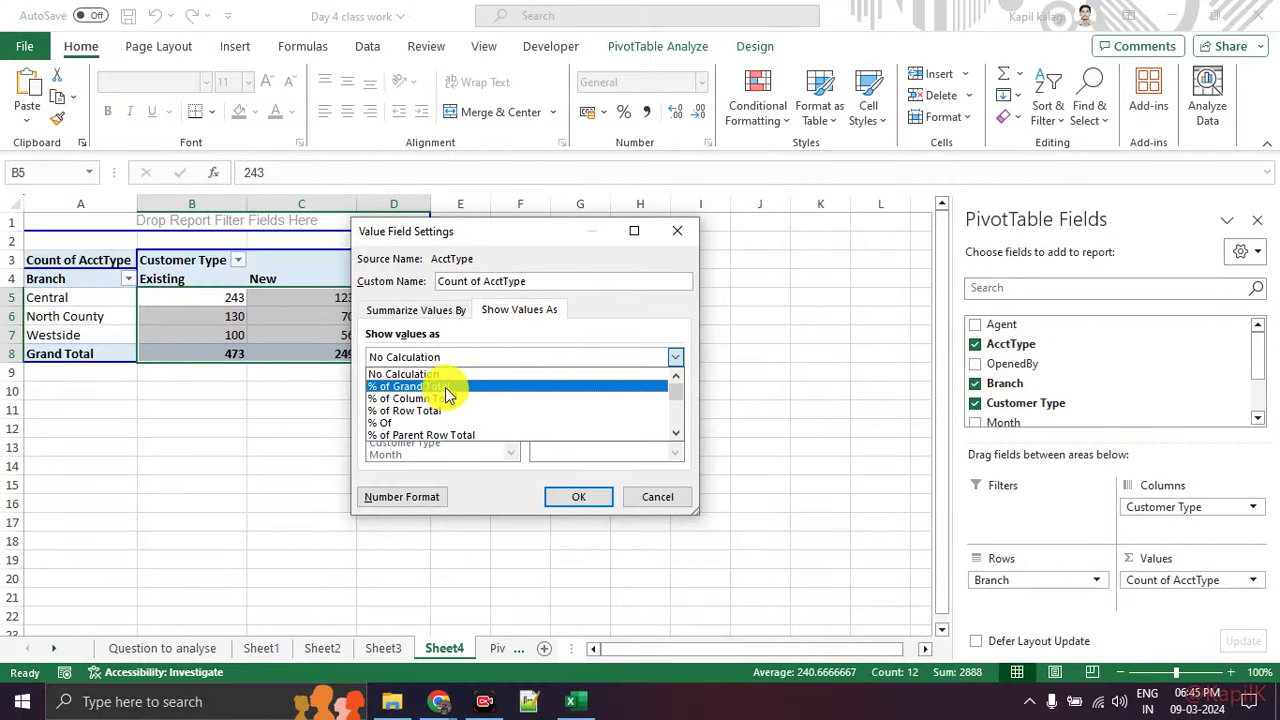
pyautogui.click(447, 400)
pyautogui.click(451, 356)
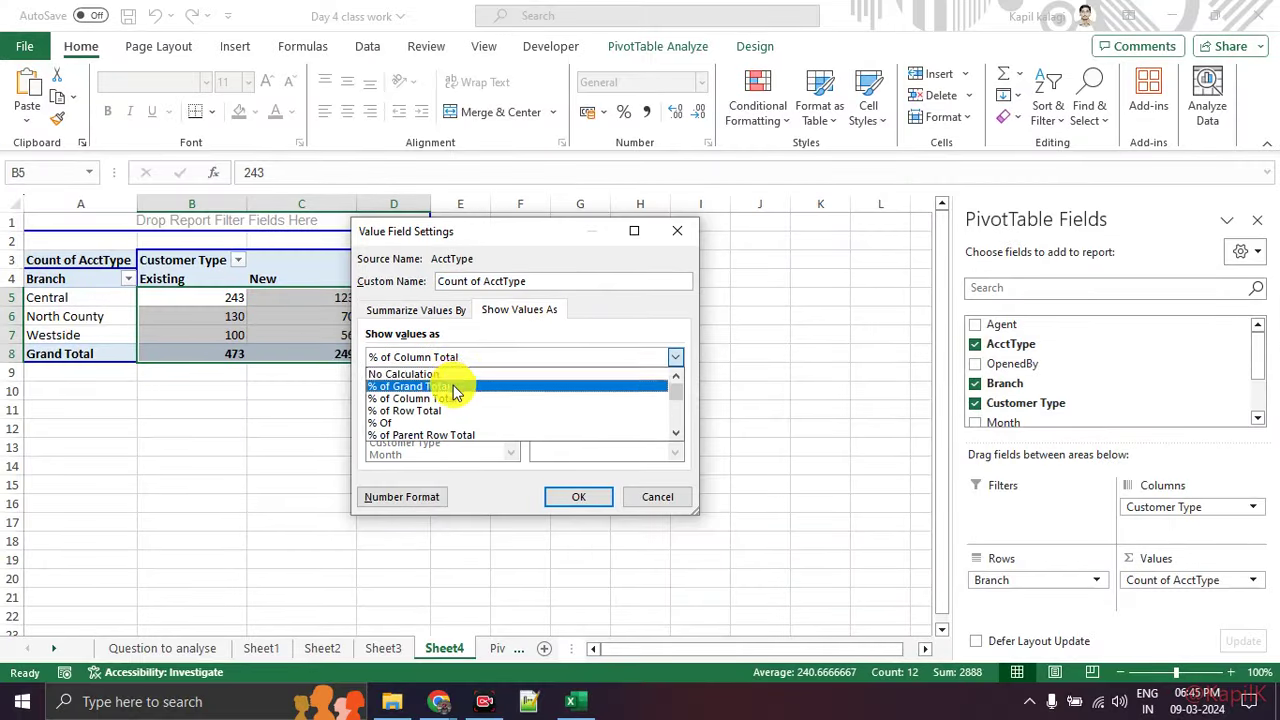
pyautogui.click(451, 386)
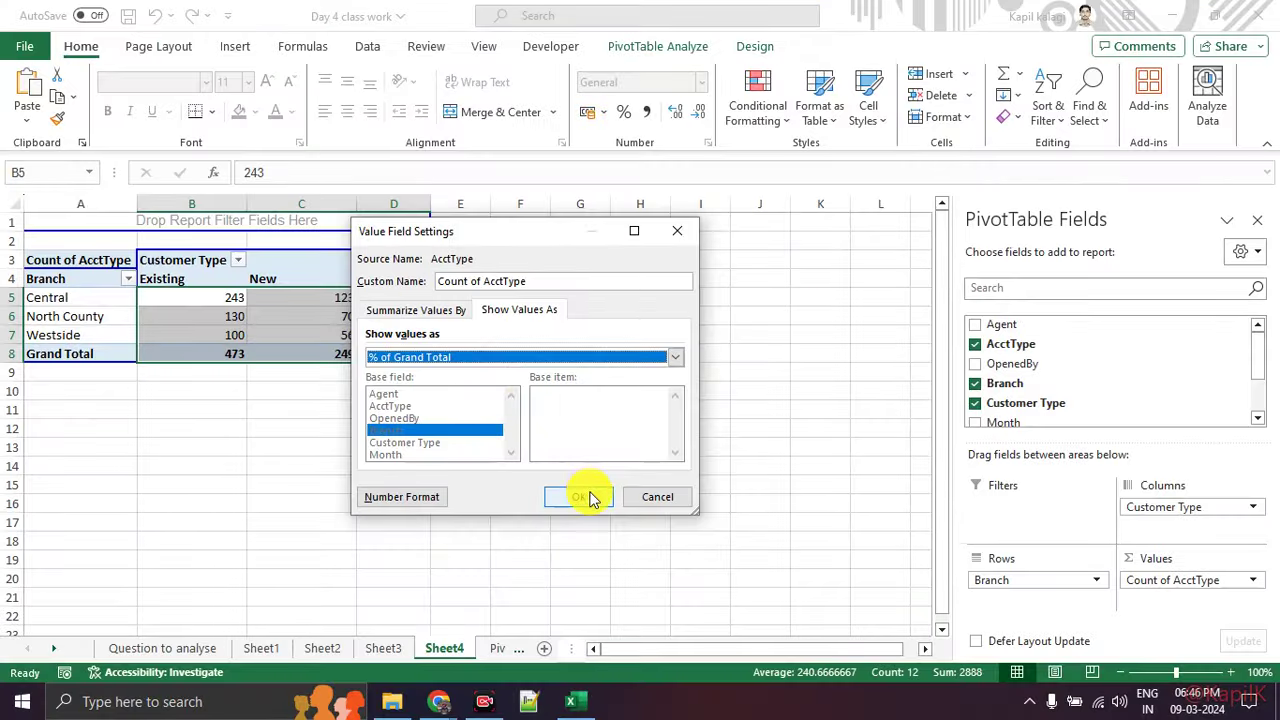
pyautogui.click(586, 494)
pyautogui.click(533, 468)
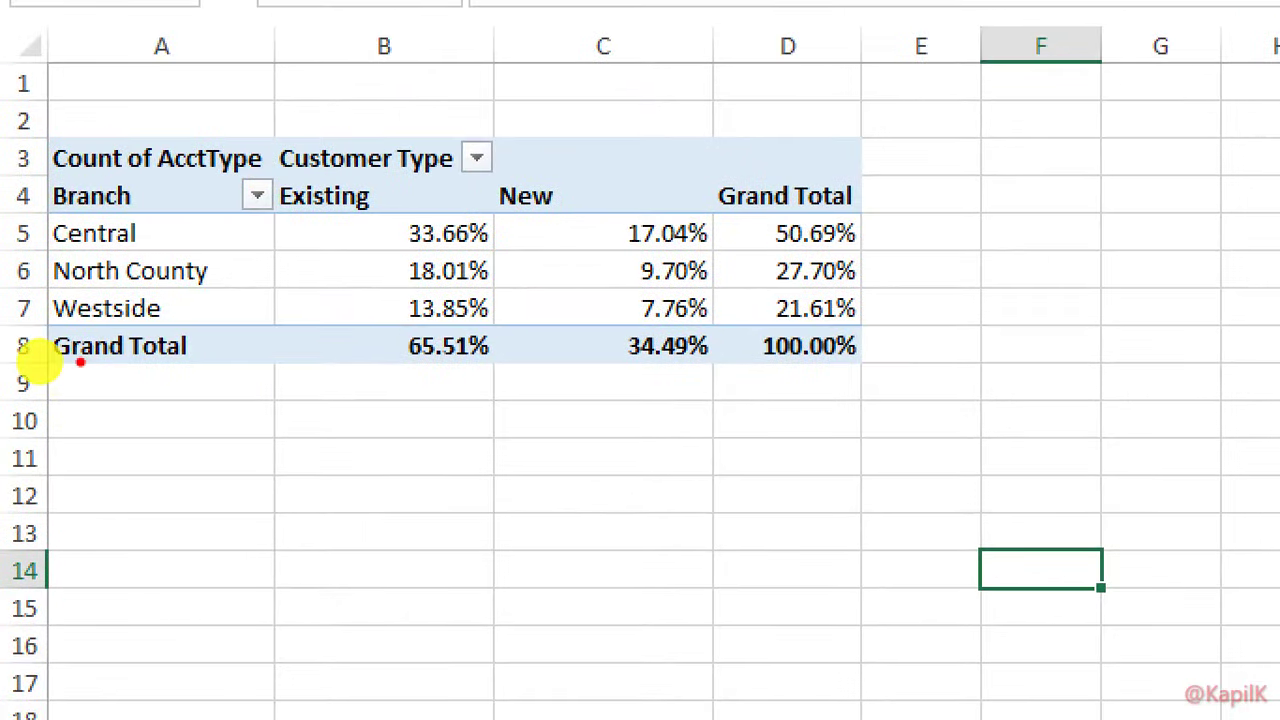
pyautogui.moveTo(205, 238)
pyautogui.mouseDown()
pyautogui.moveTo(375, 238)
pyautogui.moveTo(365, 262)
pyautogui.mouseUp()
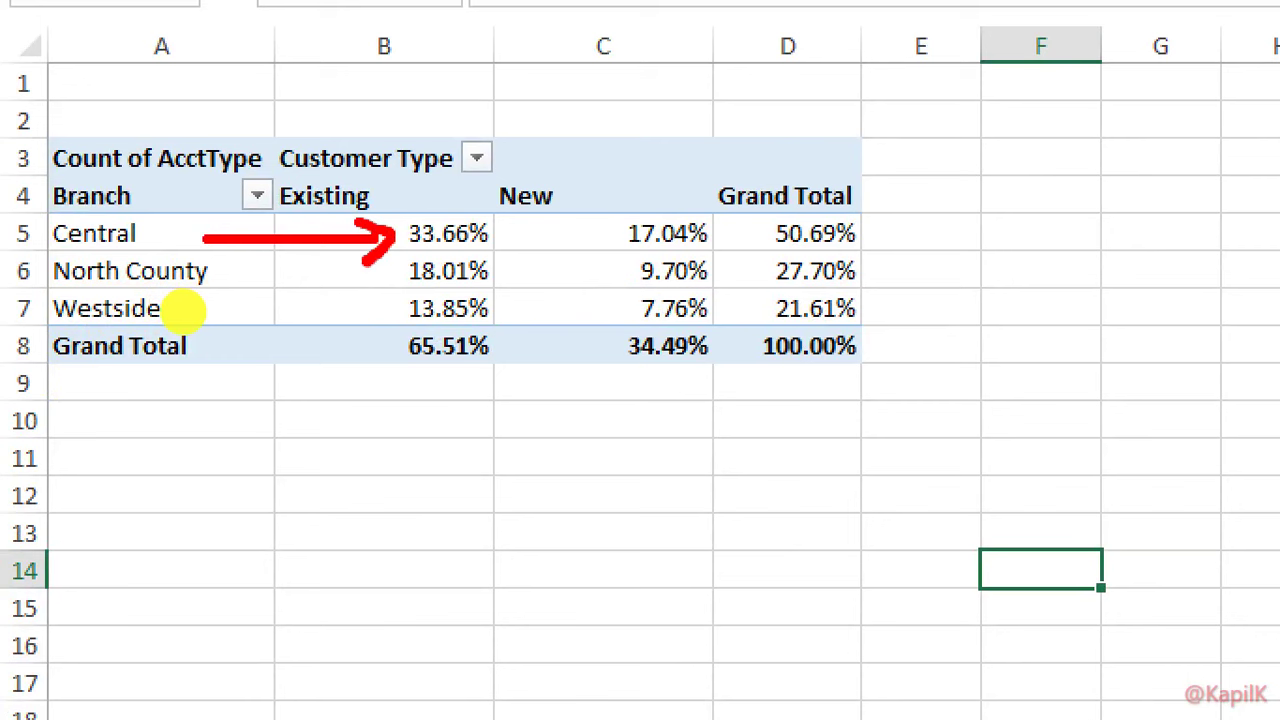
pyautogui.moveTo(502, 237)
pyautogui.mouseDown()
pyautogui.moveTo(606, 233)
pyautogui.moveTo(580, 252)
pyautogui.moveTo(608, 280)
pyautogui.moveTo(624, 276)
pyautogui.moveTo(590, 296)
pyautogui.mouseUp()
pyautogui.moveTo(500, 318)
pyautogui.mouseDown()
pyautogui.moveTo(602, 324)
pyautogui.moveTo(582, 334)
pyautogui.mouseUp()
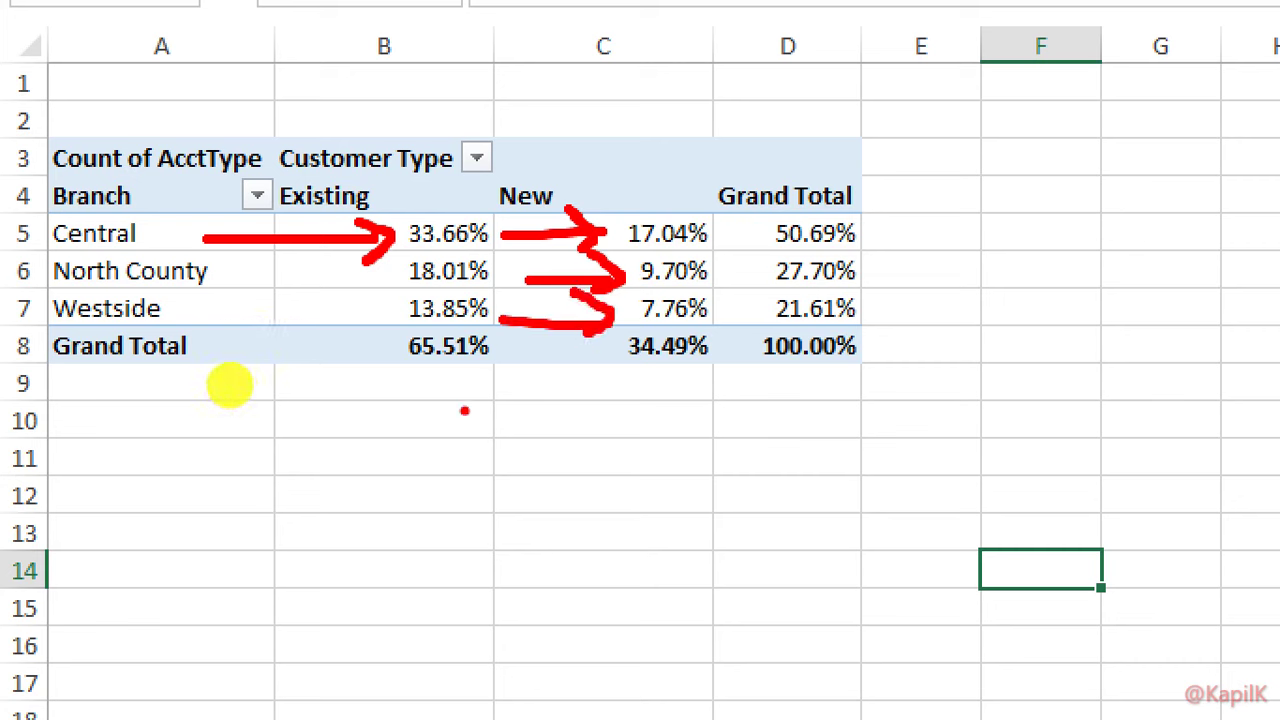
pyautogui.moveTo(394, 376); pyautogui.dragTo(936, 390)
pyautogui.moveTo(617, 395)
pyautogui.mouseDown()
pyautogui.moveTo(634, 414)
pyautogui.moveTo(705, 385)
pyautogui.mouseUp()
pyautogui.click(395, 424)
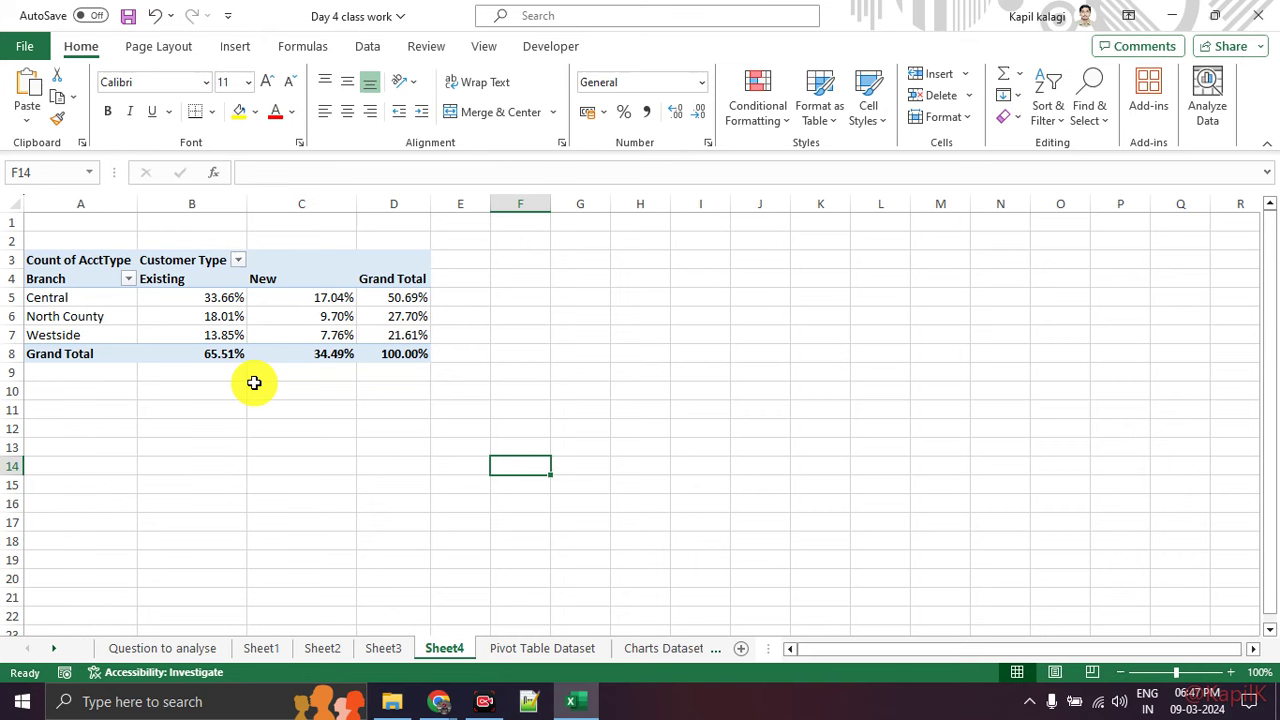
# Step: Swap Count of AcctType for Sum of Amount in the pivot values (total 6495175)
pyautogui.click(310, 335)
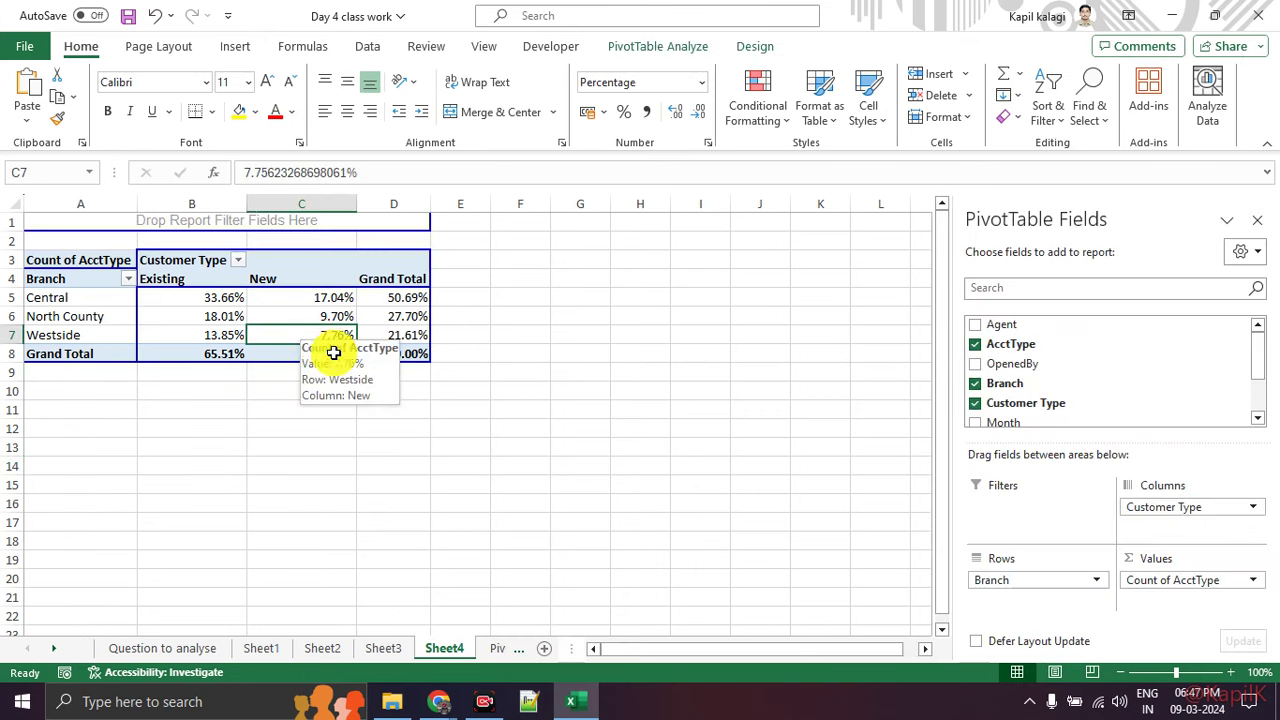
pyautogui.moveTo(1166, 580)
pyautogui.mouseDown()
pyautogui.moveTo(1103, 592)
pyautogui.moveTo(870, 532)
pyautogui.mouseUp()
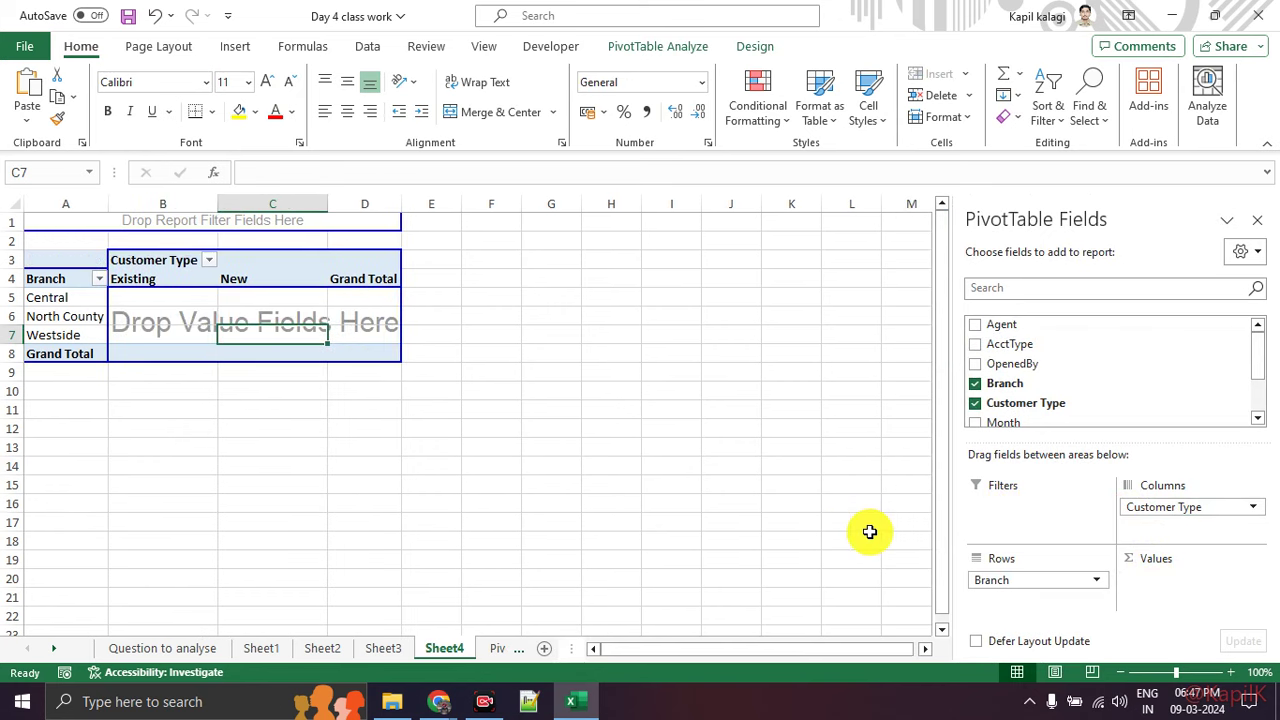
pyautogui.scroll(-2, 1066, 420)
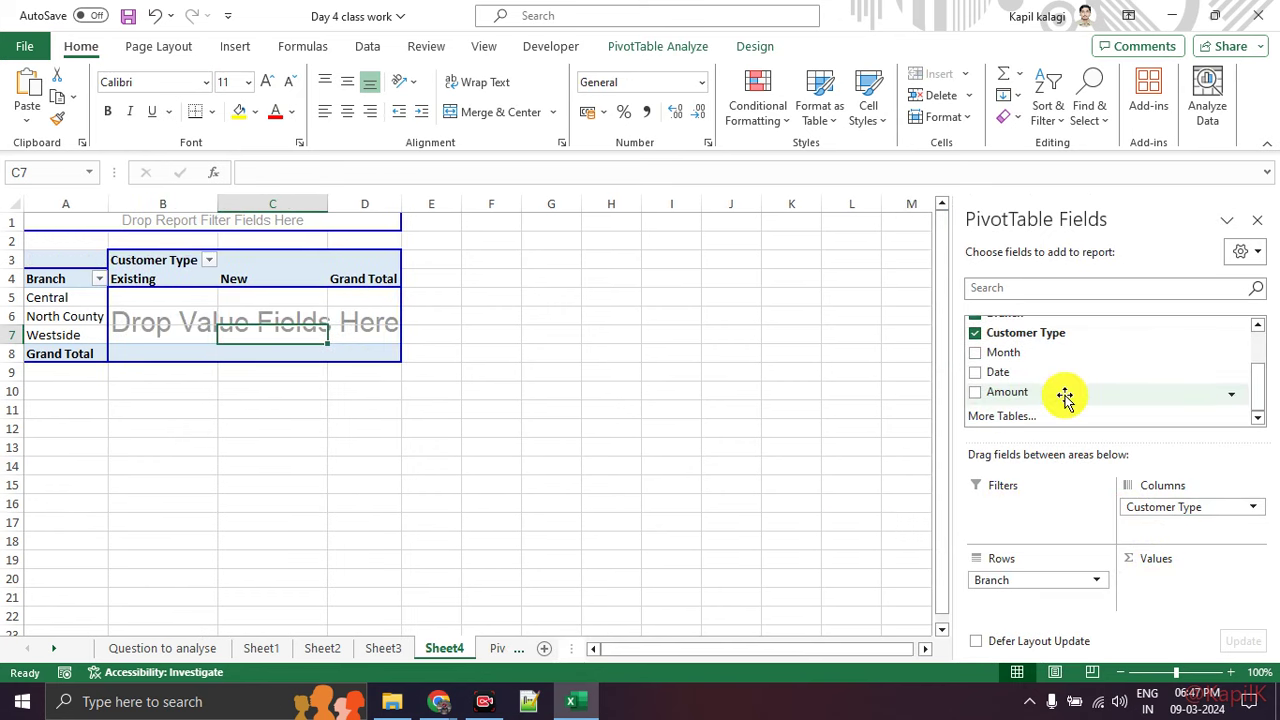
pyautogui.moveTo(1064, 396); pyautogui.dragTo(272, 322)
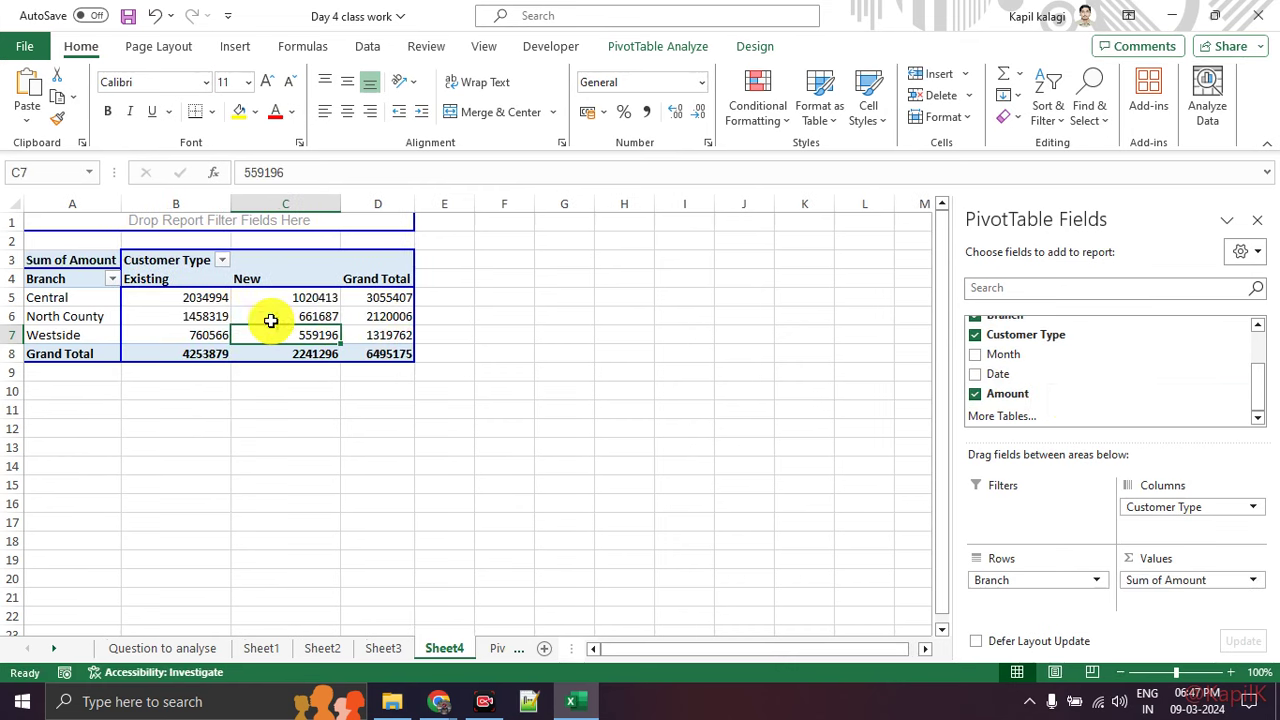
pyautogui.click(658, 407)
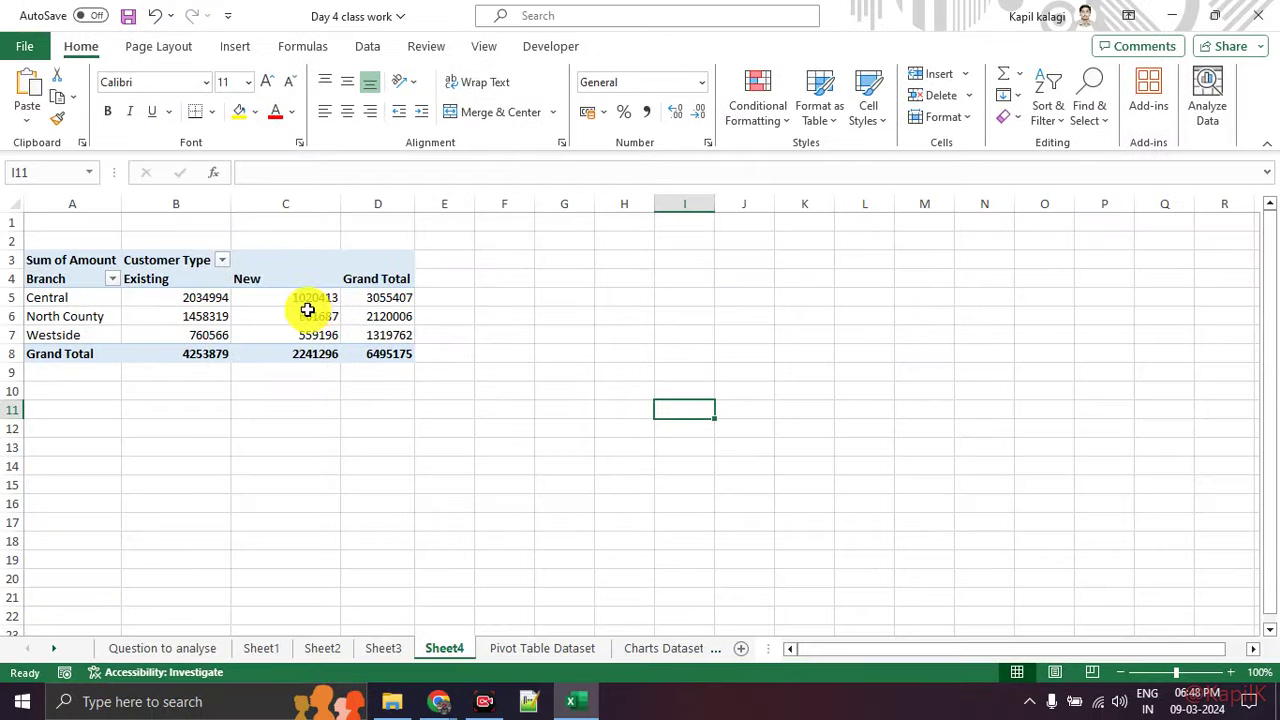
pyautogui.moveTo(207, 300); pyautogui.dragTo(377, 354)
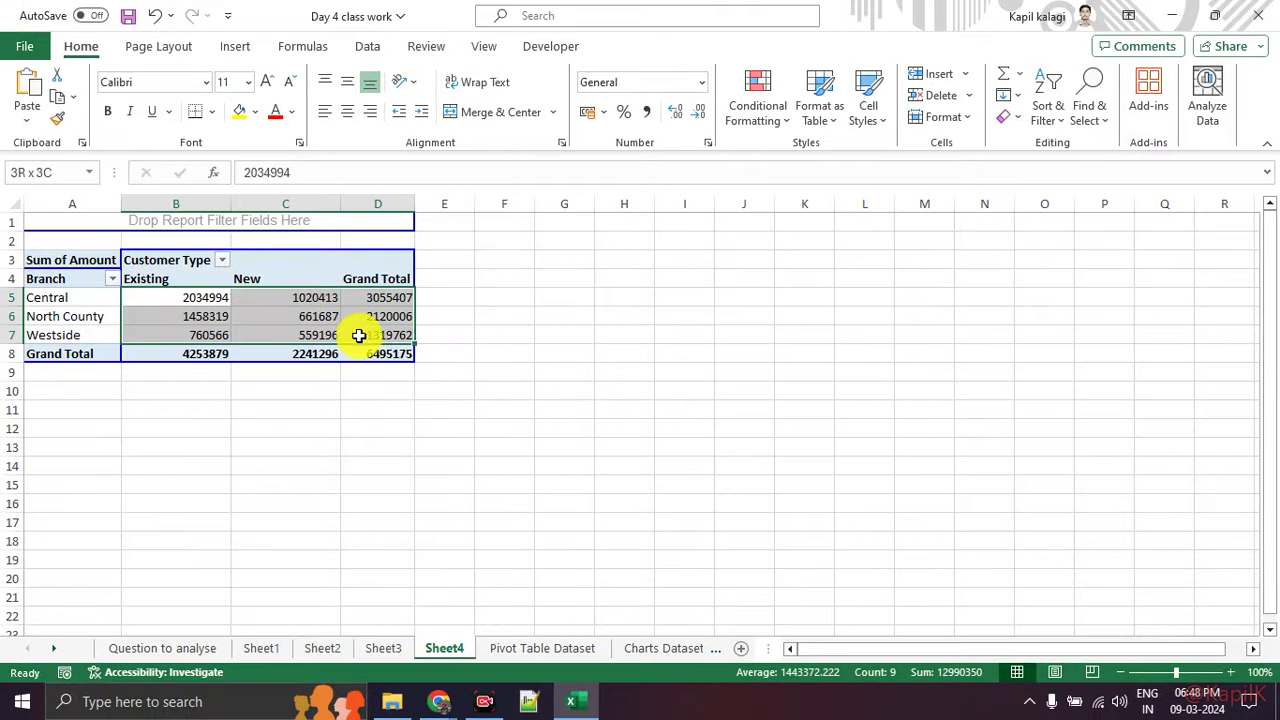
# Step: Display Sum of Amount as % of Grand Total: Central 47.04%, North County 32.64%, Westside 20.32%
pyautogui.rightClick(298, 320)
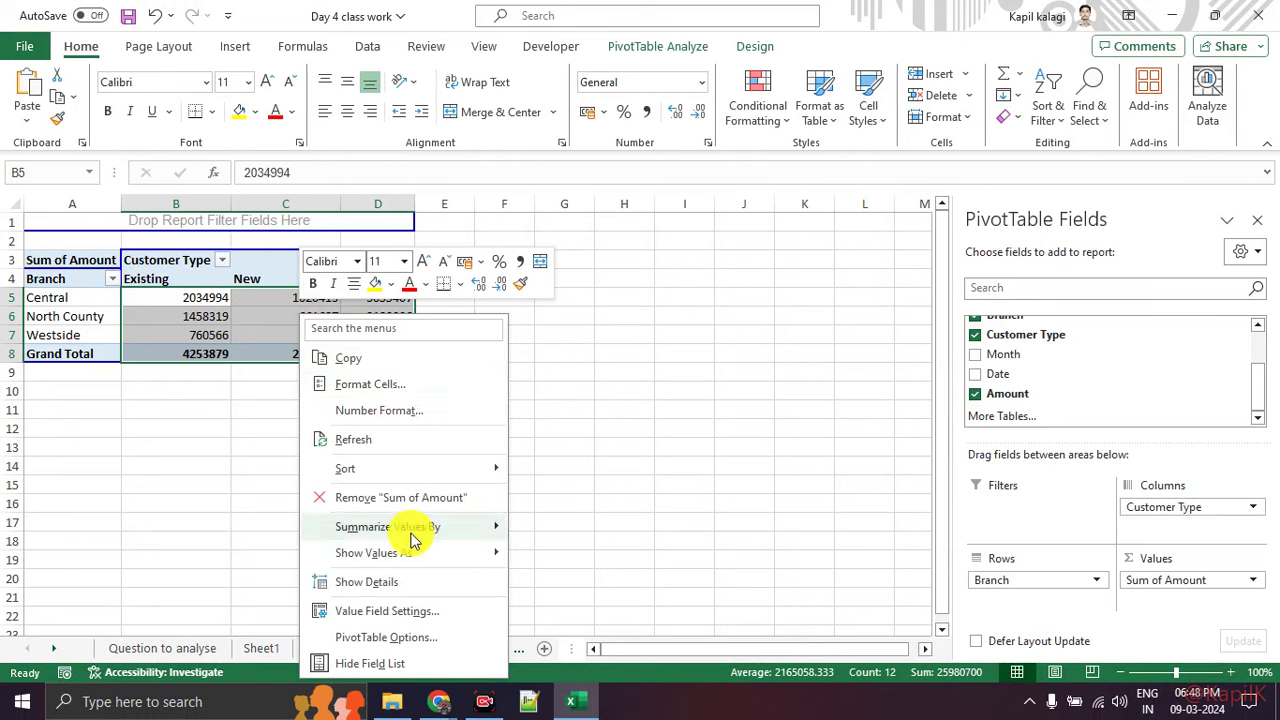
pyautogui.click(407, 608)
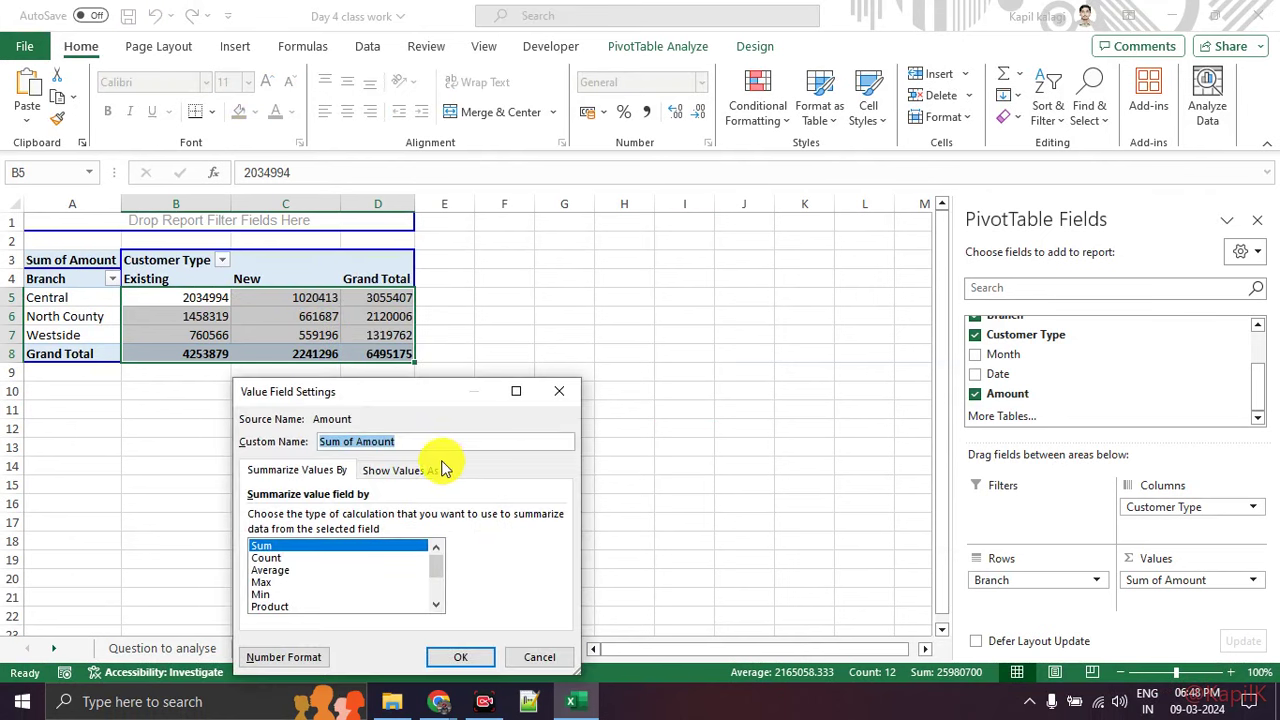
pyautogui.click(405, 470)
pyautogui.moveTo(420, 412); pyautogui.dragTo(540, 268)
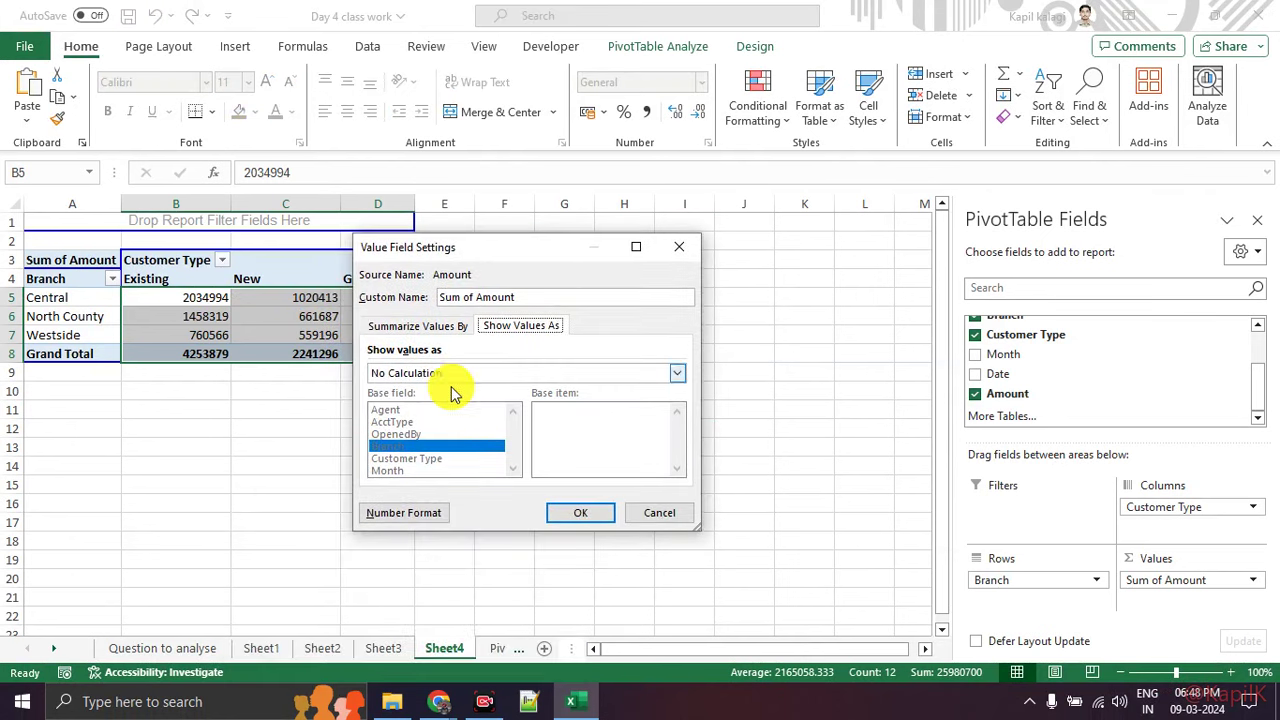
pyautogui.click(451, 376)
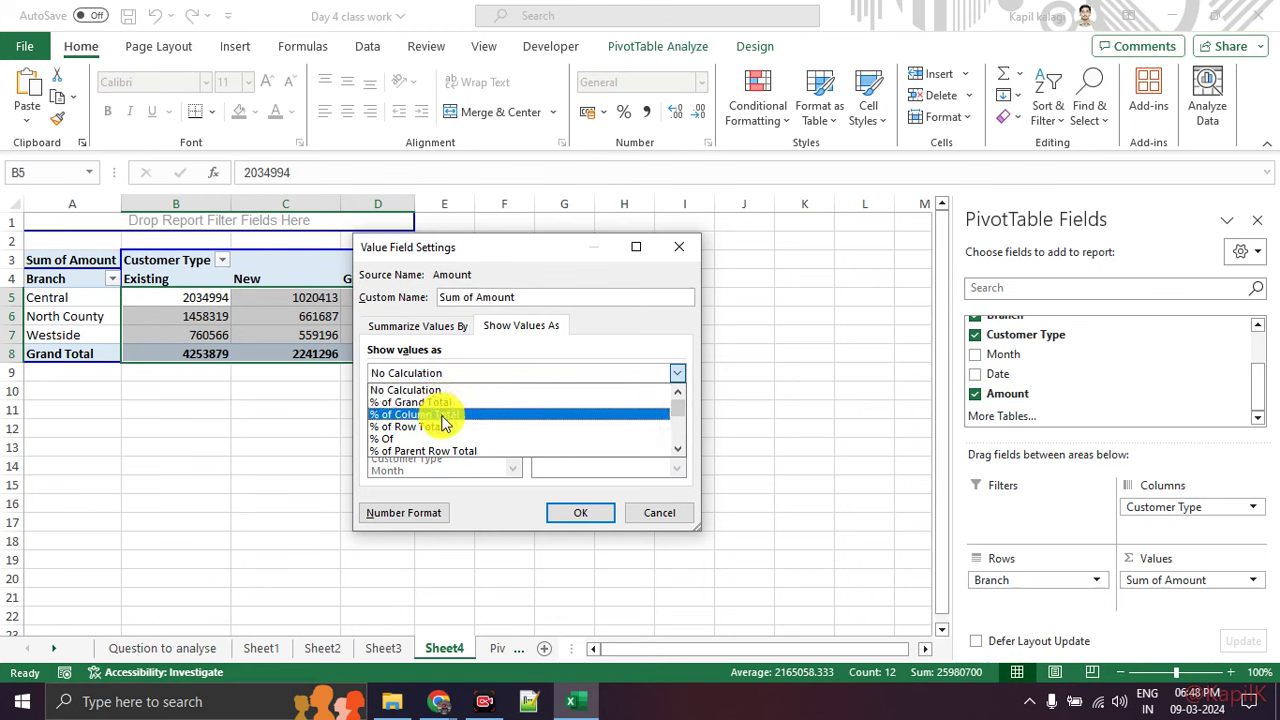
pyautogui.click(445, 402)
pyautogui.click(576, 514)
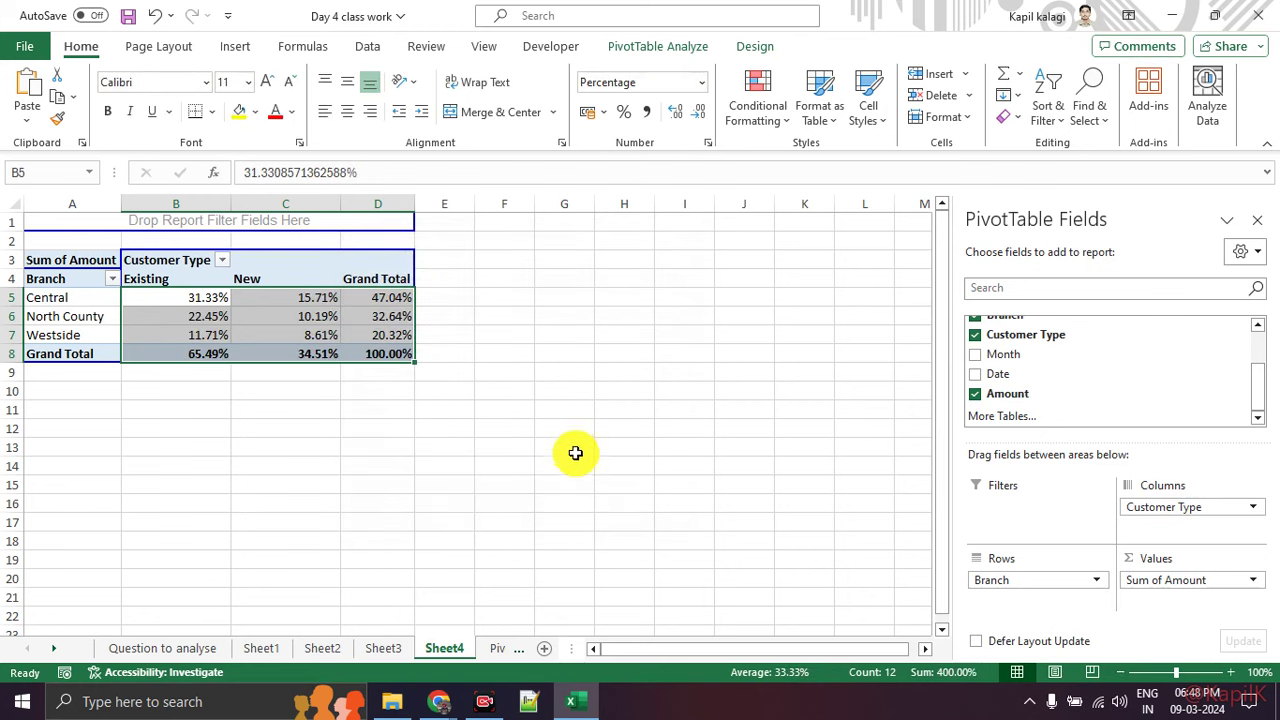
pyautogui.click(566, 447)
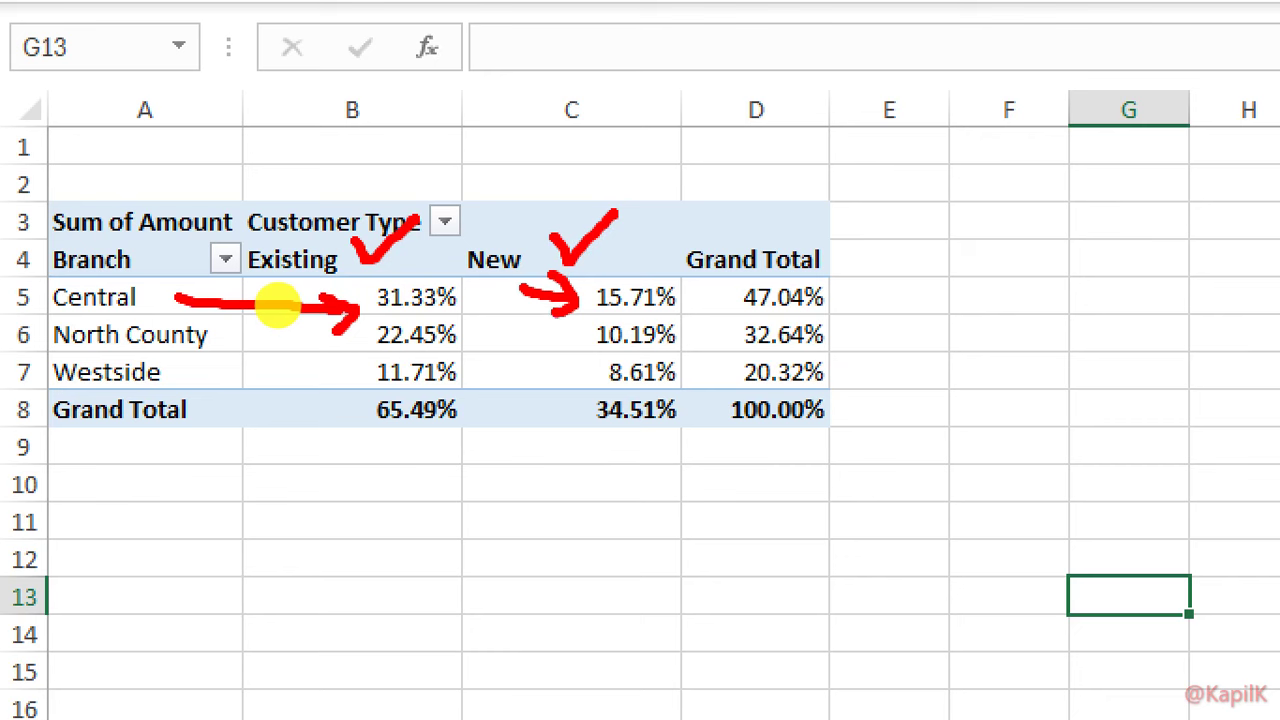
# Step: Select the pivot value cells B5:D7 holding the branch Existing, New and total percentages
pyautogui.click(178, 315)
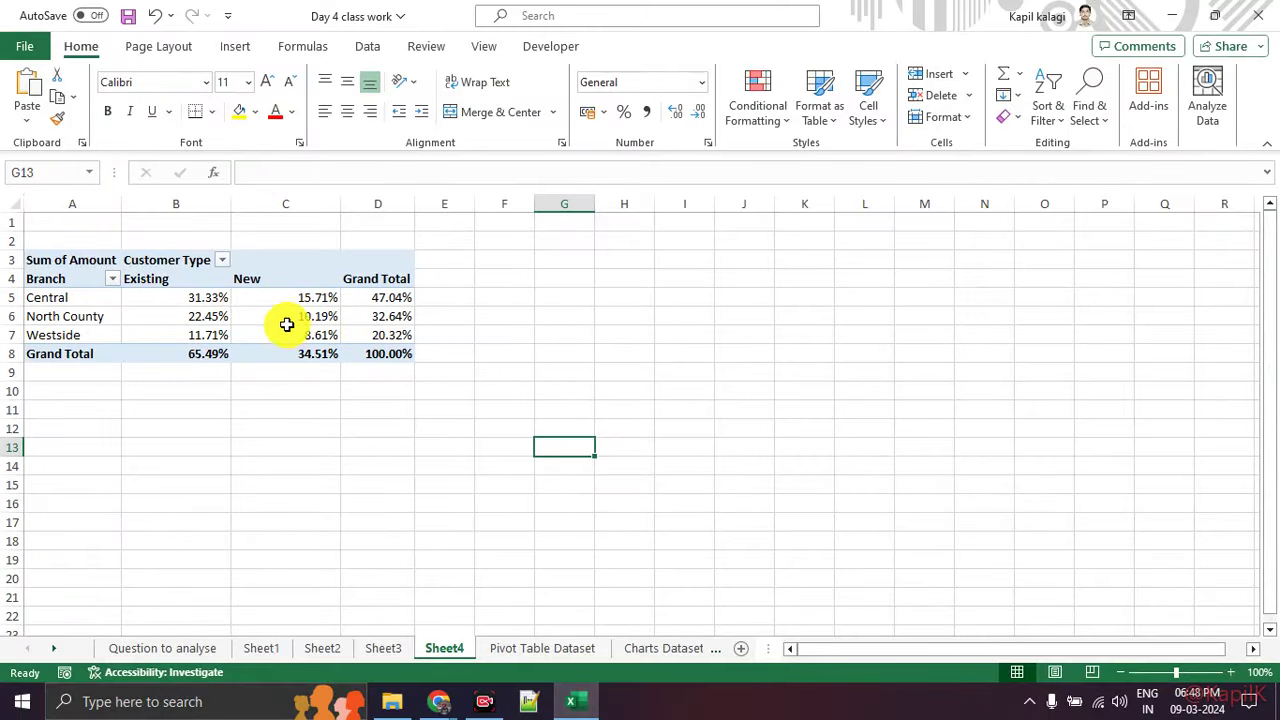
pyautogui.click(189, 297)
pyautogui.moveTo(189, 297)
pyautogui.mouseDown()
pyautogui.moveTo(361, 338)
pyautogui.moveTo(363, 352)
pyautogui.mouseUp()
pyautogui.rightClick(330, 318)
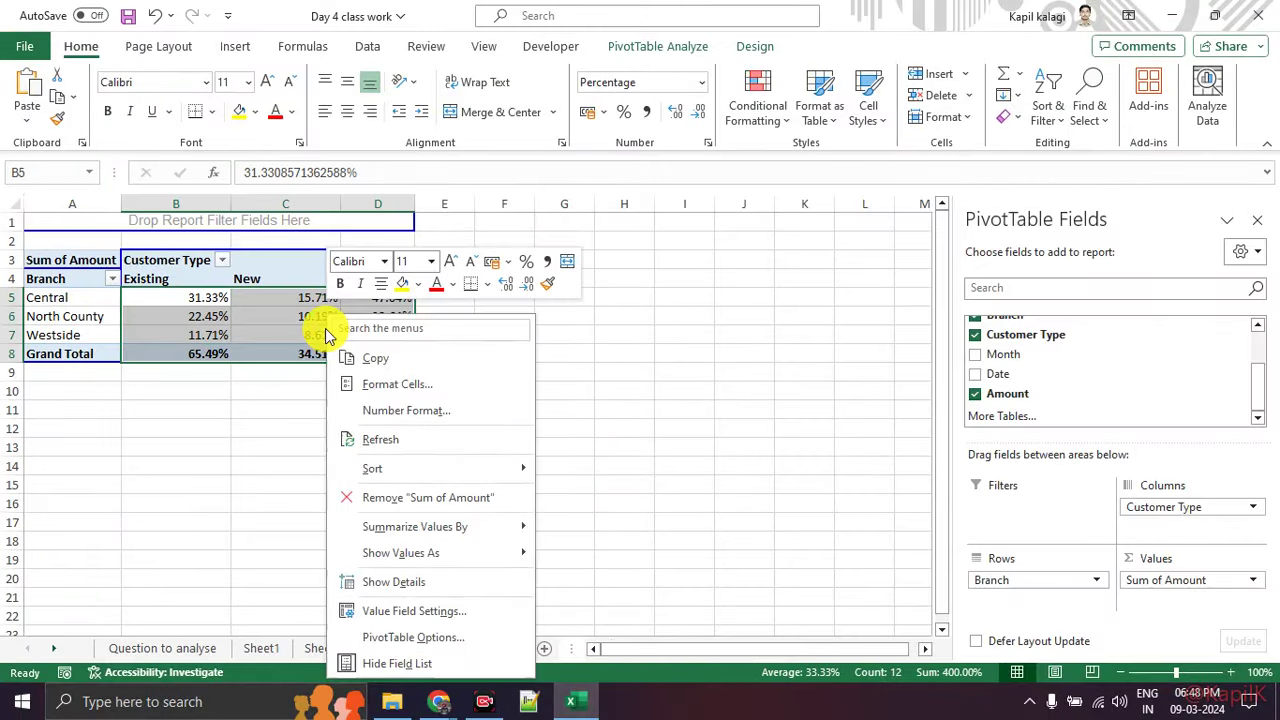
# Step: Switch Sum of Amount to % of Row Total so each branch totals 100%
pyautogui.click(430, 610)
pyautogui.moveTo(443, 394); pyautogui.dragTo(565, 200)
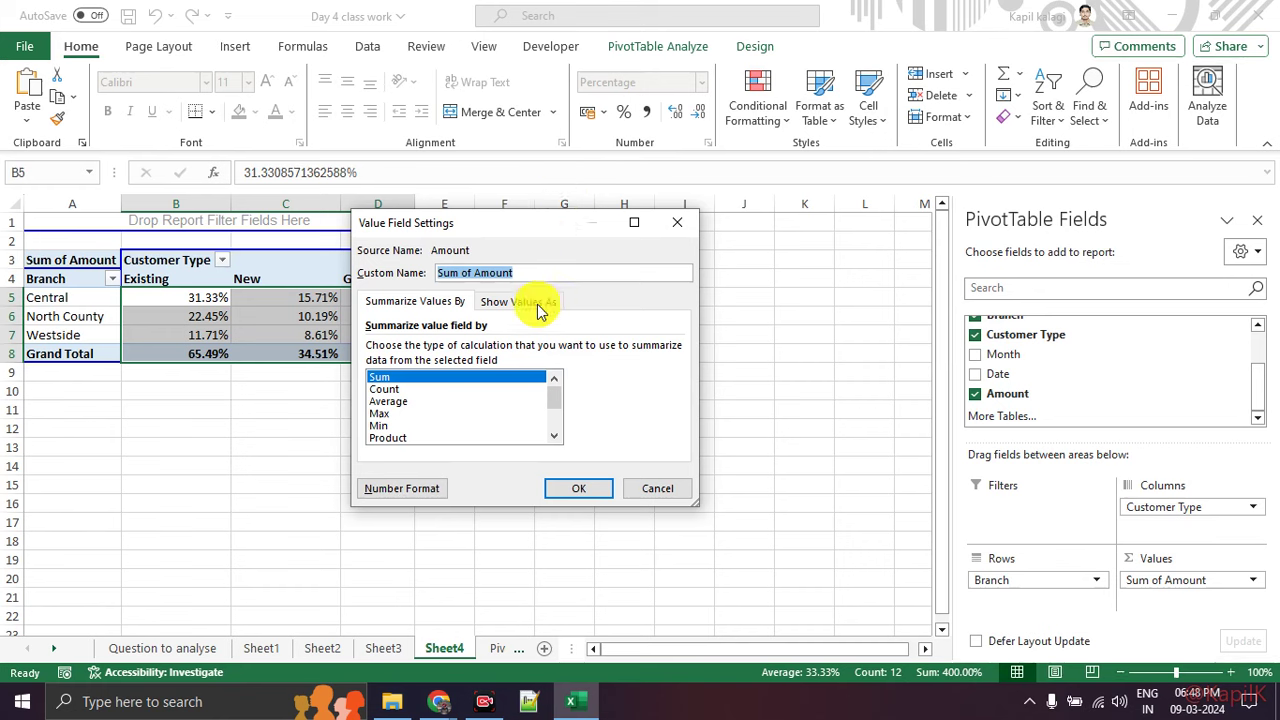
pyautogui.click(515, 301)
pyautogui.click(675, 348)
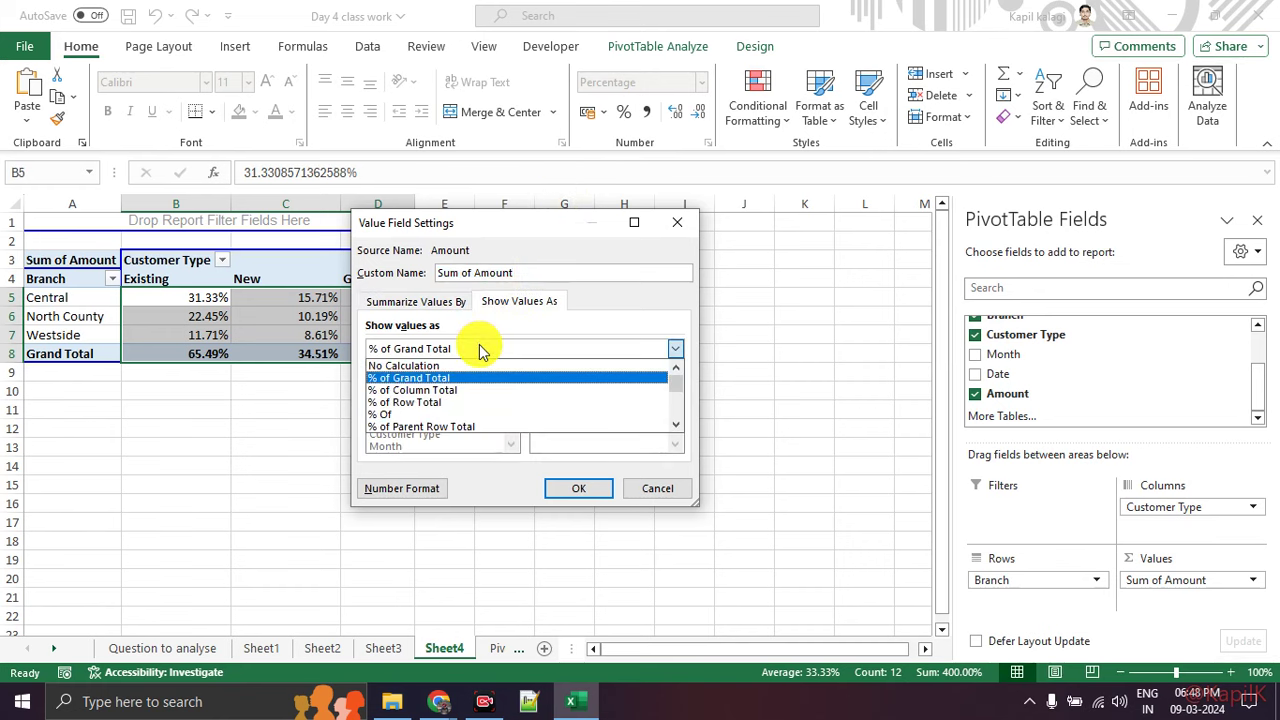
pyautogui.click(470, 410)
pyautogui.click(555, 487)
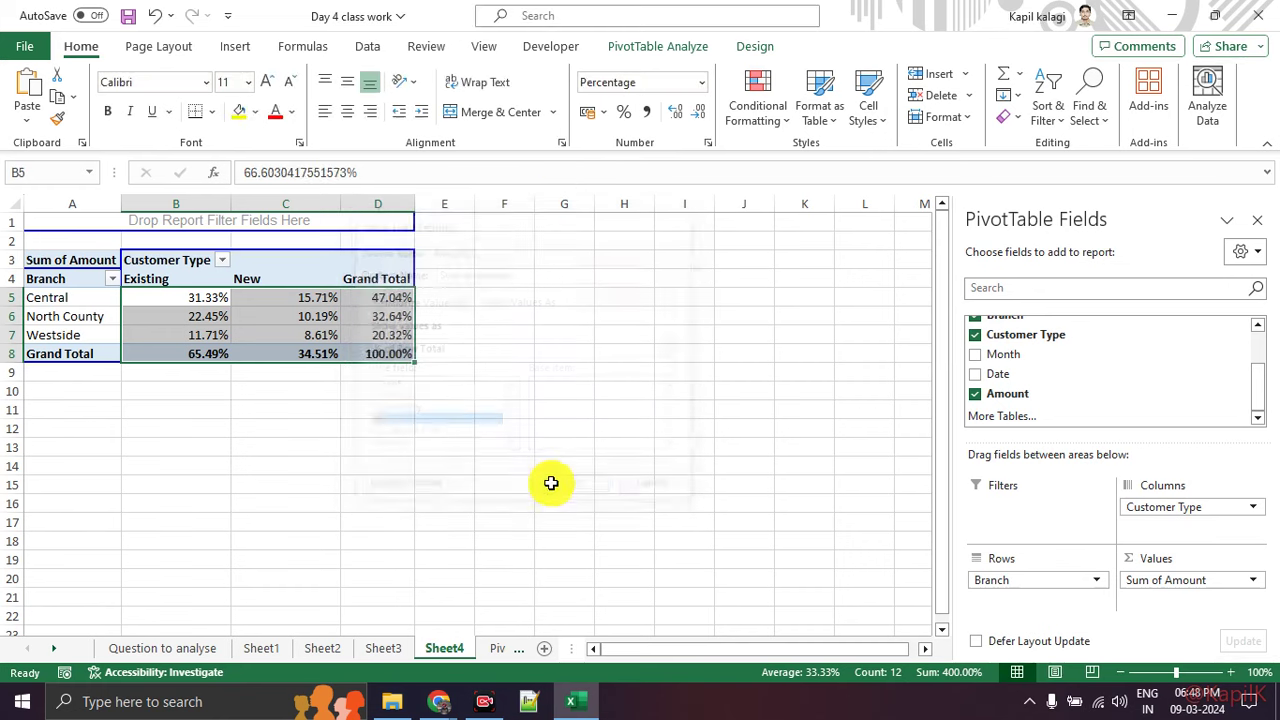
pyautogui.click(318, 440)
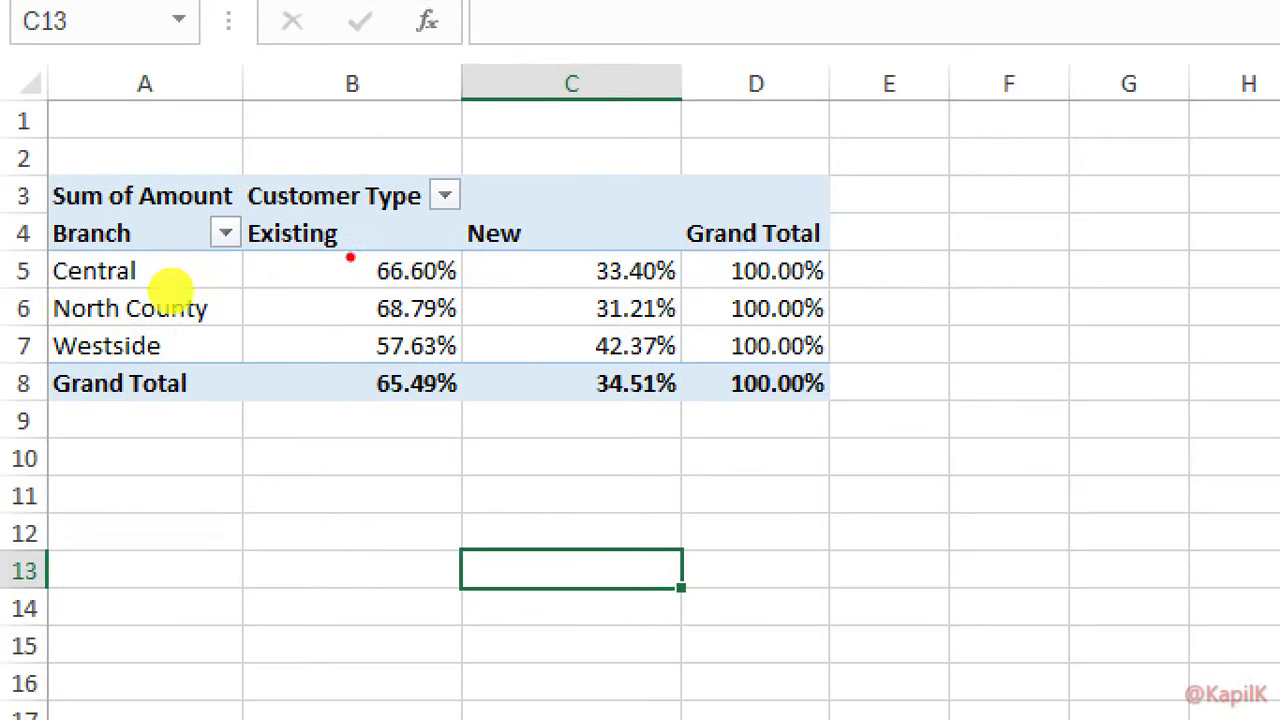
# Step: Drag over the pivot's rows to highlight the per-branch Existing and New shares
pyautogui.moveTo(178, 269)
pyautogui.mouseDown()
pyautogui.moveTo(775, 268)
pyautogui.moveTo(697, 292)
pyautogui.mouseUp()
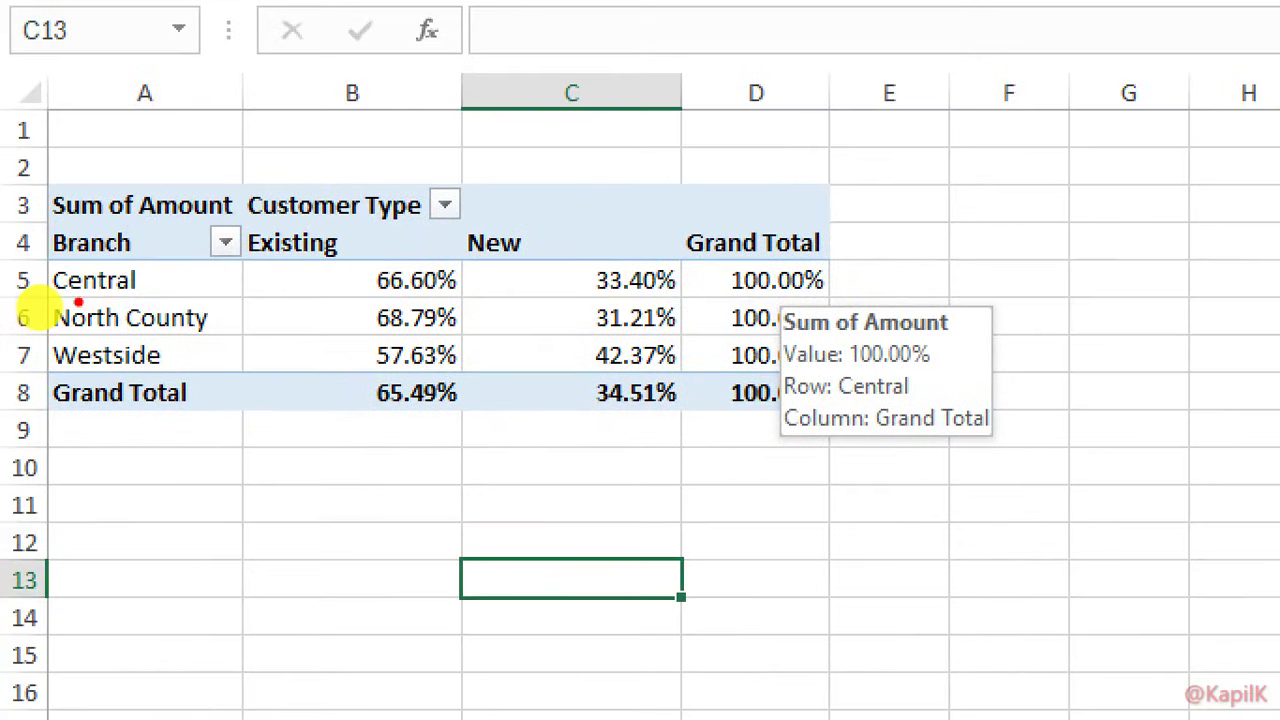
pyautogui.moveTo(158, 286)
pyautogui.mouseDown()
pyautogui.moveTo(340, 287)
pyautogui.moveTo(318, 302)
pyautogui.mouseUp()
pyautogui.moveTo(345, 235); pyautogui.dragTo(392, 206)
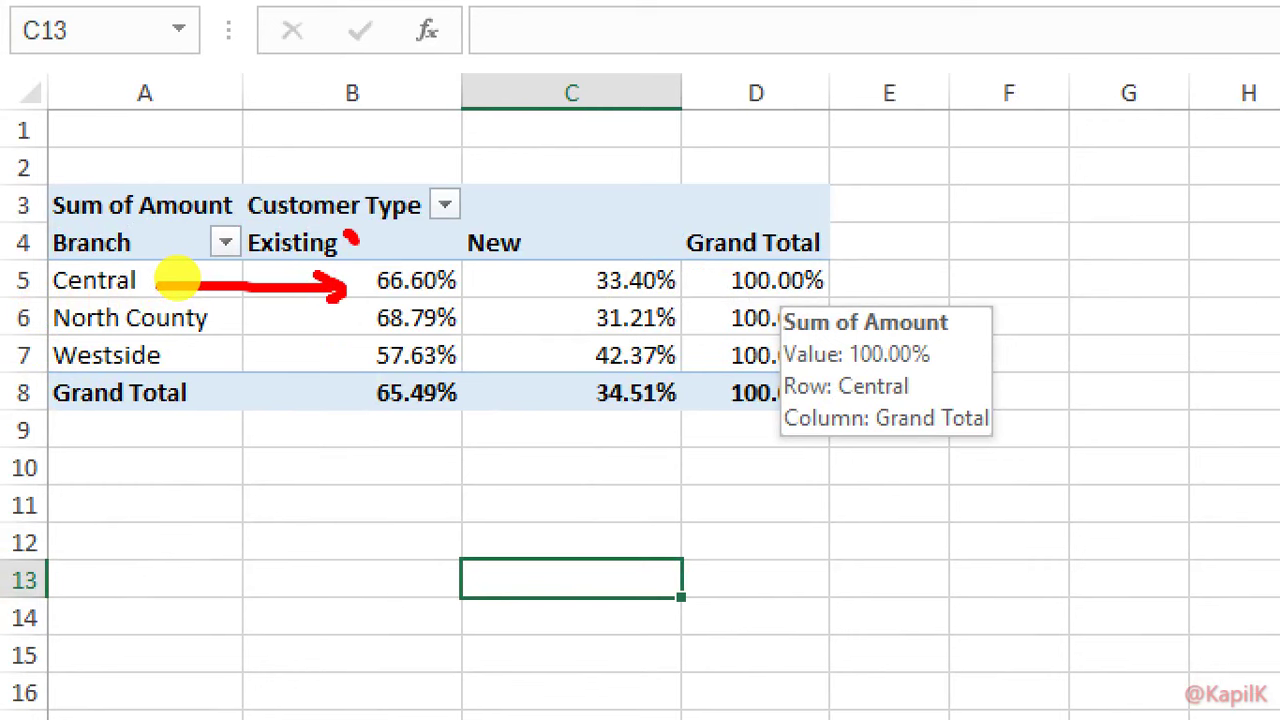
pyautogui.moveTo(532, 276); pyautogui.dragTo(590, 242)
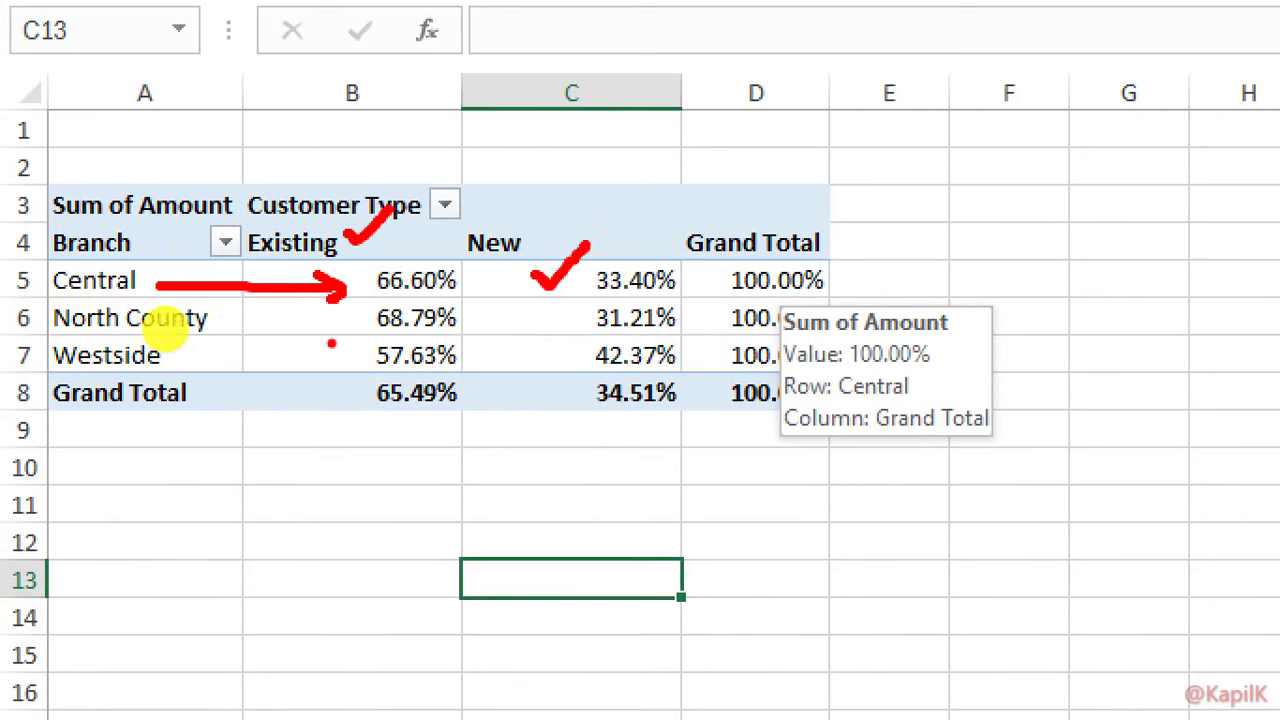
pyautogui.moveTo(330, 342); pyautogui.dragTo(392, 317)
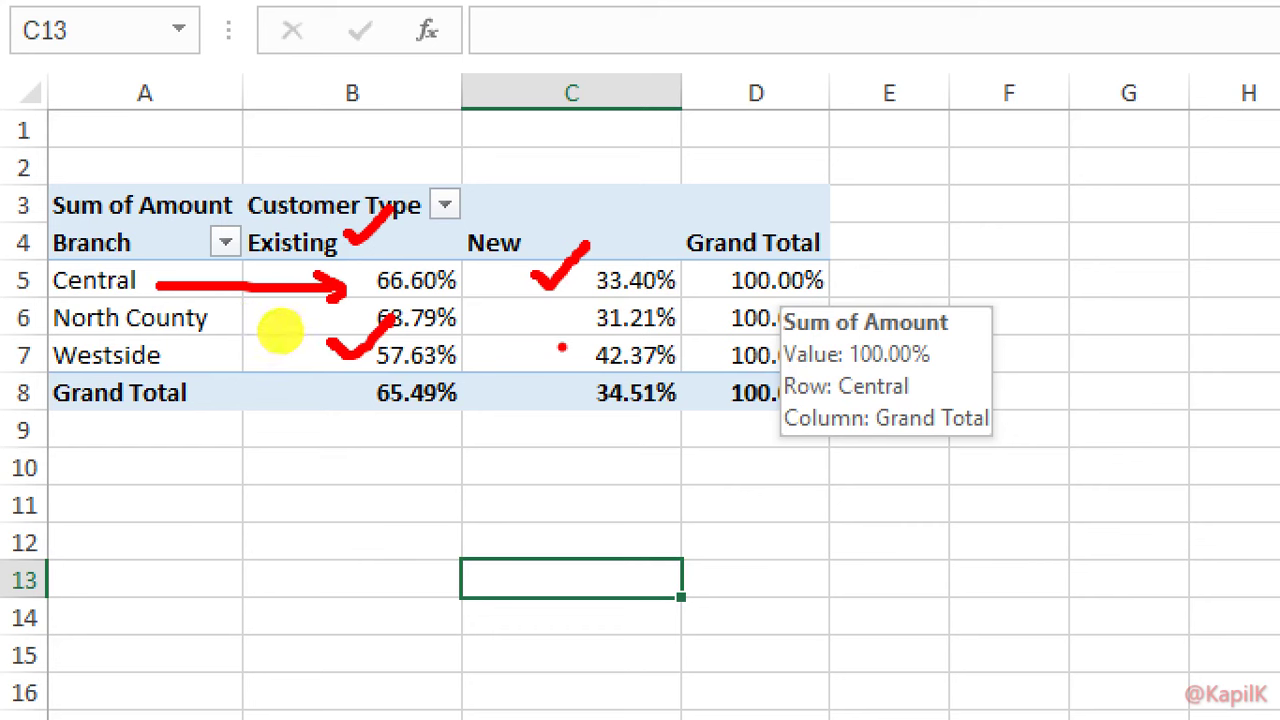
pyautogui.moveTo(571, 343); pyautogui.dragTo(611, 336)
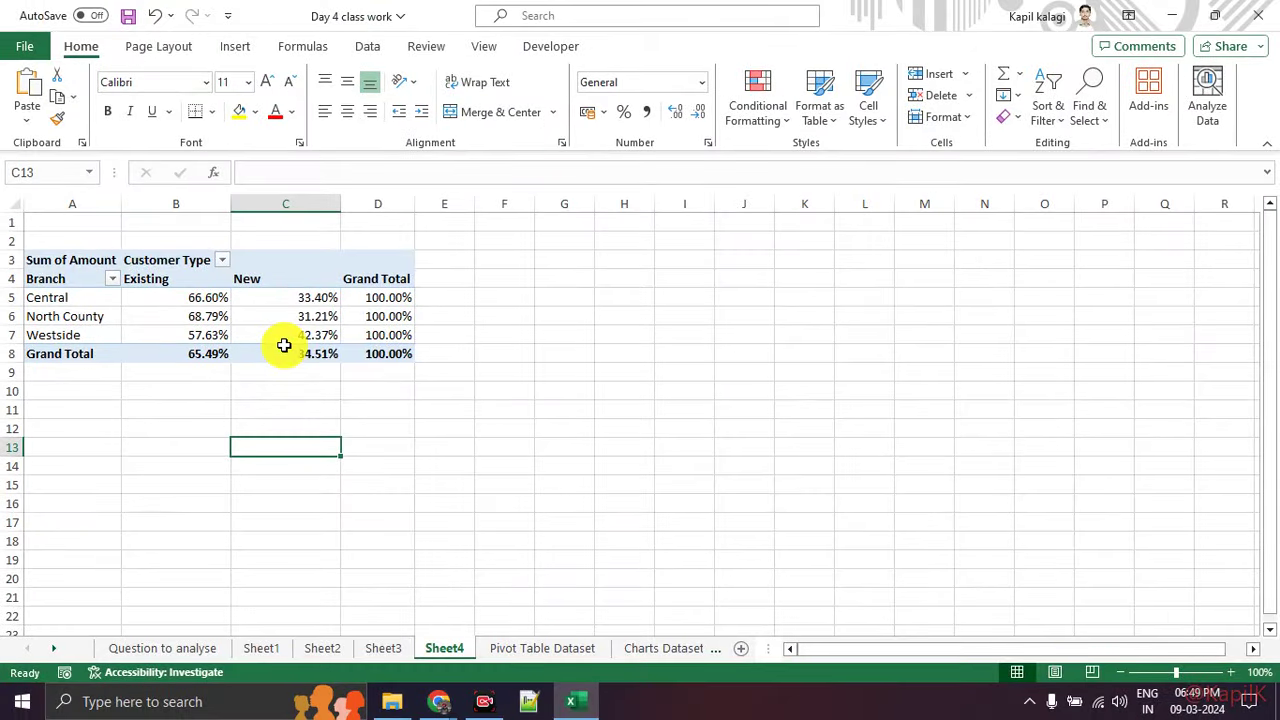
pyautogui.click(63, 334)
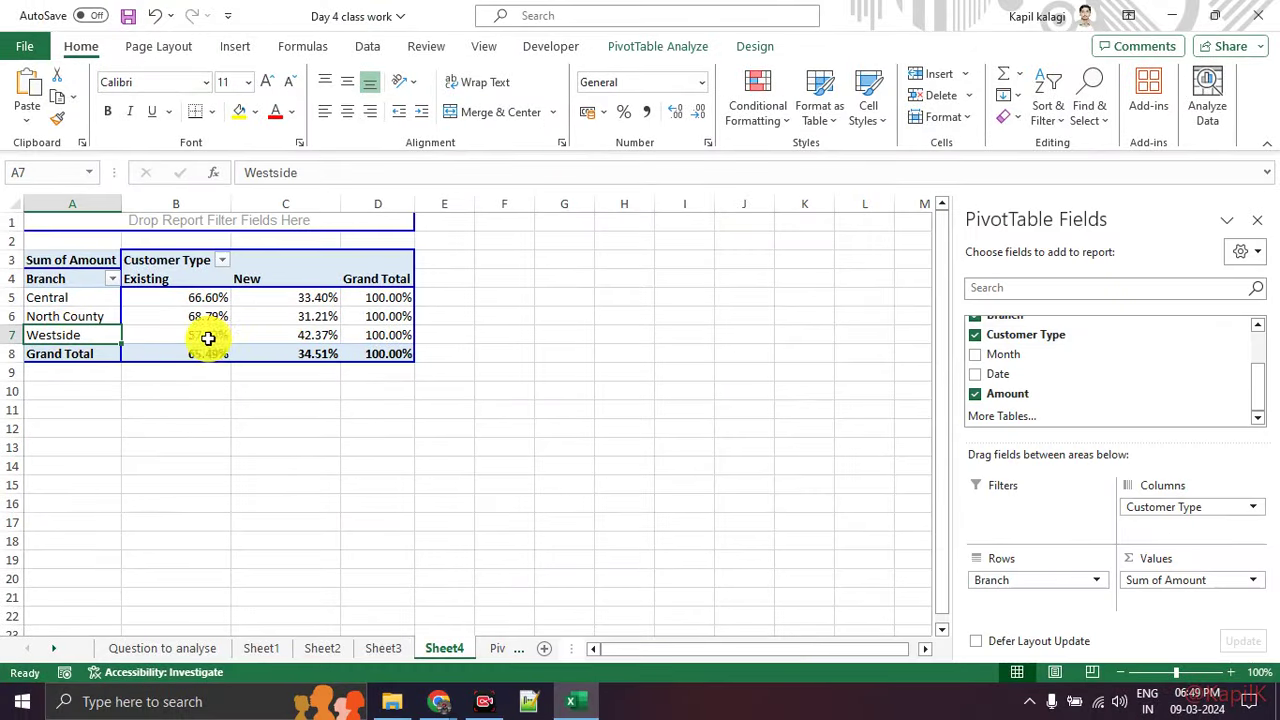
pyautogui.click(288, 336)
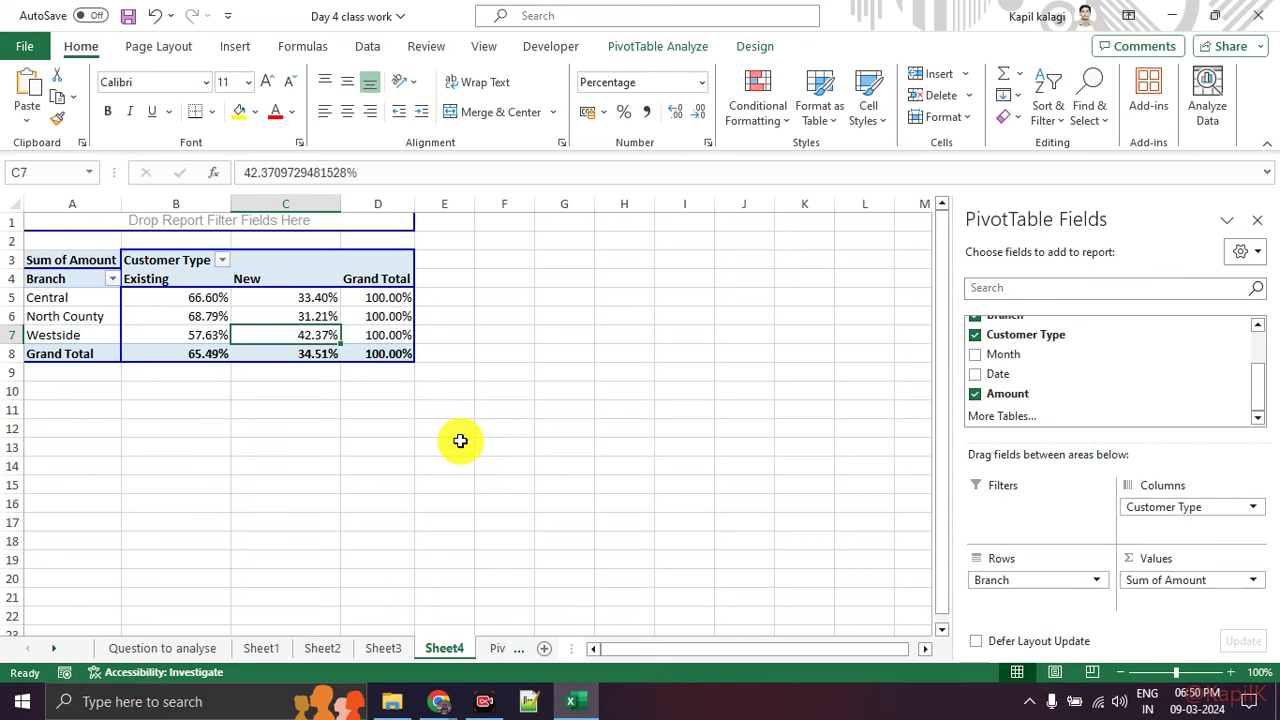
pyautogui.click(497, 645)
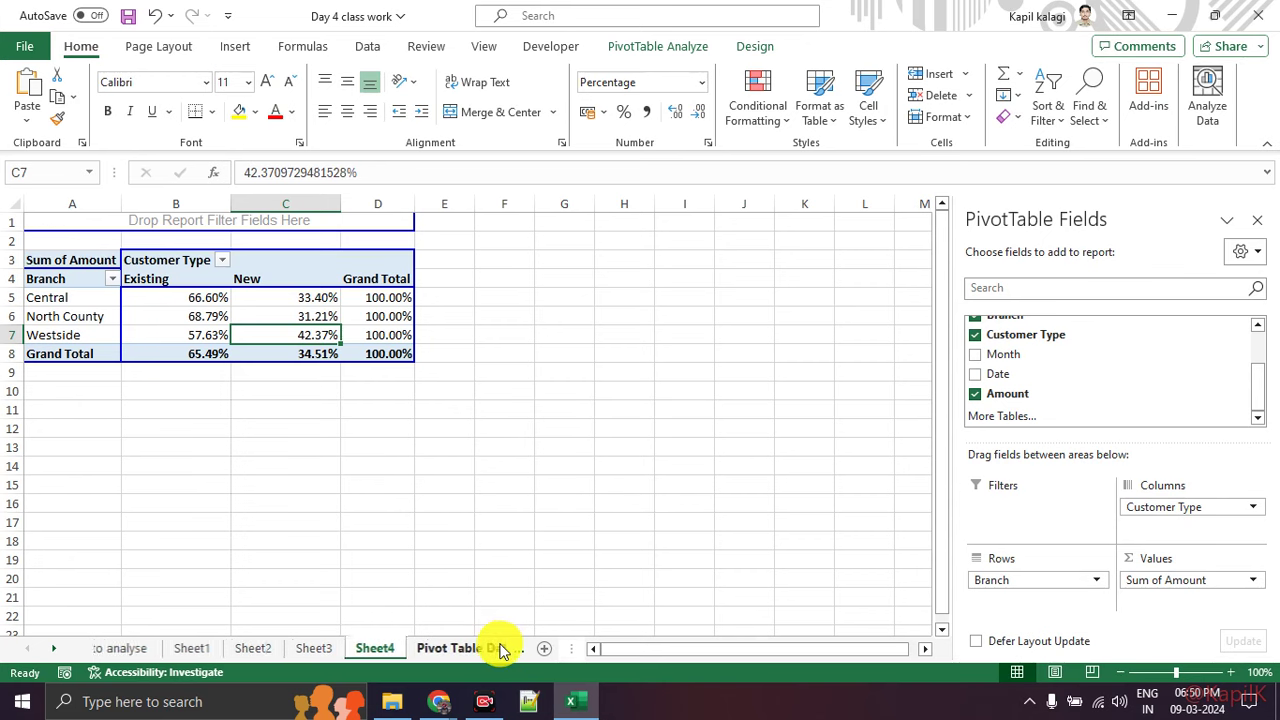
# Step: Scroll through the Pivot Table Dataset rows, then go via Sheet4 to Sheet3's AcctType count pivot
pyautogui.scroll(-4, 505, 436)
pyautogui.scroll(-2, 505, 438)
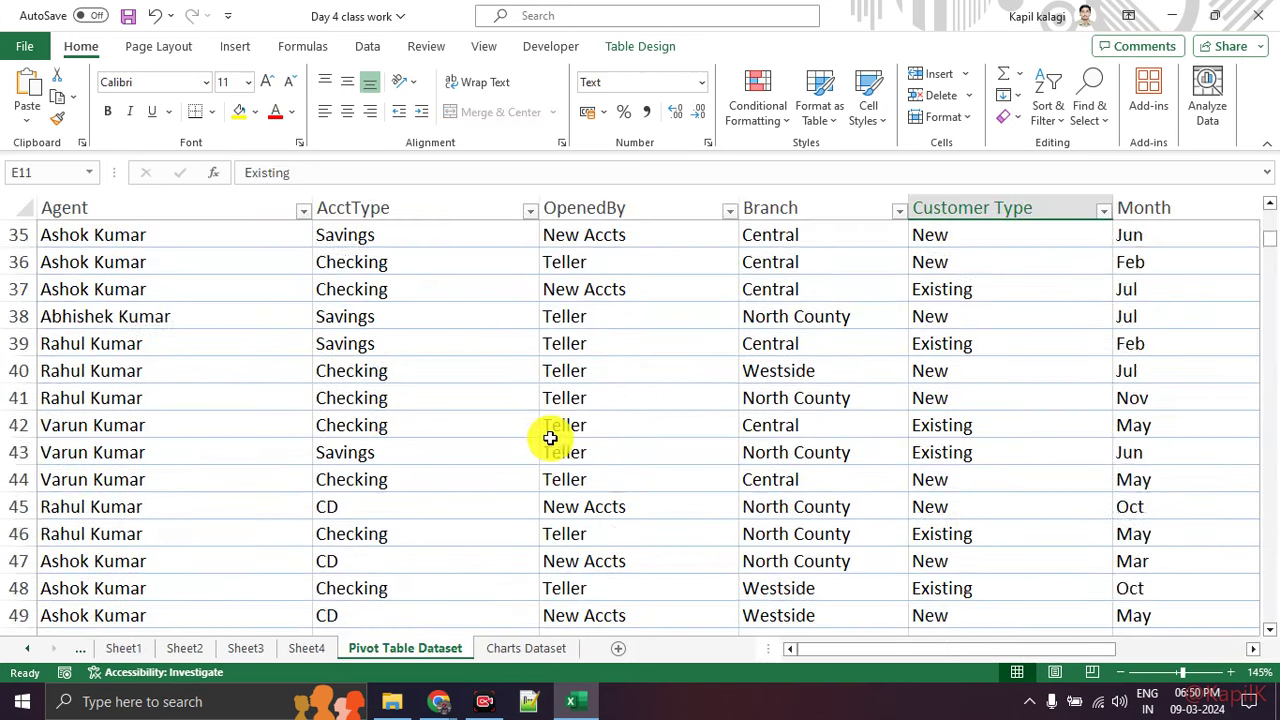
pyautogui.scroll(9, 549, 437)
pyautogui.scroll(3, 549, 437)
pyautogui.scroll(-5, 847, 436)
pyautogui.scroll(-6, 847, 436)
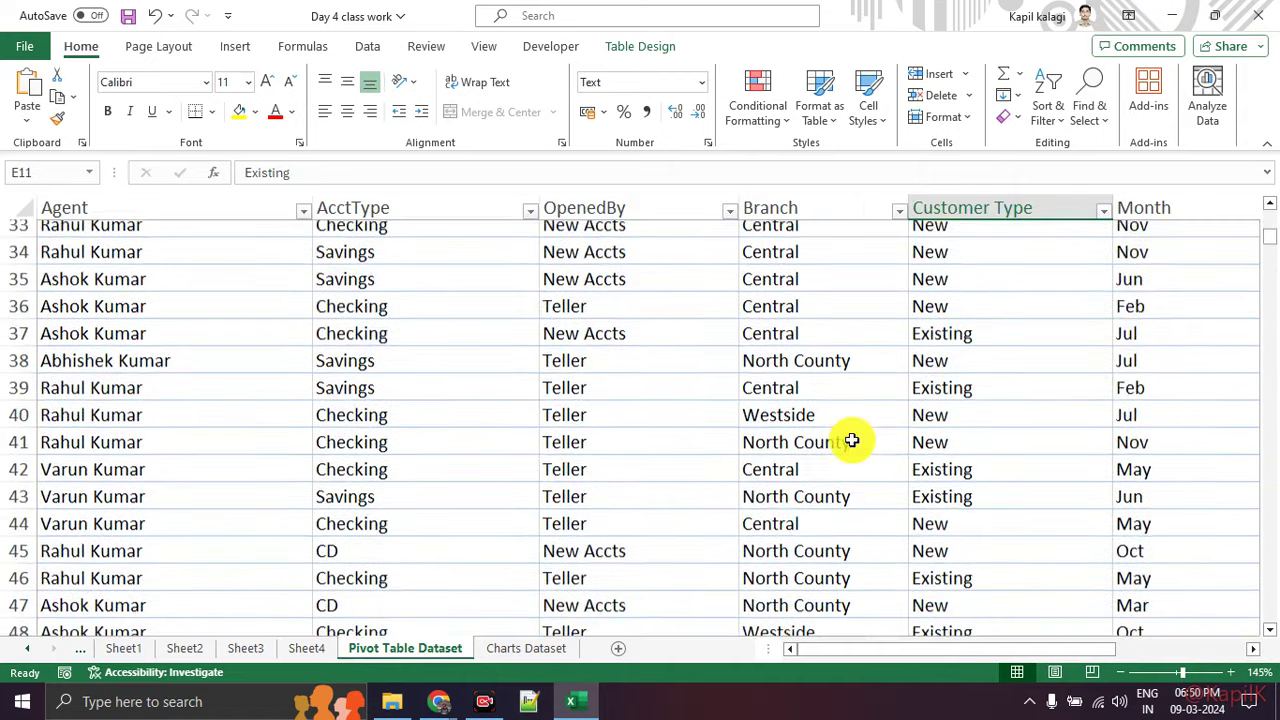
pyautogui.scroll(-10, 849, 437)
pyautogui.scroll(-10, 849, 437)
pyautogui.scroll(-2, 849, 437)
pyautogui.moveTo(897, 650); pyautogui.dragTo(1077, 655)
pyautogui.scroll(8, 800, 560)
pyautogui.scroll(6, 771, 539)
pyautogui.scroll(12, 766, 530)
pyautogui.scroll(7, 757, 523)
pyautogui.scroll(-8, 760, 520)
pyautogui.scroll(-13, 766, 516)
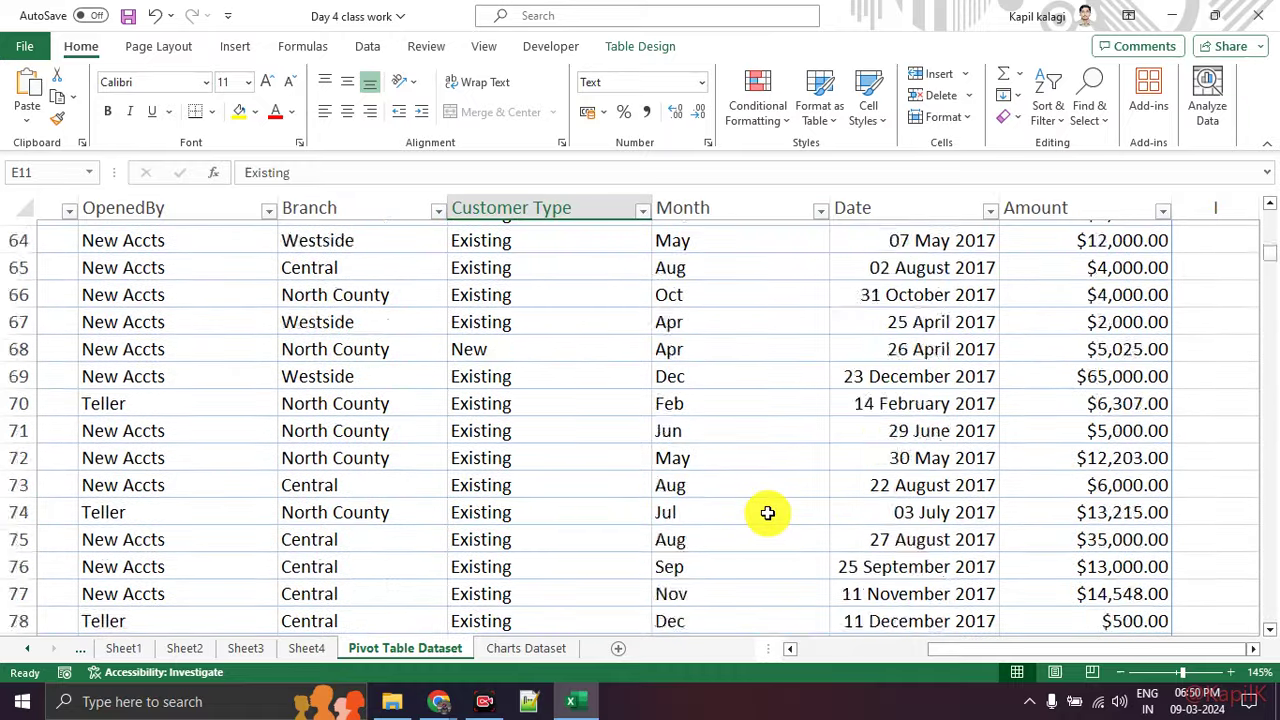
pyautogui.scroll(-6, 766, 513)
pyautogui.scroll(-7, 766, 513)
pyautogui.click(308, 648)
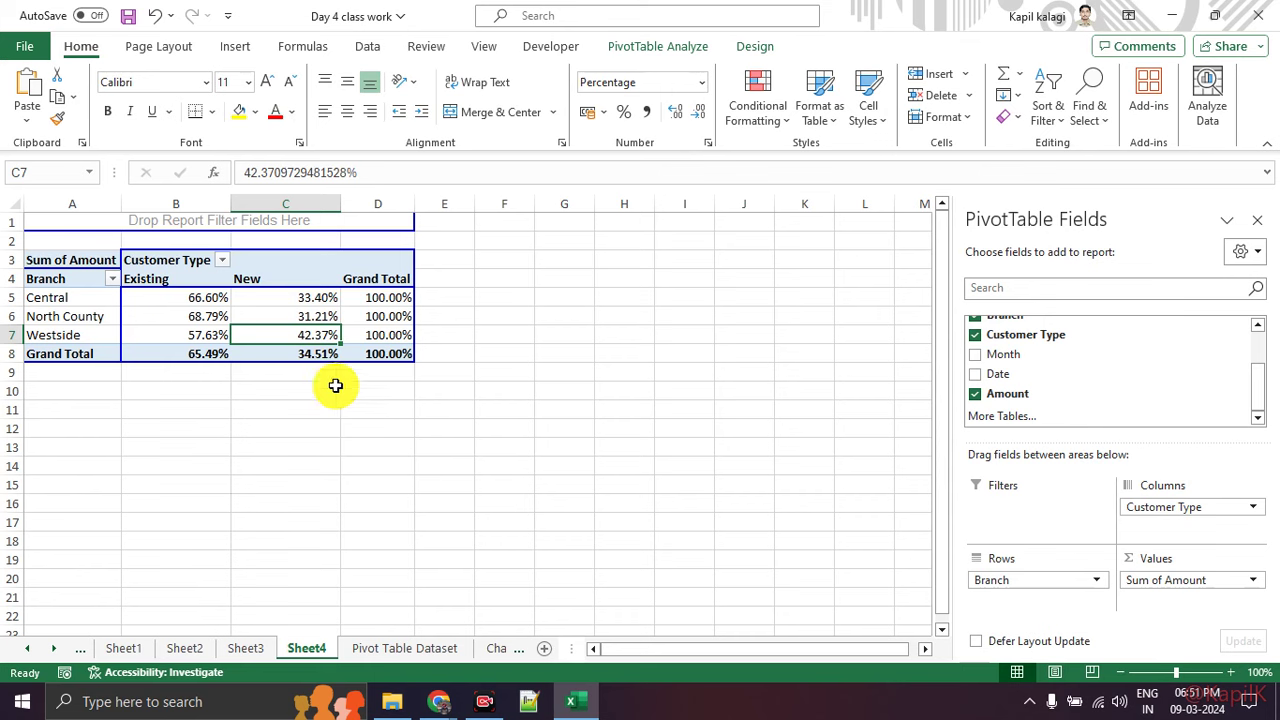
pyautogui.click(250, 648)
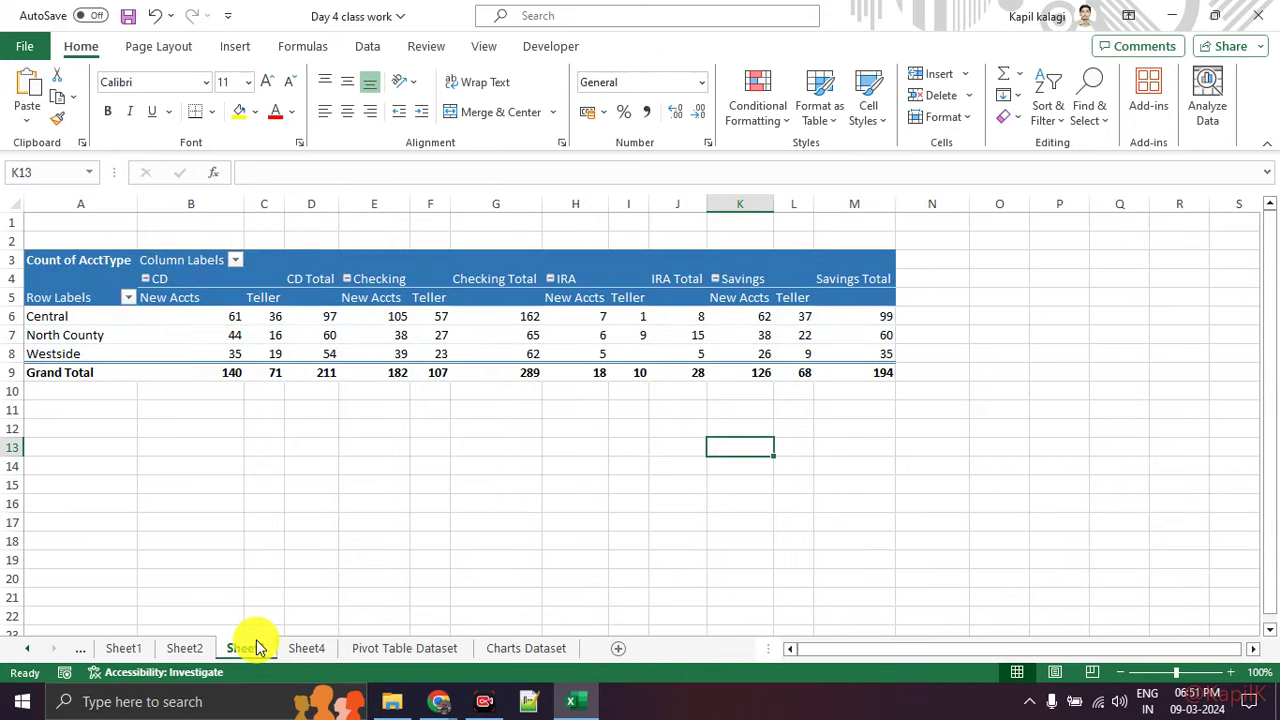
# Step: From the Pivot Table Dataset sheet, insert PivotTable4 from Bank_Data on new Sheet5
pyautogui.click(300, 648)
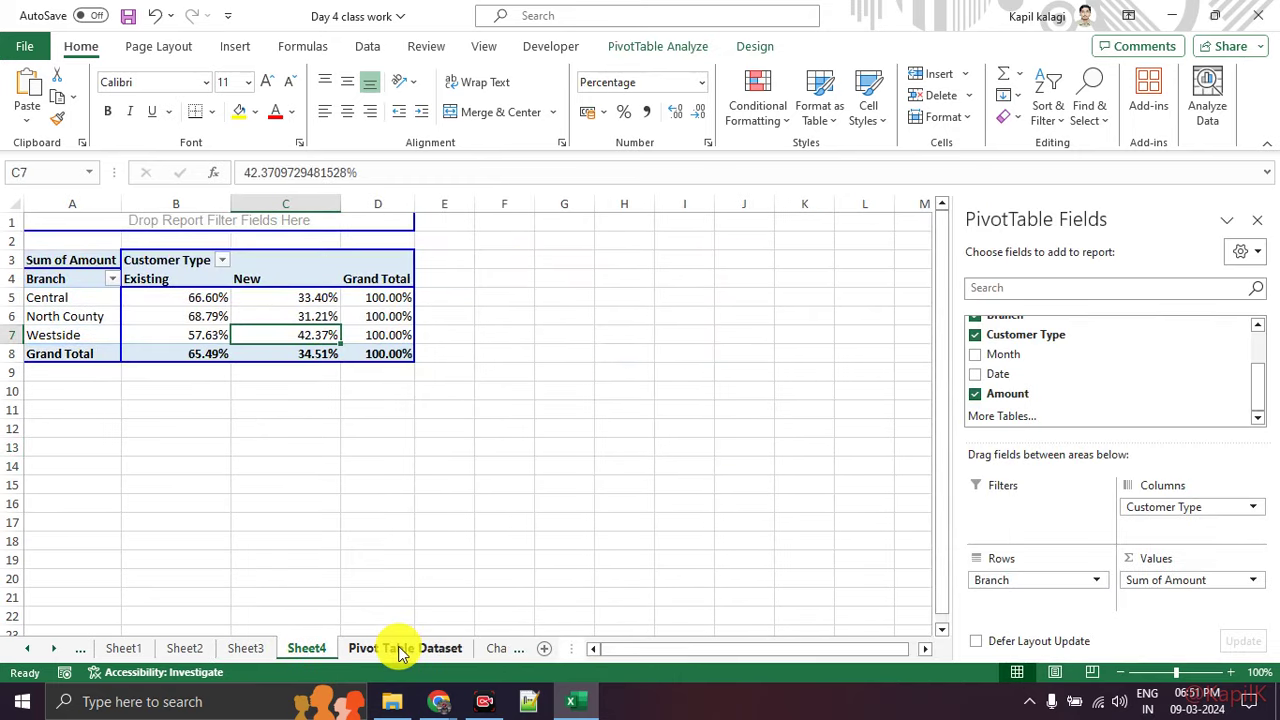
pyautogui.click(398, 648)
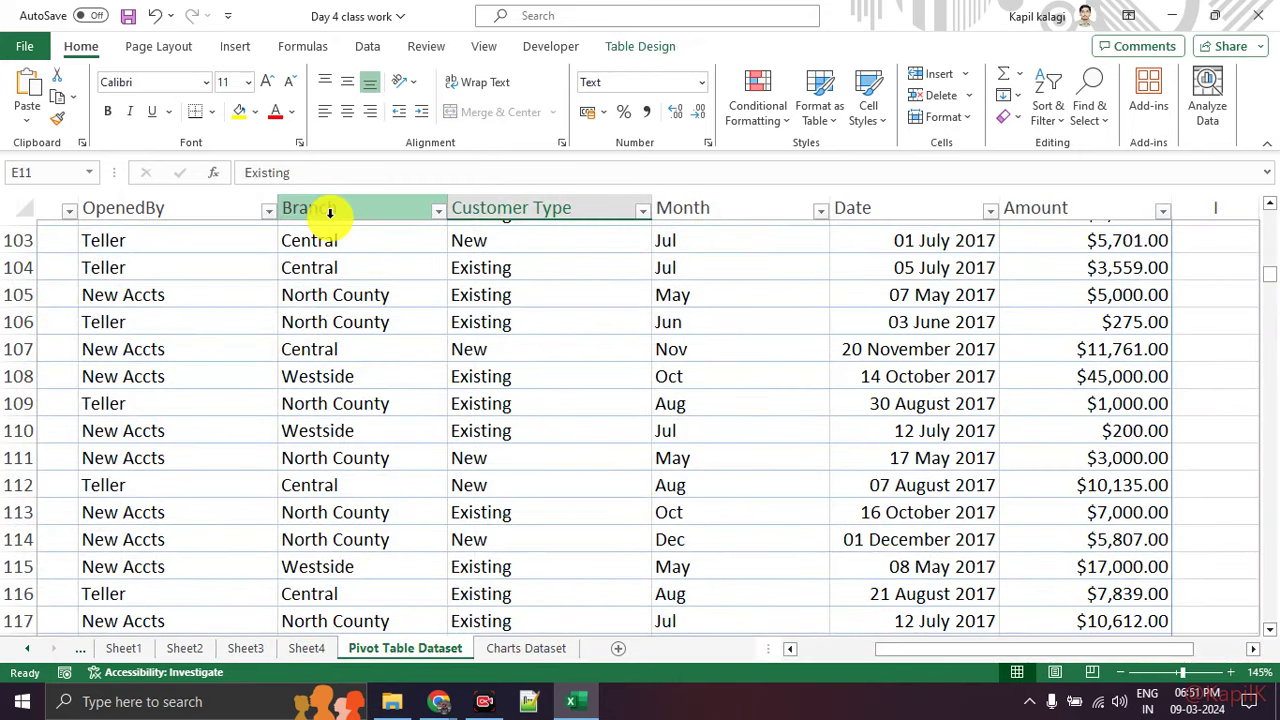
pyautogui.click(245, 48)
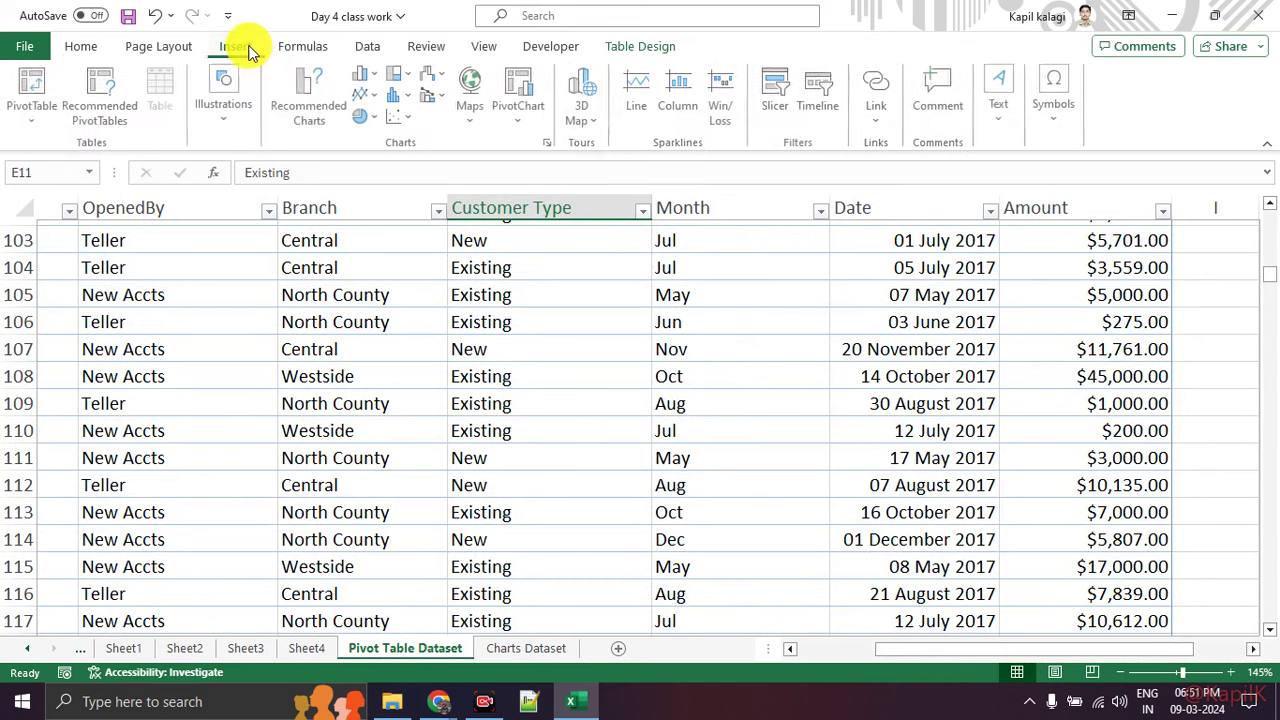
pyautogui.click(36, 96)
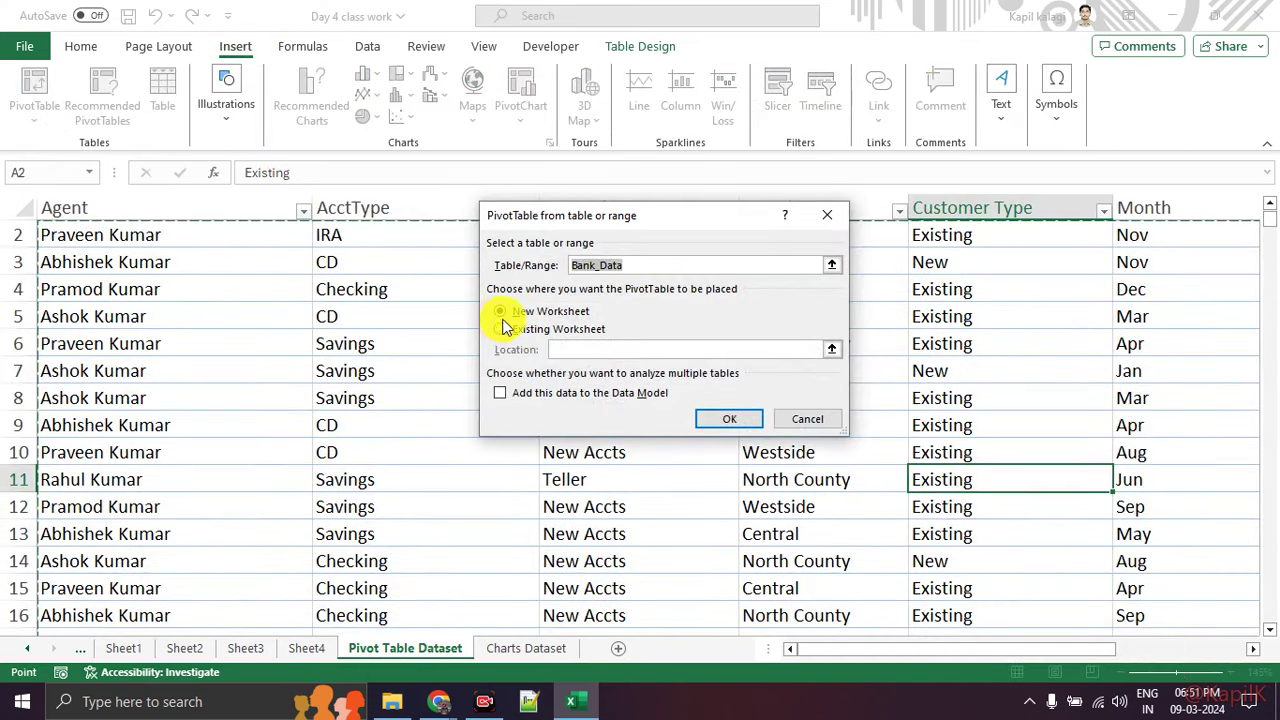
pyautogui.click(710, 421)
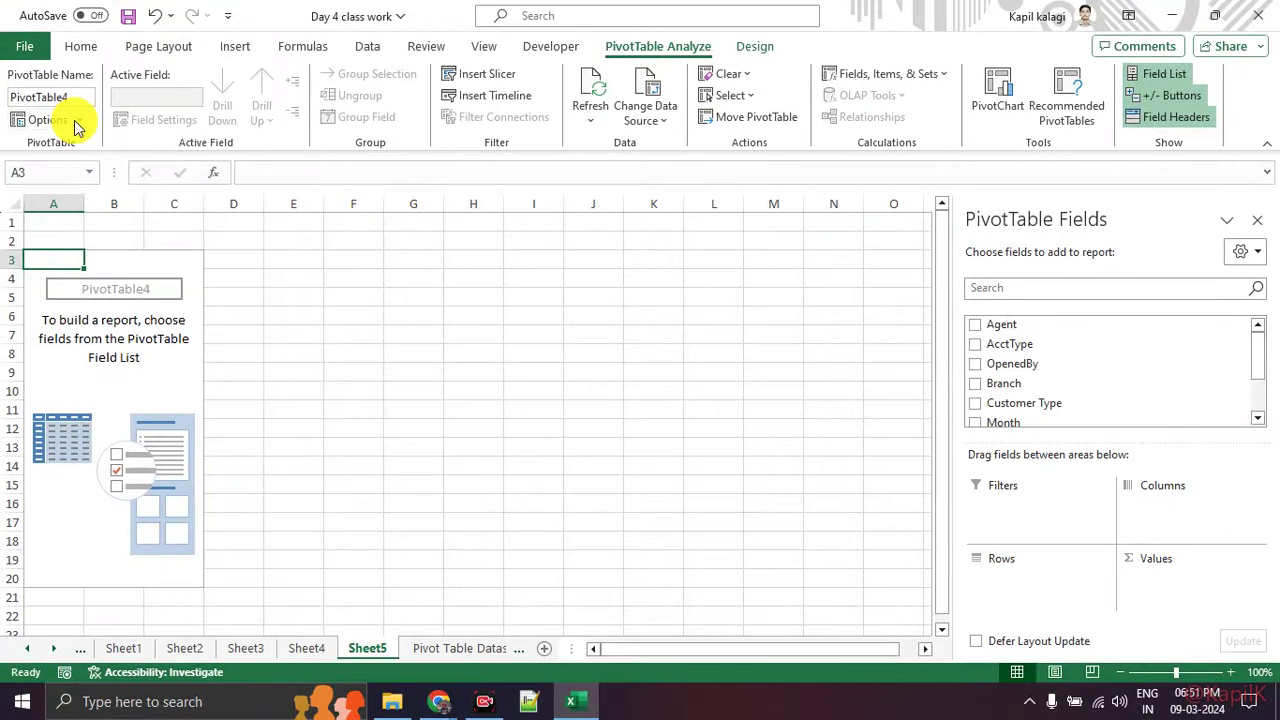
pyautogui.click(75, 127)
pyautogui.click(77, 136)
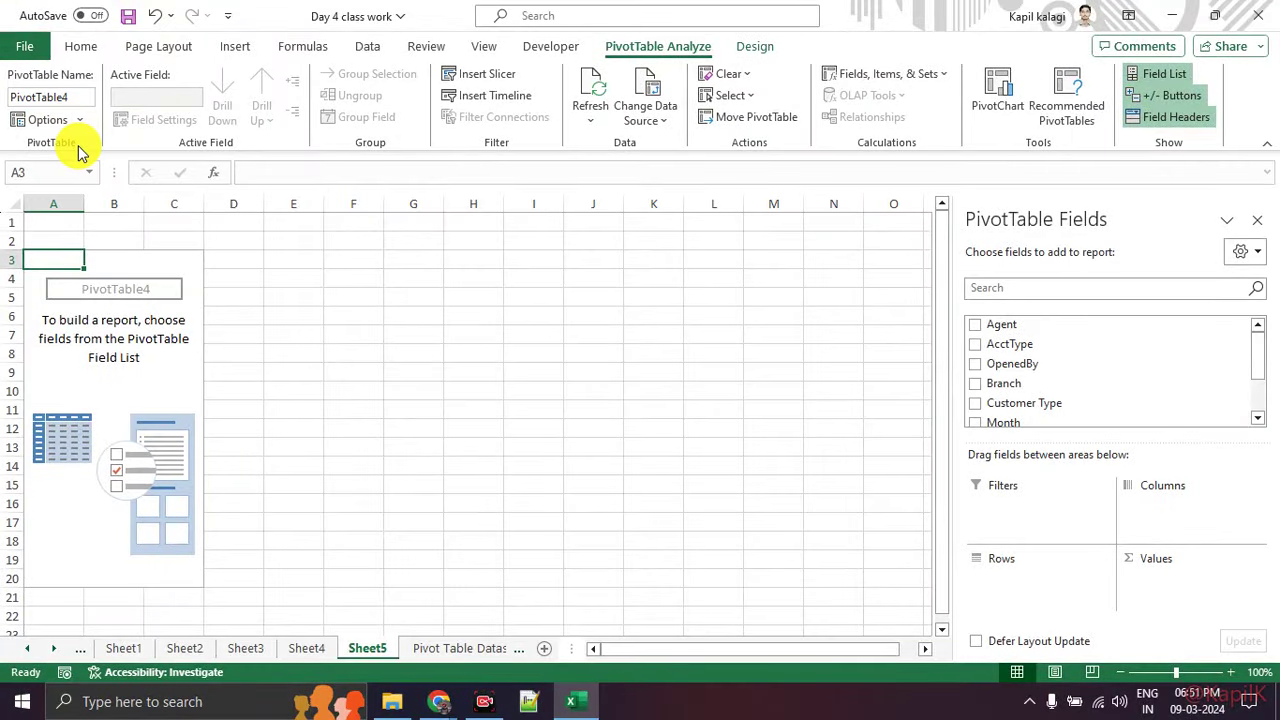
# Step: Turn on Classic PivotTable layout for PivotTable4 on Sheet5, then switch to the Google Meet window
pyautogui.click(670, 140)
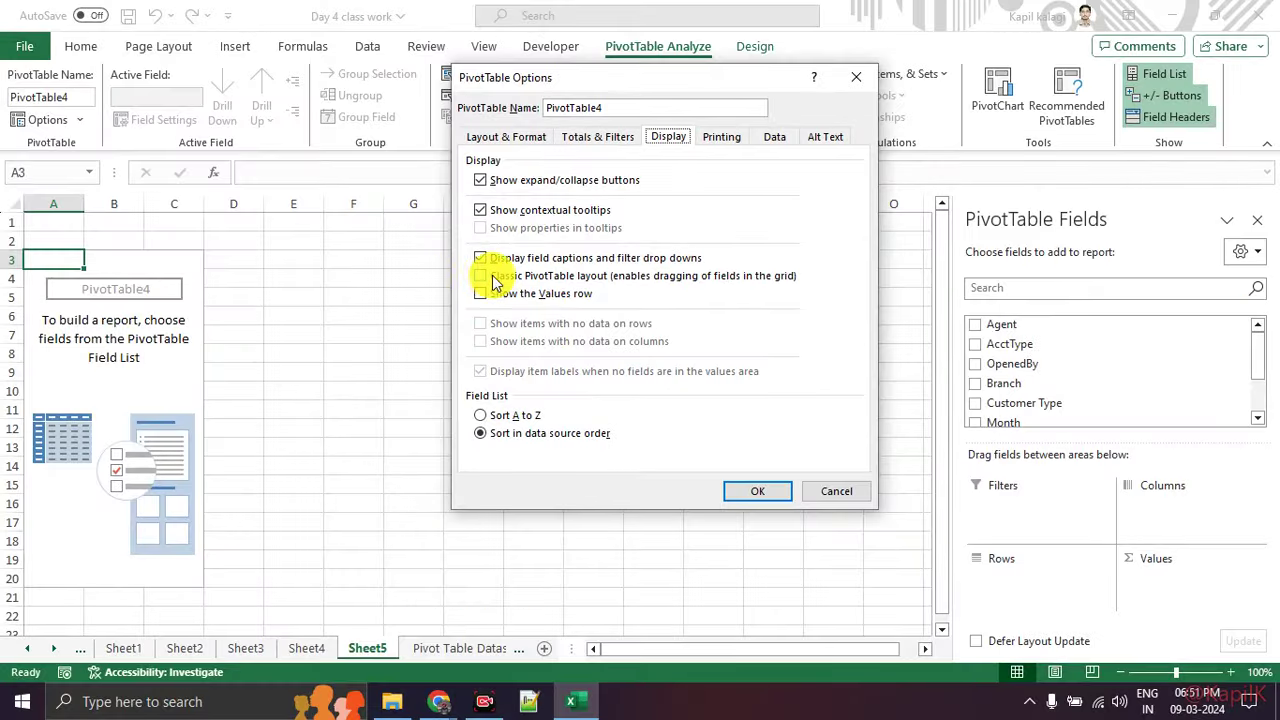
pyautogui.click(480, 275)
pyautogui.click(755, 491)
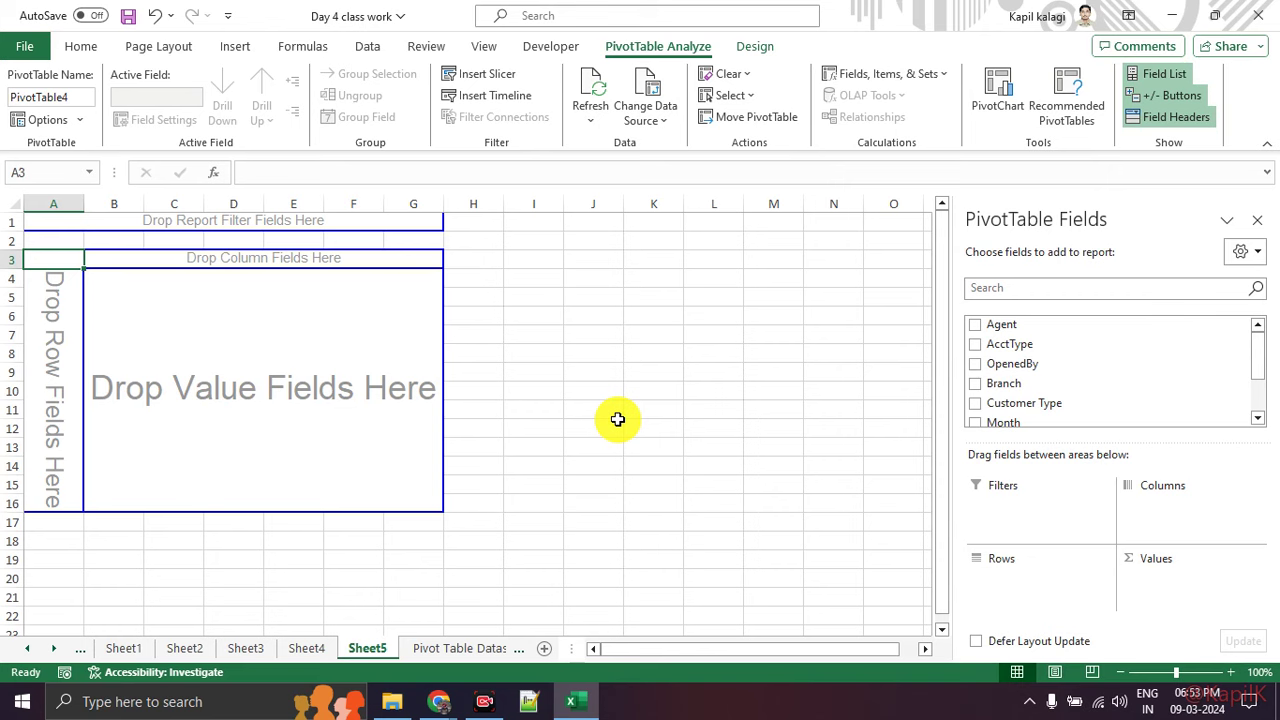
pyautogui.hotkey('alt', 'Tab')
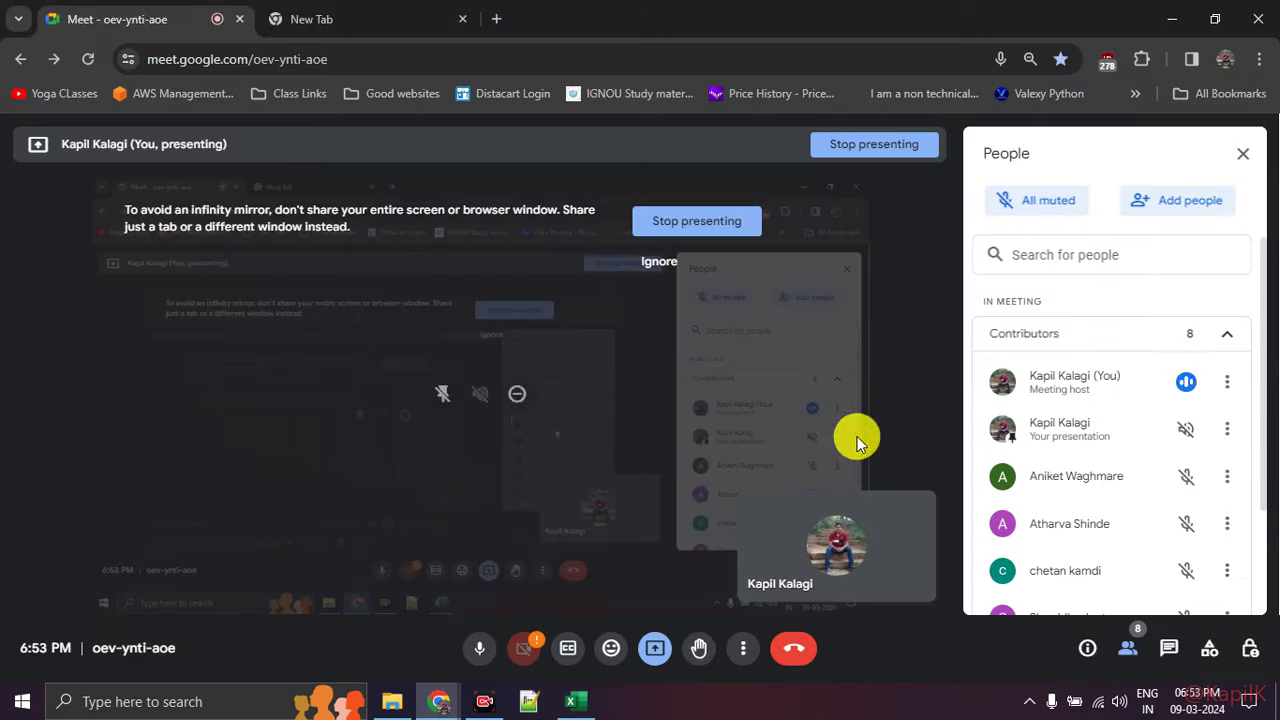
pyautogui.scroll(-3, 1158, 573)
pyautogui.scroll(3, 1154, 572)
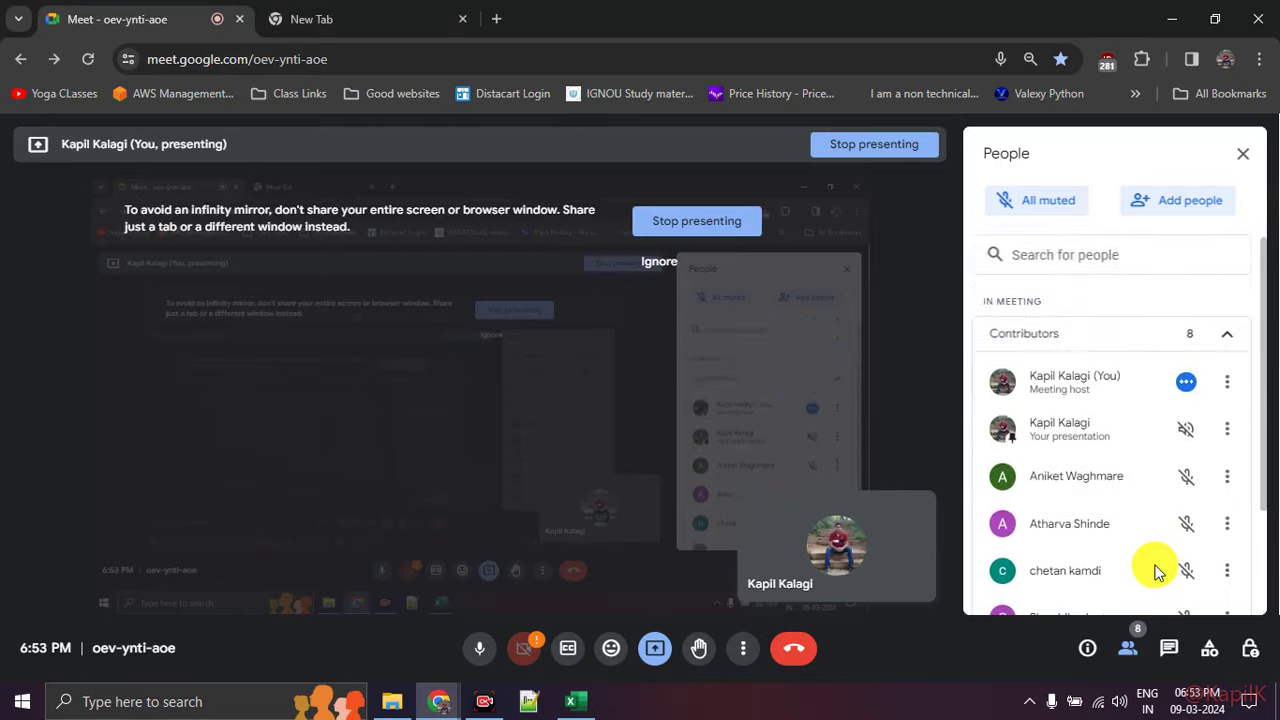
pyautogui.hotkey('alt', 'Tab')
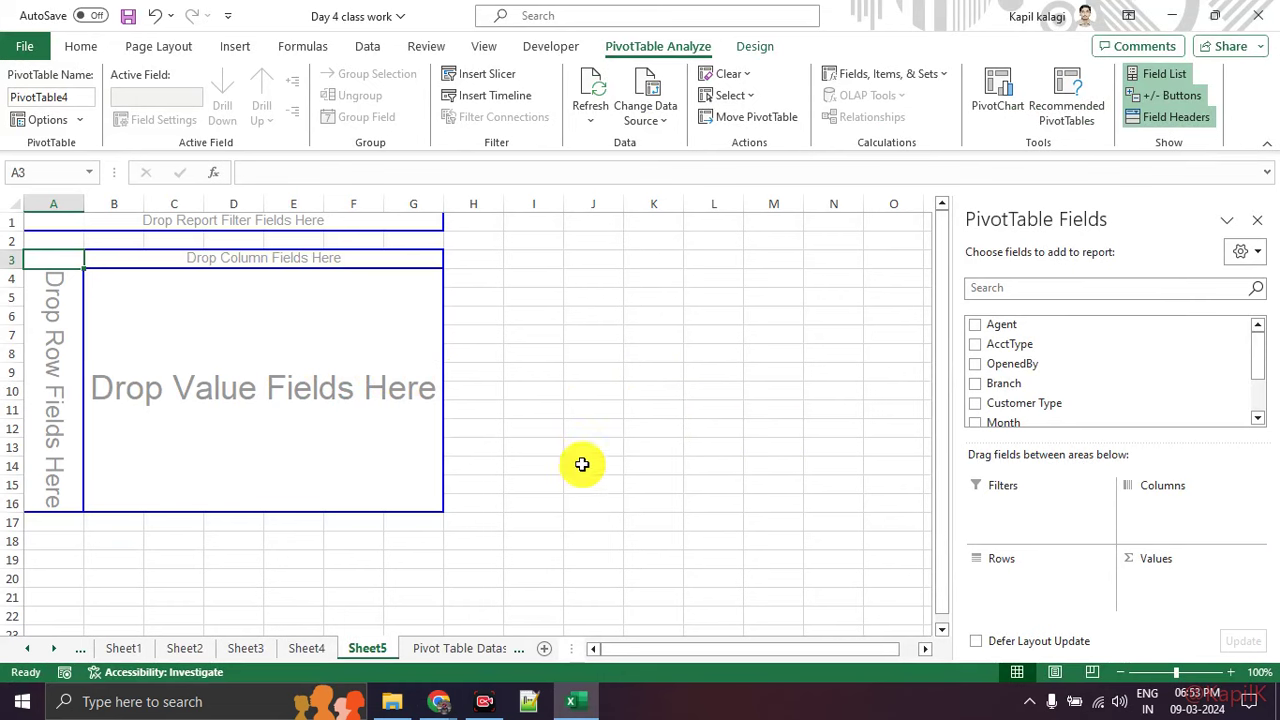
# Step: Review question 6 on quarter-wise agent earnings, then return to the Pivot Table Dataset sheet
pyautogui.click(27, 648)
pyautogui.click(115, 648)
pyautogui.scroll(-1, 152, 545)
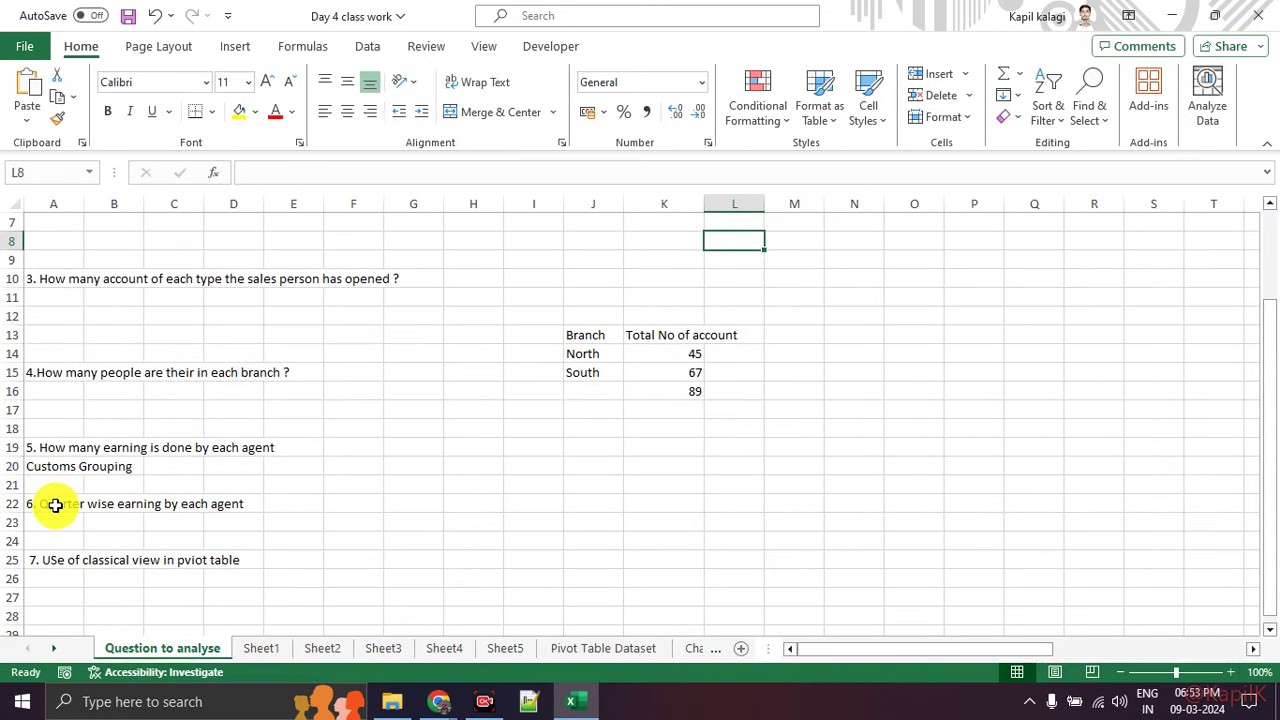
pyautogui.click(55, 504)
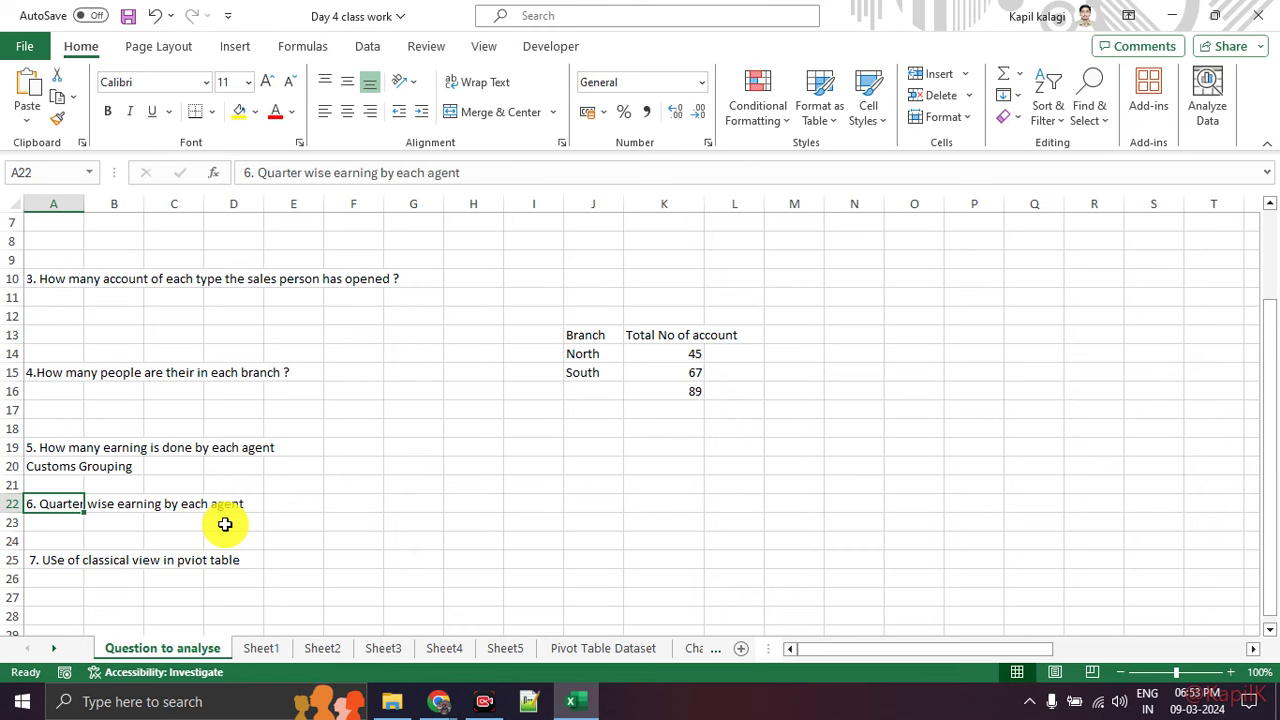
pyautogui.click(612, 648)
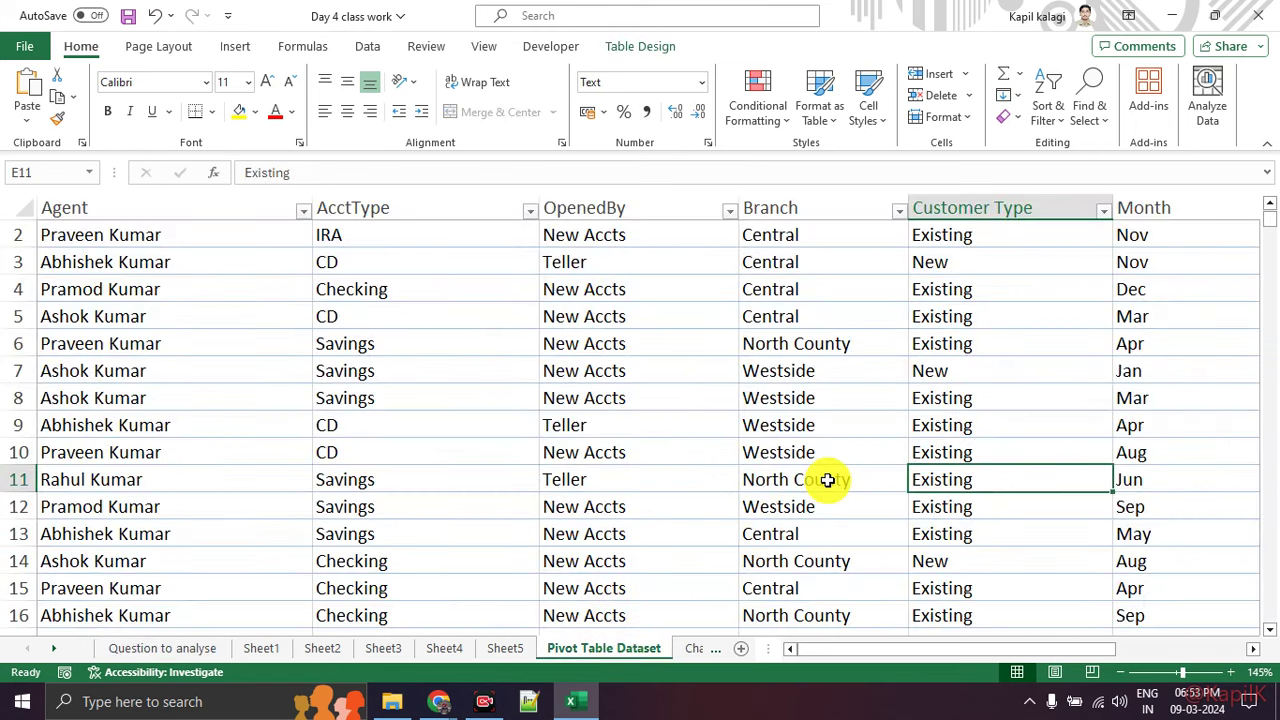
pyautogui.scroll(1, 850, 465)
pyautogui.moveTo(1160, 294); pyautogui.dragTo(1174, 485)
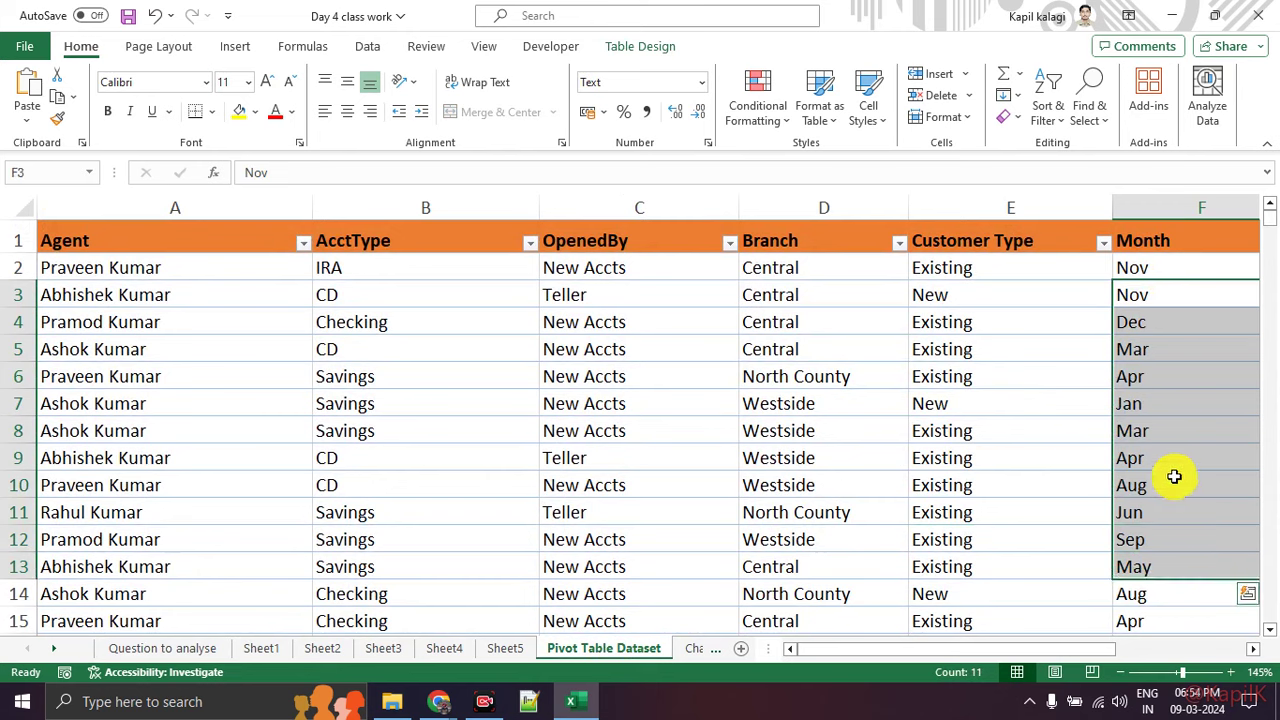
pyautogui.click(1174, 485)
pyautogui.moveTo(1071, 650); pyautogui.dragTo(1166, 650)
pyautogui.moveTo(1081, 291); pyautogui.dragTo(1065, 512)
pyautogui.click(1060, 566)
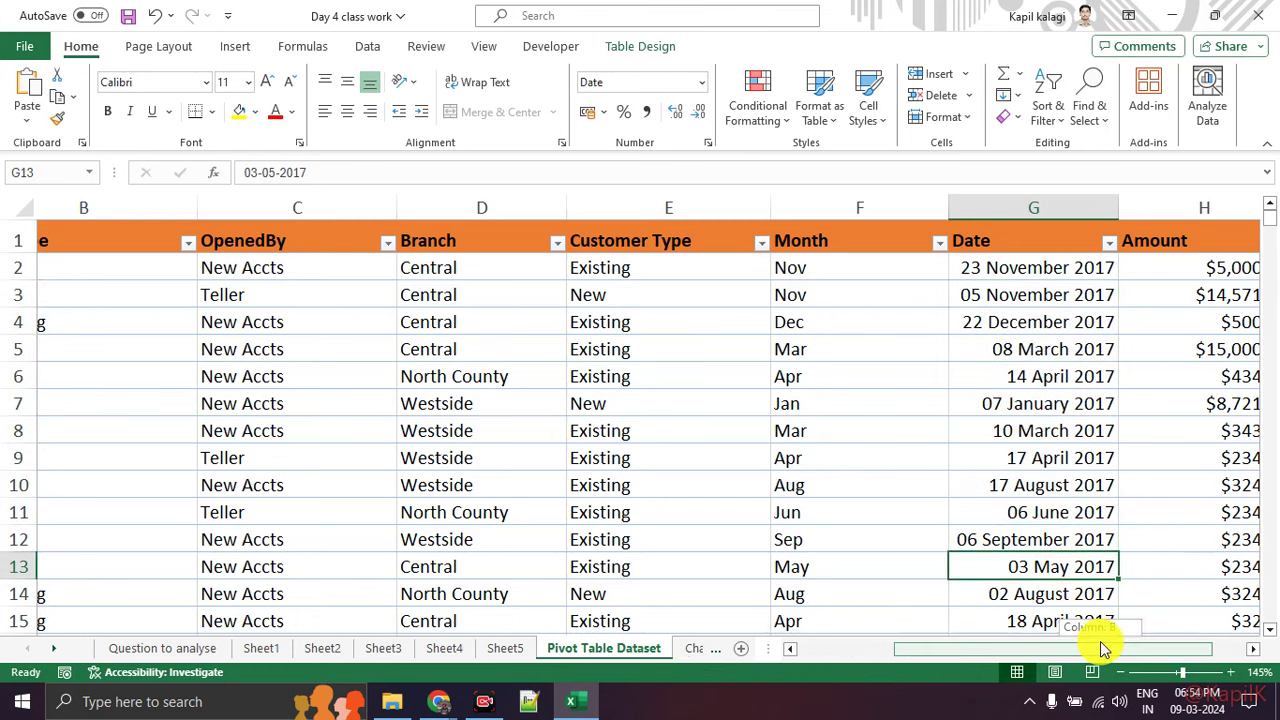
pyautogui.moveTo(1103, 648); pyautogui.dragTo(952, 643)
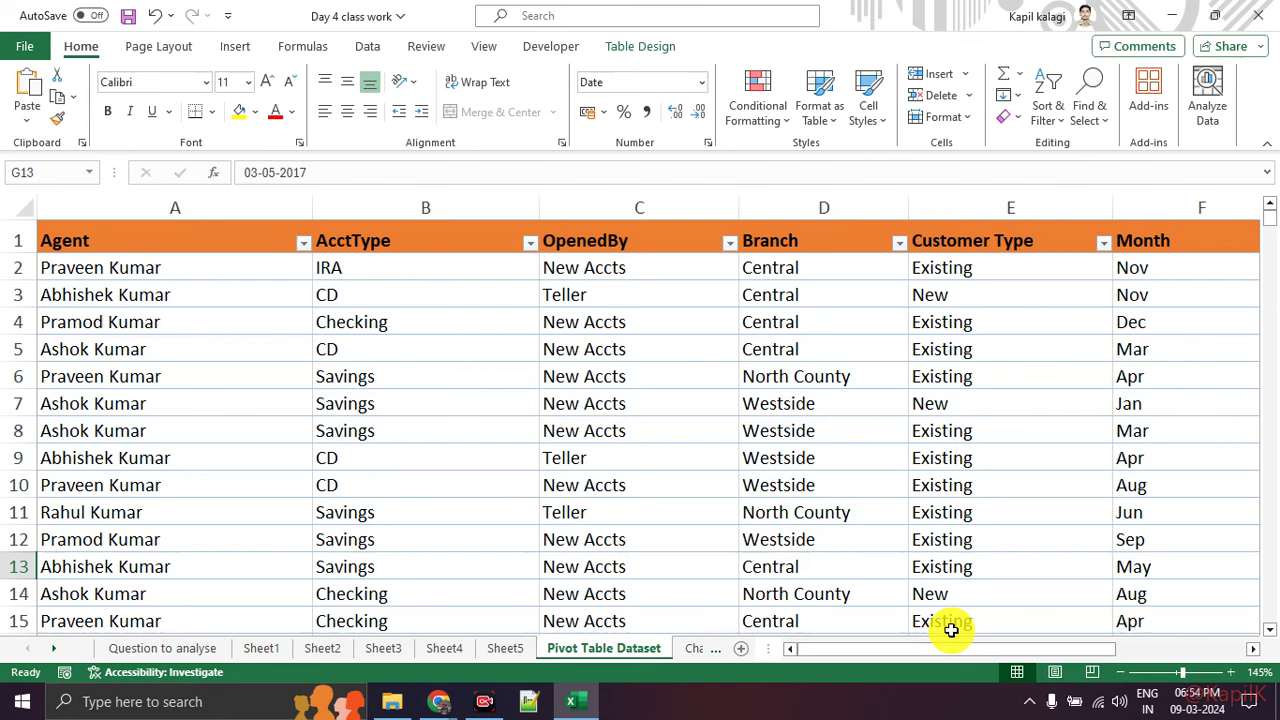
pyautogui.click(369, 48)
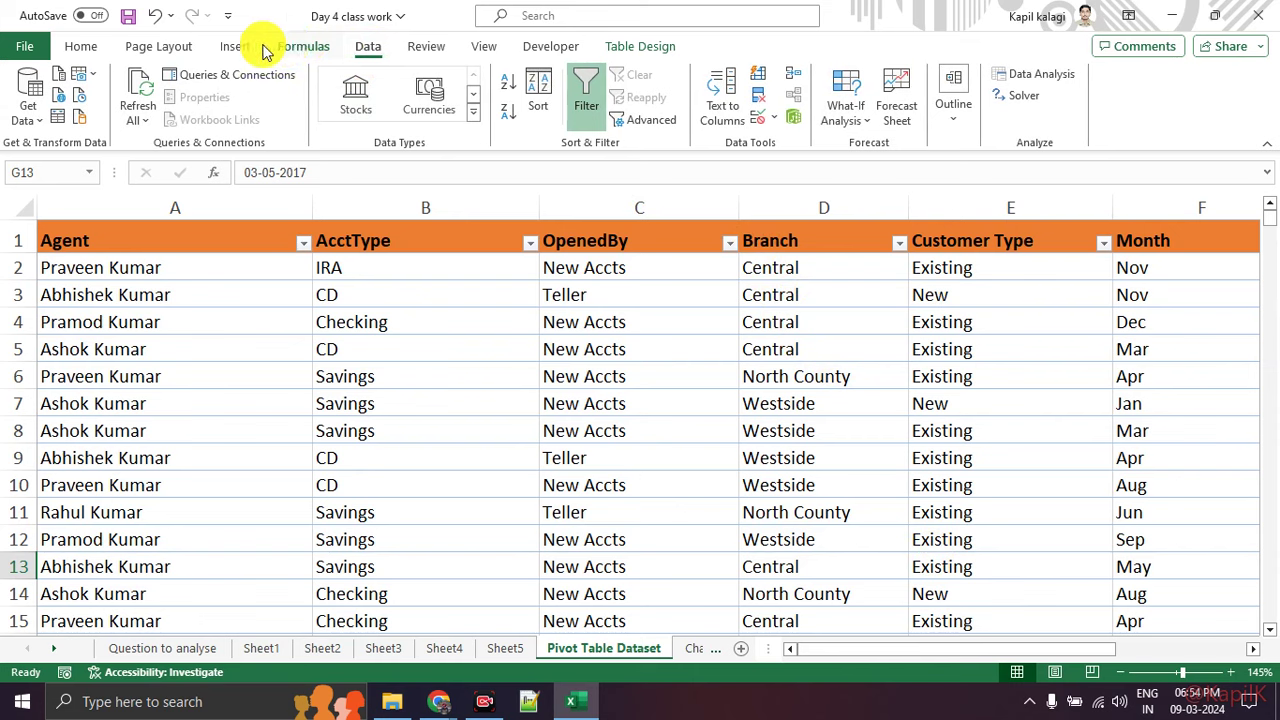
pyautogui.click(222, 50)
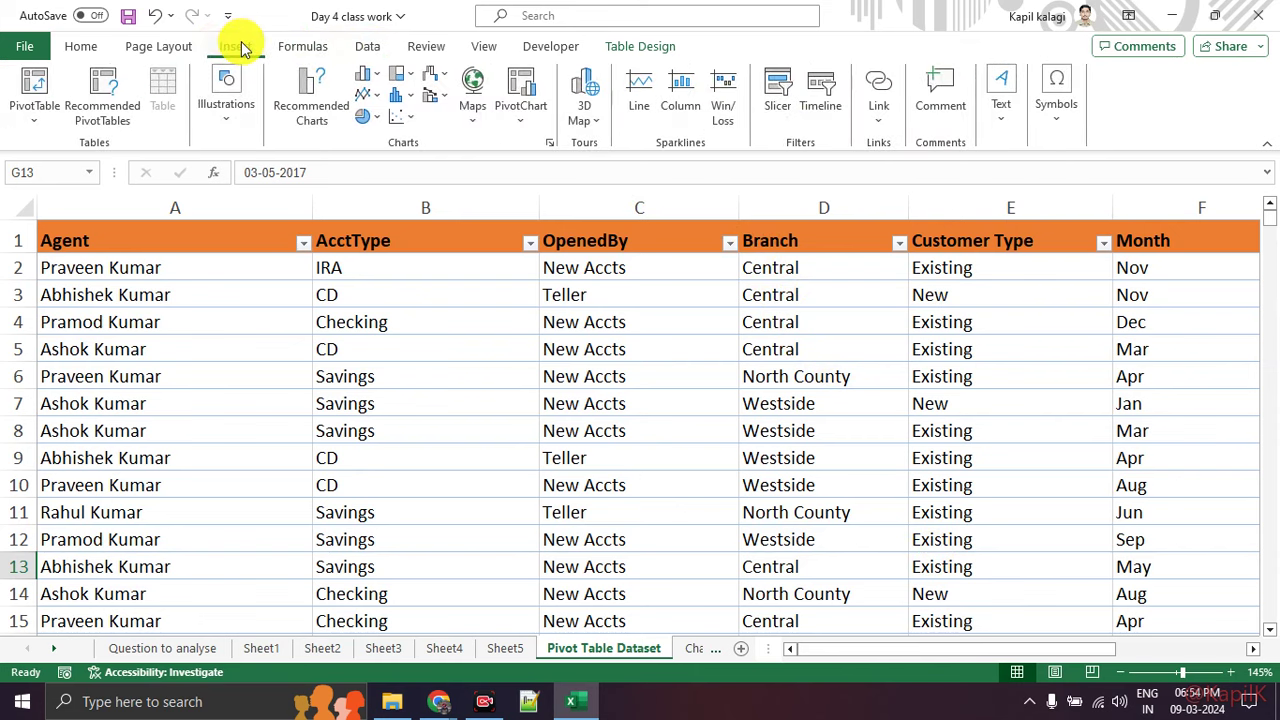
# Step: Insert an empty PivotTable from Bank_Data on a new worksheet and open its PivotTable Options
pyautogui.click(35, 88)
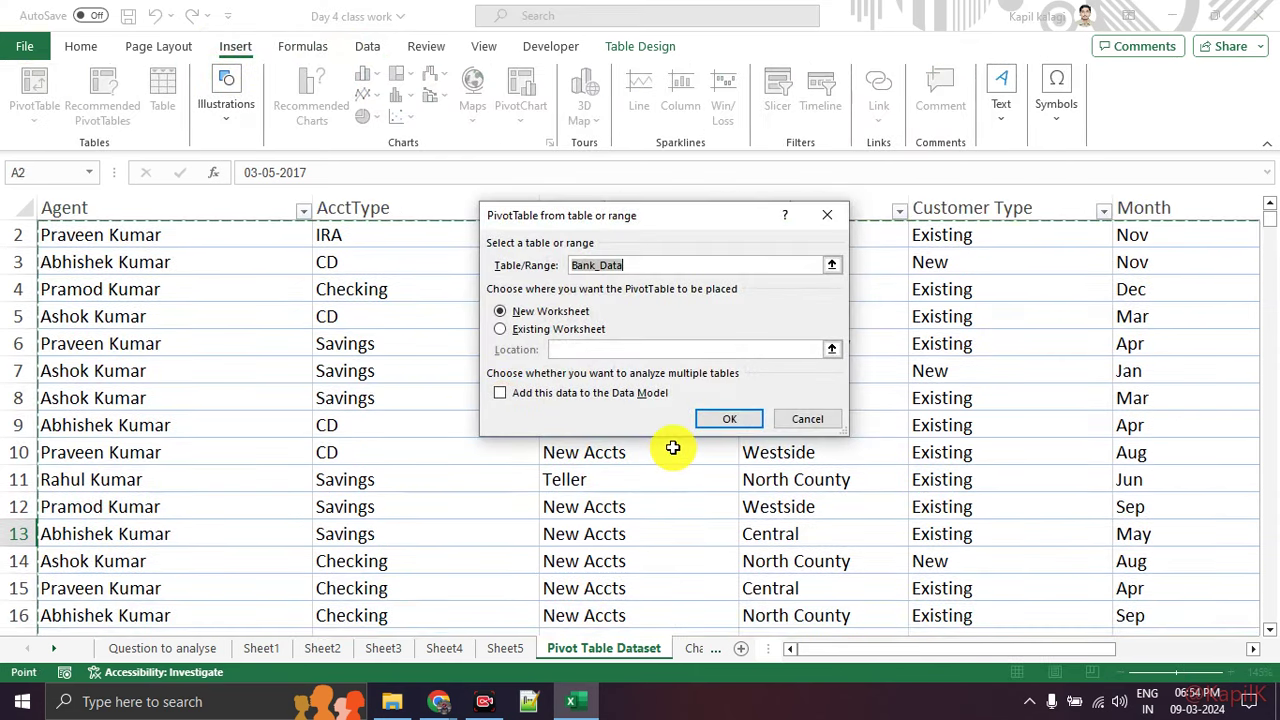
pyautogui.click(710, 420)
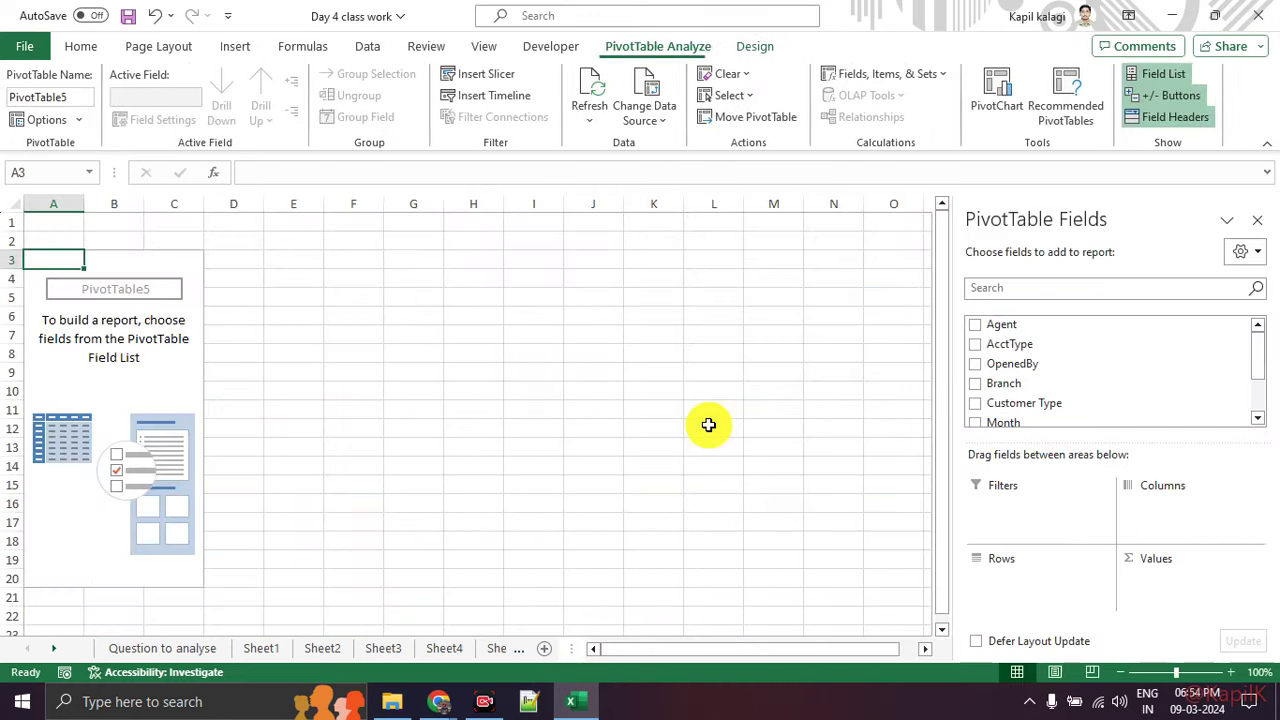
pyautogui.click(47, 120)
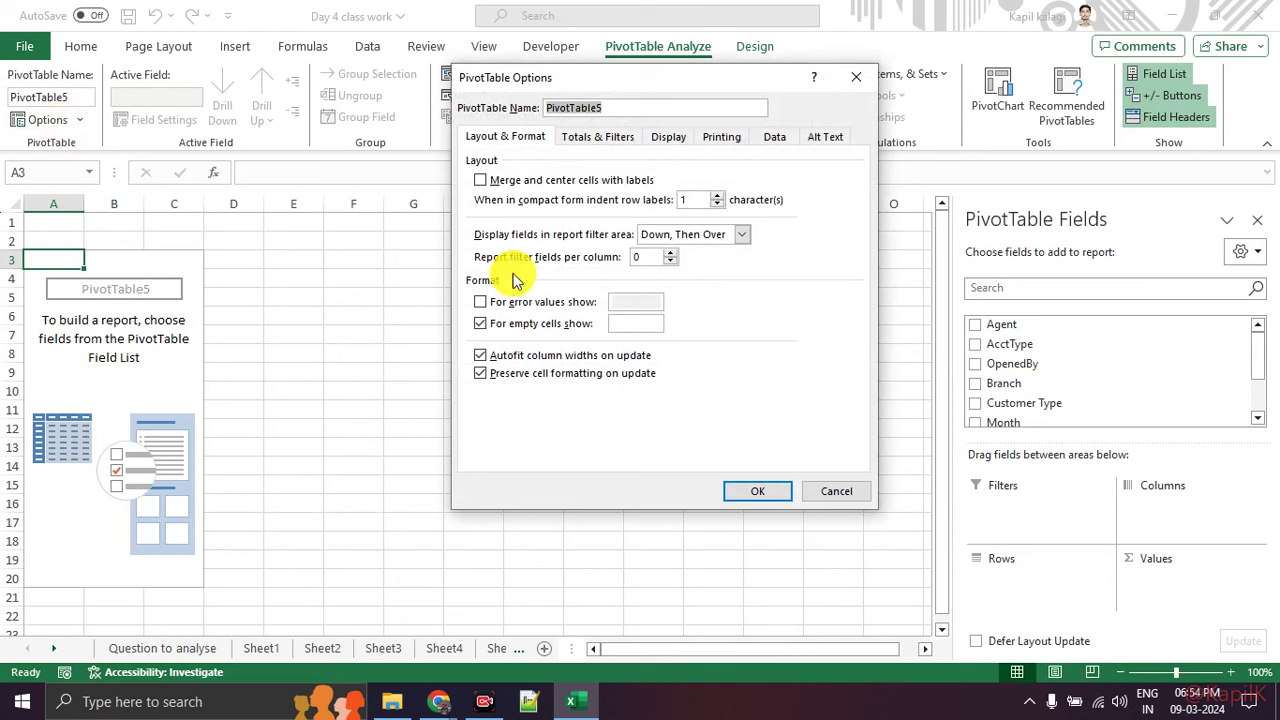
# Step: Enable Classic PivotTable layout on the Display tab for PivotTable5
pyautogui.click(667, 137)
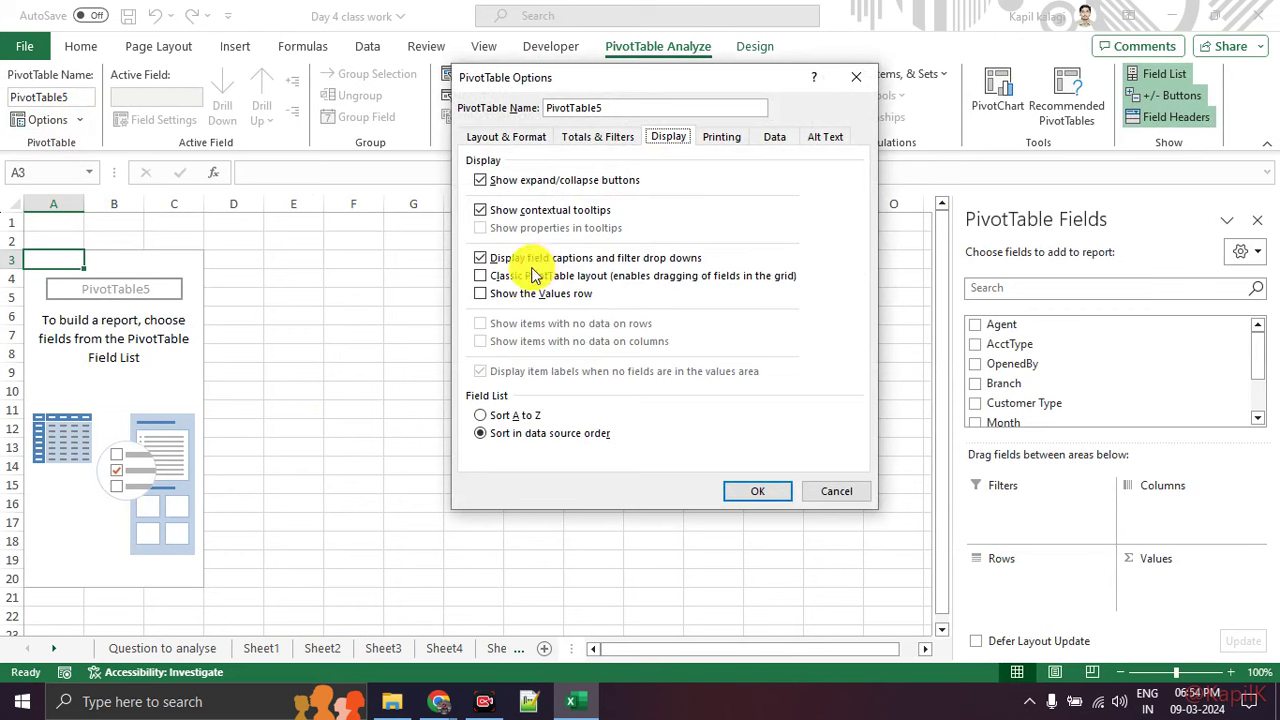
pyautogui.click(482, 276)
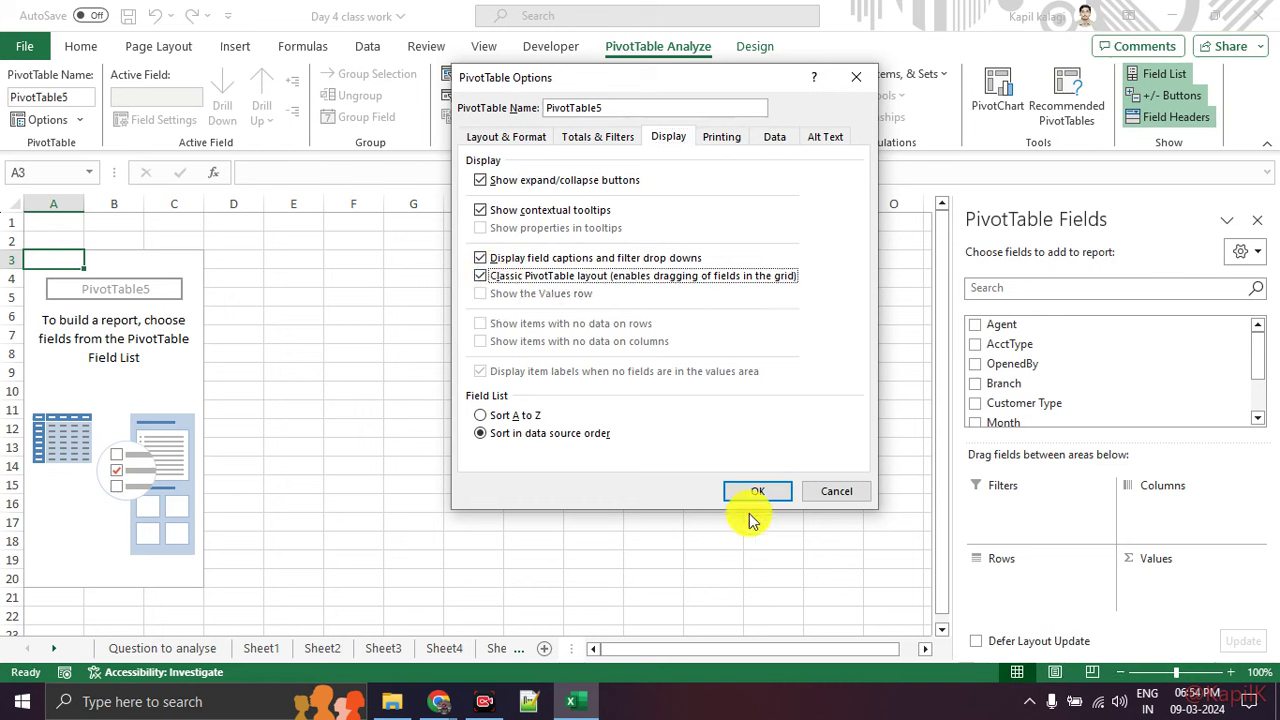
pyautogui.click(760, 493)
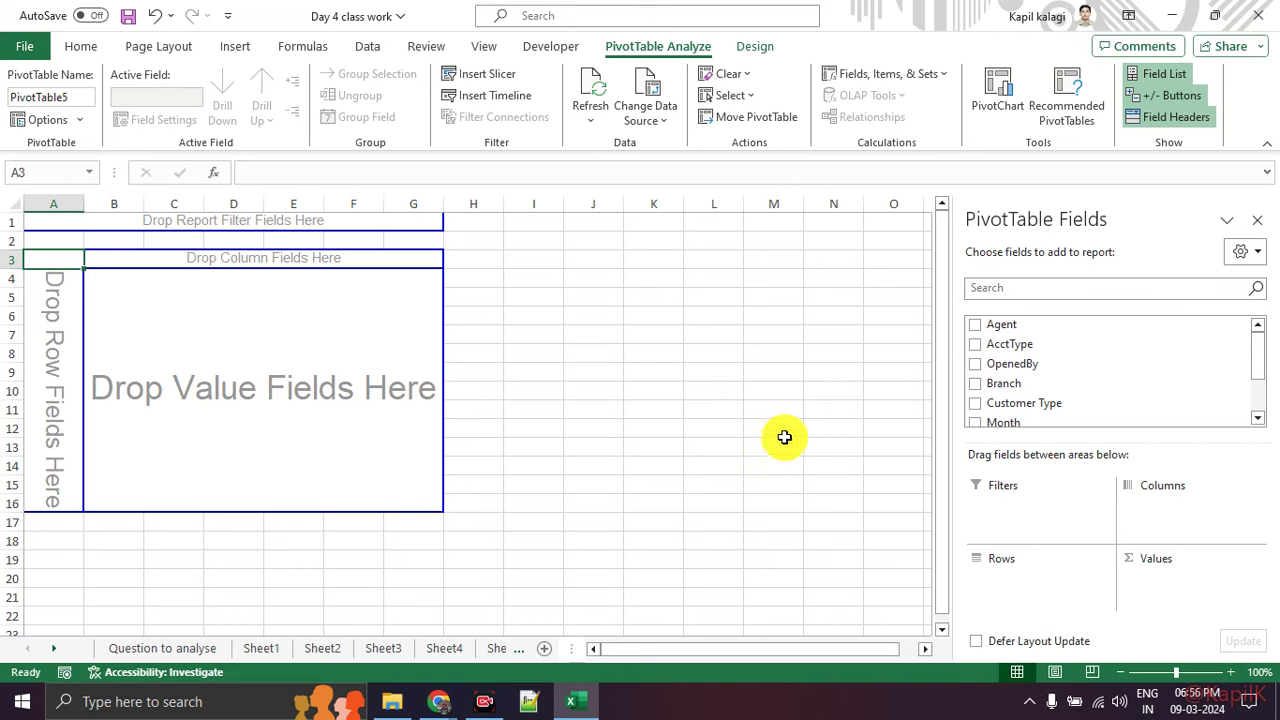
# Step: Scroll the field list to bring fields such as Month, Date and Amount into view
pyautogui.scroll(-2, 1080, 415)
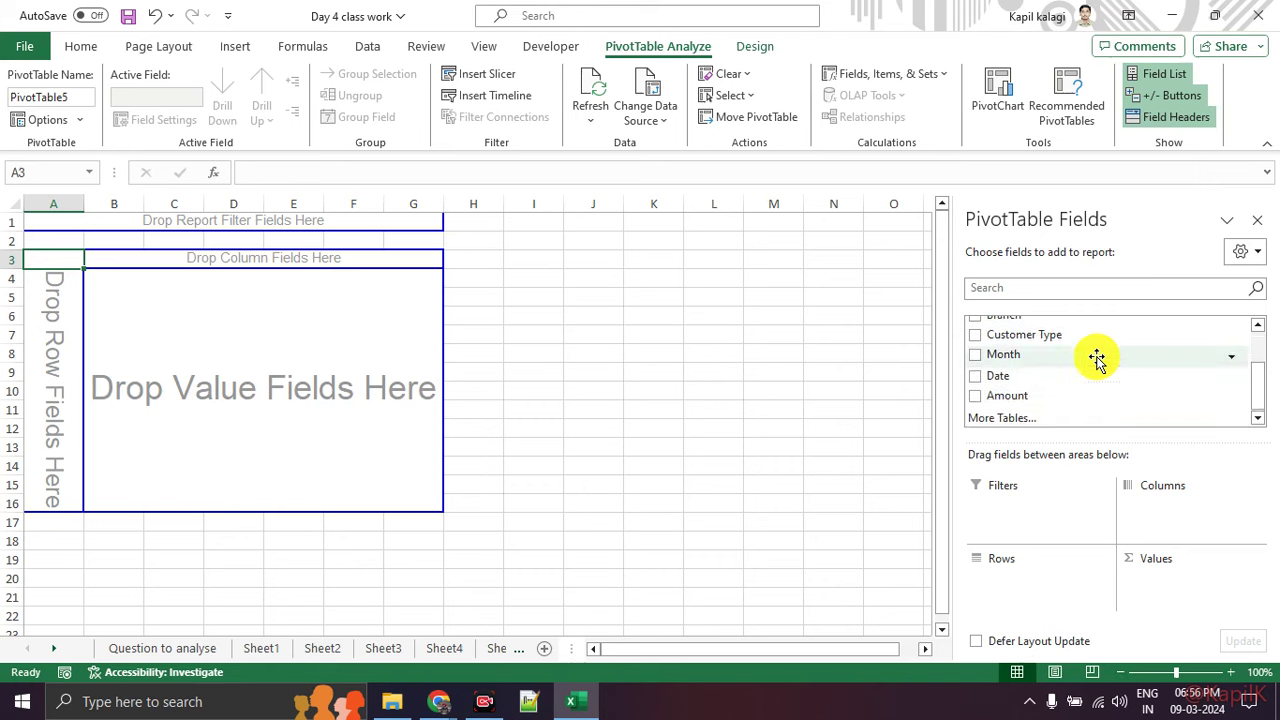
# Step: Lay out PivotTable5 with Month as columns, Agent as rows and Sum of Amount as values, then hide the field list
pyautogui.moveTo(1097, 358); pyautogui.dragTo(270, 259)
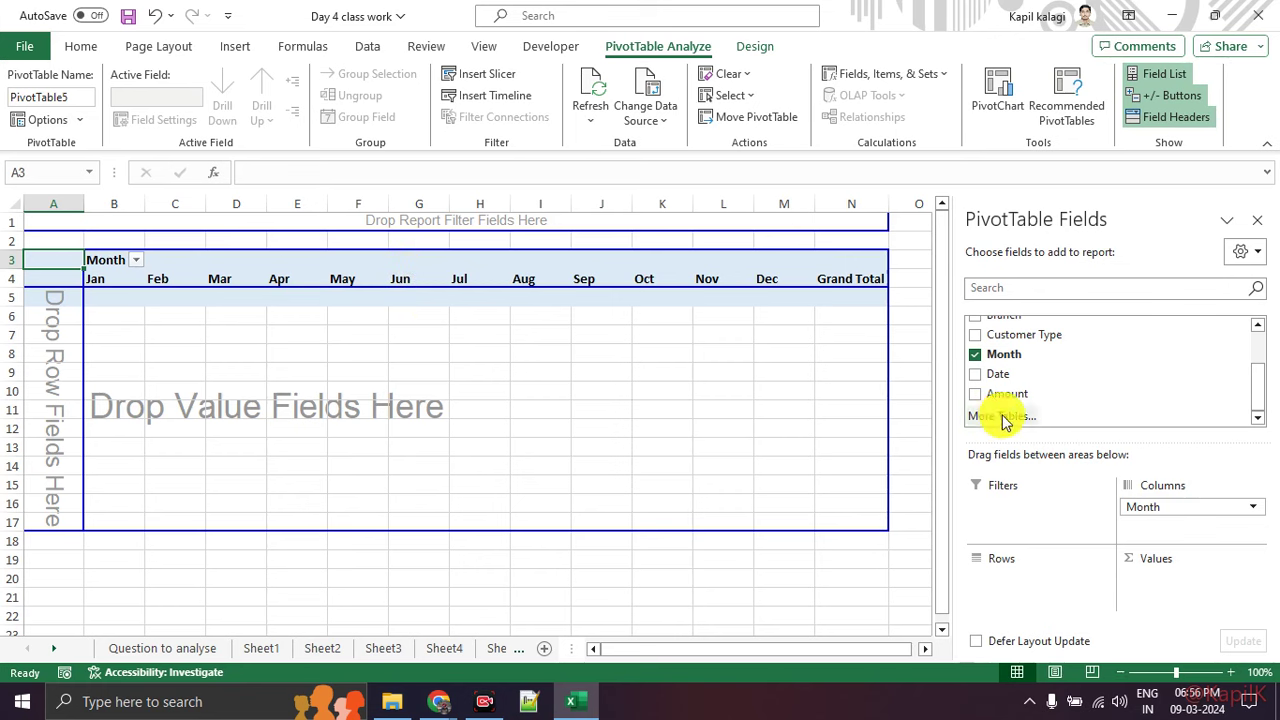
pyautogui.scroll(1, 1053, 403)
pyautogui.moveTo(1046, 326)
pyautogui.mouseDown()
pyautogui.moveTo(137, 380)
pyautogui.moveTo(66, 371)
pyautogui.mouseUp()
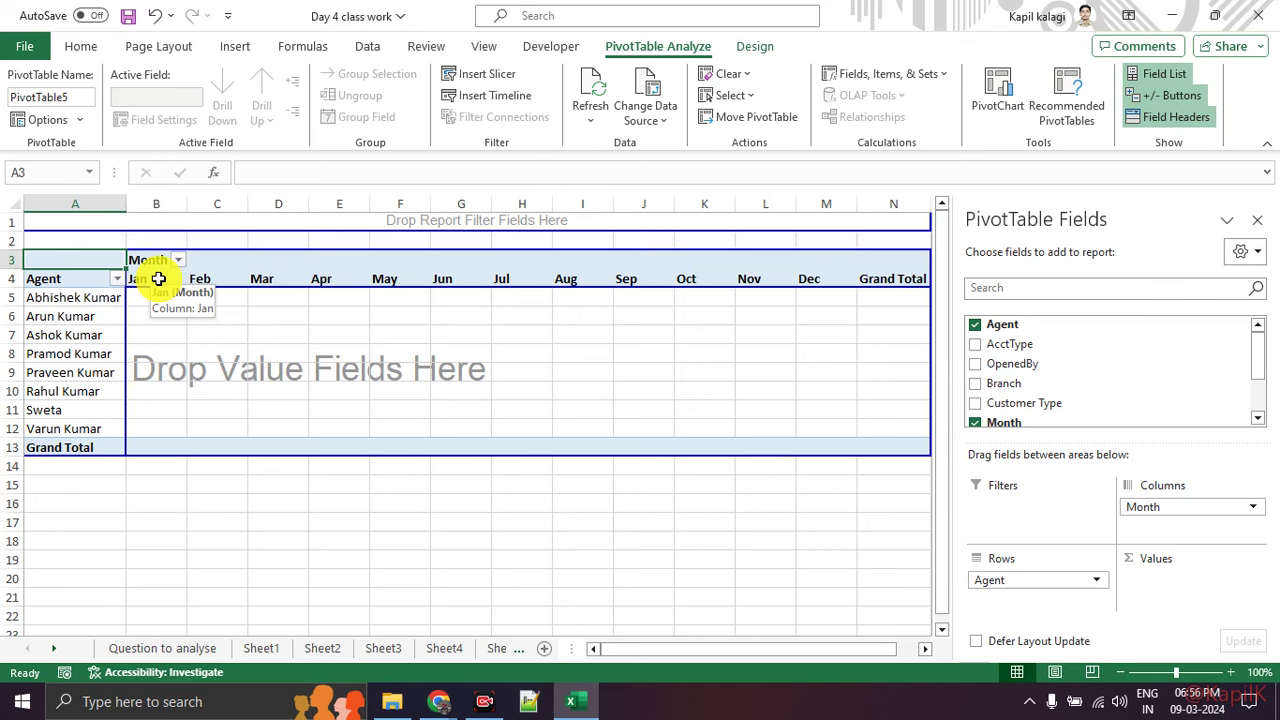
pyautogui.scroll(-2, 1071, 412)
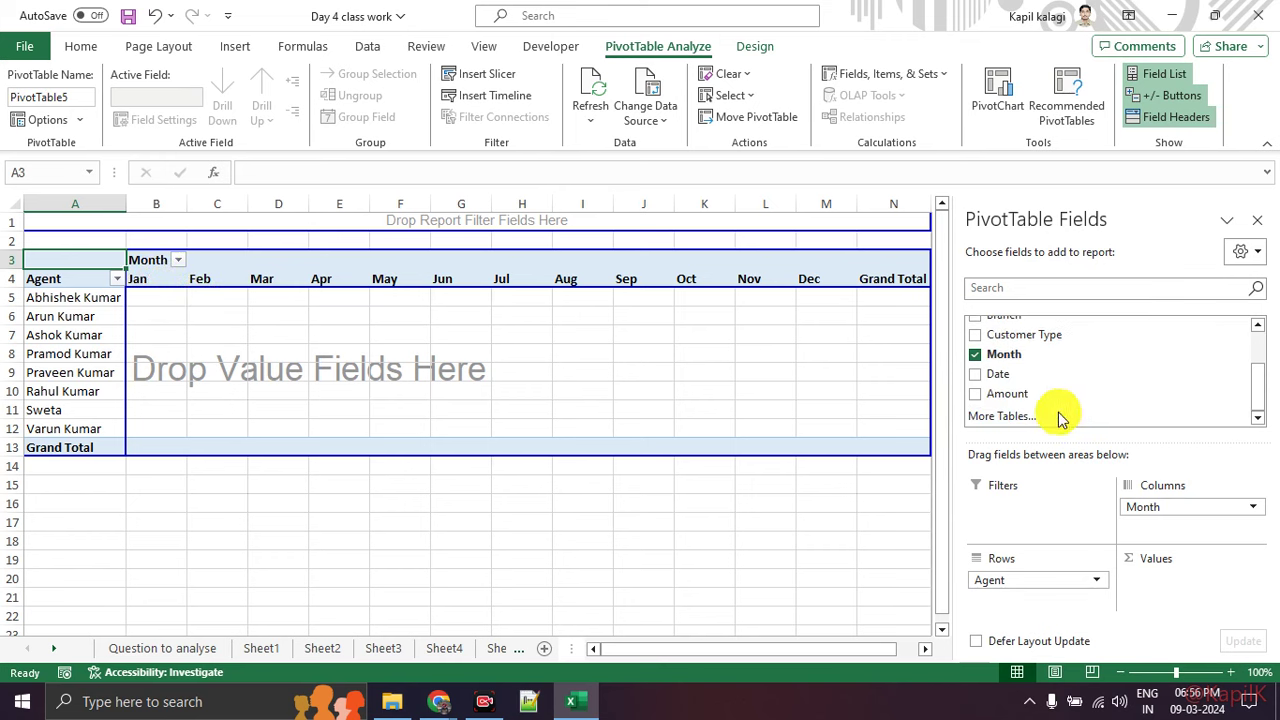
pyautogui.moveTo(1055, 394); pyautogui.dragTo(512, 360)
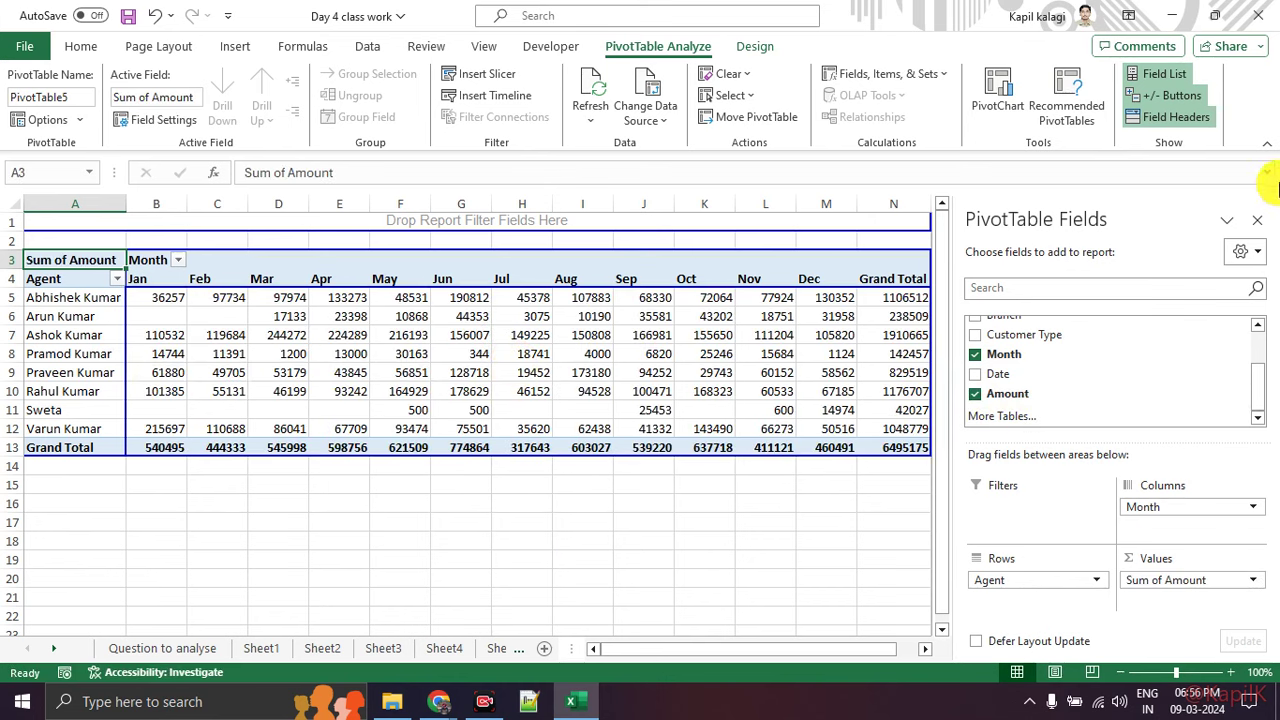
pyautogui.click(1257, 219)
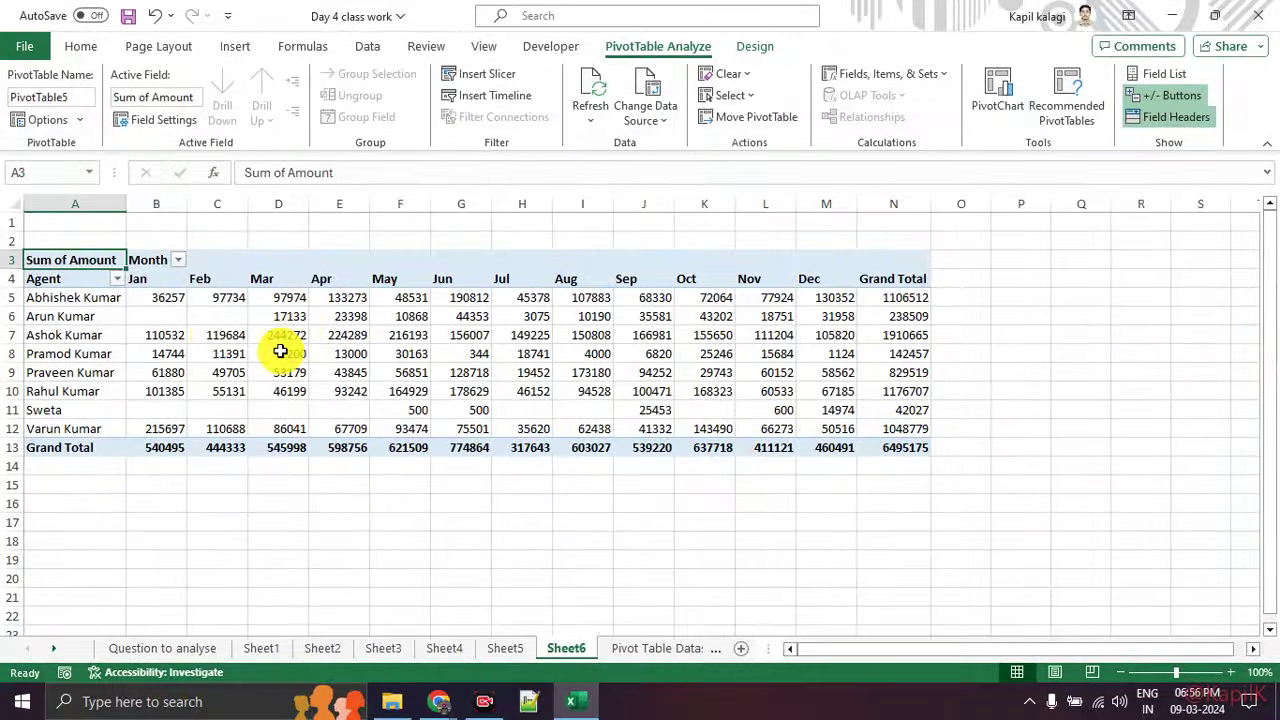
pyautogui.click(172, 317)
pyautogui.moveTo(172, 317); pyautogui.dragTo(215, 318)
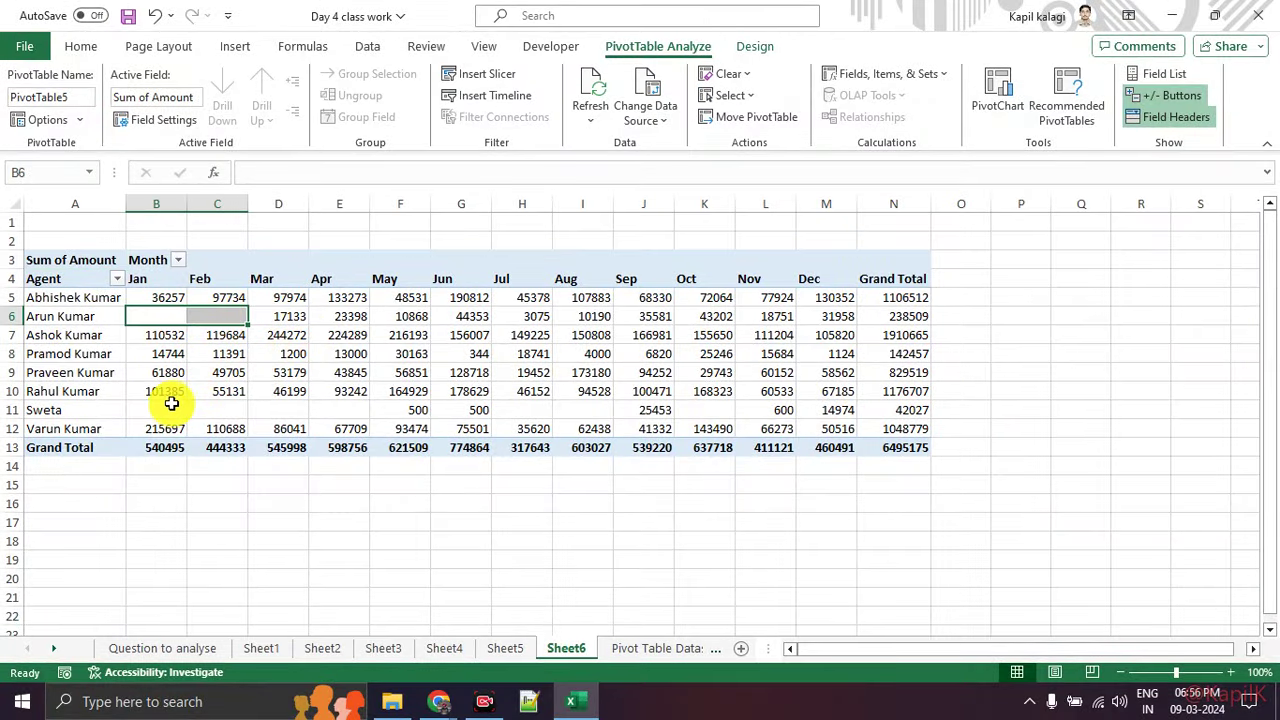
pyautogui.moveTo(165, 395); pyautogui.dragTo(339, 399)
pyautogui.moveTo(525, 410); pyautogui.dragTo(590, 410)
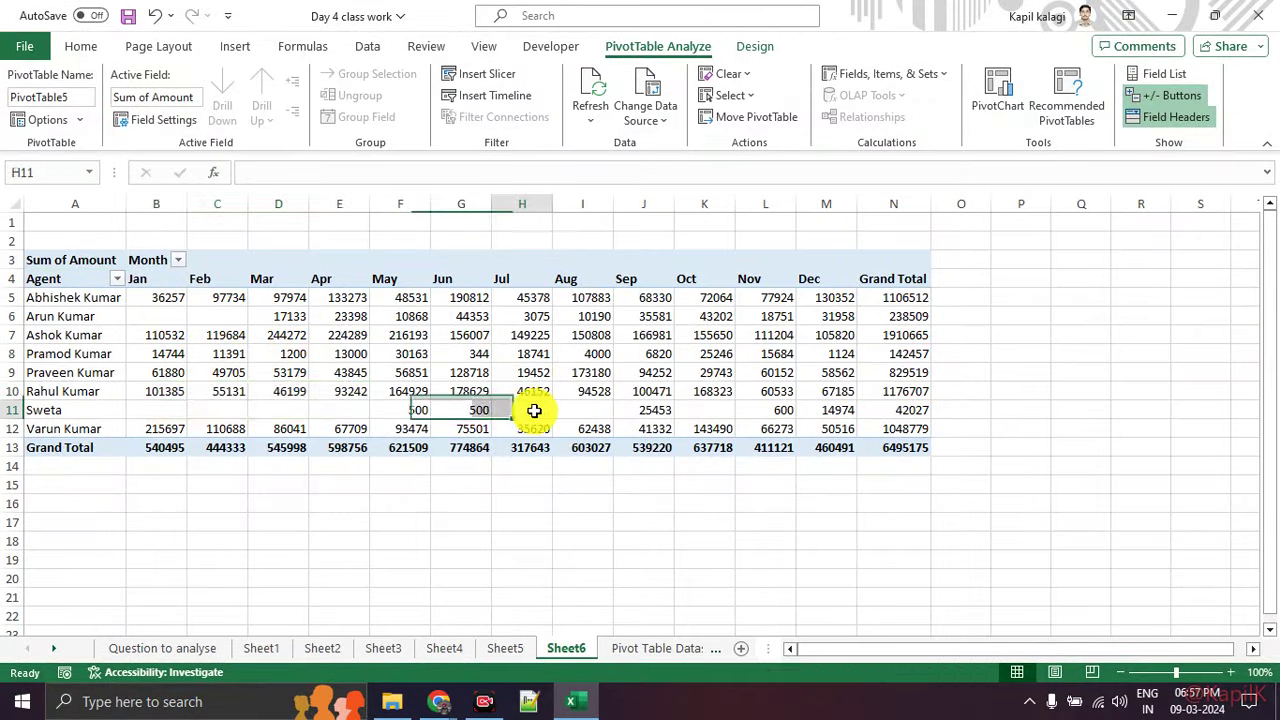
pyautogui.click(455, 411)
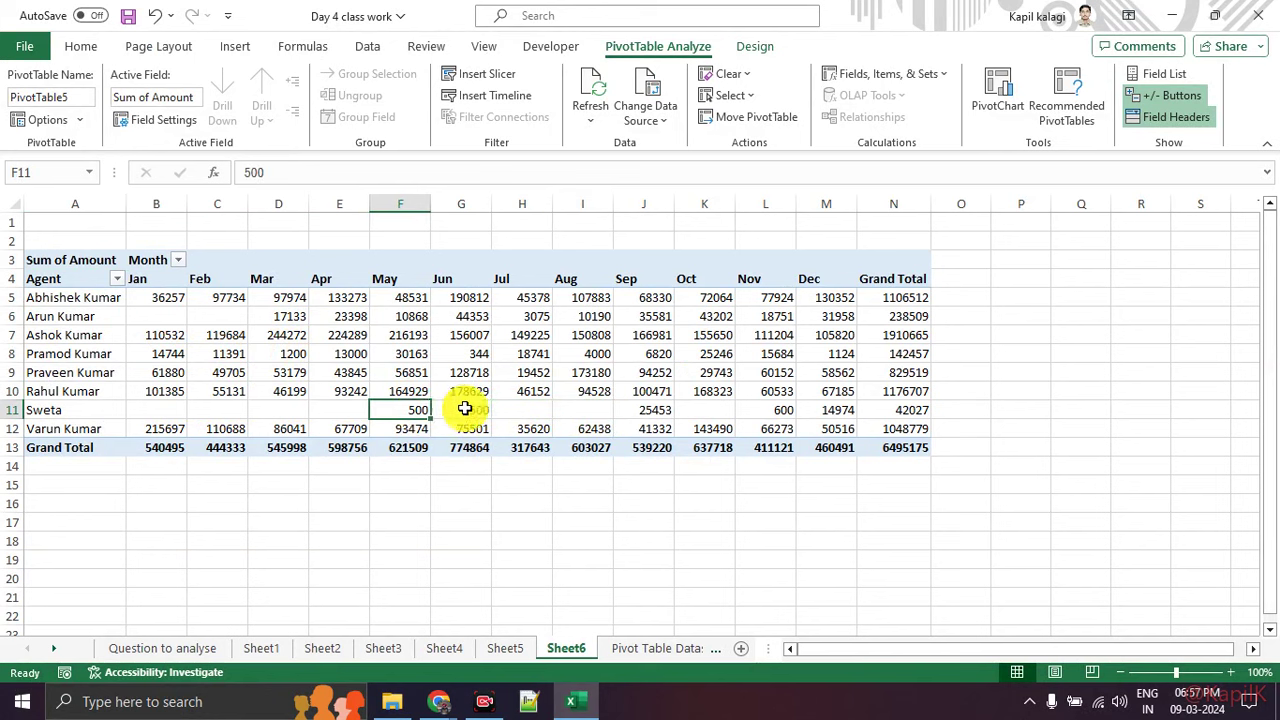
pyautogui.click(698, 412)
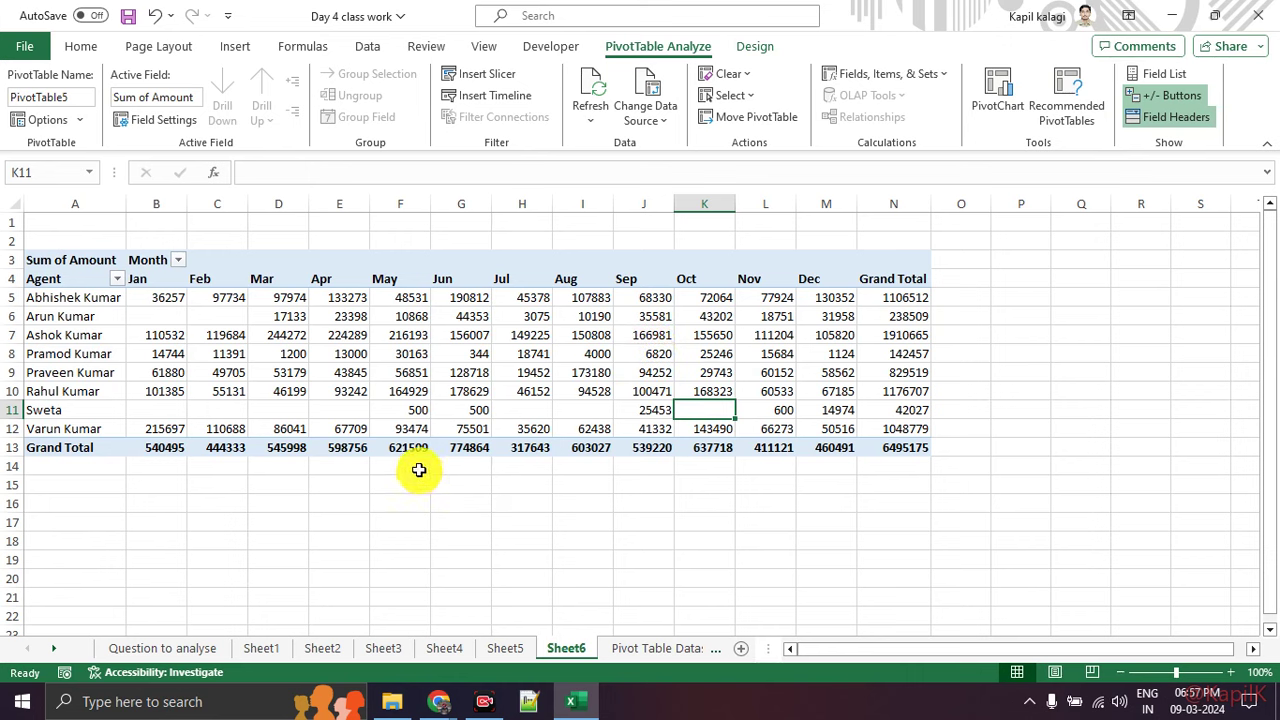
pyautogui.moveTo(163, 297); pyautogui.dragTo(900, 431)
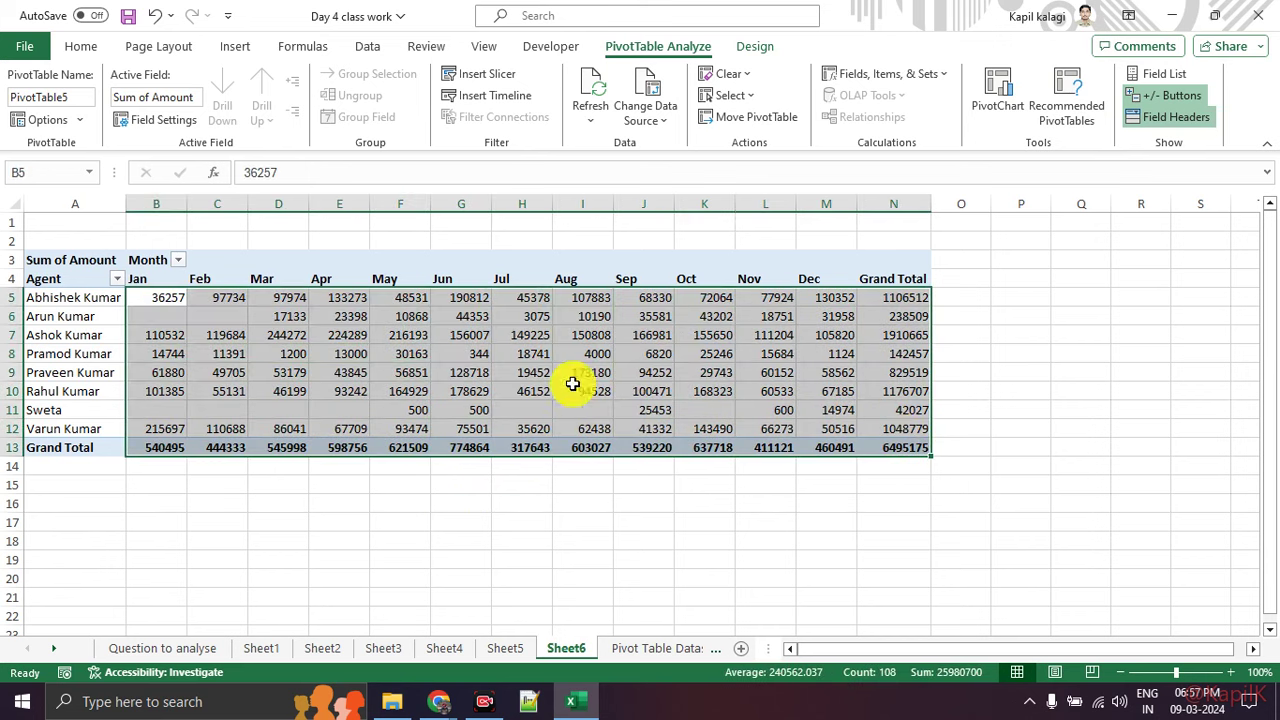
# Step: Show Sum of Amount as % of Grand Total, then select the percentage cells starting at B5
pyautogui.rightClick(475, 345)
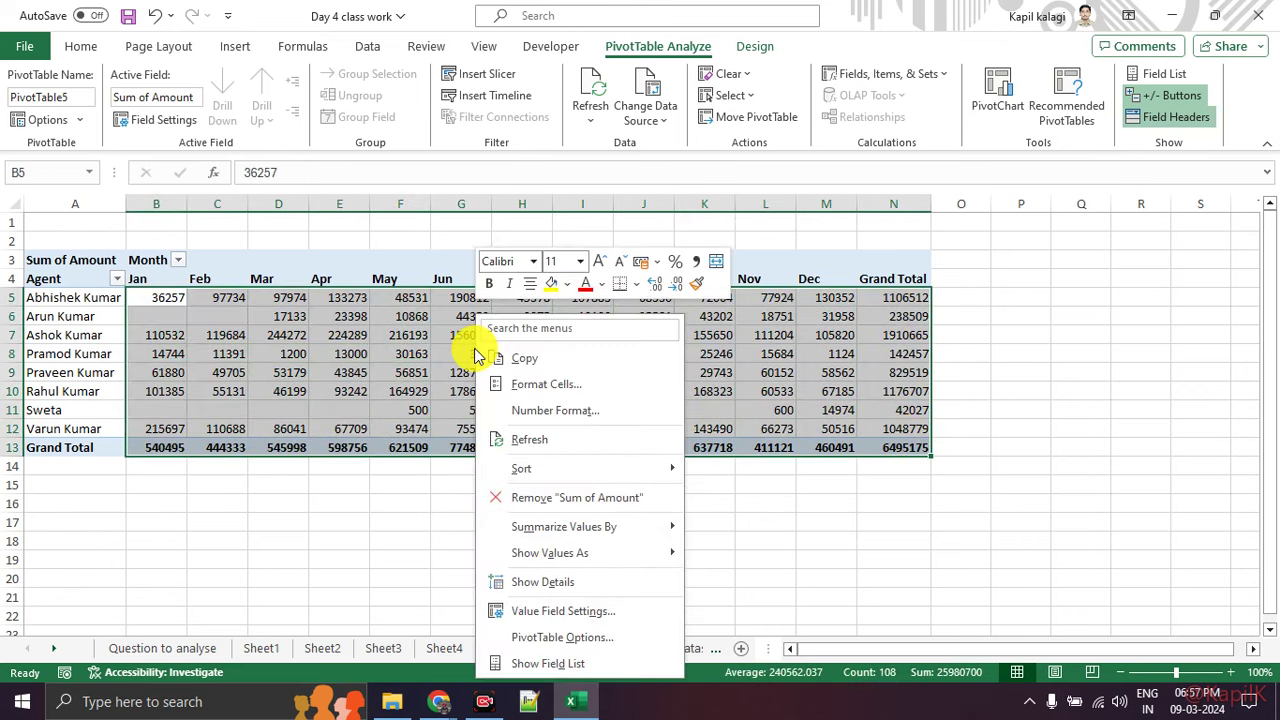
pyautogui.click(558, 611)
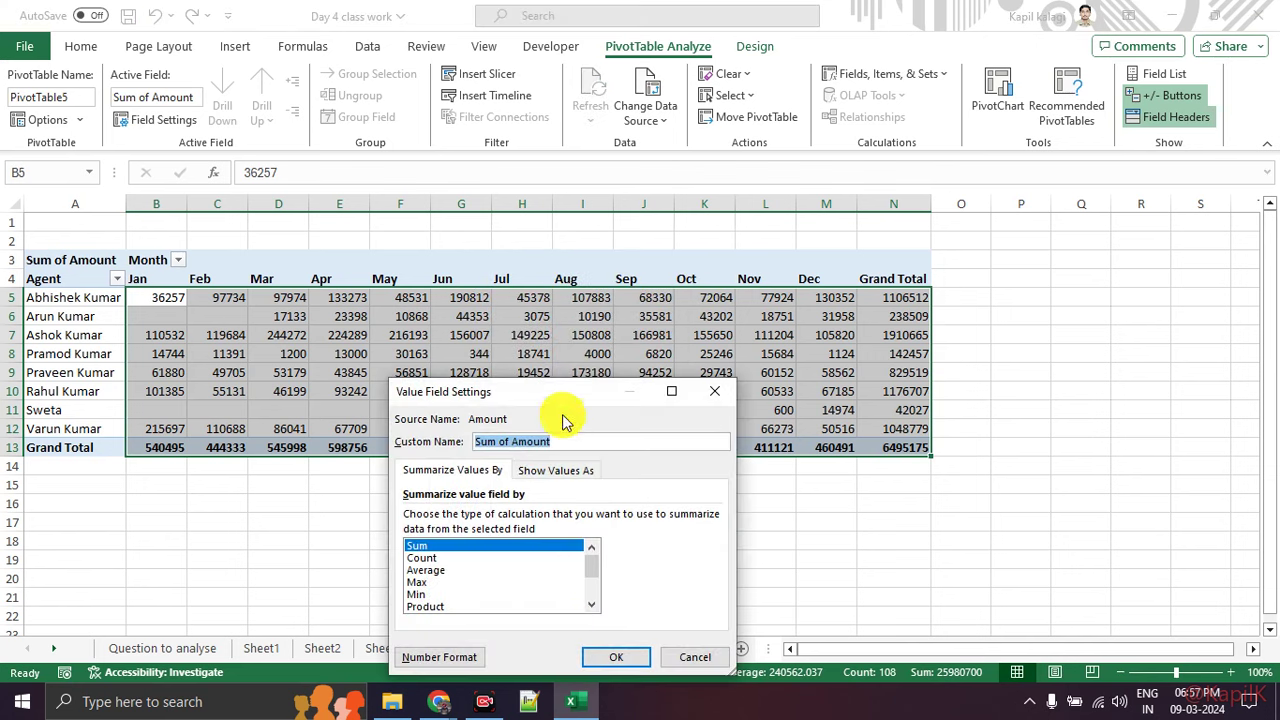
pyautogui.moveTo(562, 392); pyautogui.dragTo(595, 240)
pyautogui.click(591, 318)
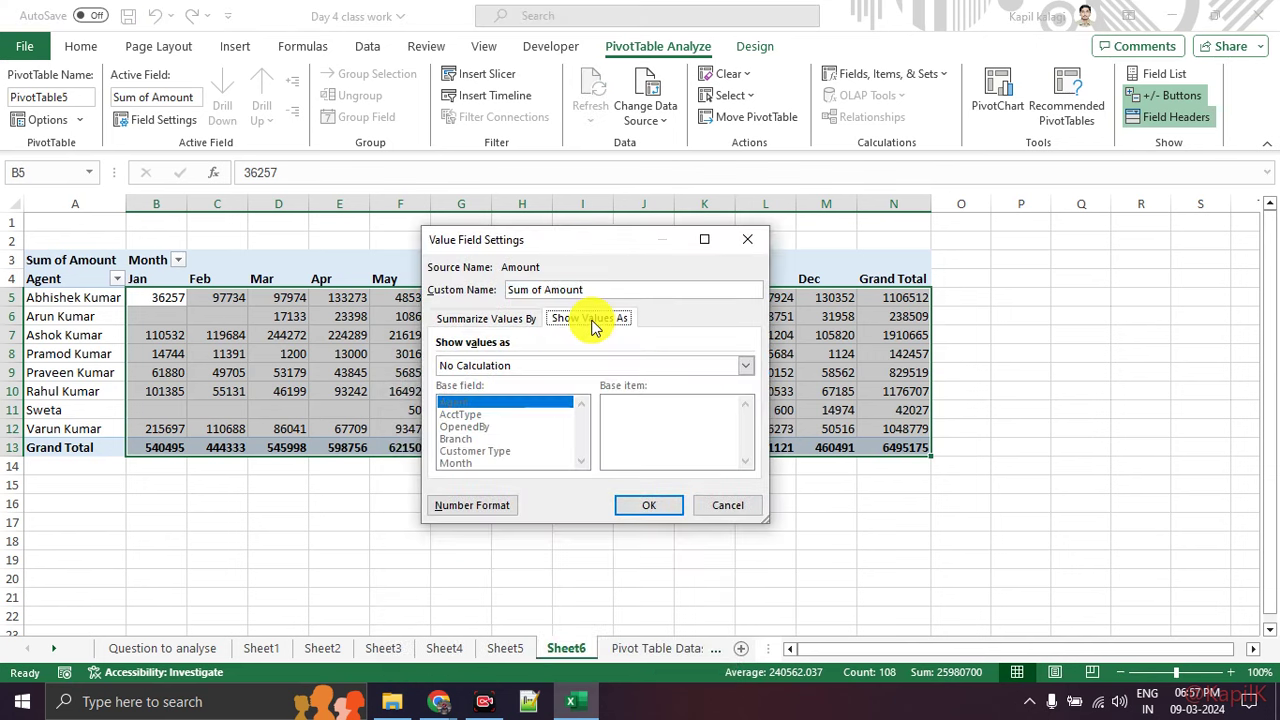
pyautogui.click(580, 365)
pyautogui.click(578, 396)
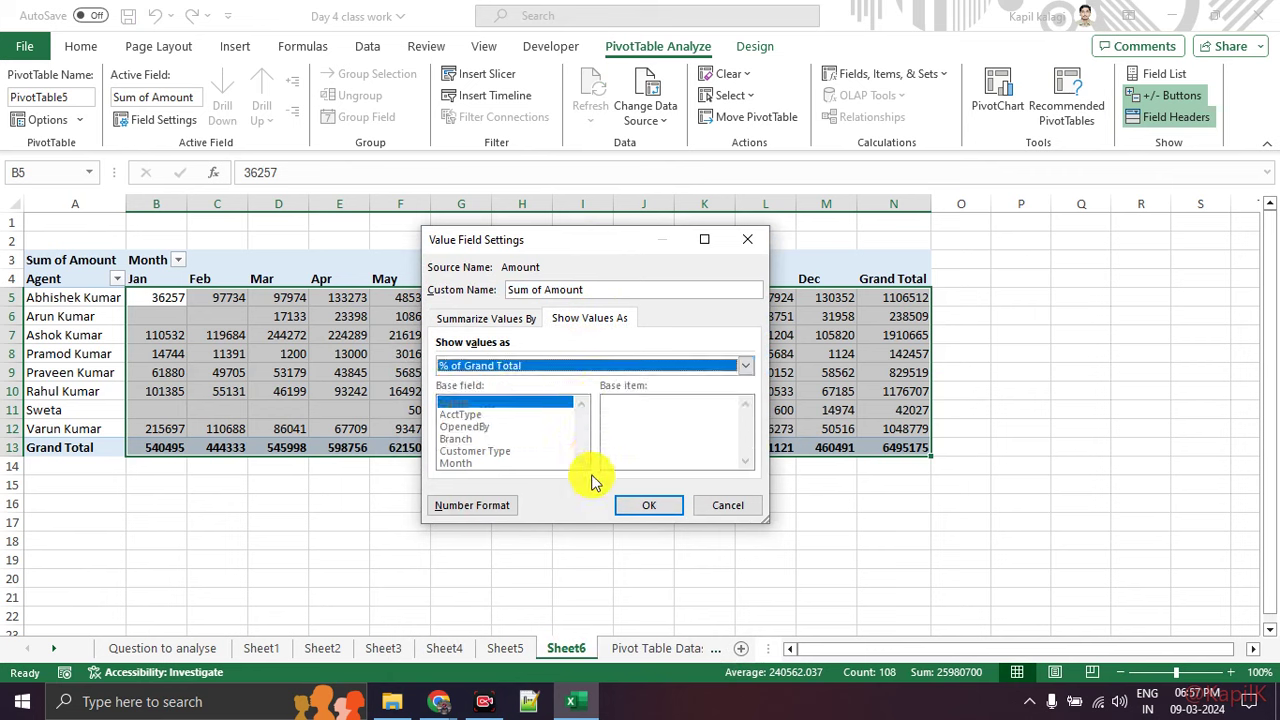
pyautogui.click(655, 508)
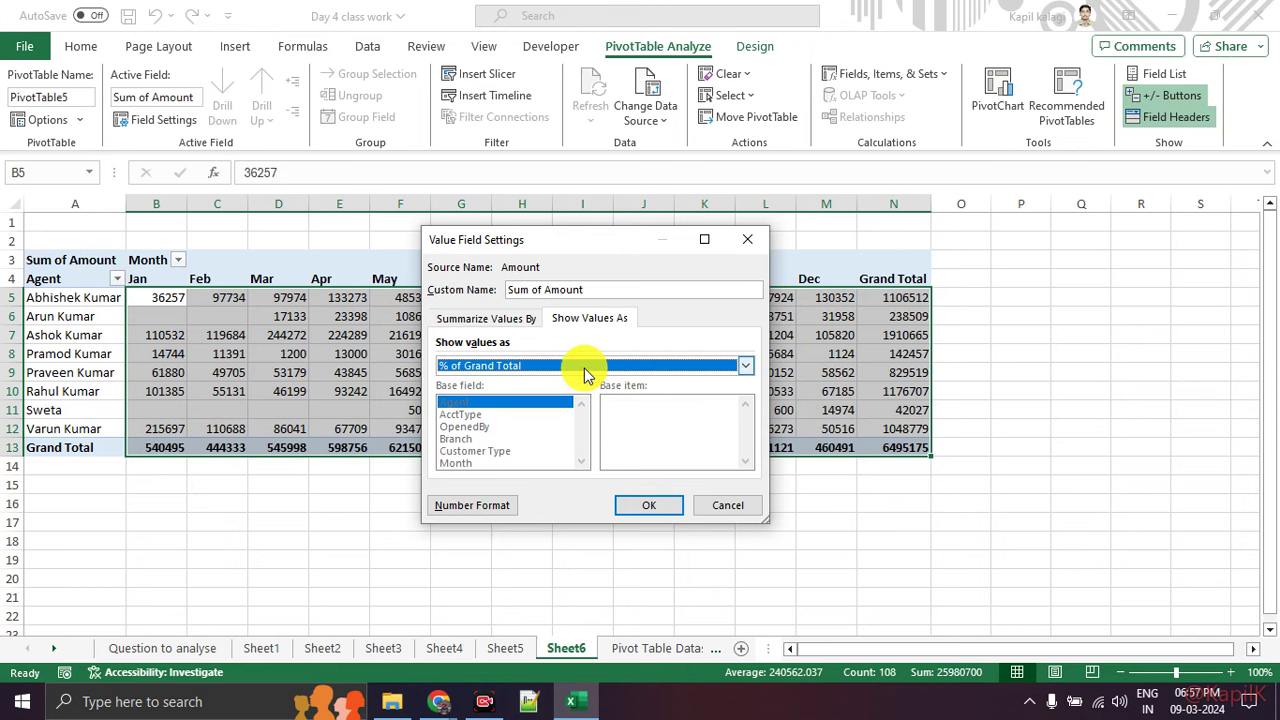
pyautogui.click(649, 505)
pyautogui.click(614, 536)
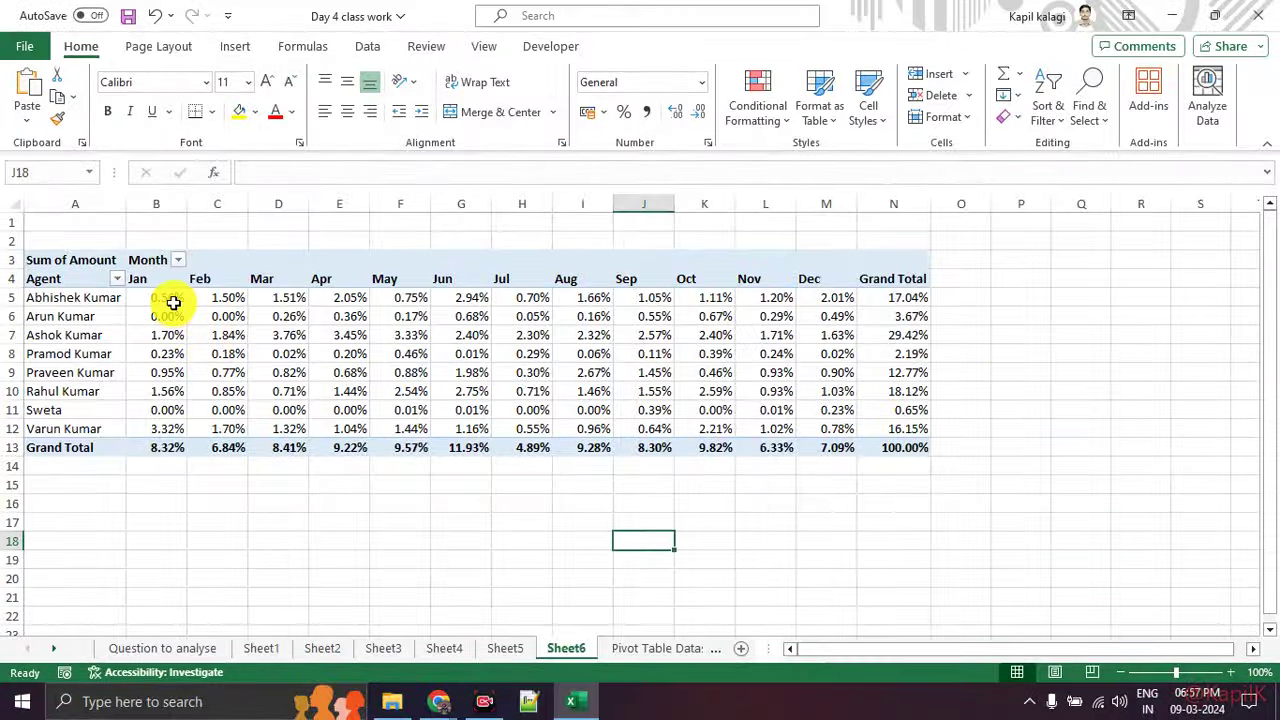
pyautogui.click(163, 293)
pyautogui.moveTo(163, 293); pyautogui.dragTo(906, 447)
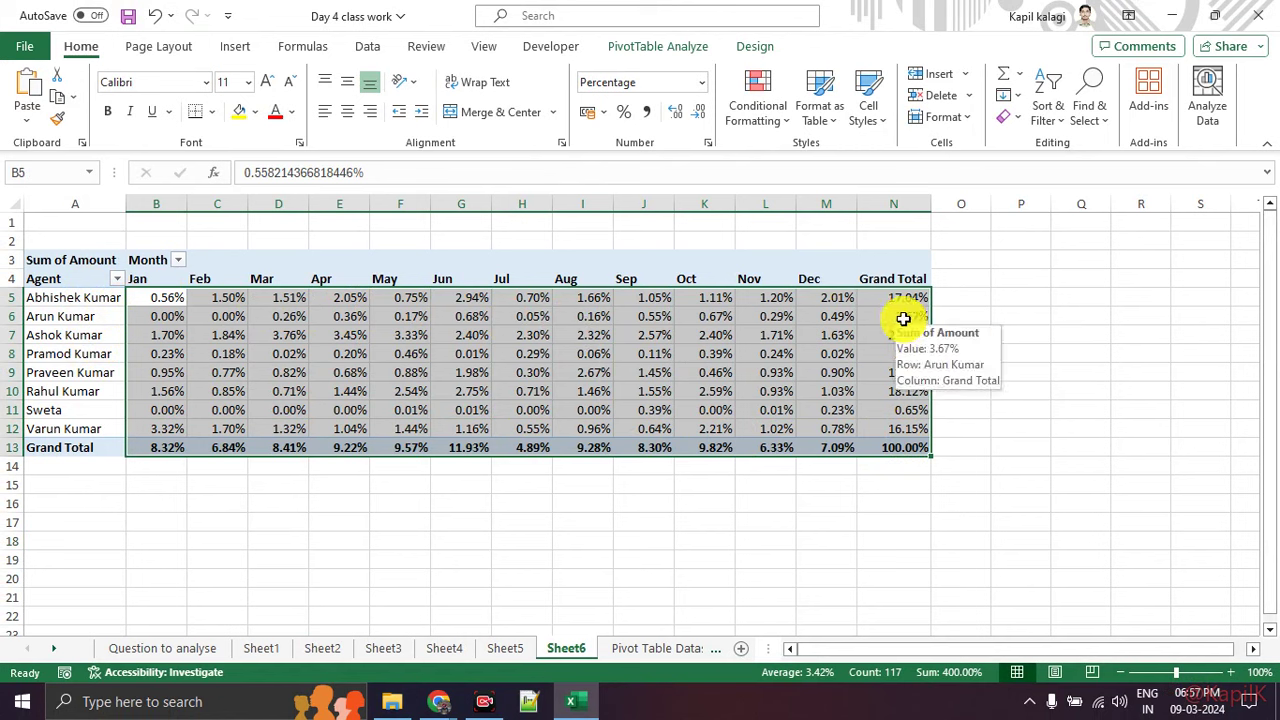
# Step: Change the values to % of Row Total so each agent's months sum to 100%
pyautogui.rightClick(358, 320)
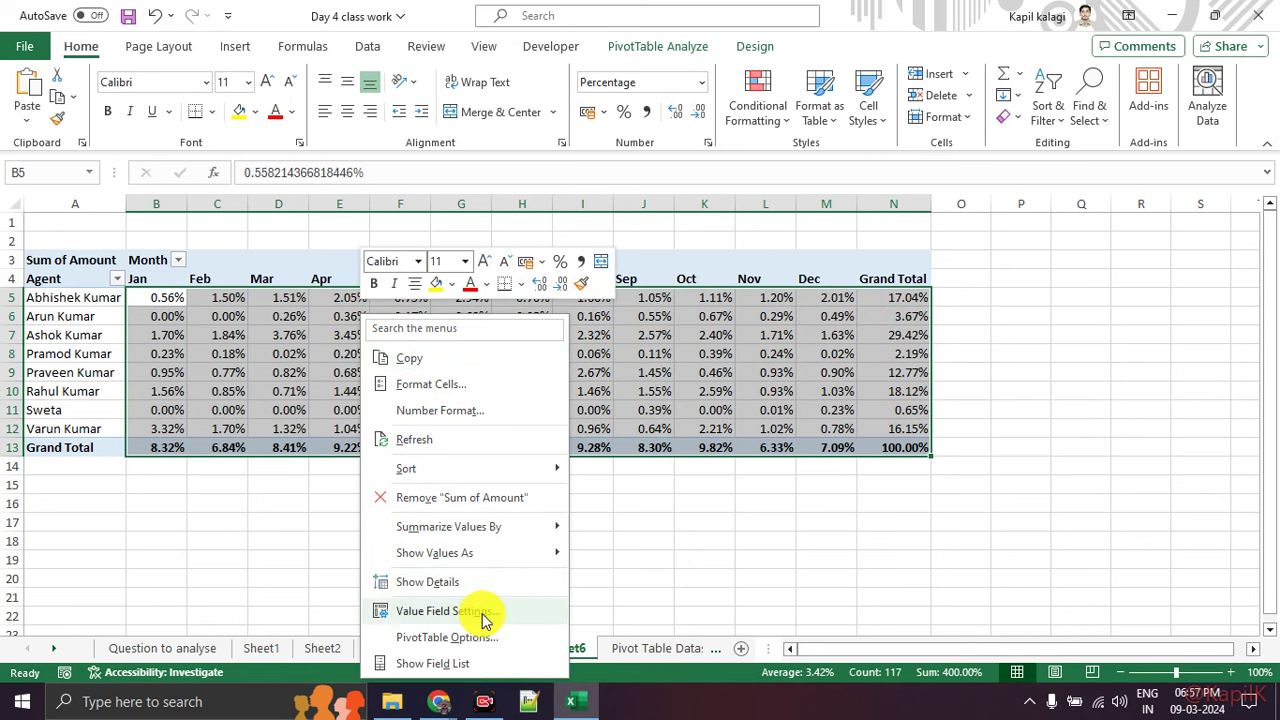
pyautogui.click(430, 612)
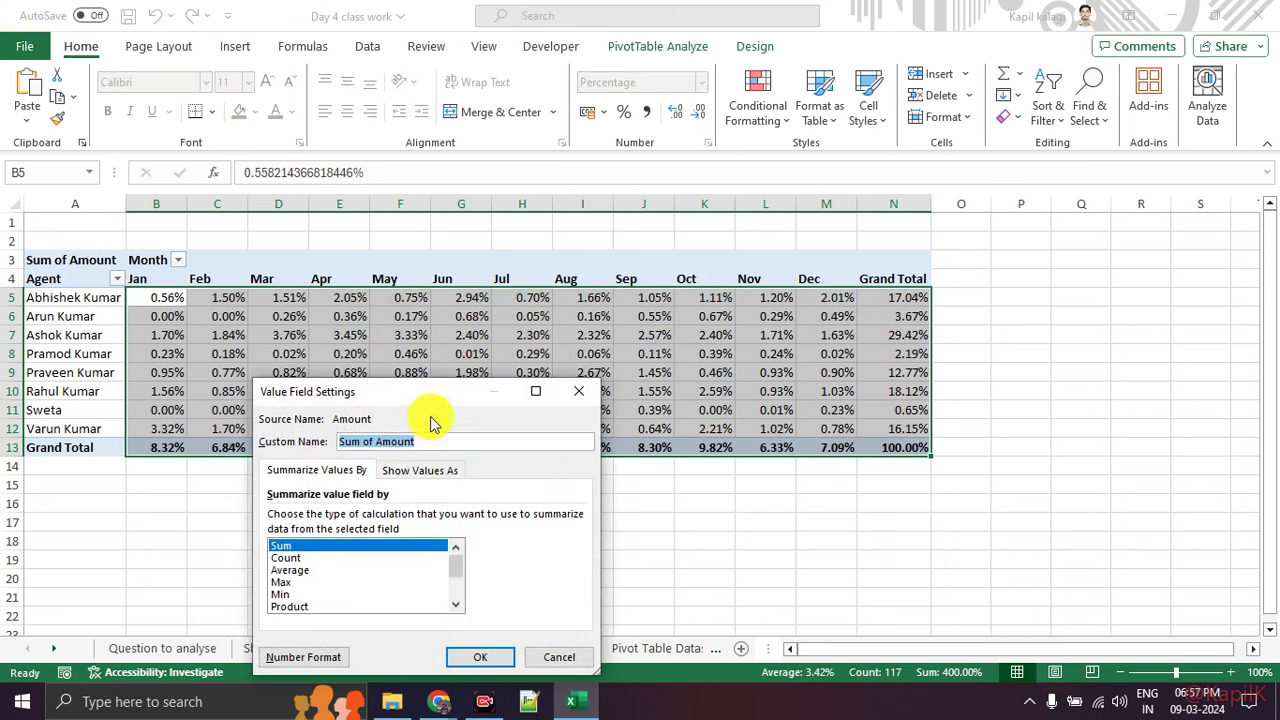
pyautogui.moveTo(460, 380); pyautogui.dragTo(627, 156)
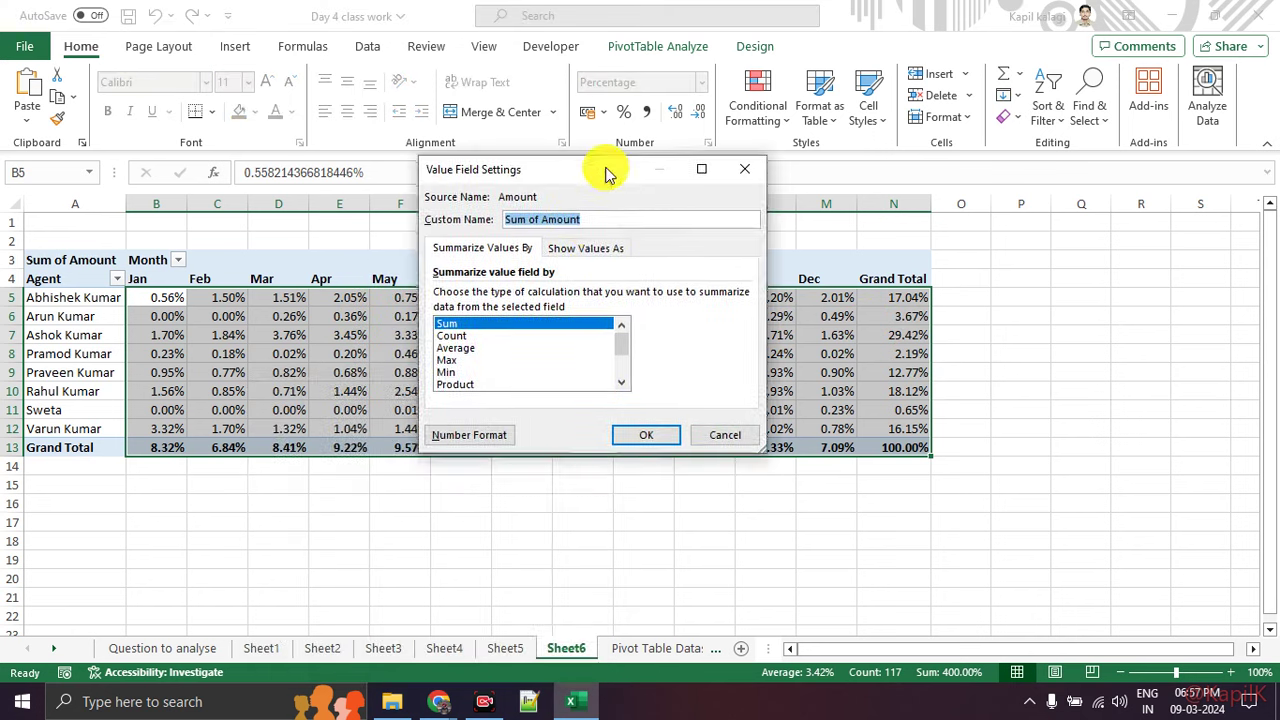
pyautogui.click(587, 246)
pyautogui.click(546, 296)
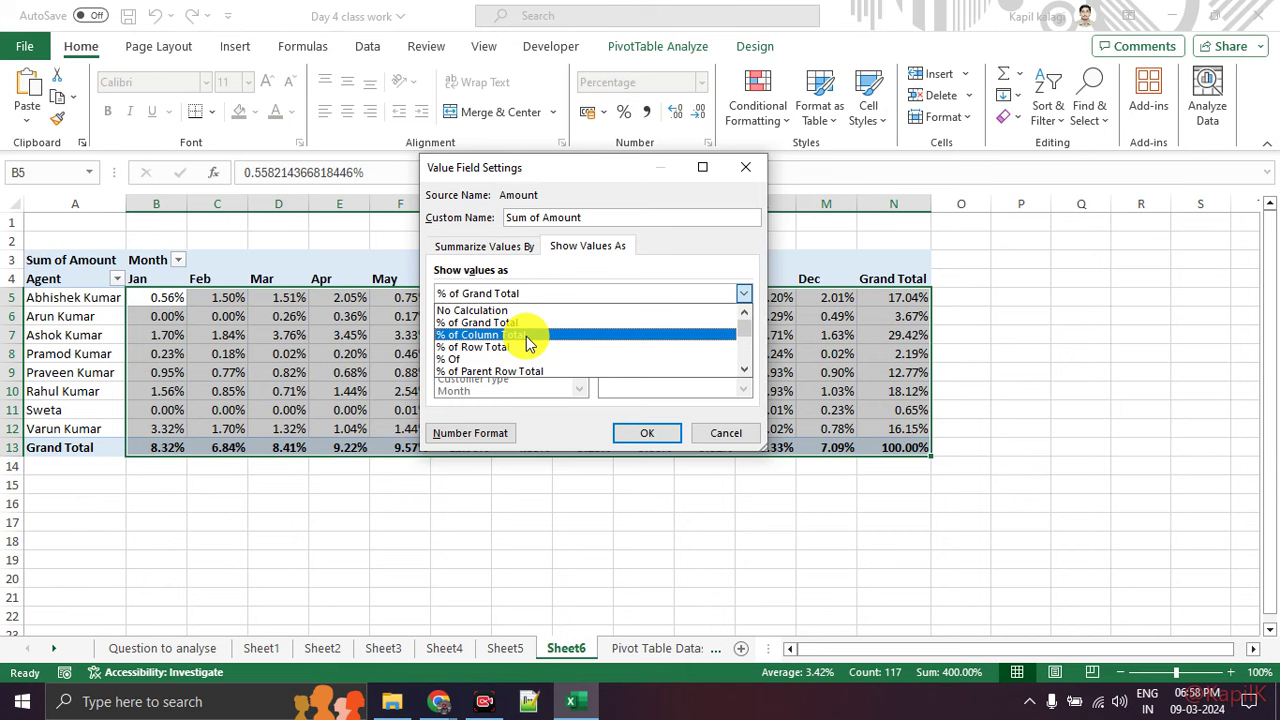
pyautogui.click(527, 347)
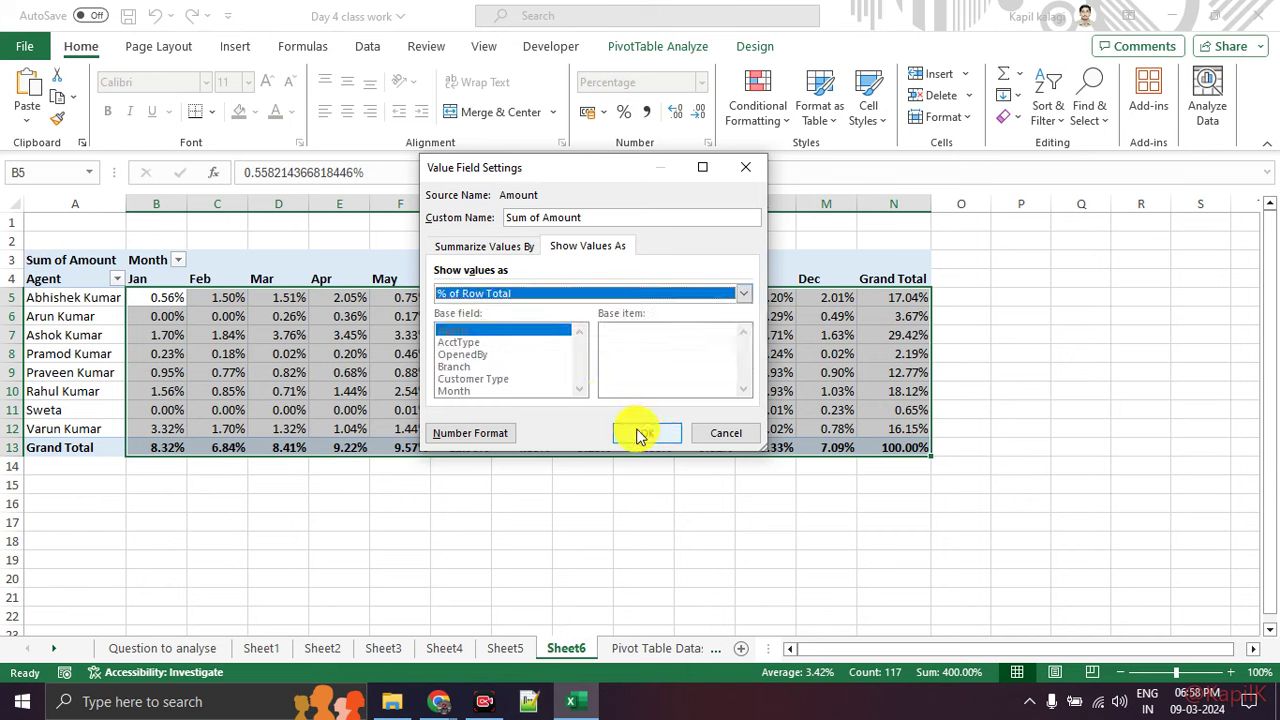
pyautogui.click(636, 431)
pyautogui.click(643, 522)
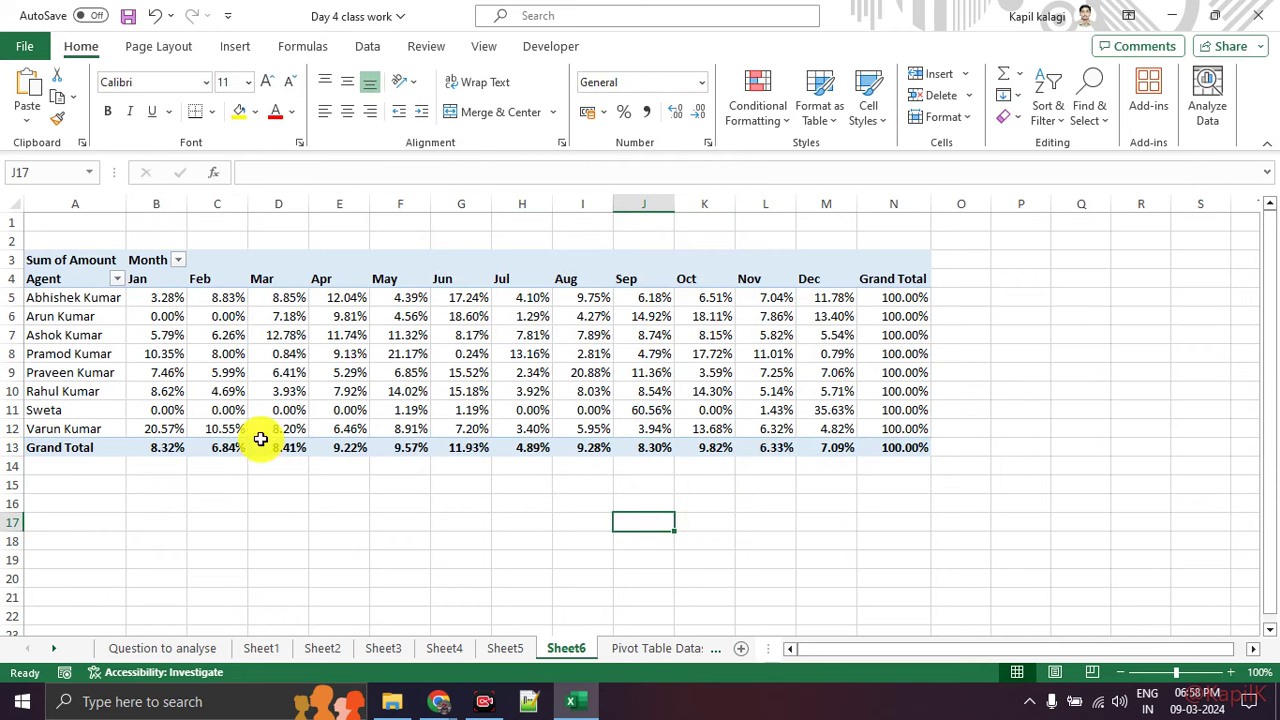
pyautogui.click(97, 285)
pyautogui.click(97, 297)
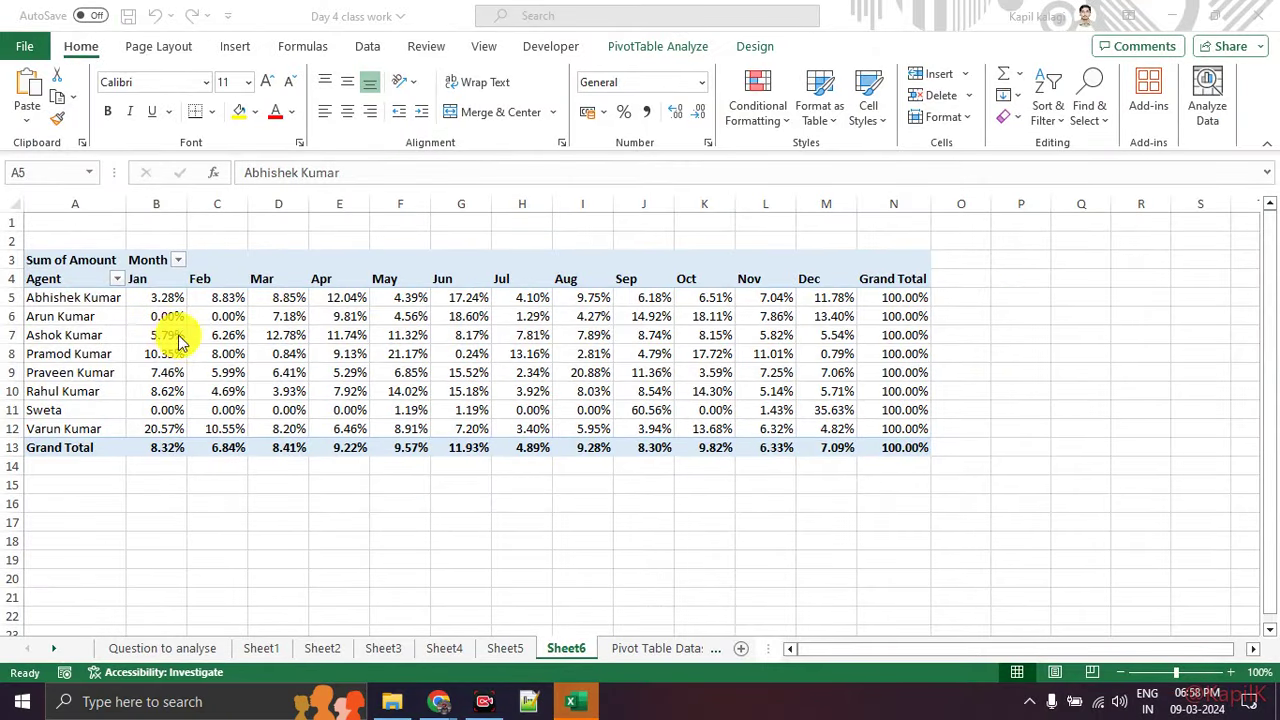
pyautogui.moveTo(136, 302); pyautogui.dragTo(855, 298)
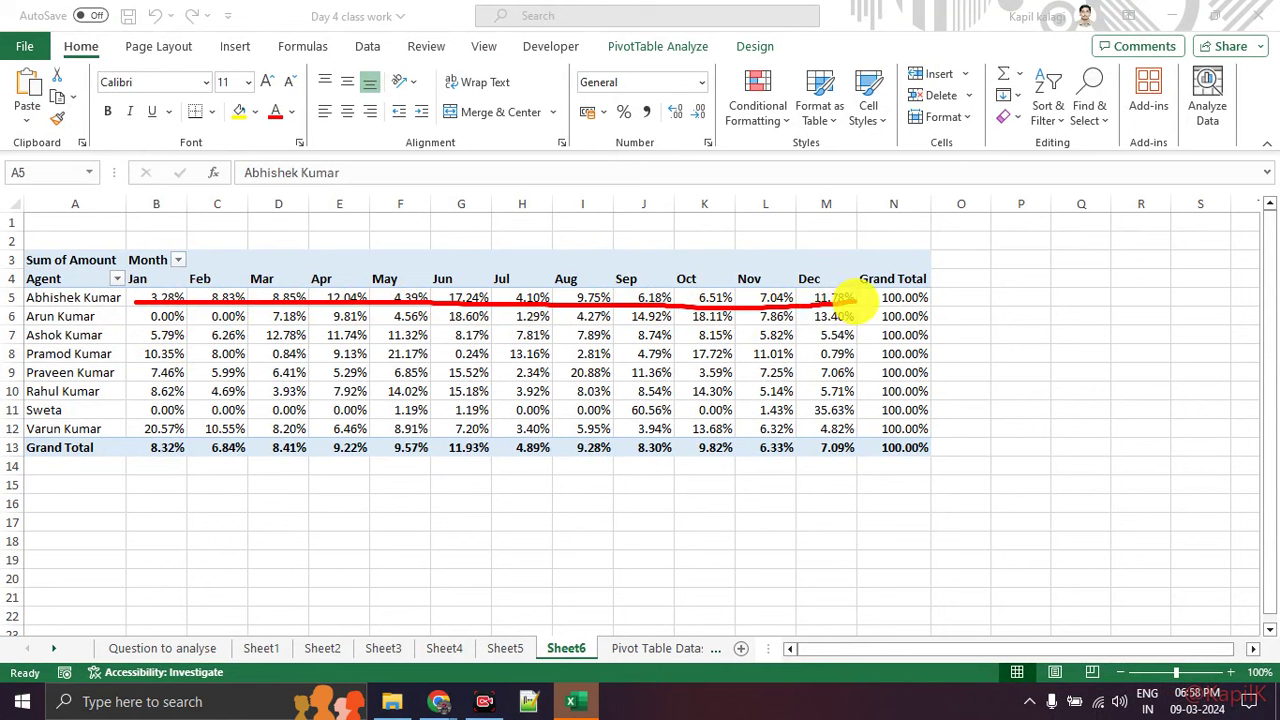
pyautogui.press('Escape')
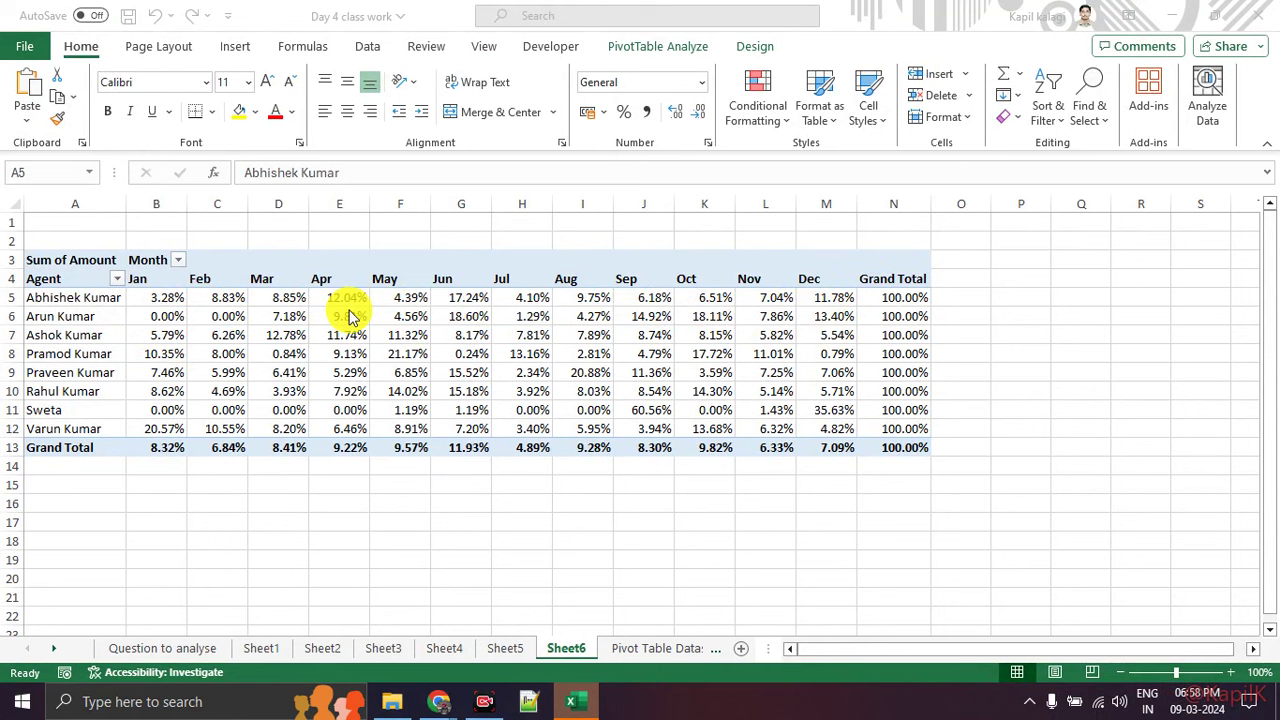
pyautogui.click(212, 297)
pyautogui.click(165, 297)
pyautogui.click(290, 297)
pyautogui.click(340, 298)
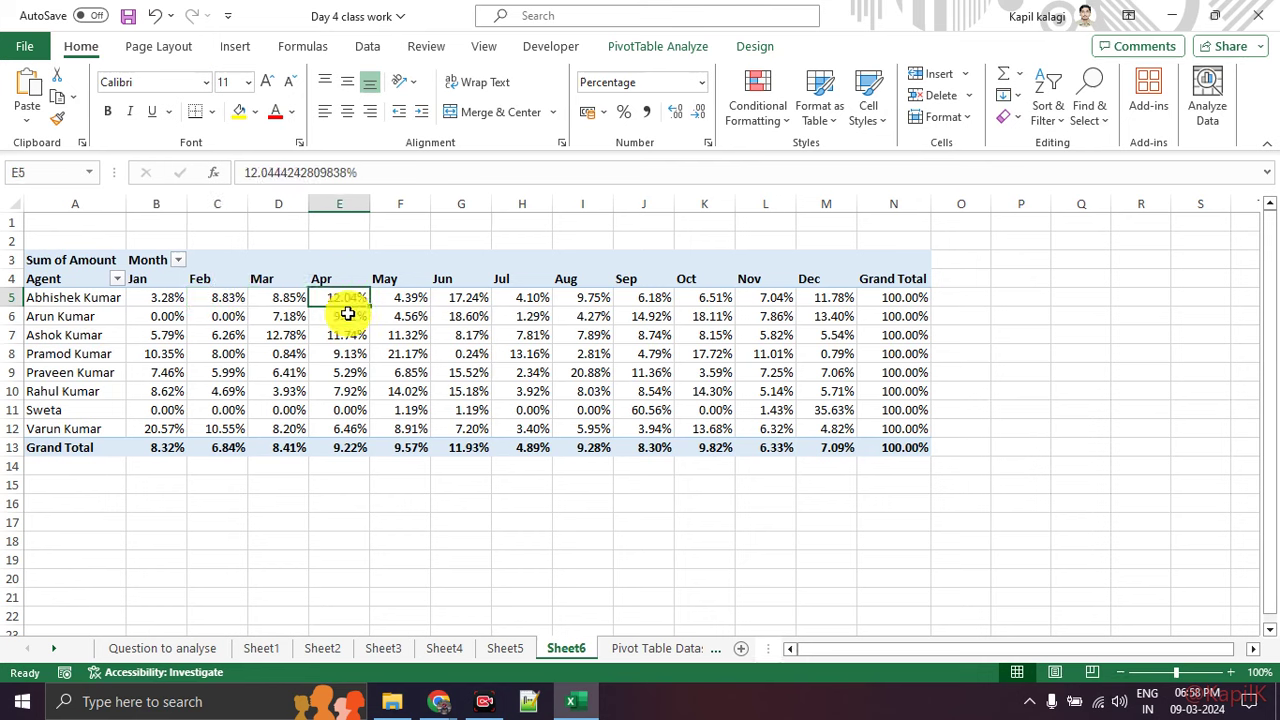
pyautogui.click(169, 298)
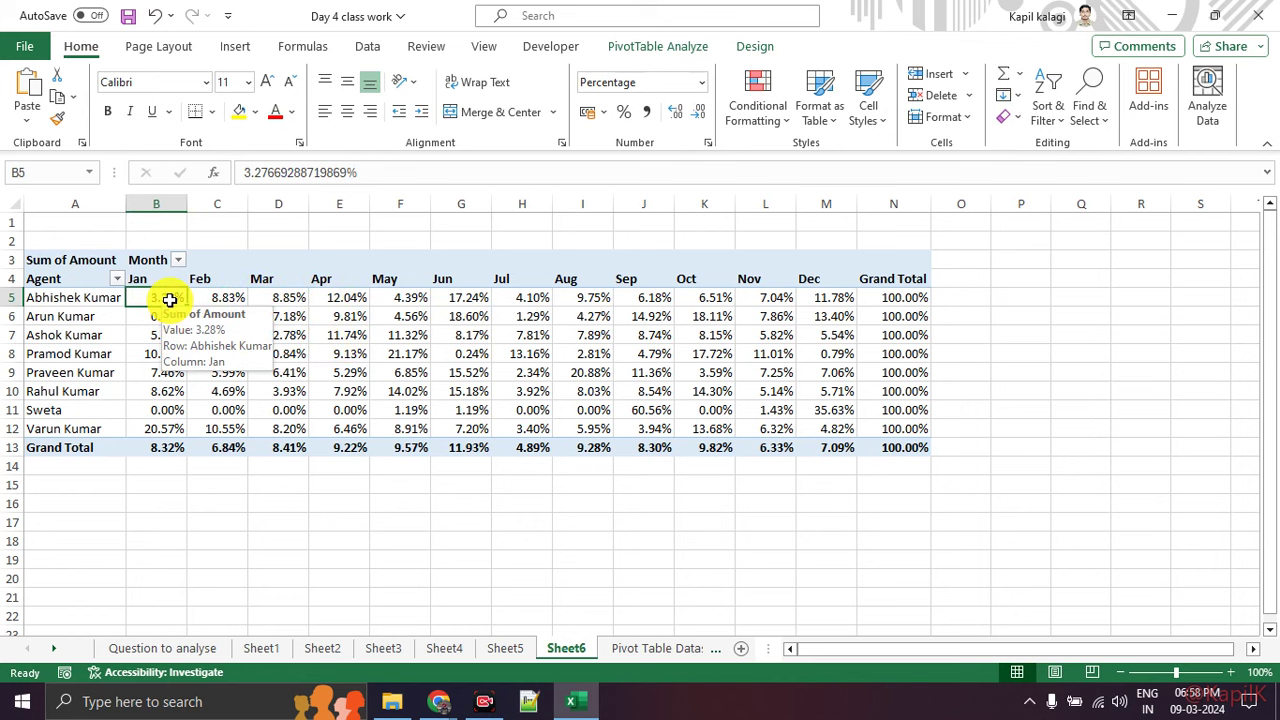
pyautogui.click(333, 297)
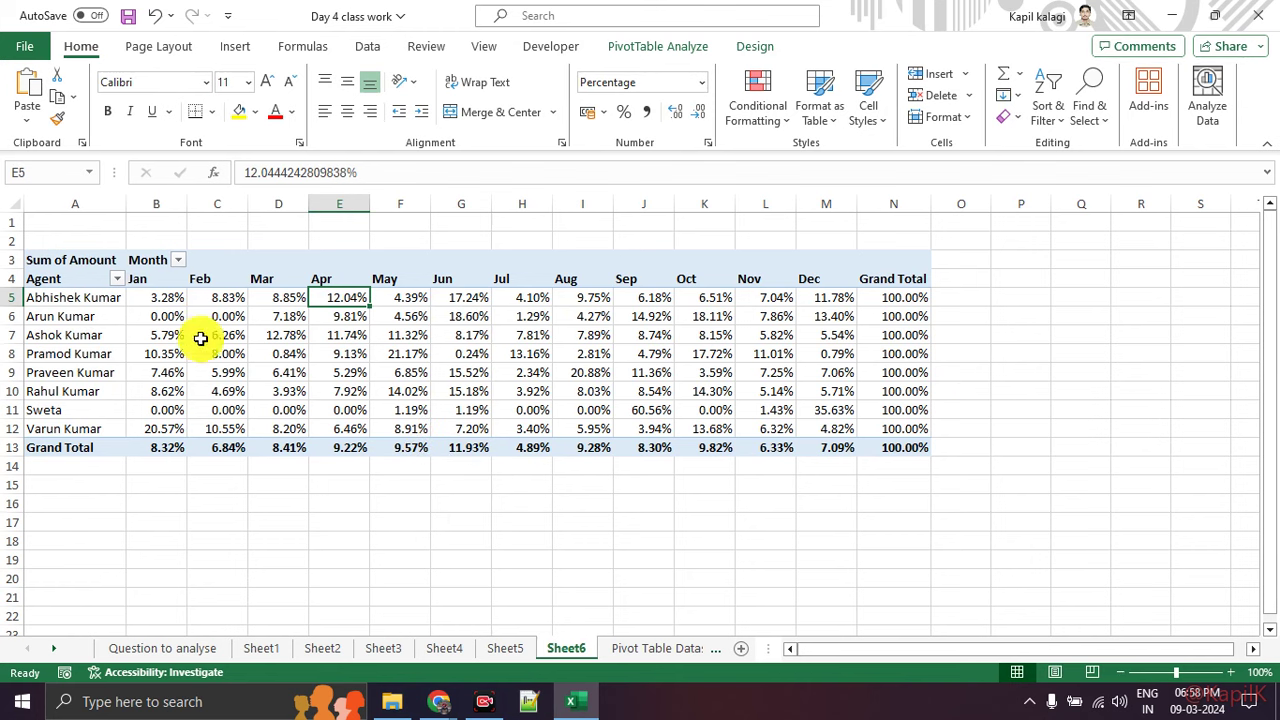
pyautogui.click(46, 316)
pyautogui.click(163, 372)
pyautogui.click(163, 317)
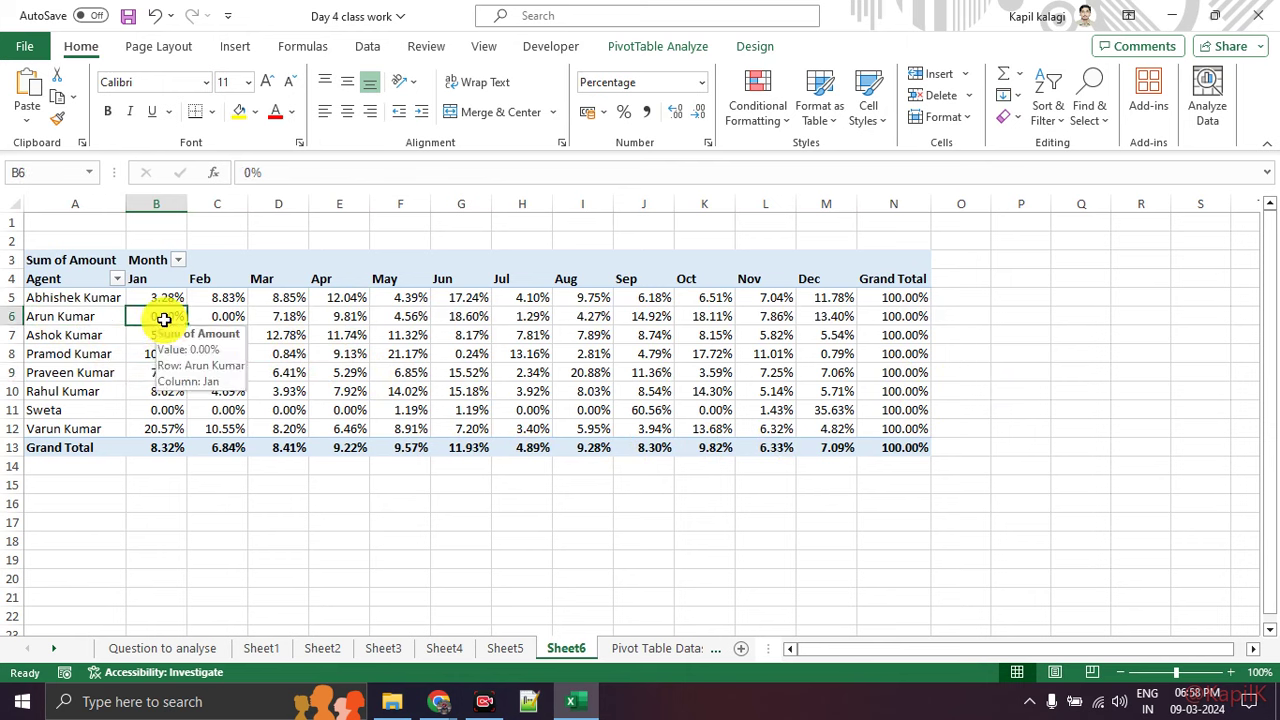
pyautogui.press('Right')
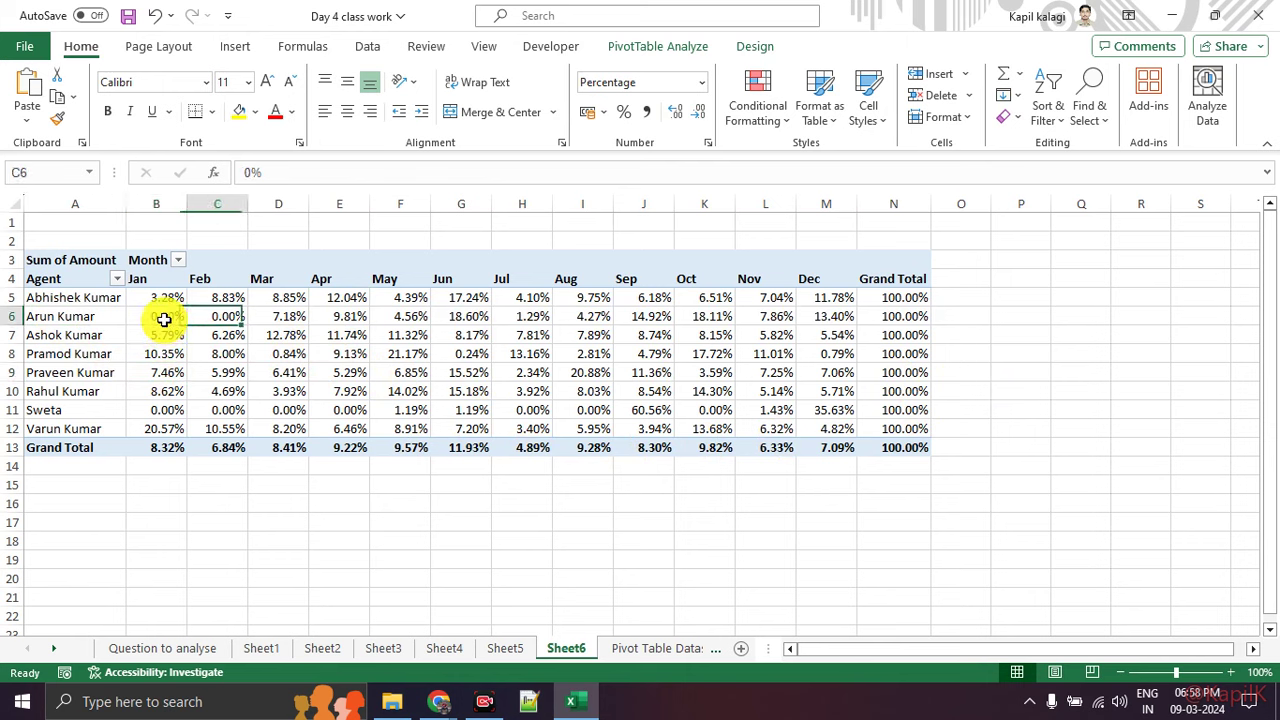
pyautogui.press('Right')
pyautogui.press('Right')
pyautogui.press('Right')
pyautogui.press('Right')
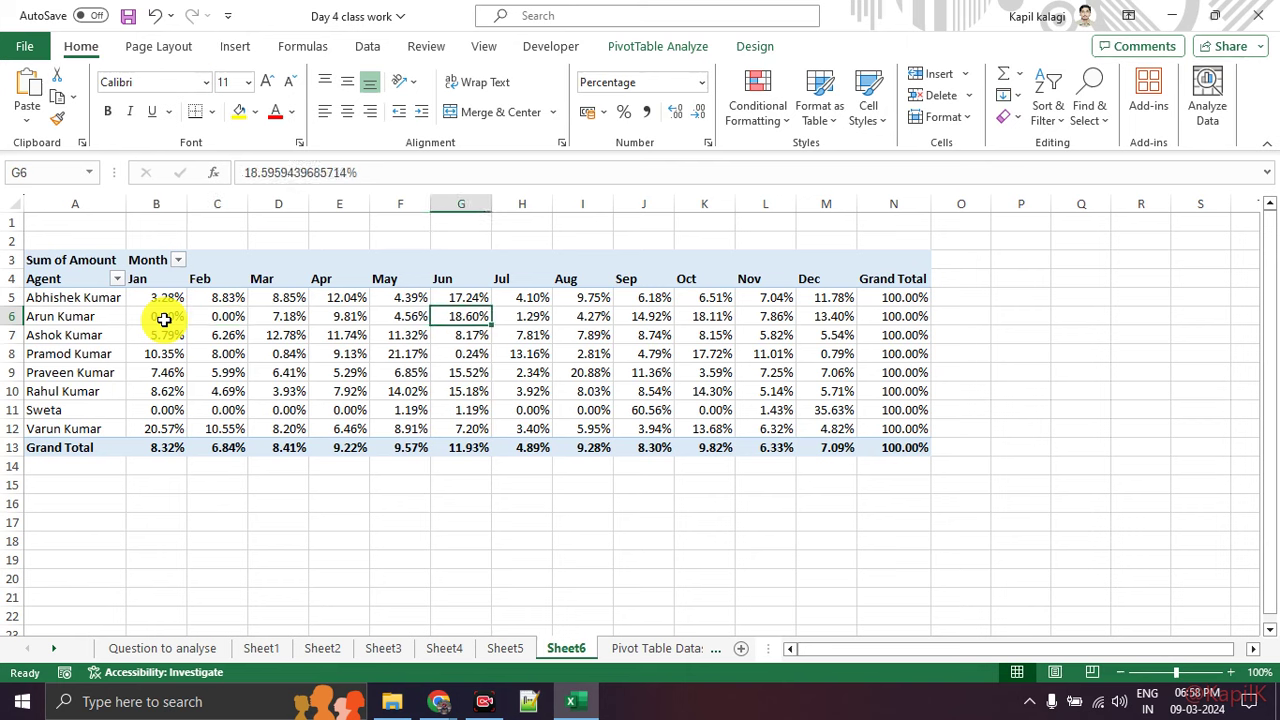
pyautogui.press('Right')
pyautogui.press('Right')
pyautogui.press('Right')
pyautogui.press('Right')
pyautogui.press('Right')
pyautogui.press('Right')
pyautogui.press('Right')
pyautogui.press('Left')
pyautogui.press('Left')
pyautogui.press('Left')
pyautogui.press('Left')
pyautogui.press('Left')
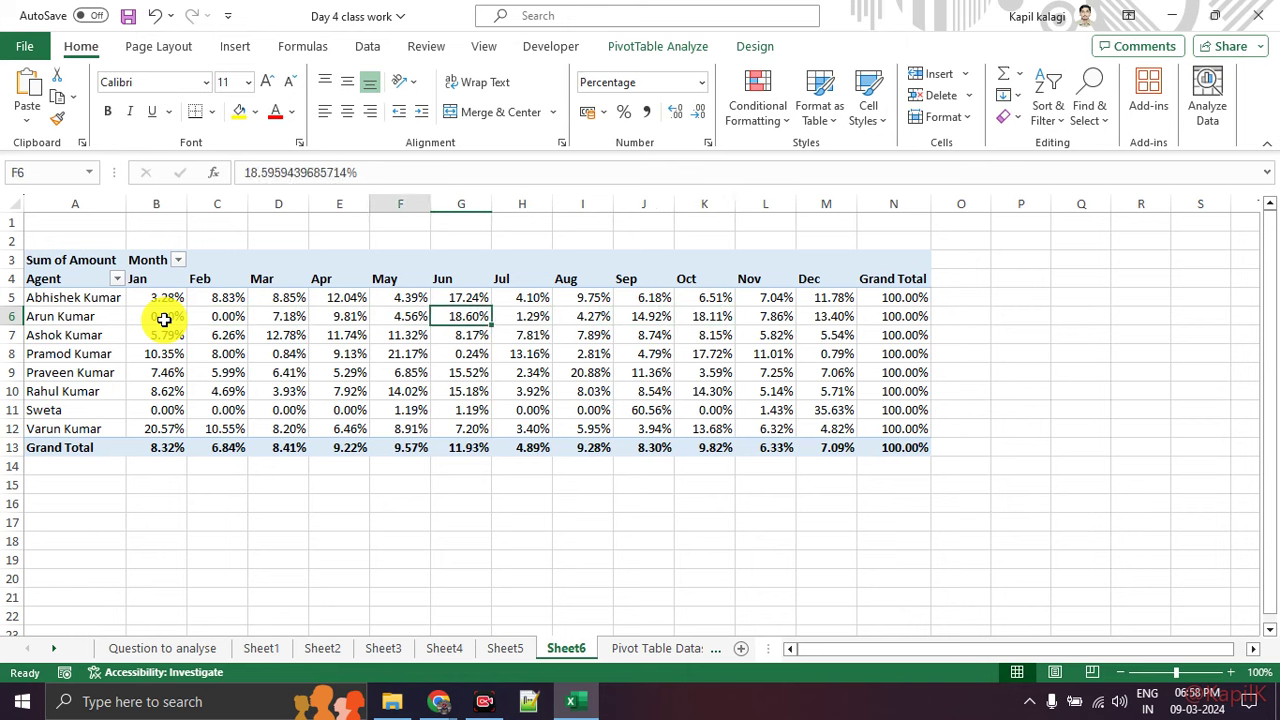
pyautogui.press('Left')
pyautogui.press('Left')
pyautogui.press('Left')
pyautogui.press('Down')
pyautogui.press('Down')
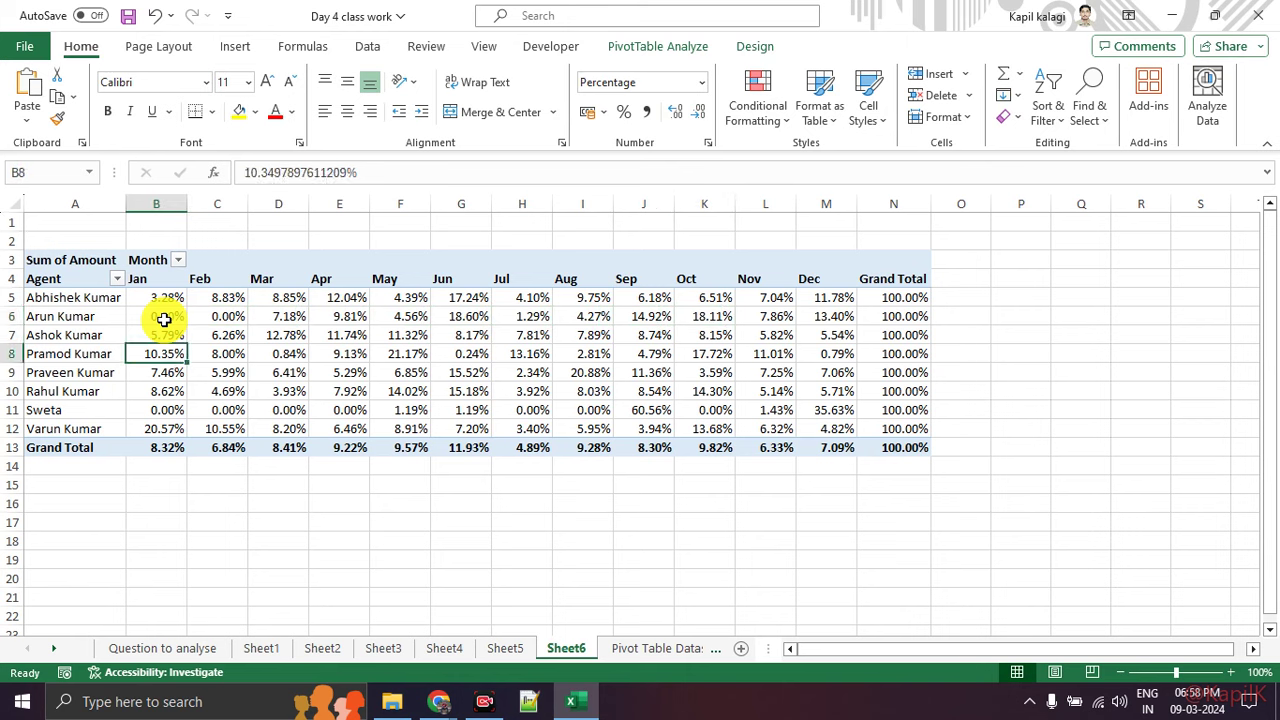
pyautogui.press('Up')
pyautogui.press('Down')
pyautogui.press('Right')
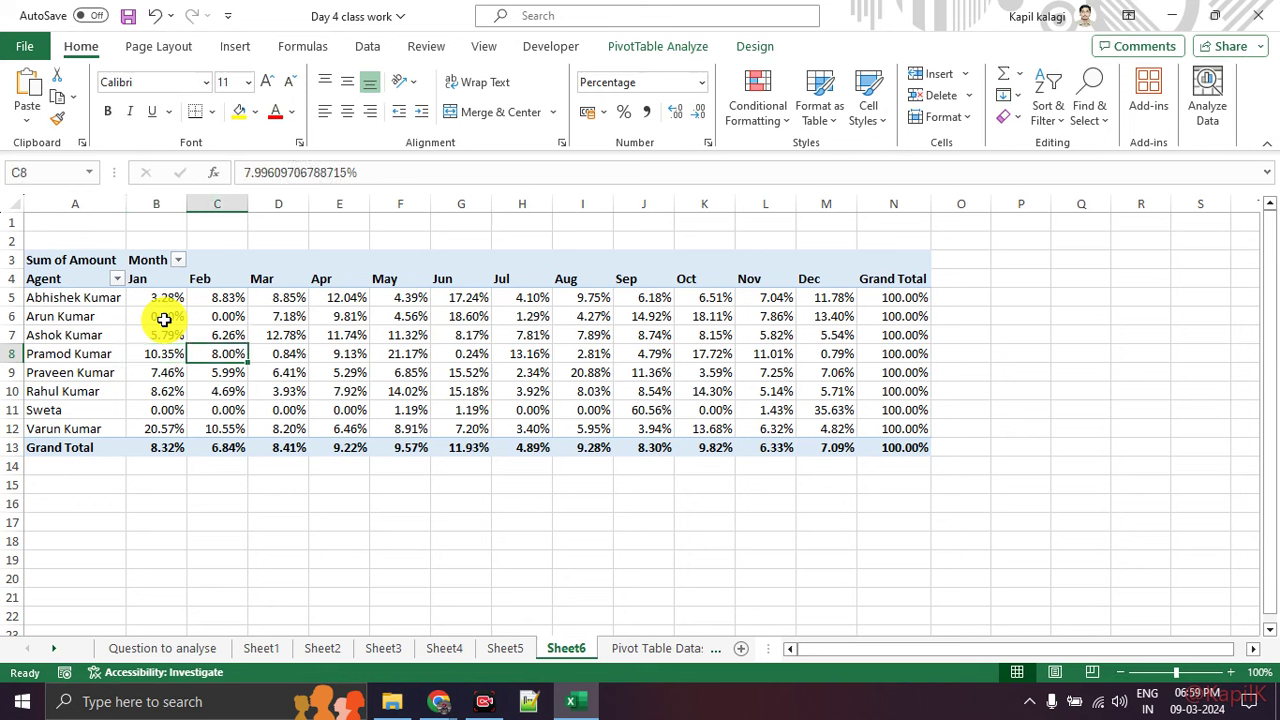
pyautogui.press('Right')
pyautogui.press('Right')
pyautogui.press('Right')
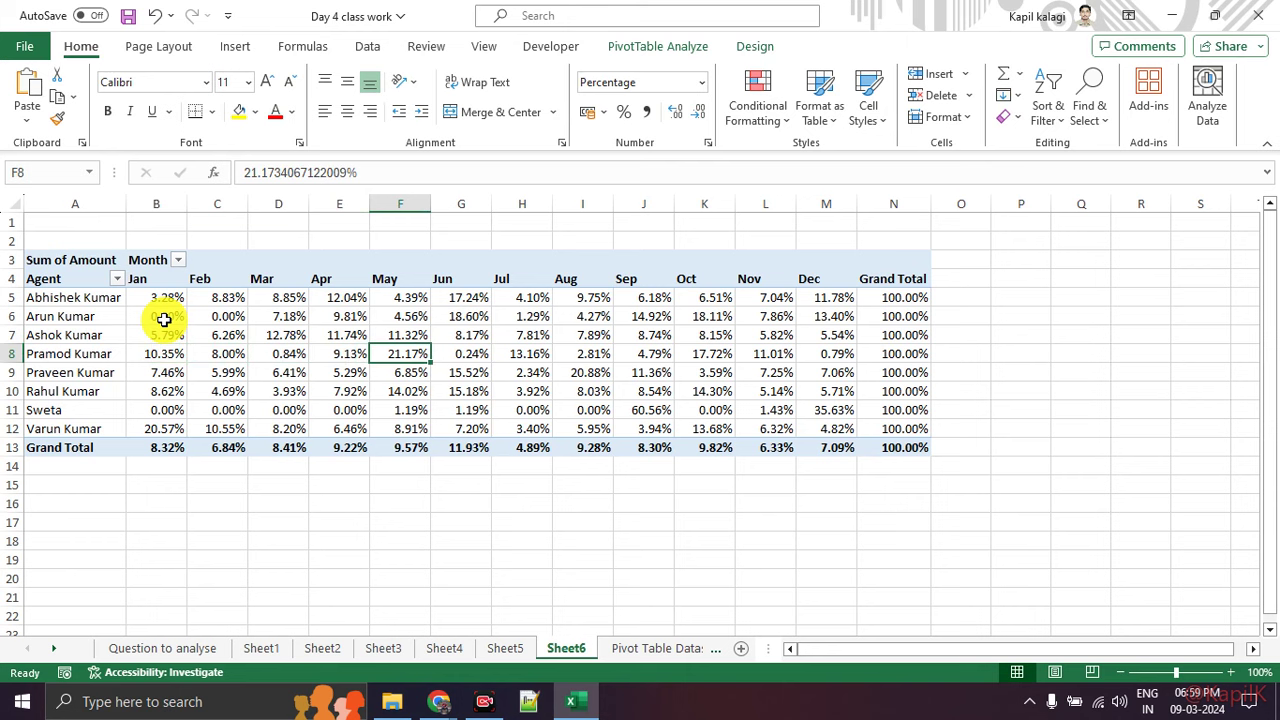
pyautogui.press('Right')
pyautogui.press('Right')
pyautogui.press('Right')
pyautogui.press('Right')
pyautogui.press('Right')
pyautogui.press('Right')
pyautogui.press('Right')
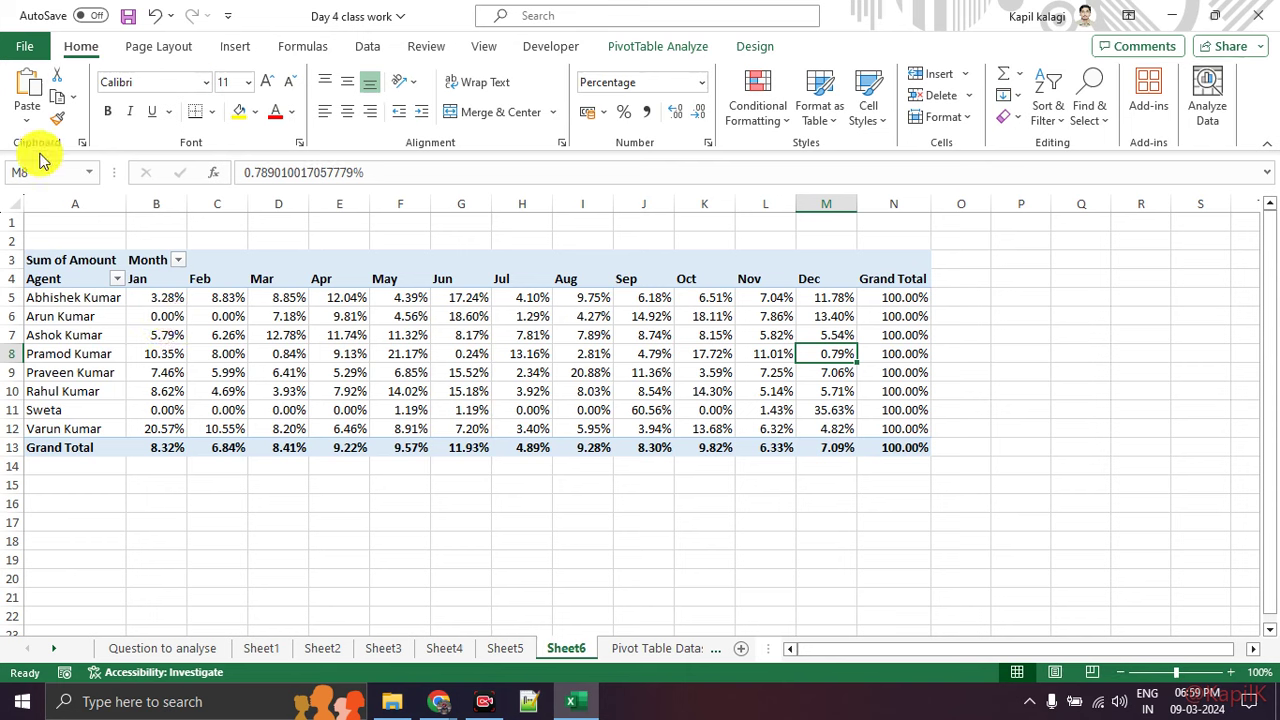
pyautogui.click(351, 264)
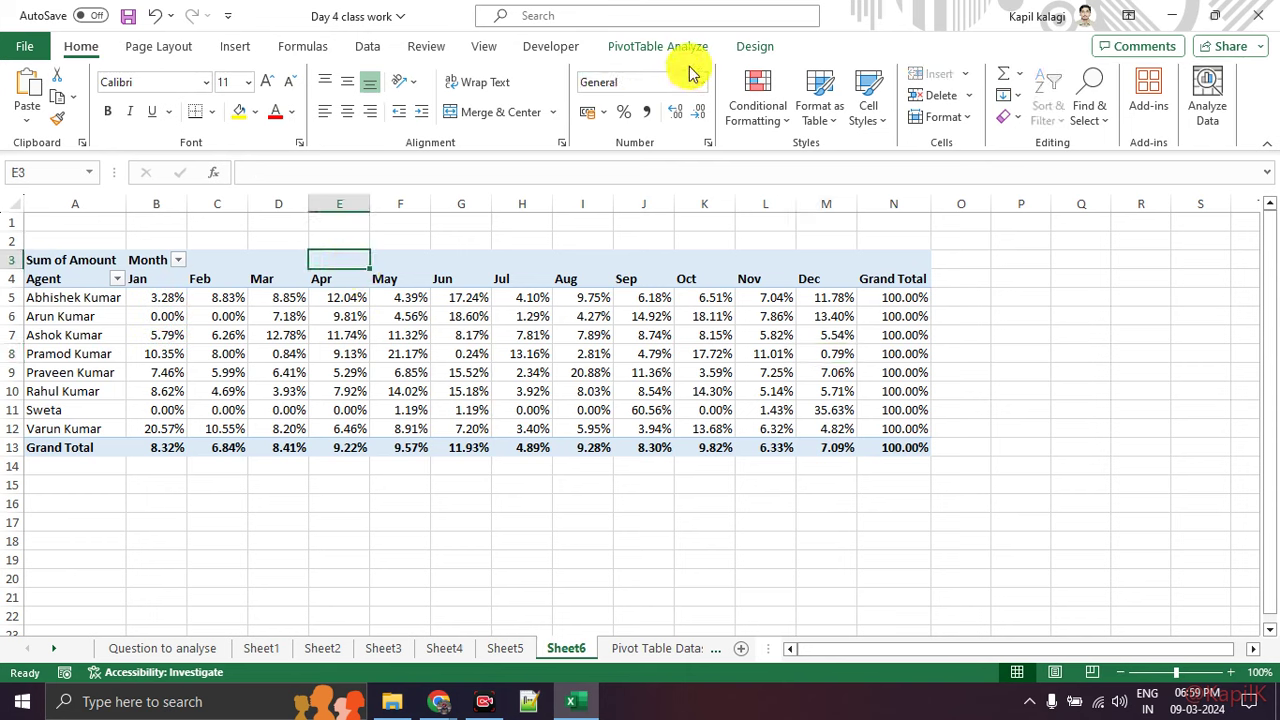
# Step: Insert a timeline on PivotTable5 using the Date field
pyautogui.click(755, 46)
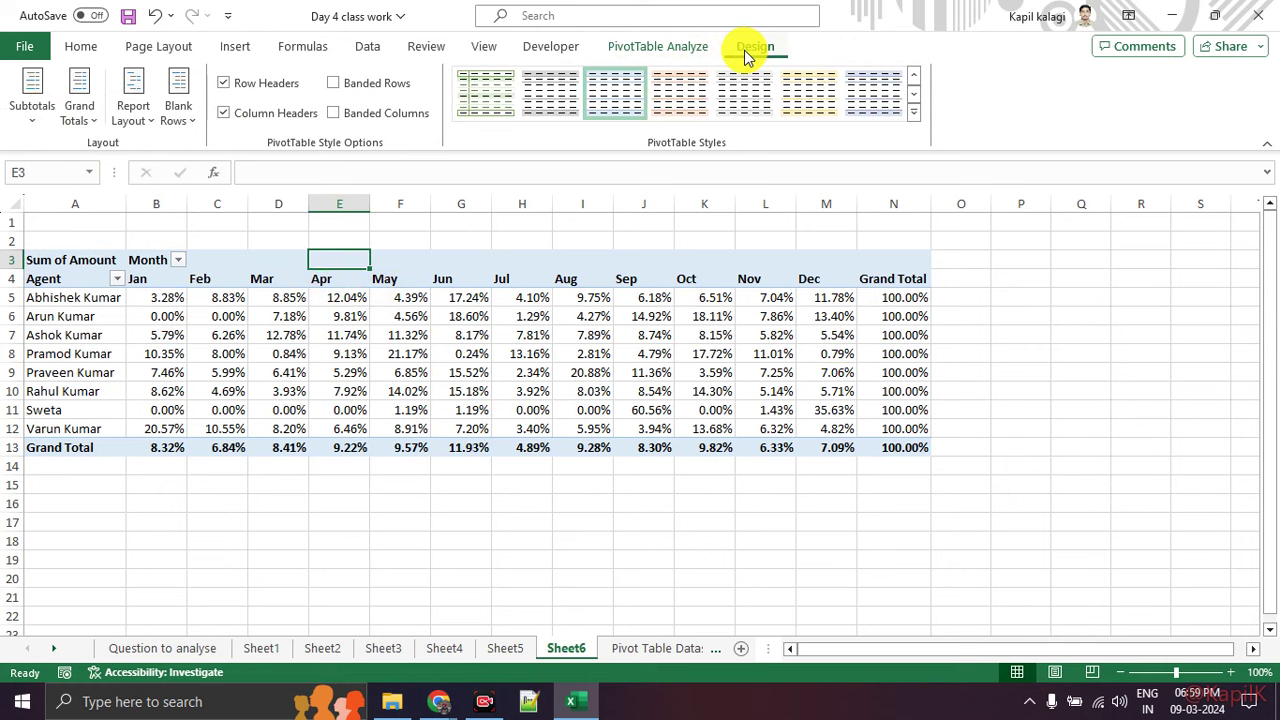
pyautogui.click(675, 47)
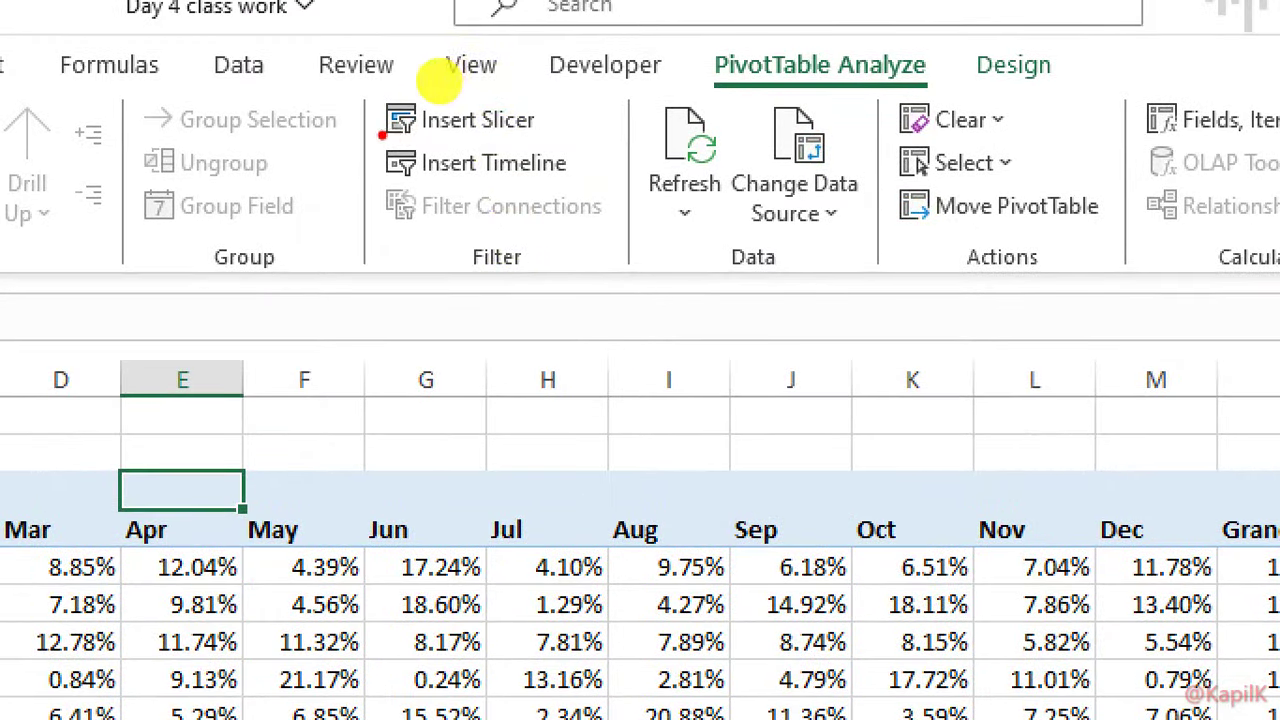
pyautogui.moveTo(380, 130); pyautogui.dragTo(543, 130)
pyautogui.moveTo(382, 184); pyautogui.dragTo(610, 184)
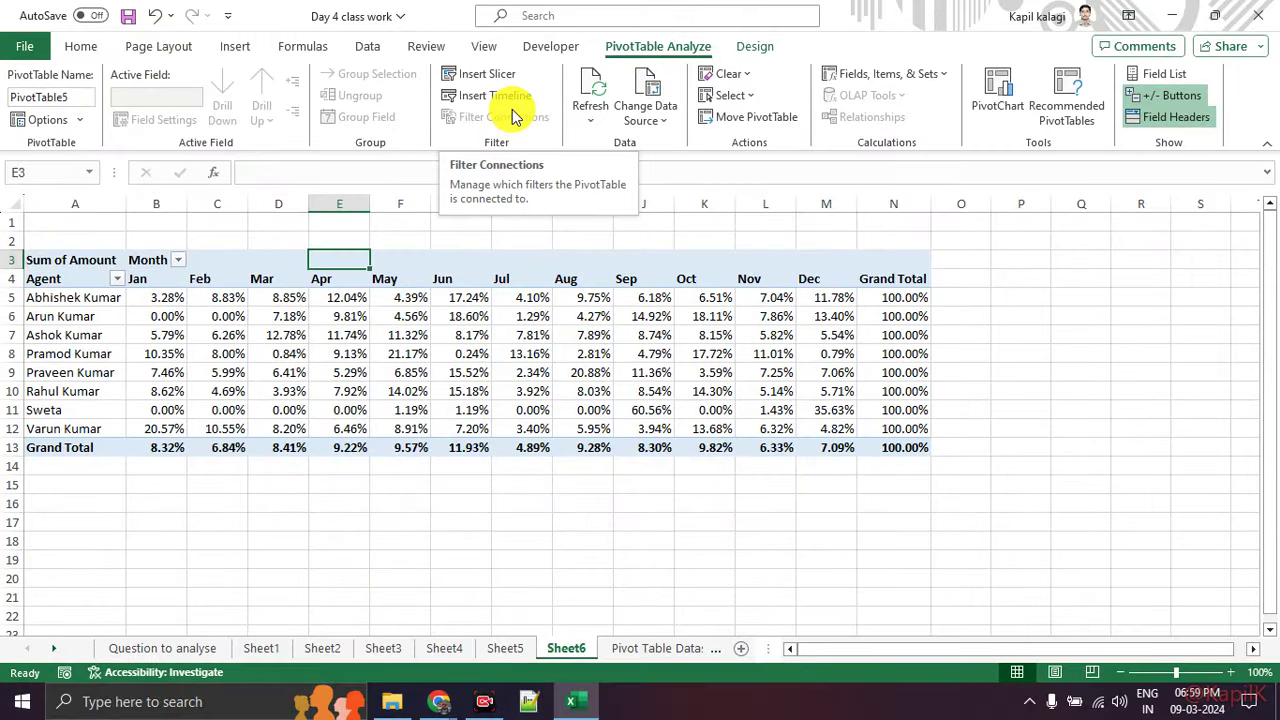
pyautogui.click(512, 104)
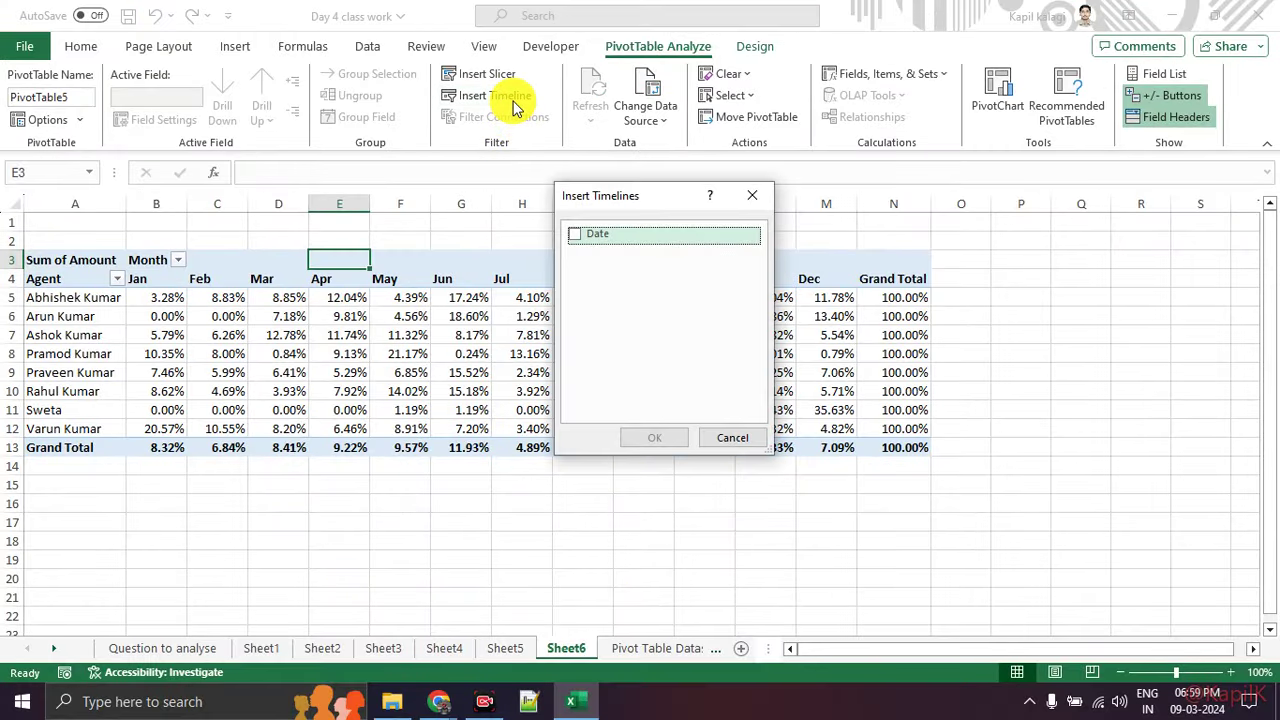
pyautogui.click(577, 236)
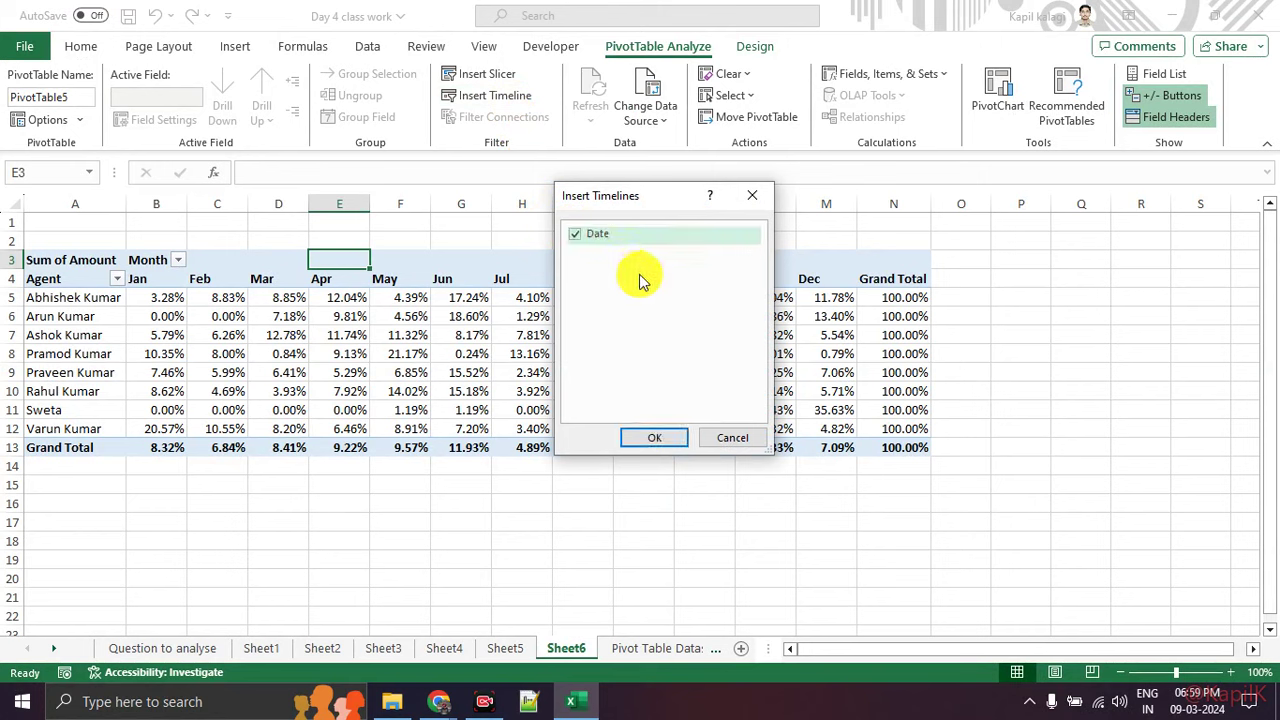
pyautogui.click(670, 445)
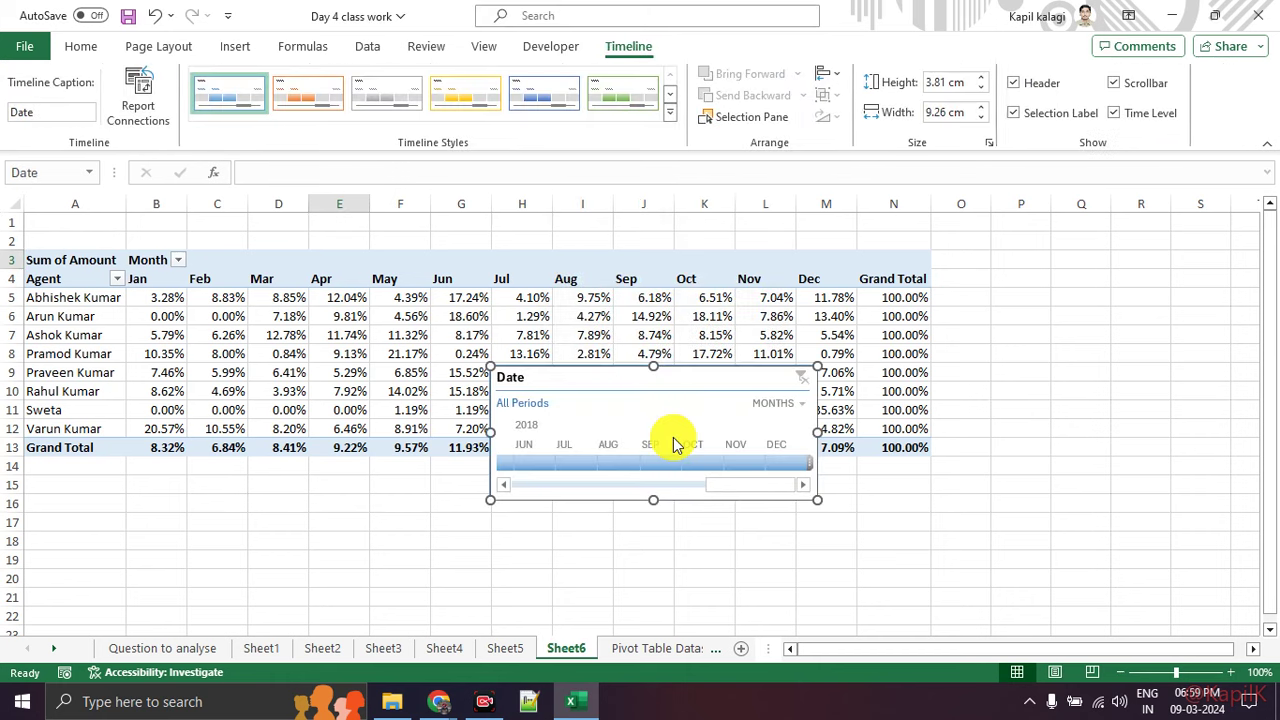
# Step: Resize the Date timeline and switch its time level to Quarters
pyautogui.moveTo(624, 378); pyautogui.dragTo(854, 306)
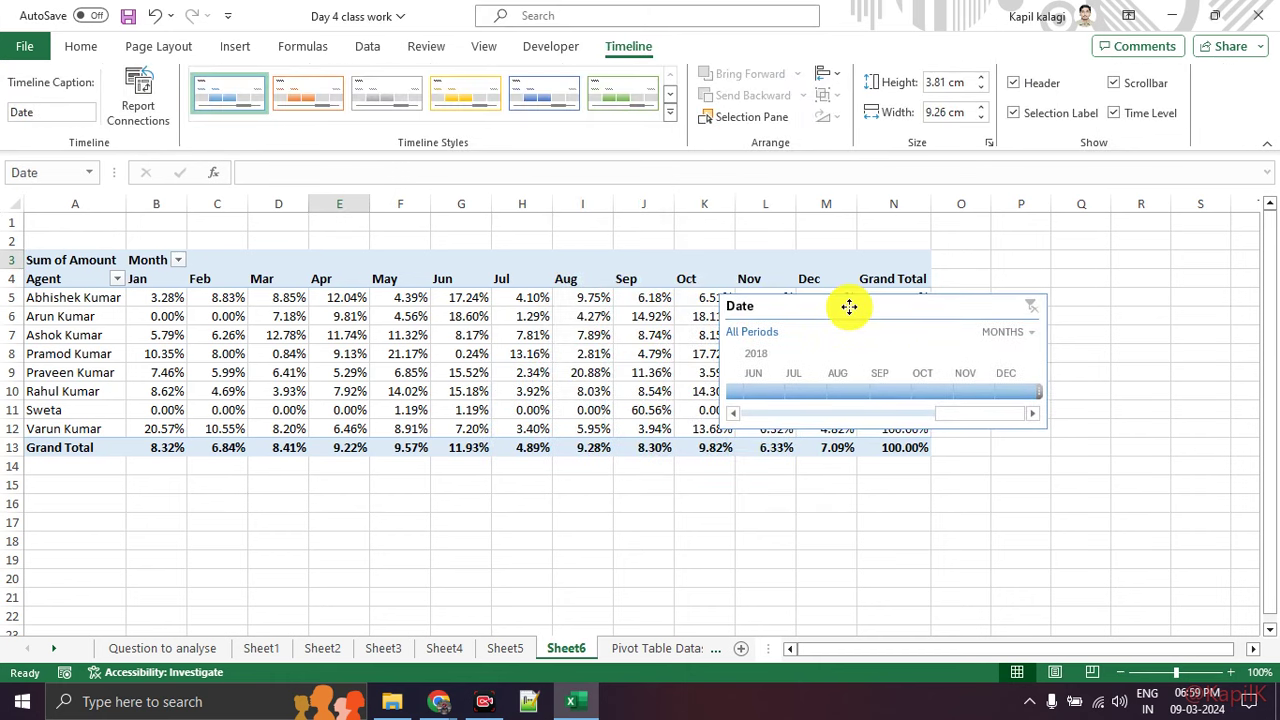
pyautogui.moveTo(990, 425); pyautogui.dragTo(726, 410)
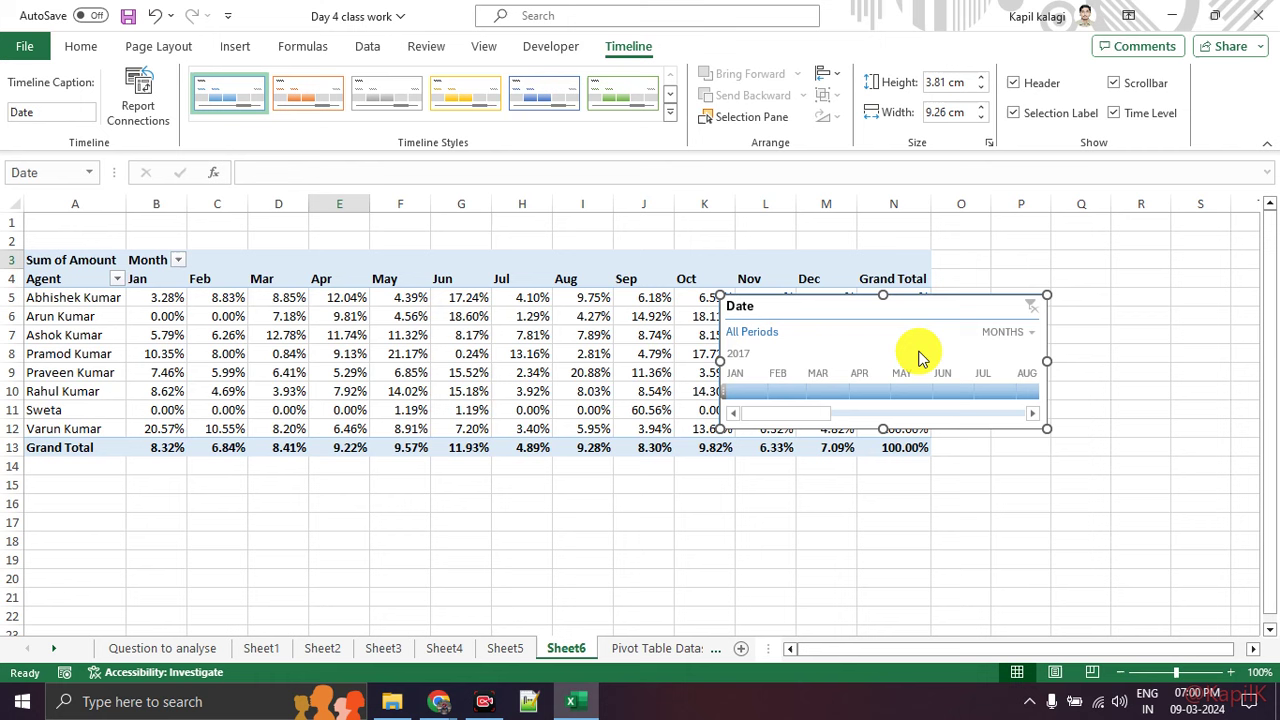
pyautogui.click(1029, 333)
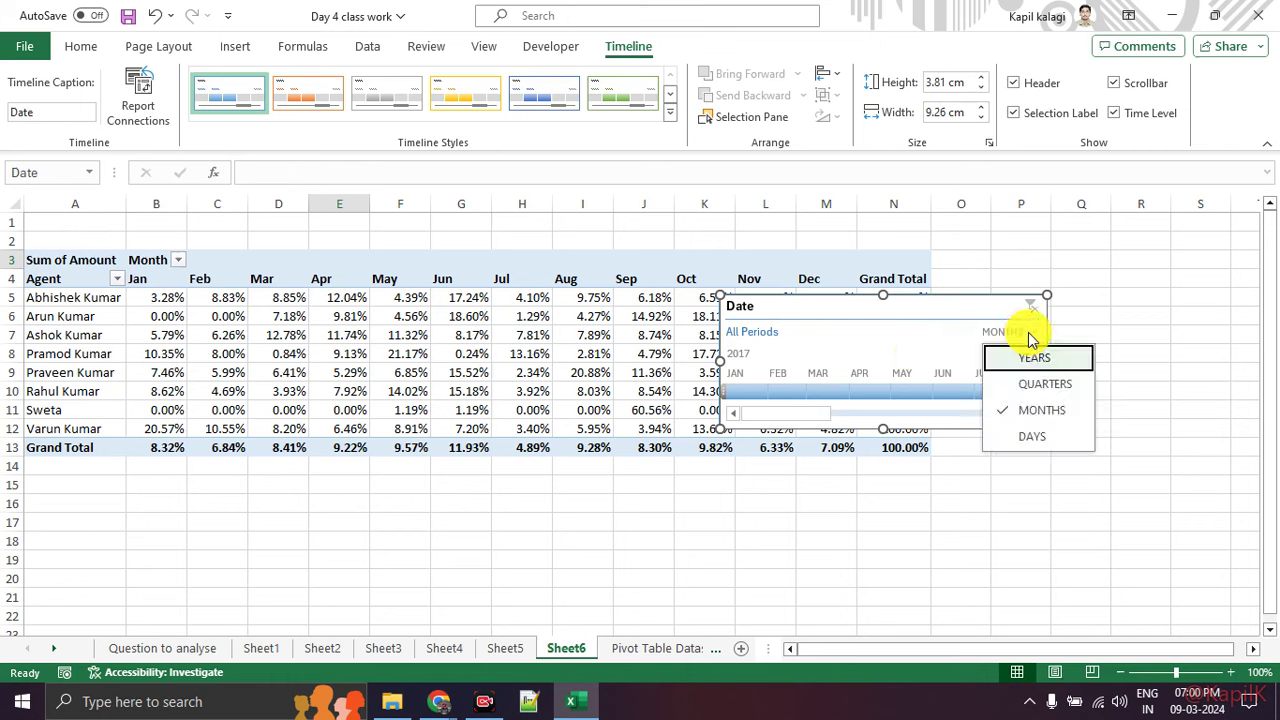
pyautogui.click(1040, 384)
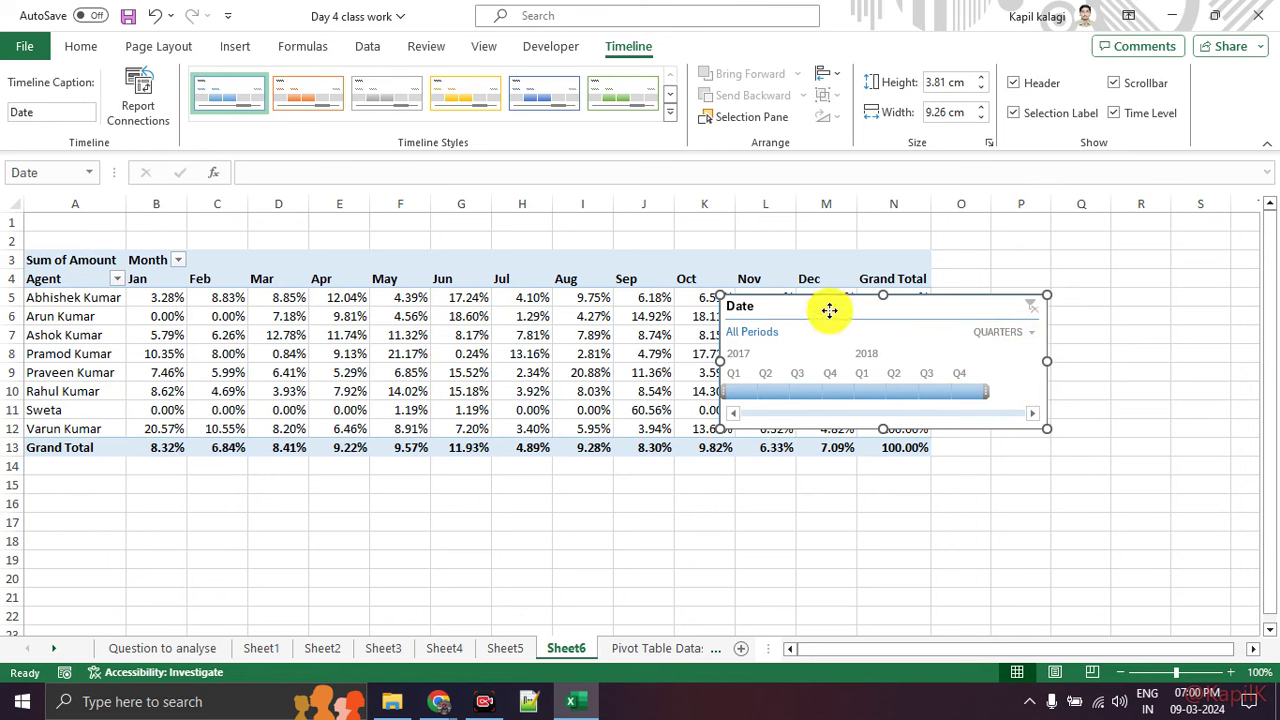
# Step: Move the Date timeline below the pivot table and widen it to about 10.45 cm
pyautogui.moveTo(830, 308); pyautogui.dragTo(1010, 259)
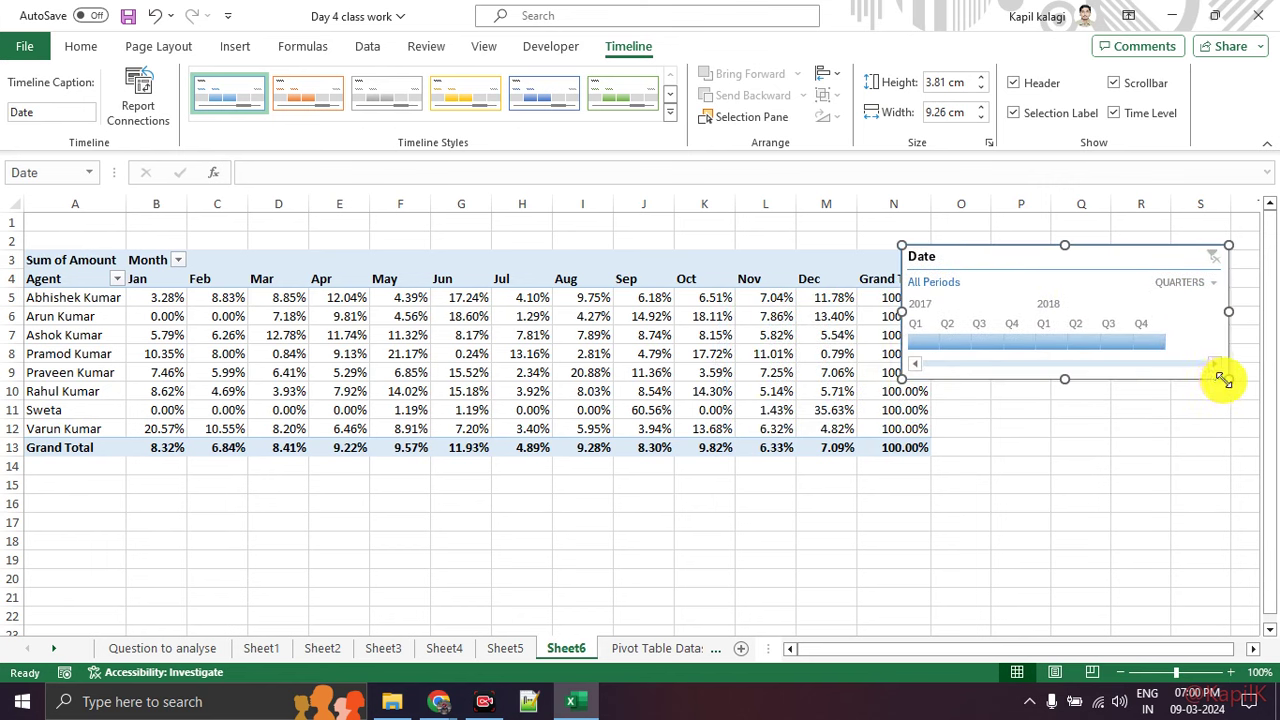
pyautogui.moveTo(1222, 379); pyautogui.dragTo(1129, 383)
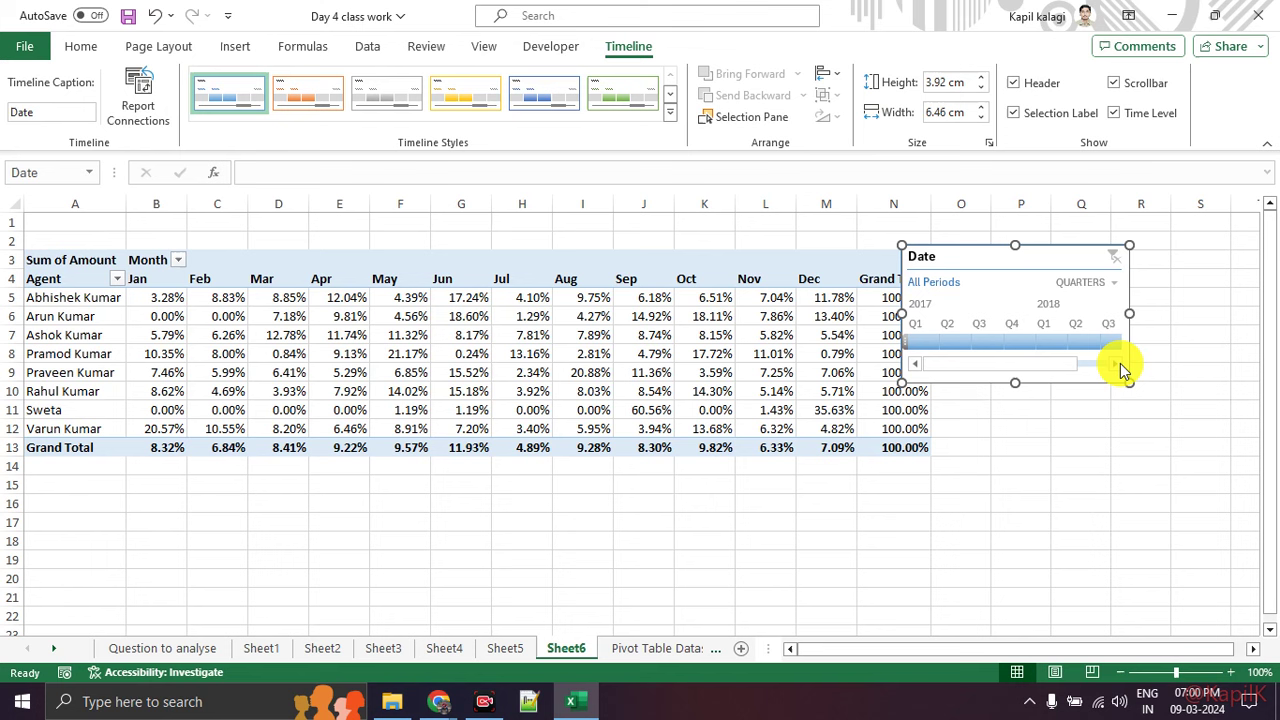
pyautogui.moveTo(1127, 316); pyautogui.dragTo(1169, 316)
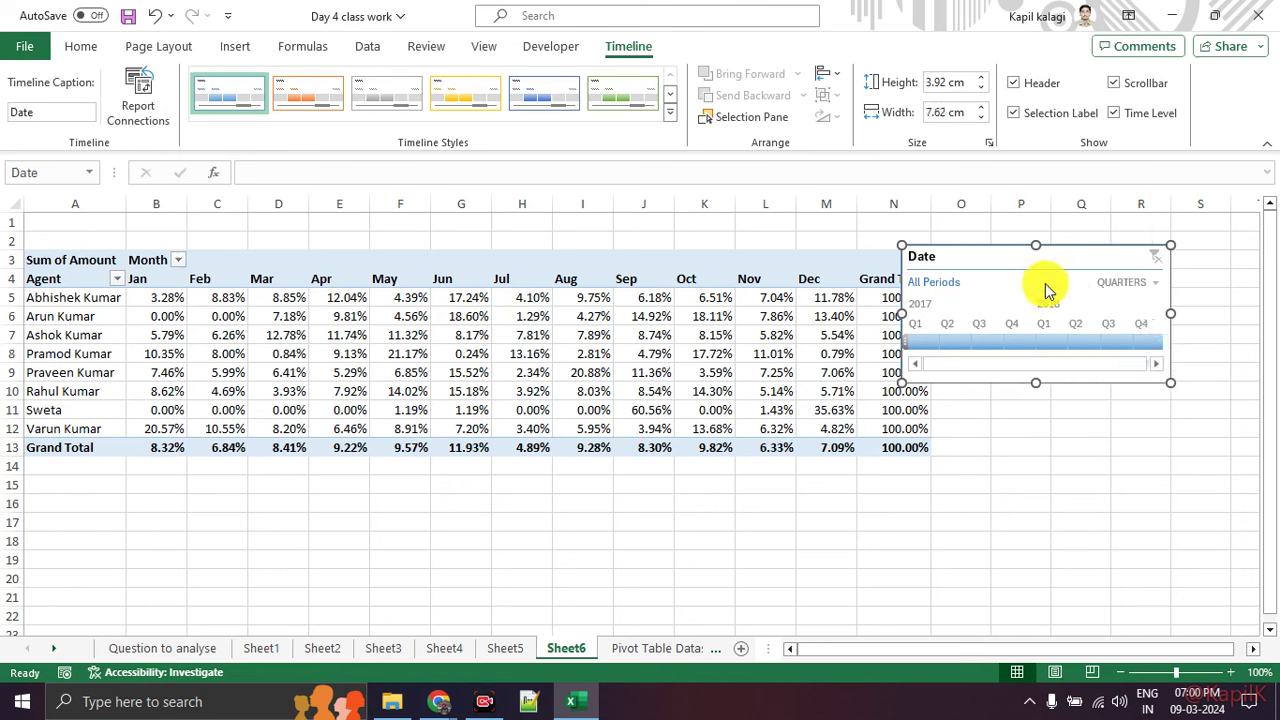
pyautogui.moveTo(1015, 260); pyautogui.dragTo(491, 480)
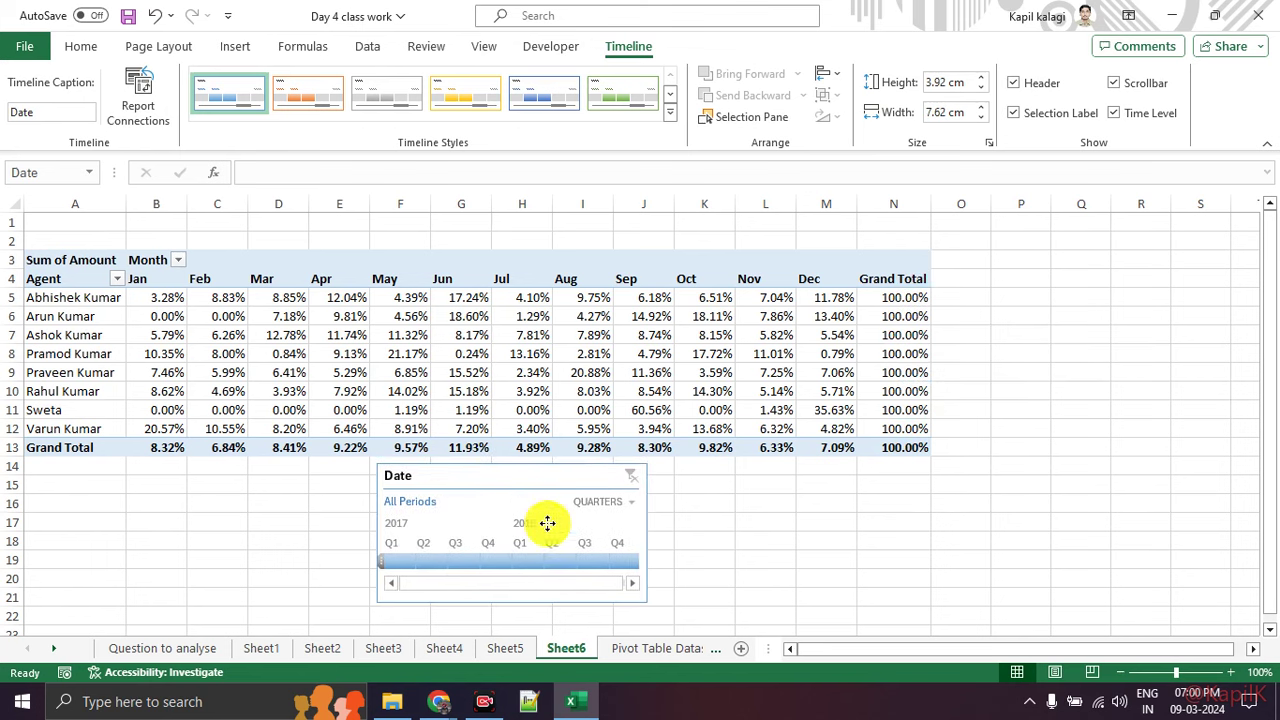
pyautogui.moveTo(647, 533); pyautogui.dragTo(748, 533)
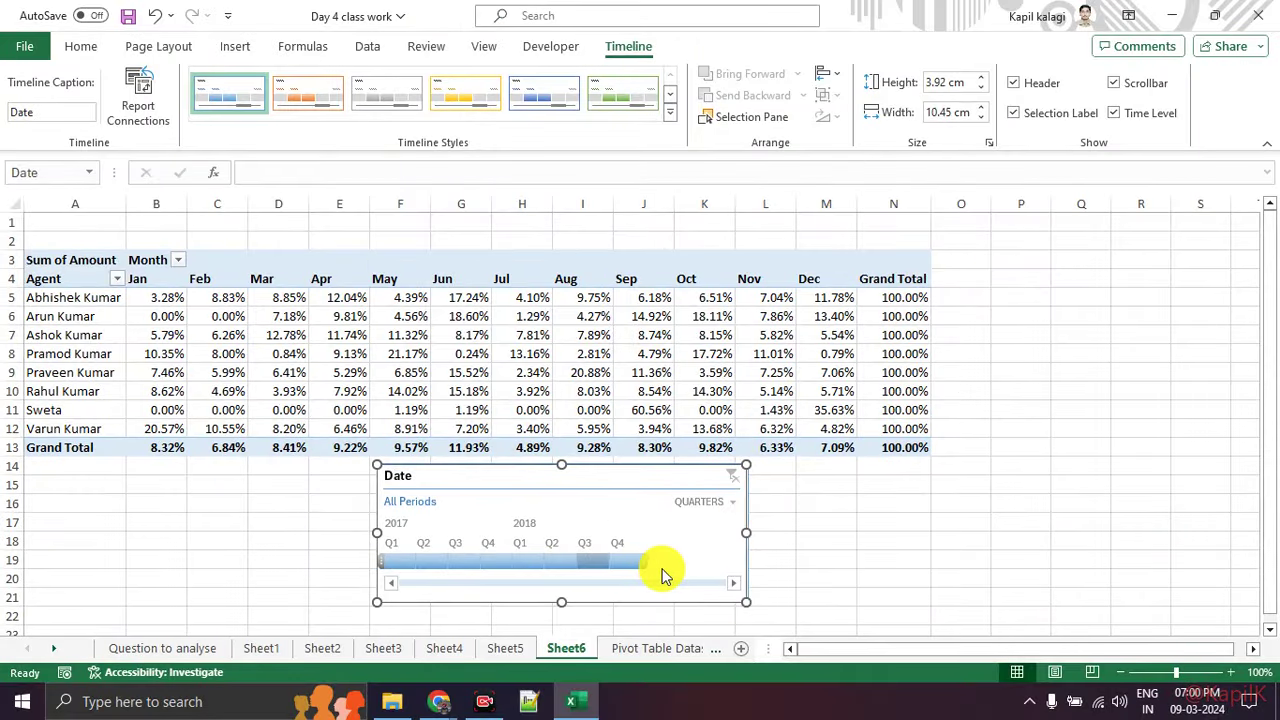
# Step: Adjust the Date timeline selection to Q1–Q2 2017 so only the Jan–Jun columns remain
pyautogui.moveTo(647, 564); pyautogui.dragTo(616, 565)
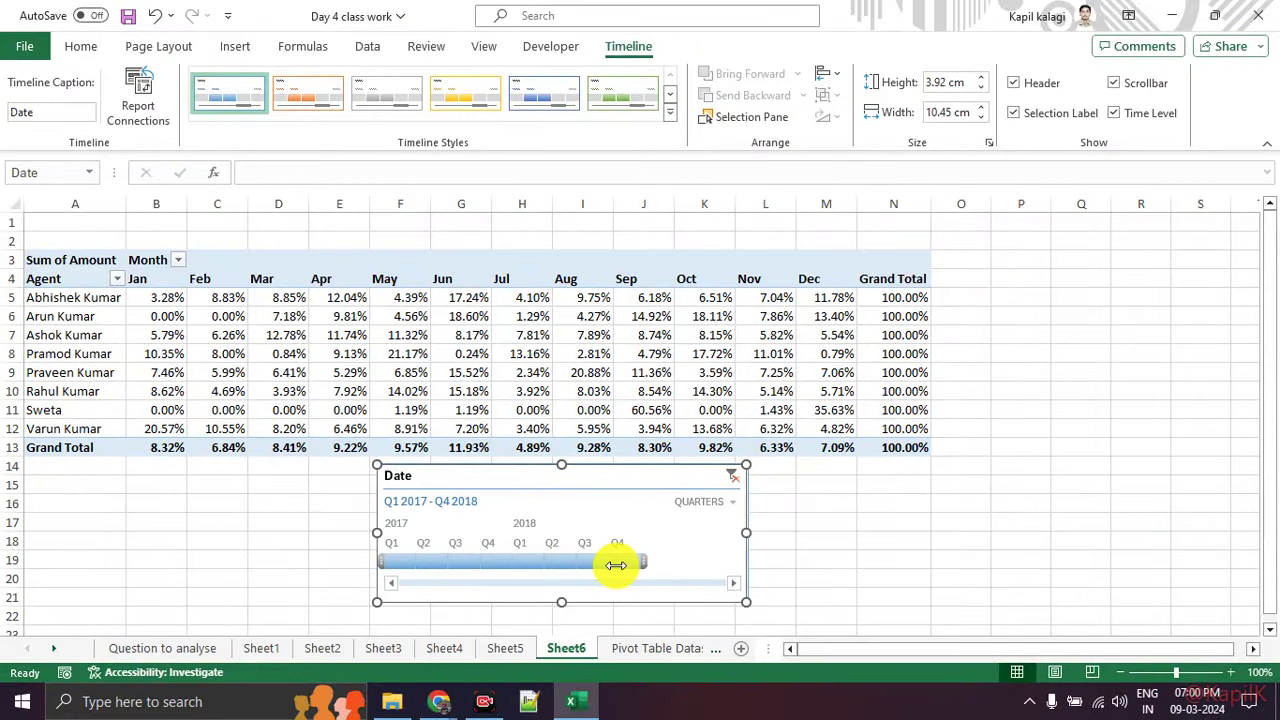
pyautogui.moveTo(620, 574)
pyautogui.mouseDown()
pyautogui.moveTo(505, 570)
pyautogui.moveTo(520, 568)
pyautogui.mouseUp()
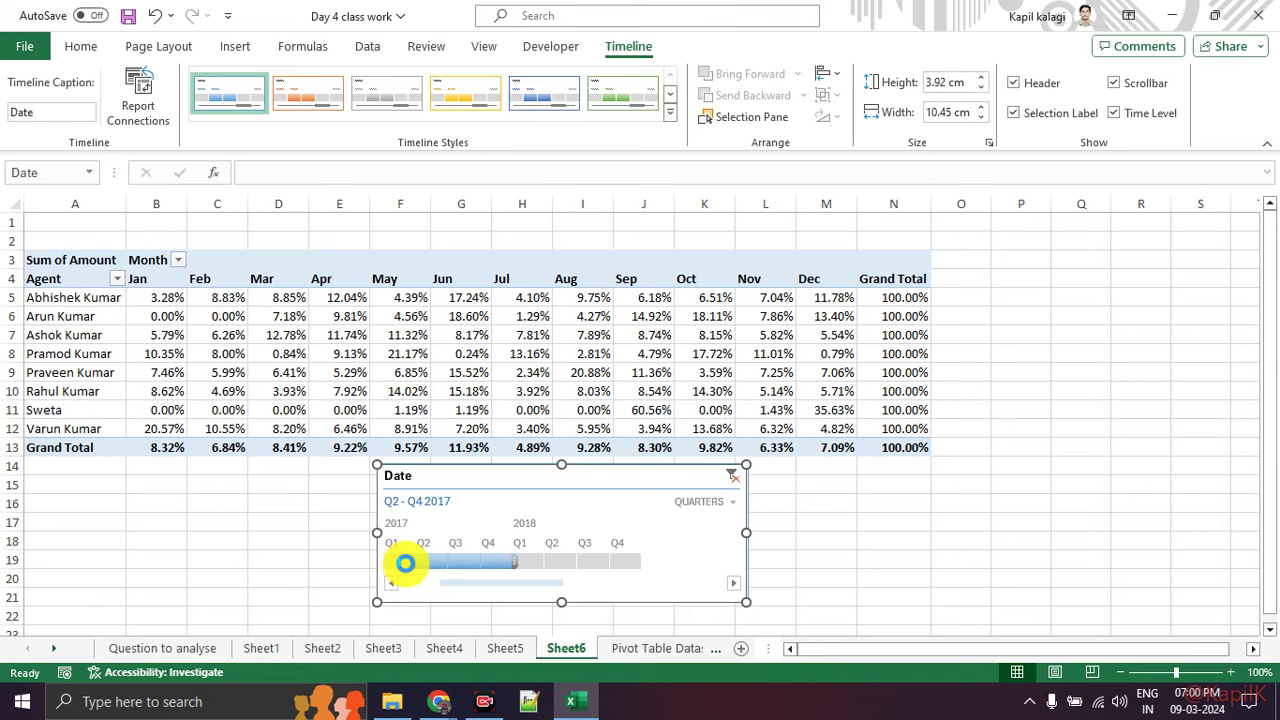
pyautogui.moveTo(405, 563); pyautogui.dragTo(406, 566)
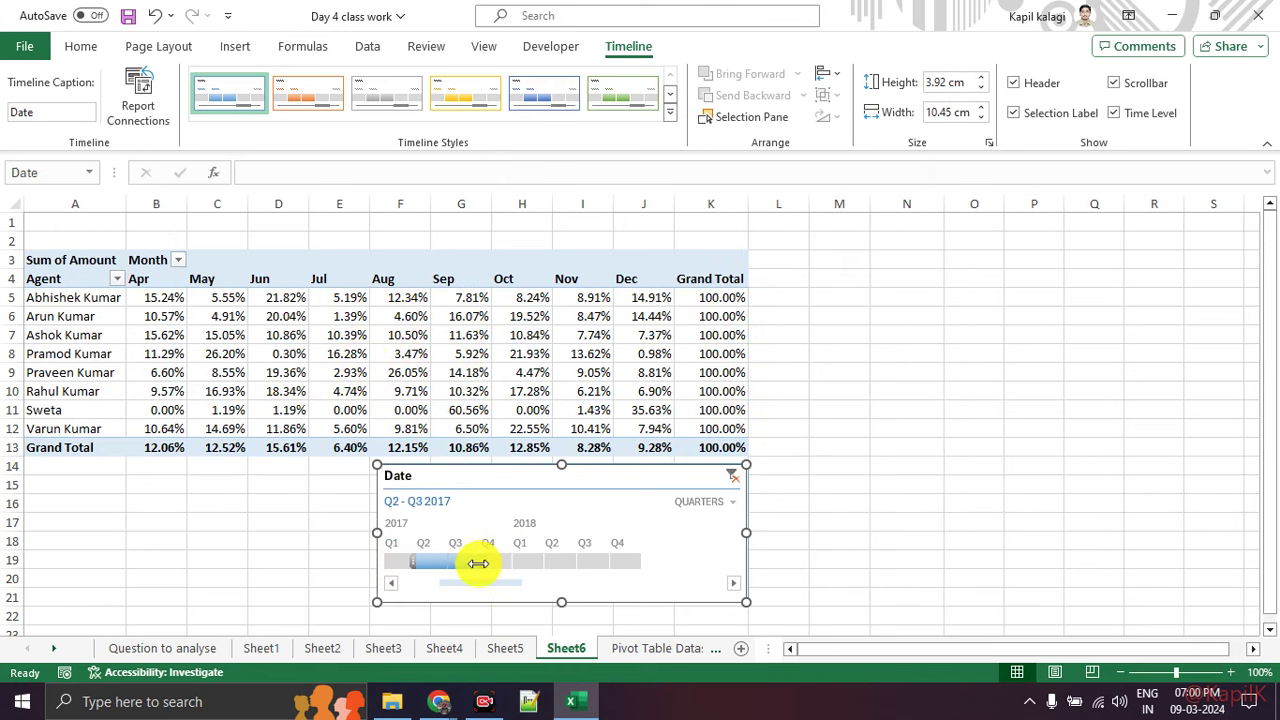
pyautogui.moveTo(503, 562); pyautogui.dragTo(480, 562)
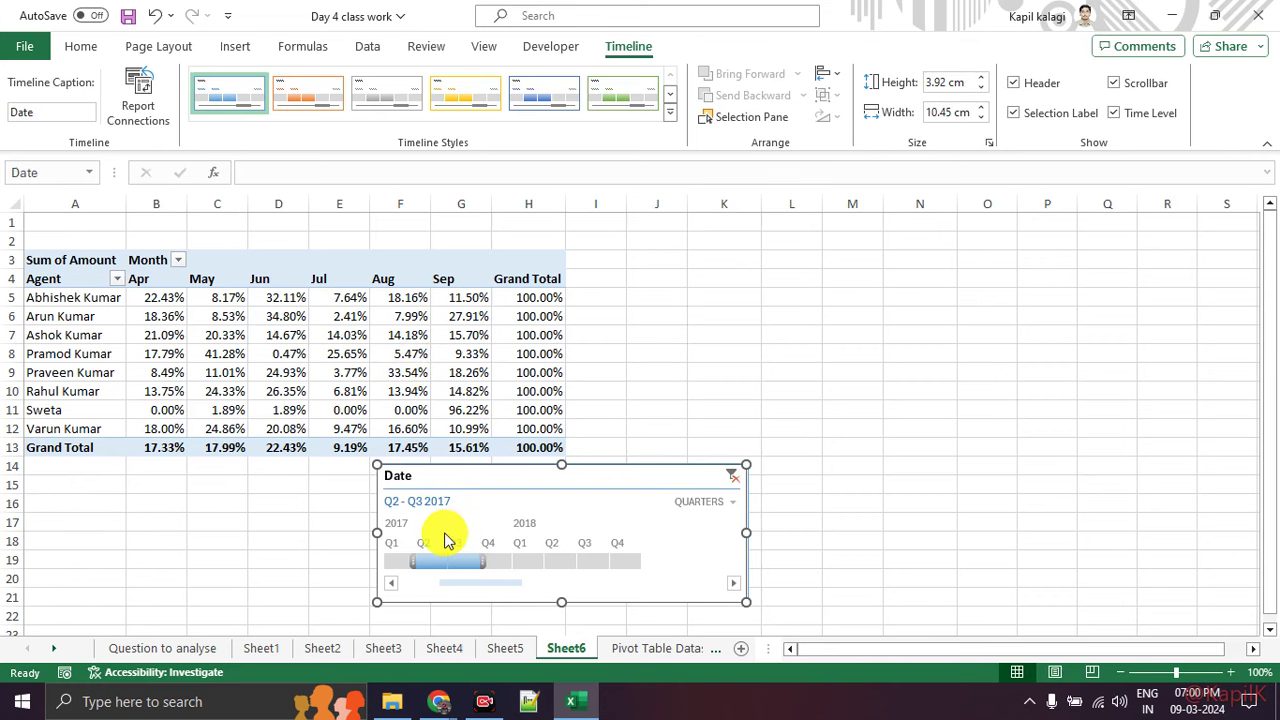
pyautogui.moveTo(414, 561); pyautogui.dragTo(386, 561)
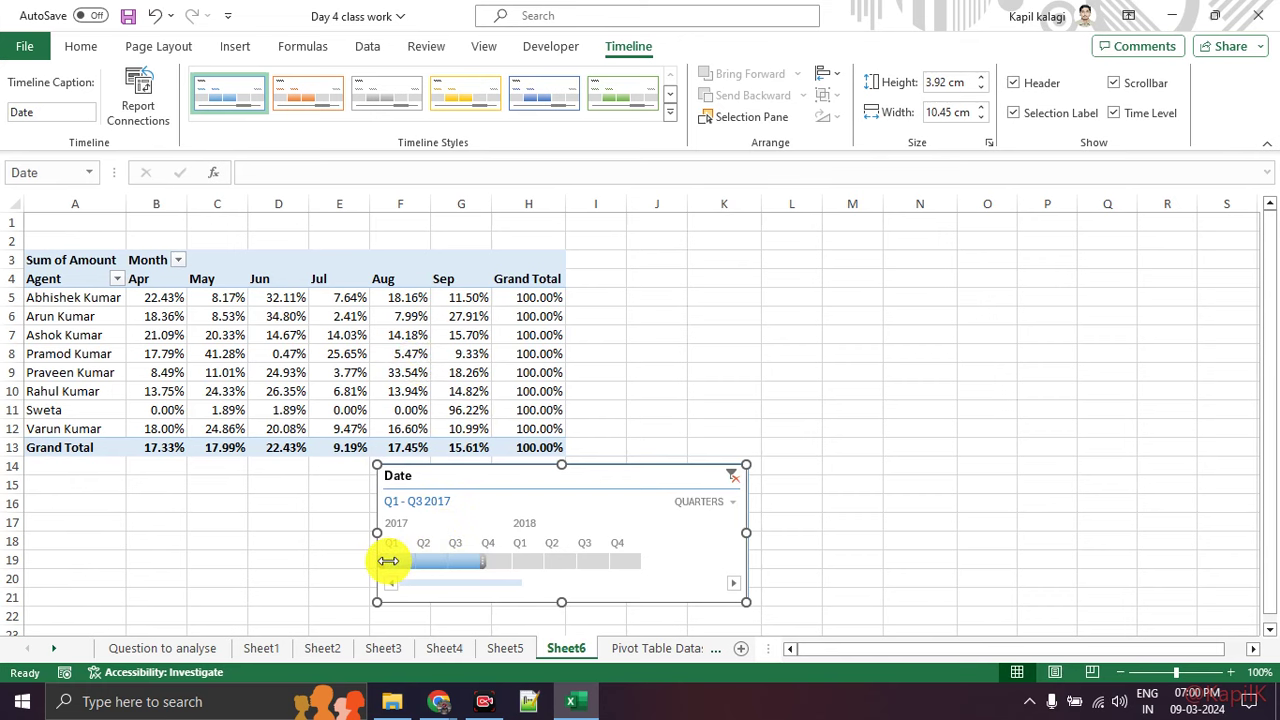
pyautogui.moveTo(483, 563); pyautogui.dragTo(458, 570)
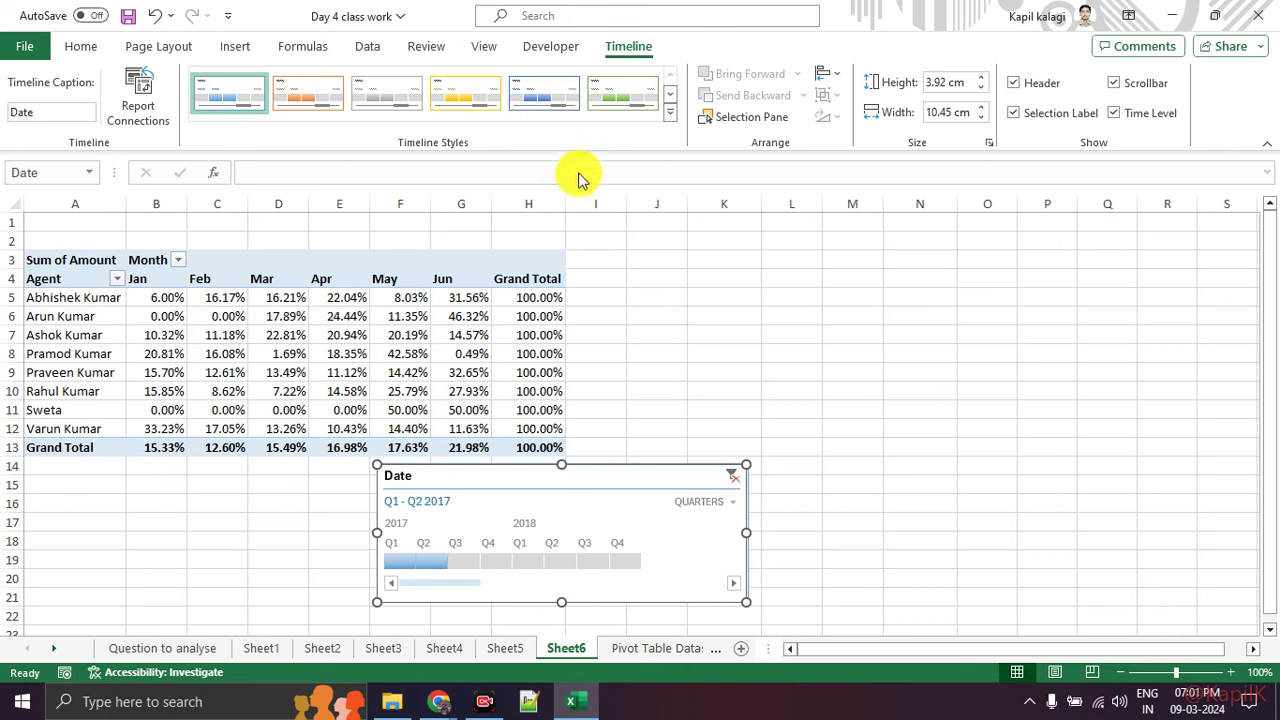
pyautogui.click(623, 97)
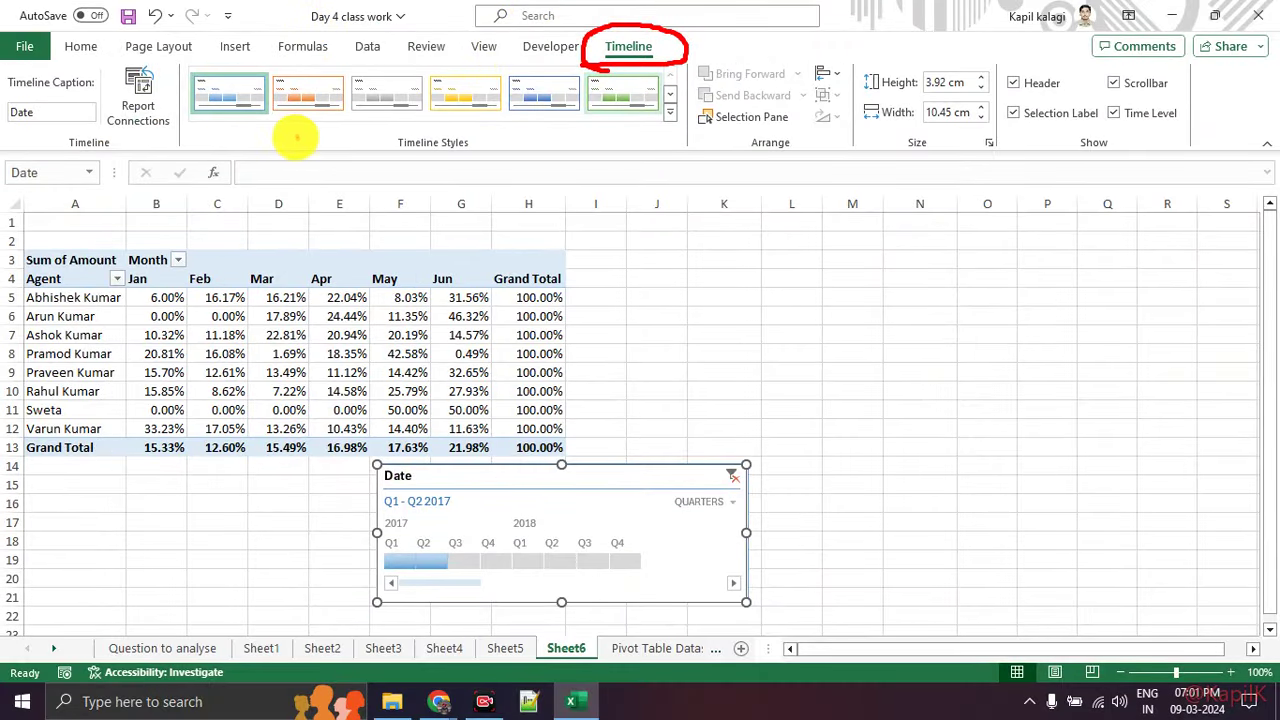
# Step: Browse the Timeline Styles gallery for a yellow style for the Date timeline
pyautogui.moveTo(260, 137); pyautogui.dragTo(652, 138)
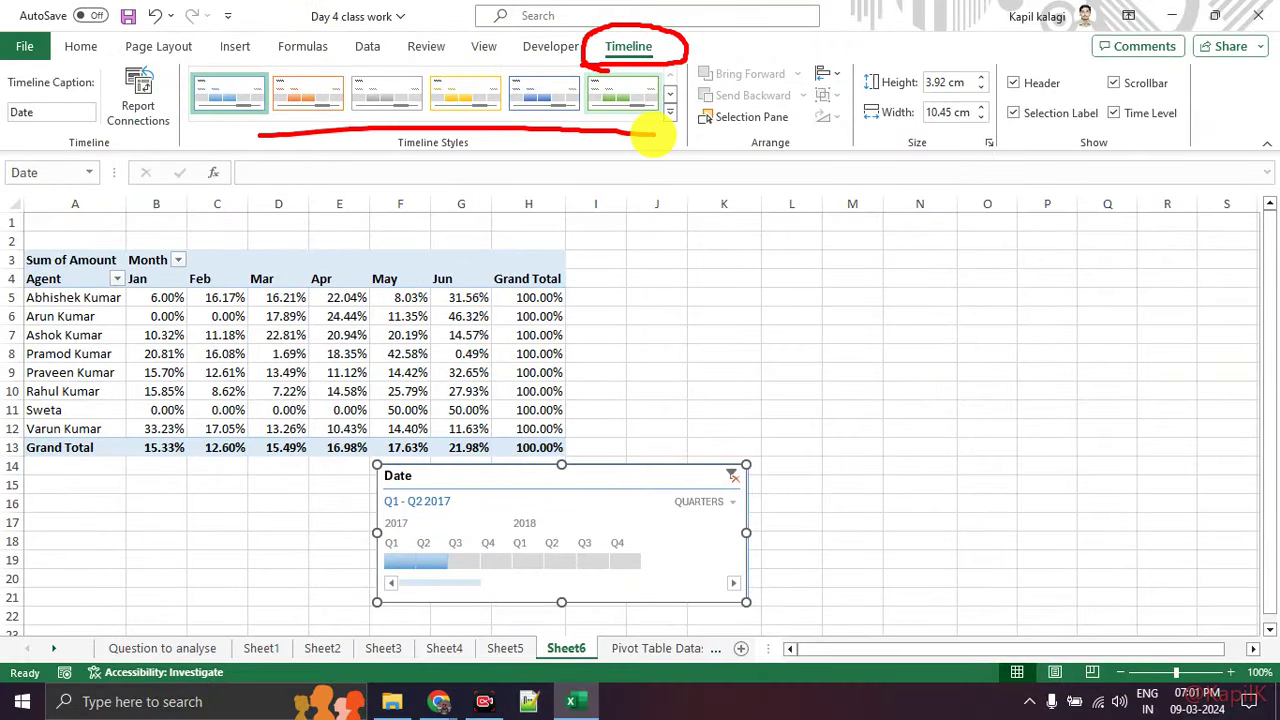
pyautogui.moveTo(752, 133)
pyautogui.mouseDown()
pyautogui.moveTo(1162, 145)
pyautogui.moveTo(1195, 125)
pyautogui.moveTo(1180, 65)
pyautogui.moveTo(1040, 62)
pyautogui.moveTo(1024, 130)
pyautogui.moveTo(1050, 140)
pyautogui.mouseUp()
pyautogui.click(1055, 203)
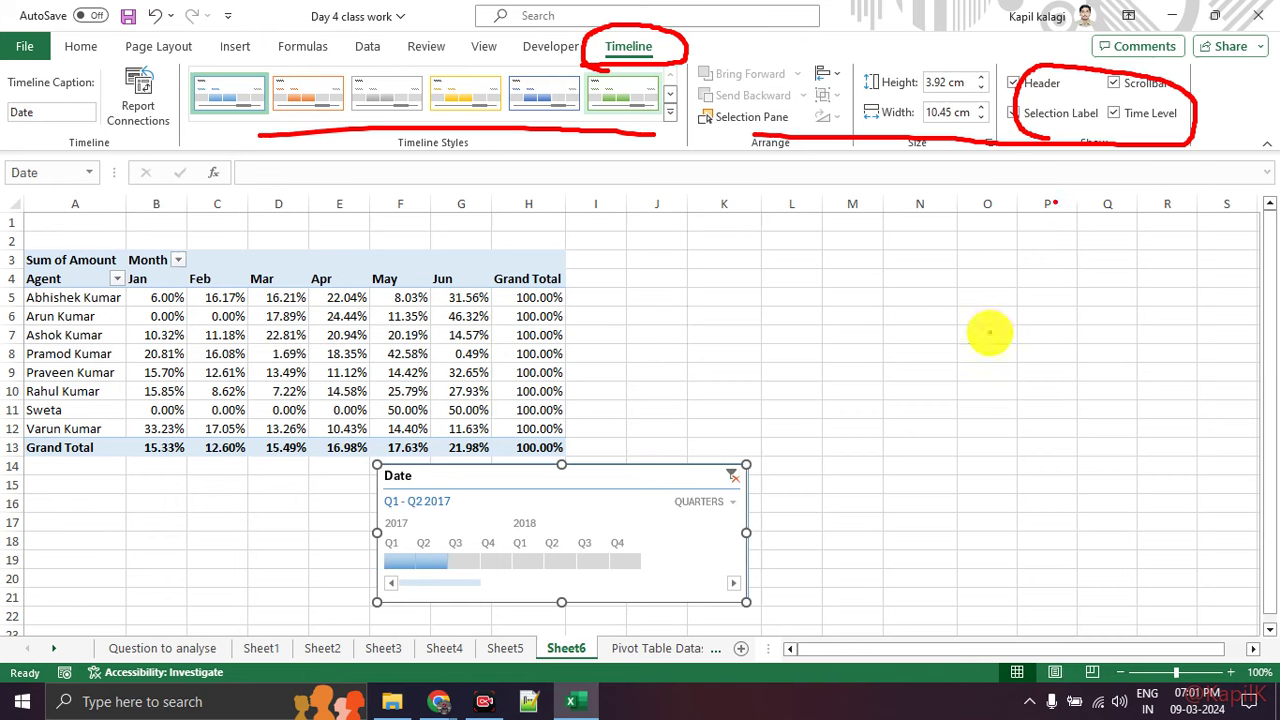
pyautogui.press('Escape')
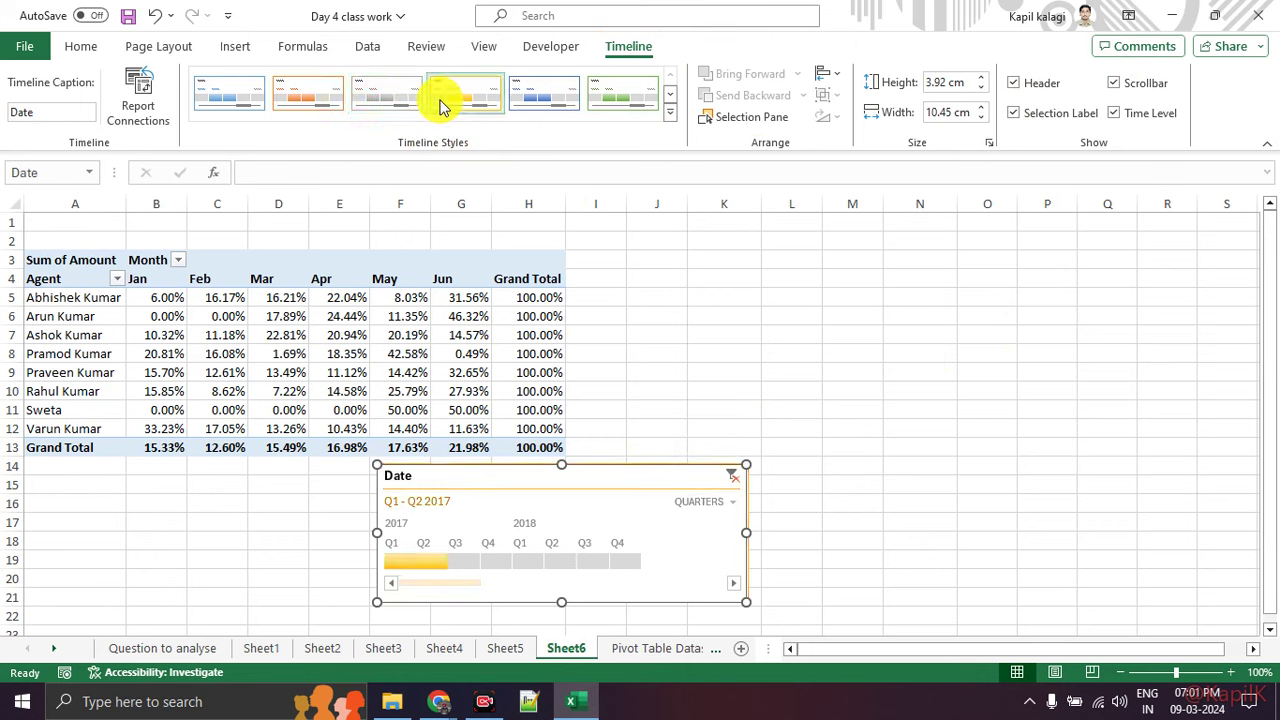
pyautogui.press('XF86AudioLowerVolume')
pyautogui.press('XF86AudioLowerVolume')
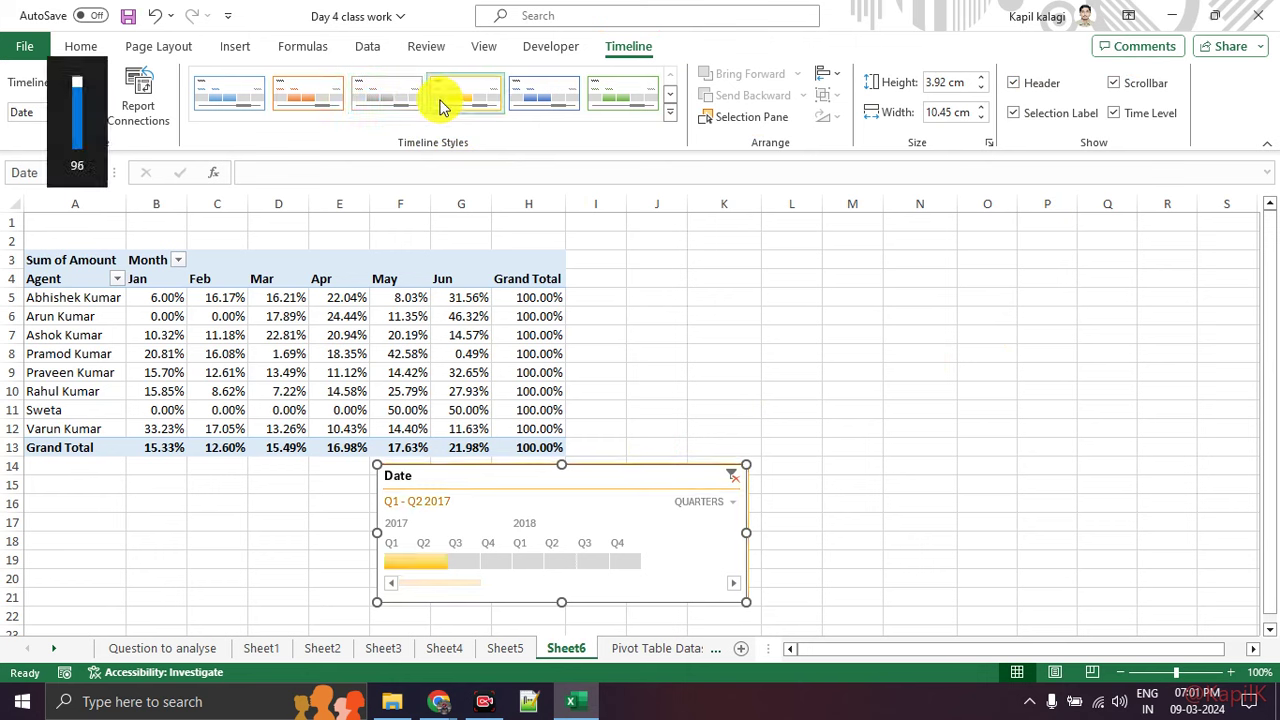
pyautogui.press('XF86MonBrightnessDown')
pyautogui.press('XF86MonBrightnessUp')
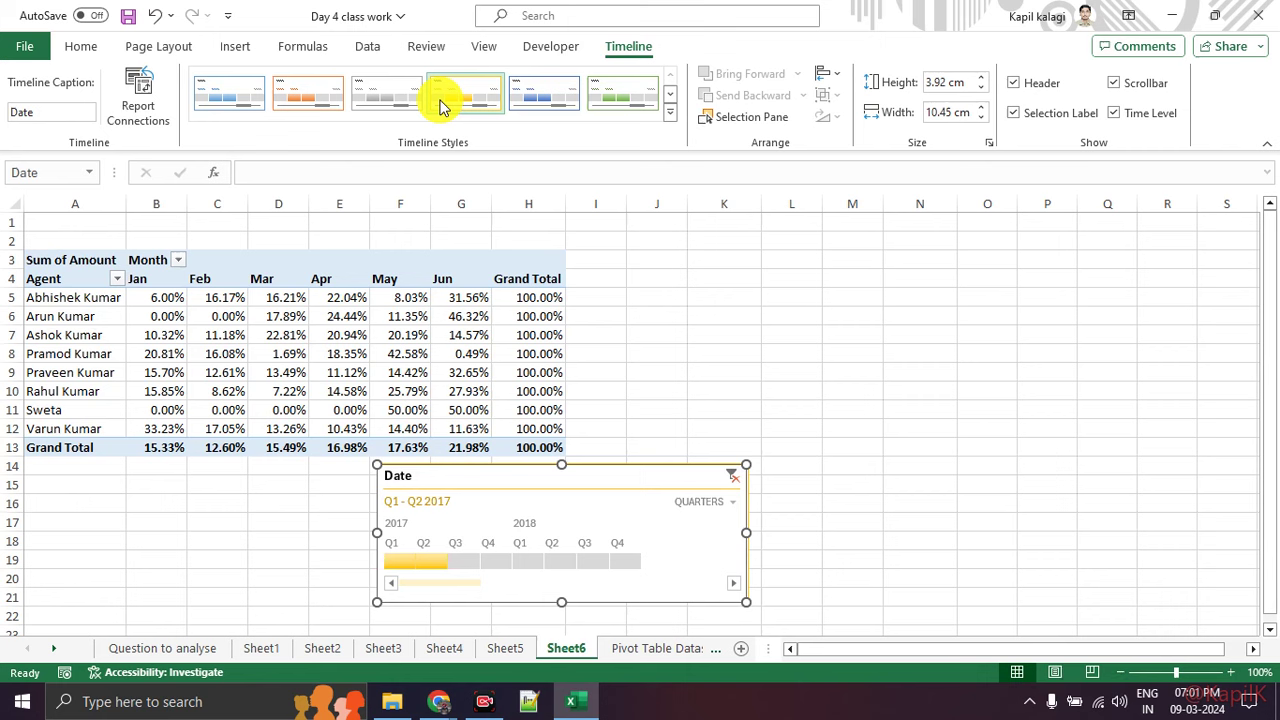
# Step: Apply the yellow style to the Date timeline and move it beside the pivot table
pyautogui.click(441, 104)
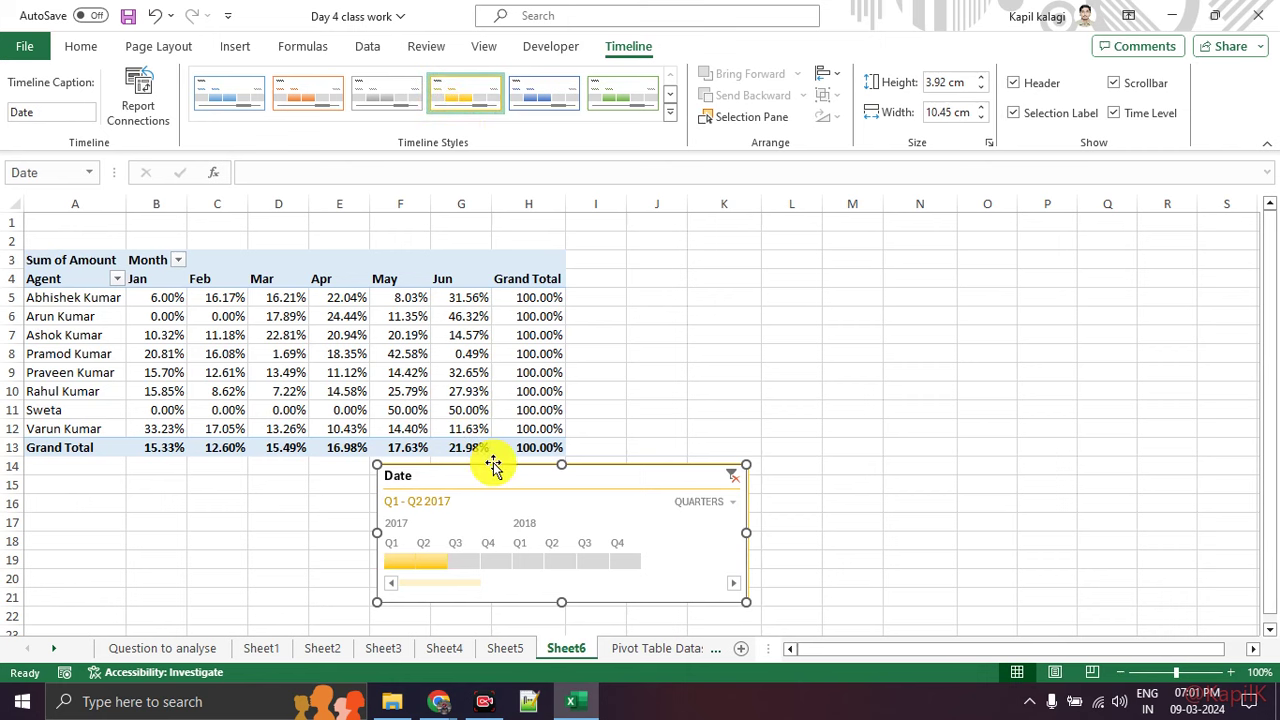
pyautogui.moveTo(493, 464); pyautogui.dragTo(711, 244)
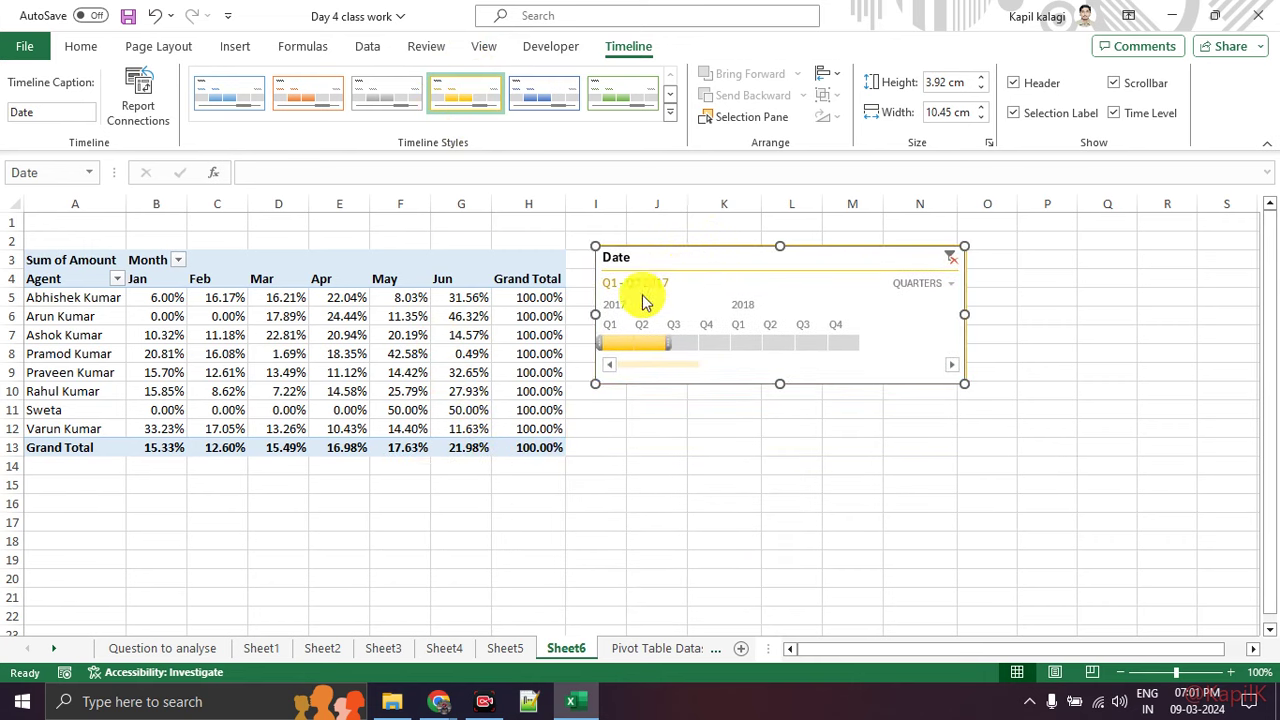
pyautogui.click(340, 265)
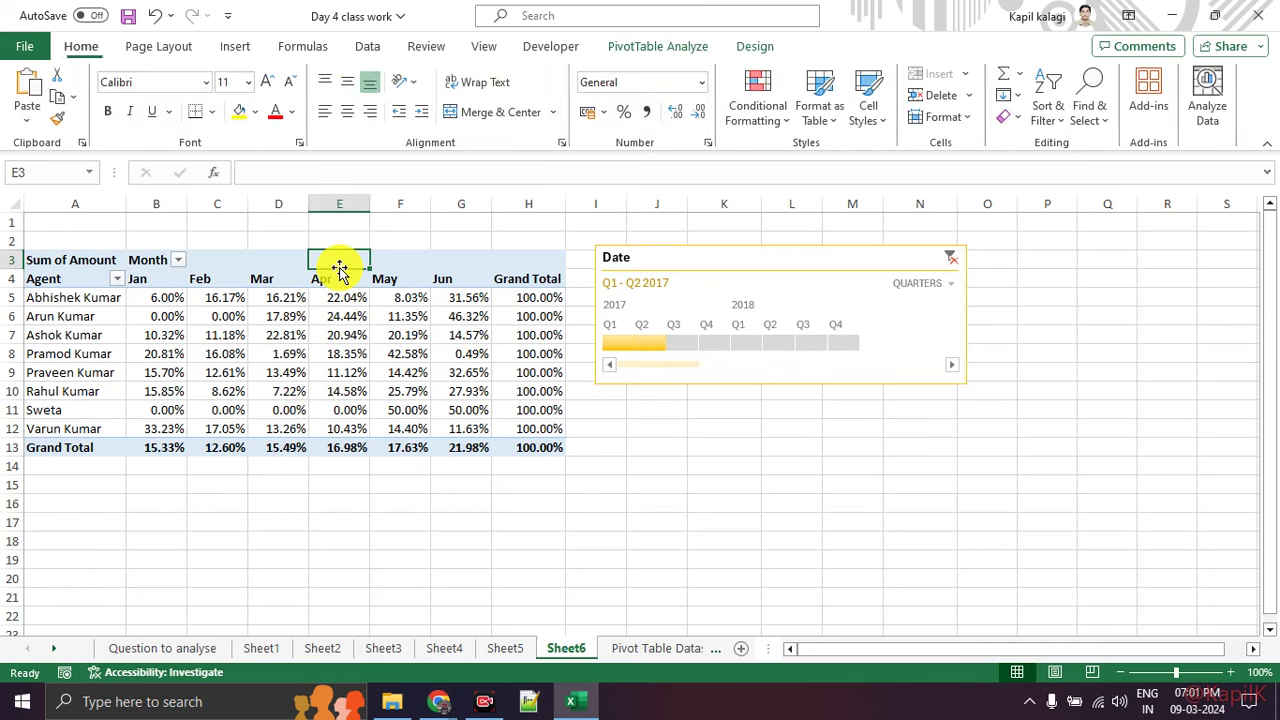
# Step: Set the pivot table's Grand Totals to On for Rows and Columns
pyautogui.click(643, 48)
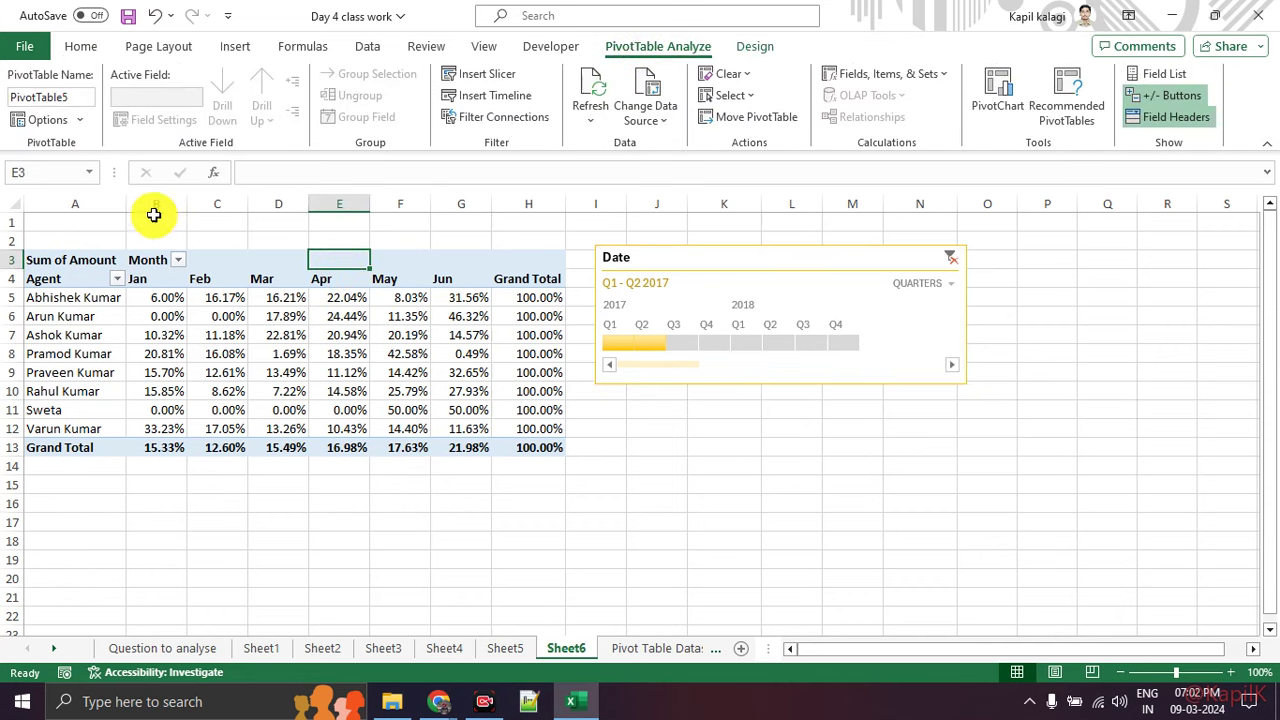
pyautogui.click(757, 47)
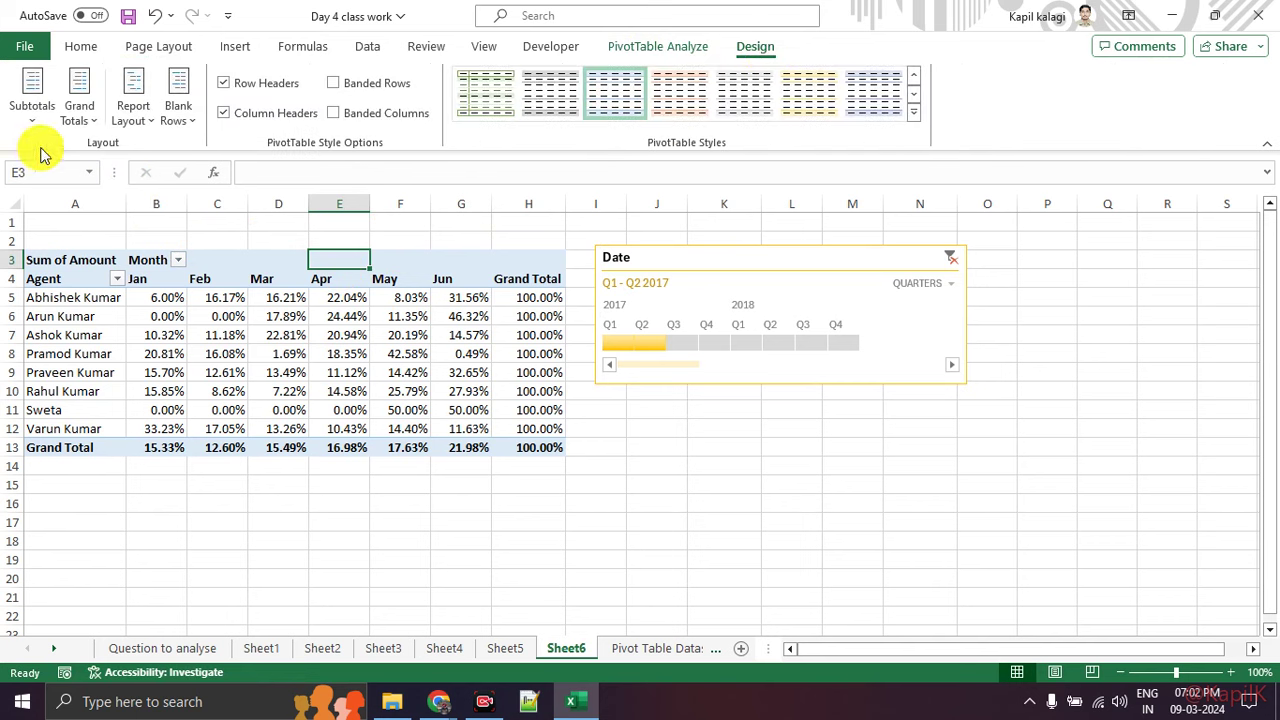
pyautogui.click(75, 118)
pyautogui.click(96, 196)
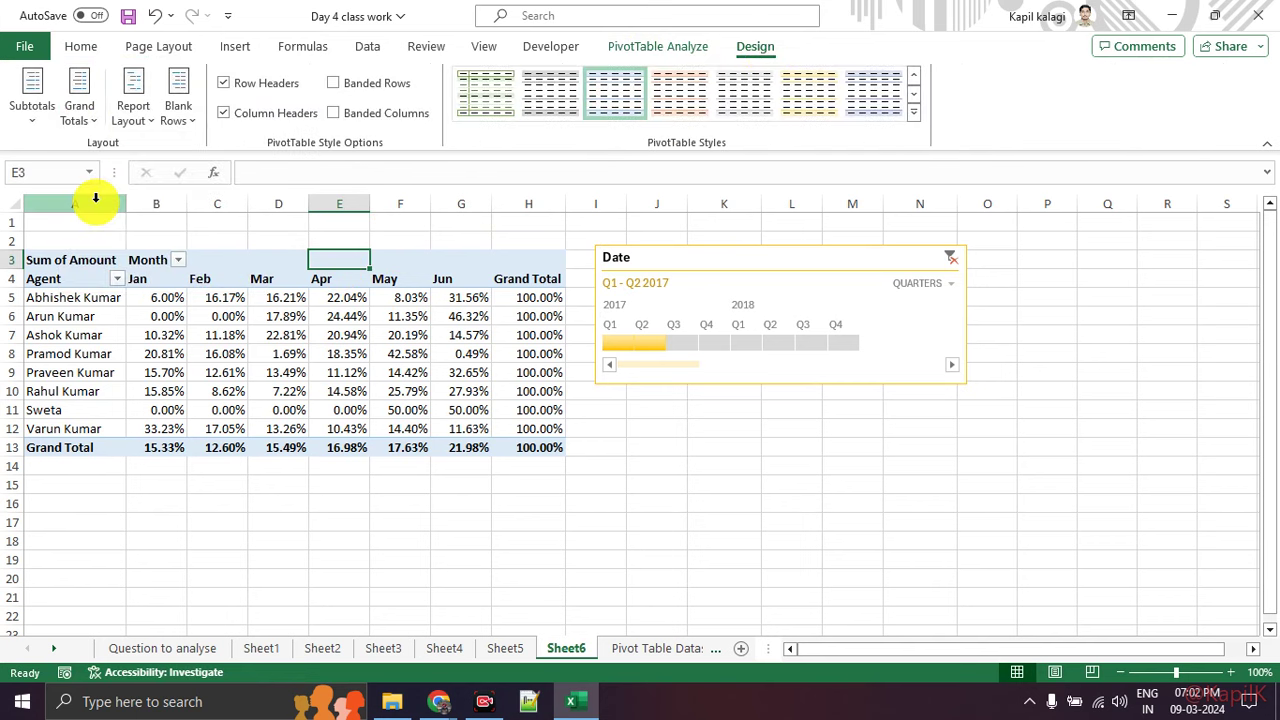
pyautogui.click(82, 118)
pyautogui.click(107, 191)
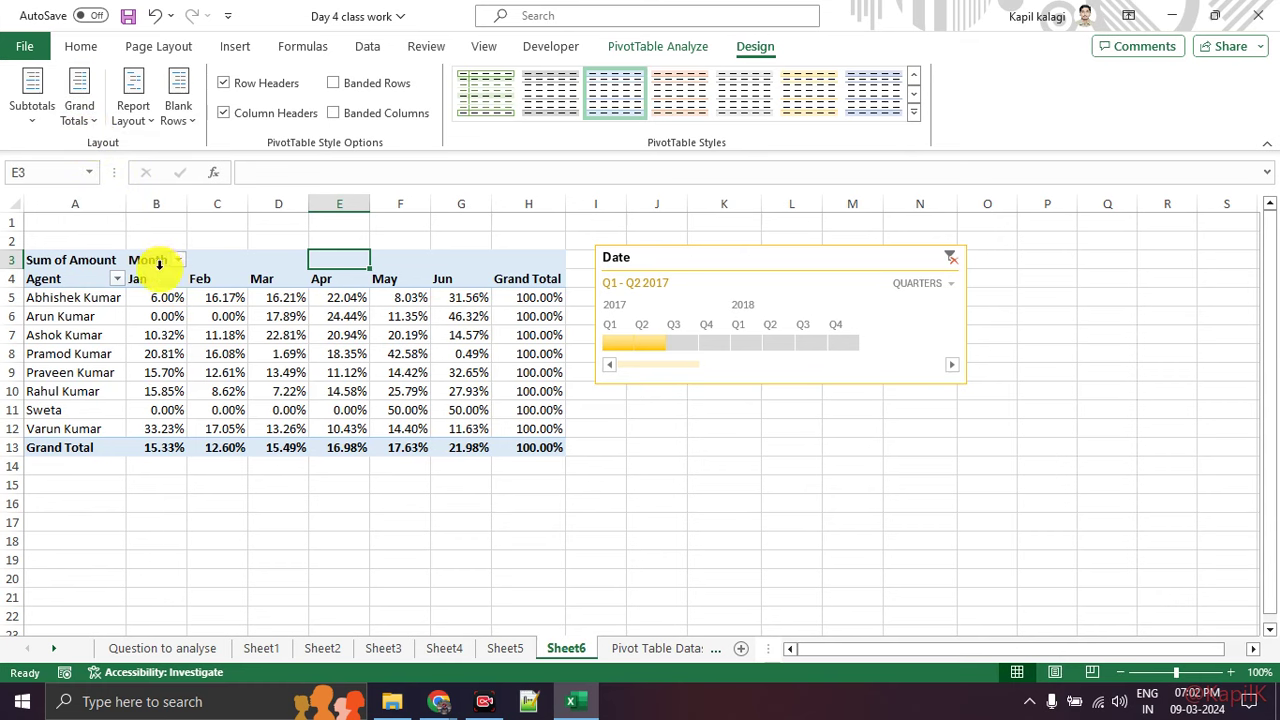
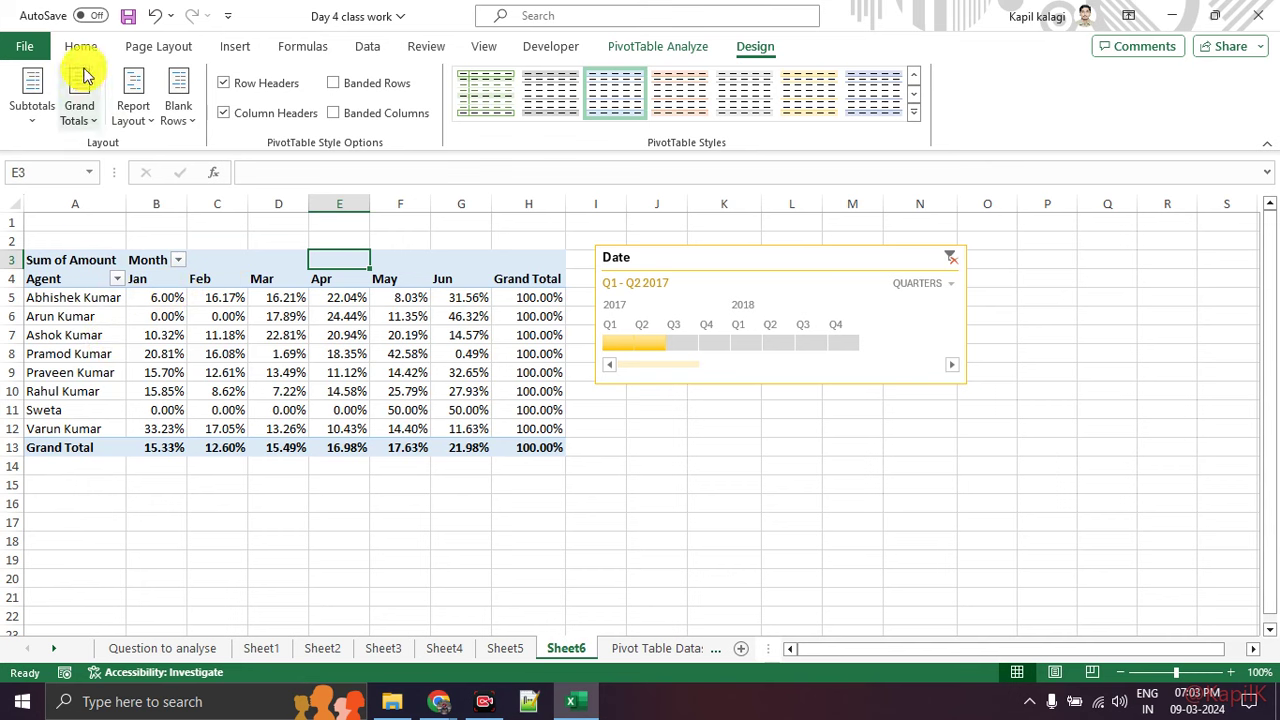
# Step: Glance at the pivot's Subtotals options unchanged, then show the PivotTable Fields list
pyautogui.click(33, 95)
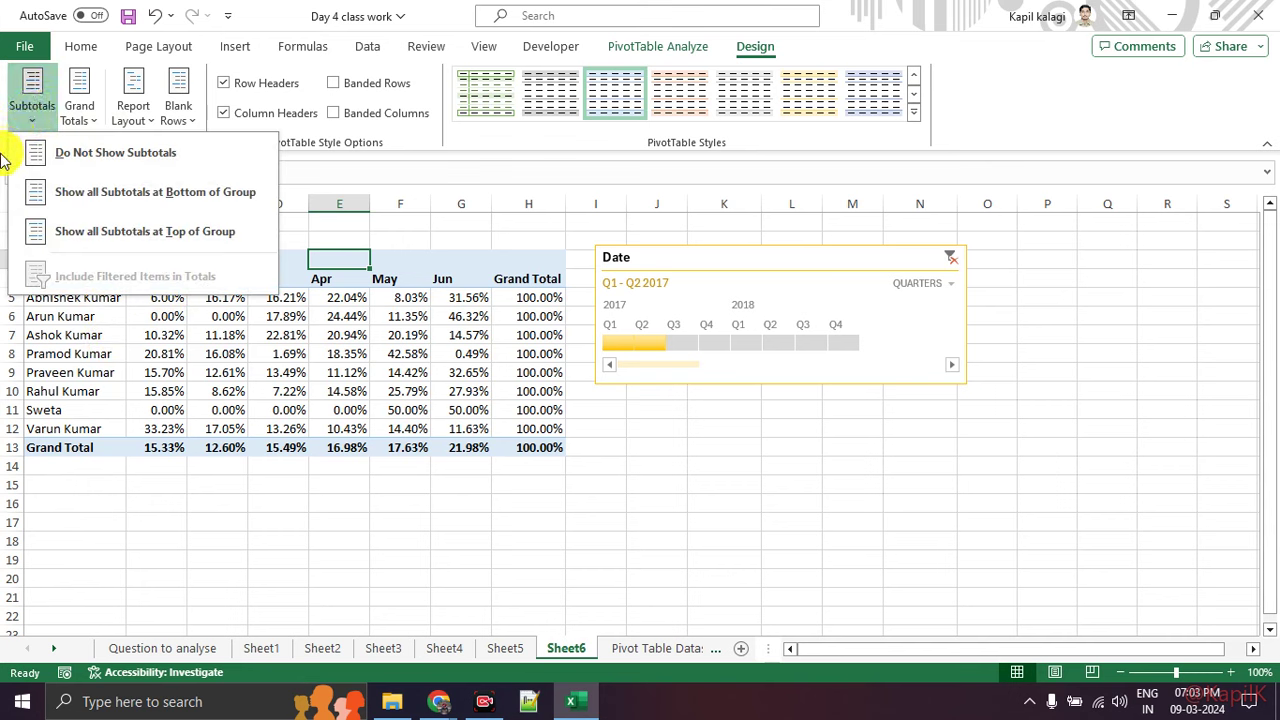
pyautogui.click(107, 232)
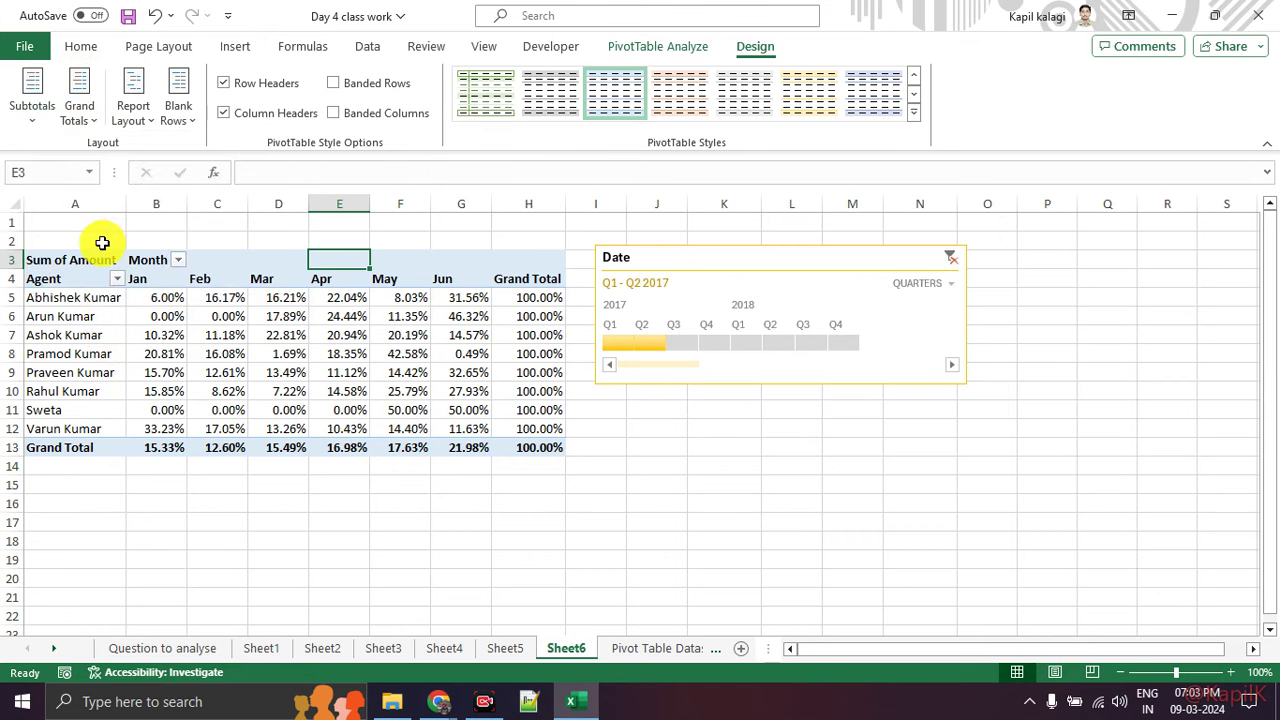
pyautogui.click(157, 300)
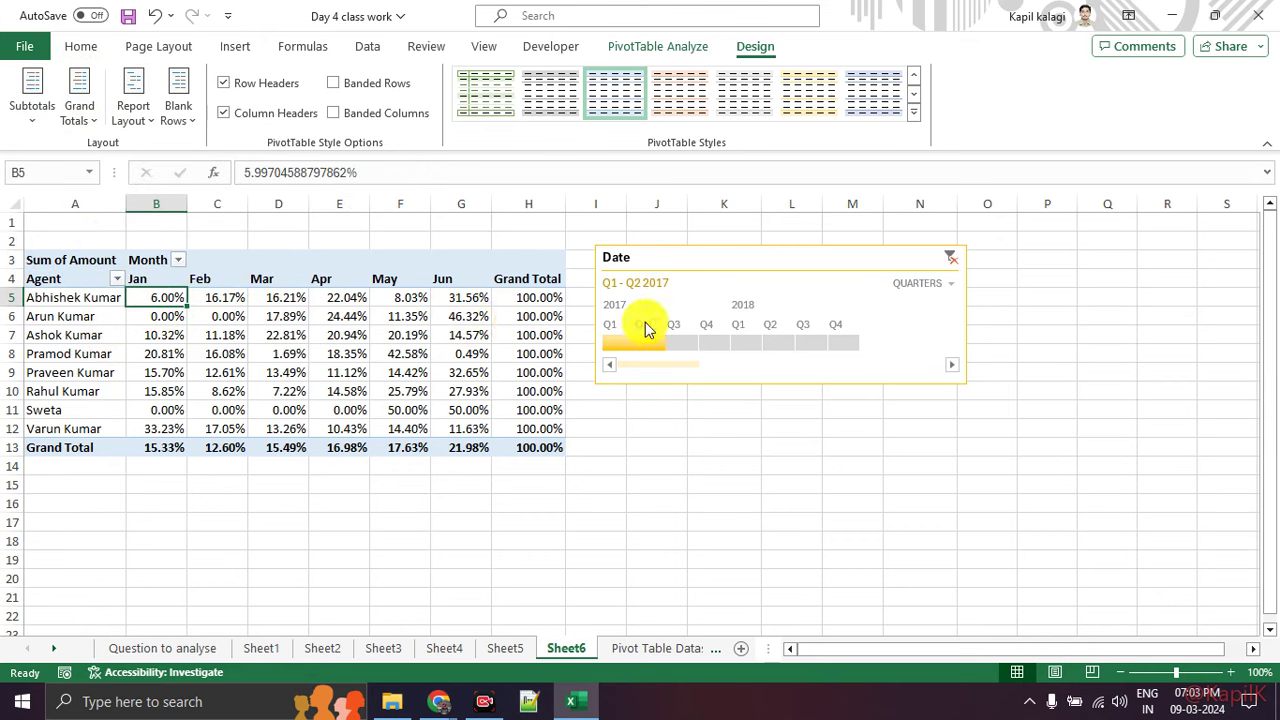
pyautogui.click(490, 262)
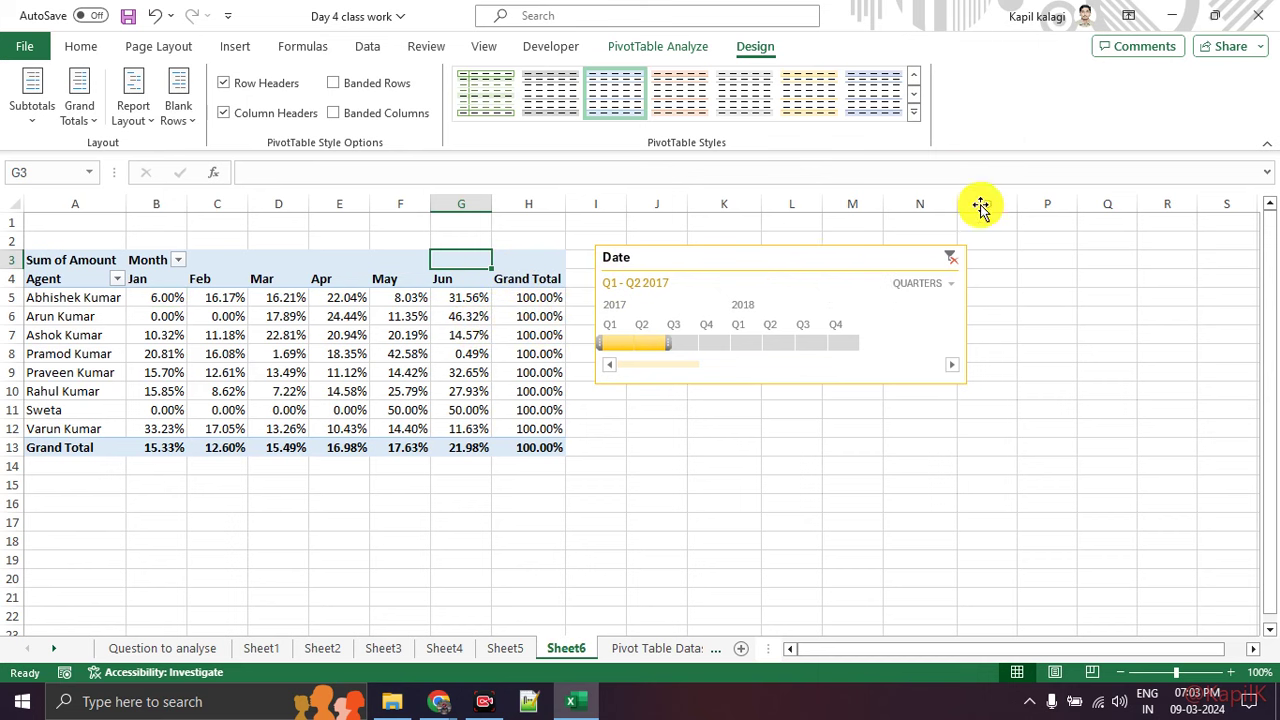
pyautogui.click(657, 47)
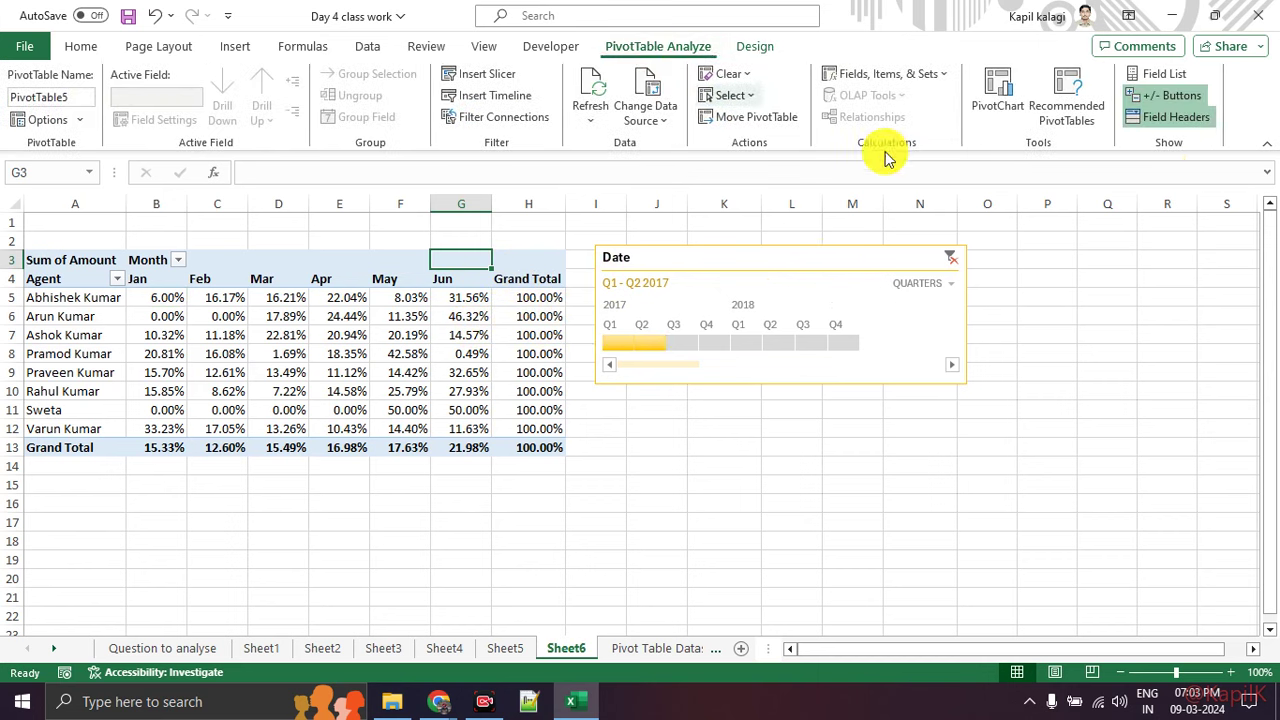
pyautogui.click(1164, 74)
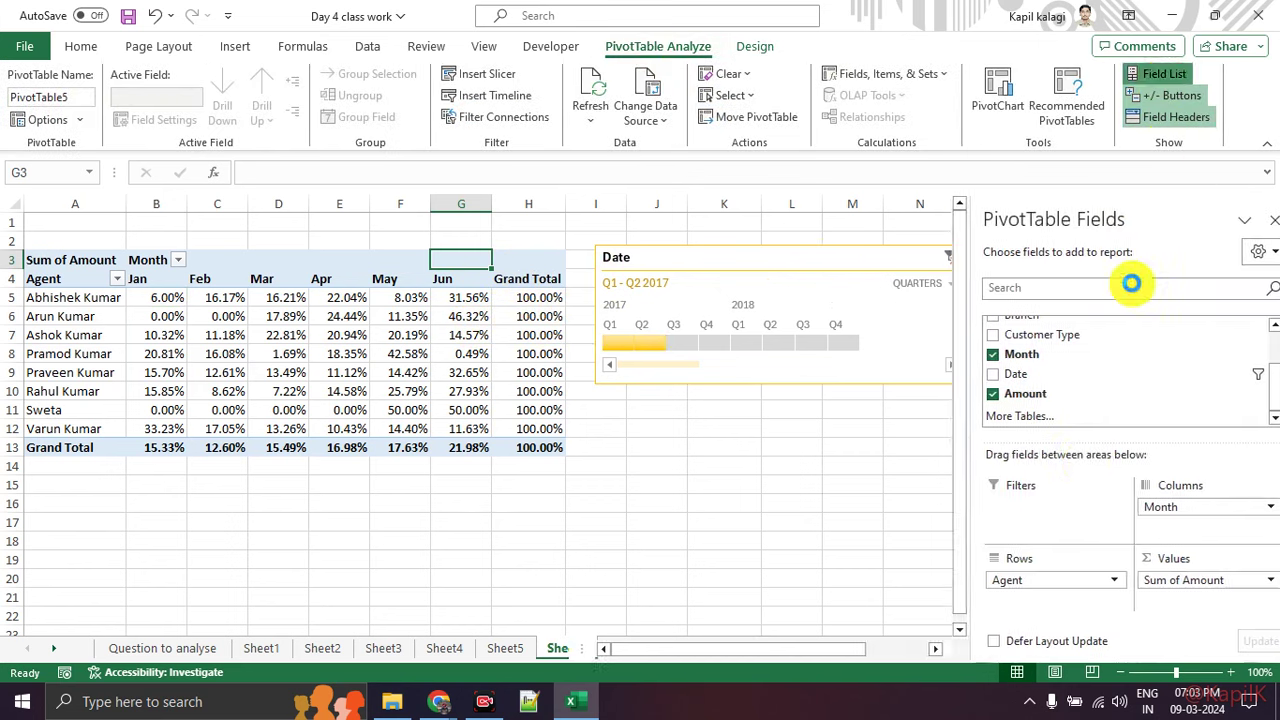
# Step: Review Sum of Amount's value settings, confirming % of Row Total, without changing anything
pyautogui.click(1253, 582)
pyautogui.click(1238, 559)
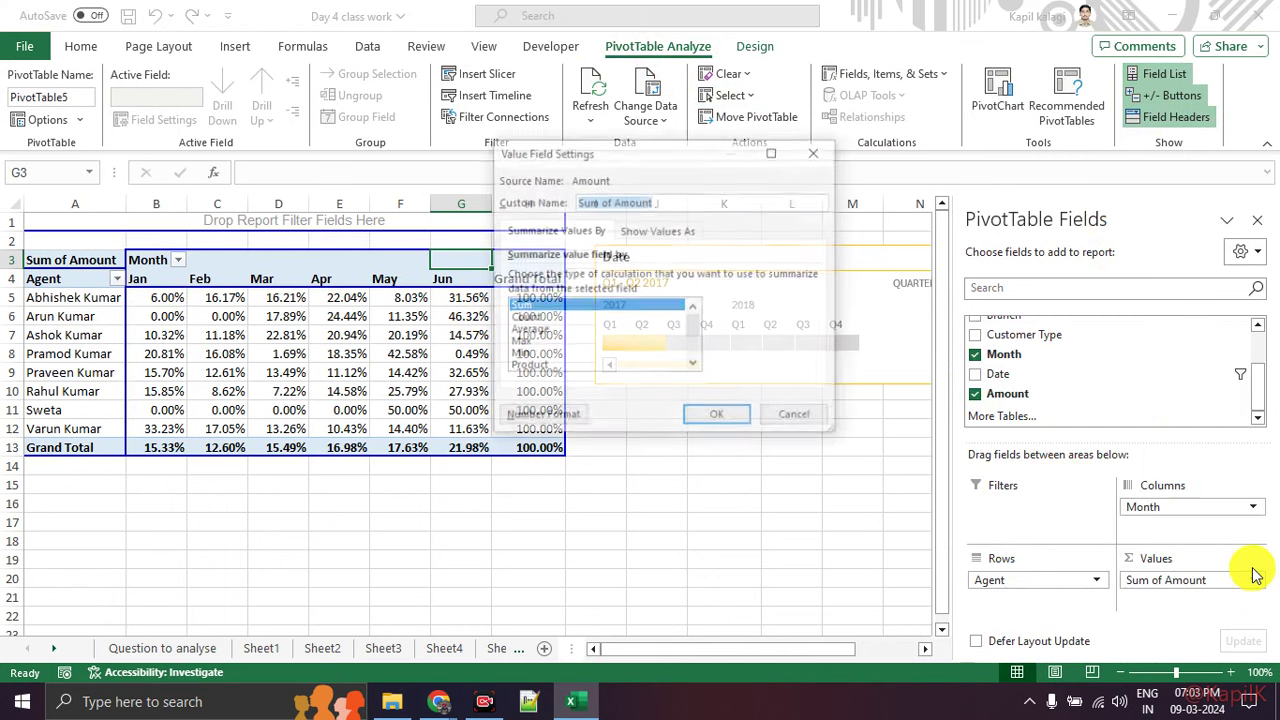
pyautogui.scroll(-2, 592, 345)
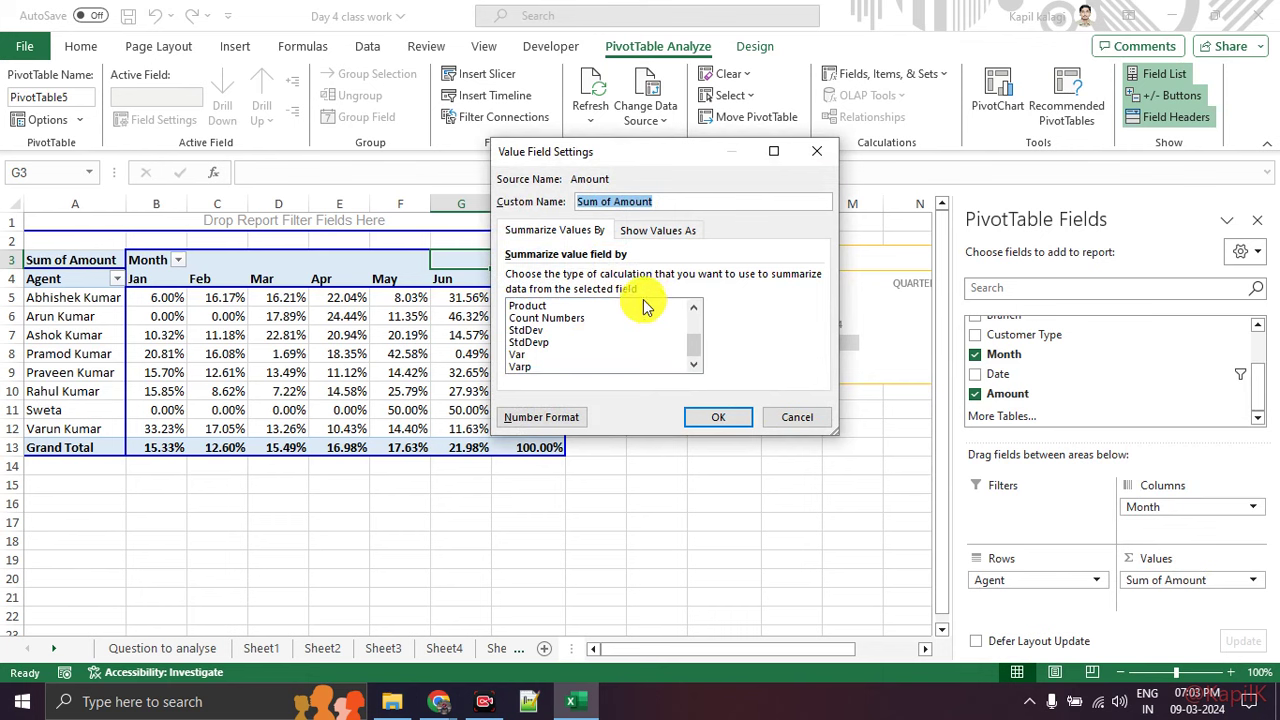
pyautogui.click(651, 232)
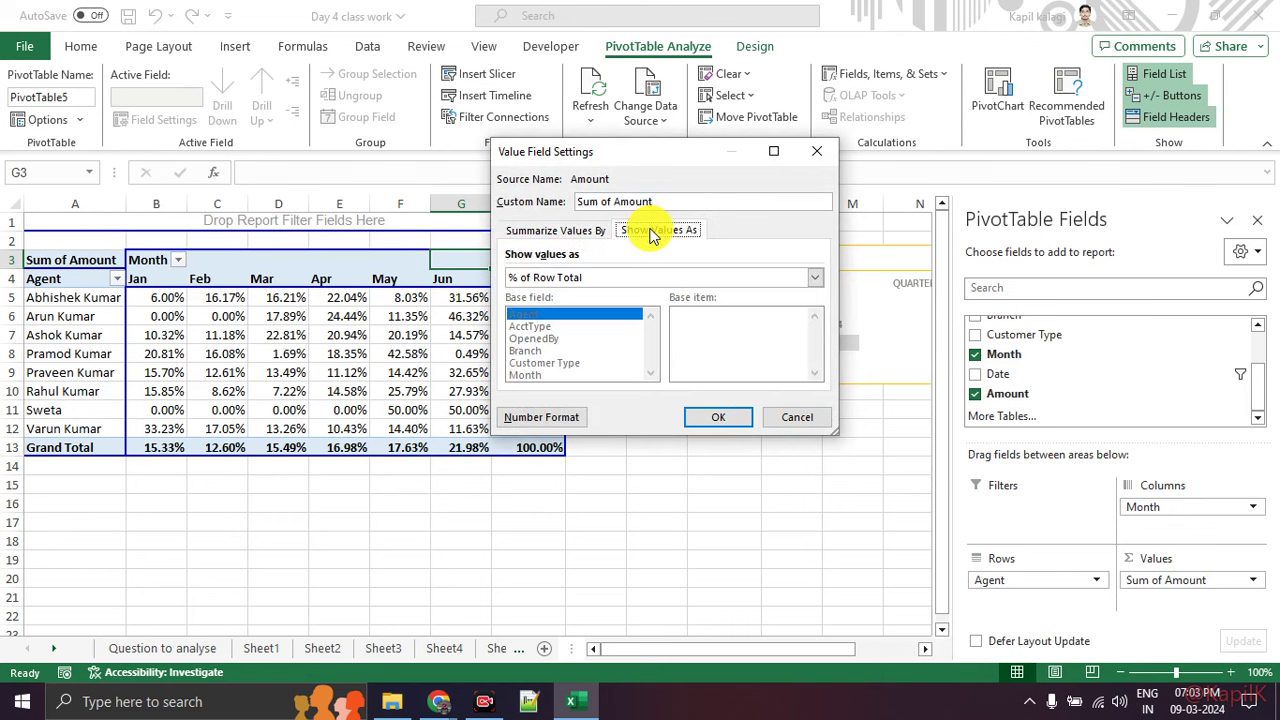
pyautogui.click(816, 151)
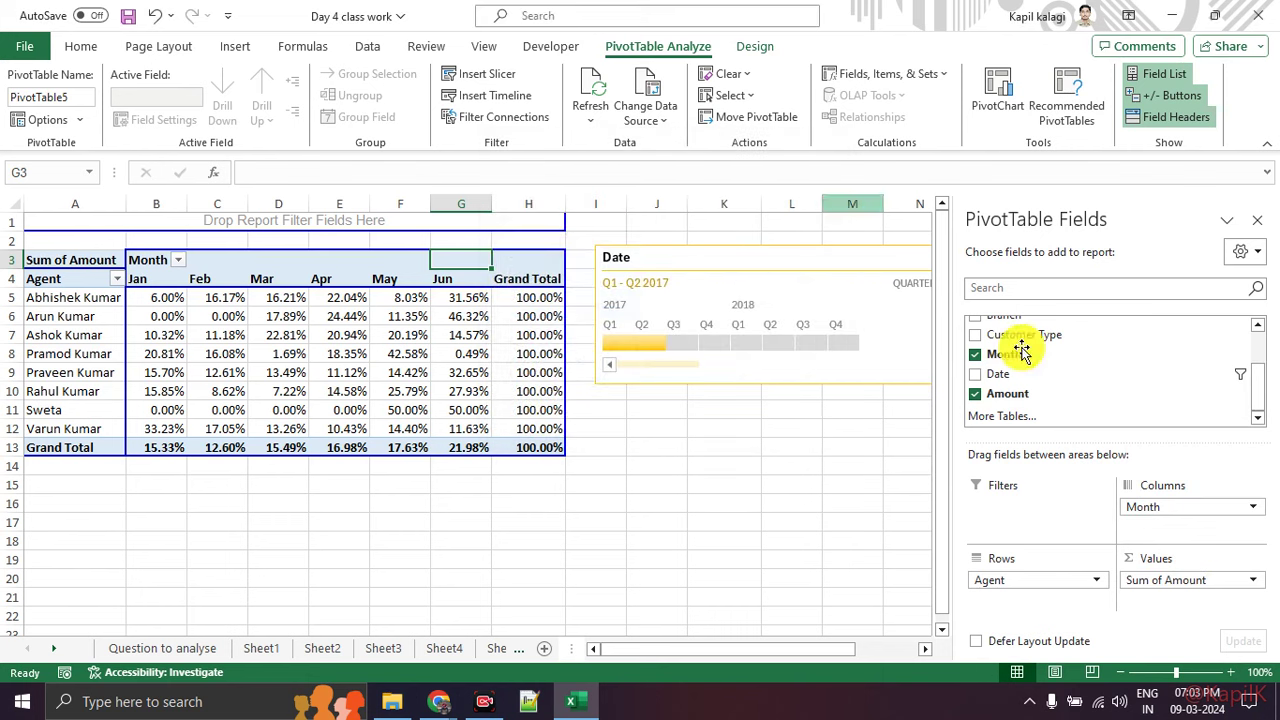
# Step: Set the Month field's subtotals to Custom using the Sum function
pyautogui.click(1256, 510)
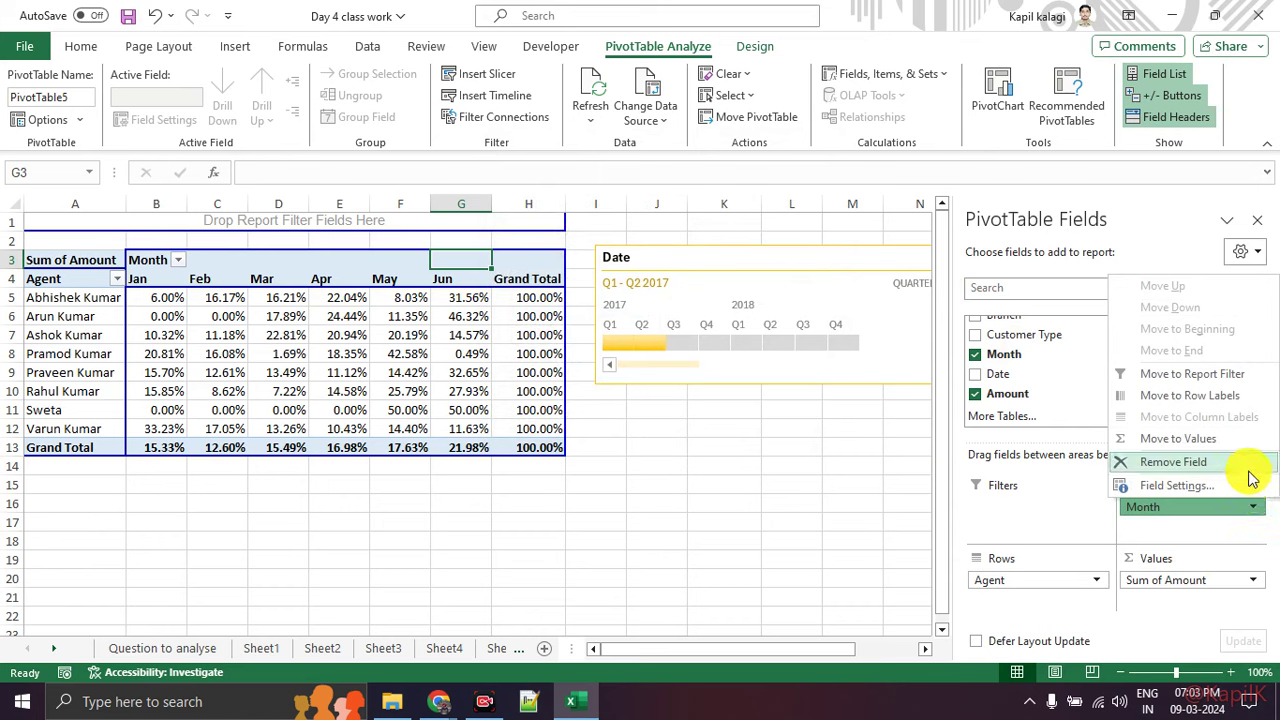
pyautogui.click(1250, 486)
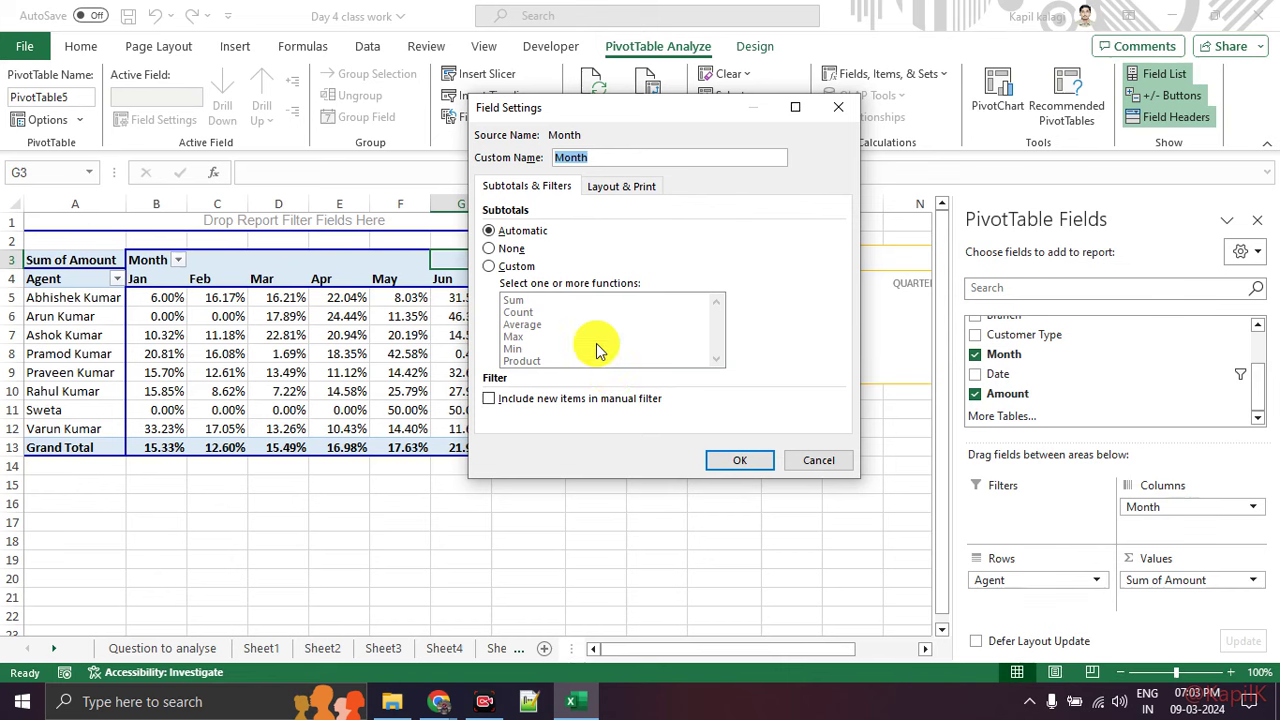
pyautogui.moveTo(606, 110); pyautogui.dragTo(606, 181)
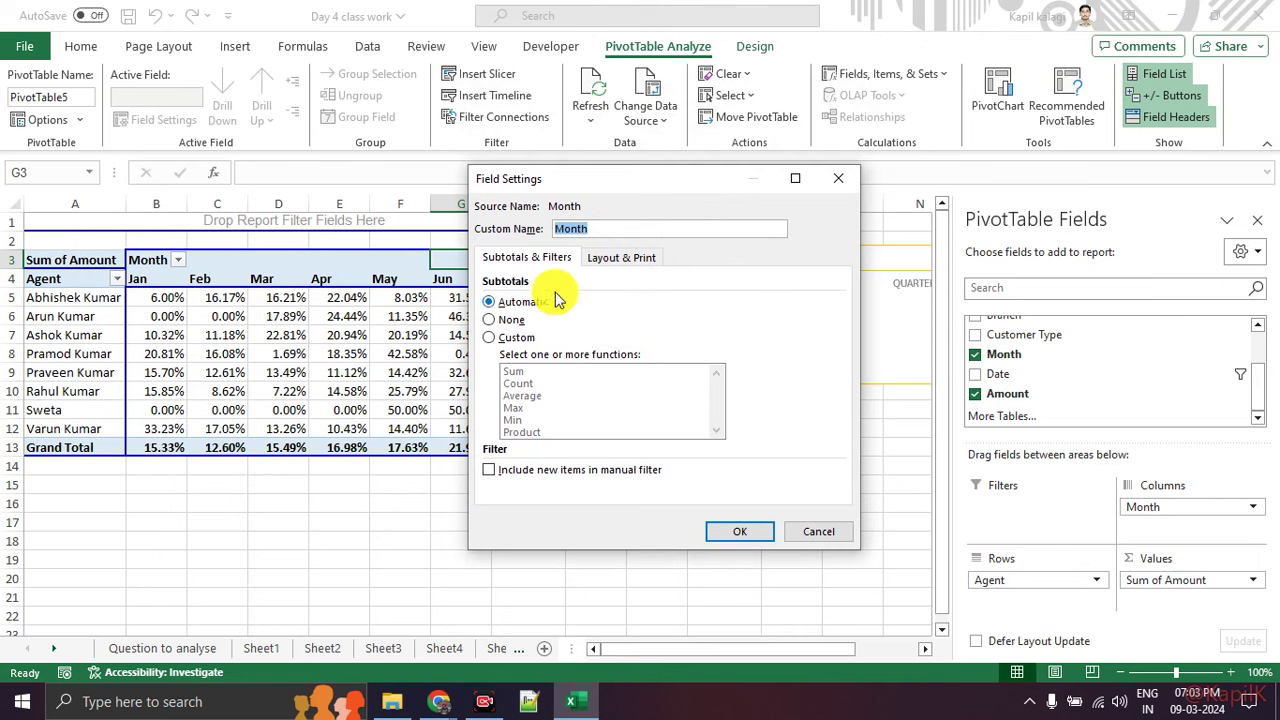
pyautogui.click(489, 337)
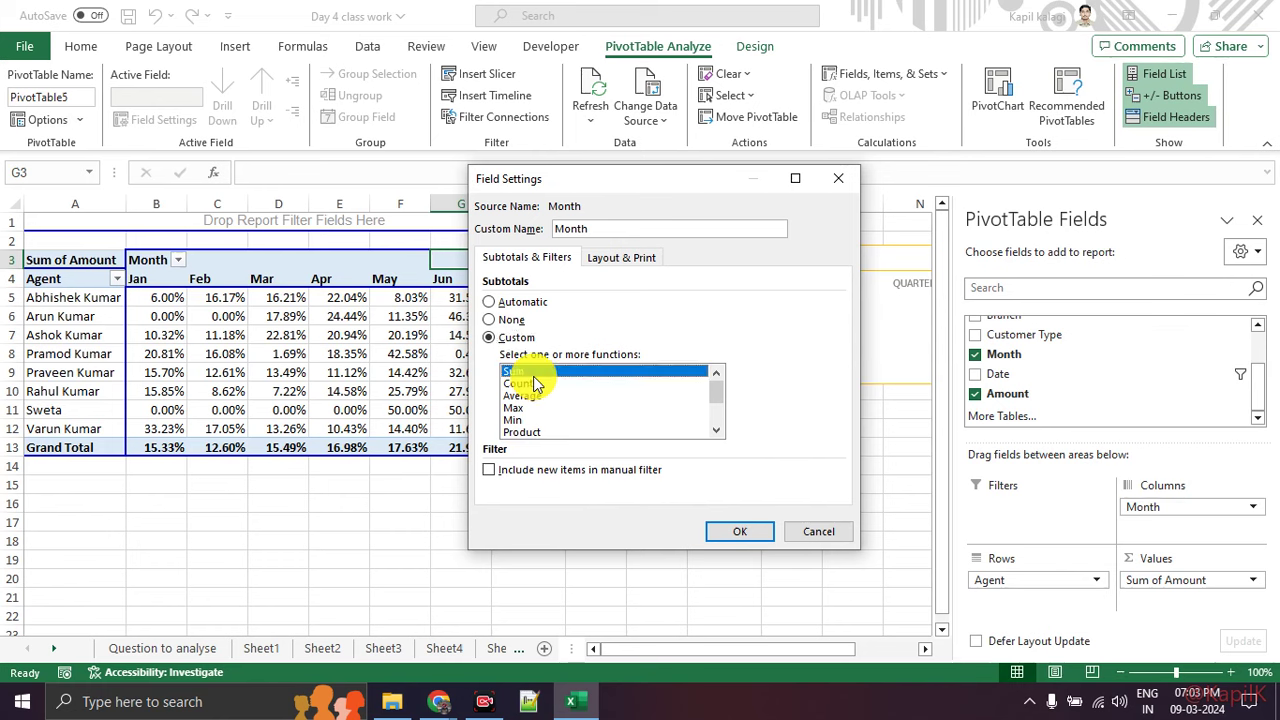
pyautogui.scroll(-2, 640, 420)
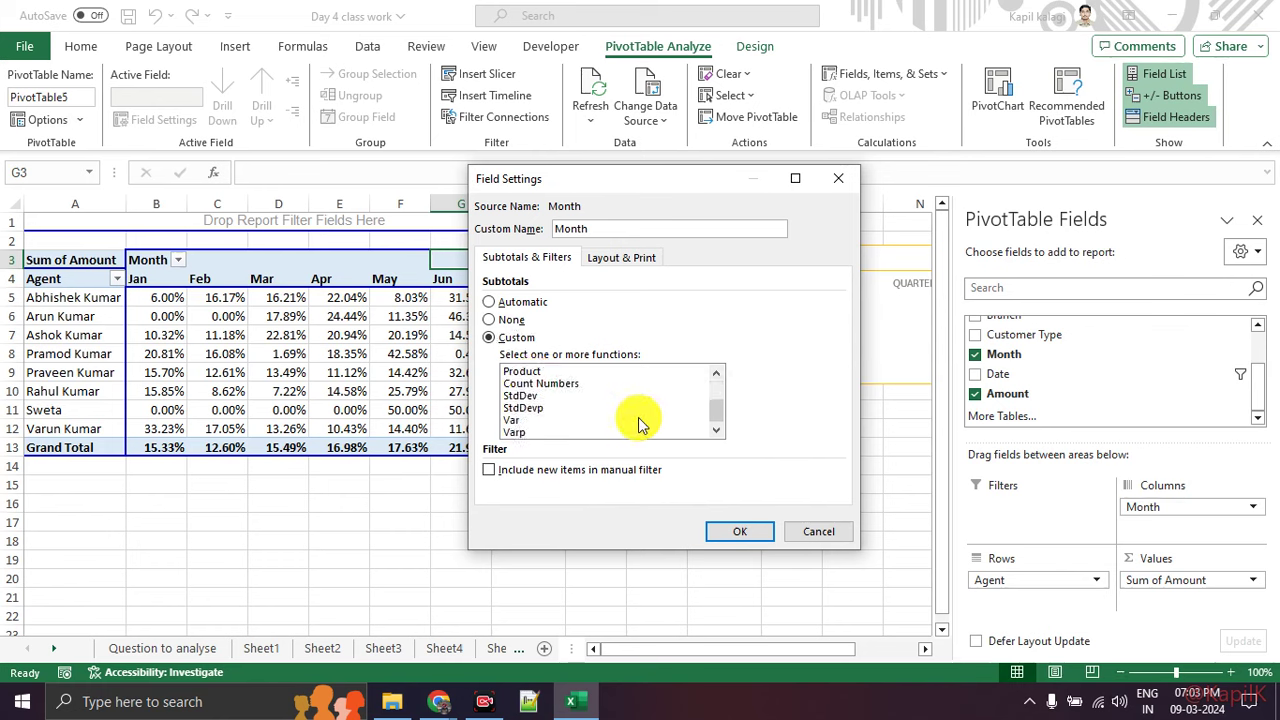
pyautogui.scroll(2, 640, 424)
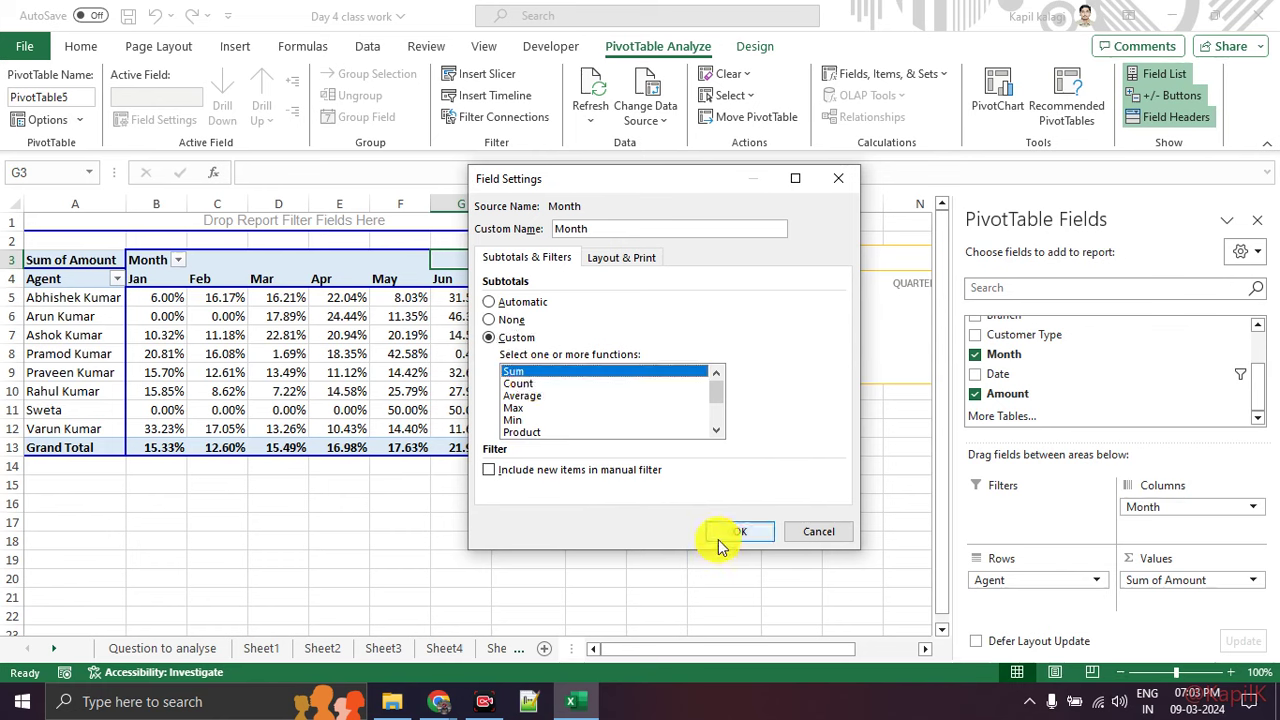
pyautogui.click(720, 535)
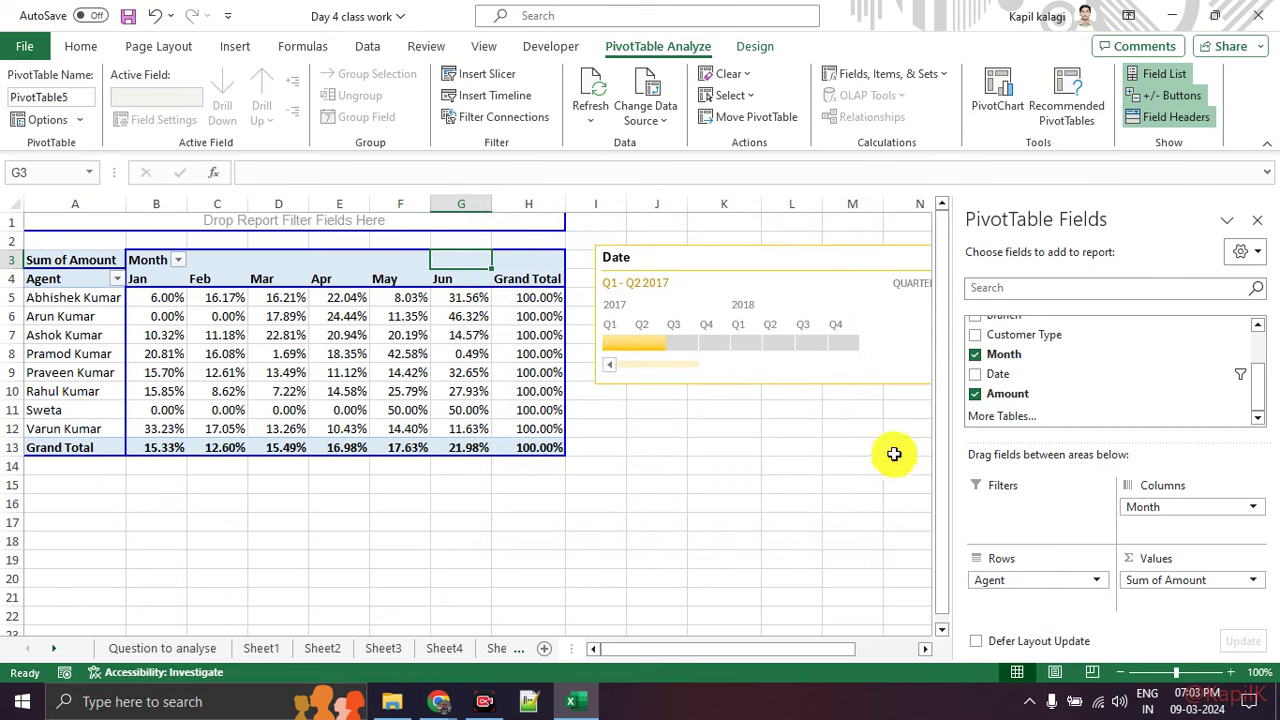
# Step: Select the pivot's value cells B5:H13, then cell G9 showing 32.65%
pyautogui.moveTo(165, 297); pyautogui.dragTo(542, 443)
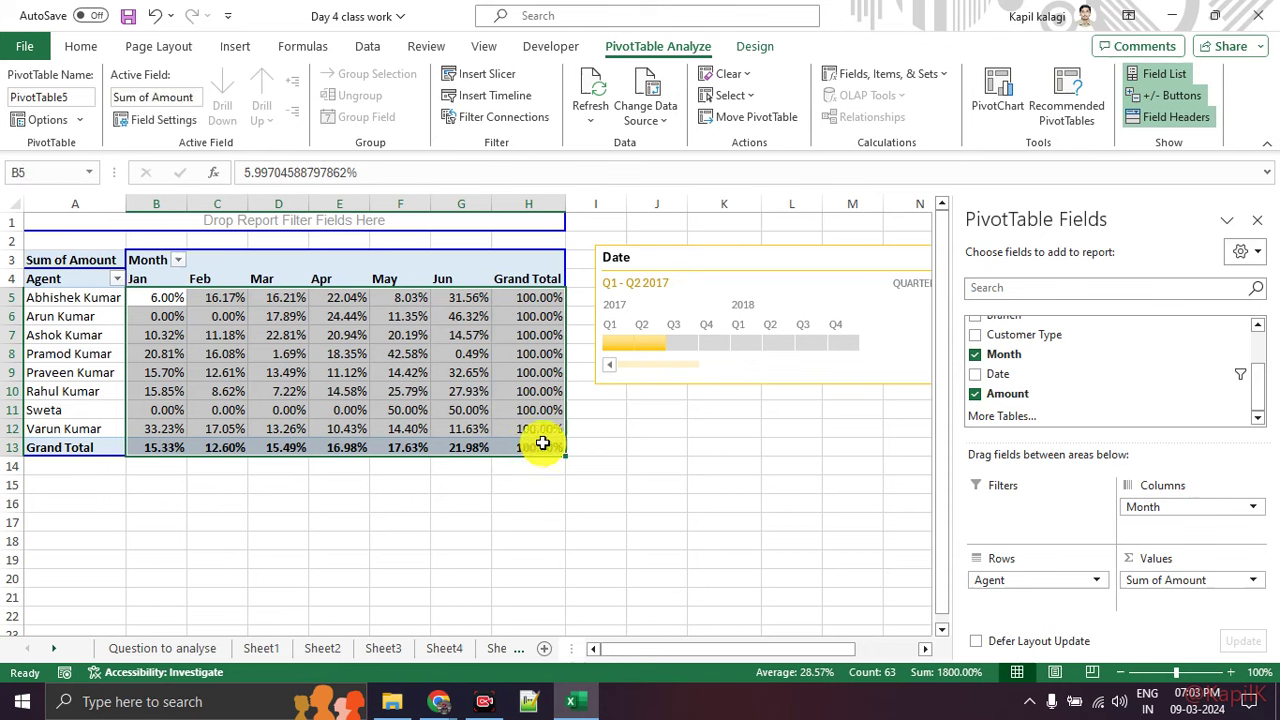
pyautogui.click(723, 446)
pyautogui.click(455, 376)
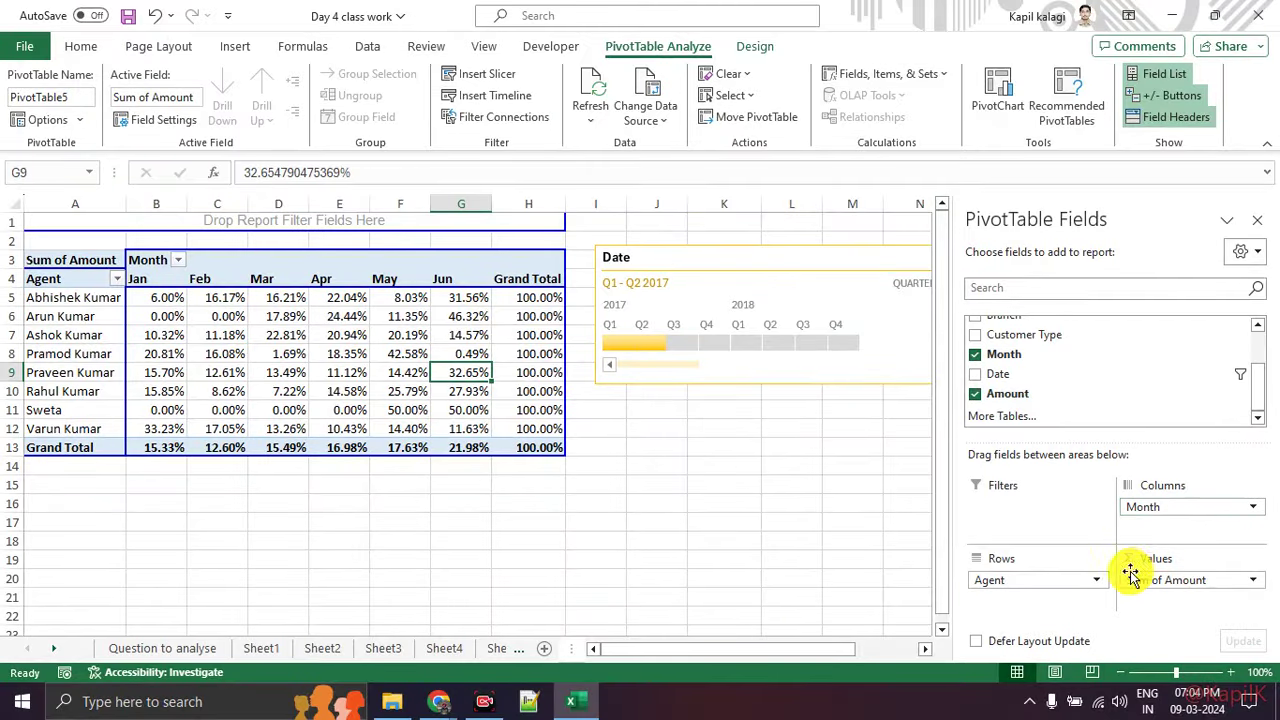
# Step: Turn on Repeat item labels for Month, then hide the field list
pyautogui.click(1249, 507)
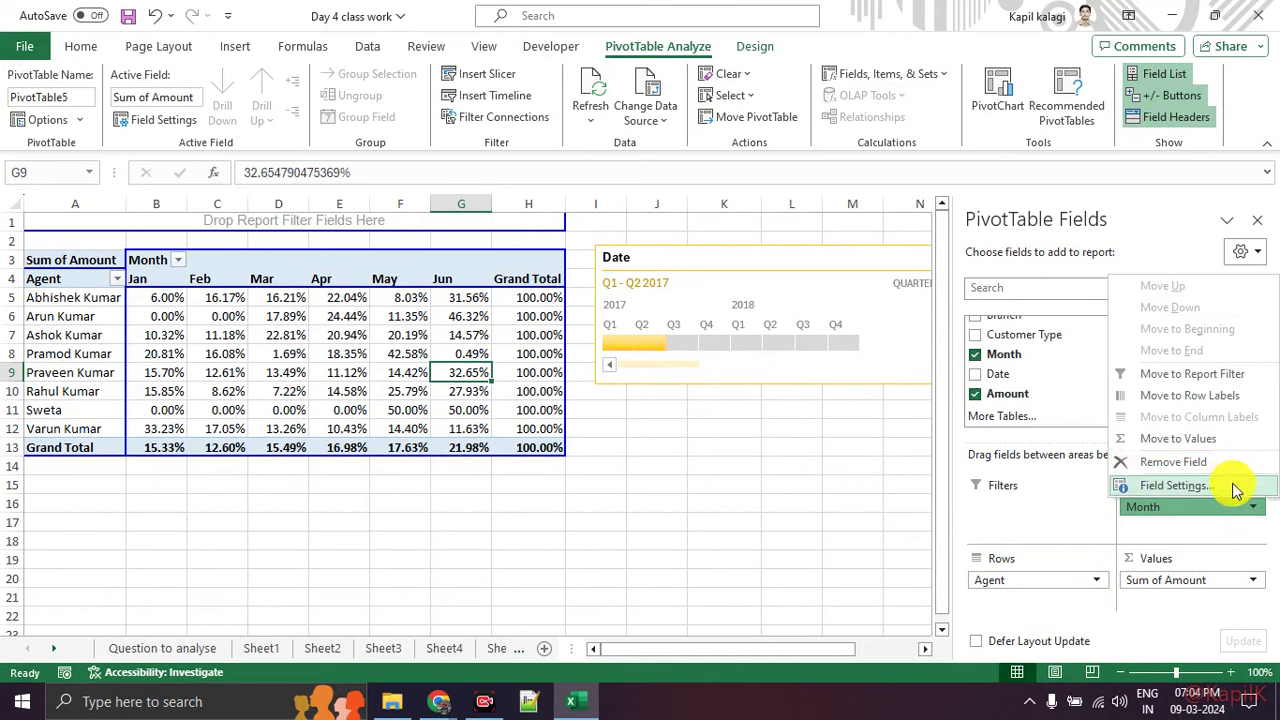
pyautogui.click(1236, 486)
pyautogui.scroll(-1, 552, 395)
pyautogui.scroll(-1, 552, 395)
pyautogui.scroll(2, 551, 405)
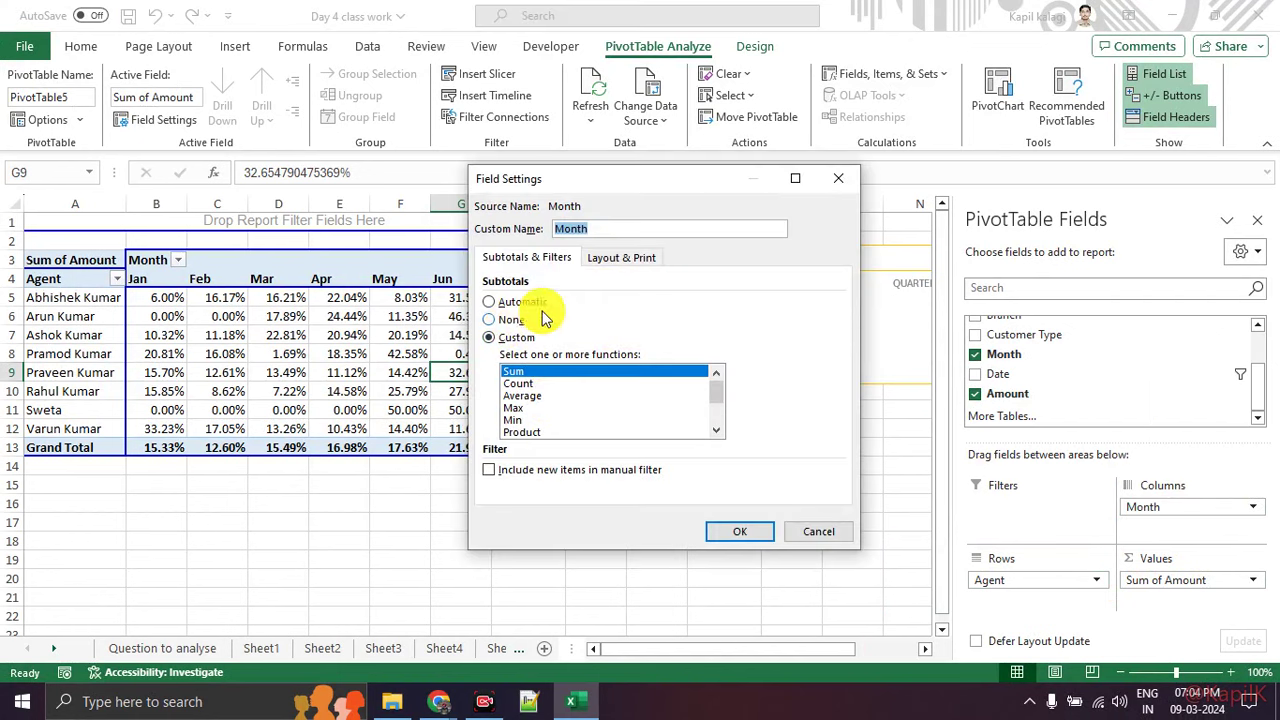
pyautogui.click(621, 257)
pyautogui.click(489, 380)
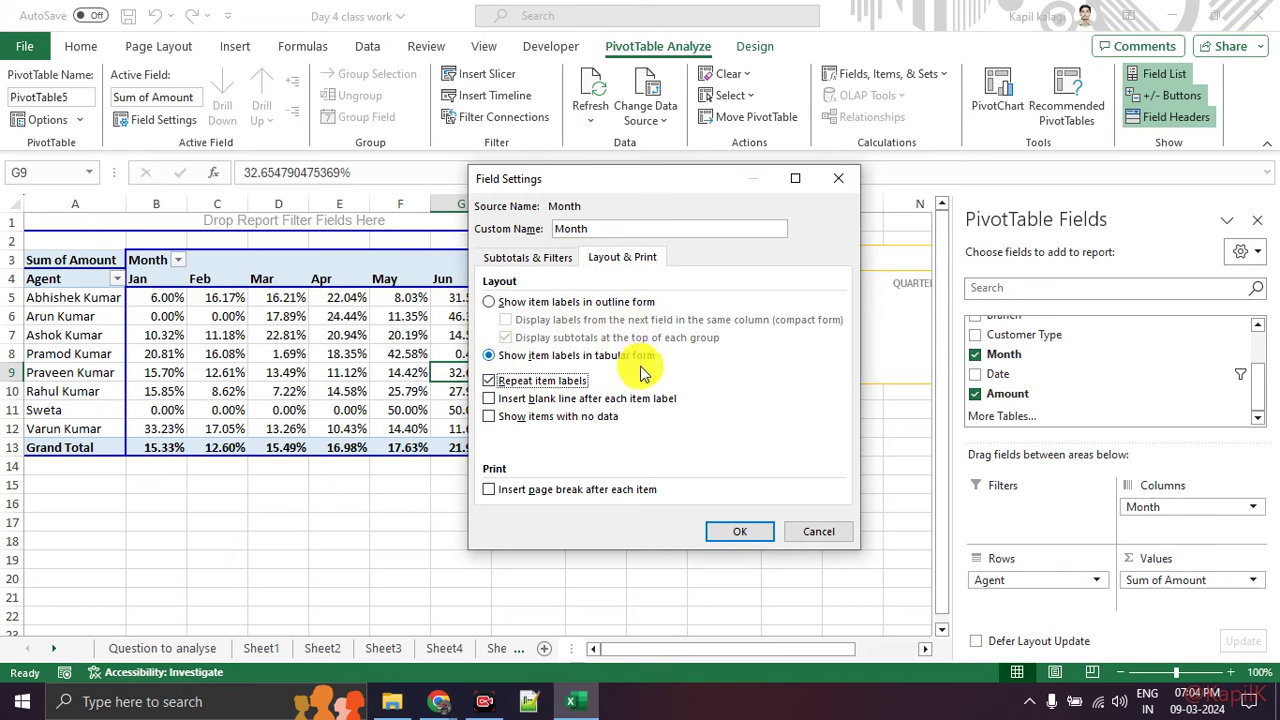
pyautogui.click(531, 262)
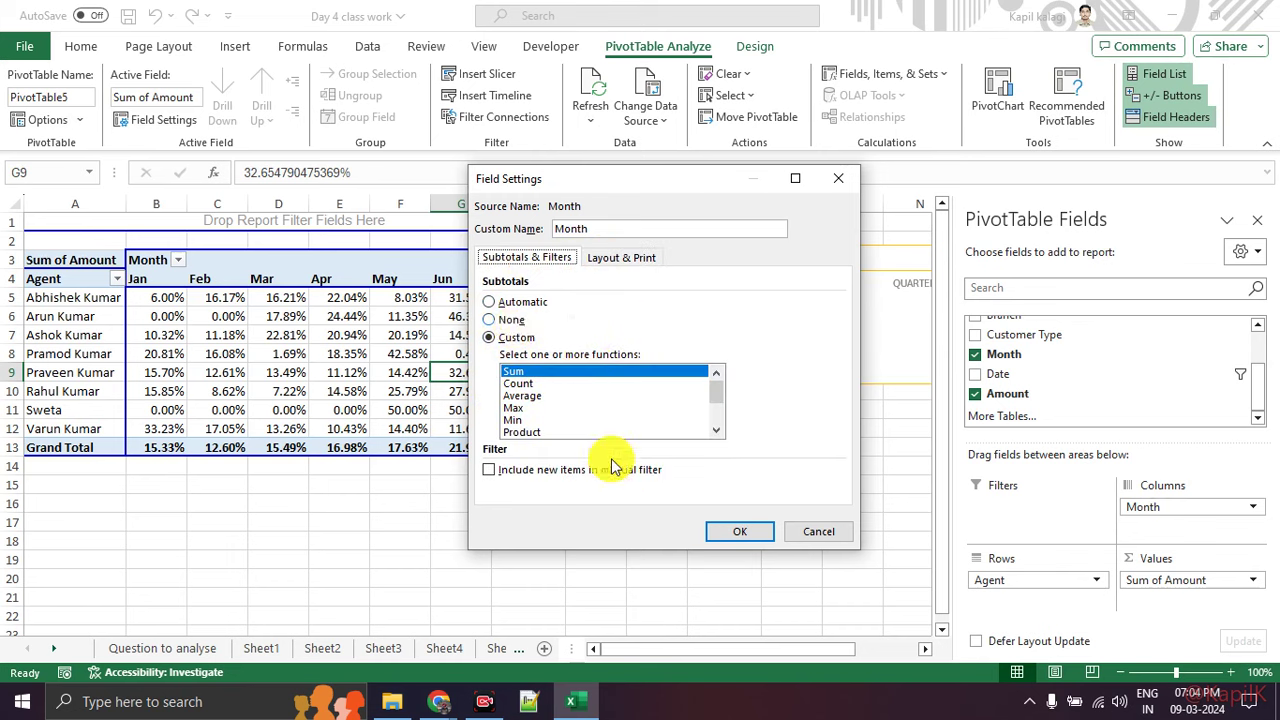
pyautogui.click(740, 531)
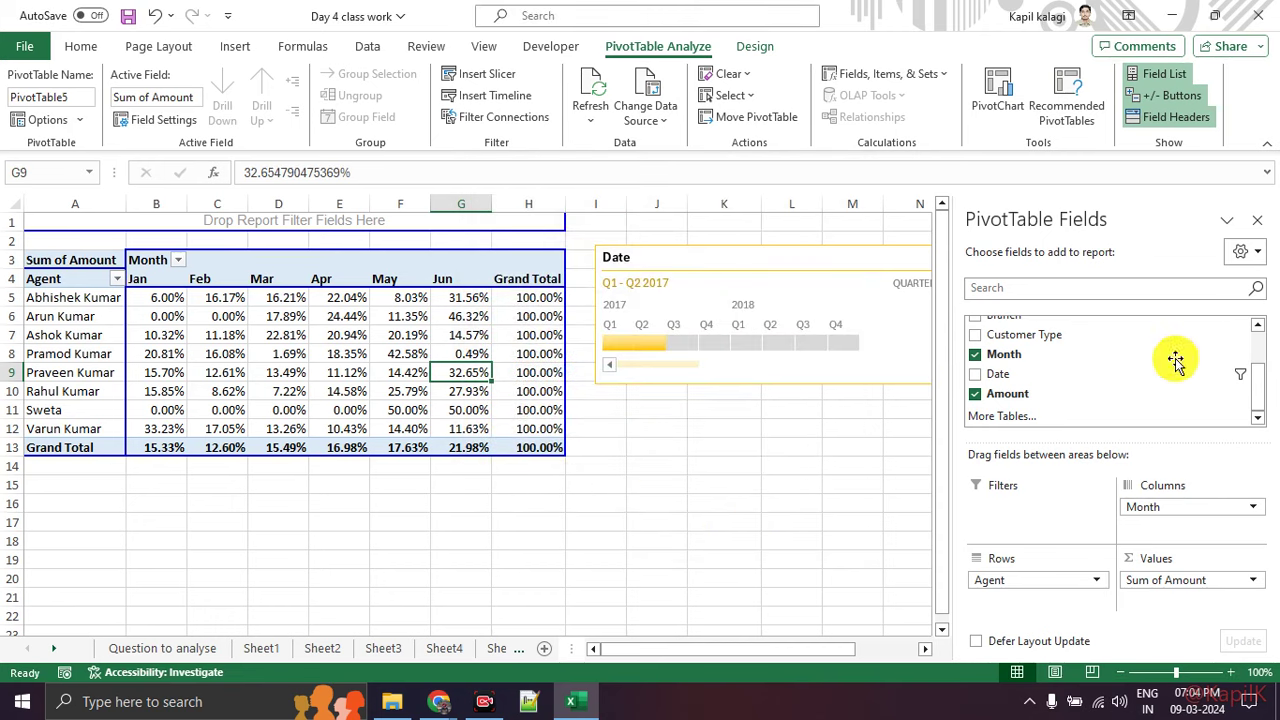
pyautogui.click(1257, 220)
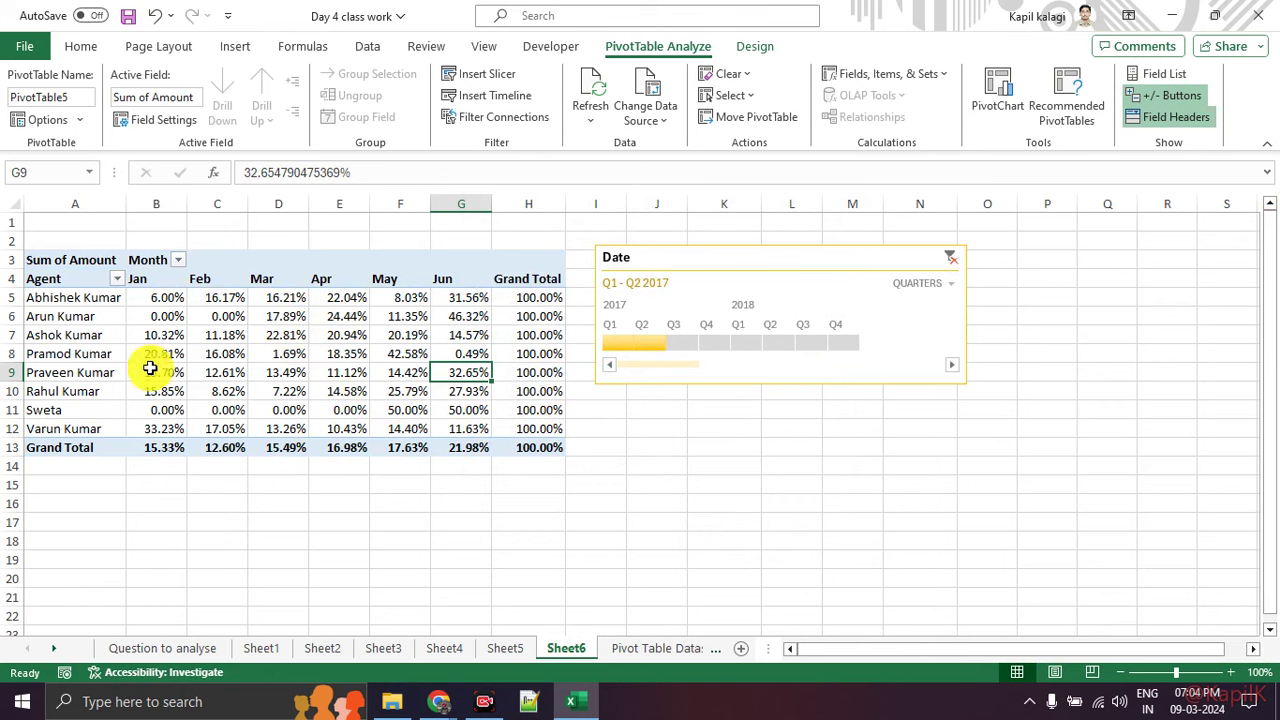
# Step: Select the Jan values and Jan–Jun month headers, nudging the Date timeline right
pyautogui.moveTo(166, 296); pyautogui.dragTo(175, 420)
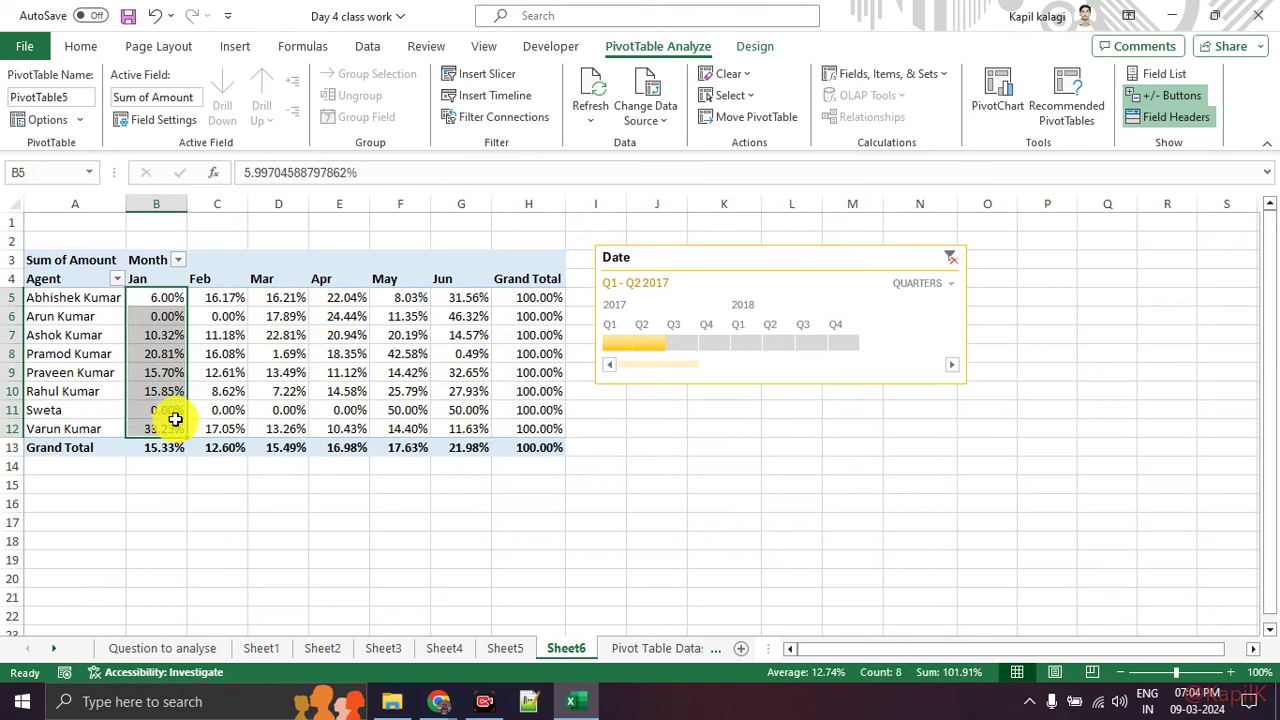
pyautogui.click(189, 290)
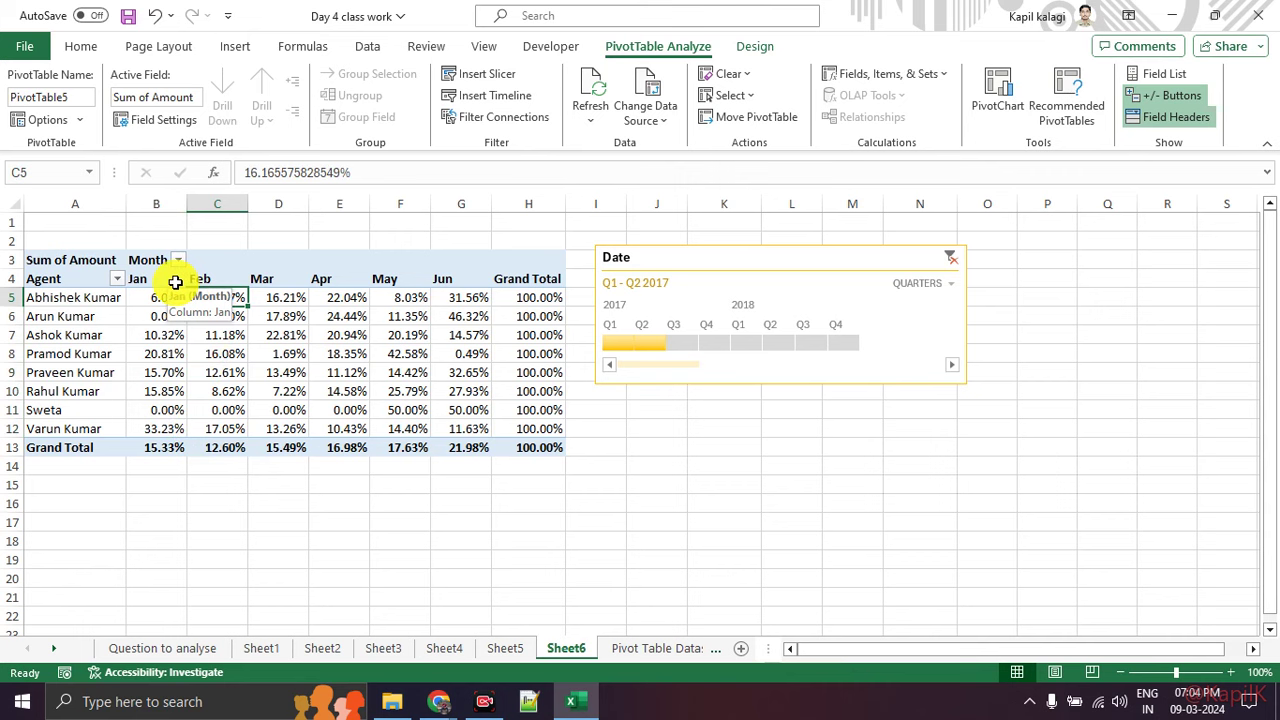
pyautogui.moveTo(750, 266); pyautogui.dragTo(825, 264)
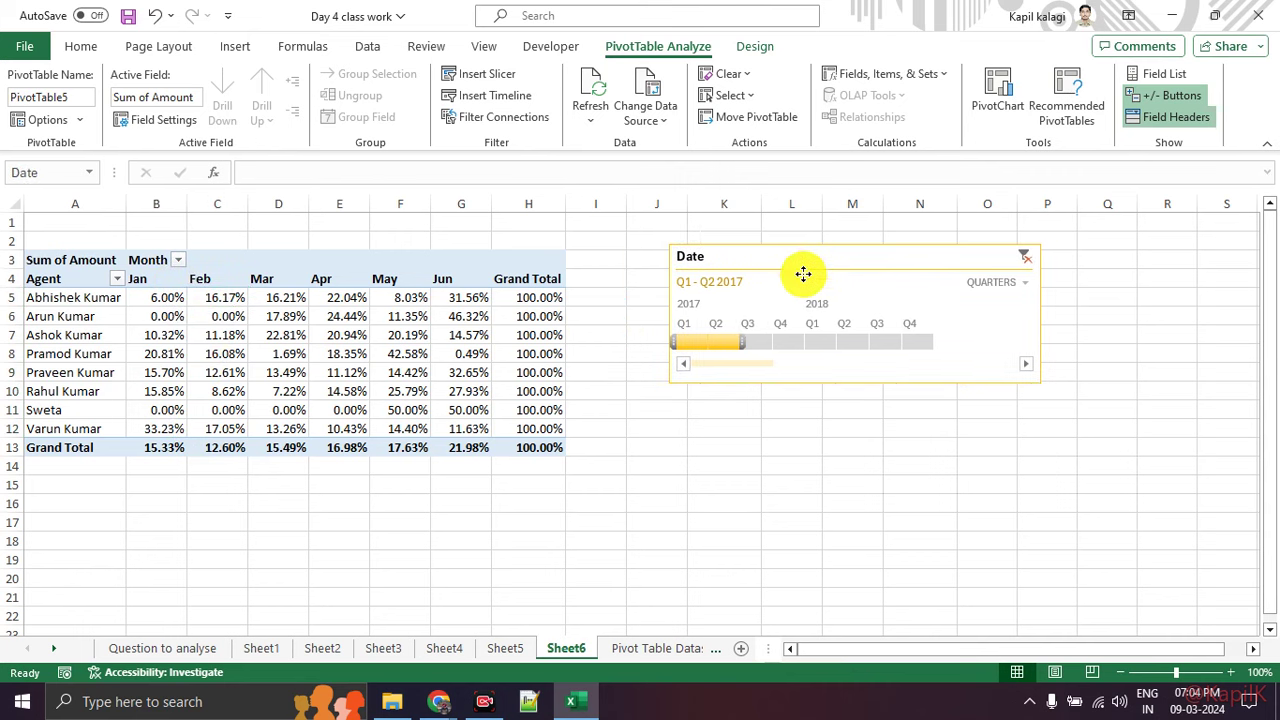
pyautogui.moveTo(180, 279); pyautogui.dragTo(468, 287)
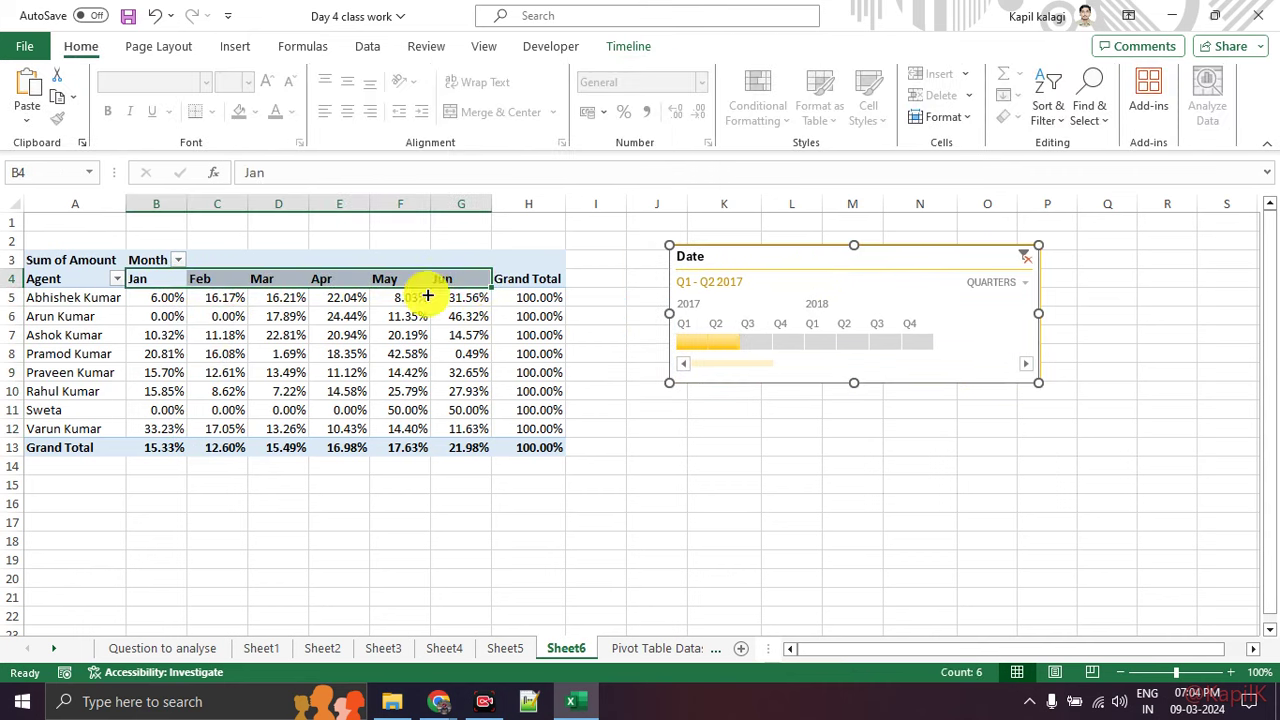
pyautogui.click(316, 369)
pyautogui.click(165, 284)
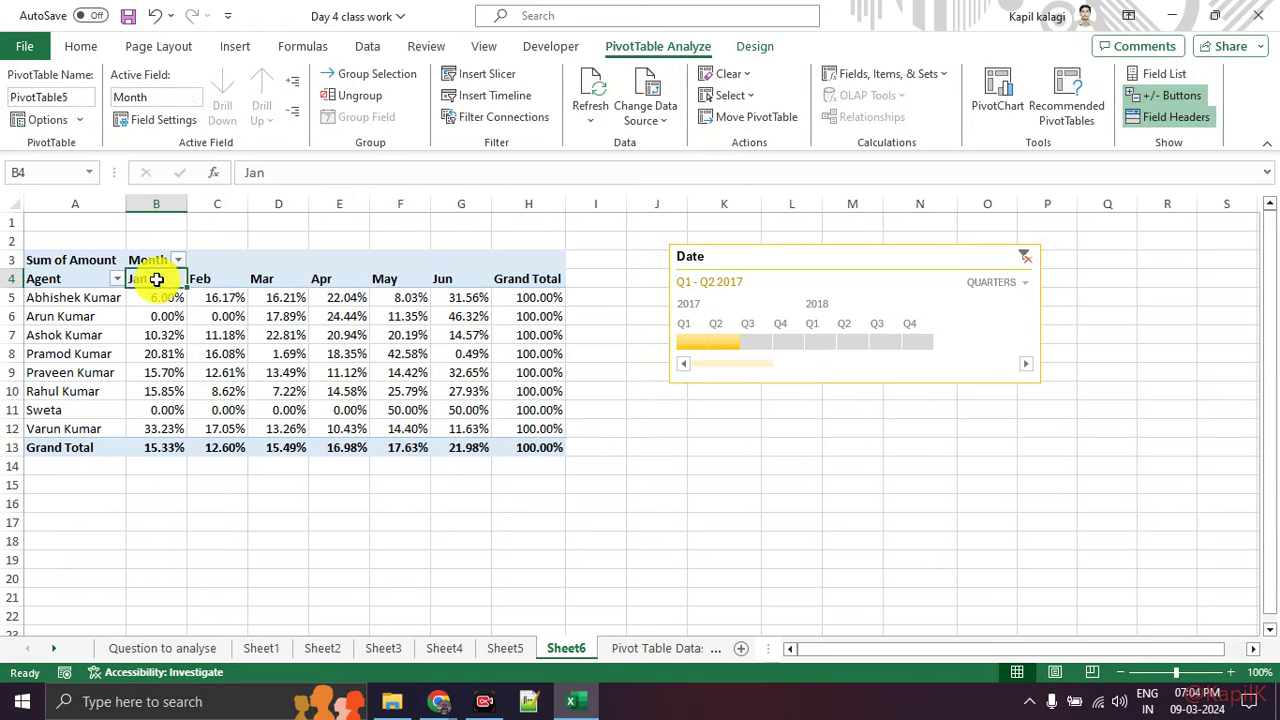
# Step: Select the May column header in F4 and display the pivot field list
pyautogui.click(740, 48)
pyautogui.click(672, 48)
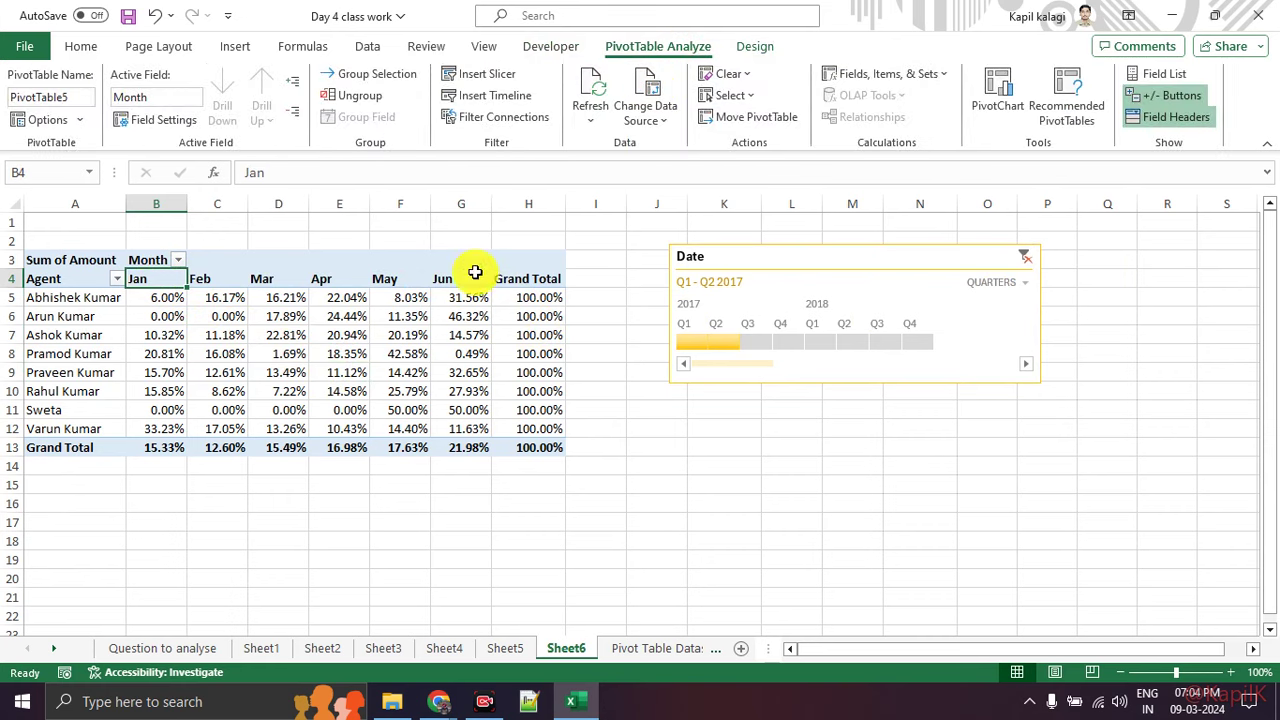
pyautogui.click(430, 265)
pyautogui.click(426, 278)
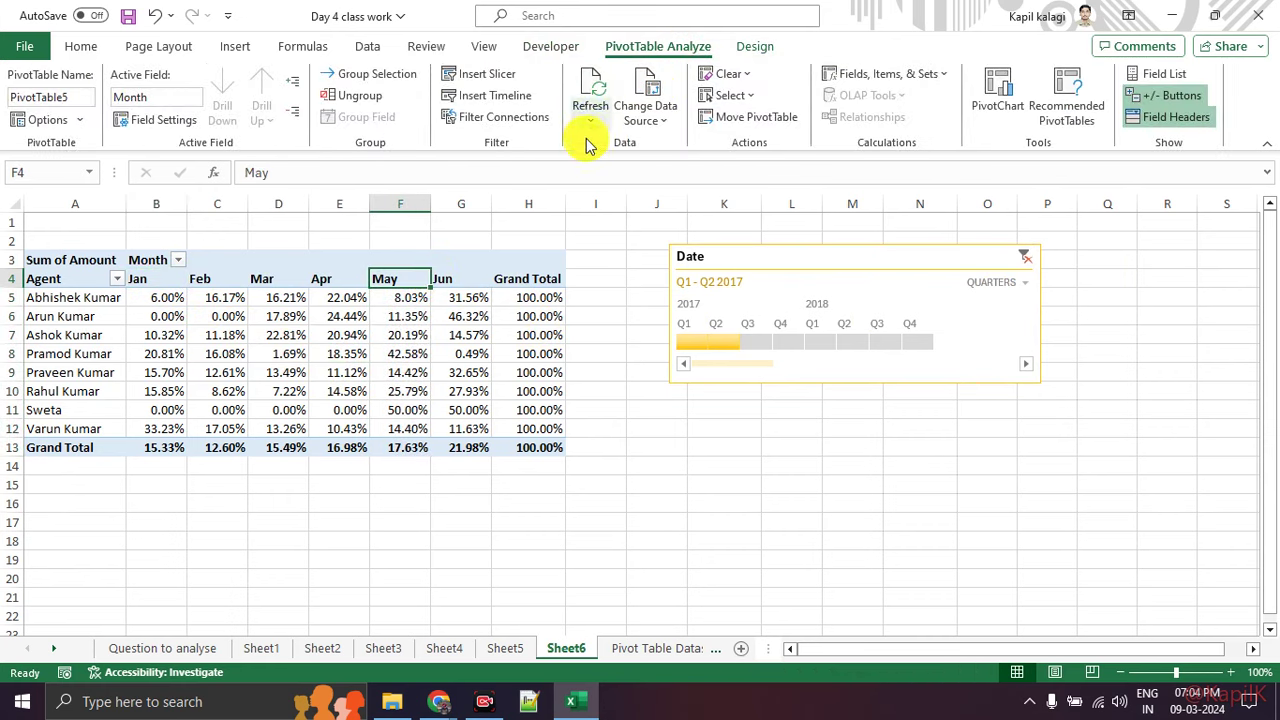
pyautogui.click(1143, 75)
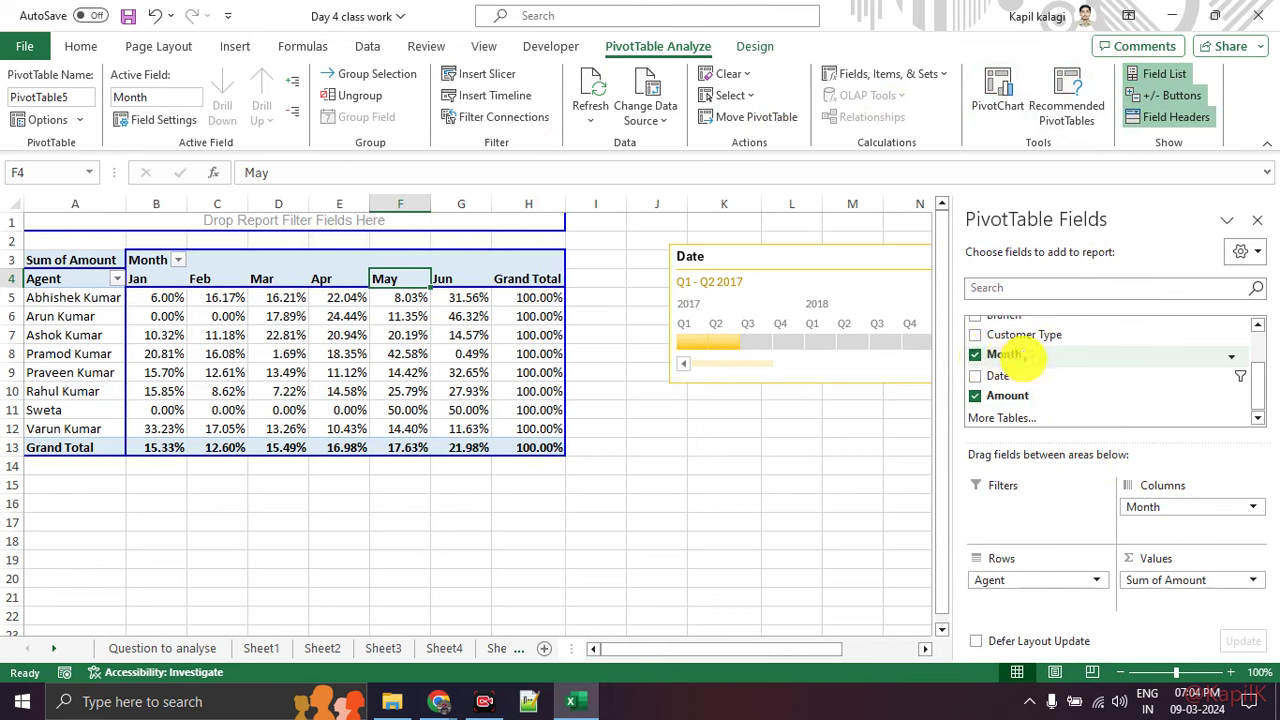
# Step: Swap Month for Date in the pivot columns, producing Months (Date) and Days (Date)
pyautogui.moveTo(968, 362)
pyautogui.mouseDown()
pyautogui.moveTo(1036, 356)
pyautogui.moveTo(943, 346)
pyautogui.moveTo(971, 354)
pyautogui.moveTo(959, 382)
pyautogui.mouseUp()
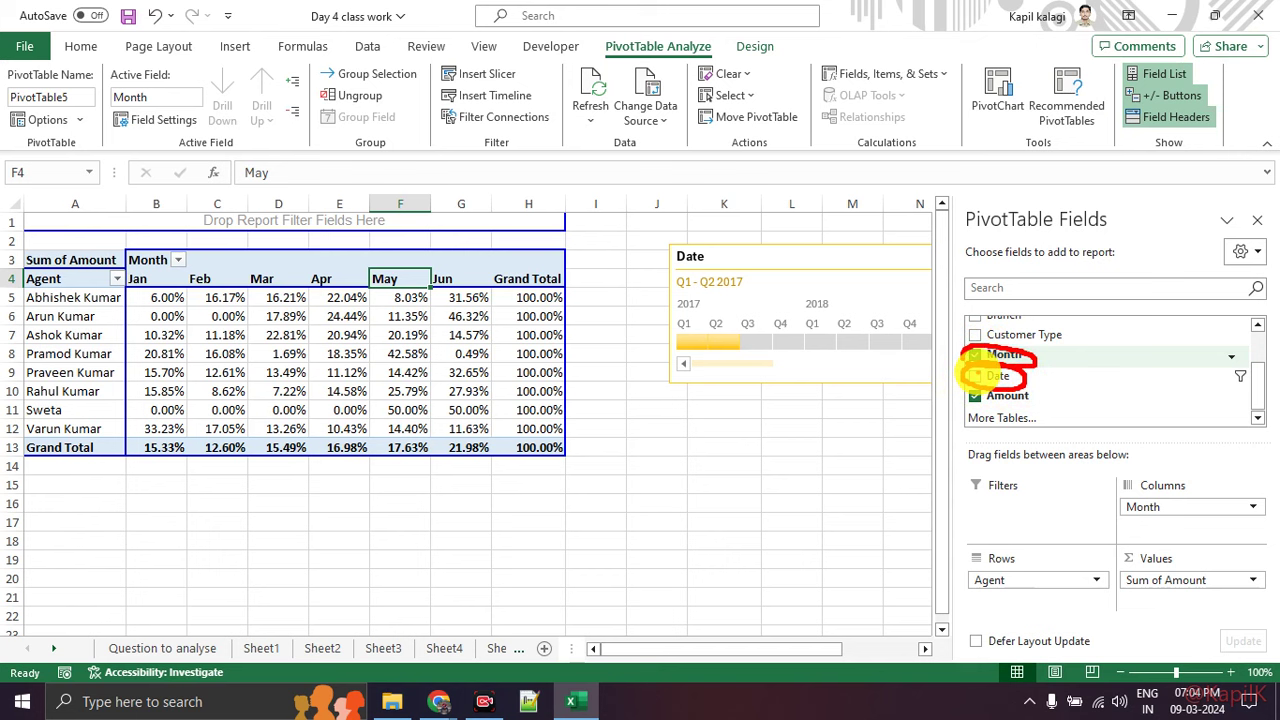
pyautogui.press('Escape')
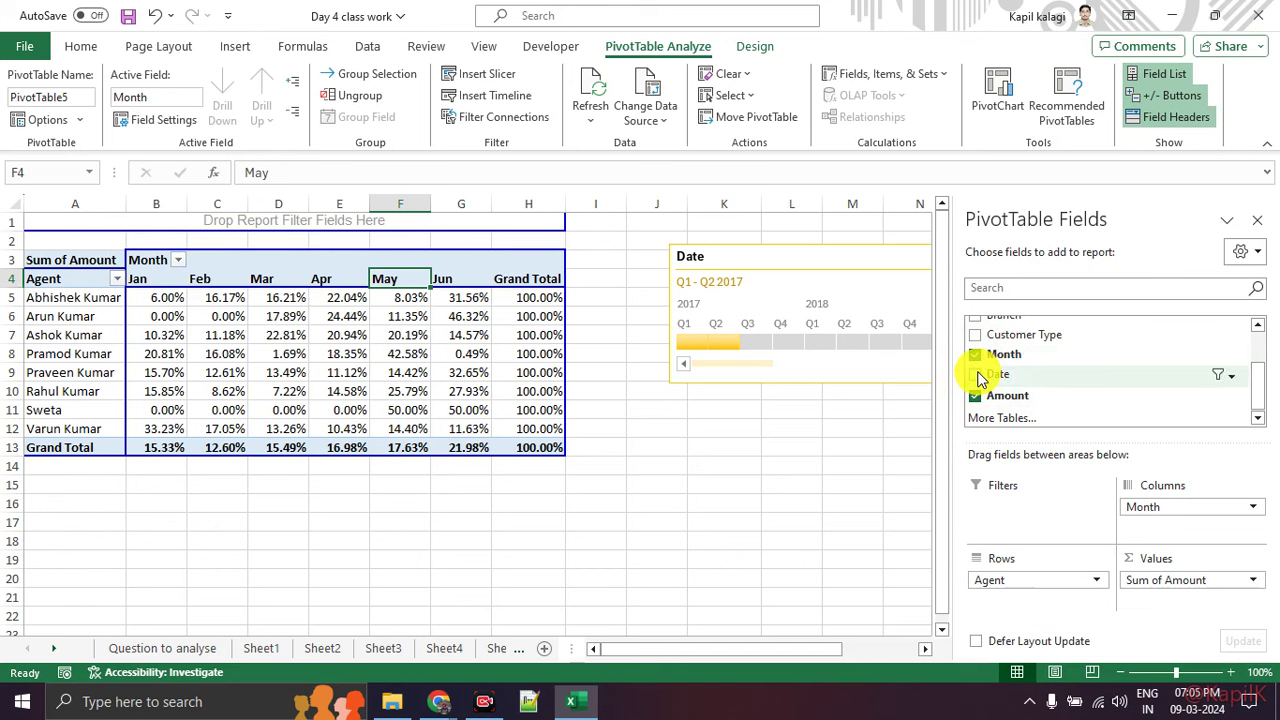
pyautogui.moveTo(995, 362)
pyautogui.mouseDown()
pyautogui.moveTo(1190, 525)
pyautogui.moveTo(1000, 395)
pyautogui.moveTo(1082, 438)
pyautogui.moveTo(1170, 520)
pyautogui.mouseUp()
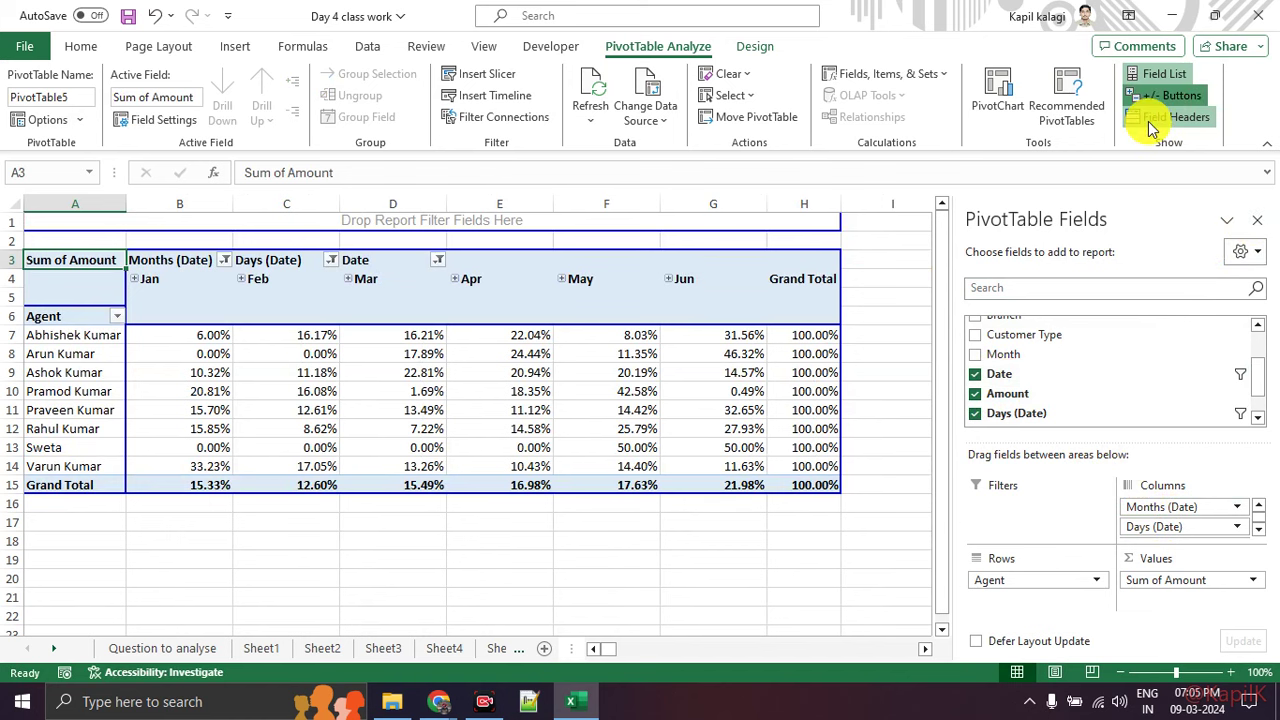
pyautogui.click(580, 595)
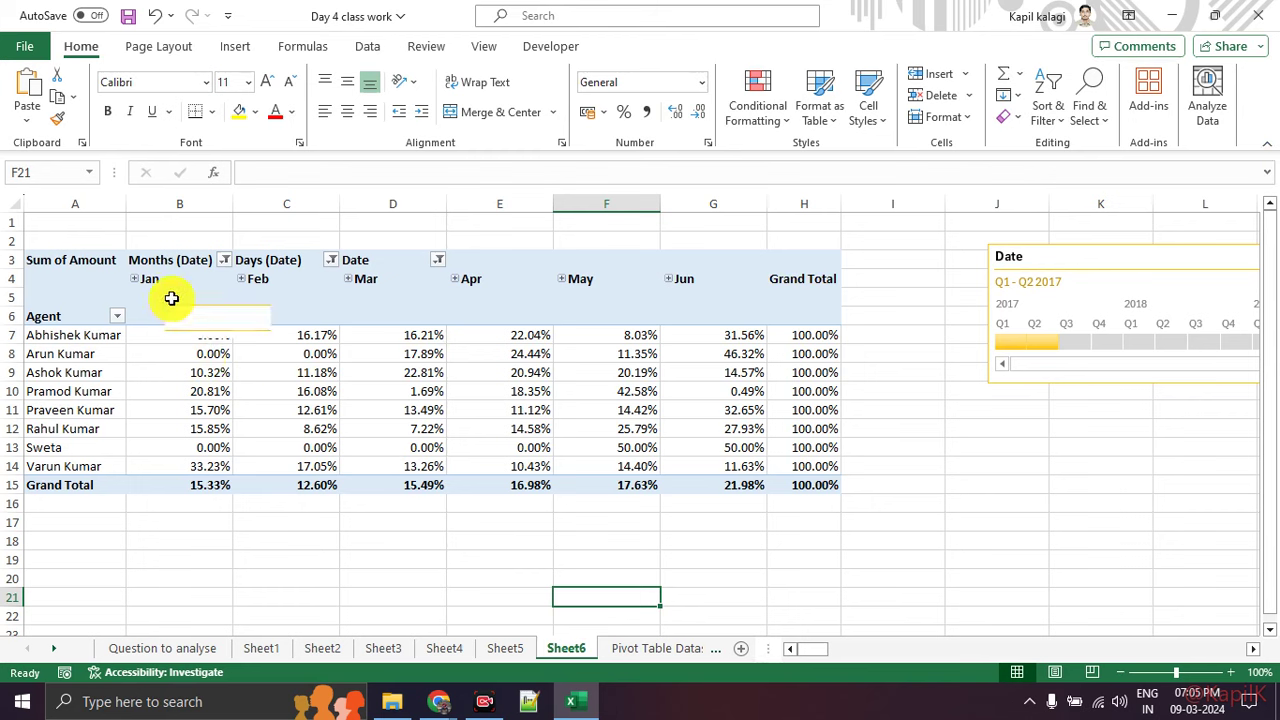
# Step: Expand Jan into daily columns, collapse it back, and close the field list
pyautogui.doubleClick(140, 285)
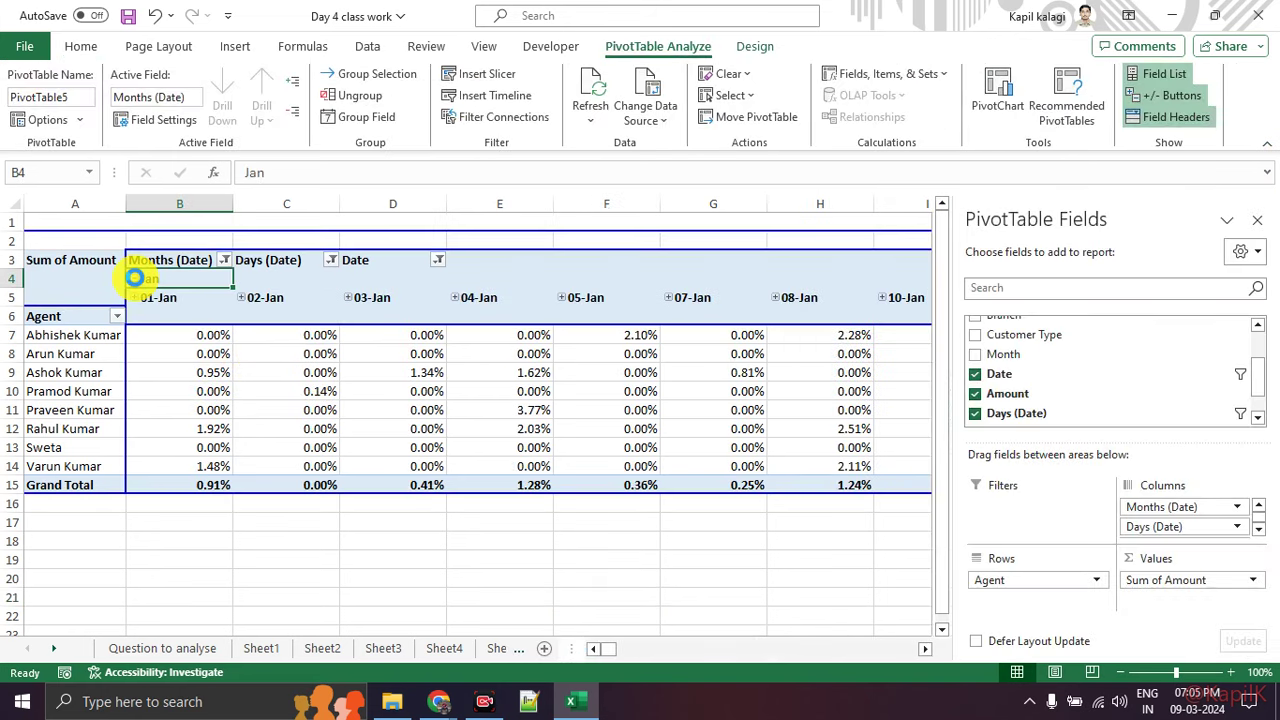
pyautogui.doubleClick(134, 278)
pyautogui.click(1257, 222)
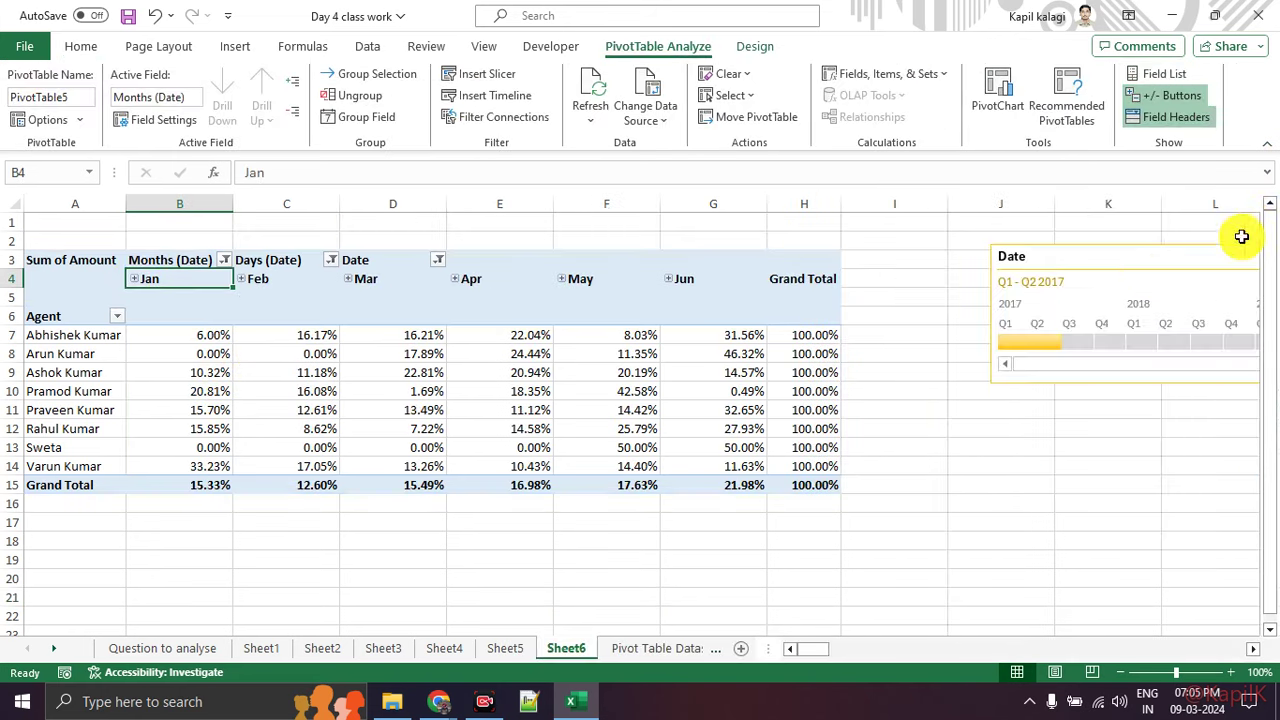
# Step: Extend the Date timeline through Q3 2017 and check the Months and Days (Date) filters
pyautogui.moveTo(1081, 350); pyautogui.dragTo(1097, 350)
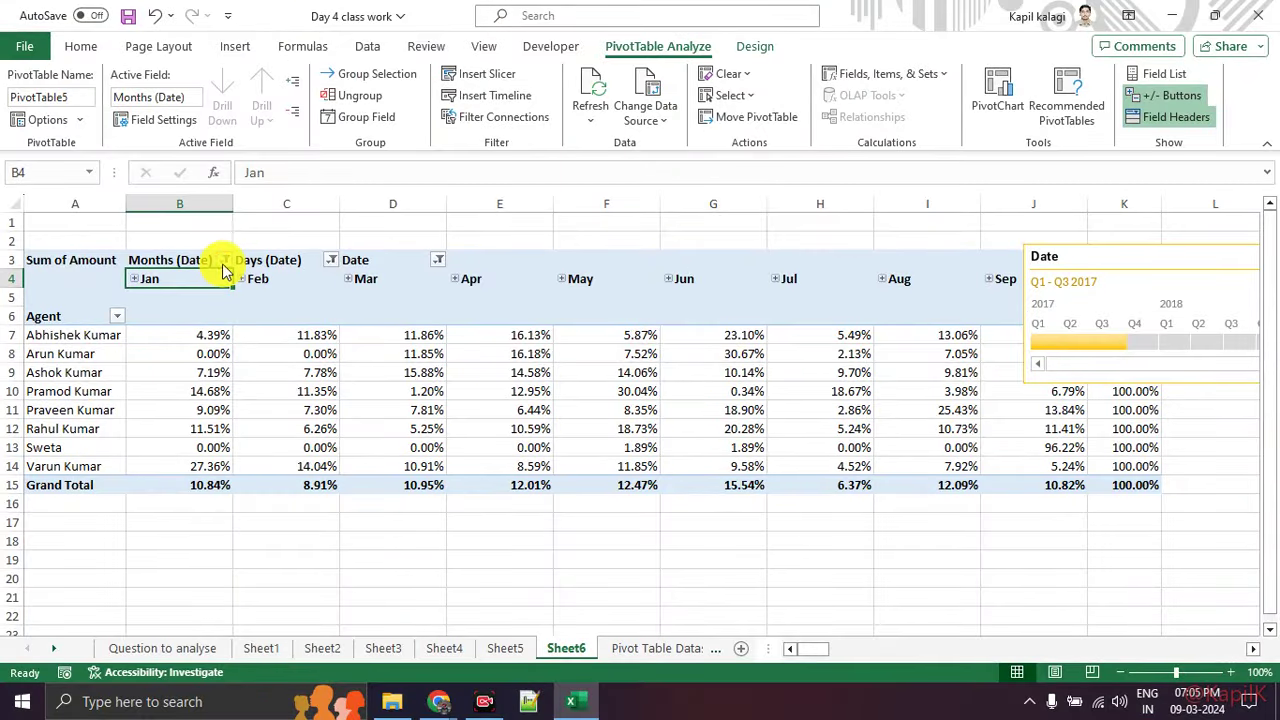
pyautogui.click(224, 262)
pyautogui.click(224, 262)
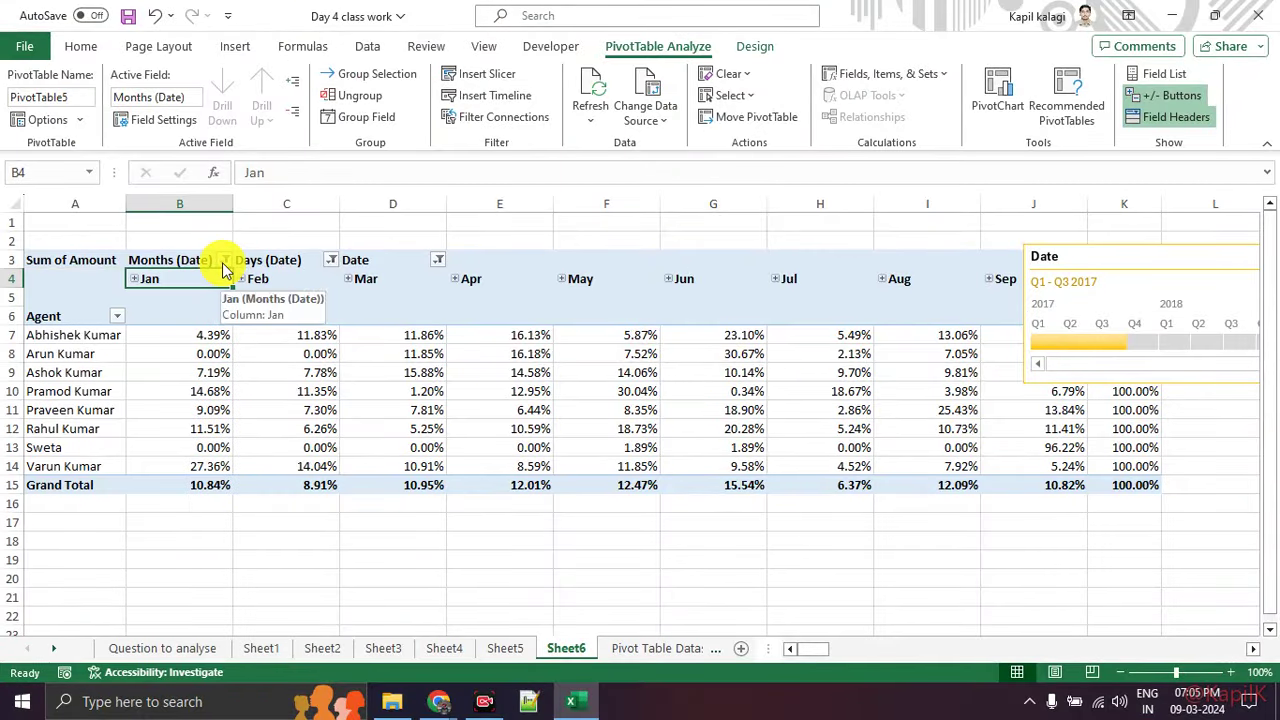
pyautogui.click(330, 260)
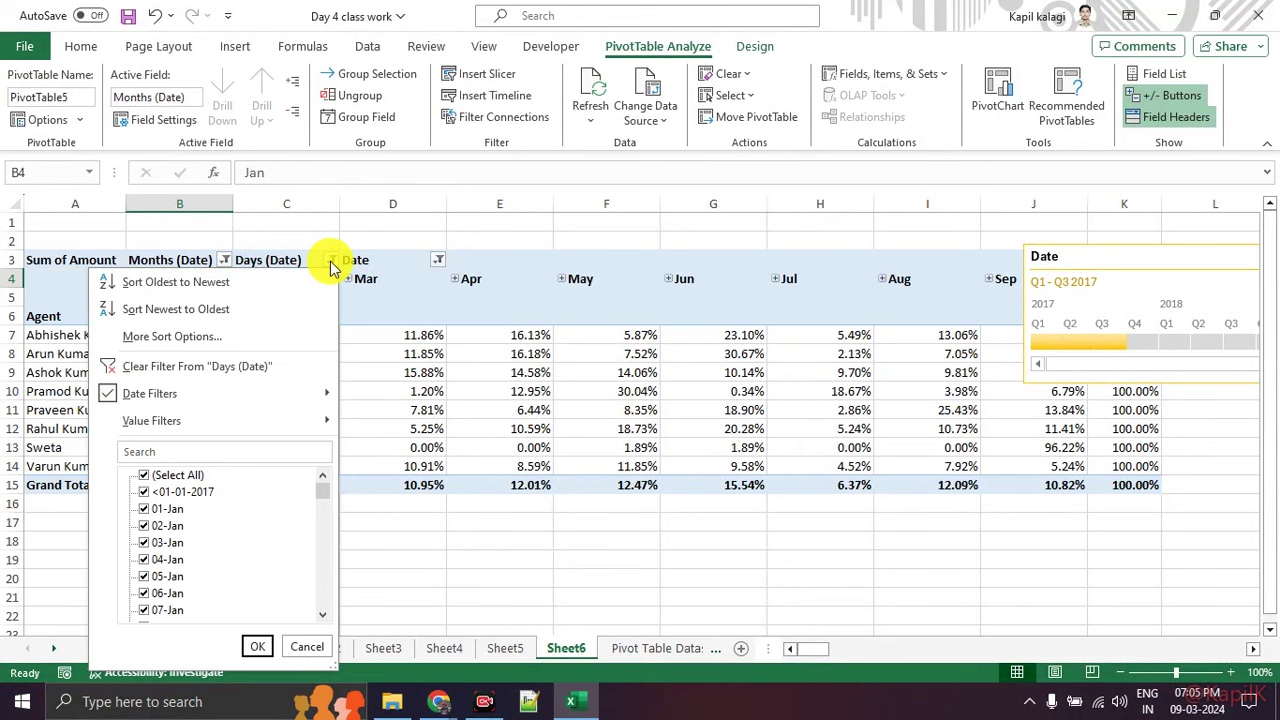
# Step: Dismiss the Date filter lists and drag the Date timeline below the pivot into rows 16–22
pyautogui.scroll(-2, 200, 518)
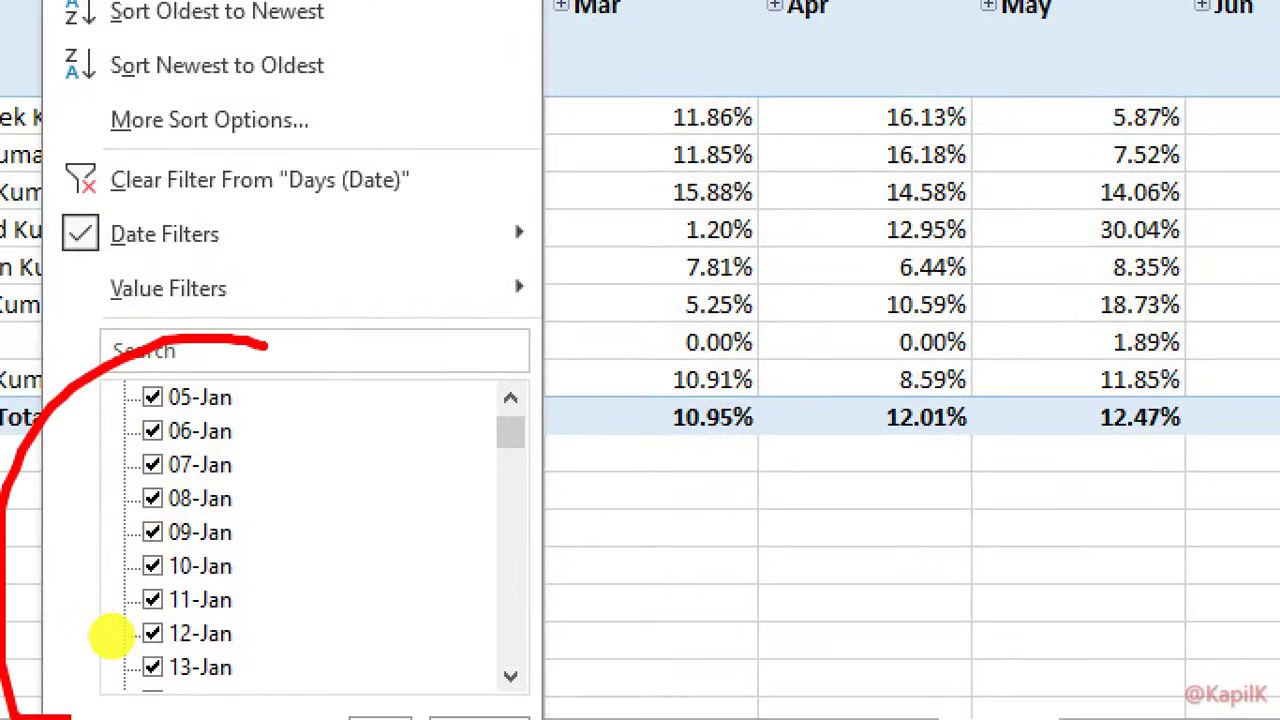
pyautogui.press('Escape')
pyautogui.click(437, 261)
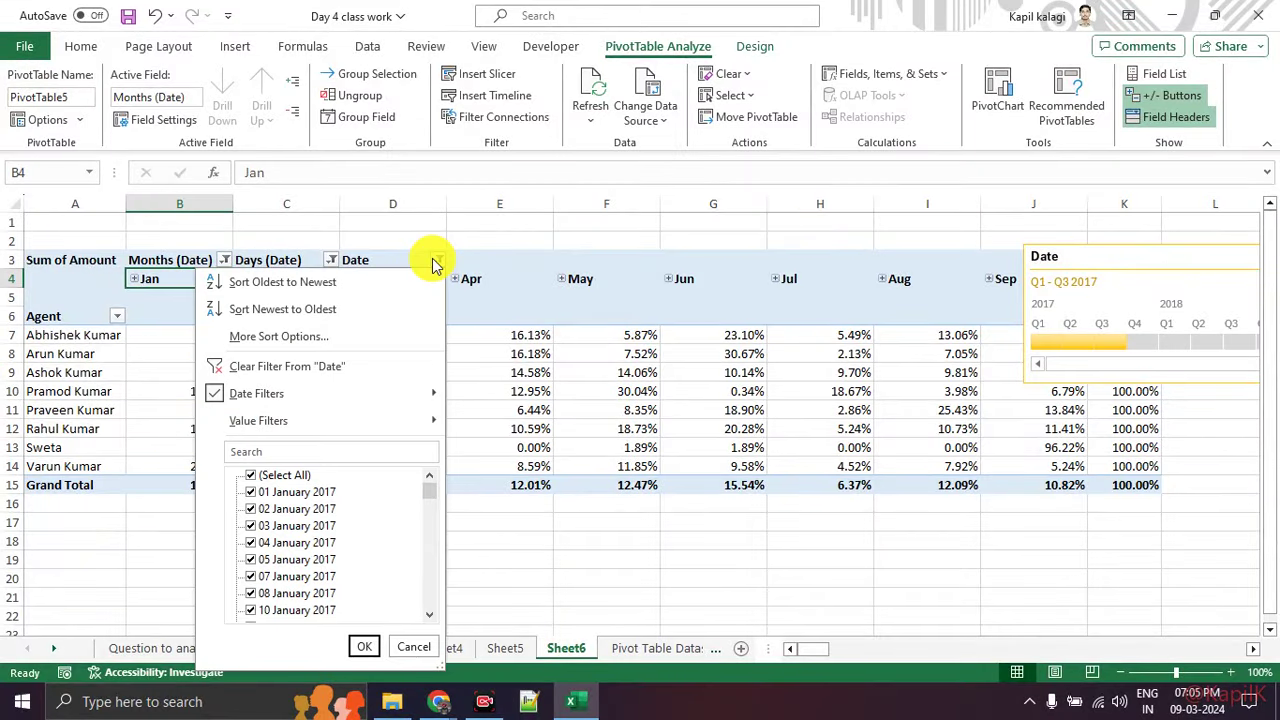
pyautogui.press('Escape')
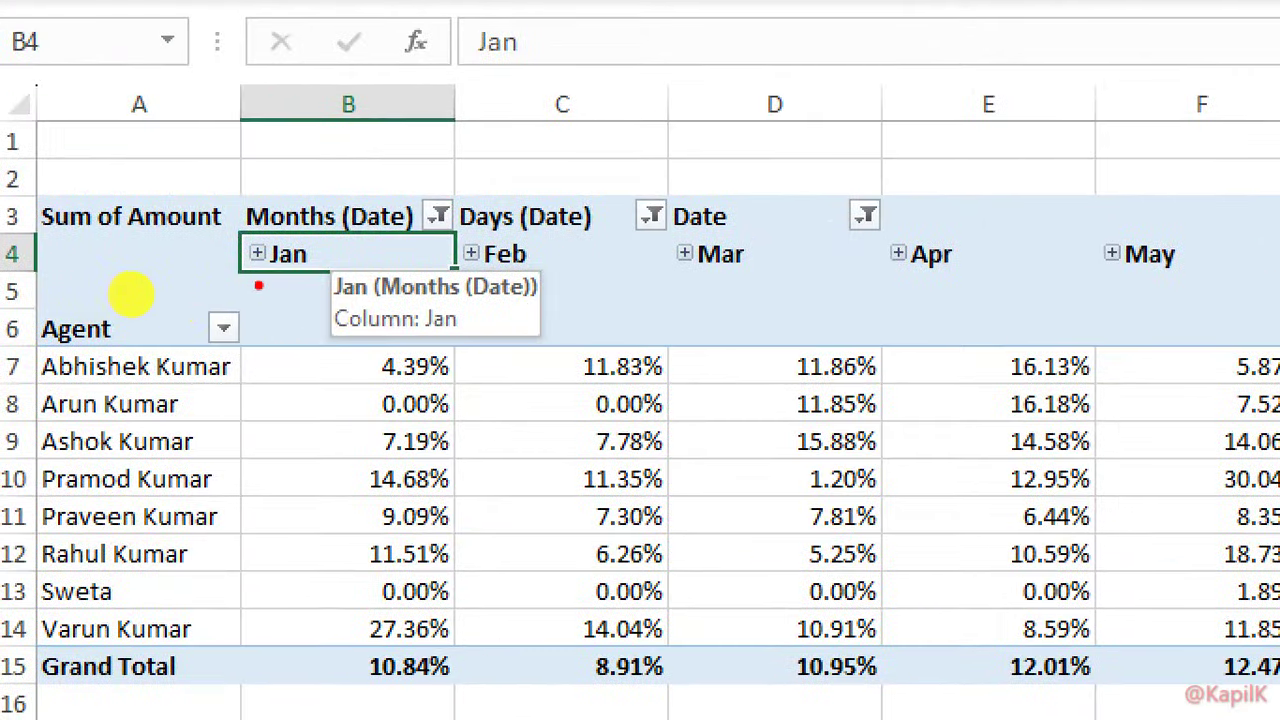
pyautogui.moveTo(258, 286)
pyautogui.mouseDown()
pyautogui.moveTo(714, 280)
pyautogui.moveTo(672, 212)
pyautogui.moveTo(226, 232)
pyautogui.mouseUp()
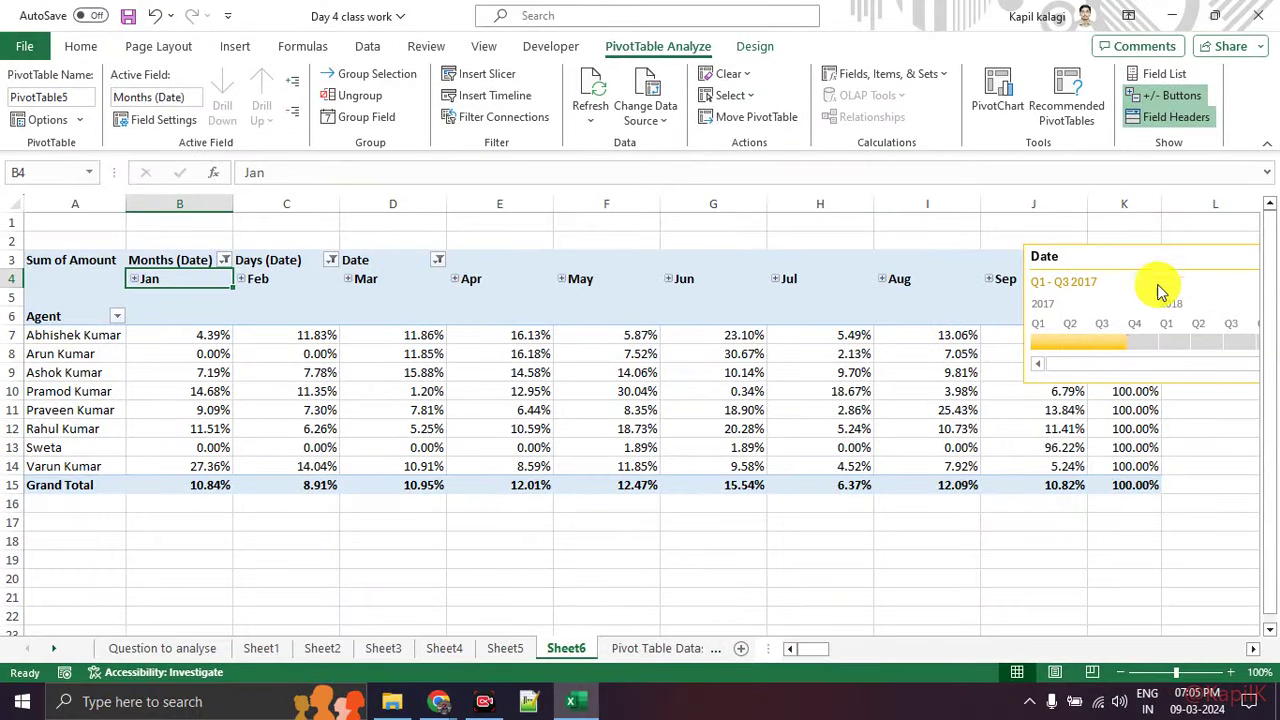
pyautogui.click(910, 279)
pyautogui.moveTo(1134, 269)
pyautogui.mouseDown()
pyautogui.moveTo(1006, 271)
pyautogui.moveTo(863, 510)
pyautogui.moveTo(821, 521)
pyautogui.mouseUp()
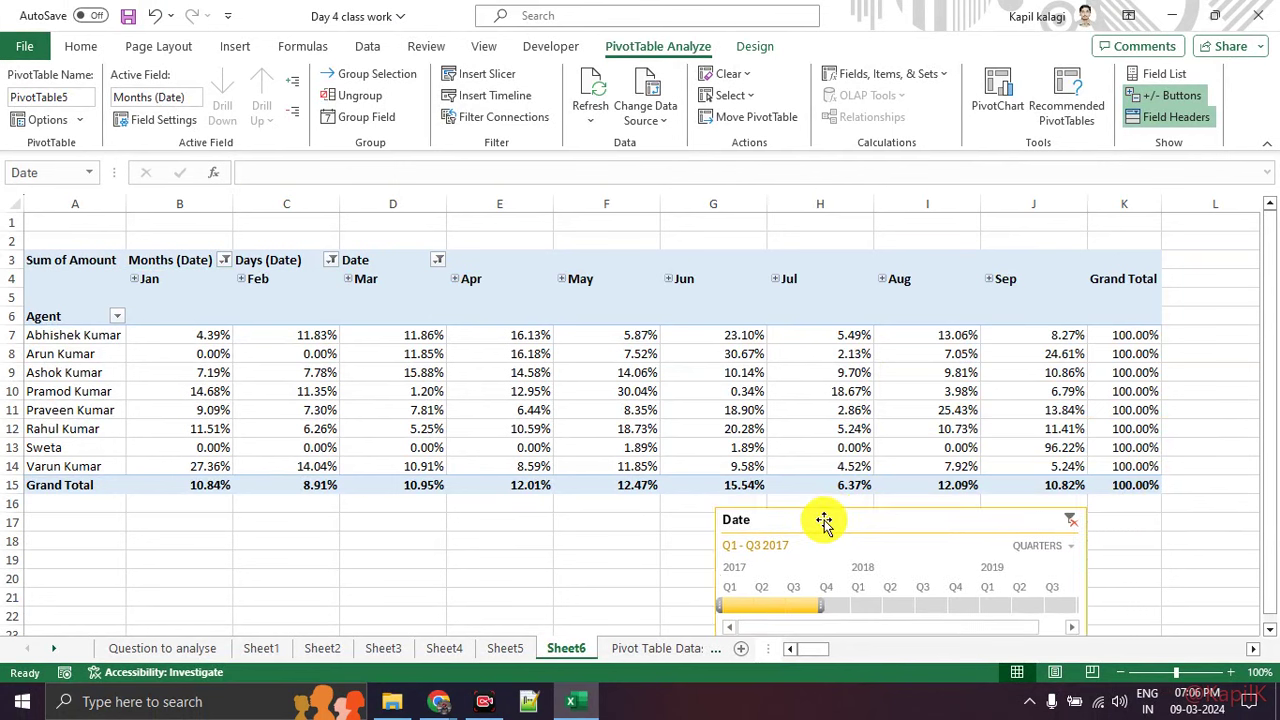
pyautogui.click(612, 297)
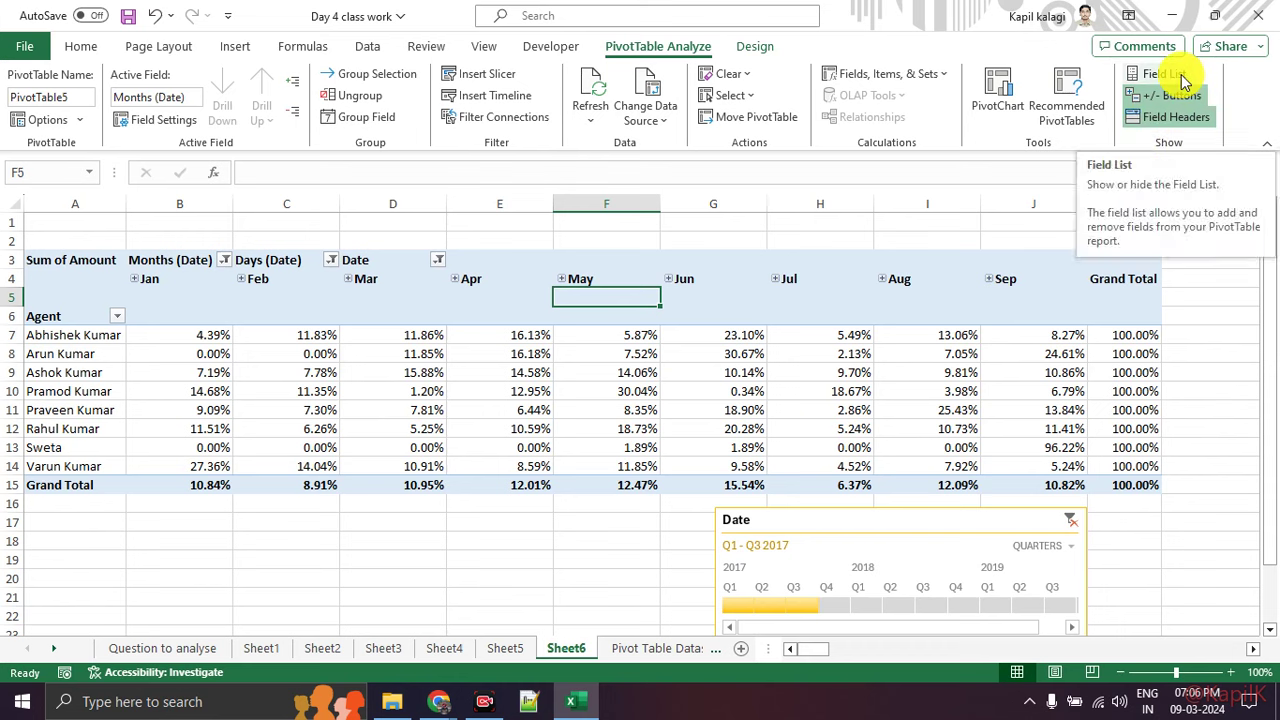
pyautogui.click(189, 127)
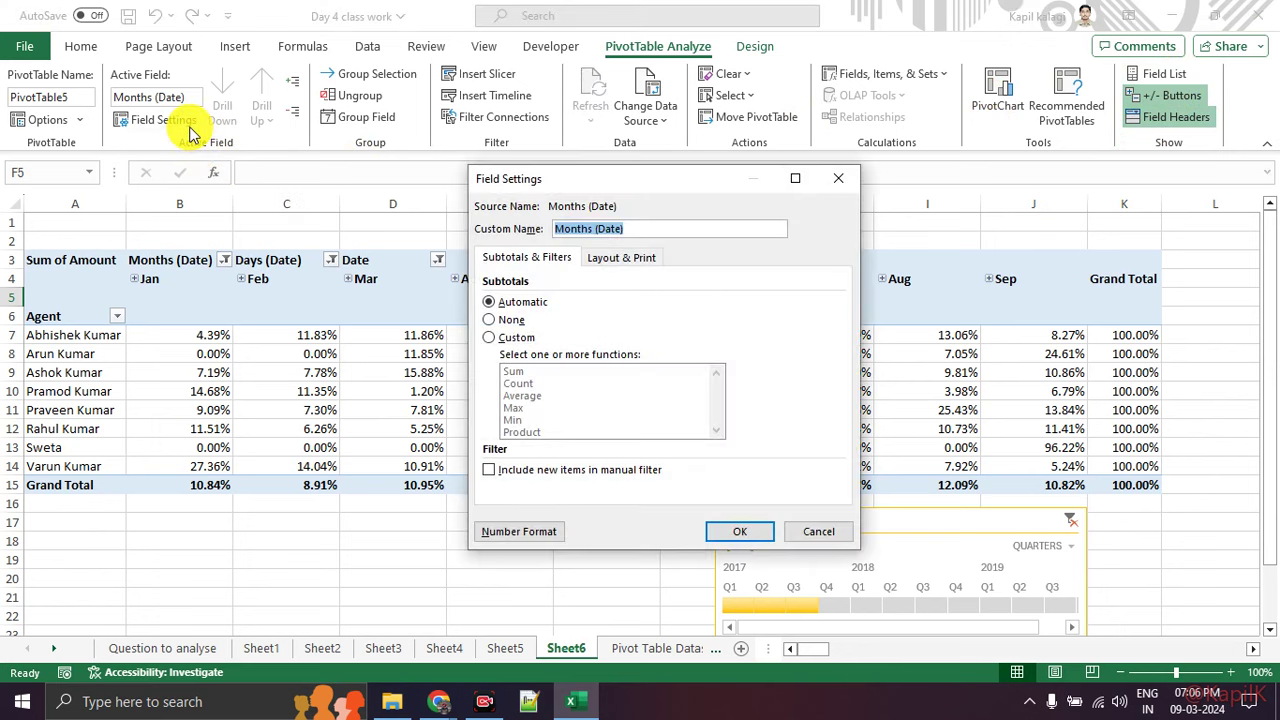
pyautogui.click(838, 178)
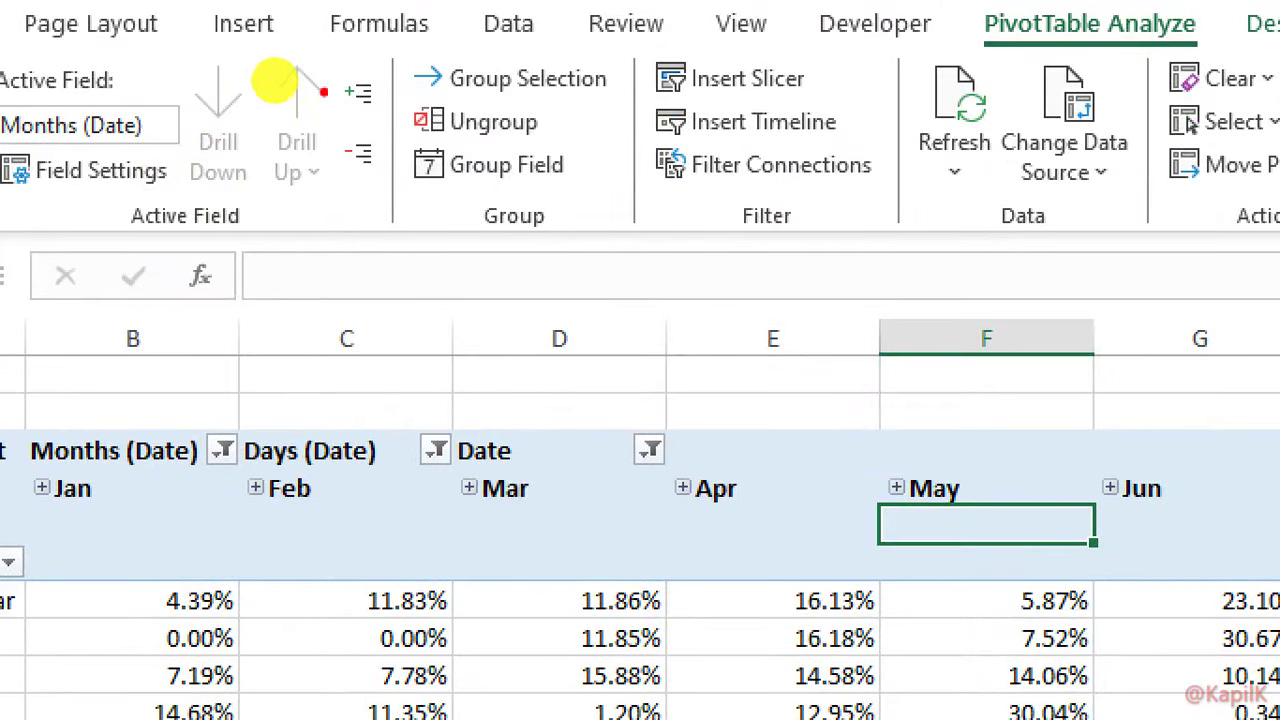
pyautogui.moveTo(280, 67)
pyautogui.mouseDown()
pyautogui.moveTo(220, 67)
pyautogui.moveTo(277, 128)
pyautogui.moveTo(270, 62)
pyautogui.mouseUp()
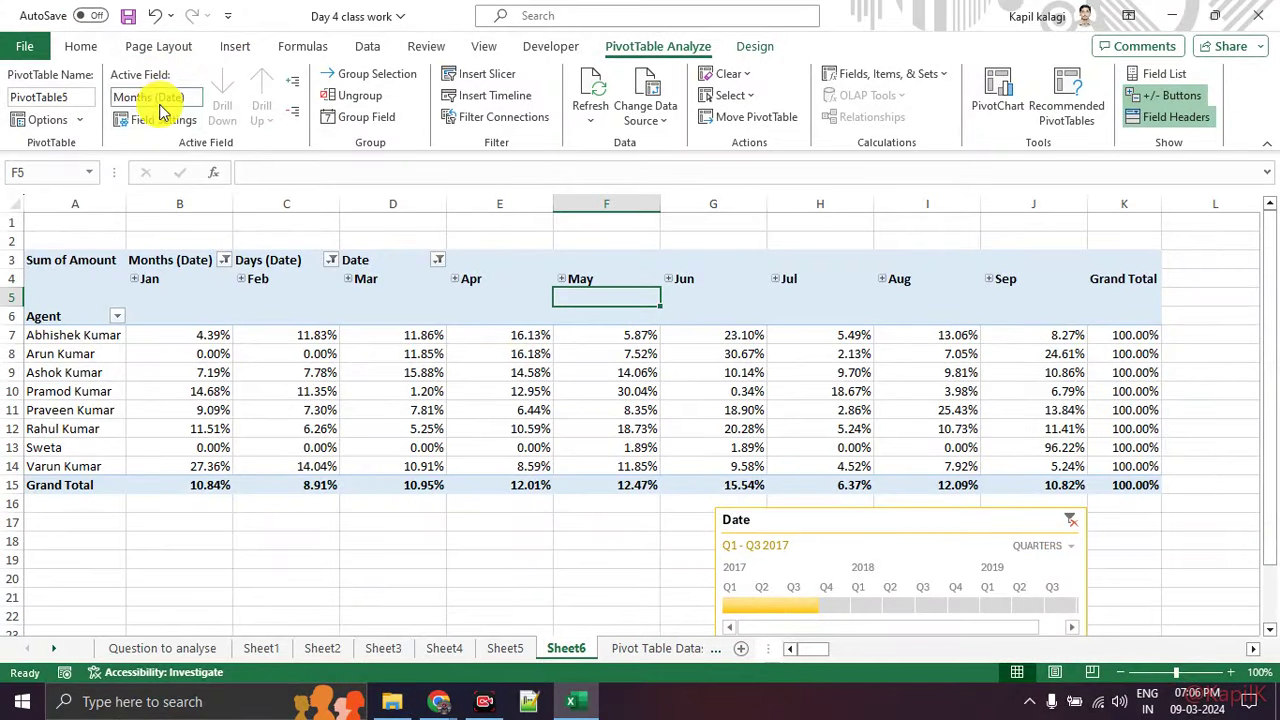
pyautogui.click(160, 119)
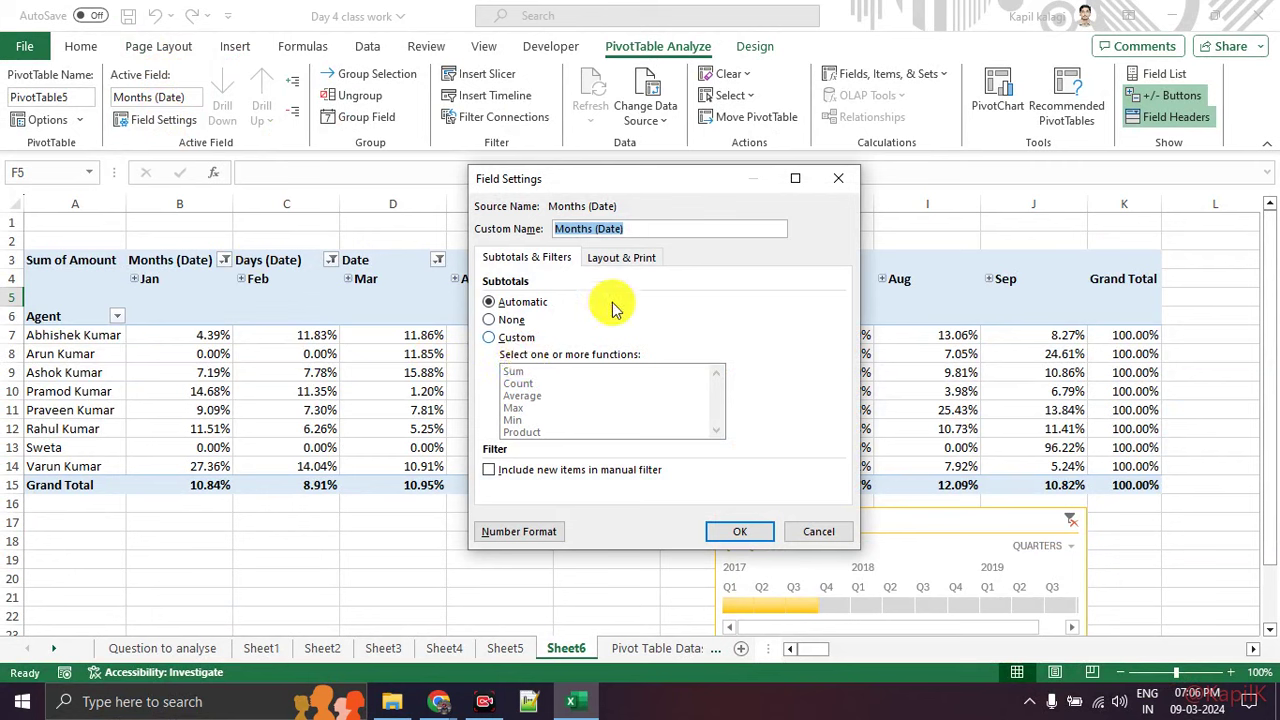
pyautogui.click(628, 260)
pyautogui.click(528, 257)
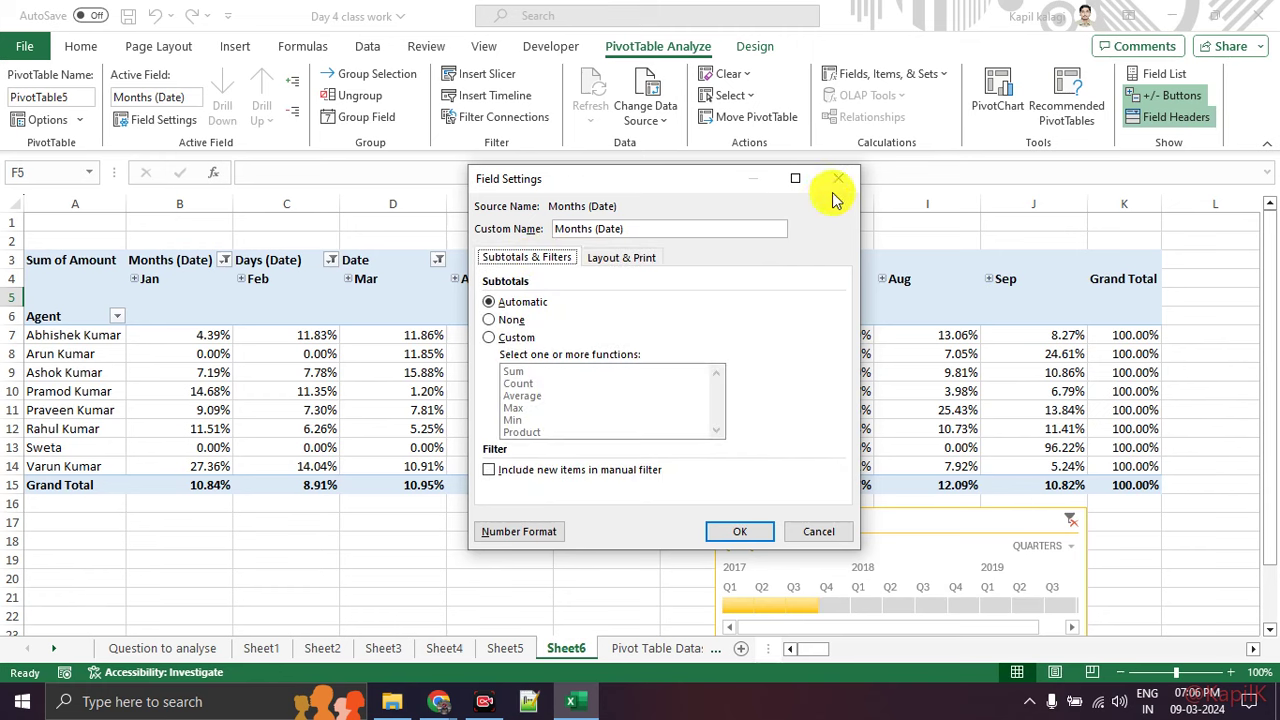
pyautogui.click(838, 178)
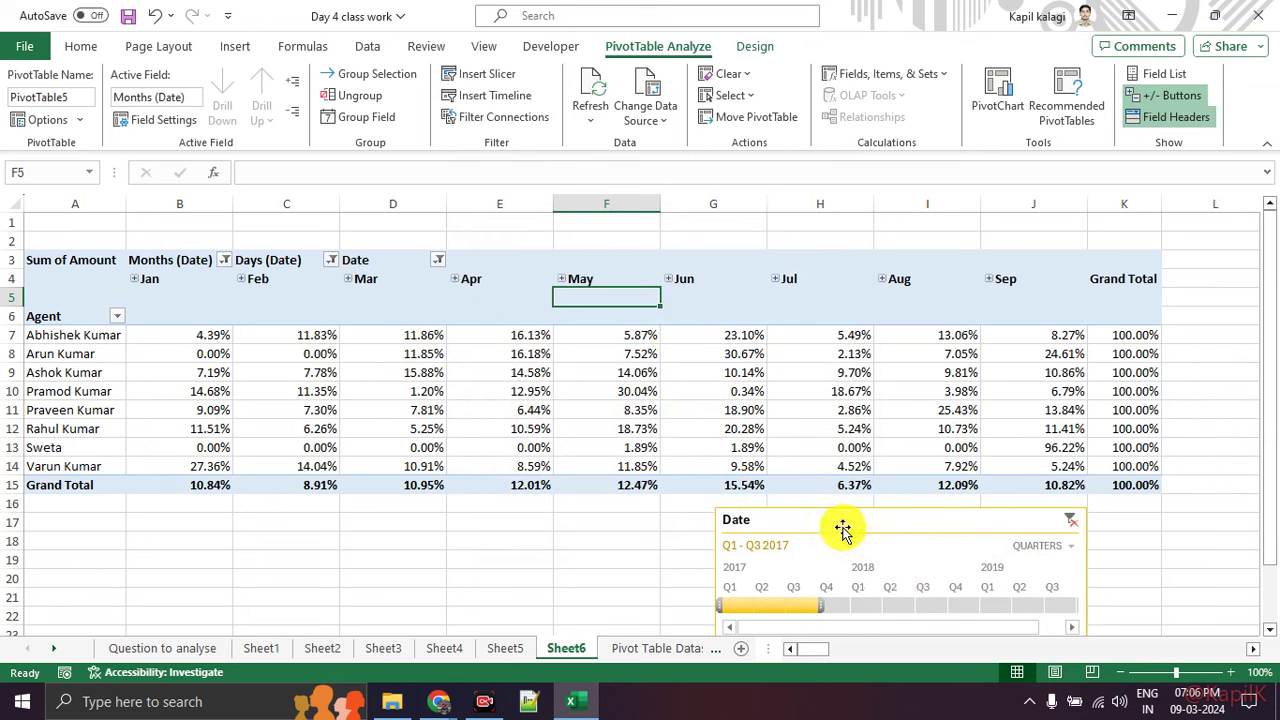
# Step: Show the pivot field list, scroll through its fields, and close it again
pyautogui.click(1150, 75)
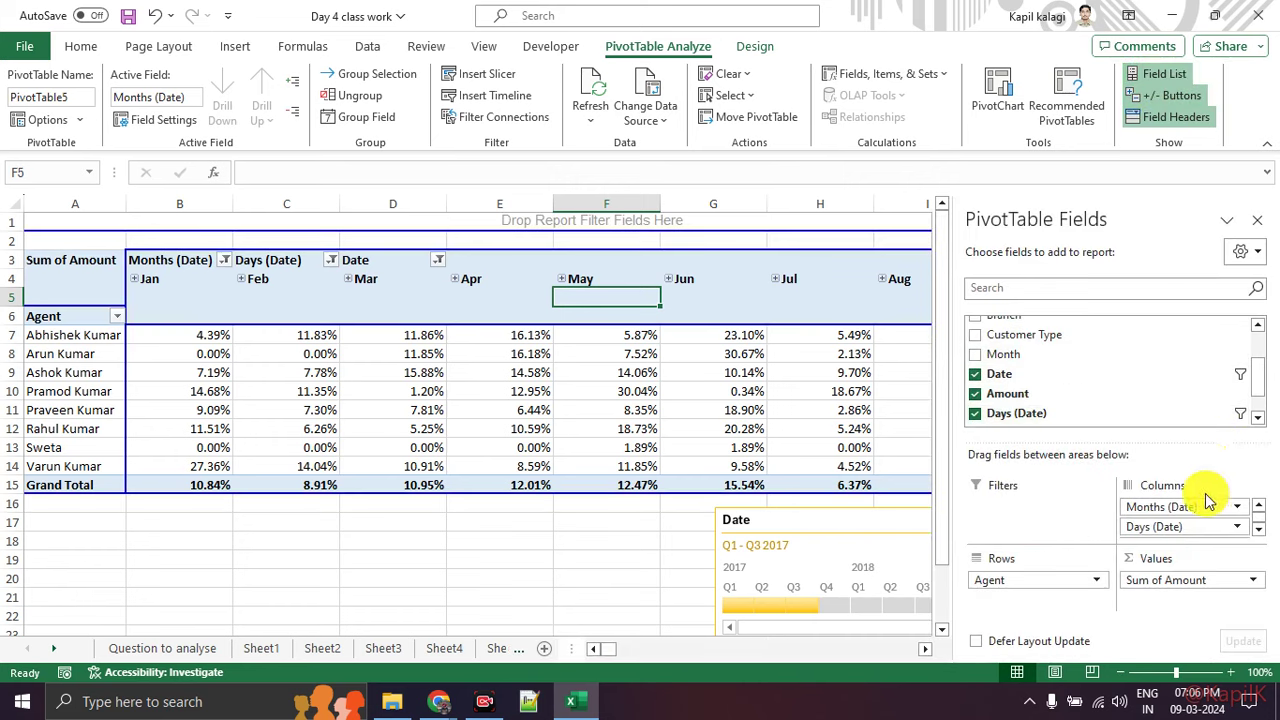
pyautogui.scroll(-1, 1194, 523)
pyautogui.scroll(1, 1230, 520)
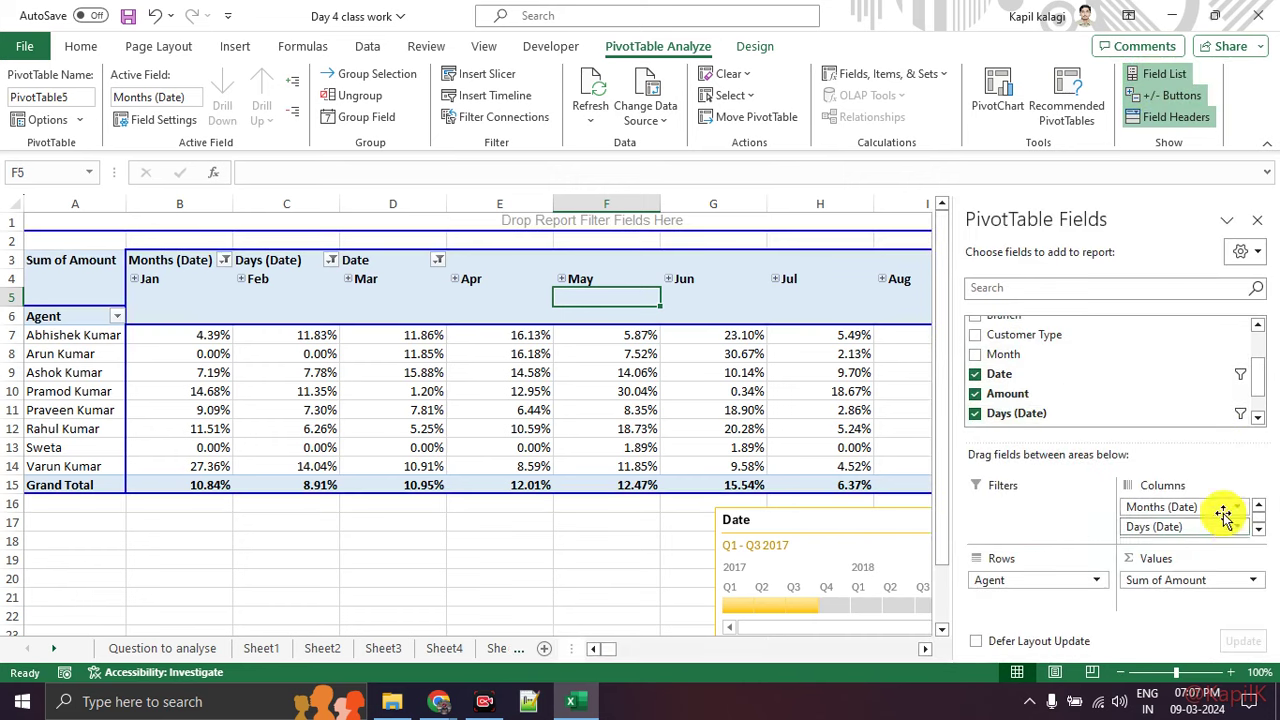
pyautogui.scroll(-1, 1192, 520)
pyautogui.scroll(1, 1222, 533)
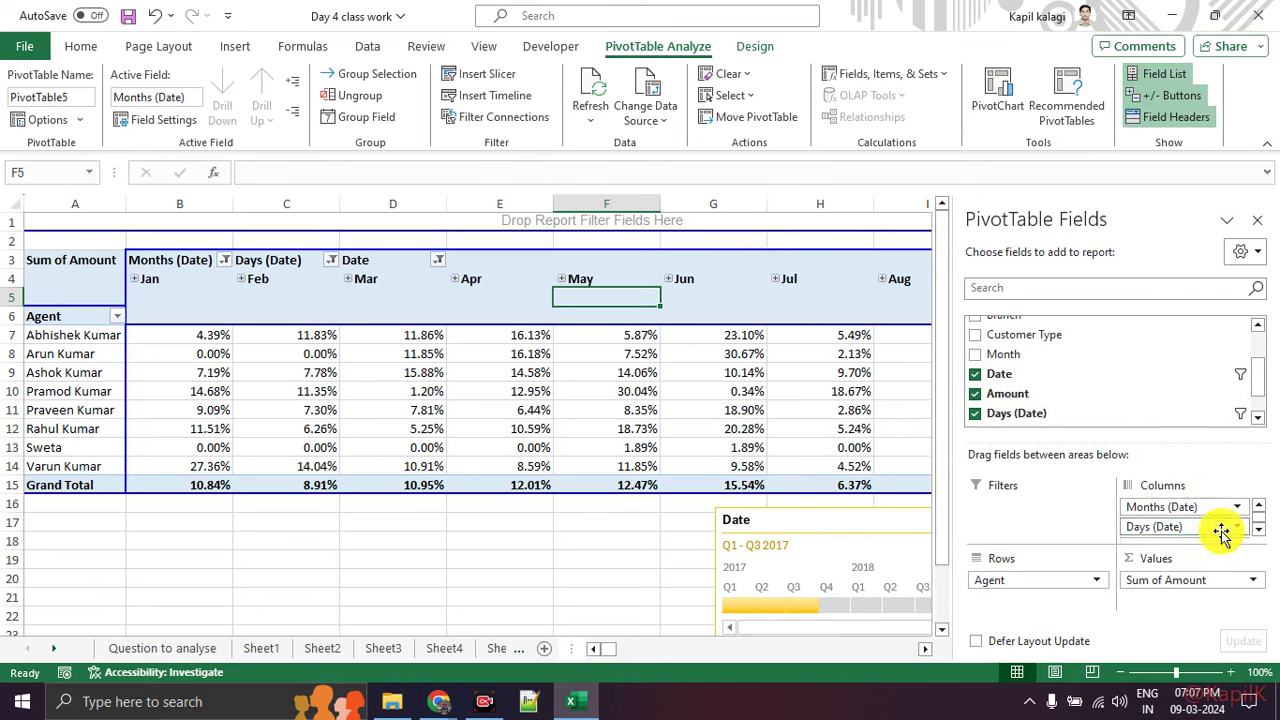
pyautogui.click(1257, 220)
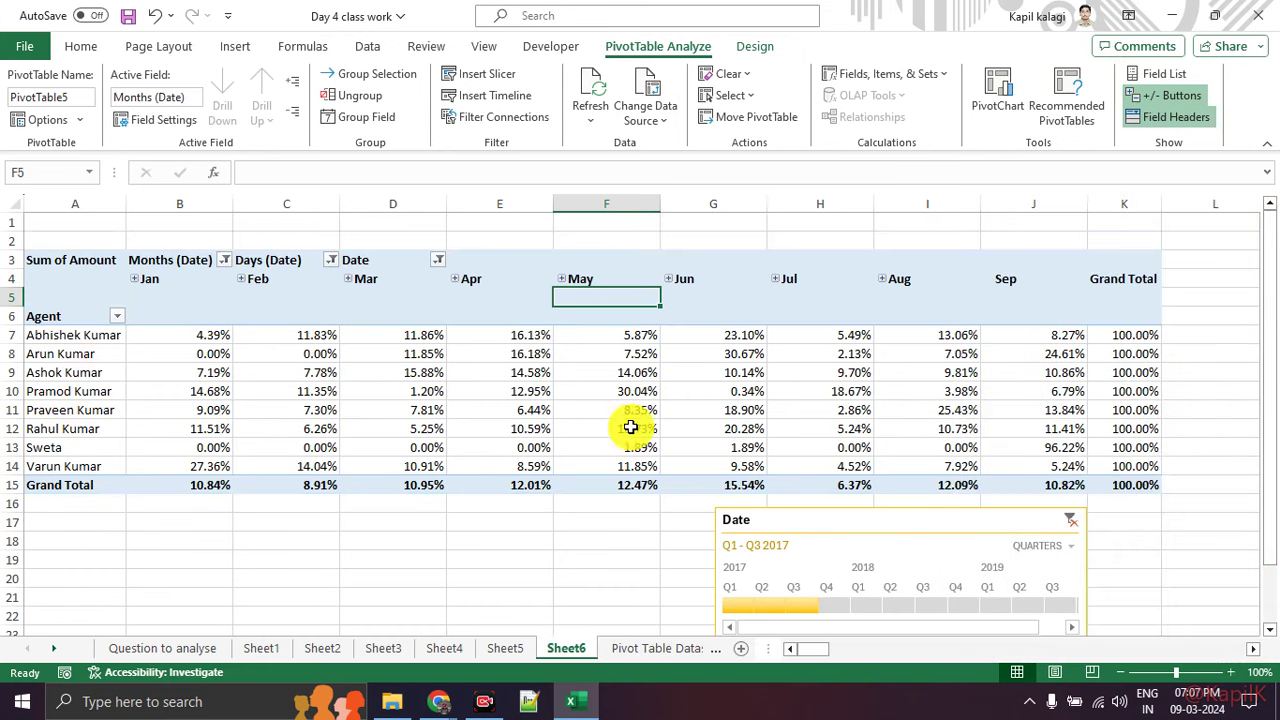
# Step: Shift the Date timeline left and extend it to all of 2017, adding Oct and Nov
pyautogui.moveTo(805, 527); pyautogui.dragTo(437, 514)
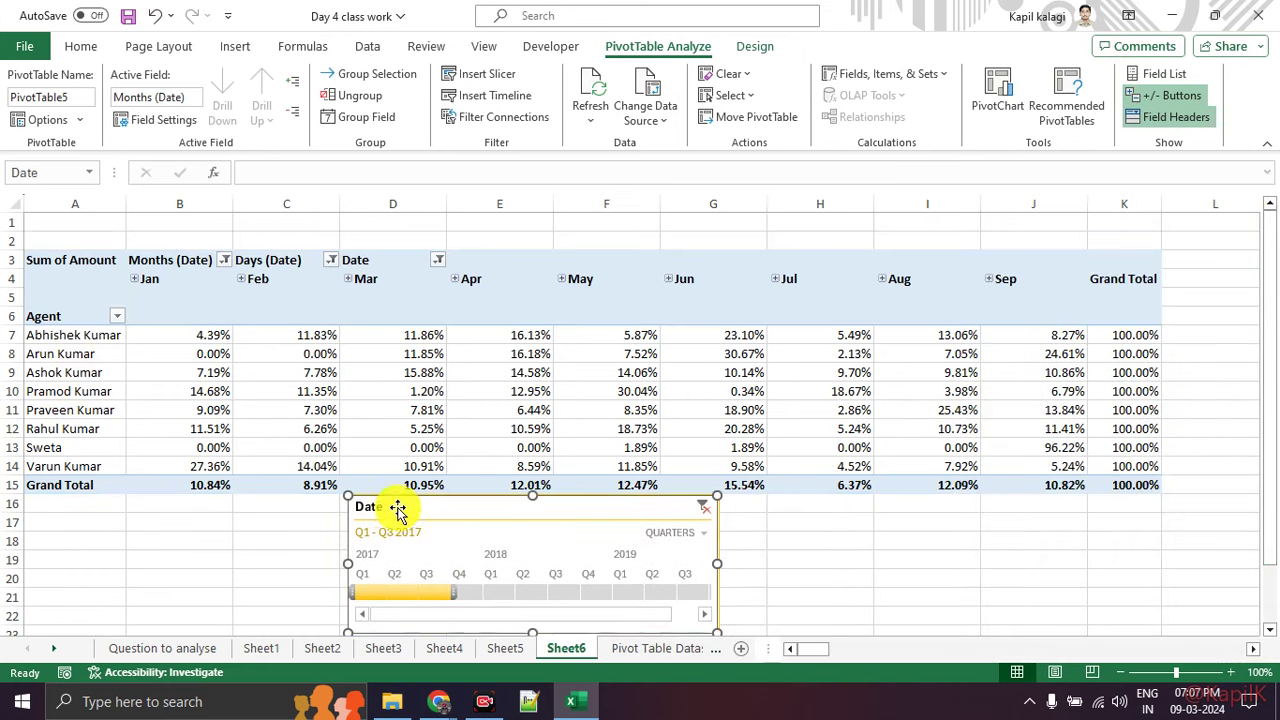
pyautogui.moveTo(471, 597); pyautogui.dragTo(500, 602)
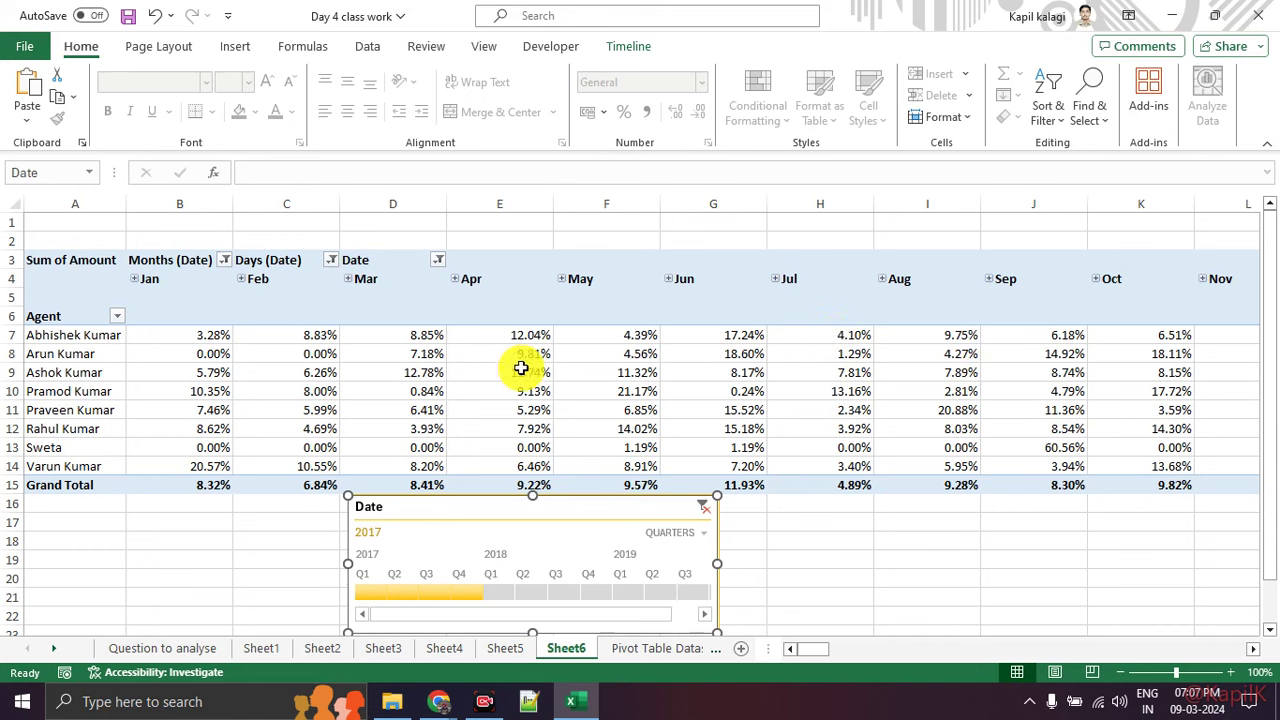
pyautogui.moveTo(626, 410)
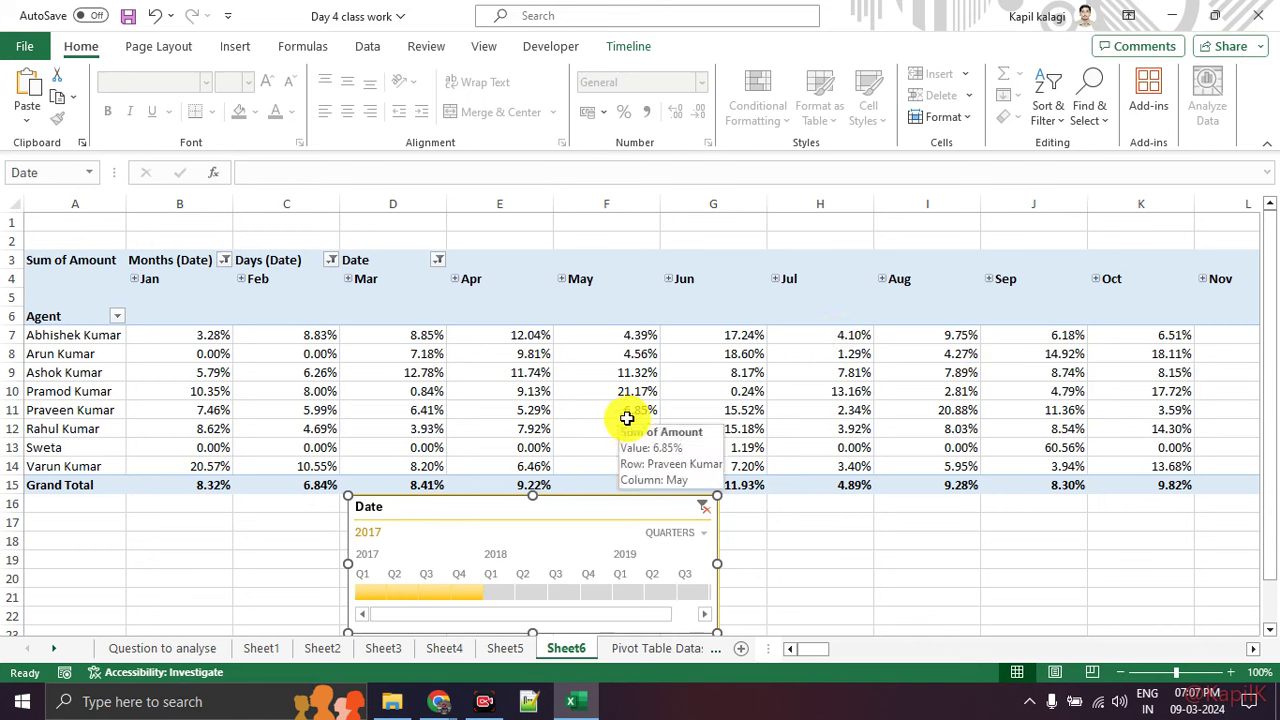
pyautogui.click(523, 295)
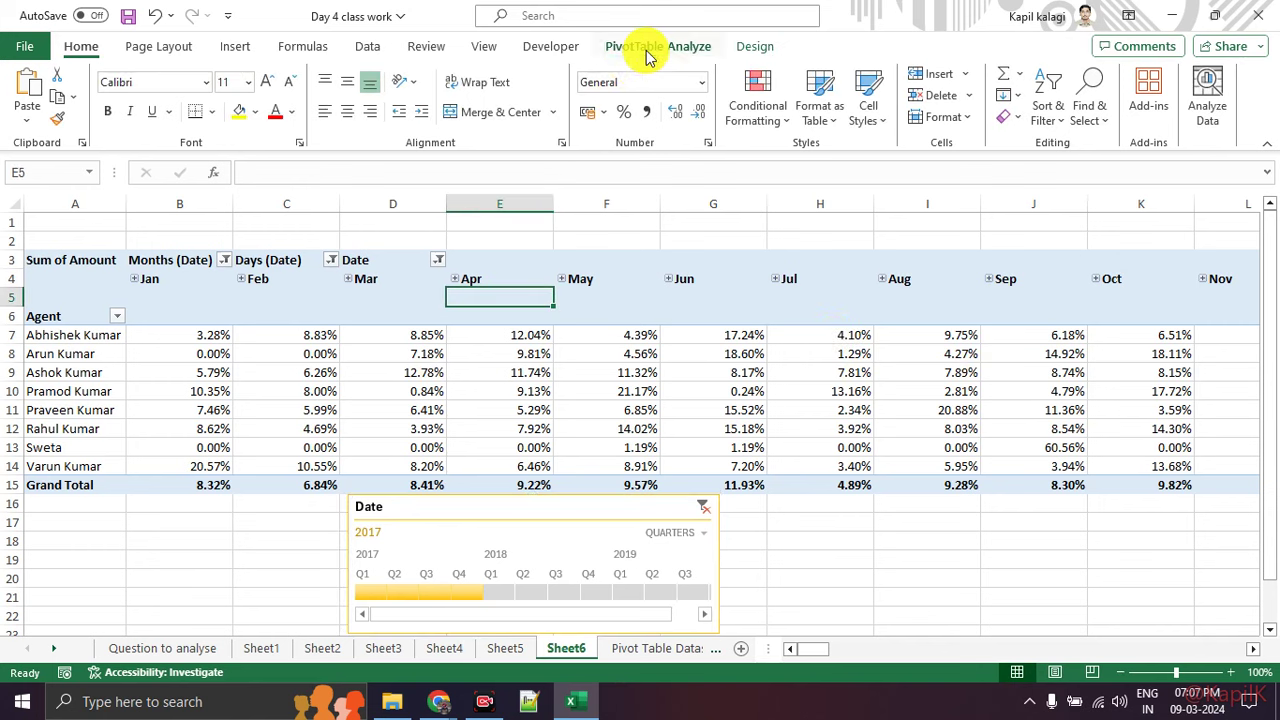
pyautogui.click(648, 48)
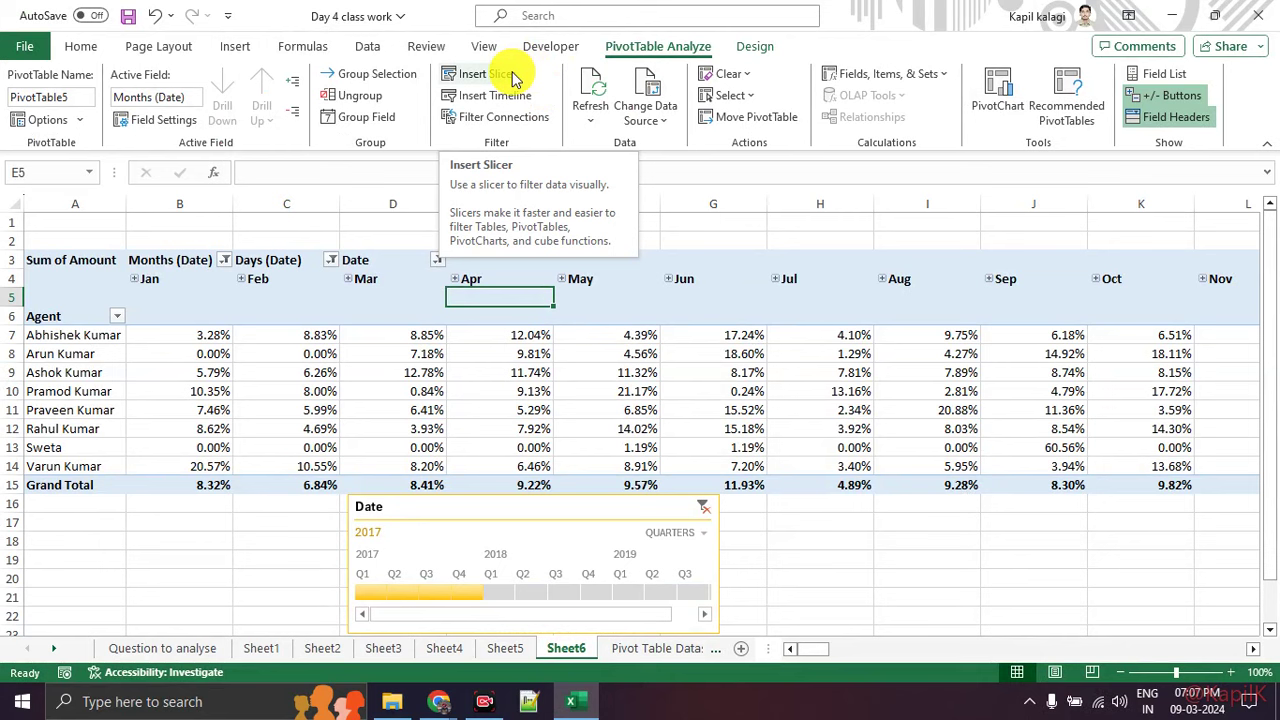
# Step: Insert a Branch slicer and position it beside the Date timeline
pyautogui.click(505, 74)
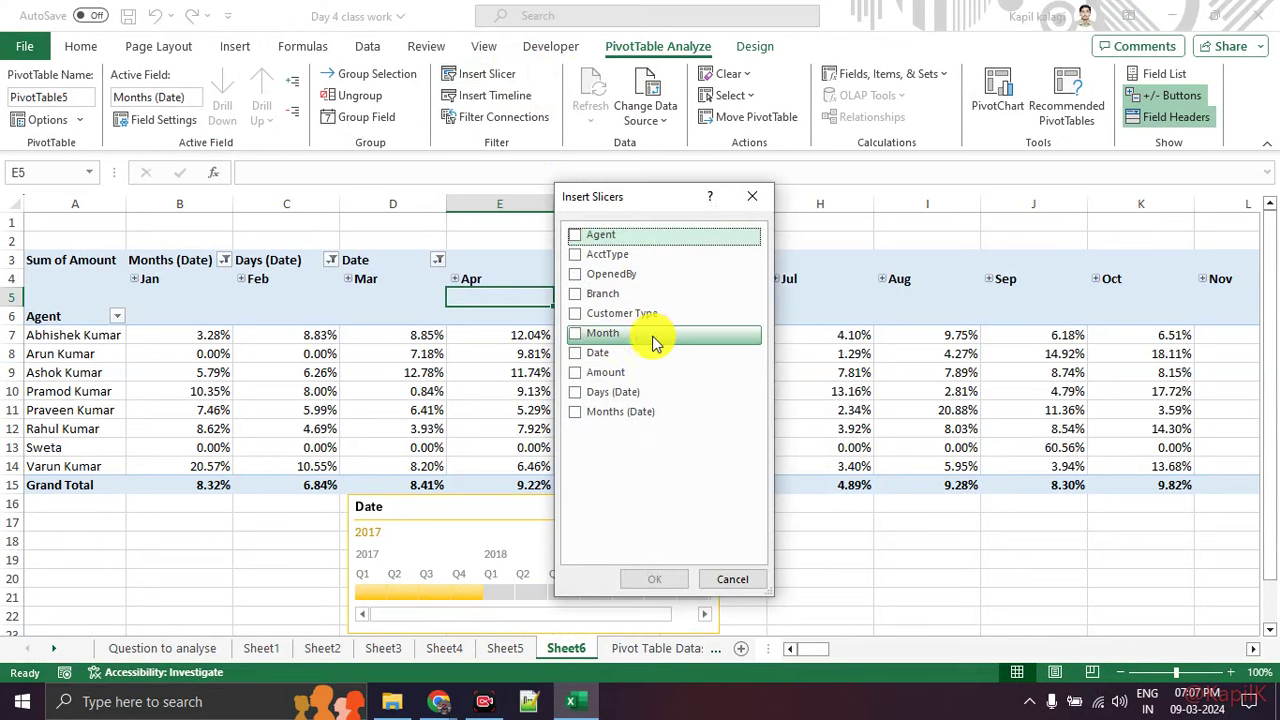
pyautogui.click(586, 296)
pyautogui.click(664, 579)
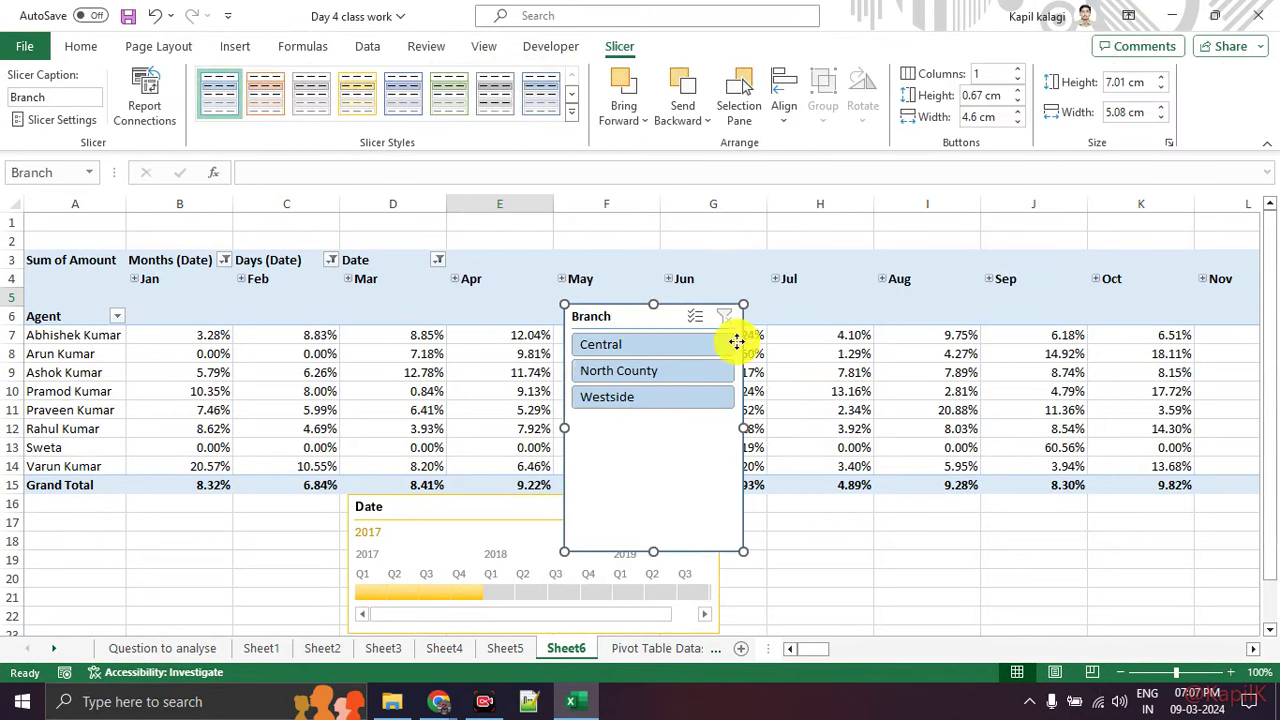
pyautogui.moveTo(736, 342); pyautogui.dragTo(814, 492)
# Step: Filter the pivot by branch, ending with North County and Westside selected via Multi-Select
pyautogui.click(789, 525)
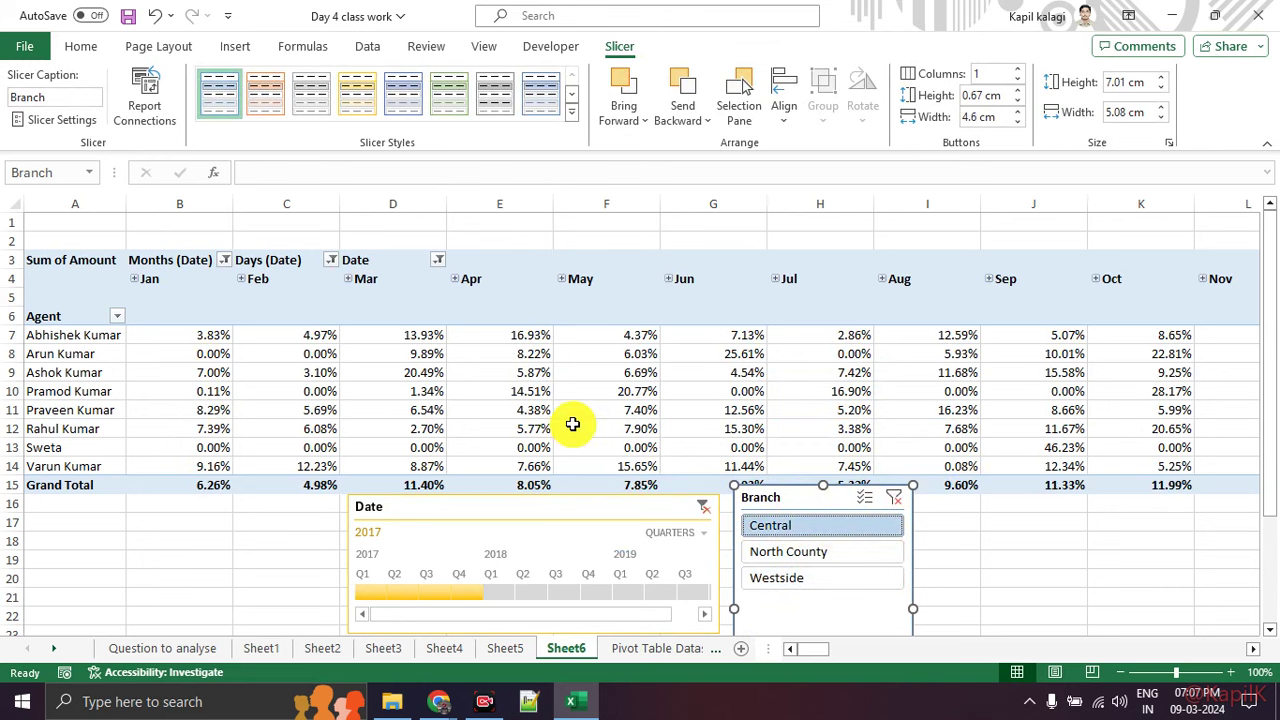
pyautogui.click(826, 551)
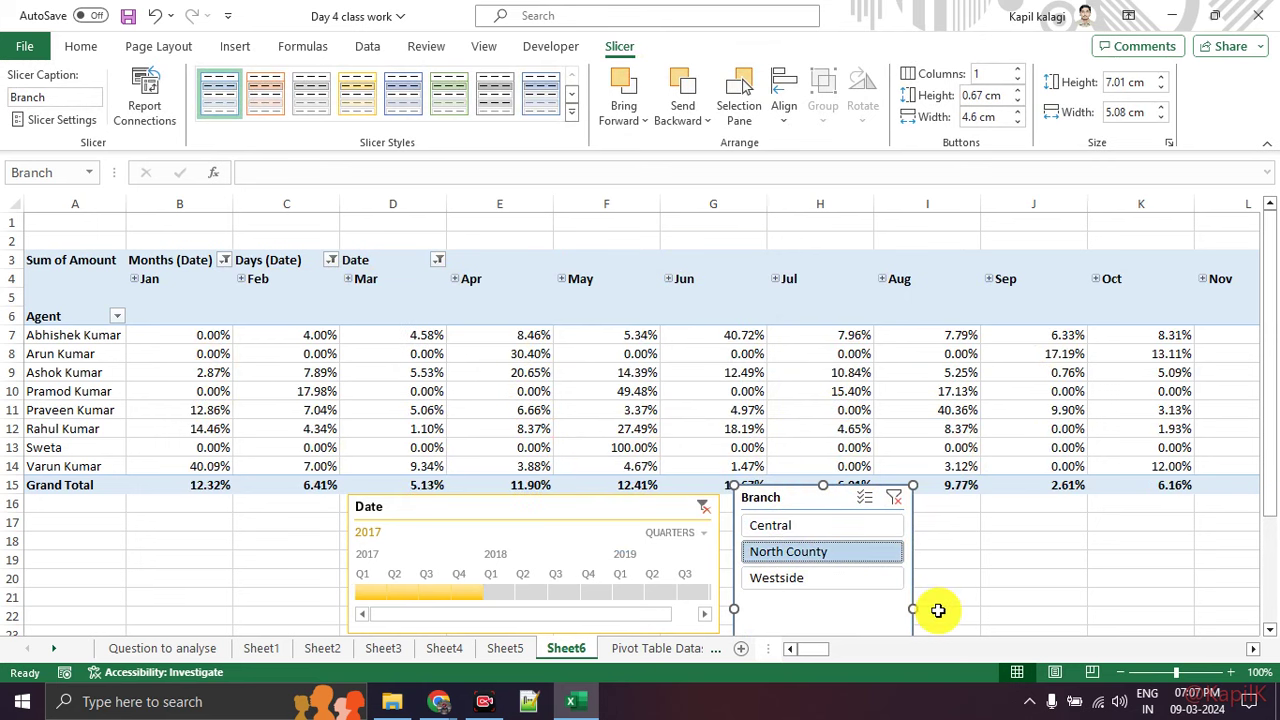
pyautogui.click(815, 580)
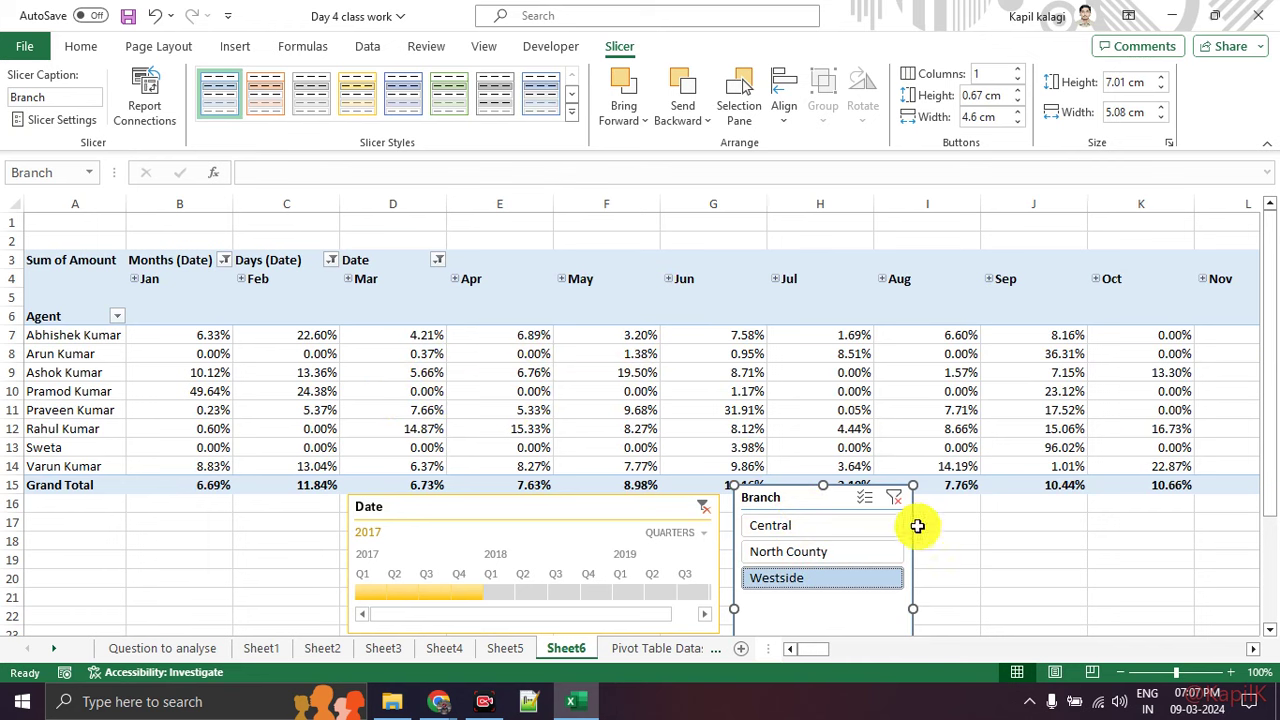
pyautogui.click(864, 497)
pyautogui.click(823, 551)
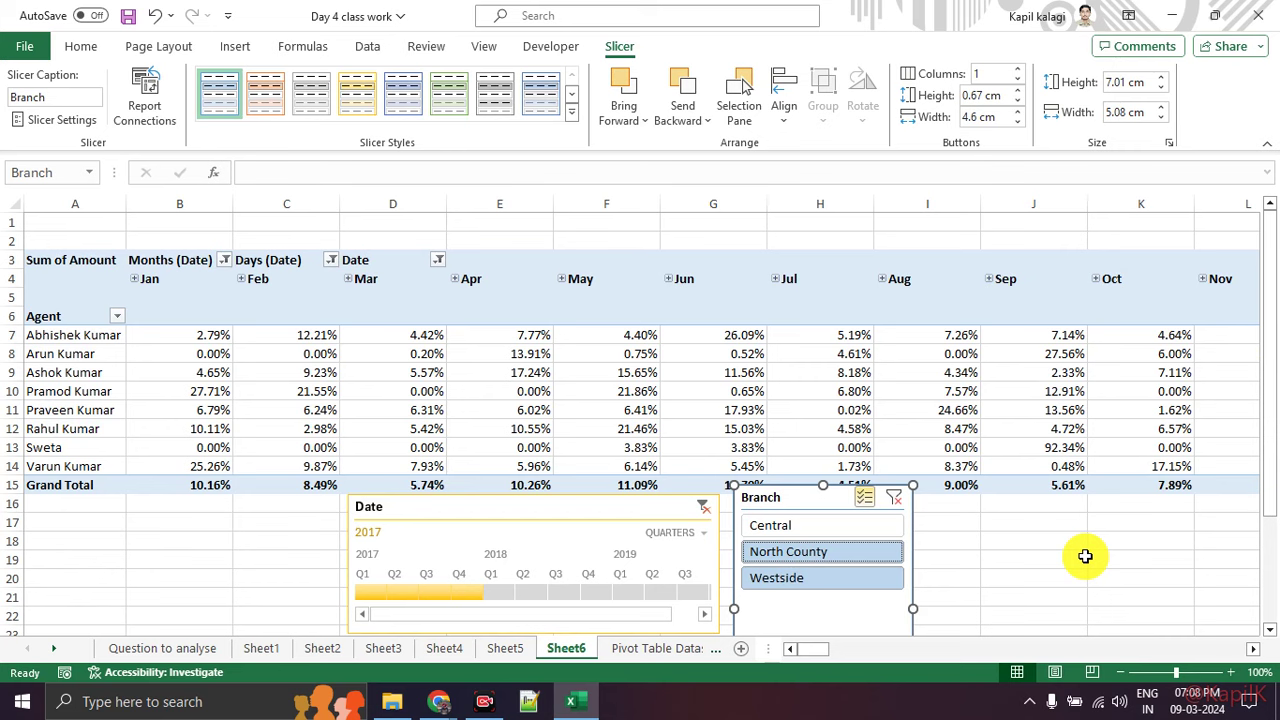
pyautogui.click(822, 314)
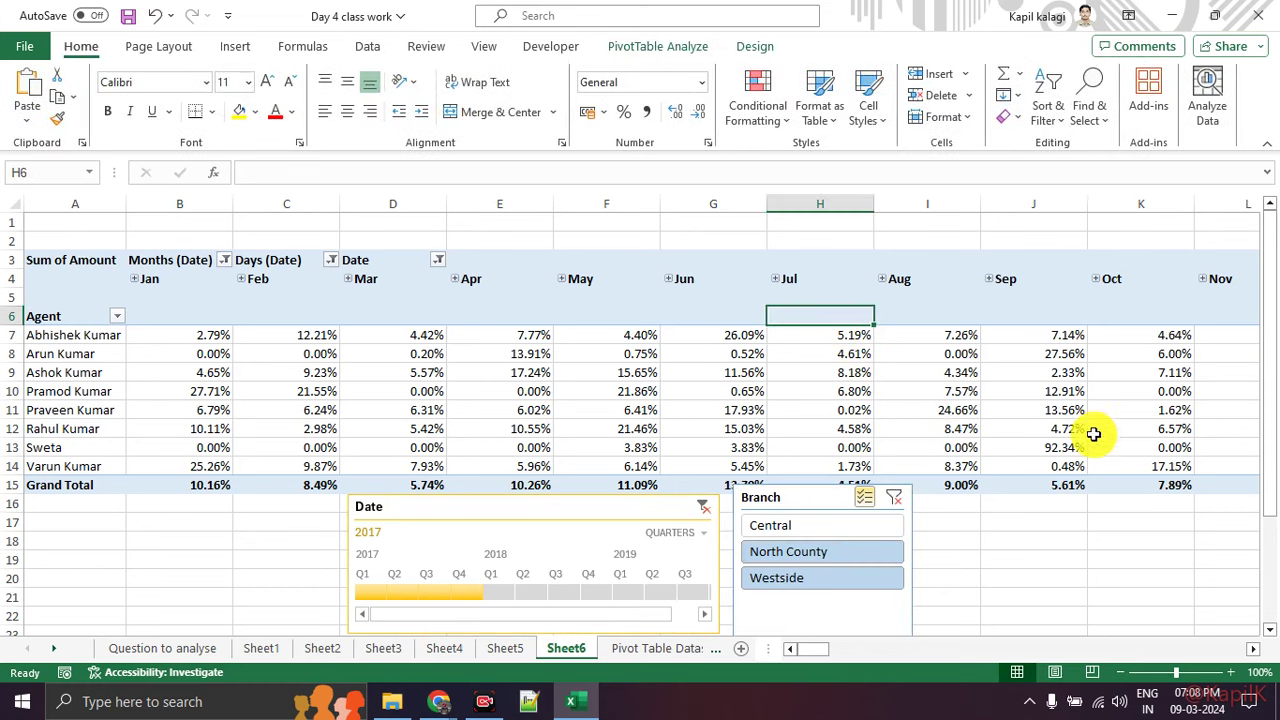
# Step: Select the pivot, open its field list, and reposition items on the sheet
pyautogui.click(840, 258)
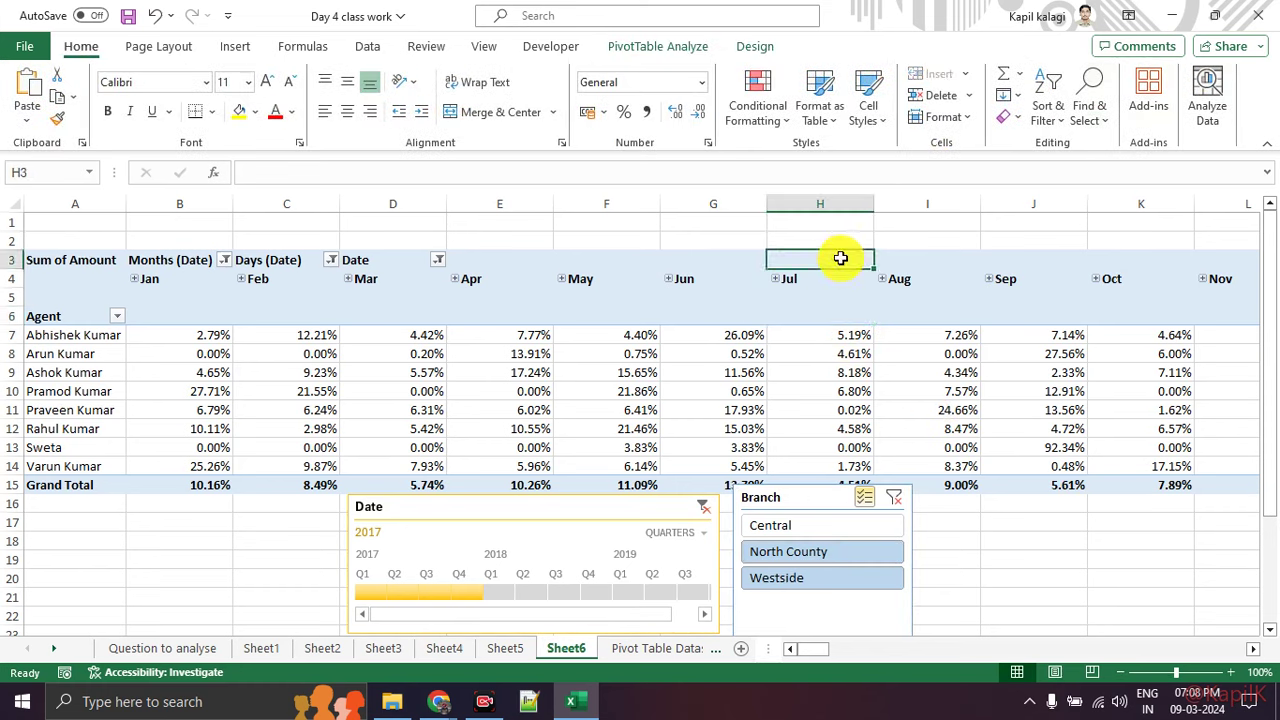
pyautogui.click(820, 295)
pyautogui.click(657, 46)
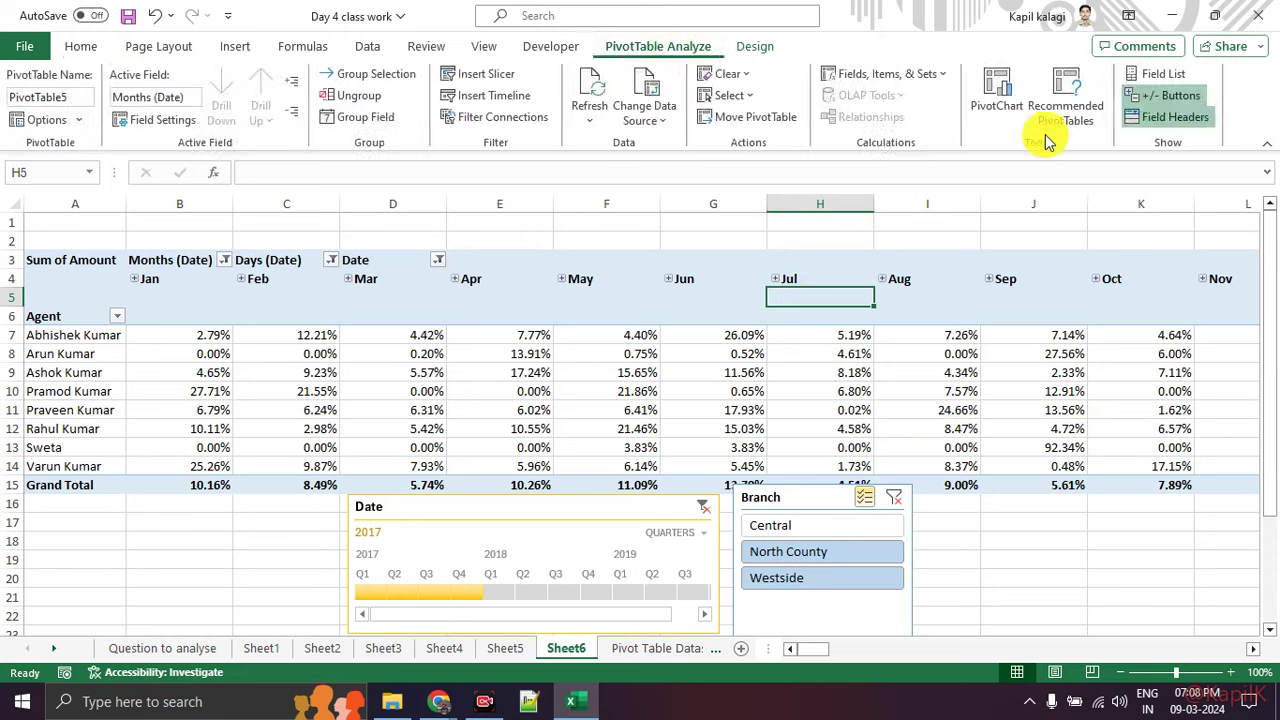
pyautogui.click(1160, 74)
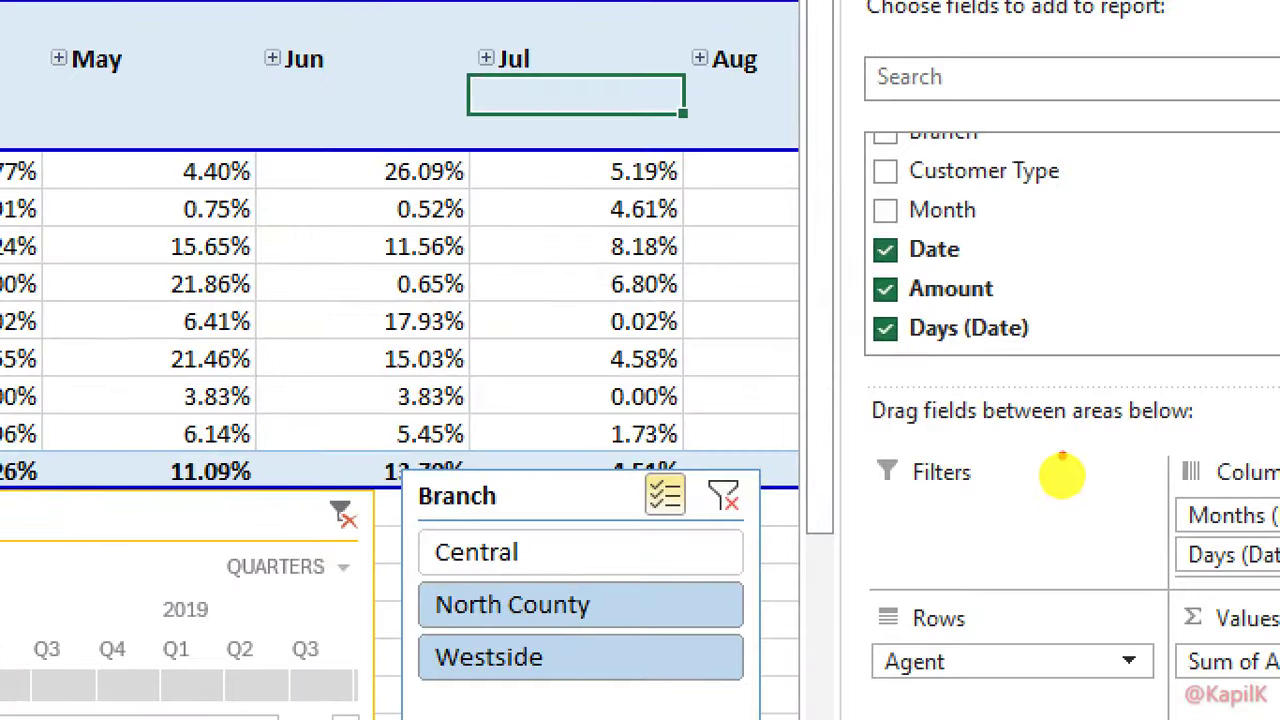
pyautogui.moveTo(1060, 450); pyautogui.dragTo(818, 520)
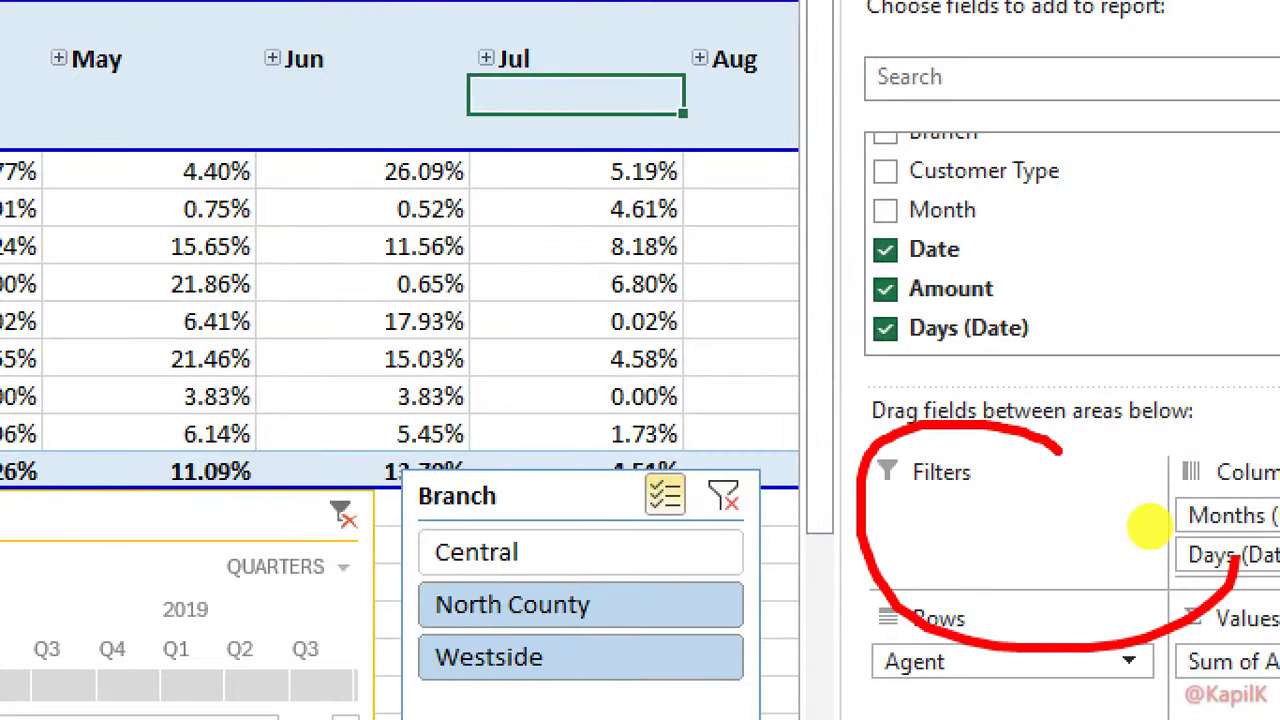
pyautogui.moveTo(955, 540); pyautogui.dragTo(612, 545)
pyautogui.moveTo(660, 502); pyautogui.dragTo(630, 555)
pyautogui.moveTo(440, 508)
pyautogui.mouseDown()
pyautogui.moveTo(615, 545)
pyautogui.moveTo(710, 702)
pyautogui.mouseUp()
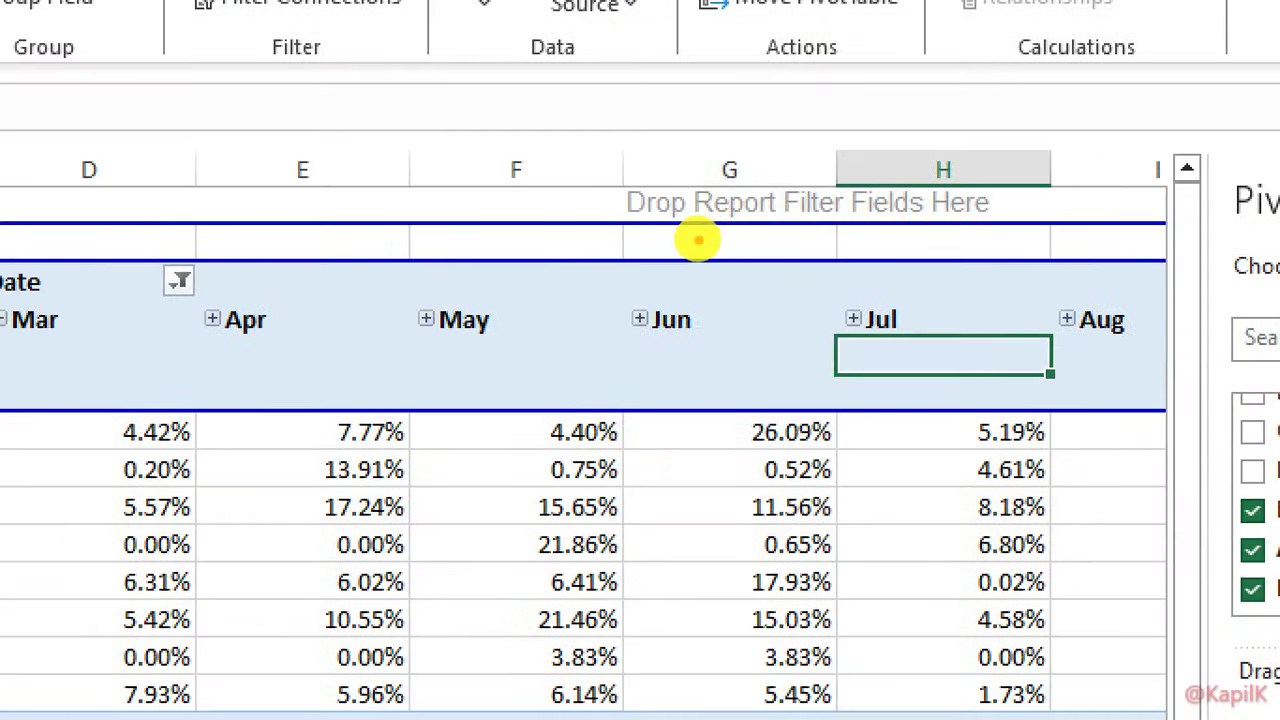
pyautogui.moveTo(608, 239)
pyautogui.mouseDown()
pyautogui.moveTo(730, 172)
pyautogui.moveTo(640, 229)
pyautogui.moveTo(705, 245)
pyautogui.mouseUp()
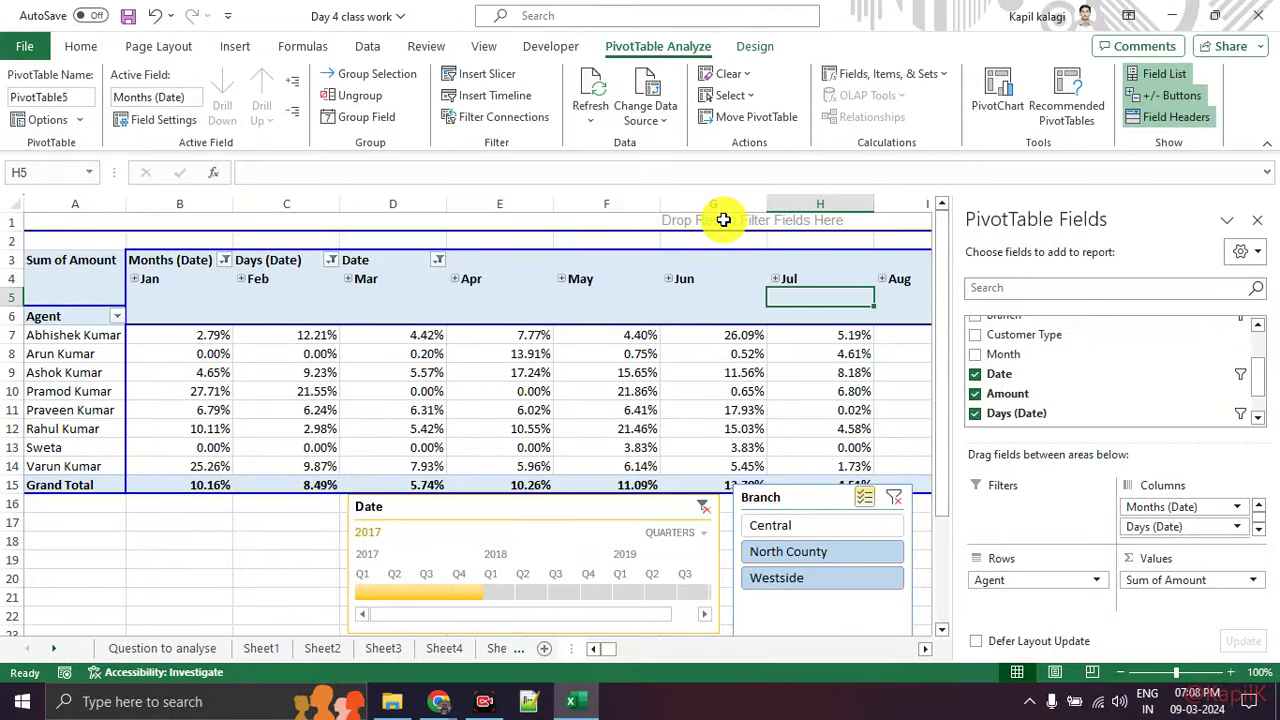
pyautogui.scroll(1, 1049, 372)
pyautogui.scroll(1, 1049, 375)
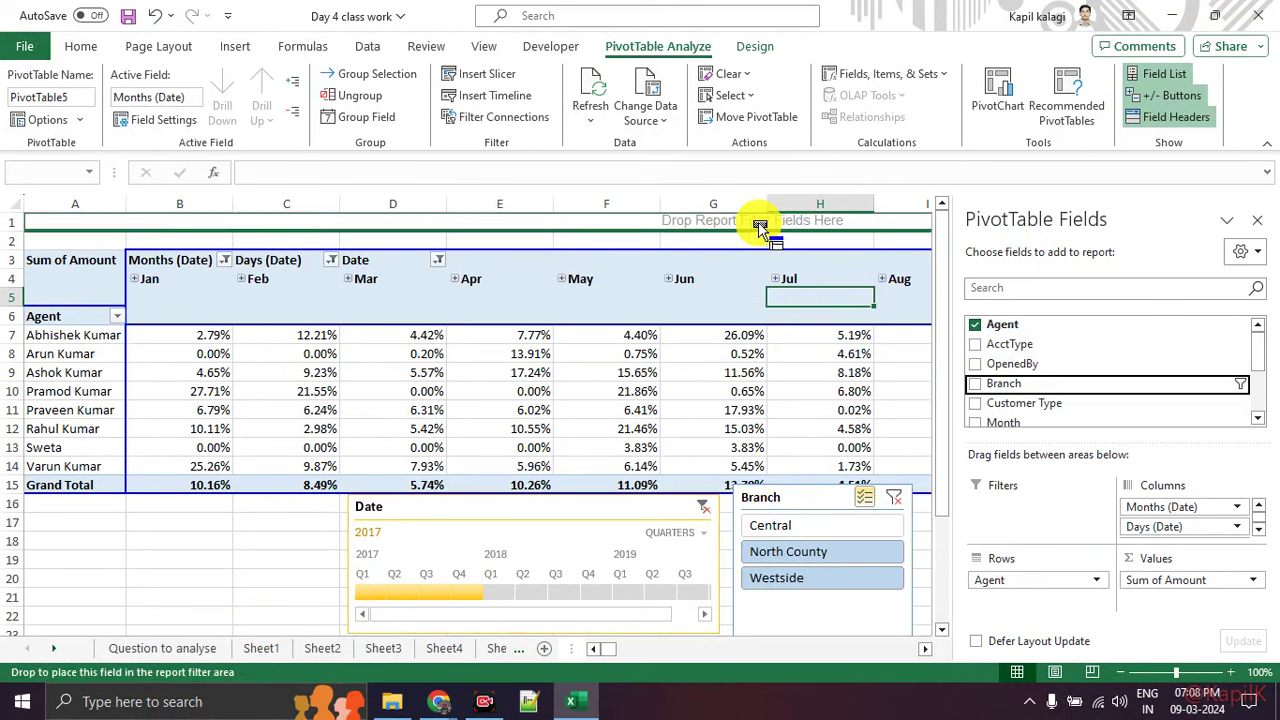
# Step: Add Branch as a report filter and drop North County, leaving only Westside
pyautogui.moveTo(1049, 383); pyautogui.dragTo(758, 222)
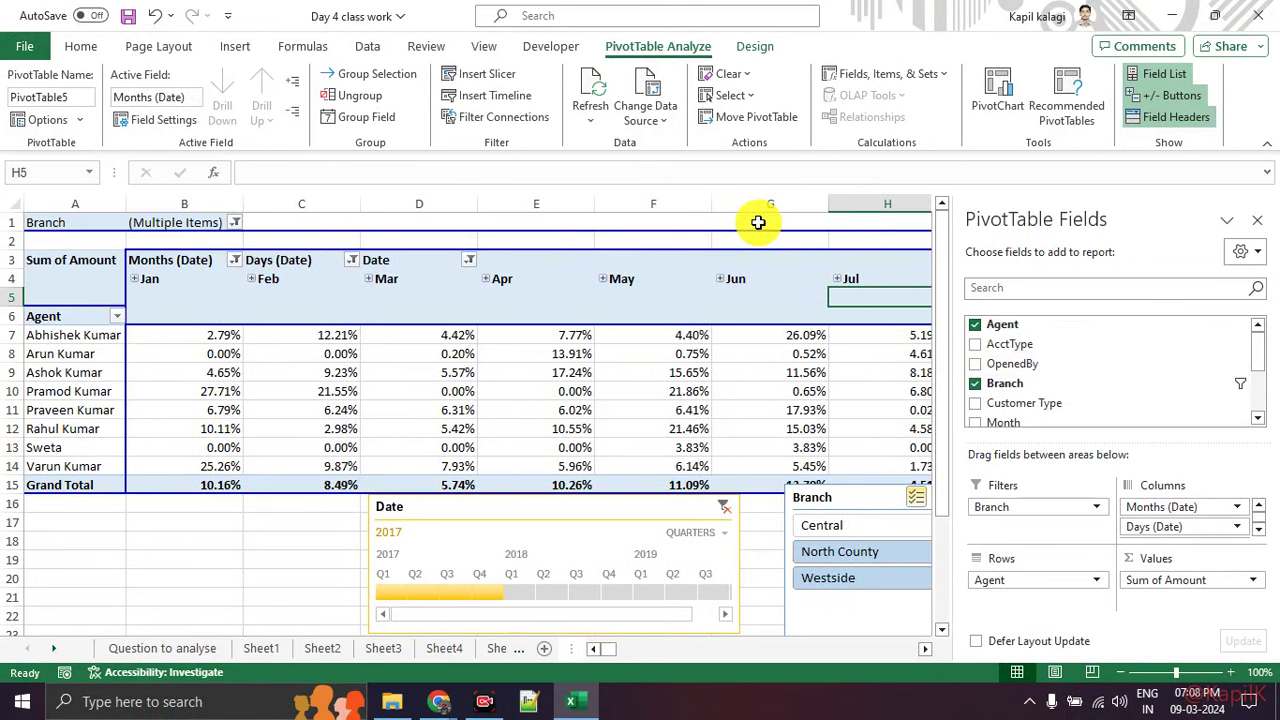
pyautogui.click(234, 222)
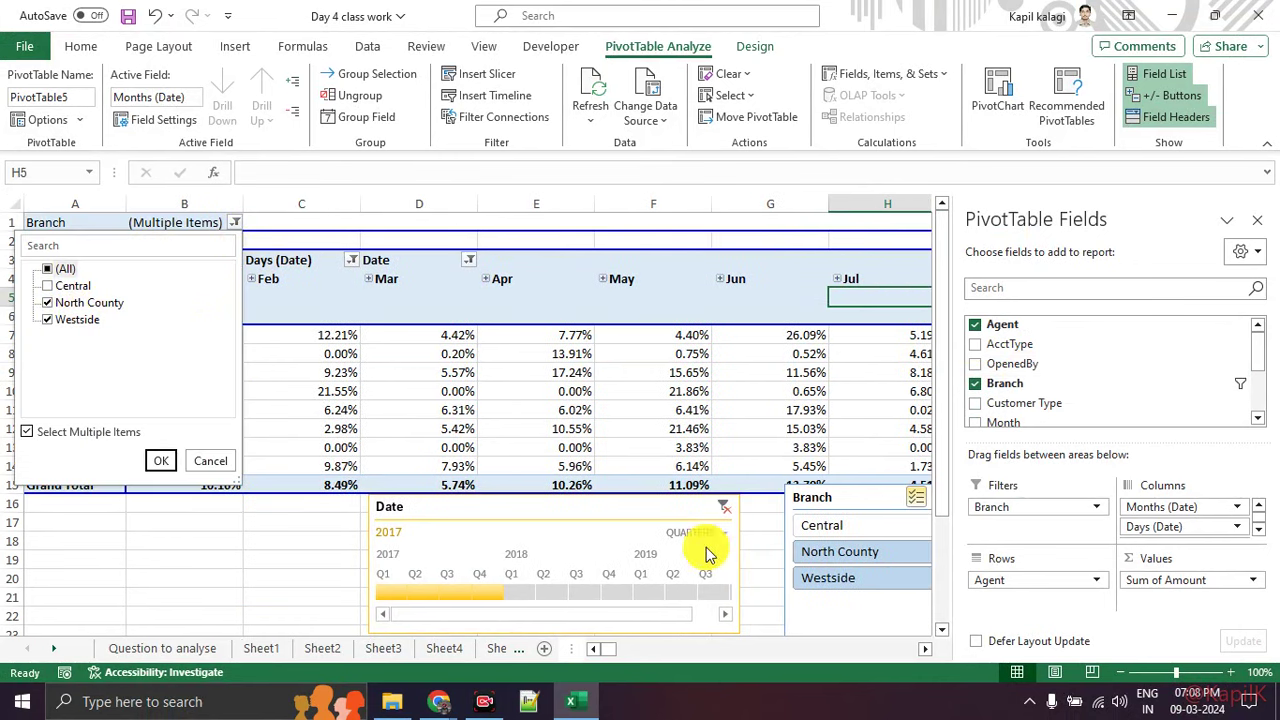
pyautogui.click(878, 552)
pyautogui.click(878, 552)
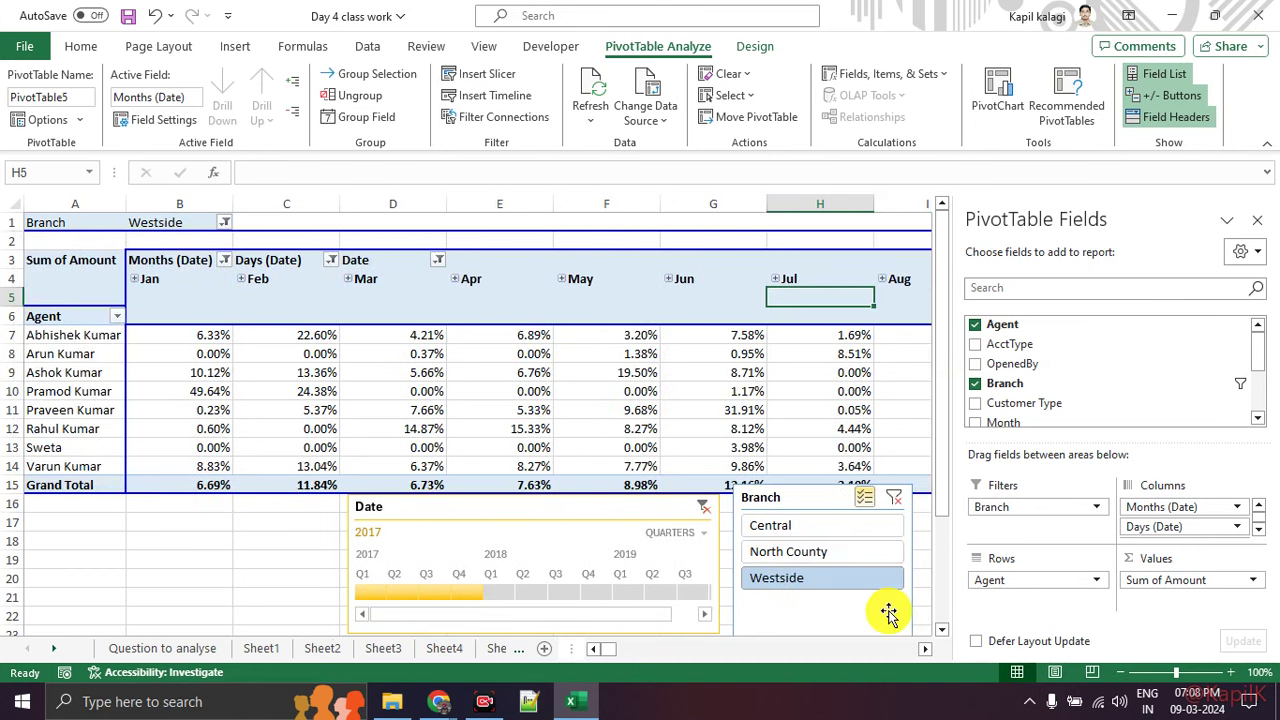
pyautogui.click(224, 222)
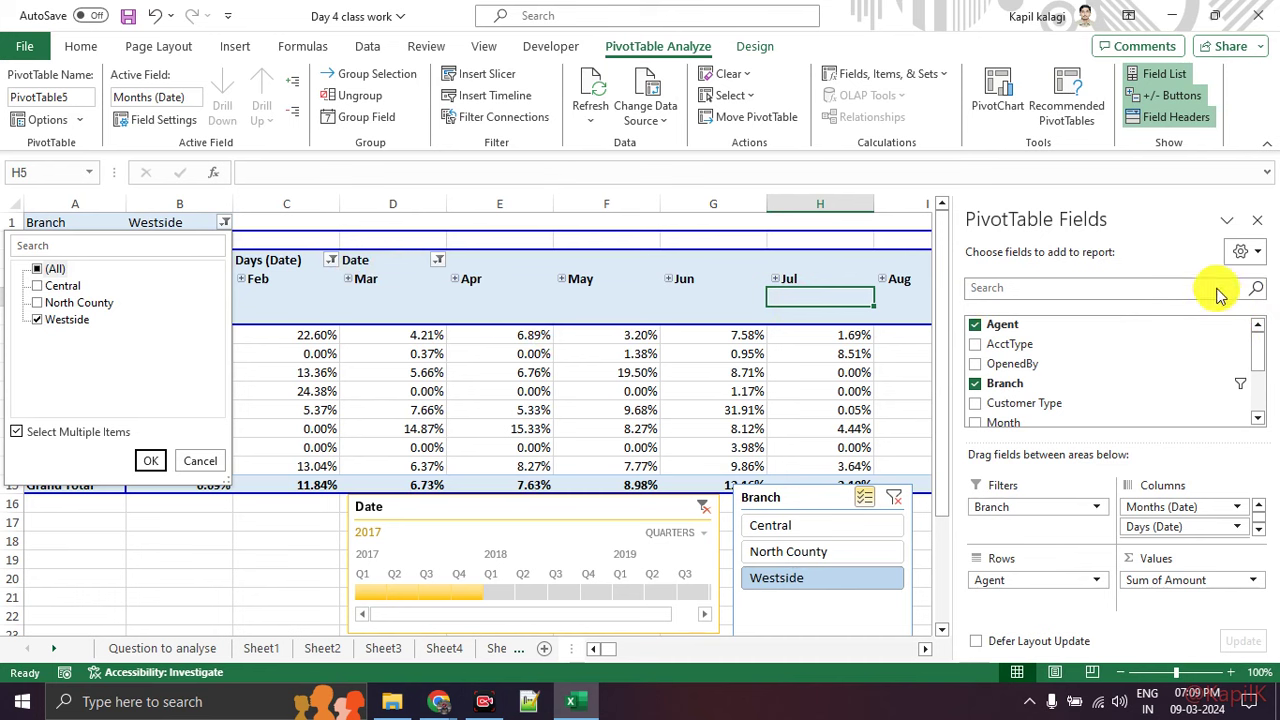
pyautogui.click(1260, 224)
pyautogui.click(1259, 222)
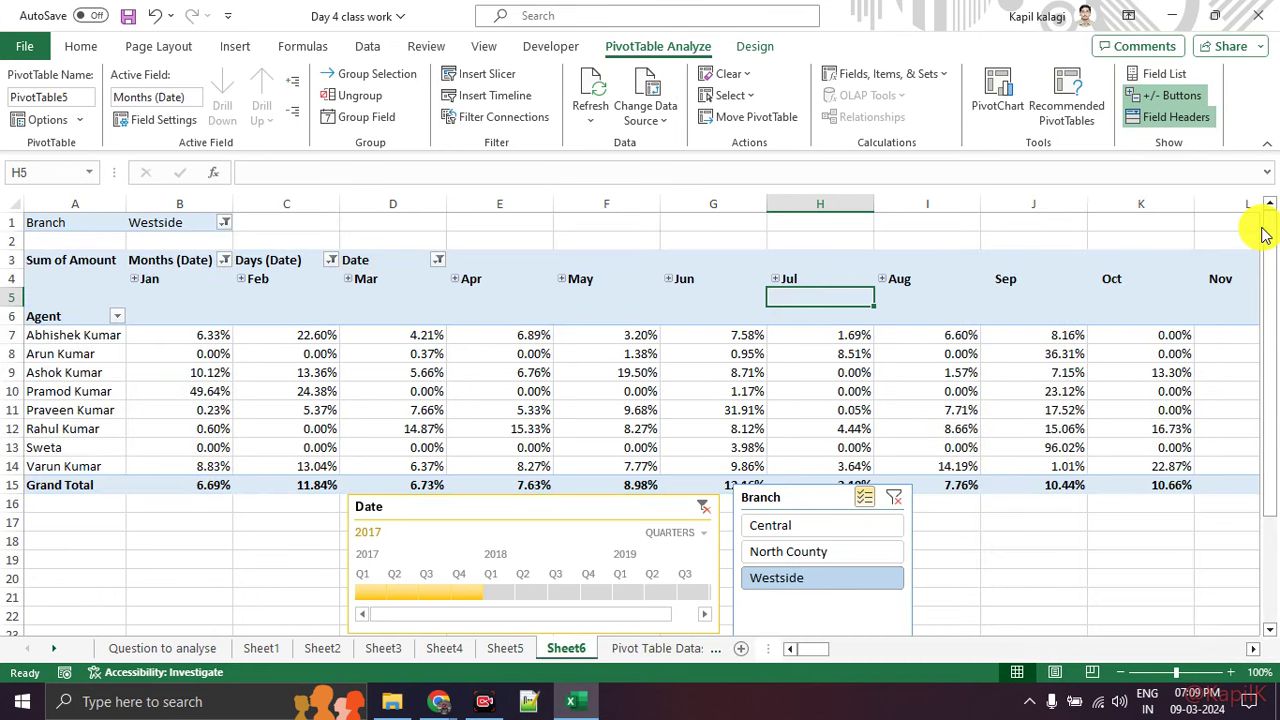
pyautogui.click(886, 74)
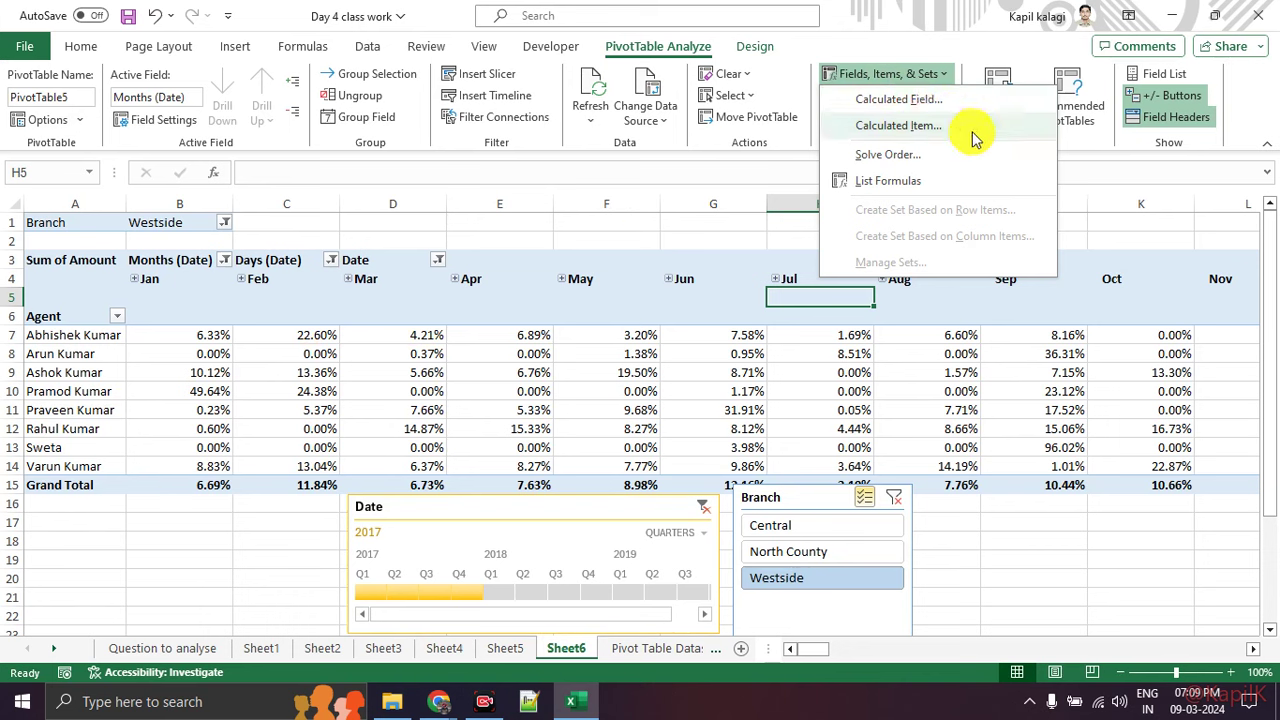
pyautogui.click(58, 374)
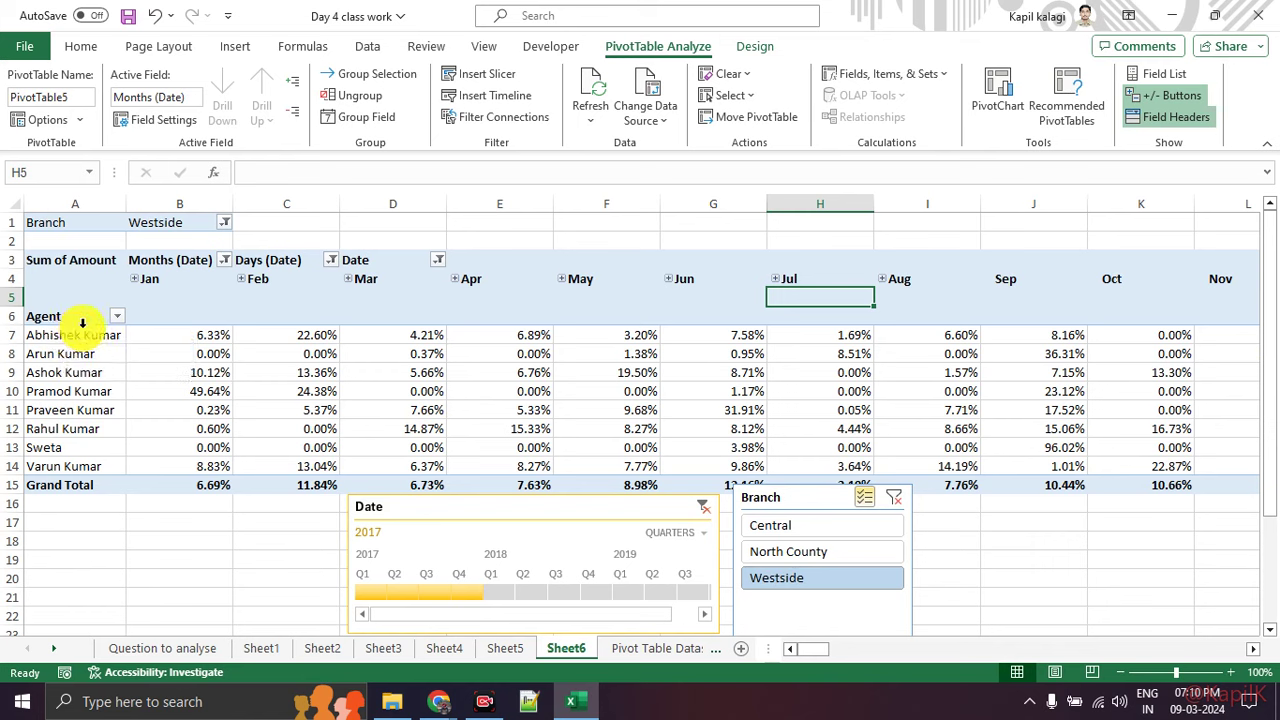
# Step: Group the three selected agent names in A7:A9 into a new agent group
pyautogui.moveTo(92, 336); pyautogui.dragTo(86, 372)
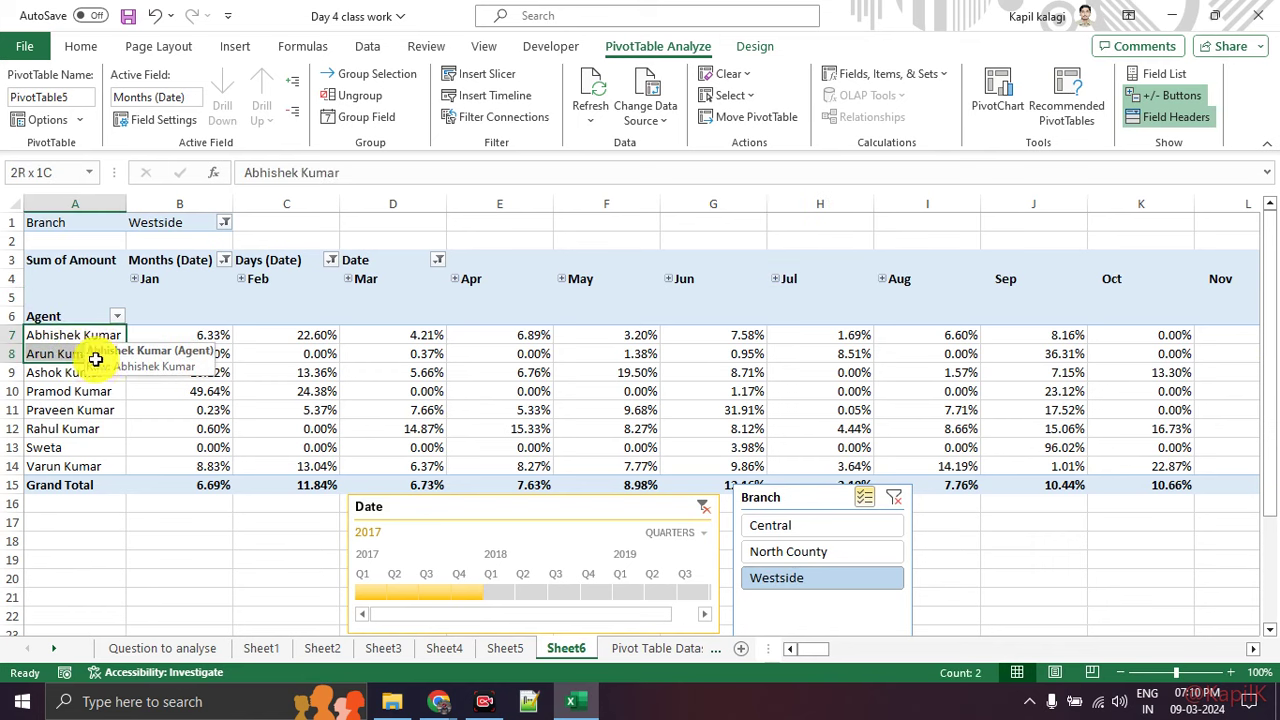
pyautogui.rightClick(78, 358)
pyautogui.moveTo(158, 471)
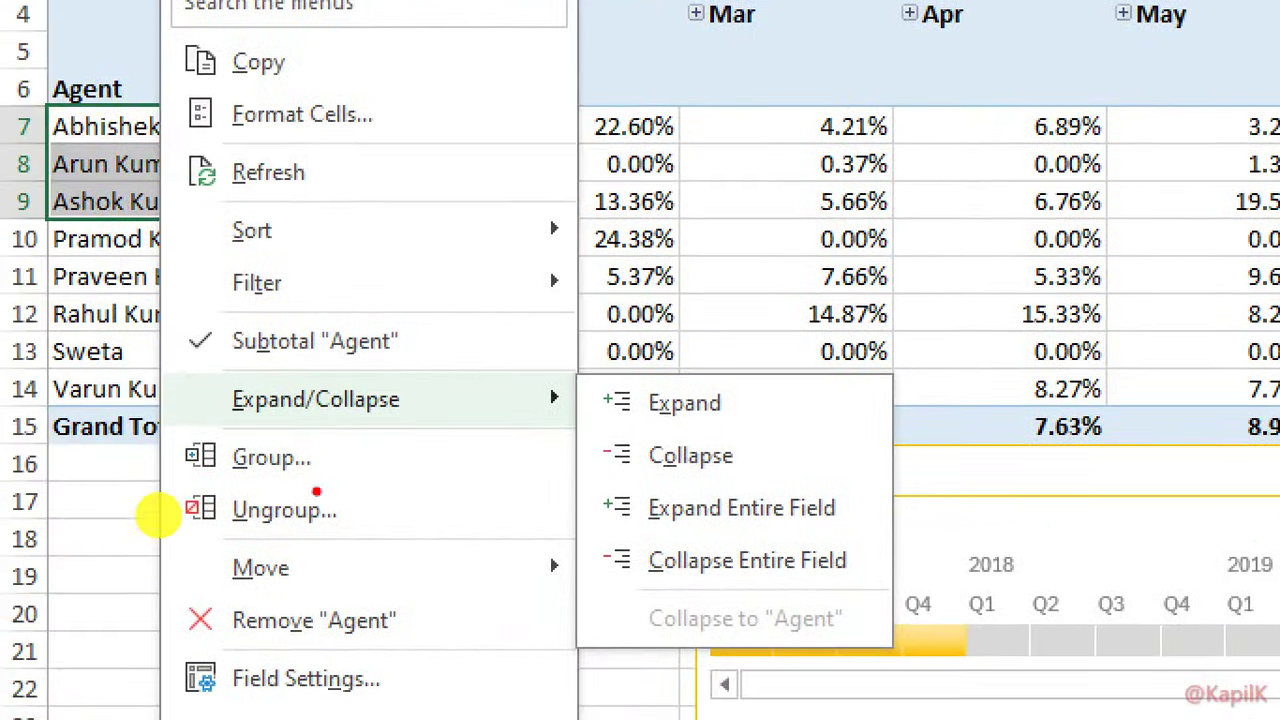
pyautogui.moveTo(330, 440)
pyautogui.mouseDown()
pyautogui.moveTo(290, 430)
pyautogui.moveTo(240, 510)
pyautogui.moveTo(365, 455)
pyautogui.moveTo(300, 425)
pyautogui.mouseUp()
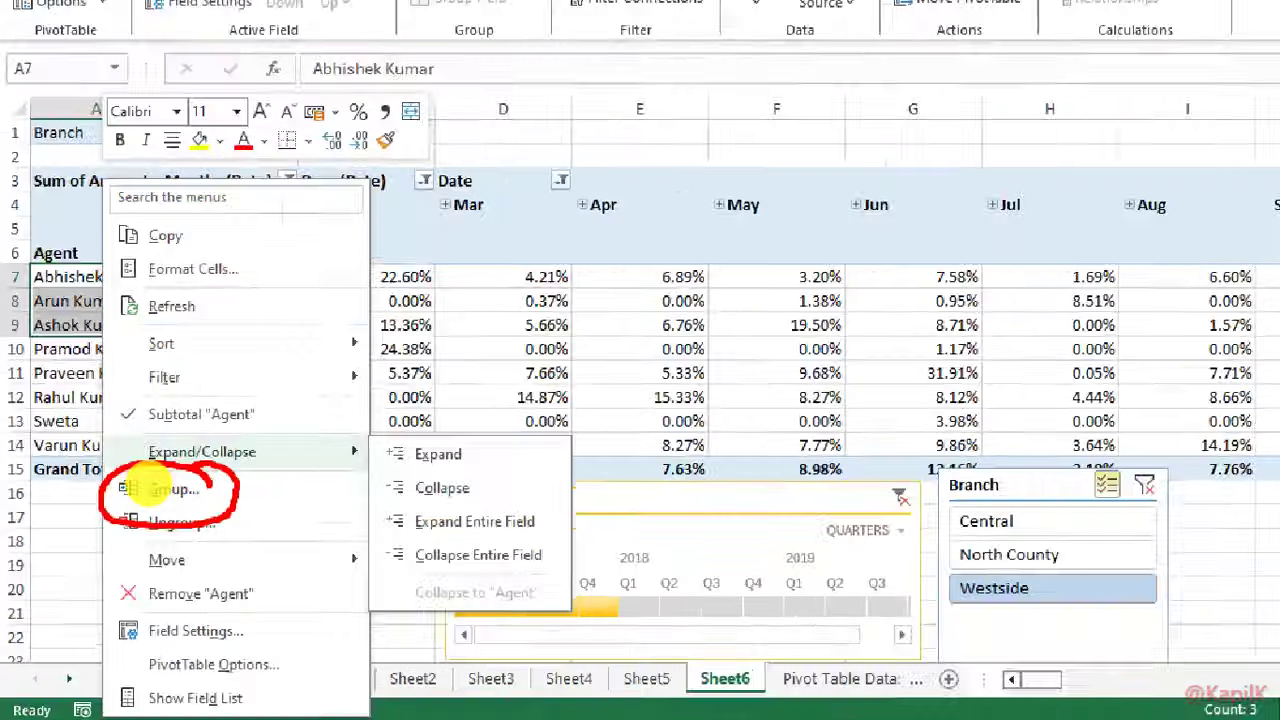
pyautogui.press('Escape')
pyautogui.rightClick(80, 337)
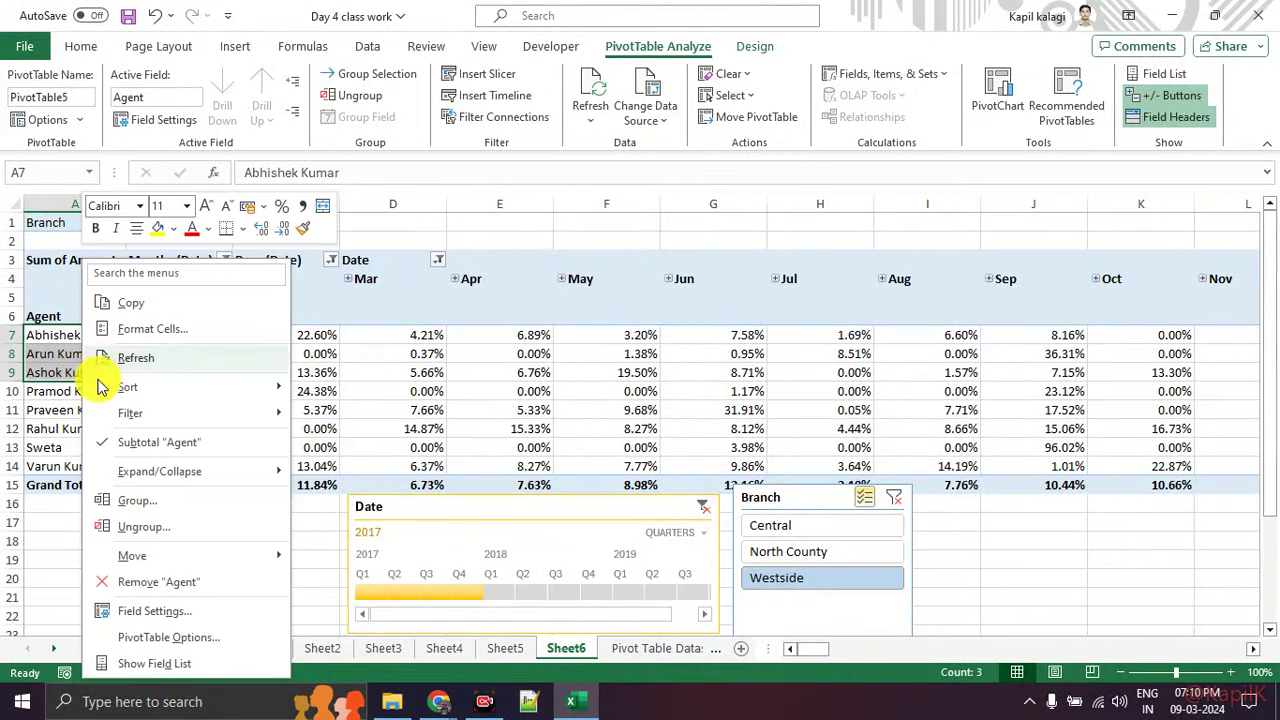
pyautogui.press('Escape')
pyautogui.hotkey('alt', 'shift', 'Right')
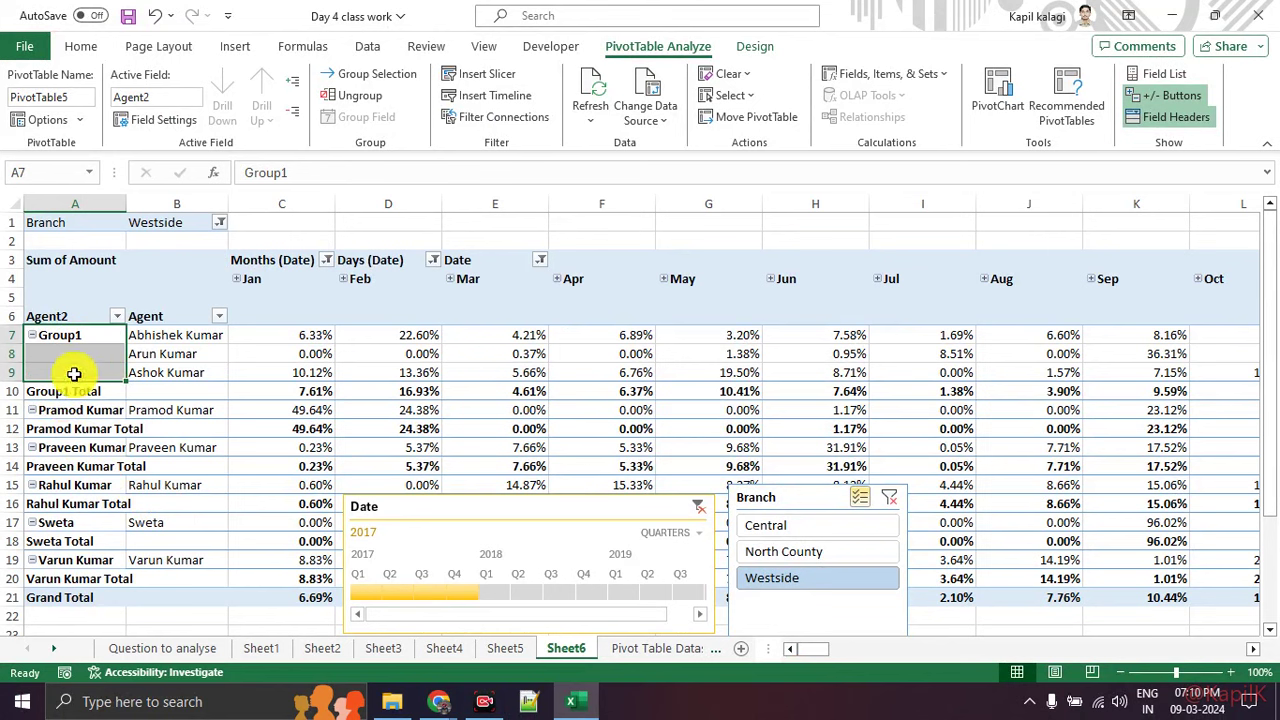
# Step: Rename the Group1 label to the new group's agent name
pyautogui.click(168, 371)
pyautogui.moveTo(176, 336); pyautogui.dragTo(177, 371)
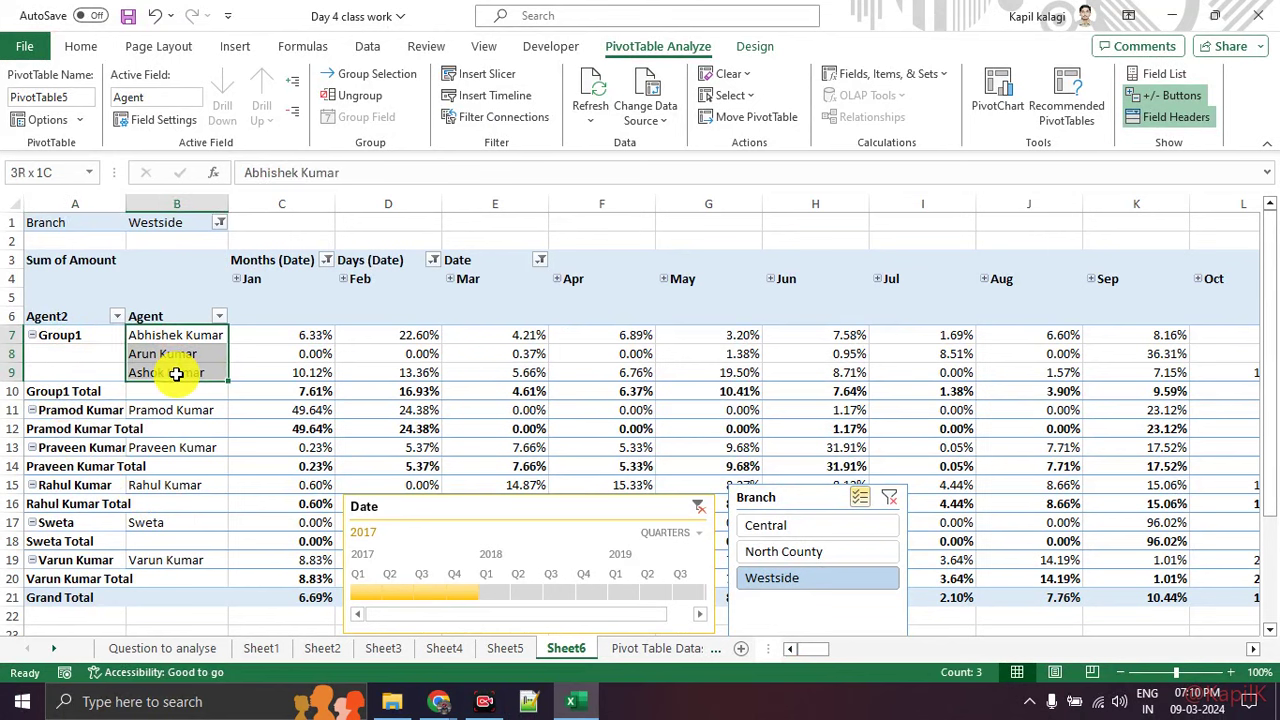
pyautogui.click(85, 337)
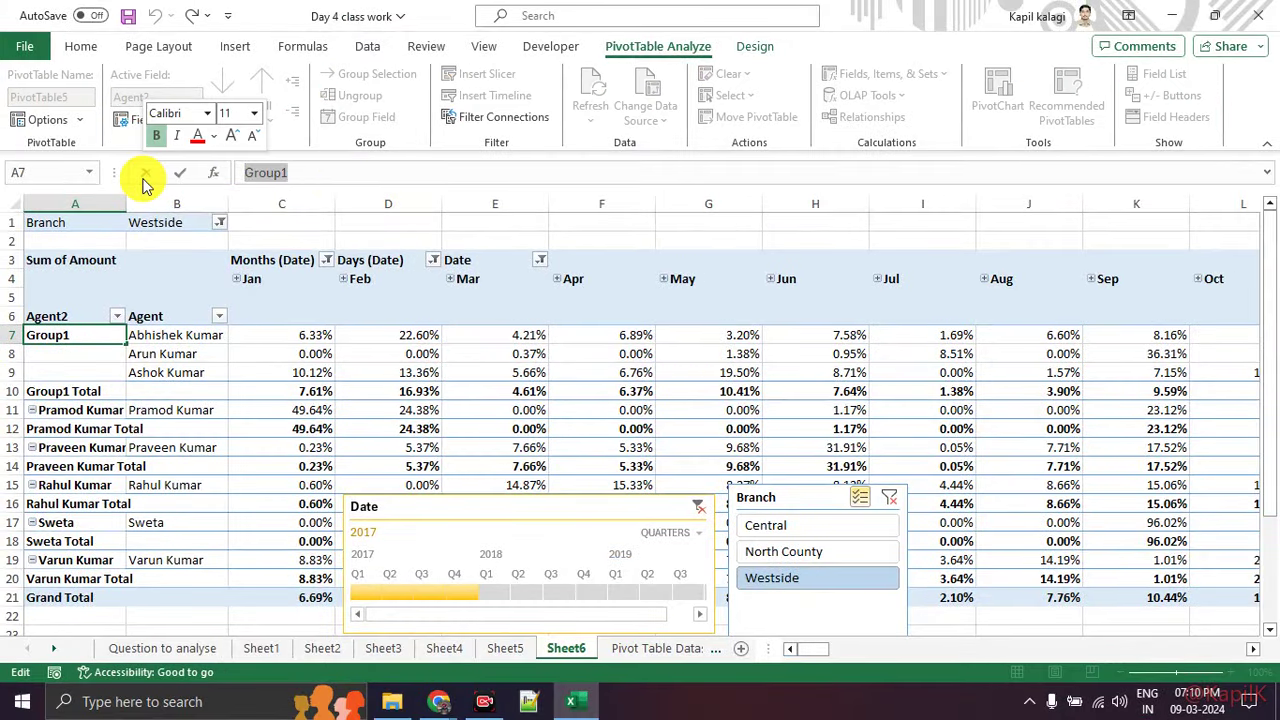
pyautogui.write('AM')
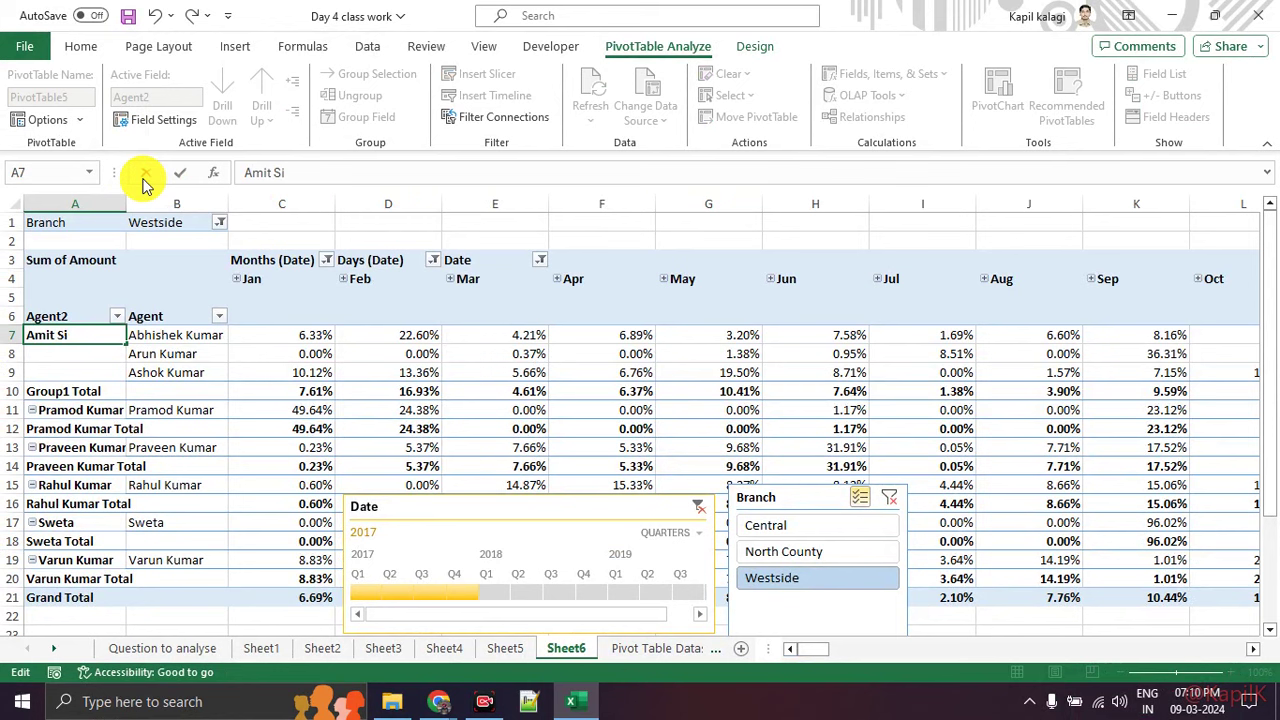
pyautogui.press('Return')
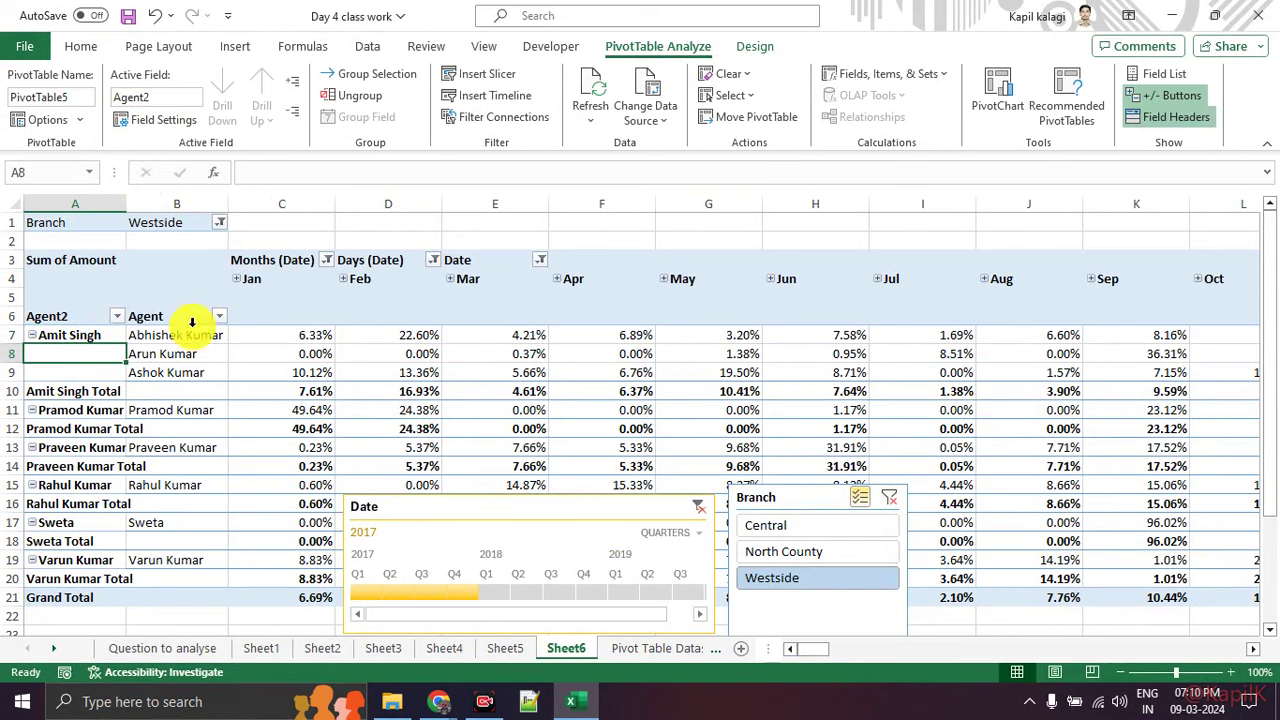
pyautogui.moveTo(186, 331); pyautogui.dragTo(186, 372)
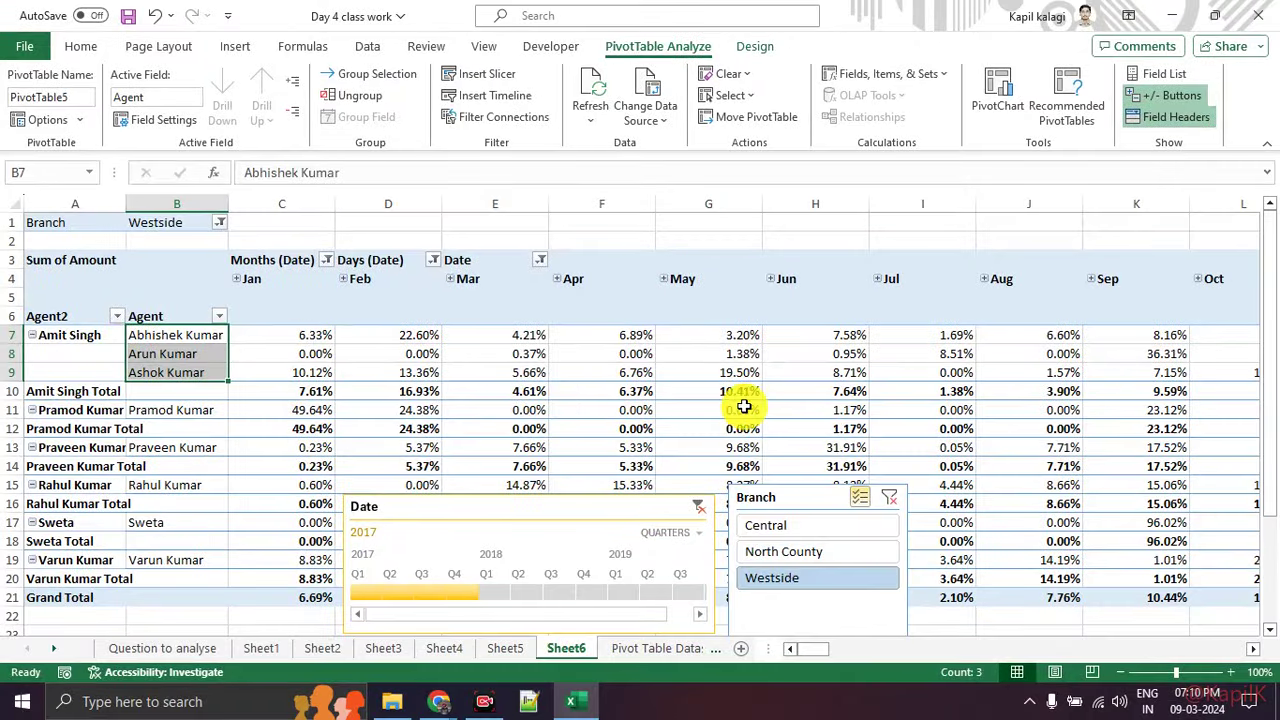
# Step: Delete the Branch slicer from Sheet6
pyautogui.moveTo(805, 493); pyautogui.dragTo(736, 301)
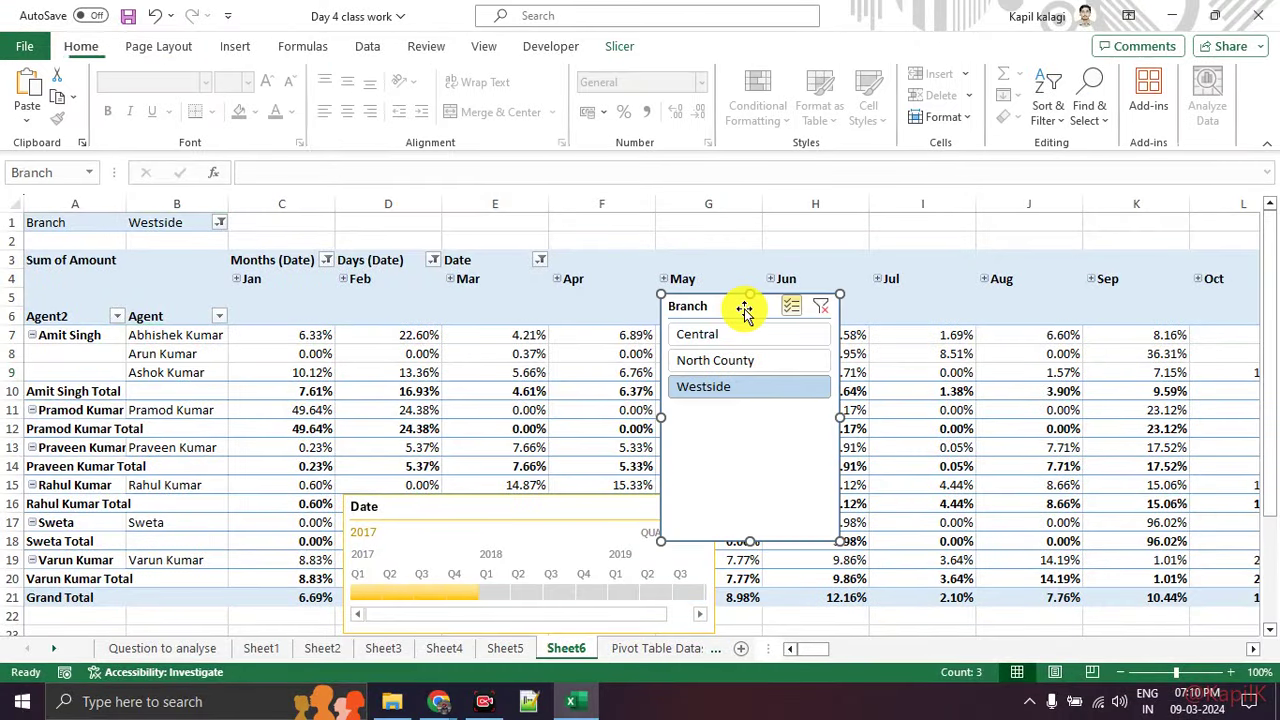
pyautogui.press('Delete')
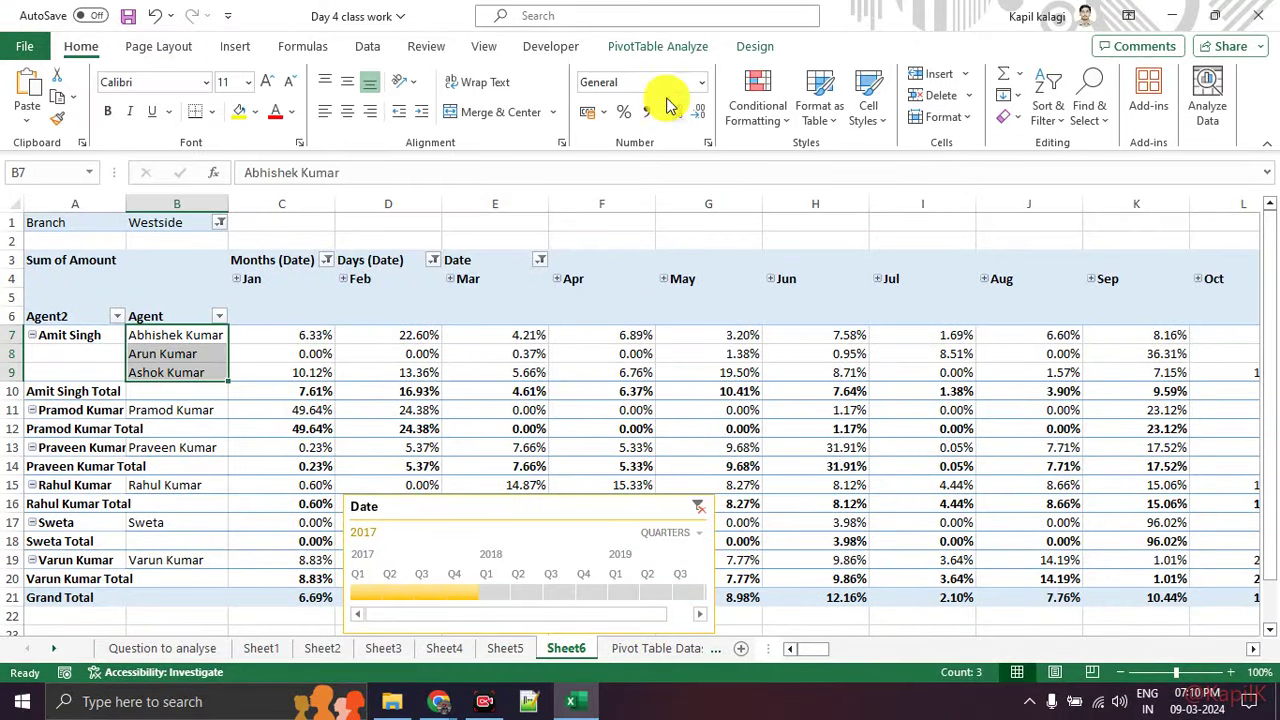
pyautogui.click(620, 503)
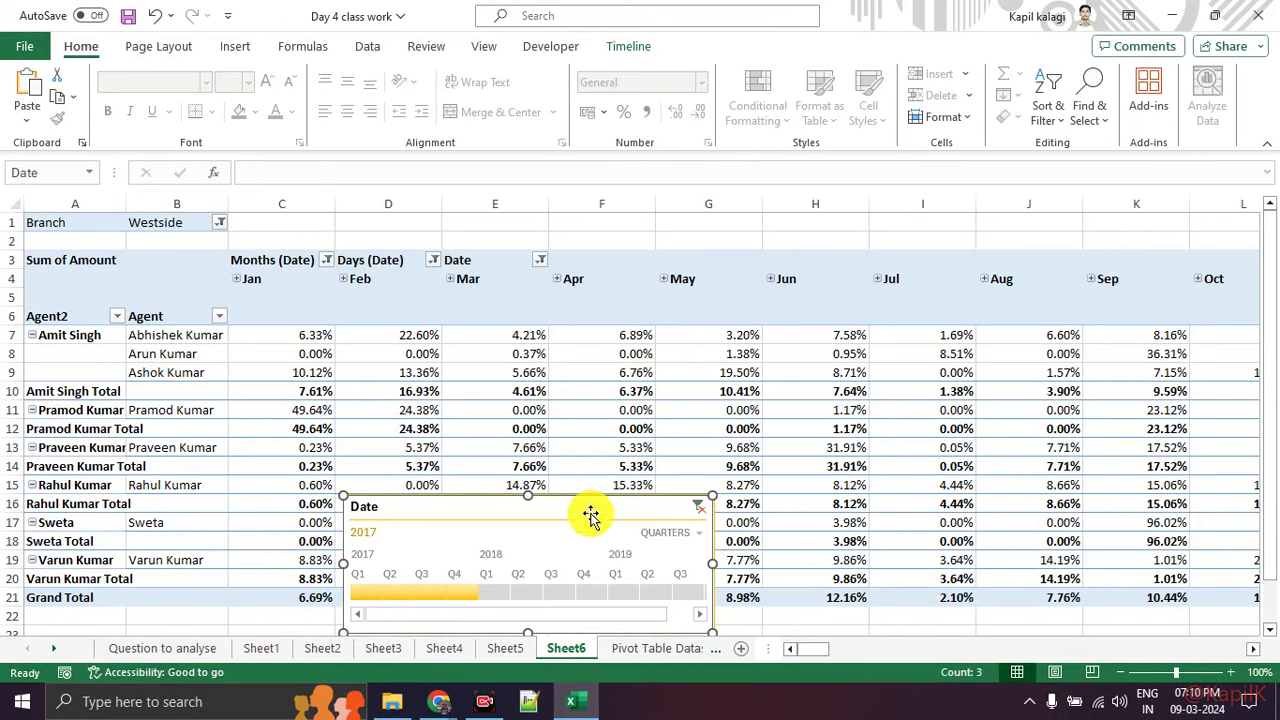
# Step: Delete the Date timeline and collapse every agent group in the pivot
pyautogui.press('Delete')
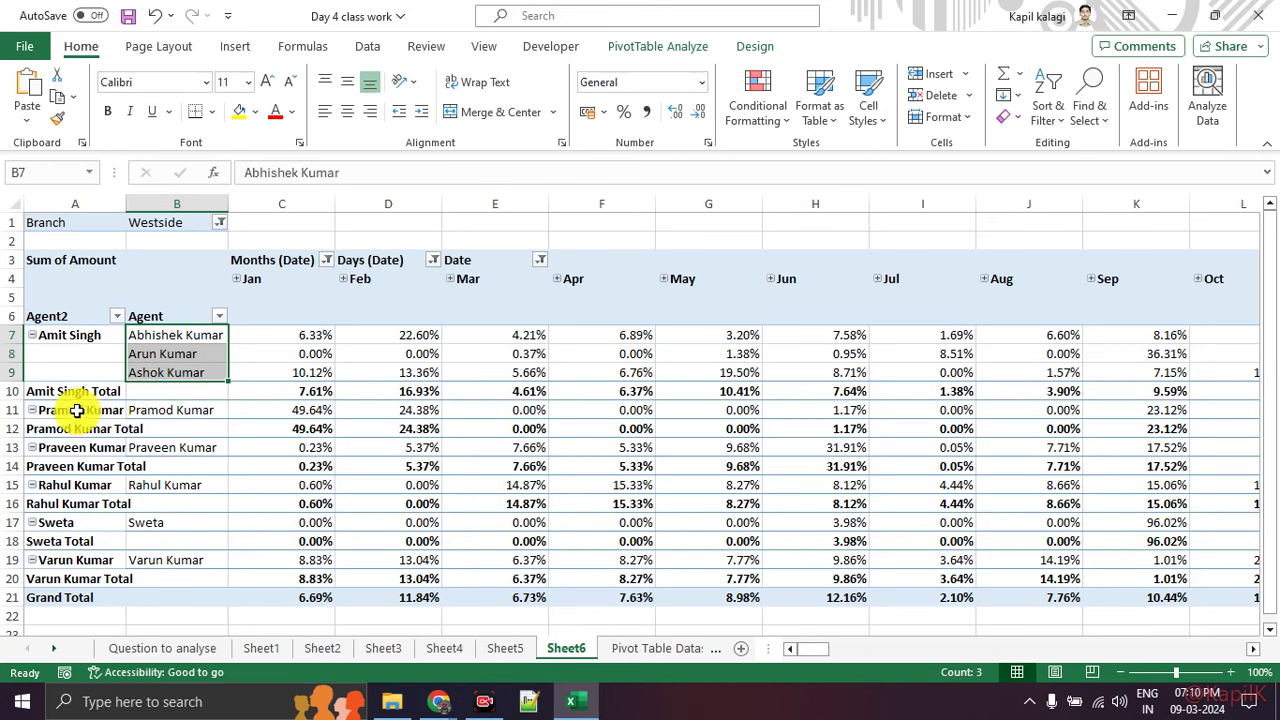
pyautogui.moveTo(45, 410); pyautogui.dragTo(89, 508)
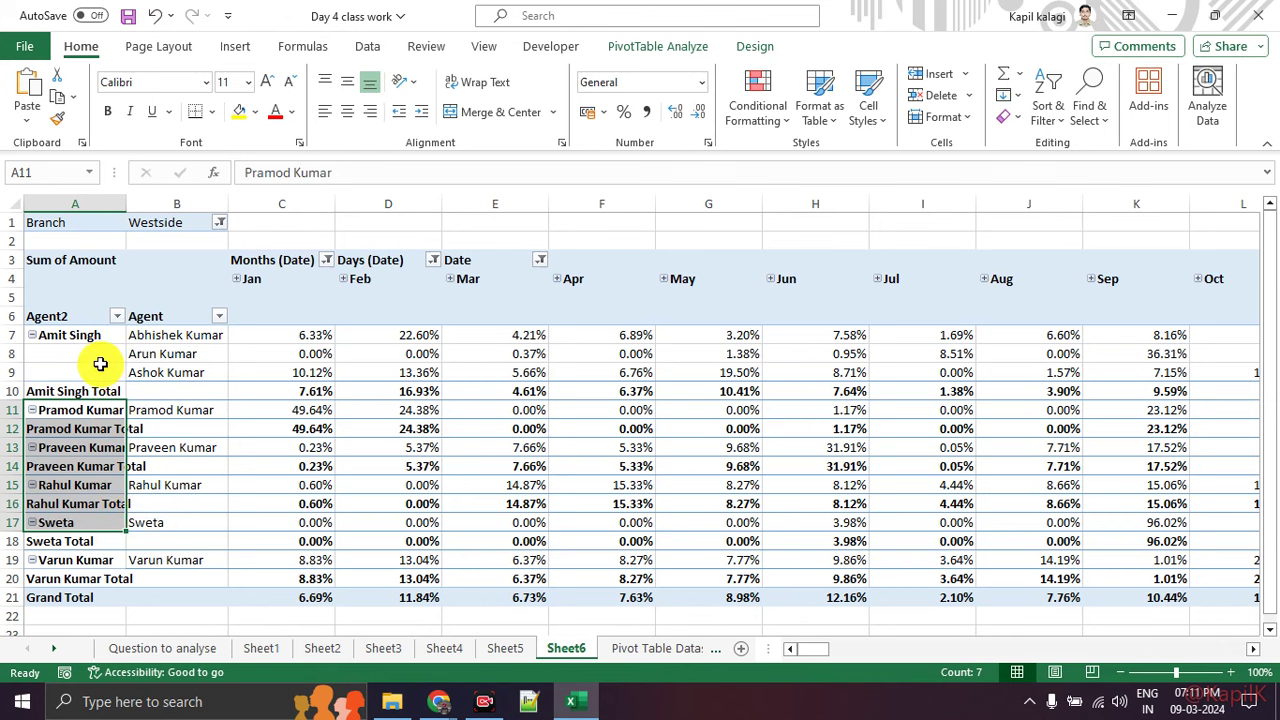
pyautogui.click(33, 337)
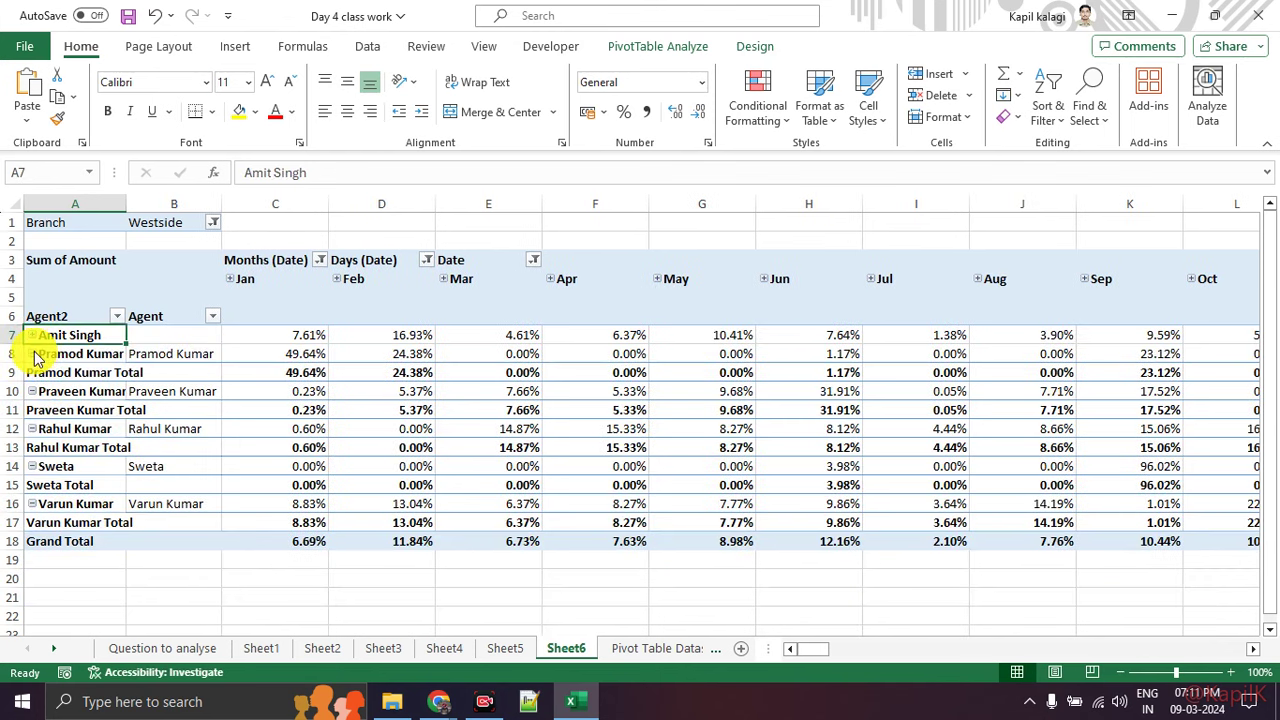
pyautogui.click(33, 355)
pyautogui.click(33, 373)
pyautogui.click(33, 391)
pyautogui.click(33, 410)
pyautogui.click(35, 429)
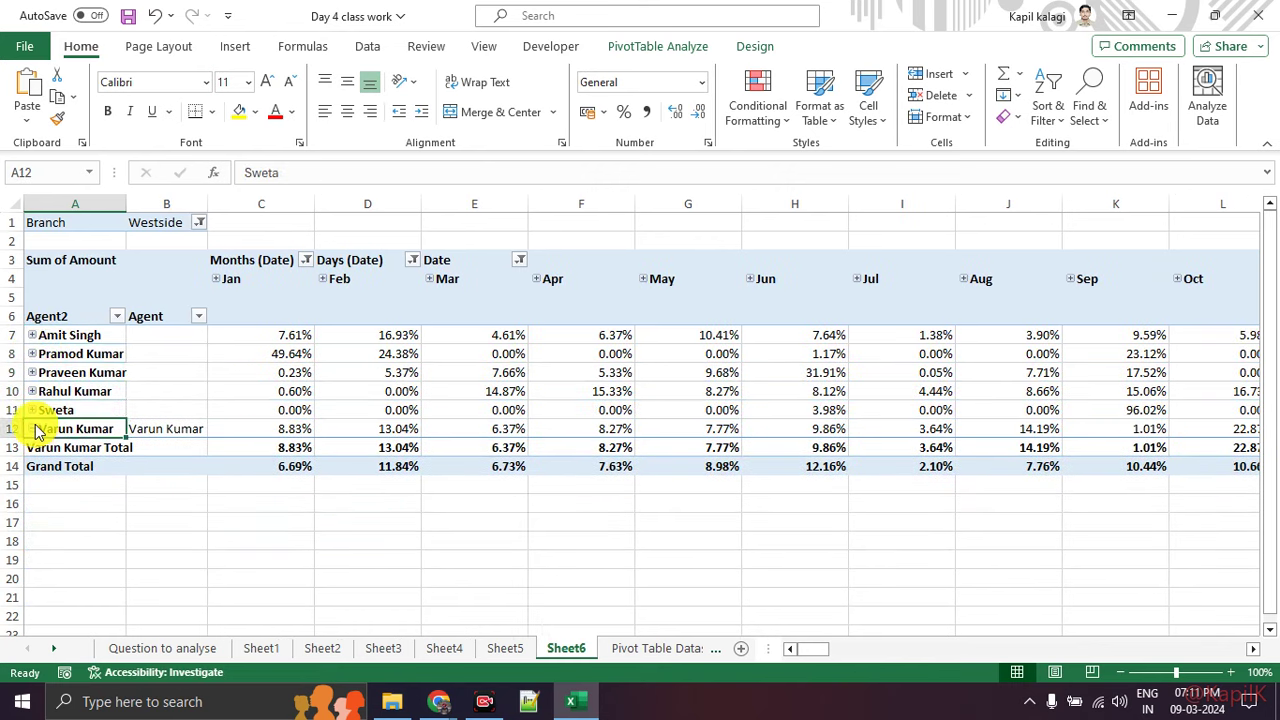
pyautogui.click(35, 429)
pyautogui.click(80, 468)
# Step: Re-expand the first agent group to show its three agents and their monthly values
pyautogui.click(83, 340)
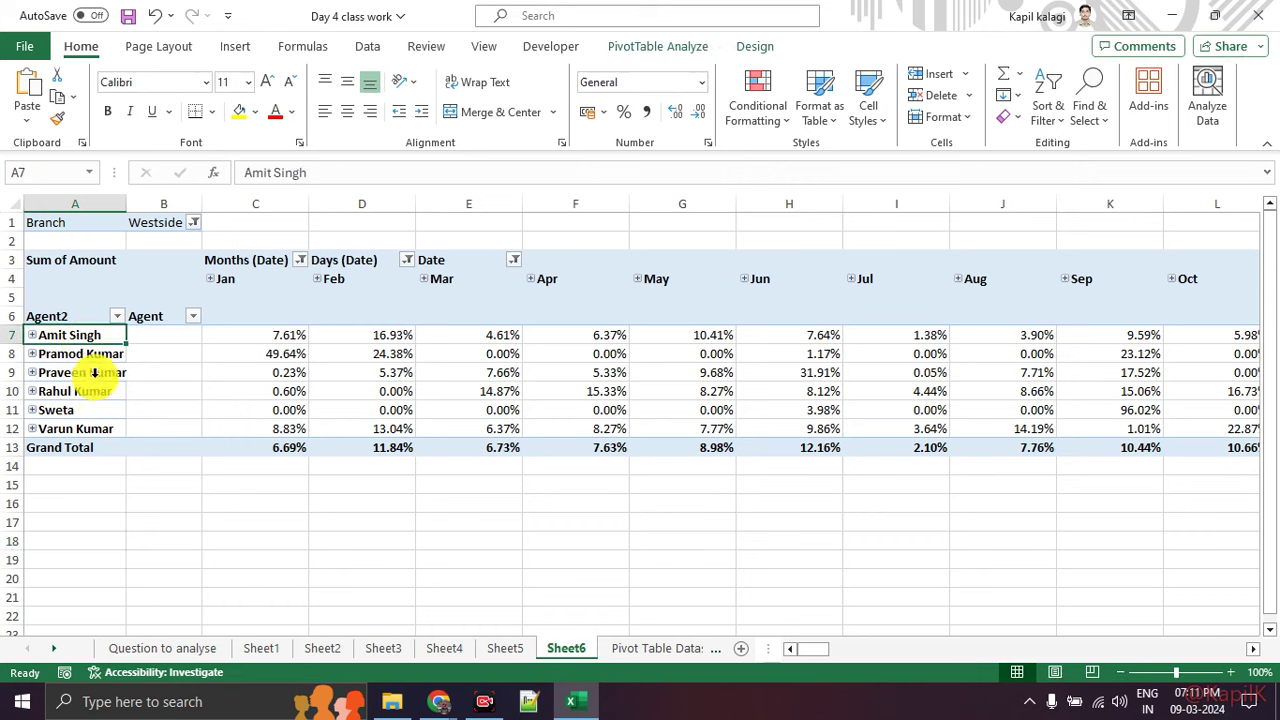
pyautogui.moveTo(257, 340); pyautogui.dragTo(850, 340)
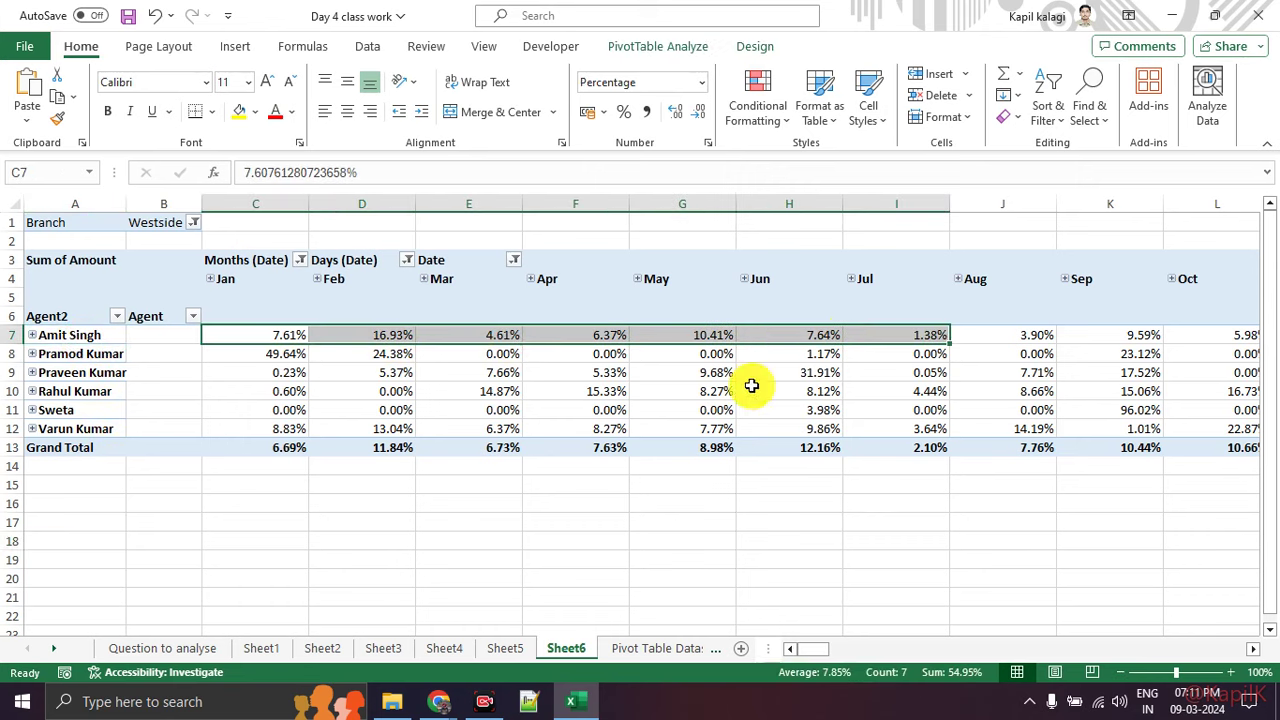
pyautogui.click(32, 335)
pyautogui.moveTo(165, 335); pyautogui.dragTo(166, 372)
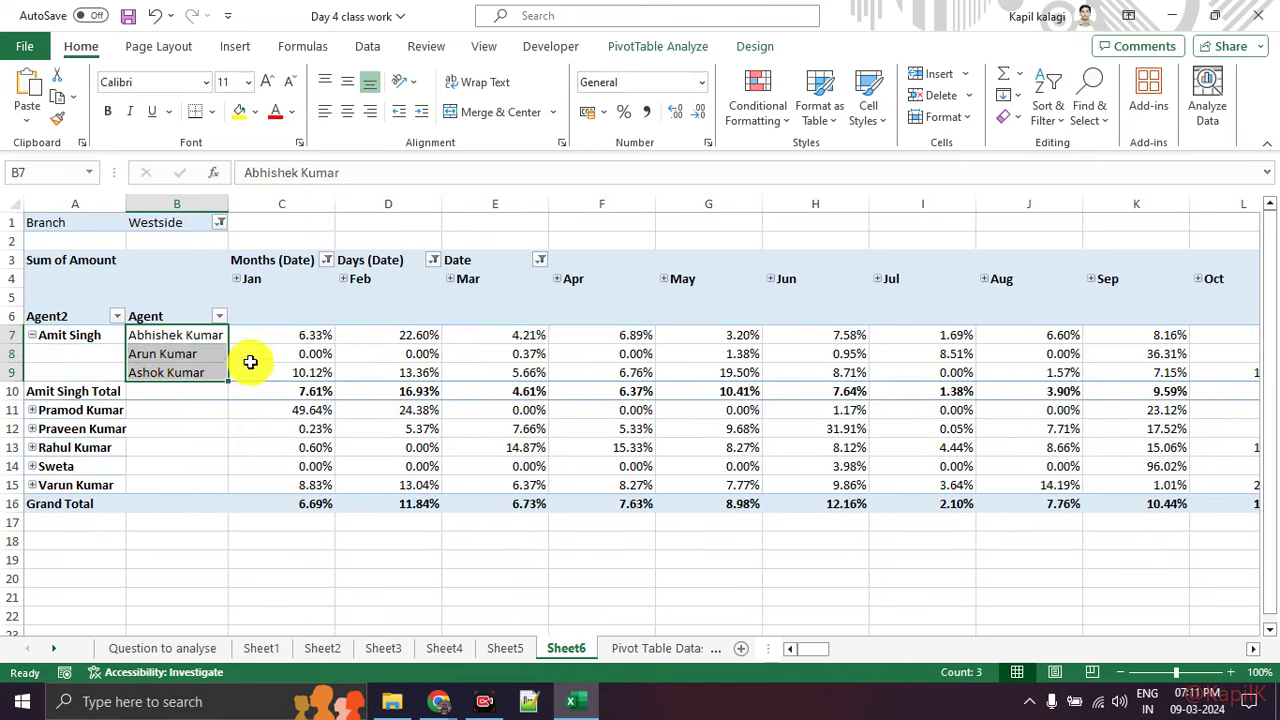
pyautogui.moveTo(240, 340); pyautogui.dragTo(1077, 380)
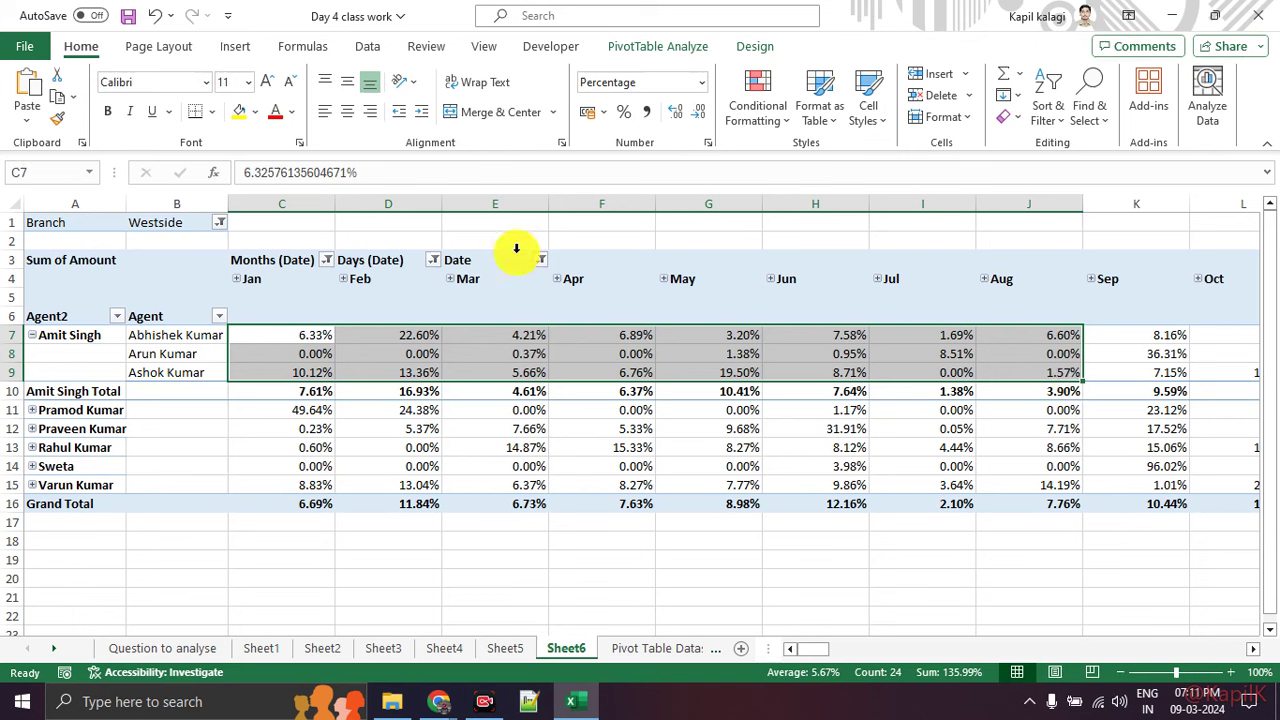
pyautogui.click(660, 46)
pyautogui.click(756, 47)
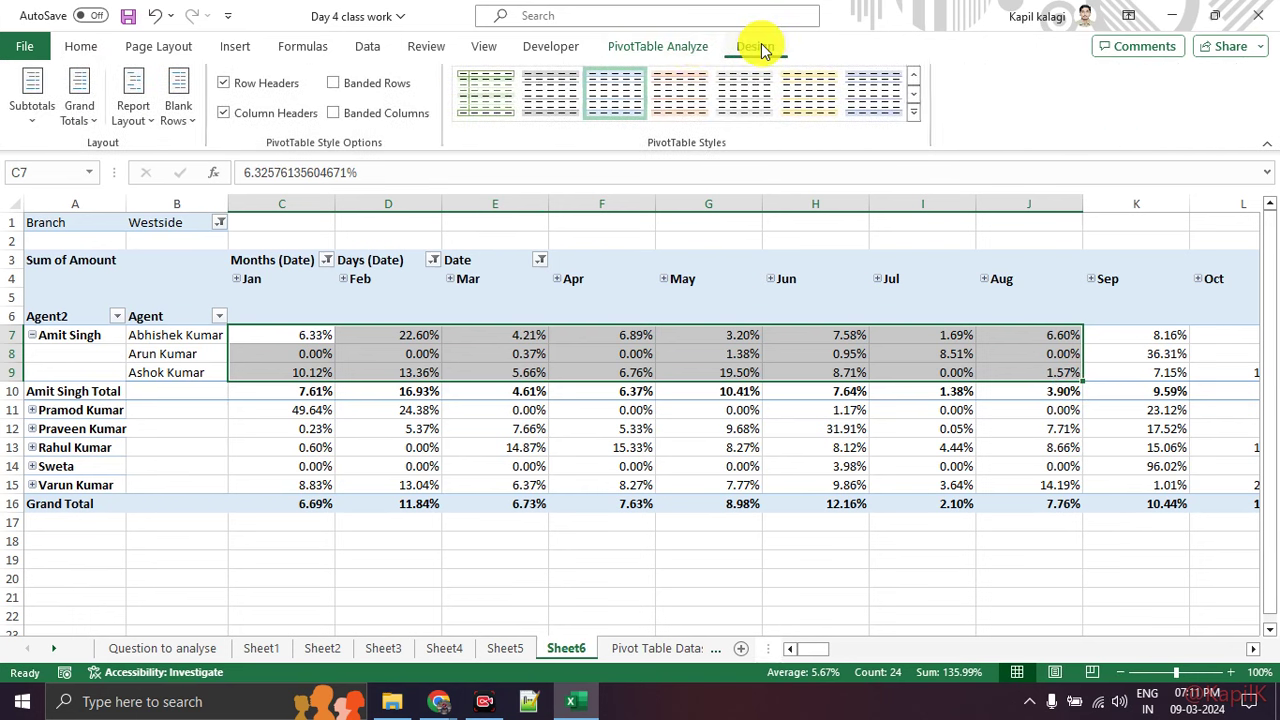
# Step: Show the Pivot Table Dataset sheet listing Agent, AcctType, Branch and Customer Type records
pyautogui.click(690, 46)
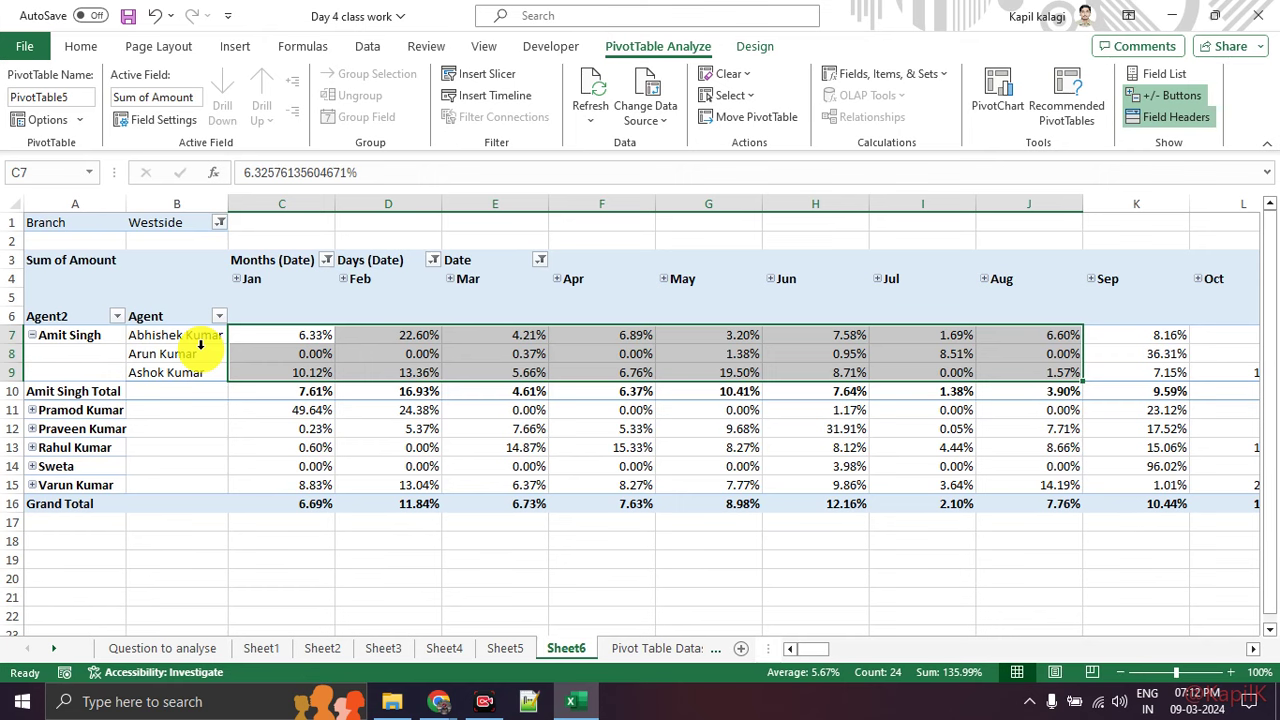
pyautogui.click(615, 648)
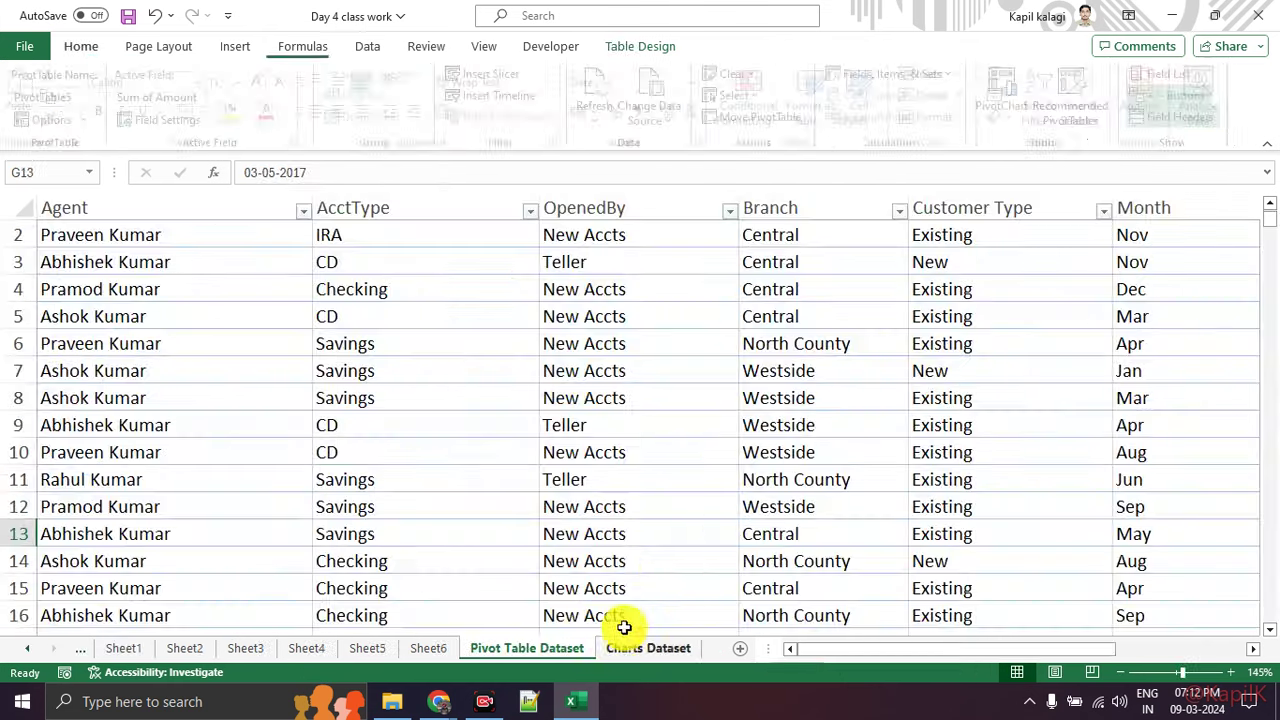
# Step: Highlight Customer Type entries and the first Amount values in the dataset
pyautogui.scroll(1, 706, 414)
pyautogui.moveTo(643, 270); pyautogui.dragTo(643, 430)
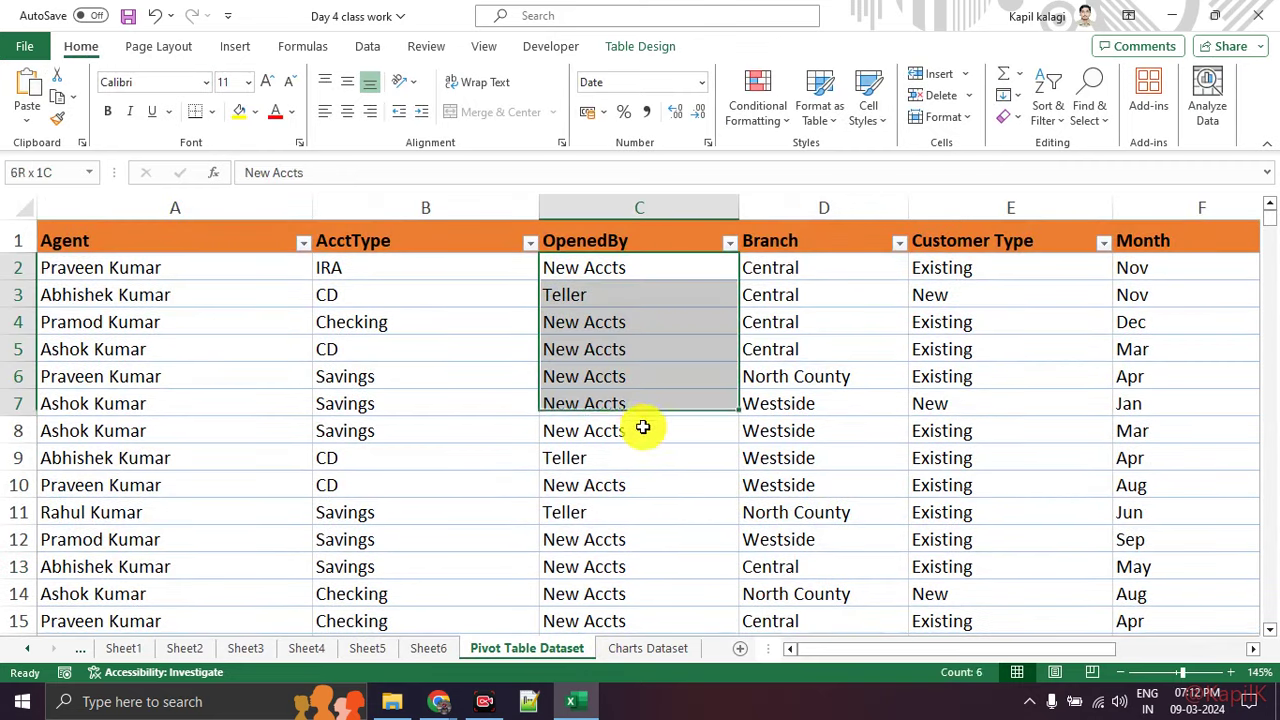
pyautogui.moveTo(790, 268); pyautogui.dragTo(790, 540)
pyautogui.moveTo(960, 241); pyautogui.dragTo(960, 431)
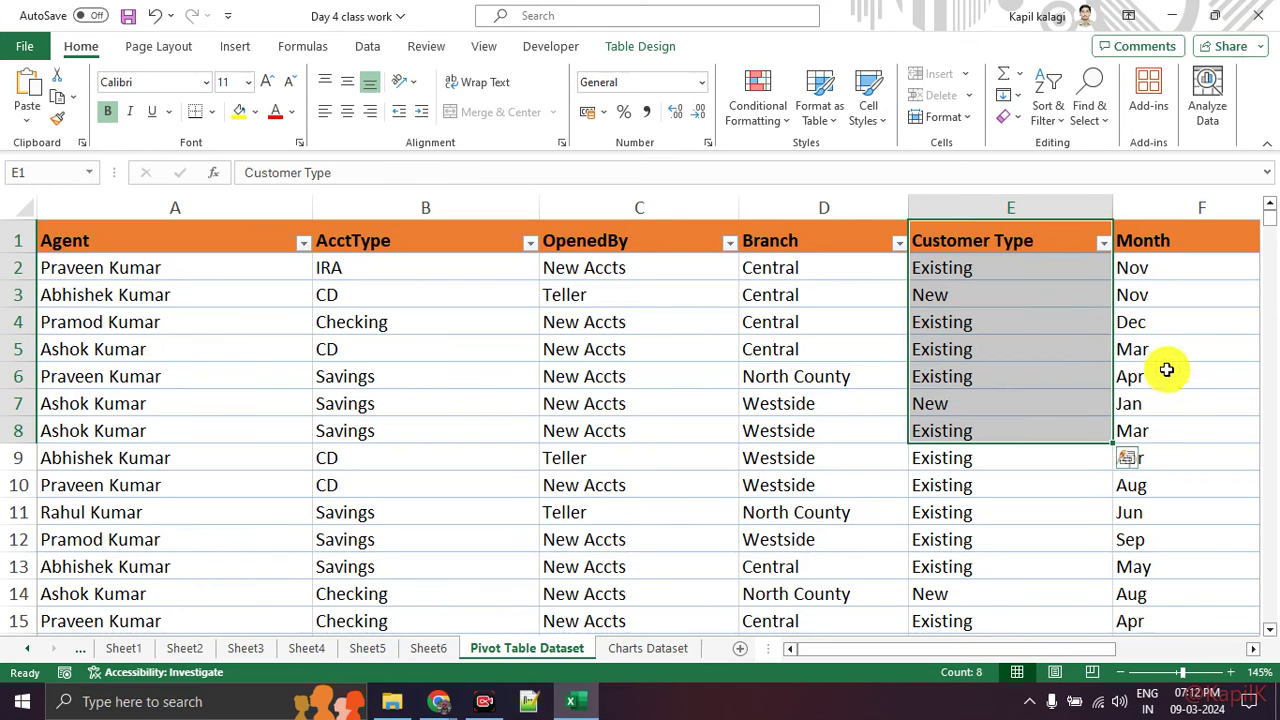
pyautogui.moveTo(1014, 648); pyautogui.dragTo(1093, 643)
pyautogui.click(737, 290)
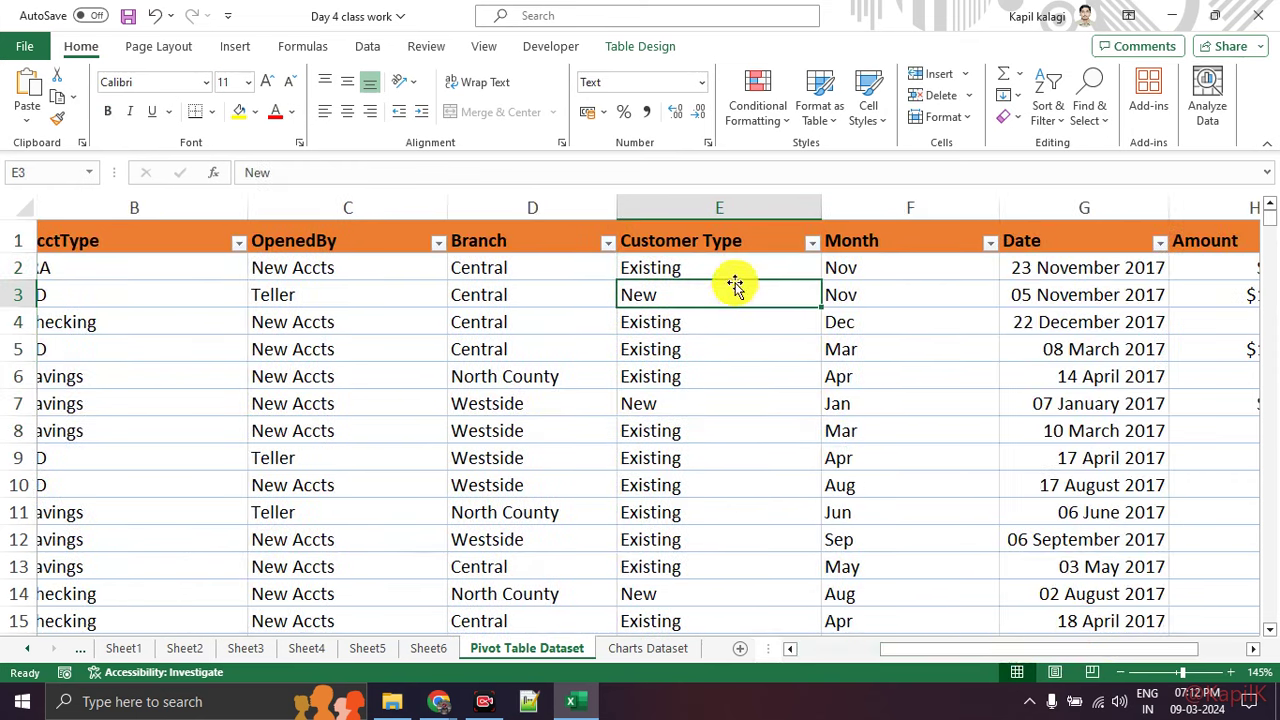
pyautogui.moveTo(735, 322); pyautogui.dragTo(720, 457)
pyautogui.moveTo(1215, 294); pyautogui.dragTo(1229, 409)
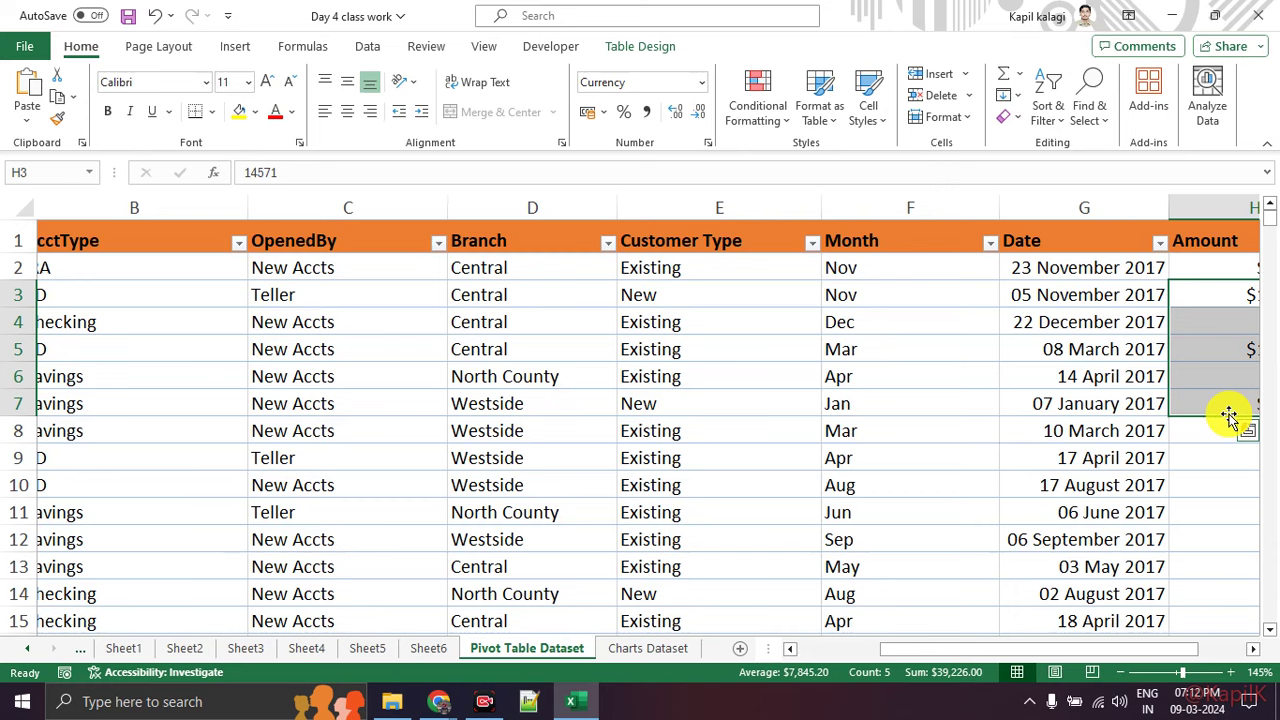
# Step: Go to the Question to analyse sheet
pyautogui.hotkey('alt', 'Tab')
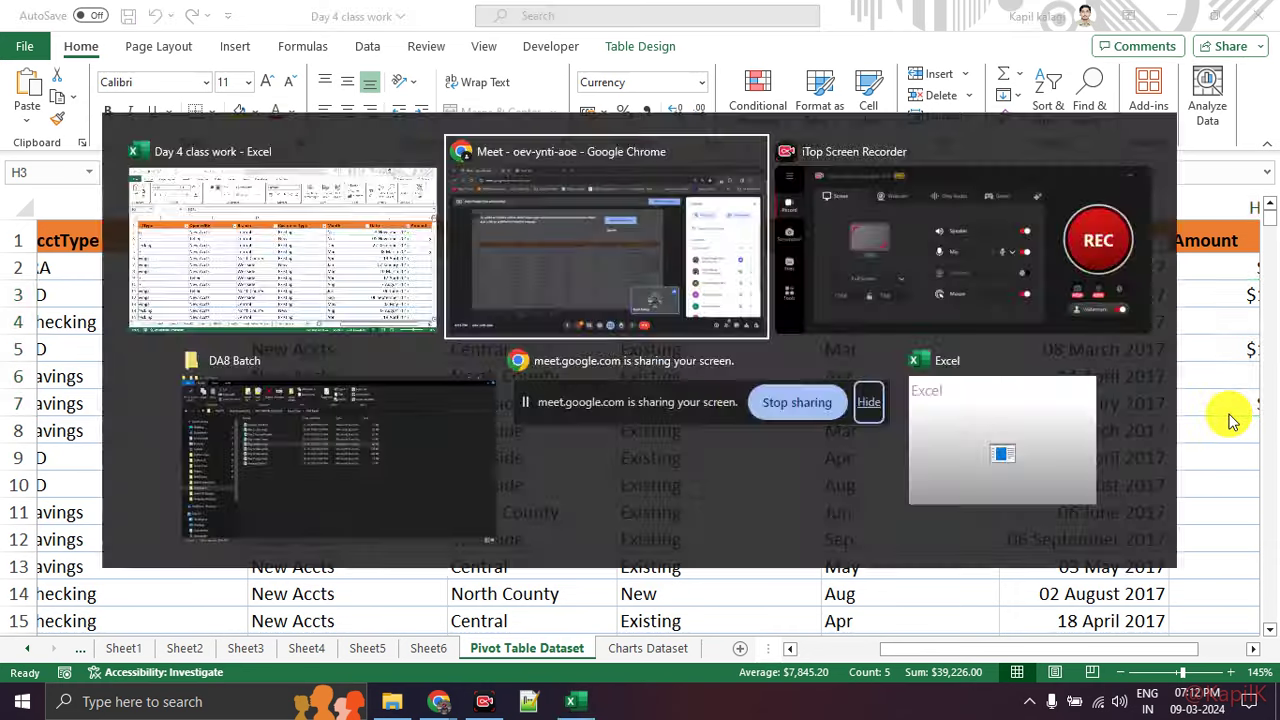
pyautogui.hotkey('alt', 'Tab')
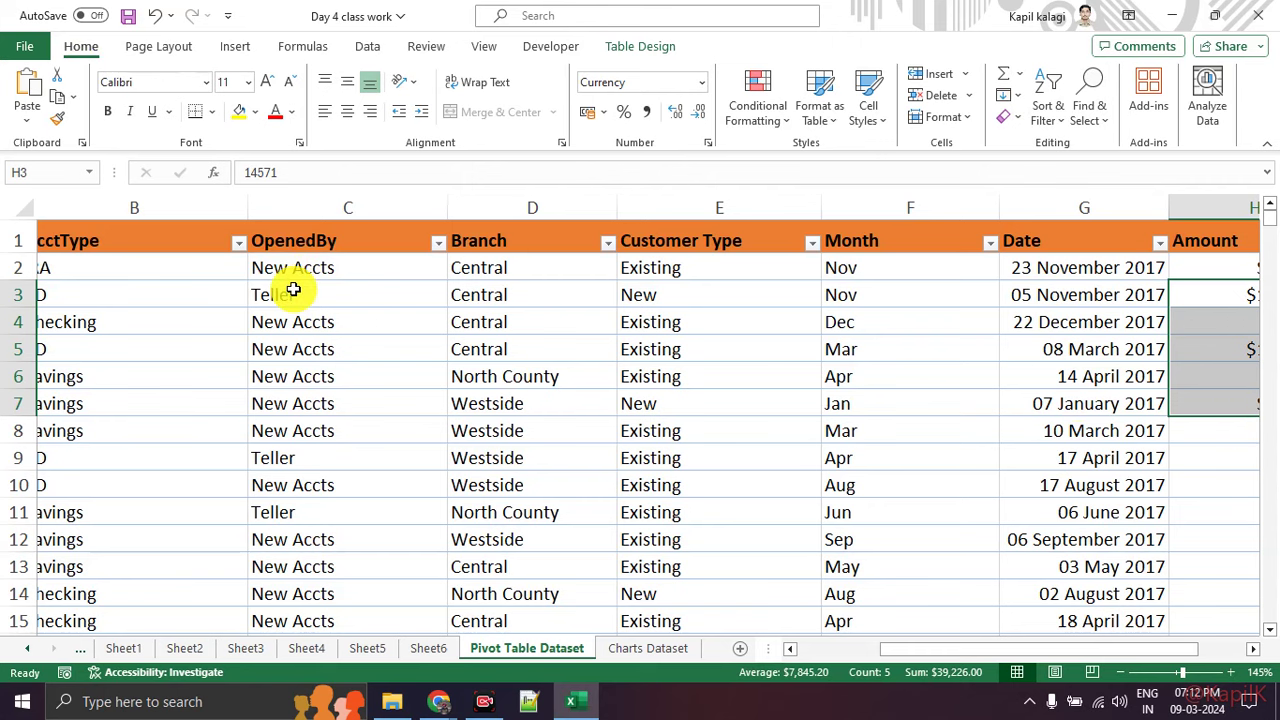
pyautogui.moveTo(990, 648); pyautogui.dragTo(785, 648)
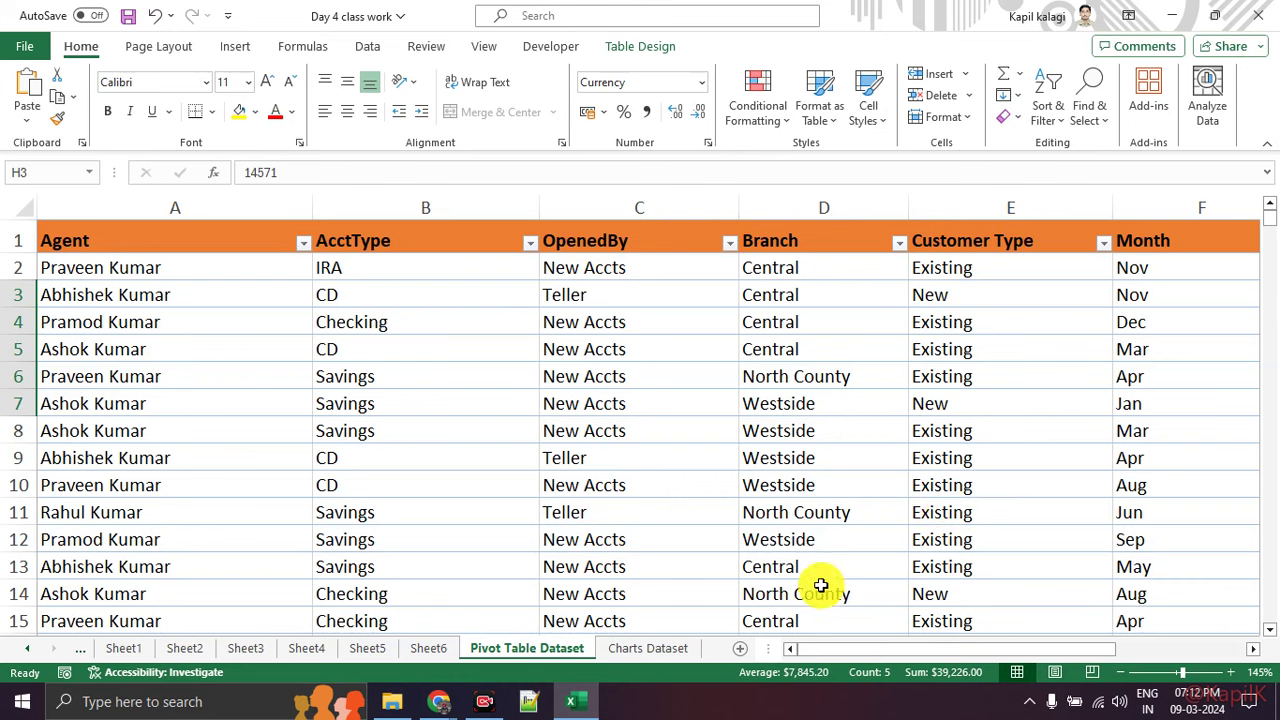
pyautogui.click(86, 652)
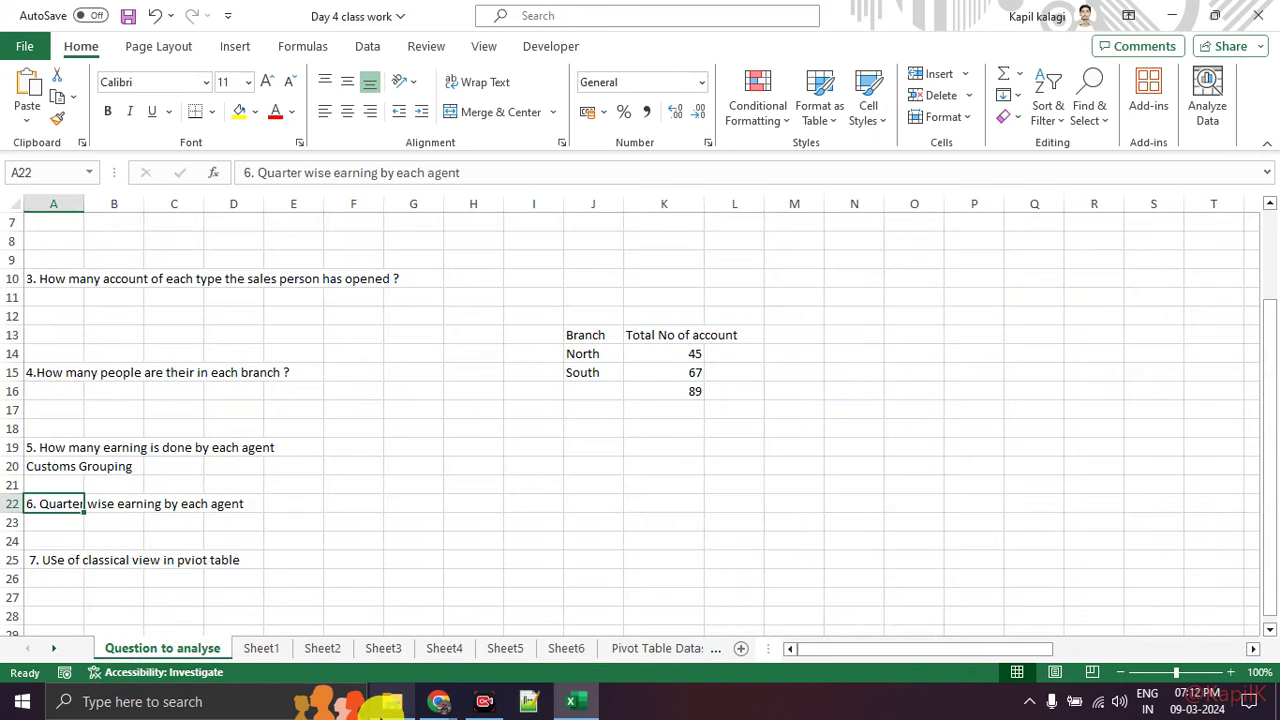
# Step: Open Day 5 class work from the DA8 Batch folder and step back through its sheets
pyautogui.click(392, 701)
pyautogui.doubleClick(362, 301)
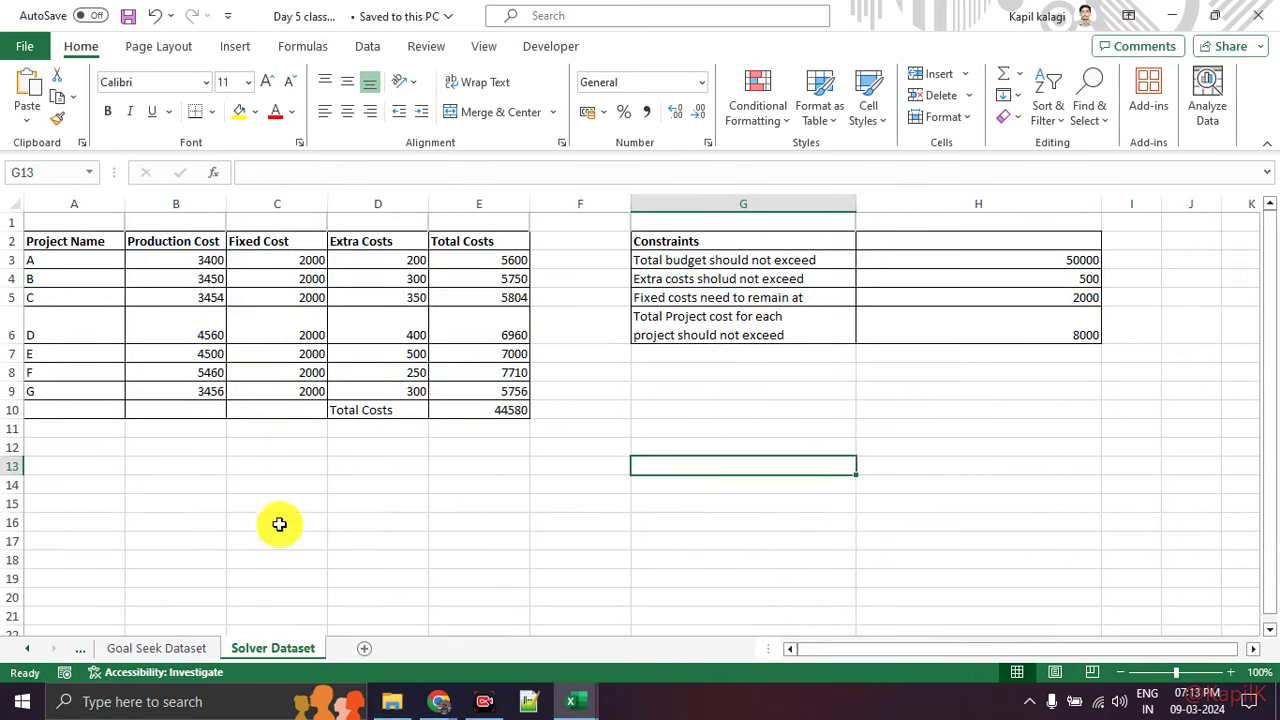
pyautogui.click(178, 650)
pyautogui.click(66, 650)
pyautogui.click(70, 652)
pyautogui.click(76, 655)
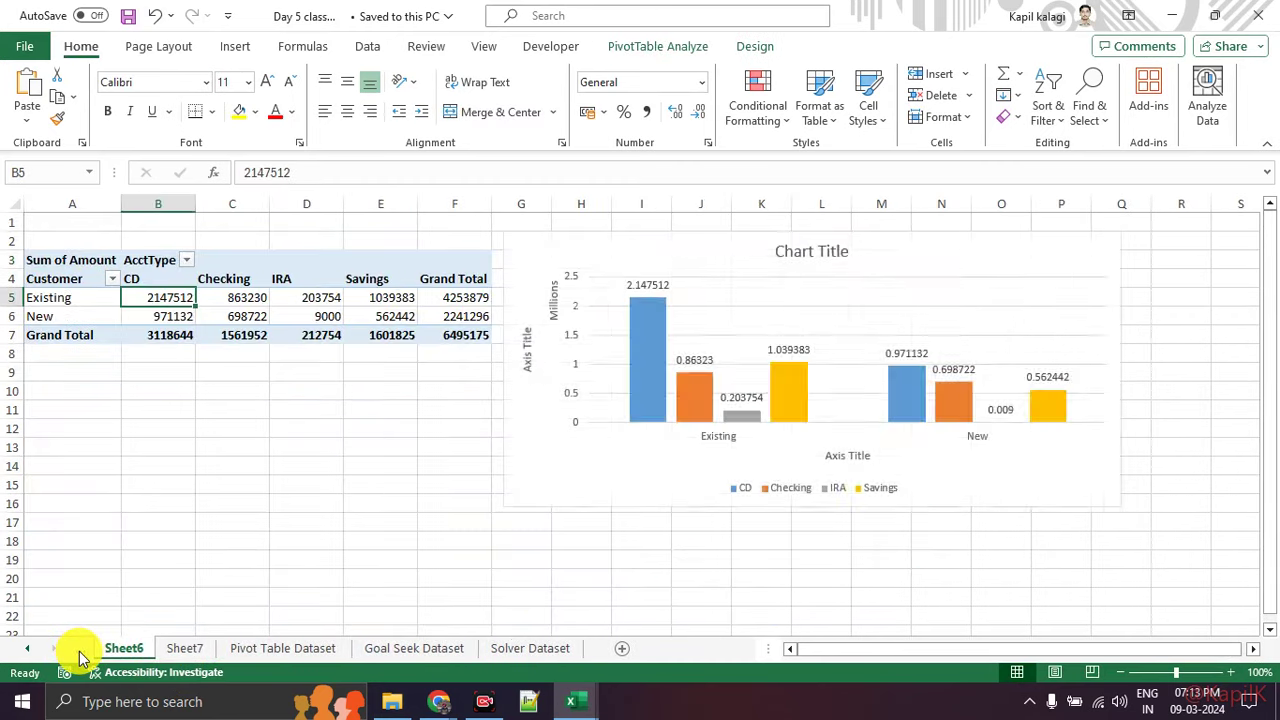
# Step: Page through to the Question to analyse sheet, then switch to the Google Meet window
pyautogui.click(80, 655)
pyautogui.click(86, 656)
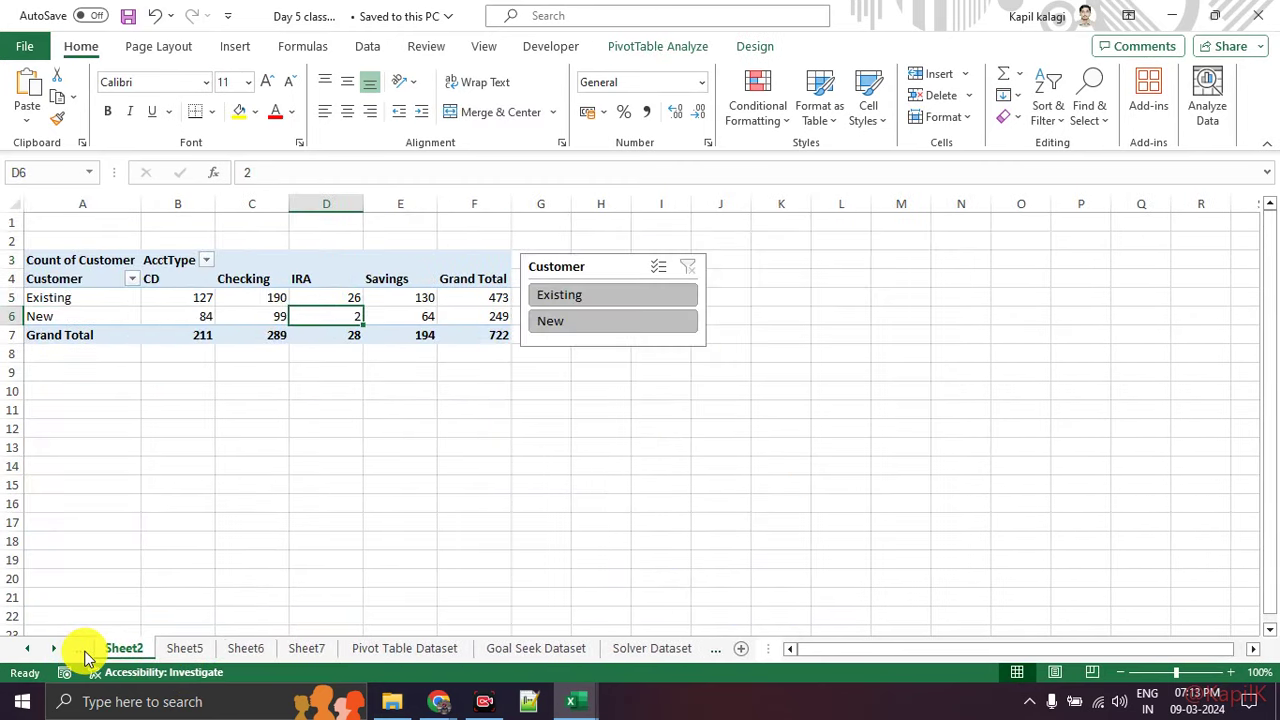
pyautogui.click(86, 656)
pyautogui.click(86, 656)
pyautogui.click(86, 656)
pyautogui.click(86, 656)
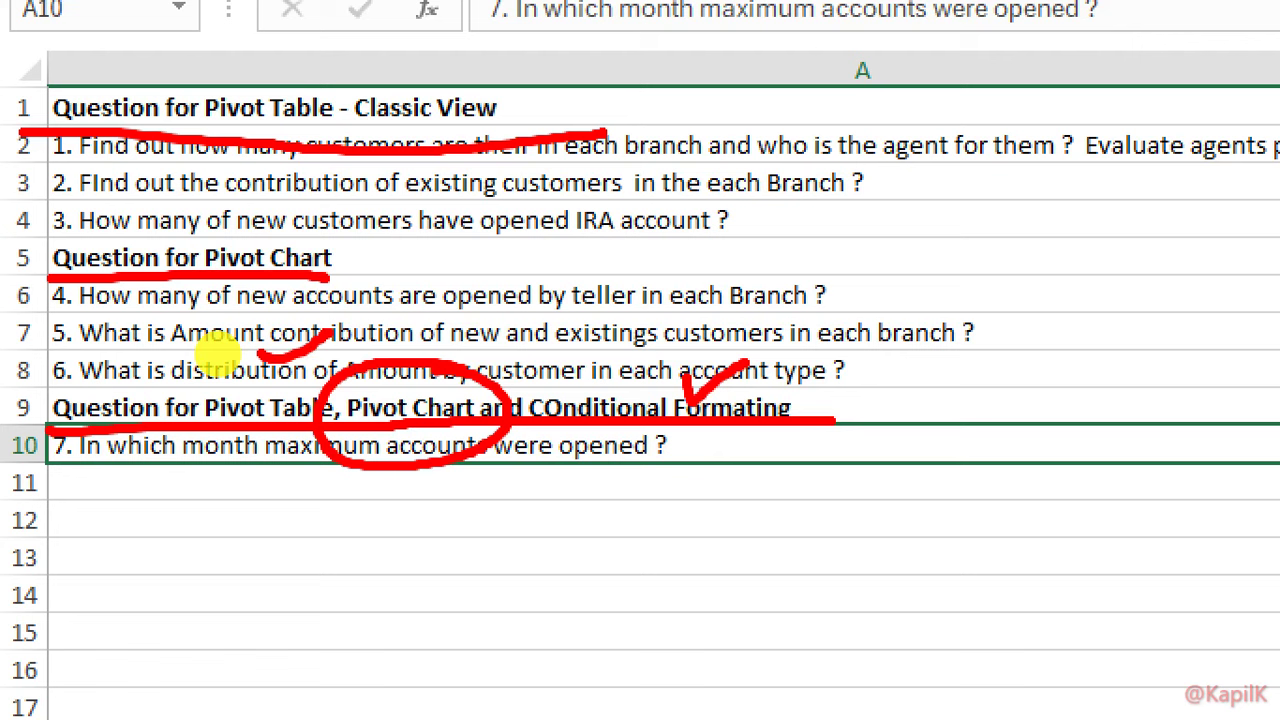
pyautogui.hotkey('alt', 'Tab')
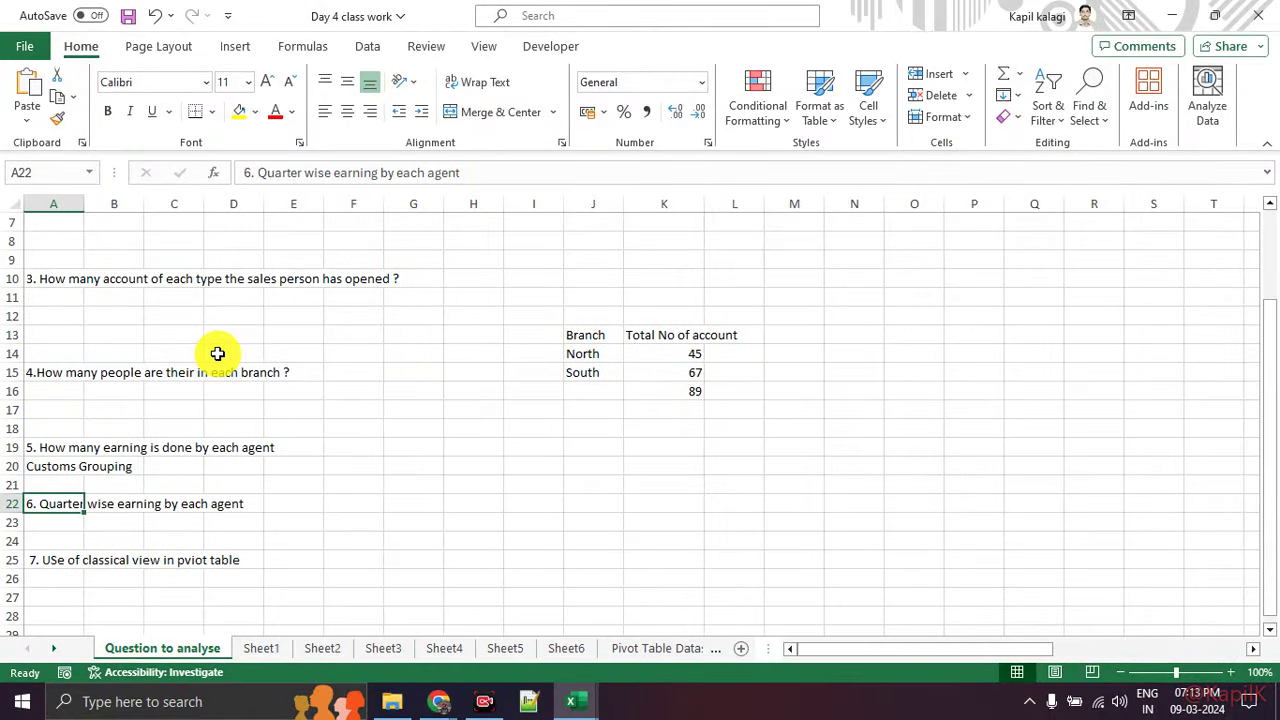
pyautogui.hotkey('alt', 'Tab')
pyautogui.hotkey('alt', 'Tab')
pyautogui.hotkey('alt', 'Tab')
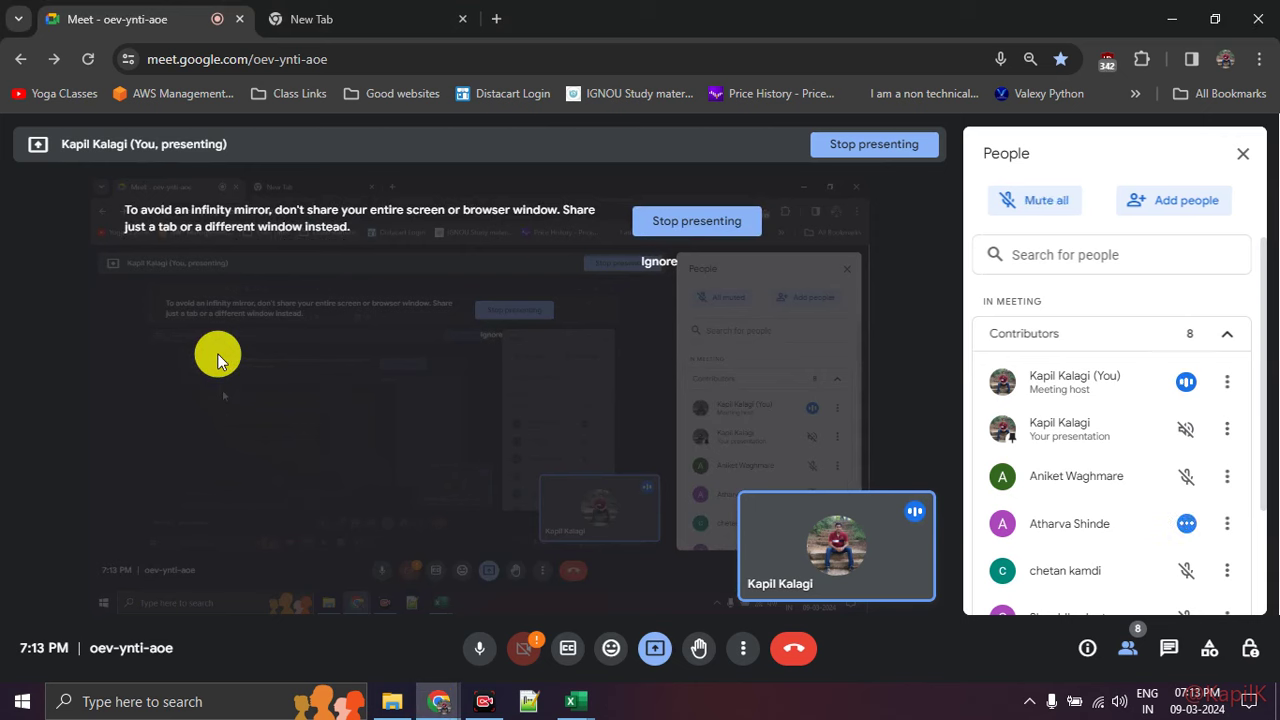
# Step: Scroll the Meet People panel, then return to the Day 4 class work workbook
pyautogui.scroll(-1, 1108, 525)
pyautogui.scroll(-2, 1108, 525)
pyautogui.scroll(2, 1107, 525)
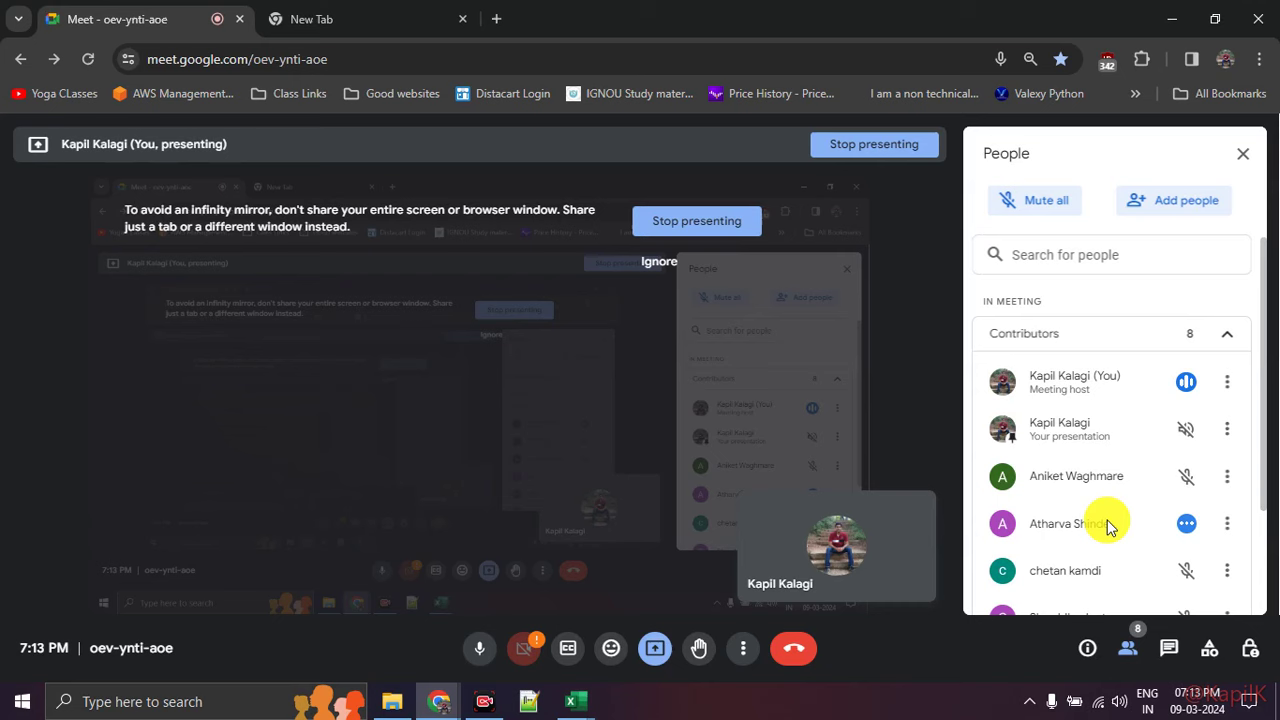
pyautogui.scroll(-2, 1107, 525)
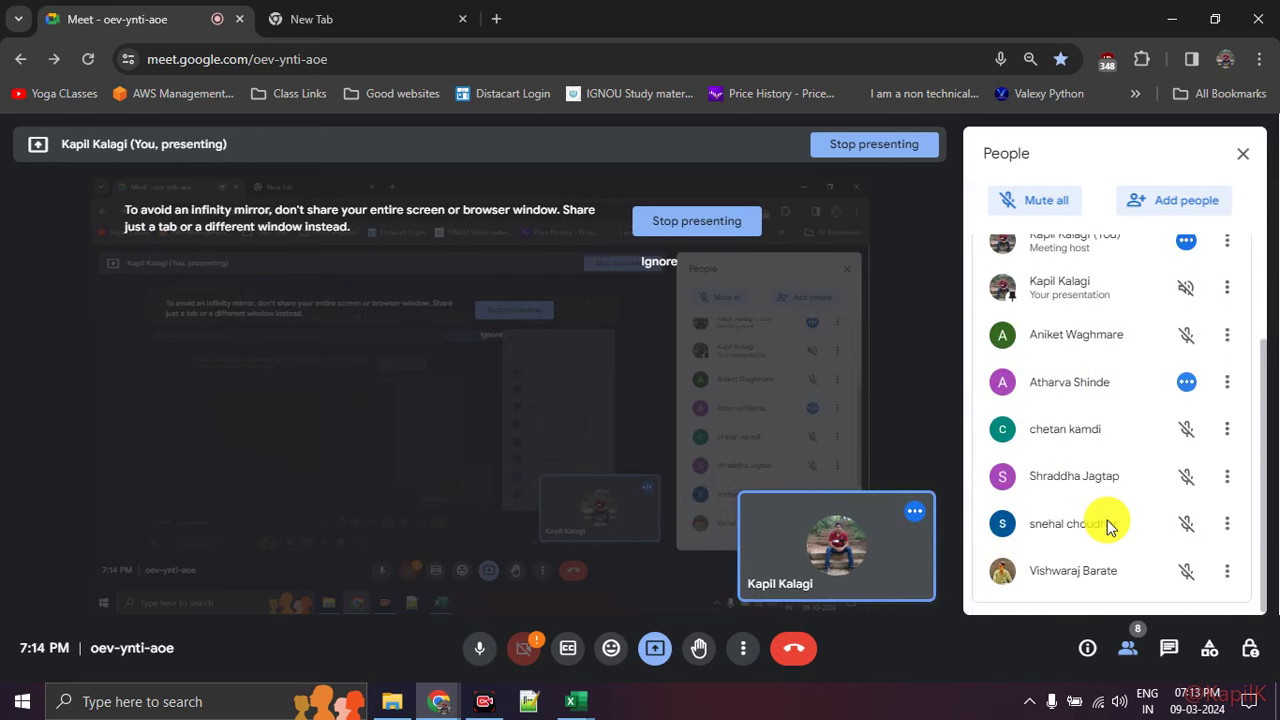
pyautogui.hotkey('alt', 'Tab')
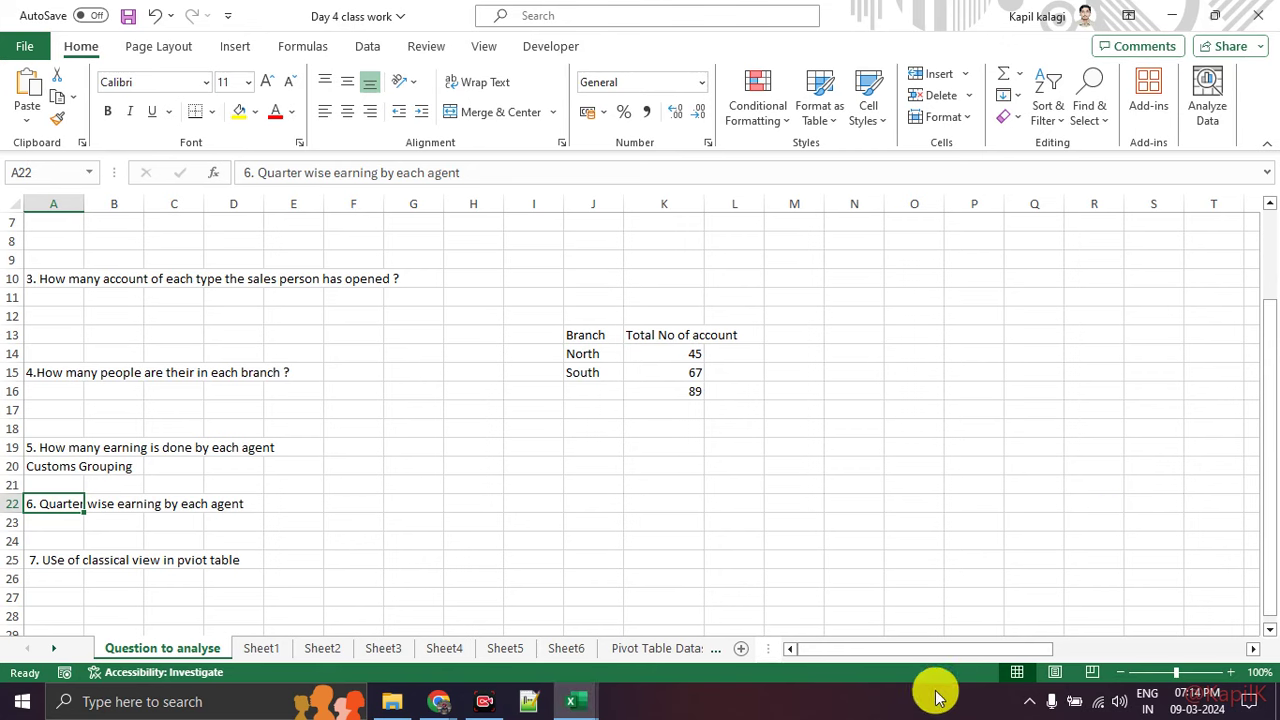
# Step: Review the Day 5 question list, then close the Day 5 class work workbook
pyautogui.hotkey('alt', 'Tab')
pyautogui.press('Tab')
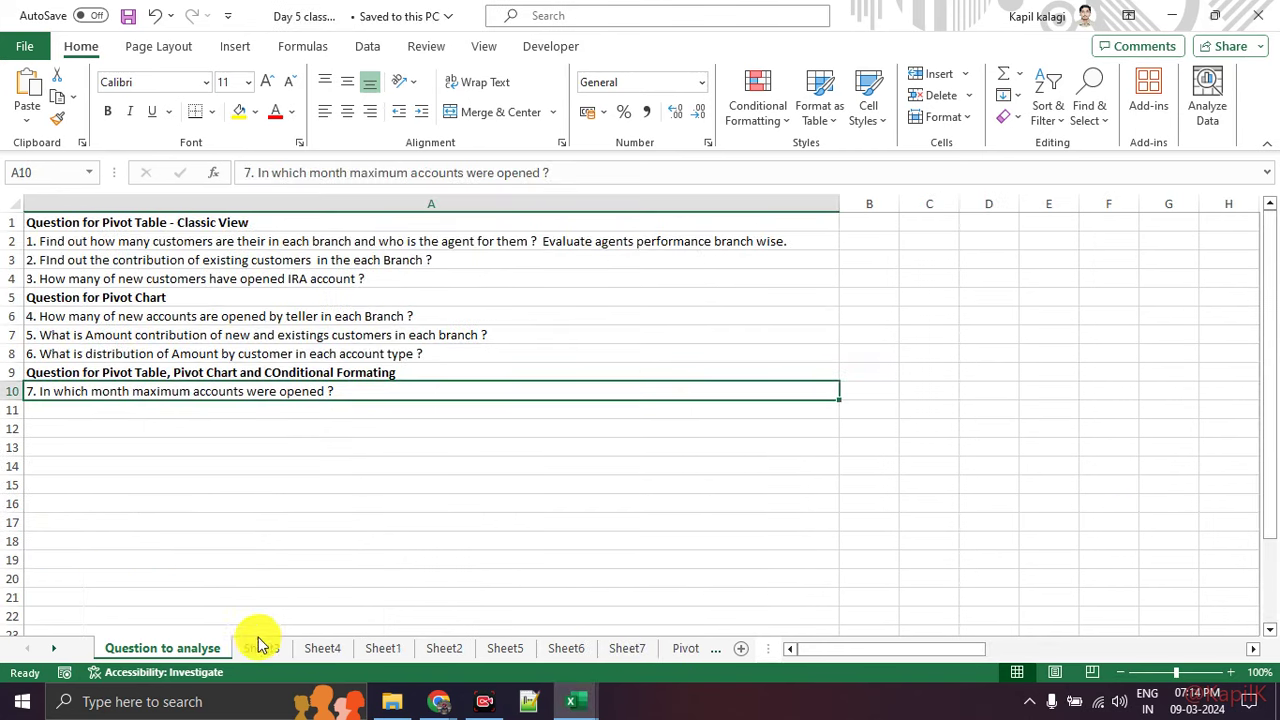
pyautogui.hotkey('alt', 'Tab')
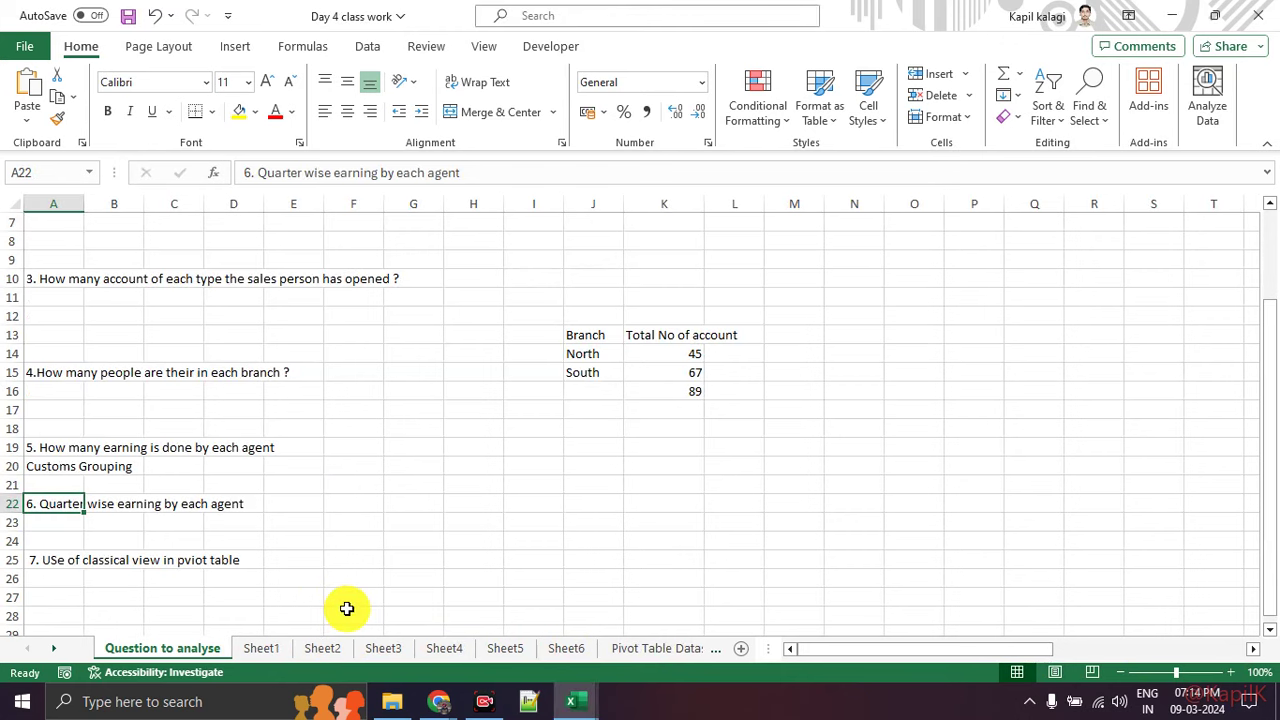
pyautogui.hotkey('alt', 'Tab')
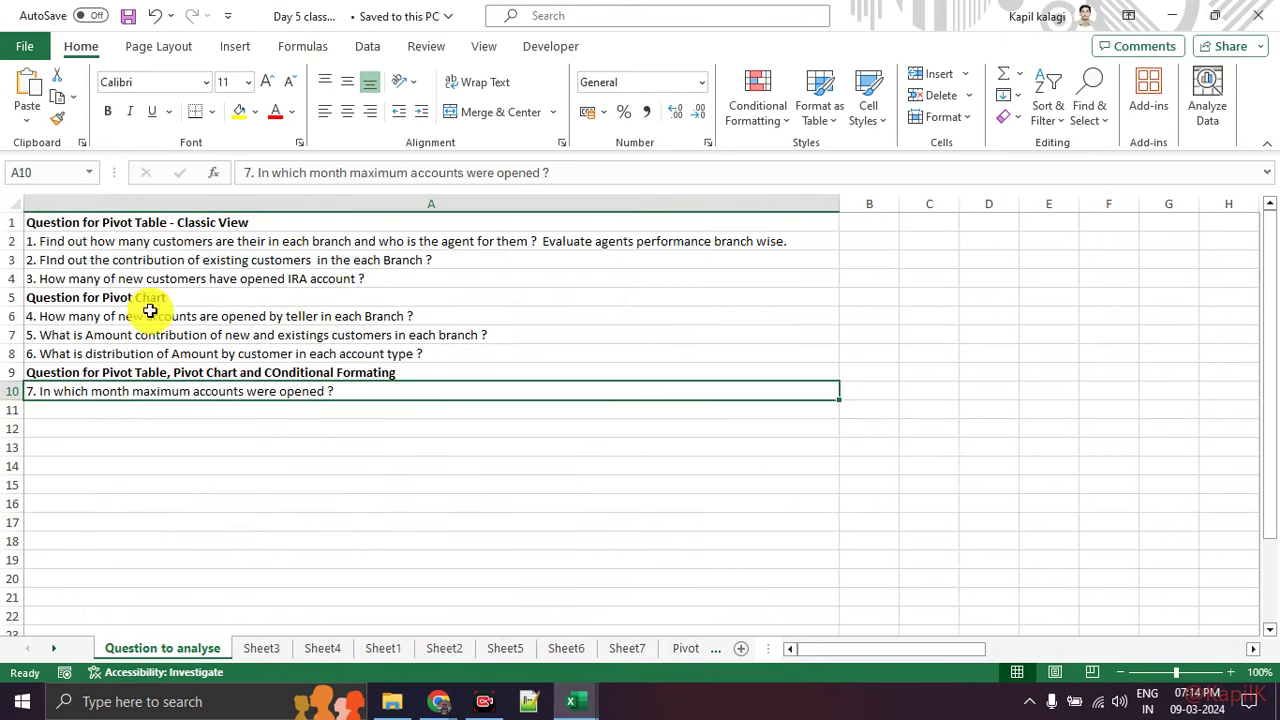
pyautogui.moveTo(183, 222); pyautogui.dragTo(190, 420)
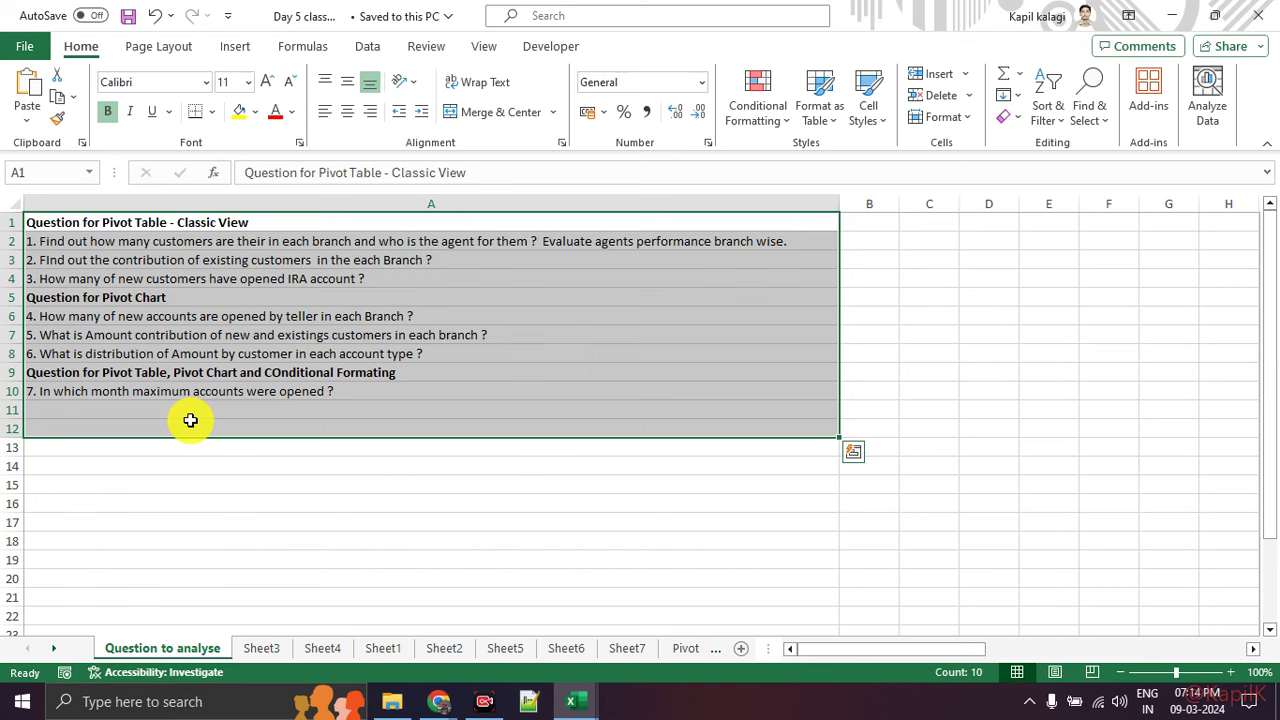
pyautogui.click(1258, 15)
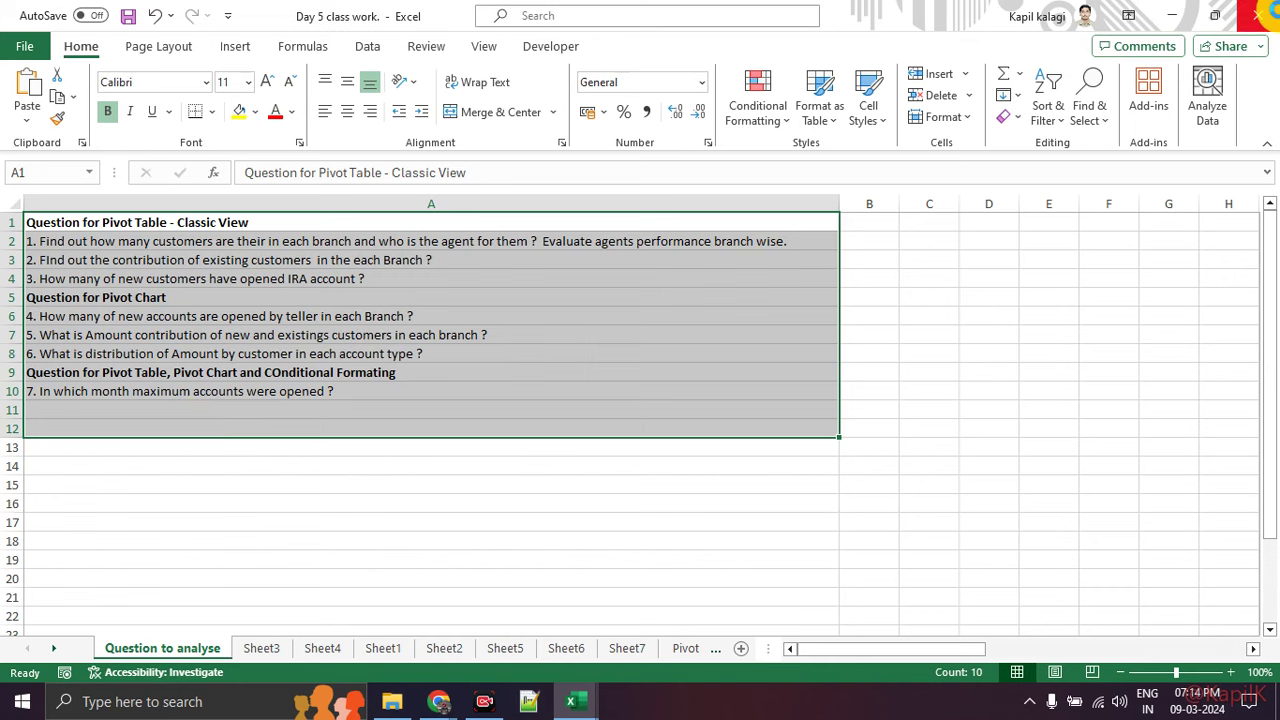
# Step: Move through Pivot Table Dataset, Sheet6 and Sheet5 to Sheet4's Branch-by-Customer Type pivot
pyautogui.click(651, 647)
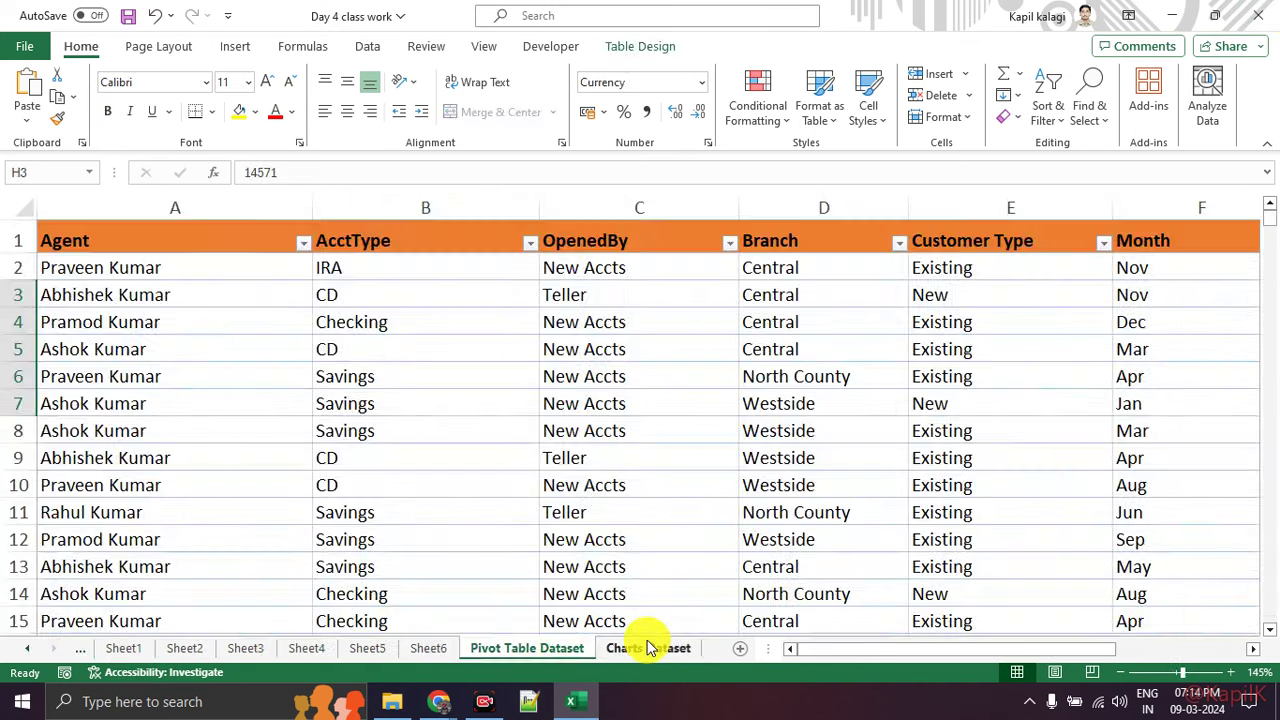
pyautogui.click(428, 648)
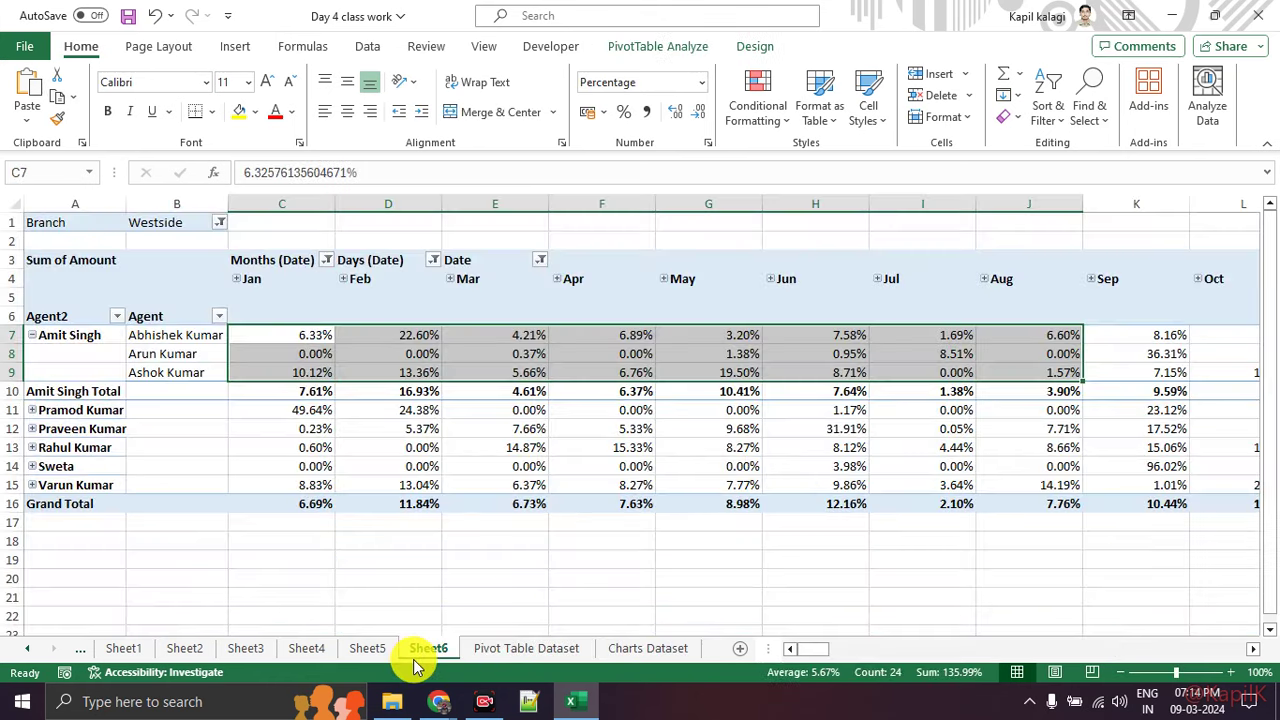
pyautogui.click(415, 575)
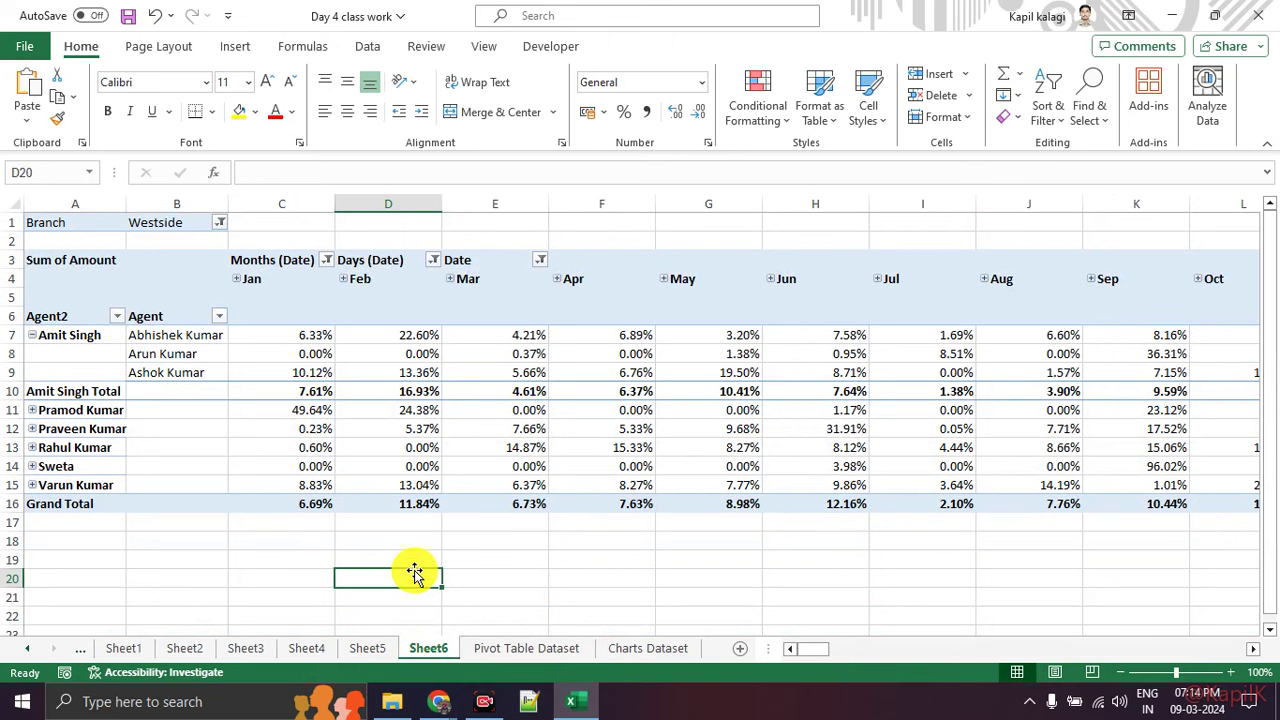
pyautogui.moveTo(105, 242); pyautogui.dragTo(1214, 480)
pyautogui.click(922, 576)
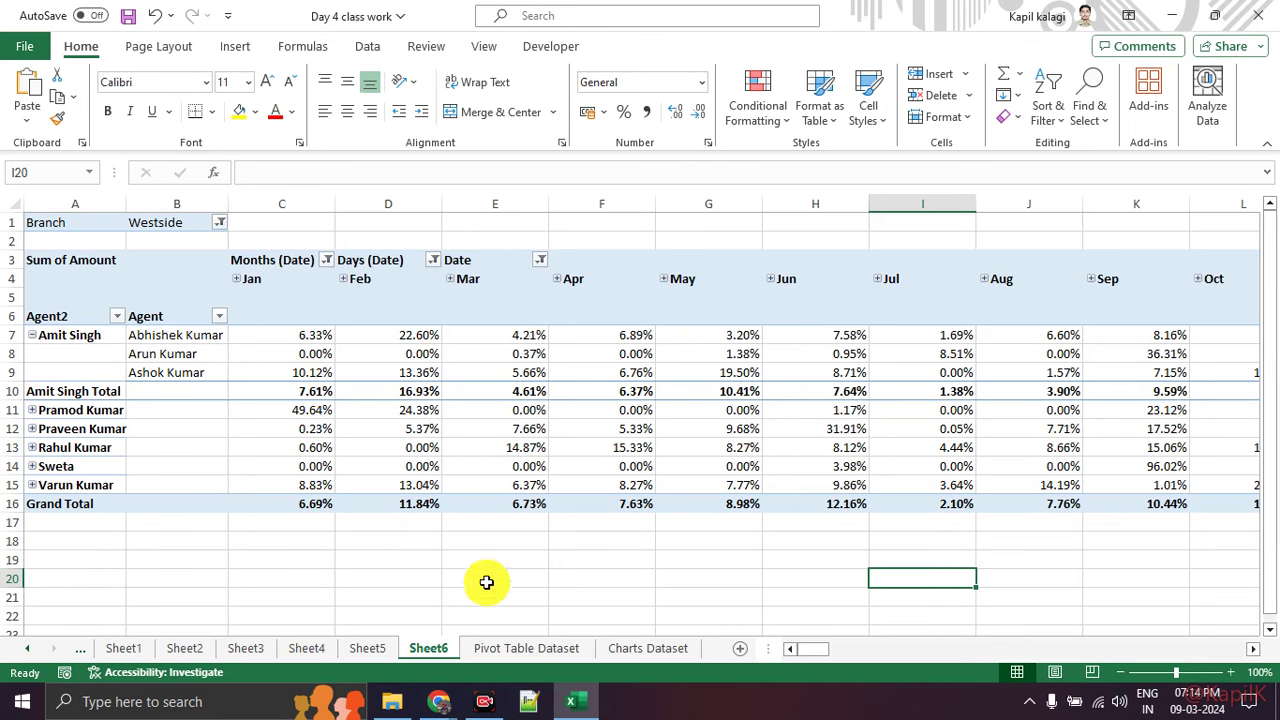
pyautogui.click(370, 648)
pyautogui.click(308, 648)
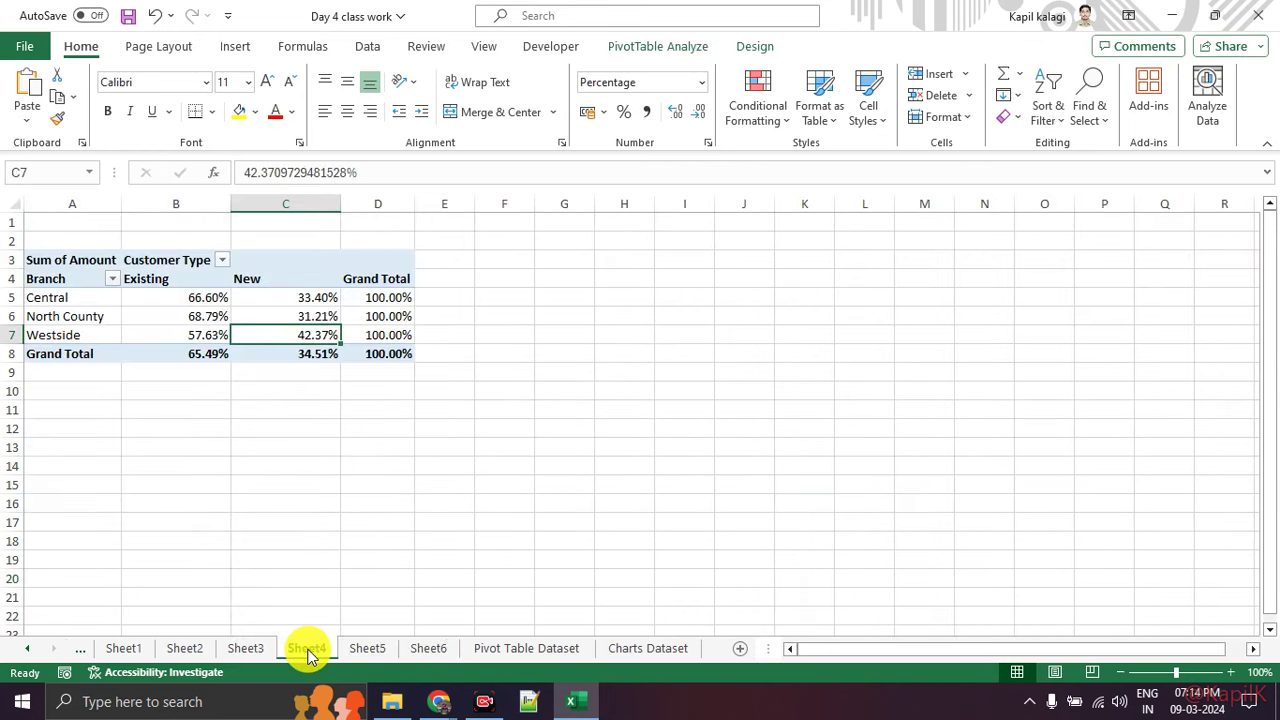
pyautogui.click(312, 467)
pyautogui.click(196, 307)
pyautogui.moveTo(196, 307); pyautogui.dragTo(372, 337)
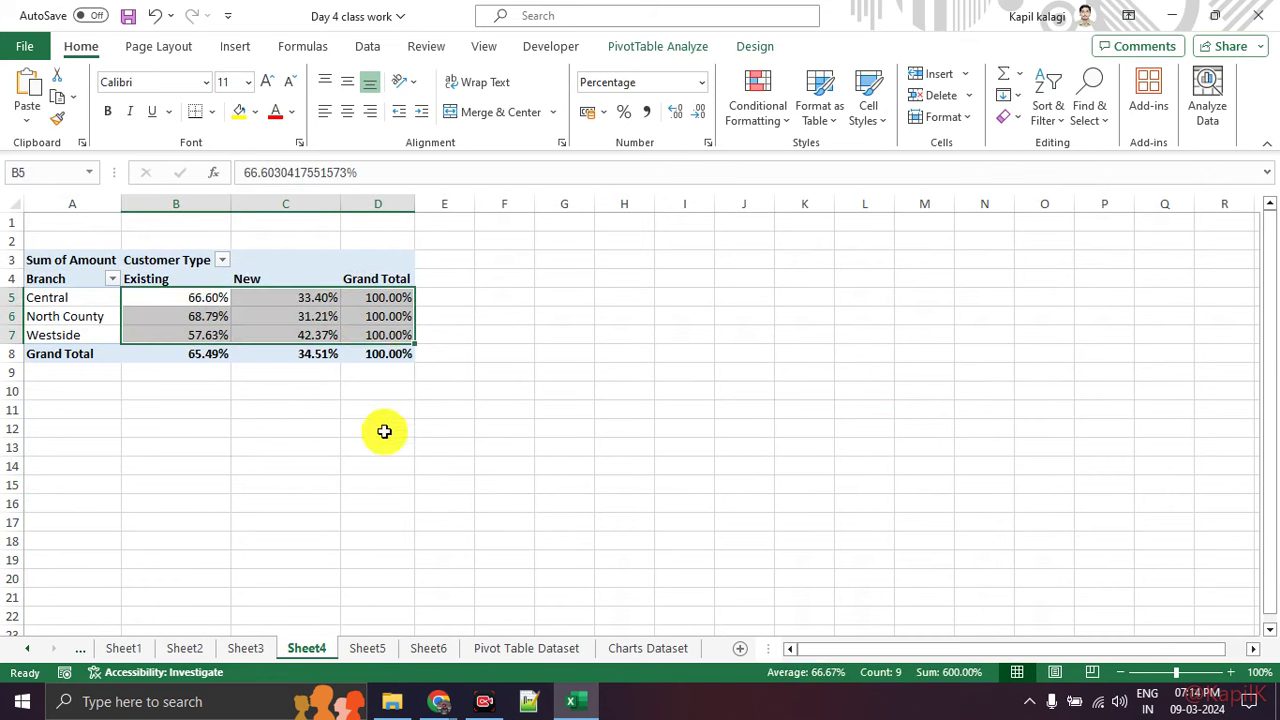
pyautogui.click(383, 431)
pyautogui.click(300, 320)
pyautogui.click(306, 372)
pyautogui.click(309, 316)
pyautogui.click(308, 408)
pyautogui.click(293, 336)
pyautogui.click(342, 462)
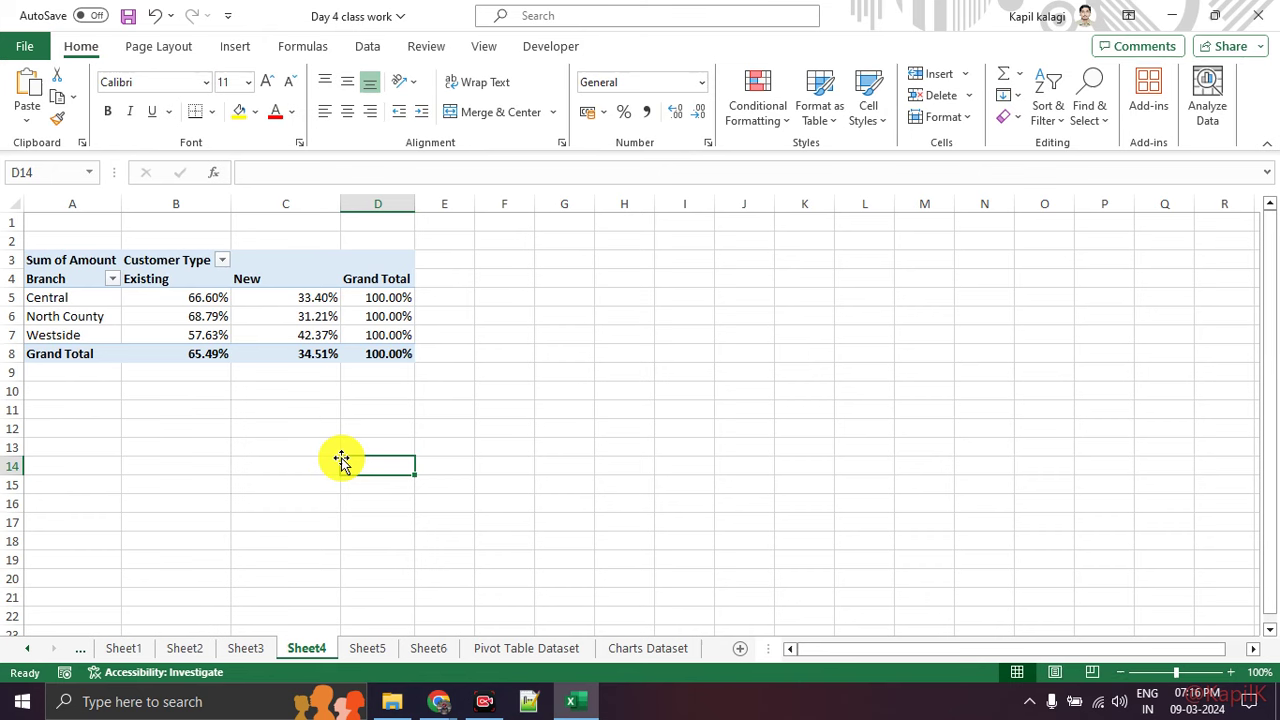
# Step: Show the Insert ribbon's chart options, then select the Existing/New percentages and cell C12
pyautogui.click(228, 53)
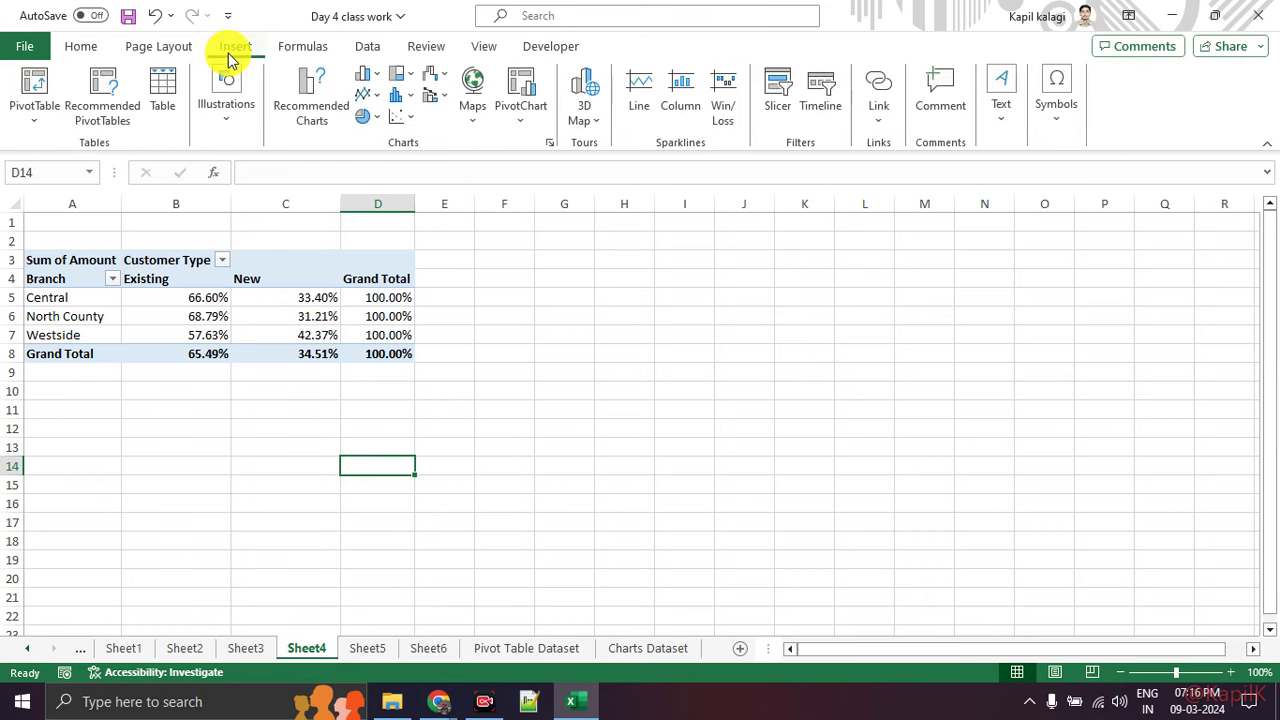
pyautogui.moveTo(228, 53); pyautogui.dragTo(268, 34)
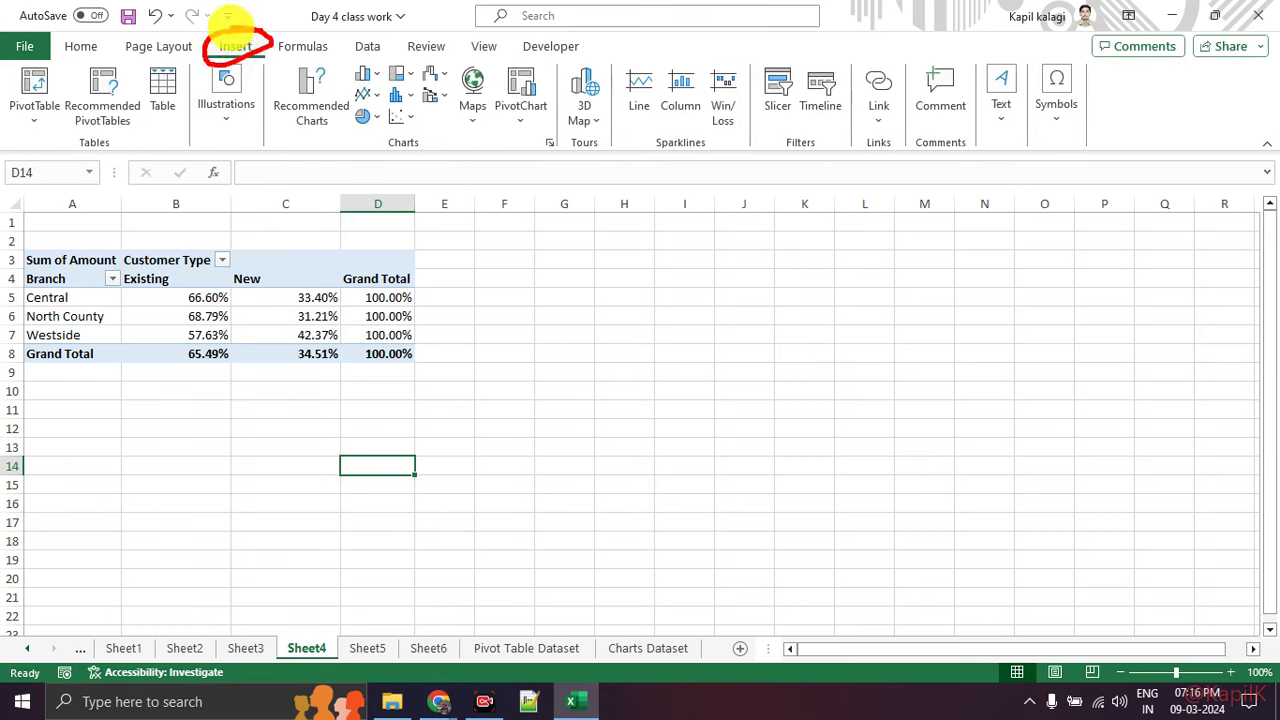
pyautogui.moveTo(58, 86)
pyautogui.mouseDown()
pyautogui.moveTo(362, 55)
pyautogui.moveTo(340, 50)
pyautogui.mouseUp()
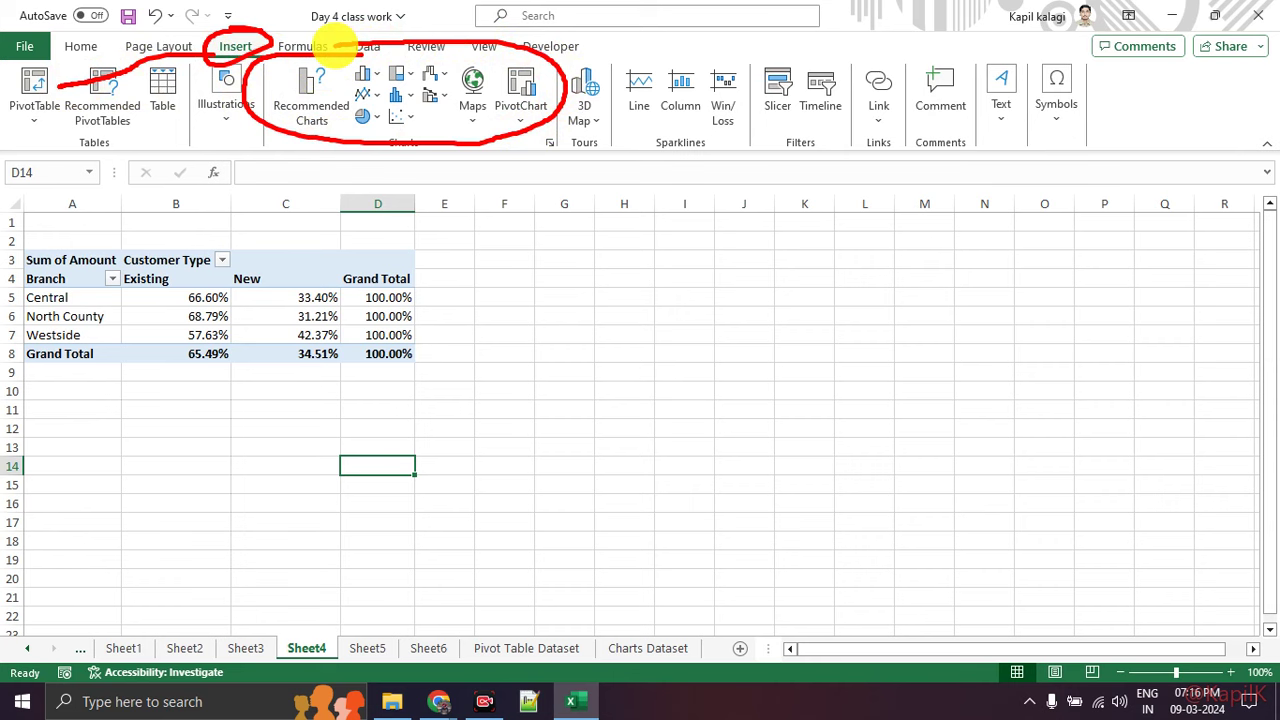
pyautogui.press('Escape')
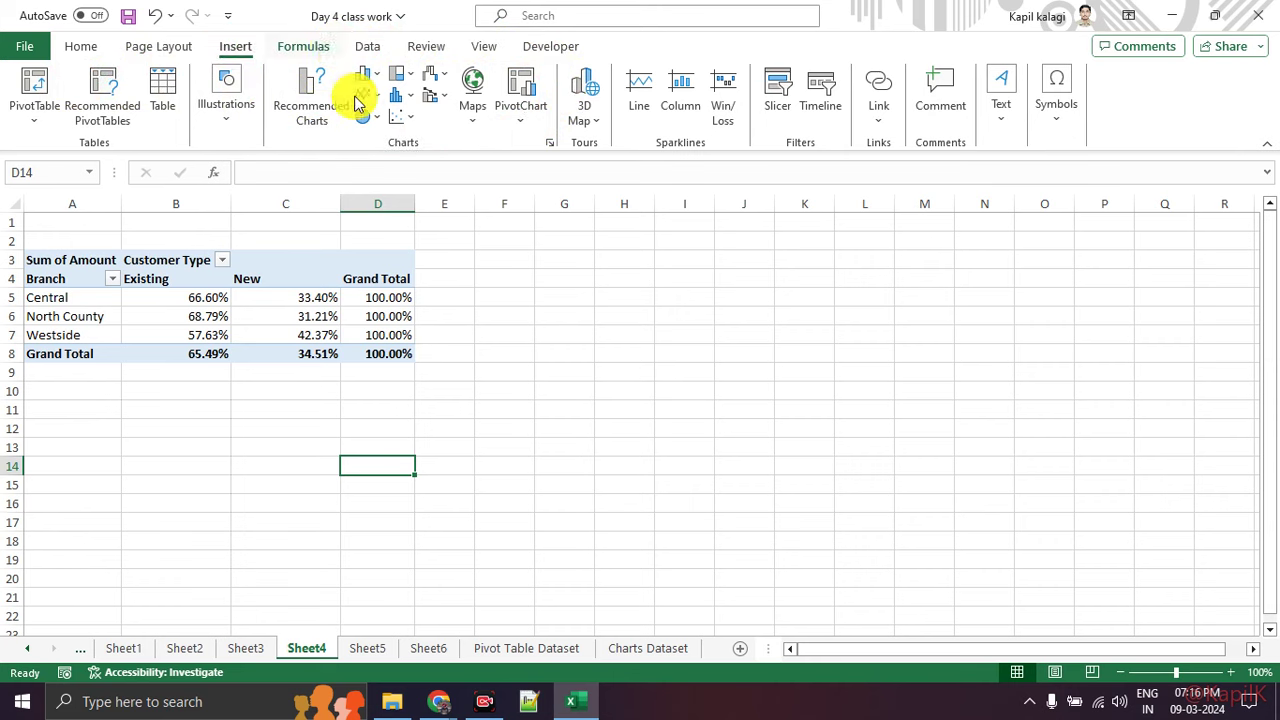
pyautogui.moveTo(184, 296); pyautogui.dragTo(335, 336)
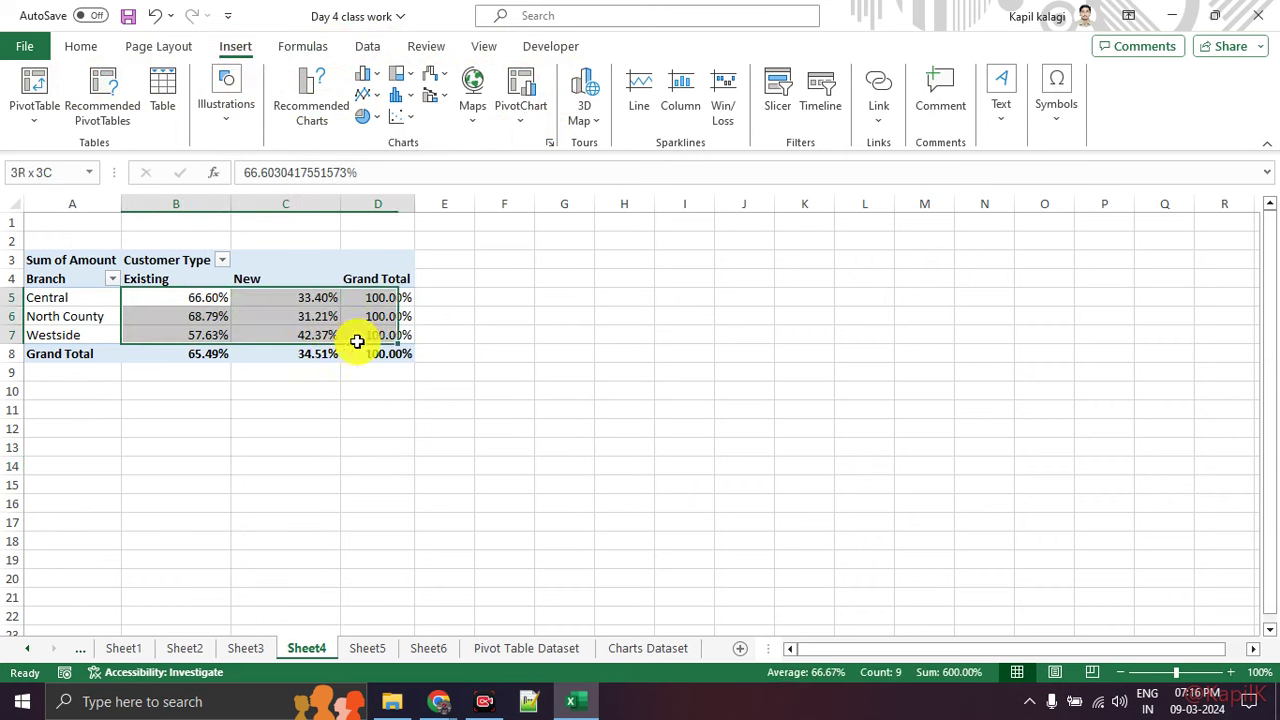
pyautogui.click(333, 428)
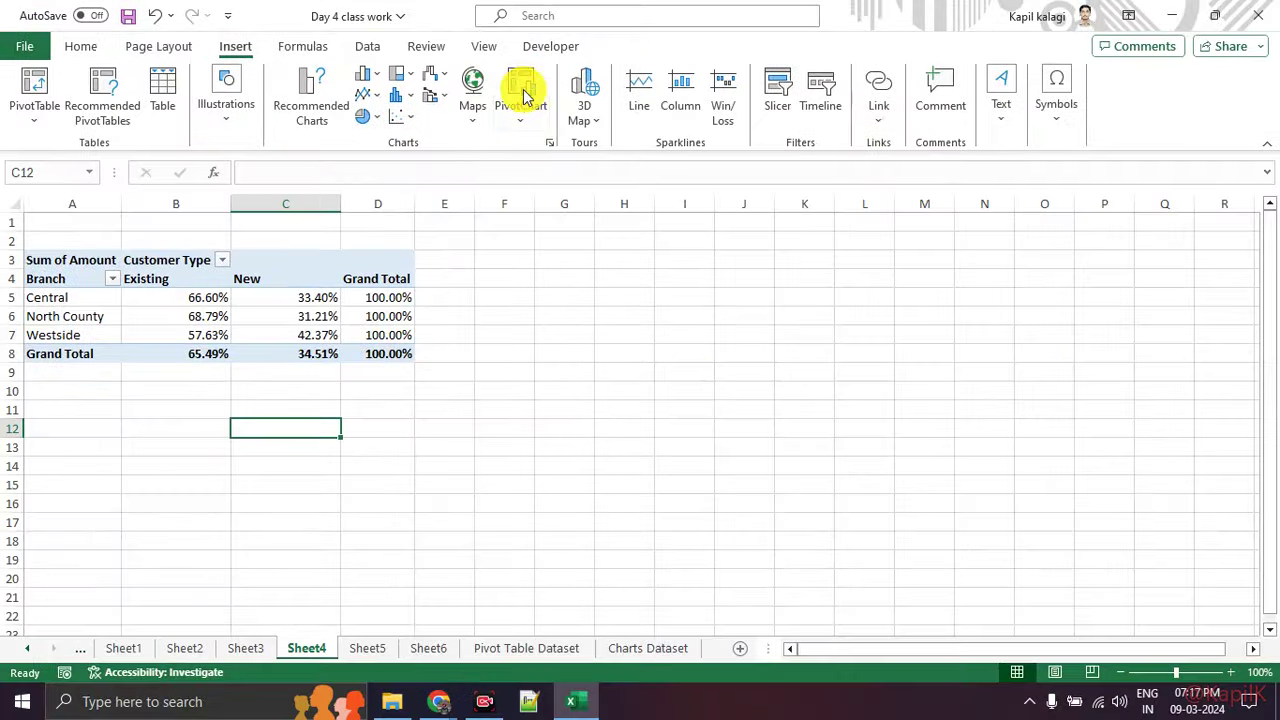
pyautogui.click(520, 86)
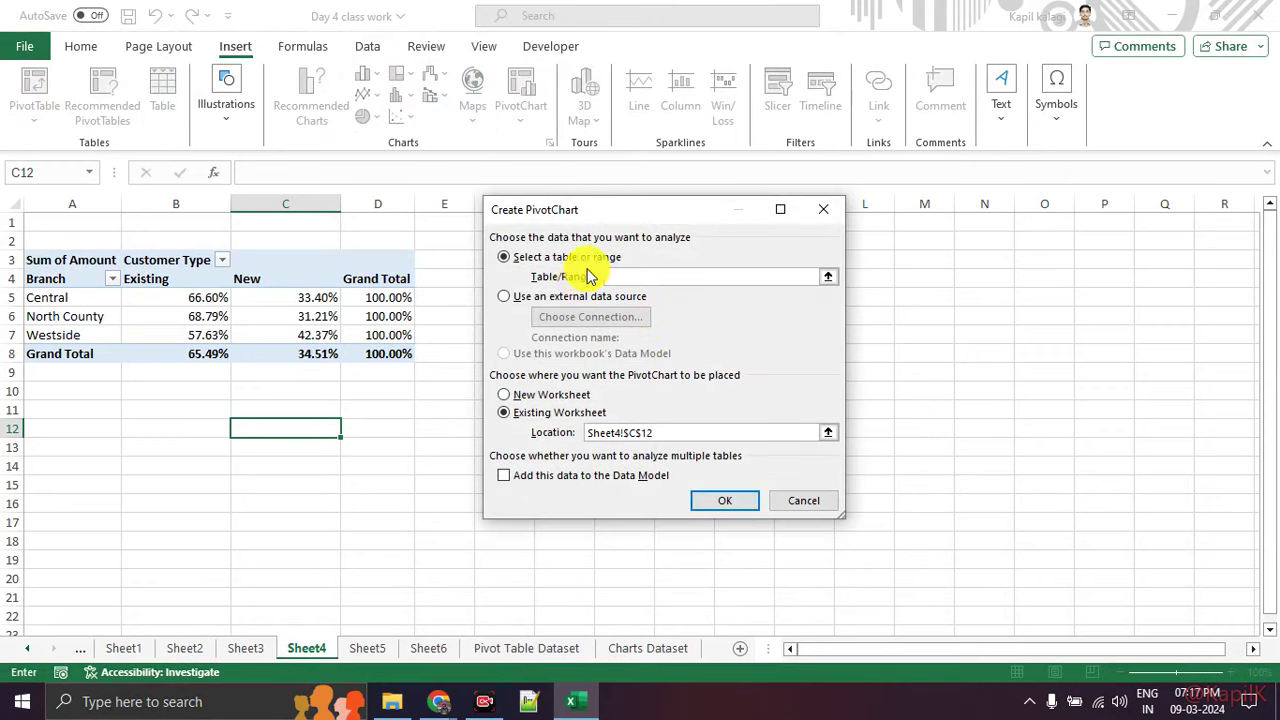
pyautogui.click(708, 502)
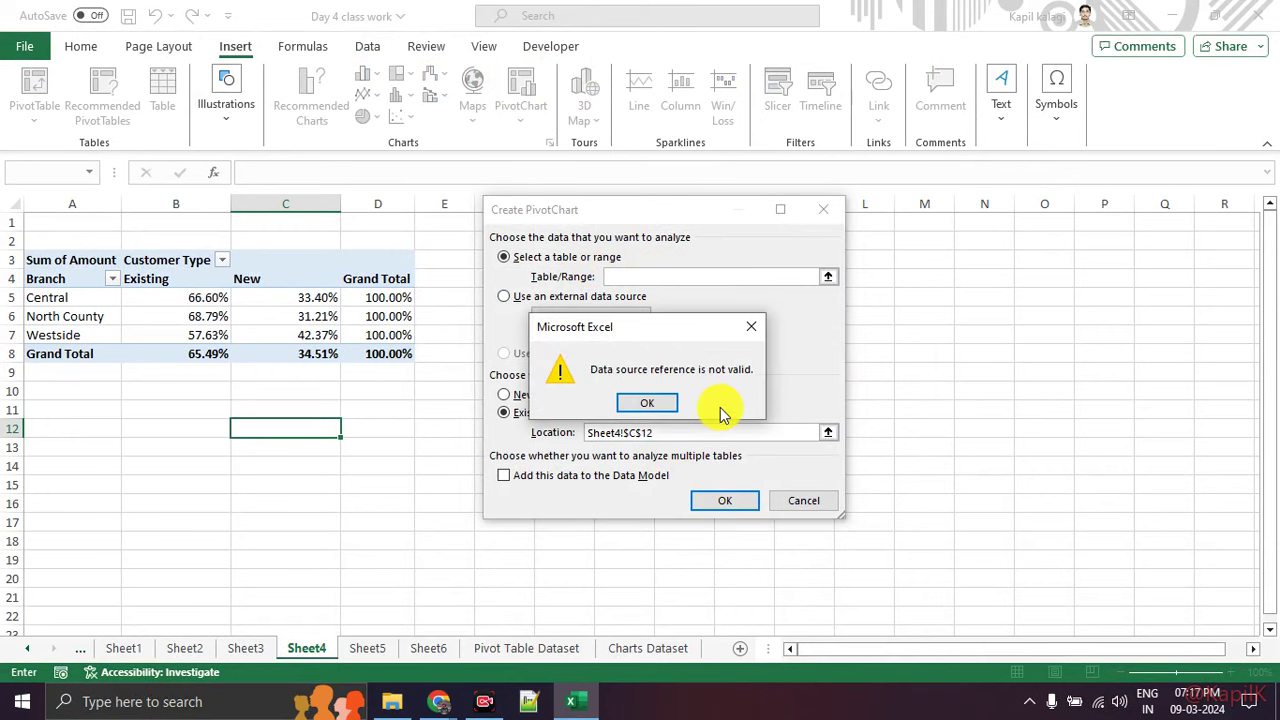
pyautogui.click(665, 405)
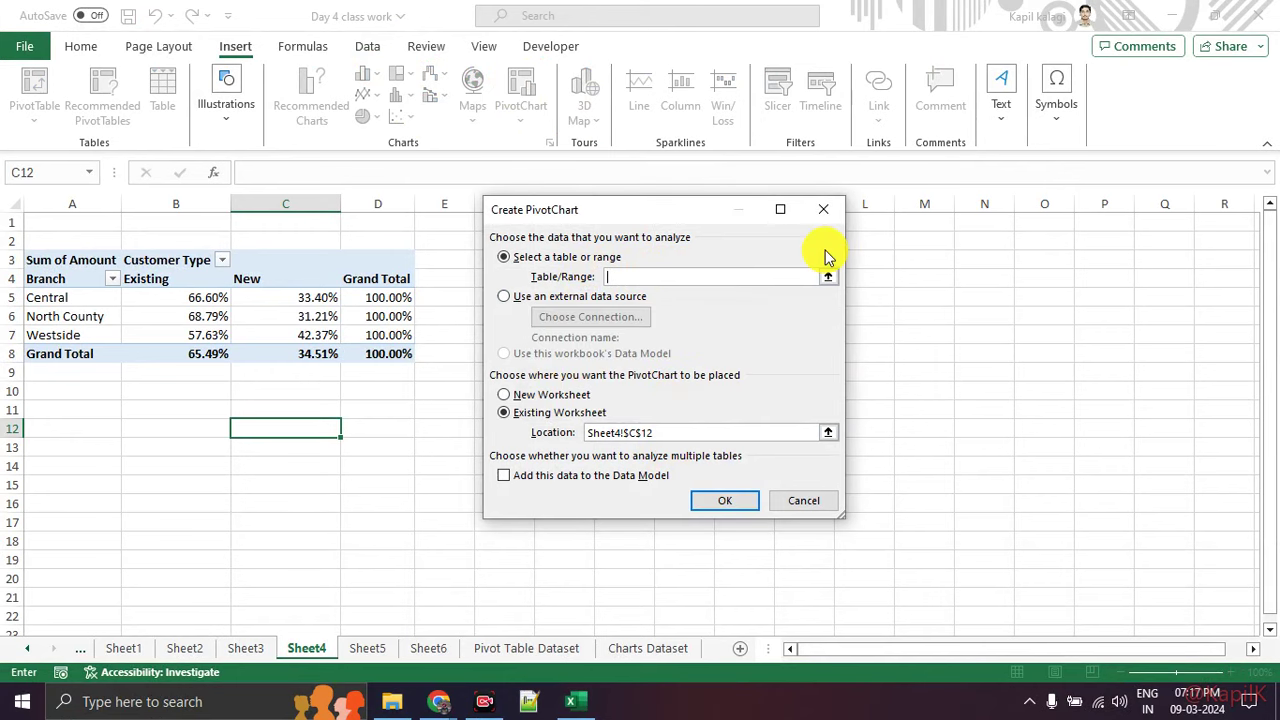
pyautogui.click(628, 278)
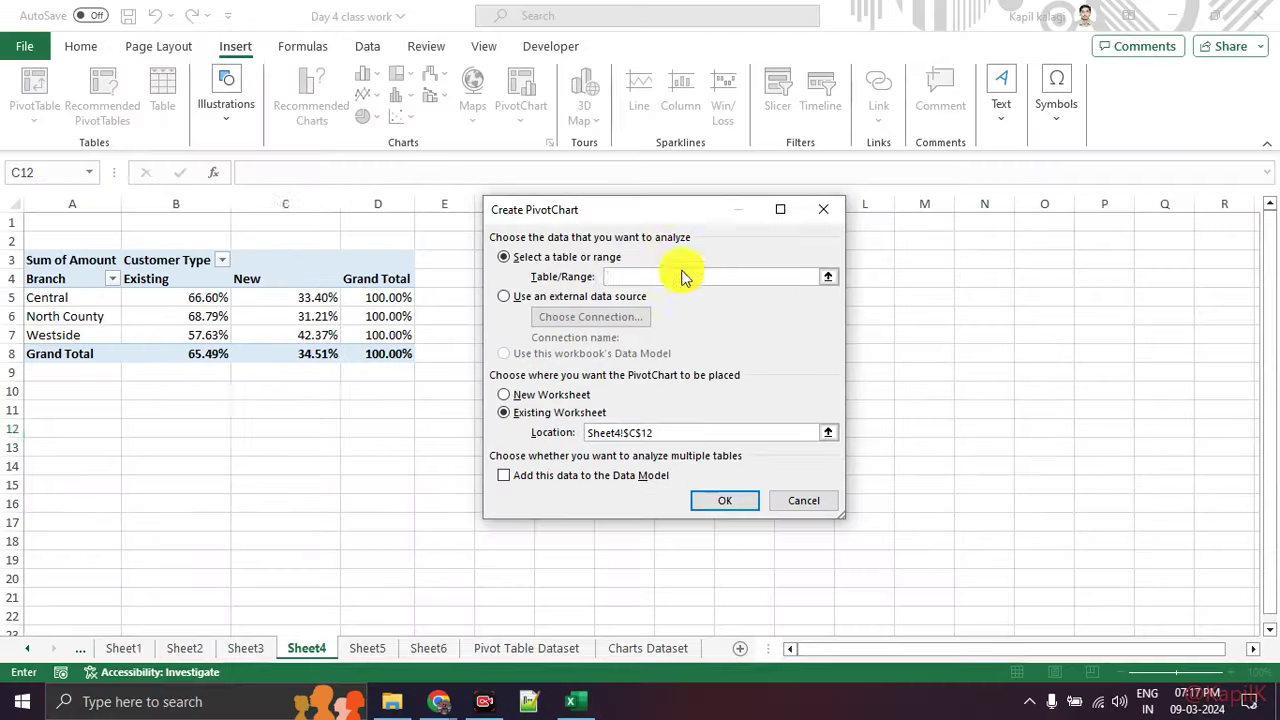
pyautogui.click(826, 279)
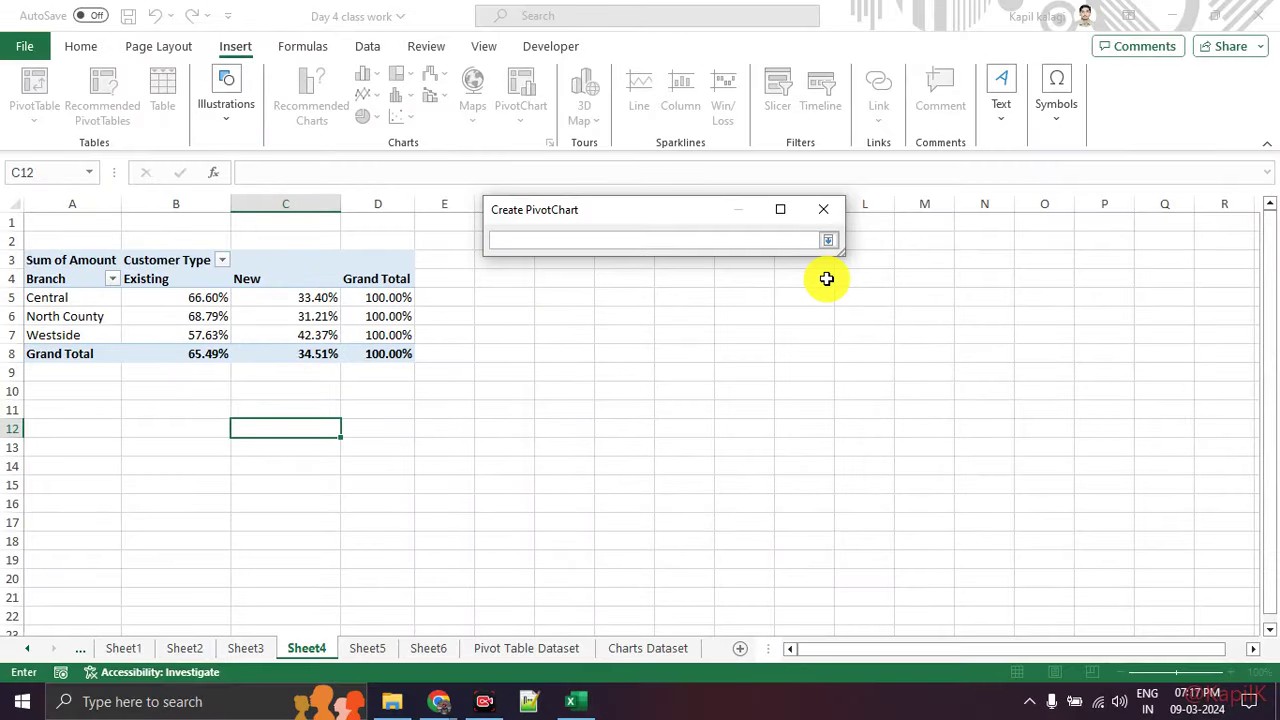
pyautogui.click(828, 243)
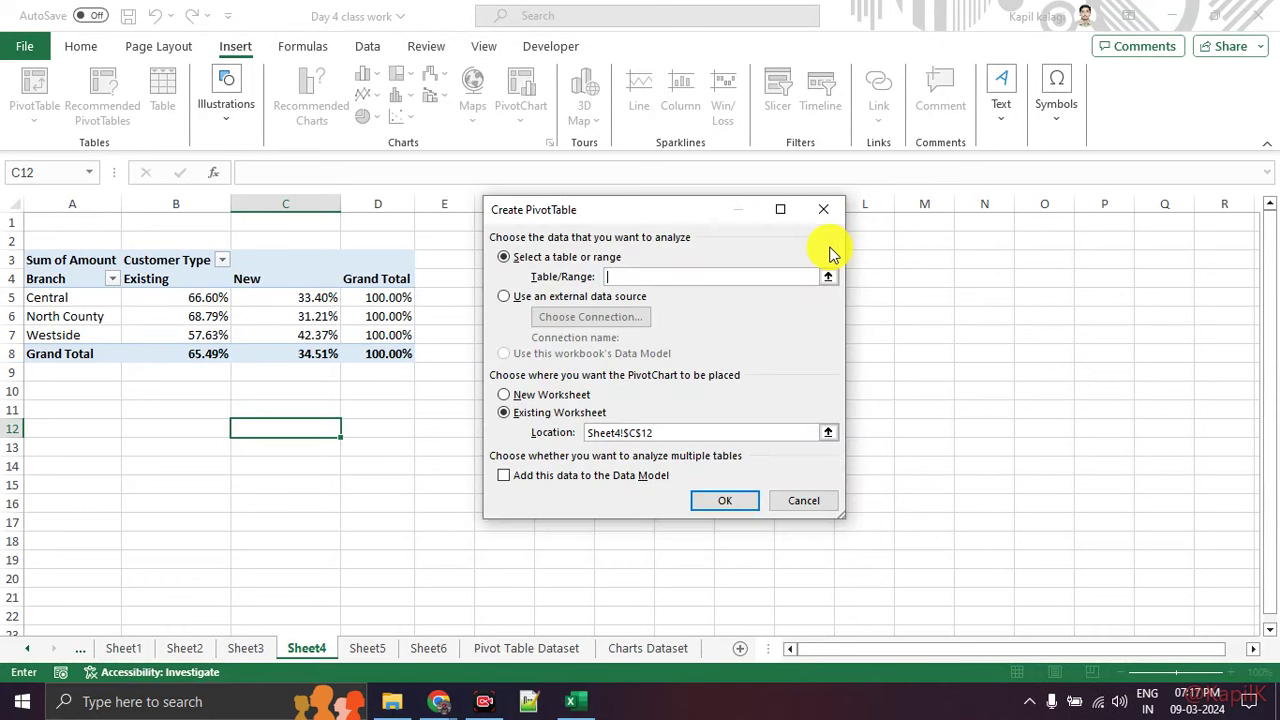
pyautogui.click(823, 209)
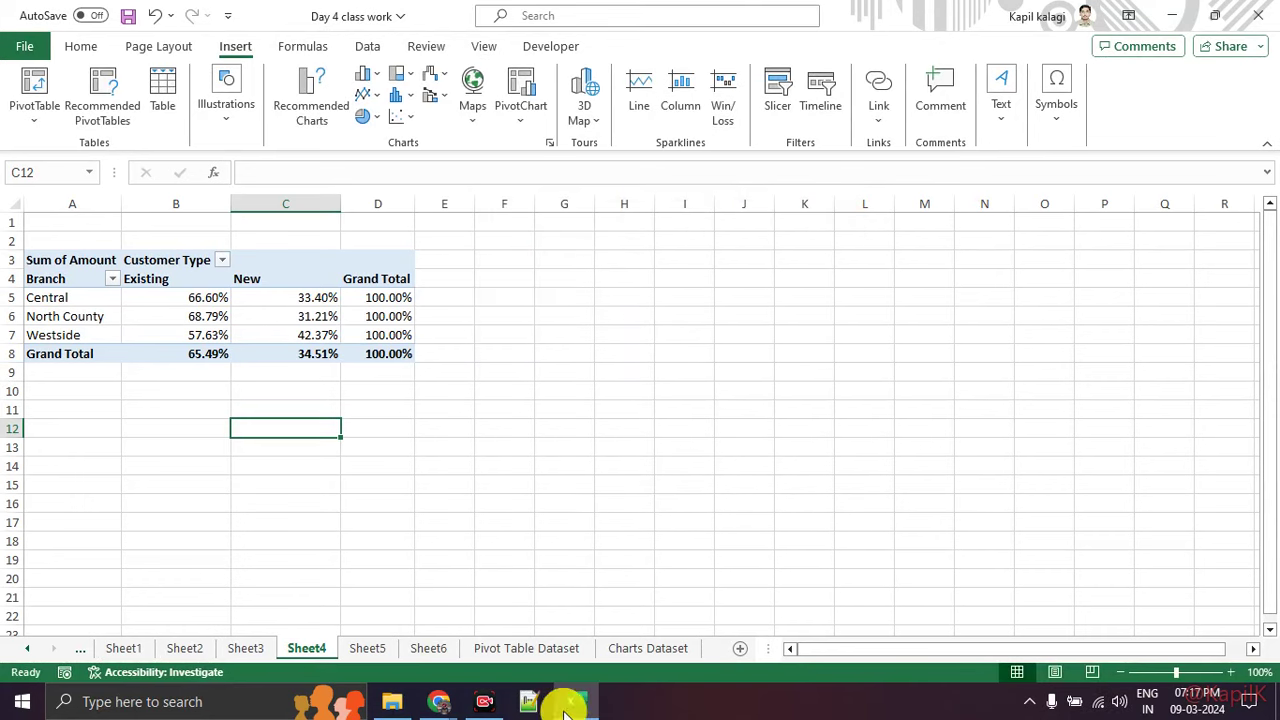
pyautogui.click(527, 648)
# Step: From a Bank_Data cell, insert a PivotChart & PivotTable onto new worksheet Sheet7
pyautogui.click(331, 326)
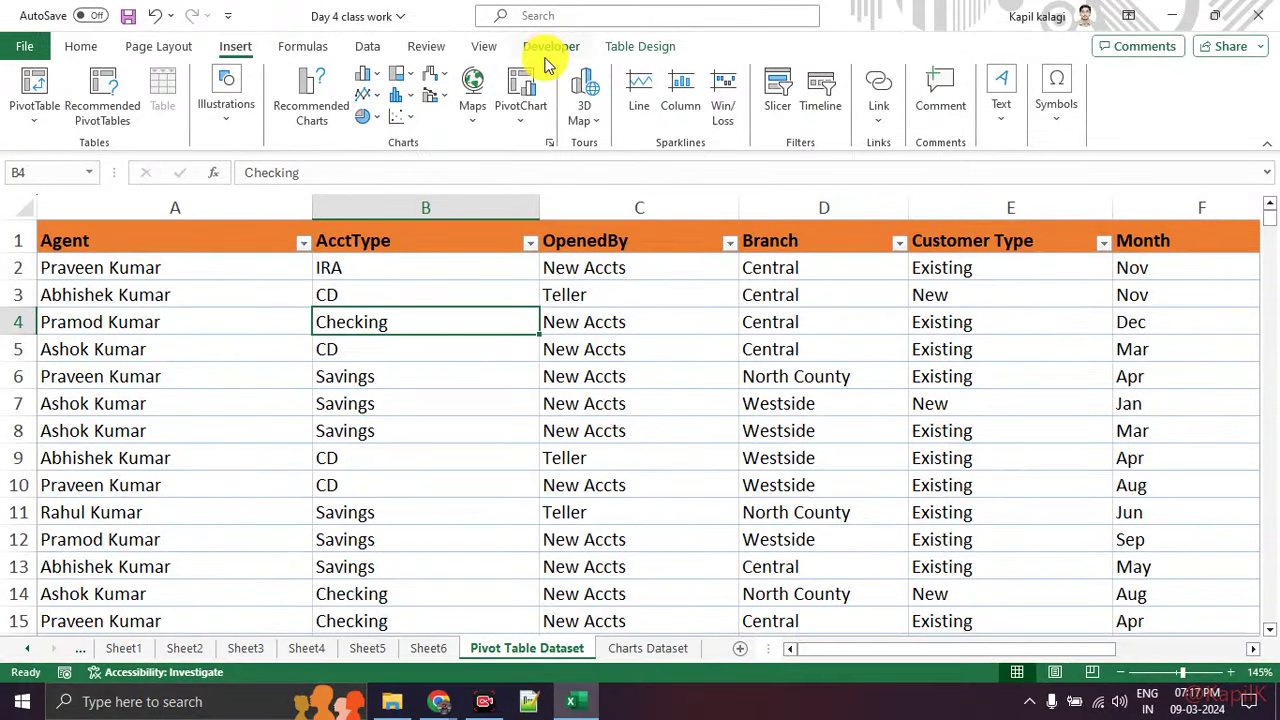
pyautogui.click(518, 125)
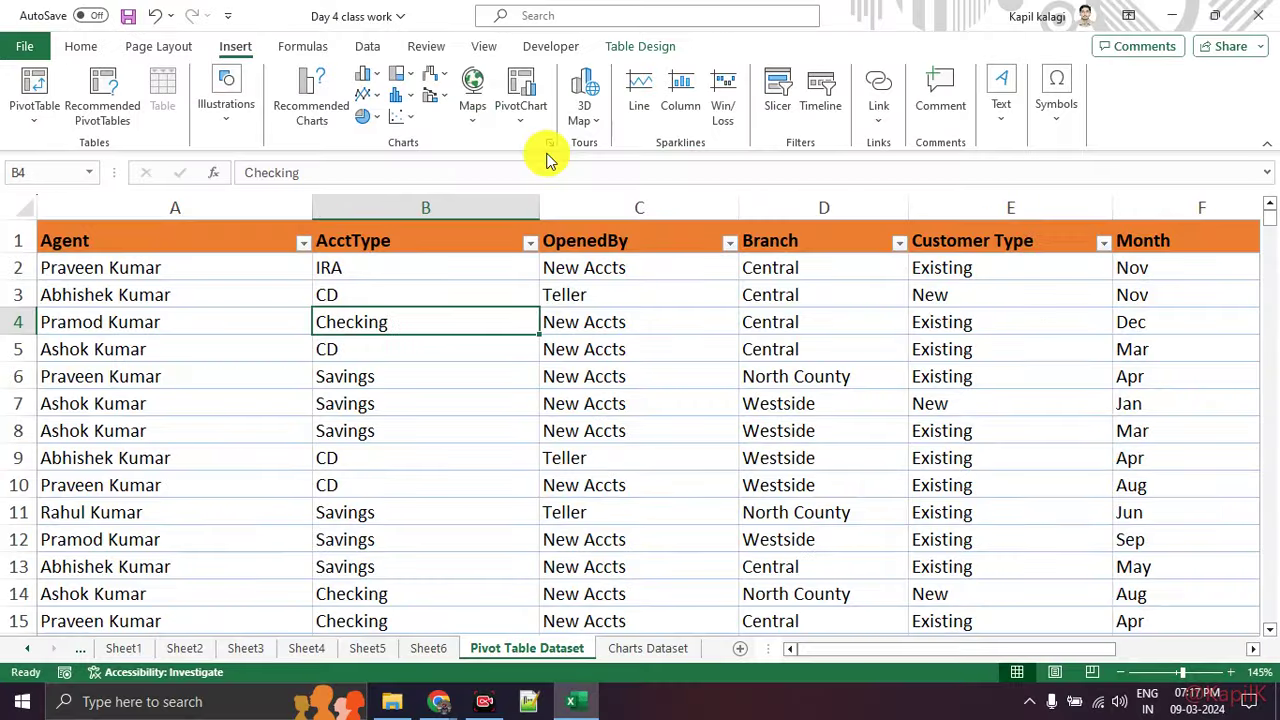
pyautogui.click(520, 115)
pyautogui.click(537, 177)
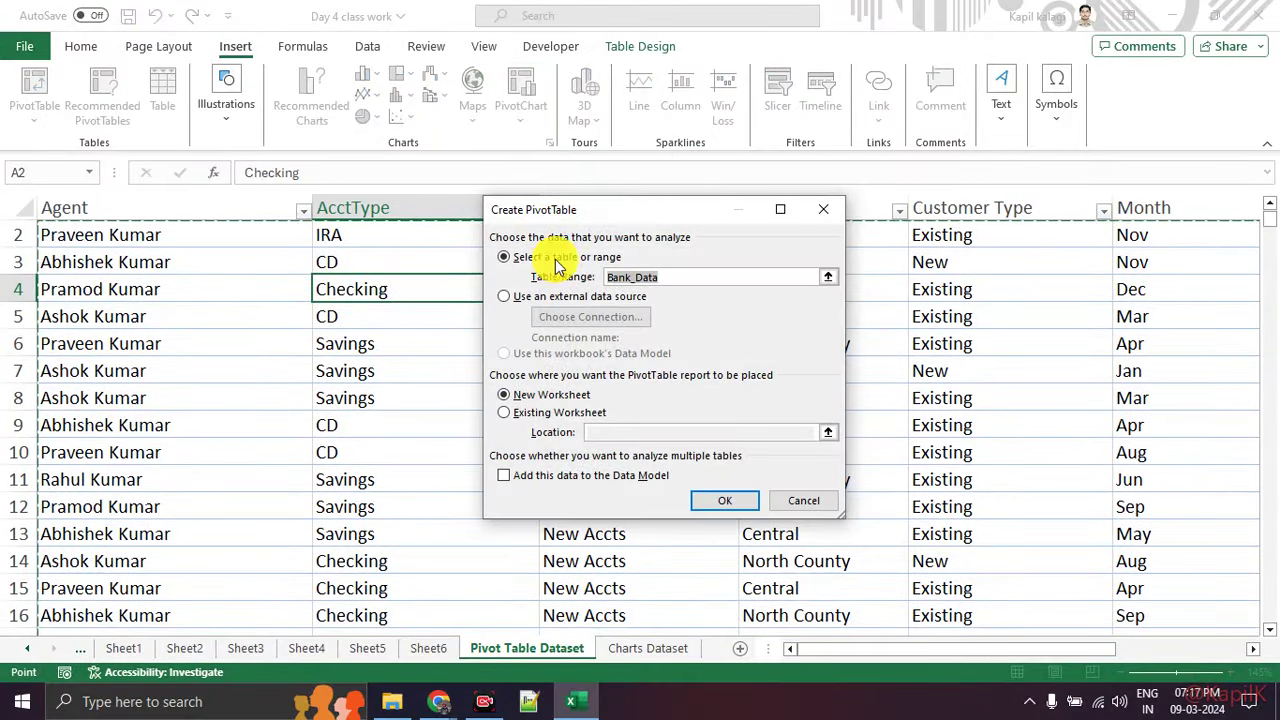
pyautogui.click(730, 500)
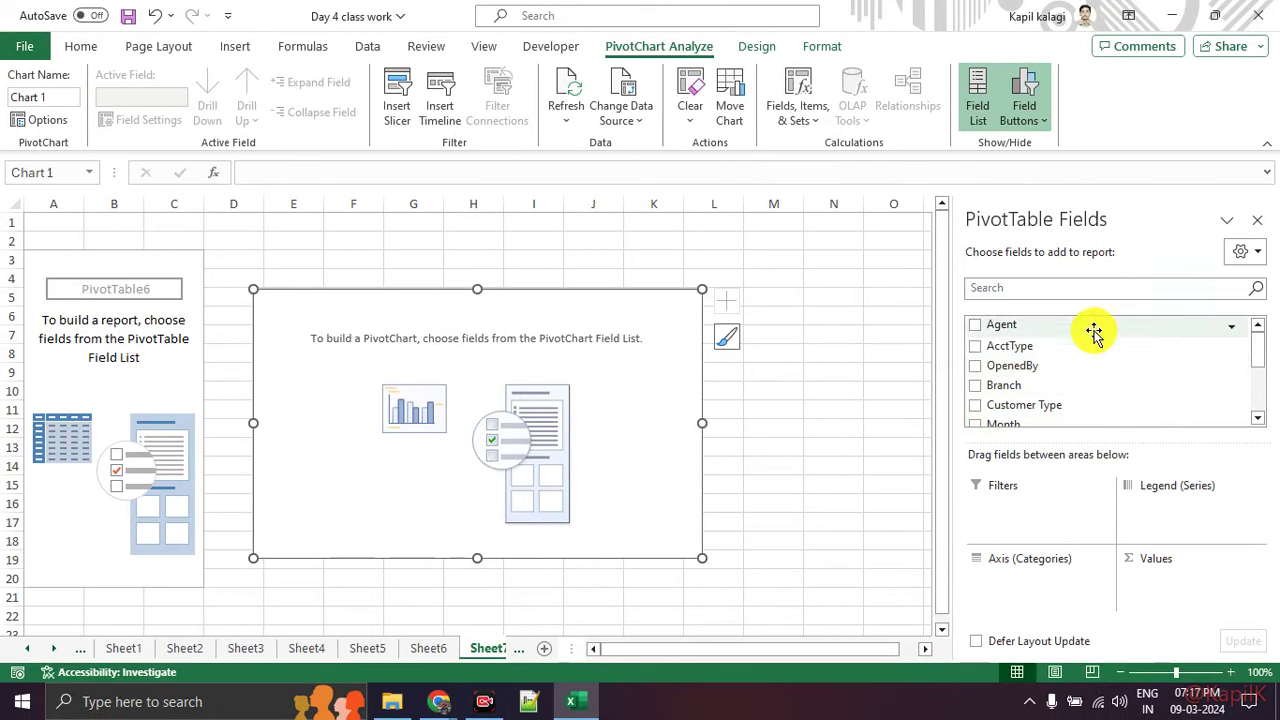
# Step: Turn on the classic PivotTable layout in PivotTable Options
pyautogui.moveTo(1094, 335); pyautogui.dragTo(1101, 321)
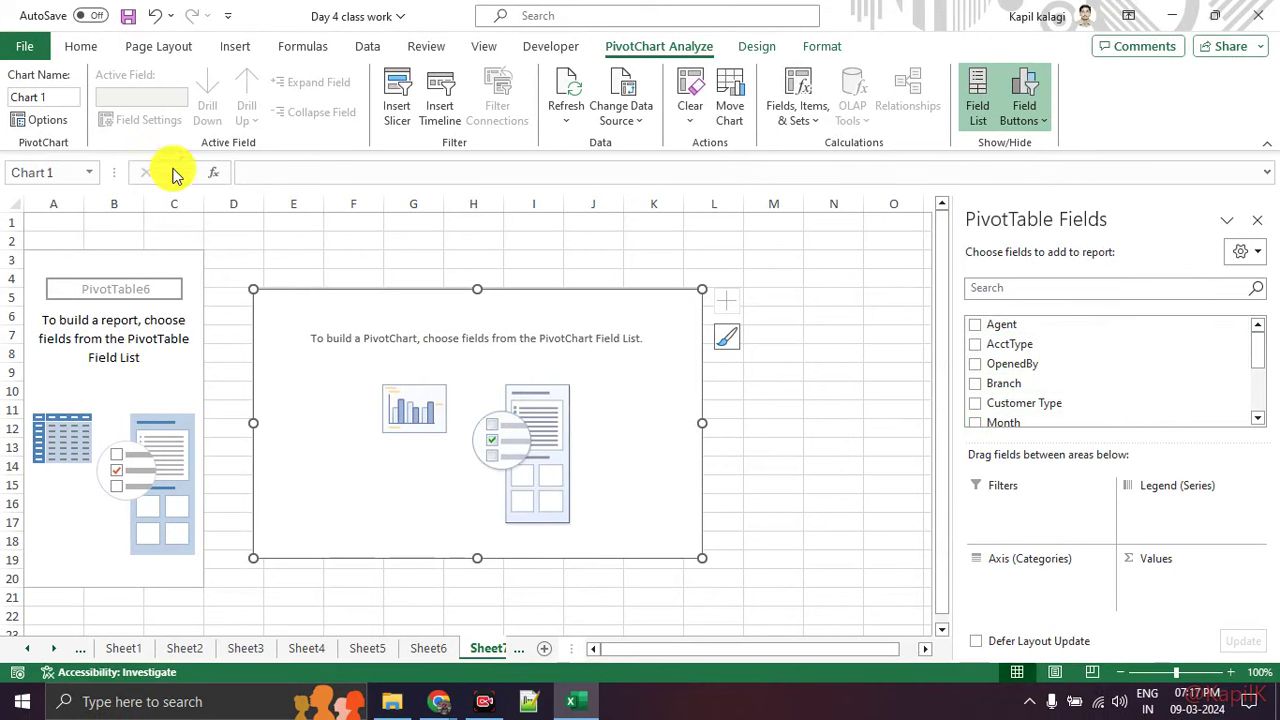
pyautogui.click(47, 120)
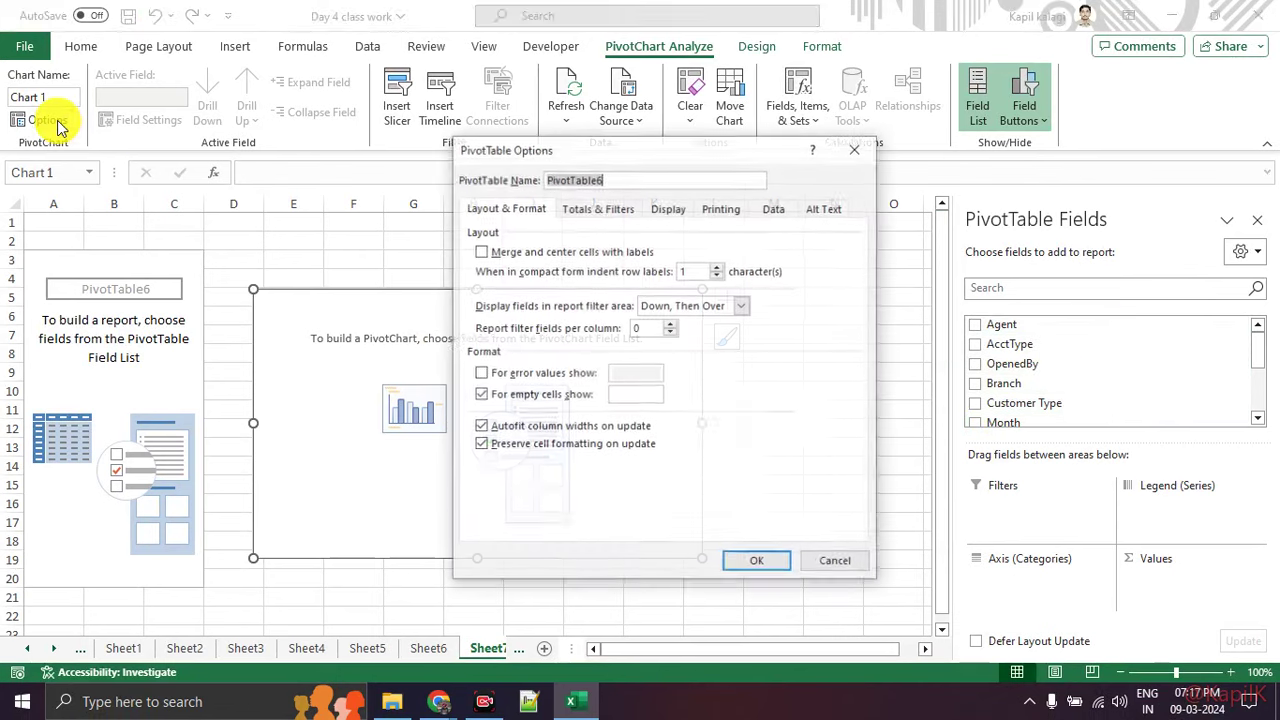
pyautogui.click(668, 208)
pyautogui.click(481, 346)
pyautogui.click(767, 560)
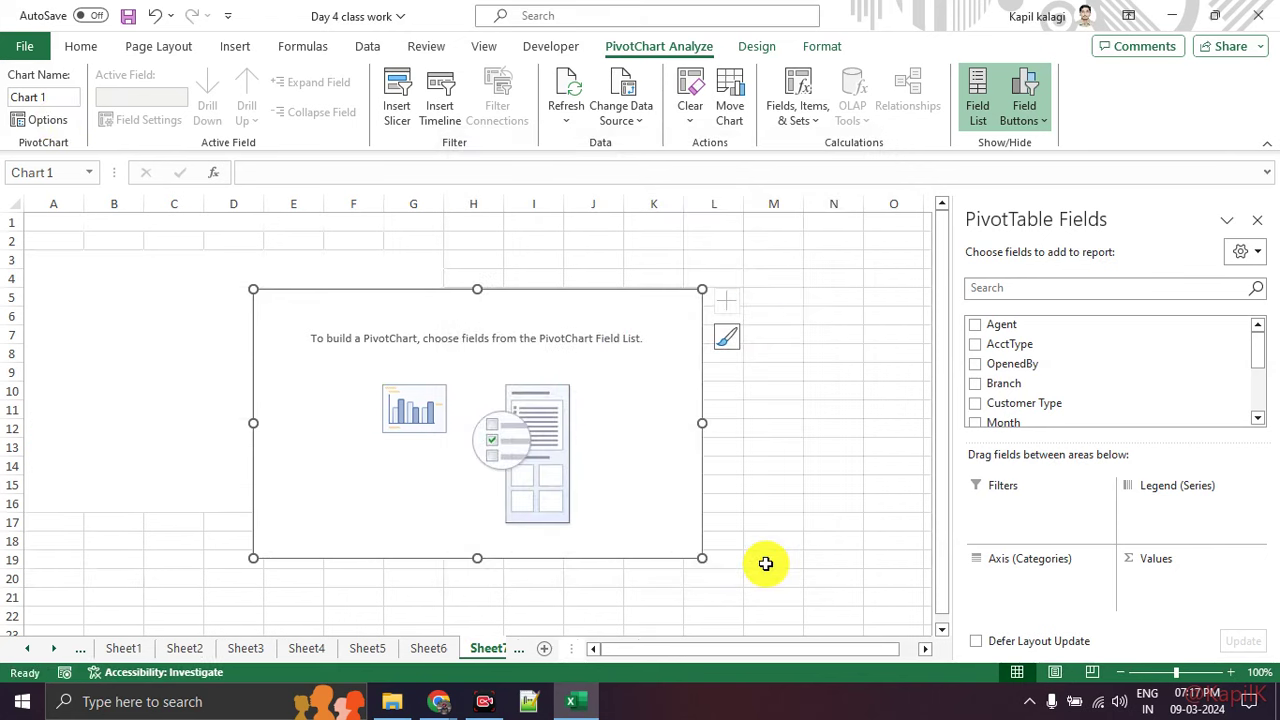
# Step: Move the PivotChart right of the pivot area and put Agent in Rows
pyautogui.click(768, 423)
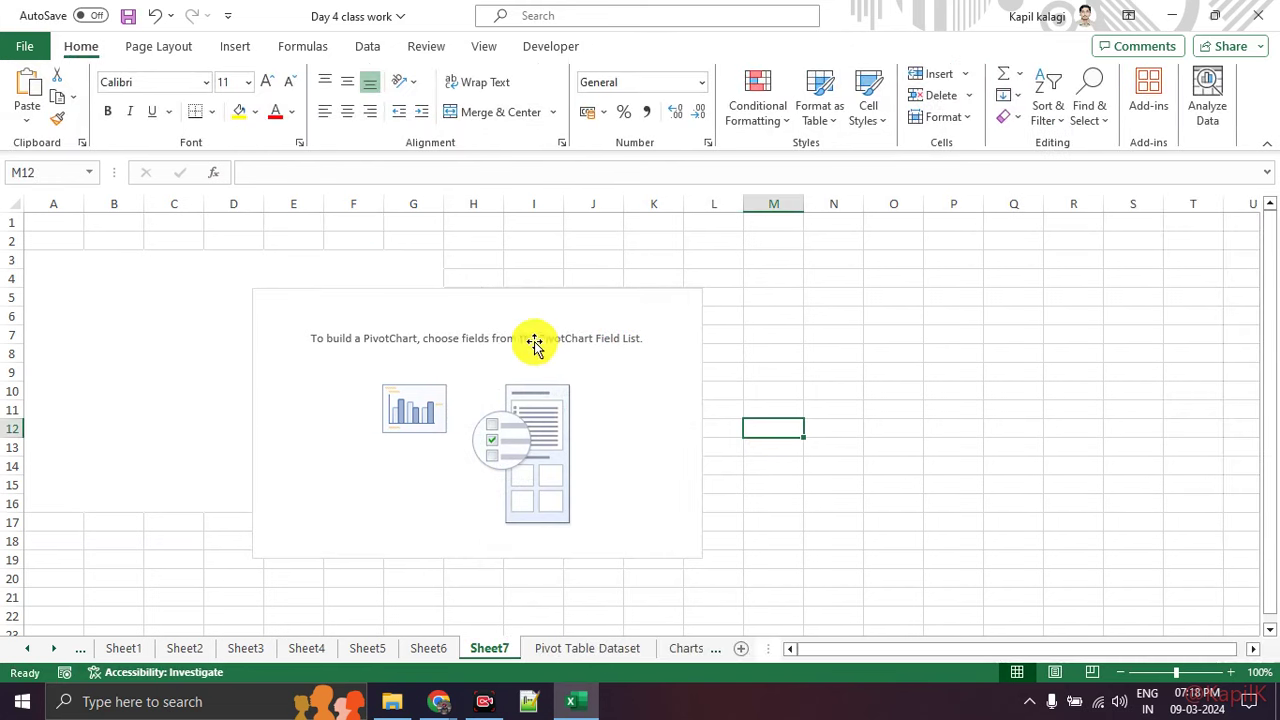
pyautogui.click(518, 314)
pyautogui.moveTo(518, 314); pyautogui.dragTo(688, 336)
pyautogui.click(257, 329)
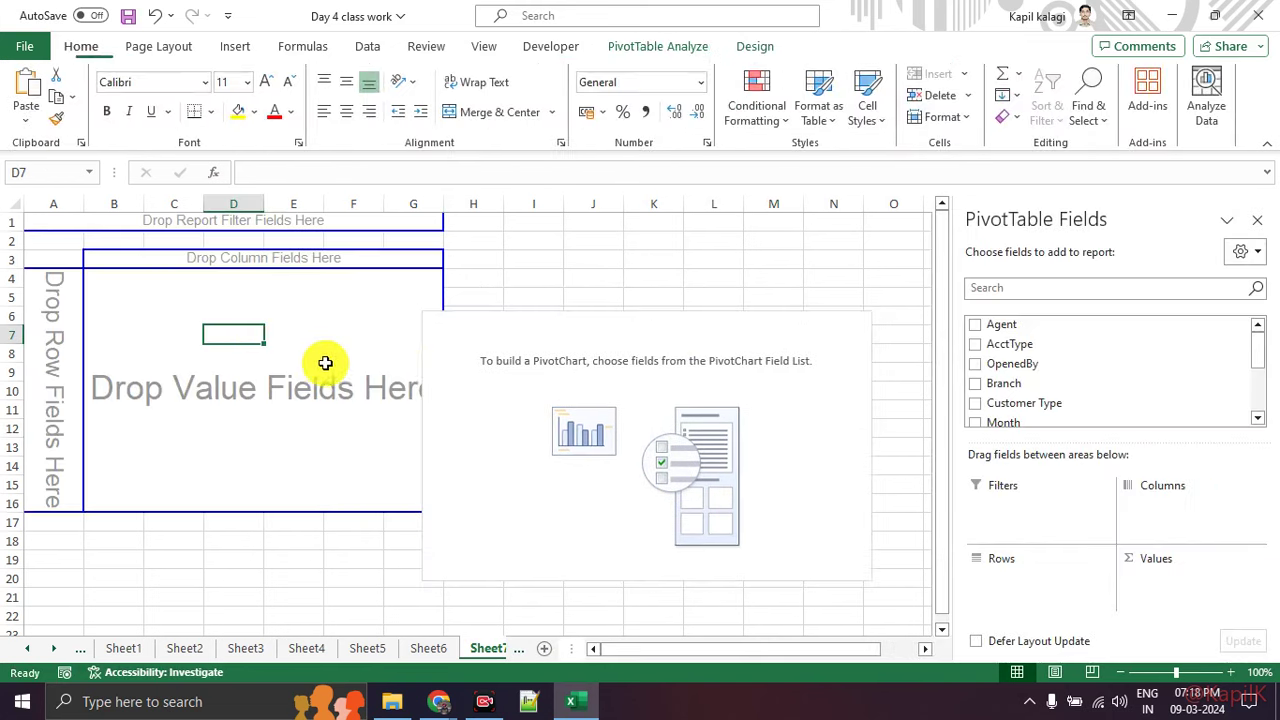
pyautogui.moveTo(570, 357); pyautogui.dragTo(616, 288)
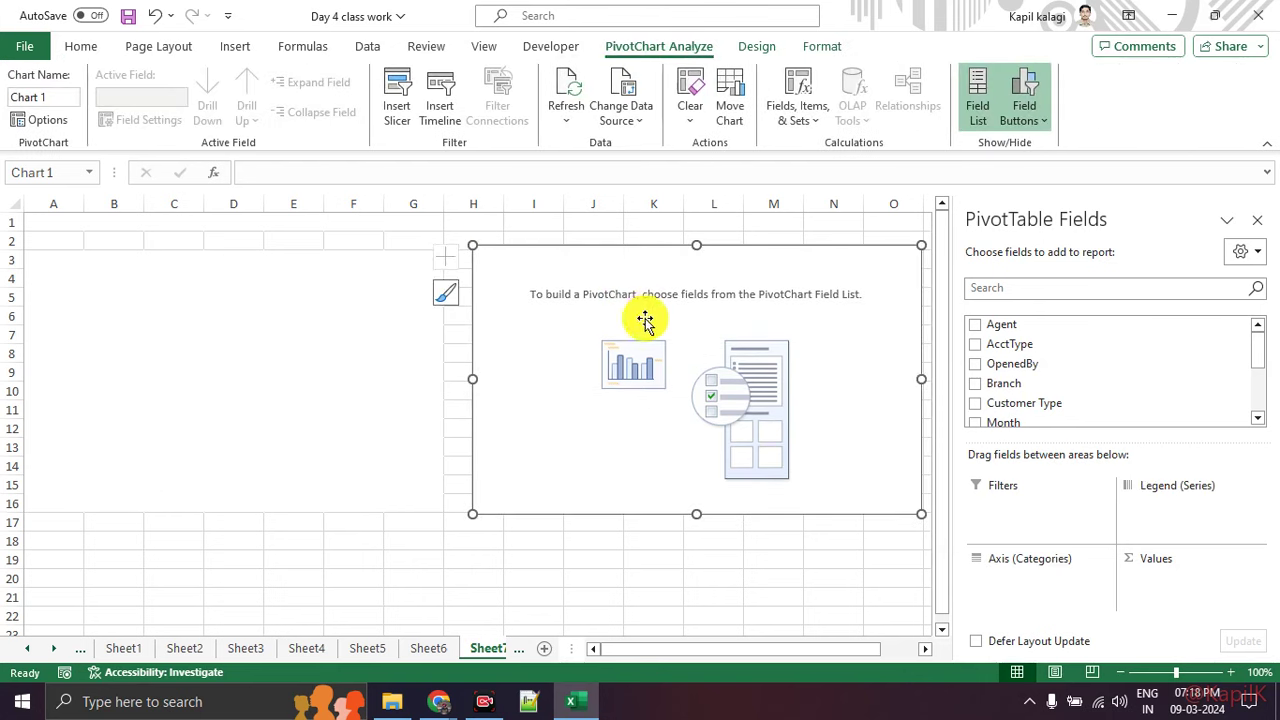
pyautogui.click(409, 333)
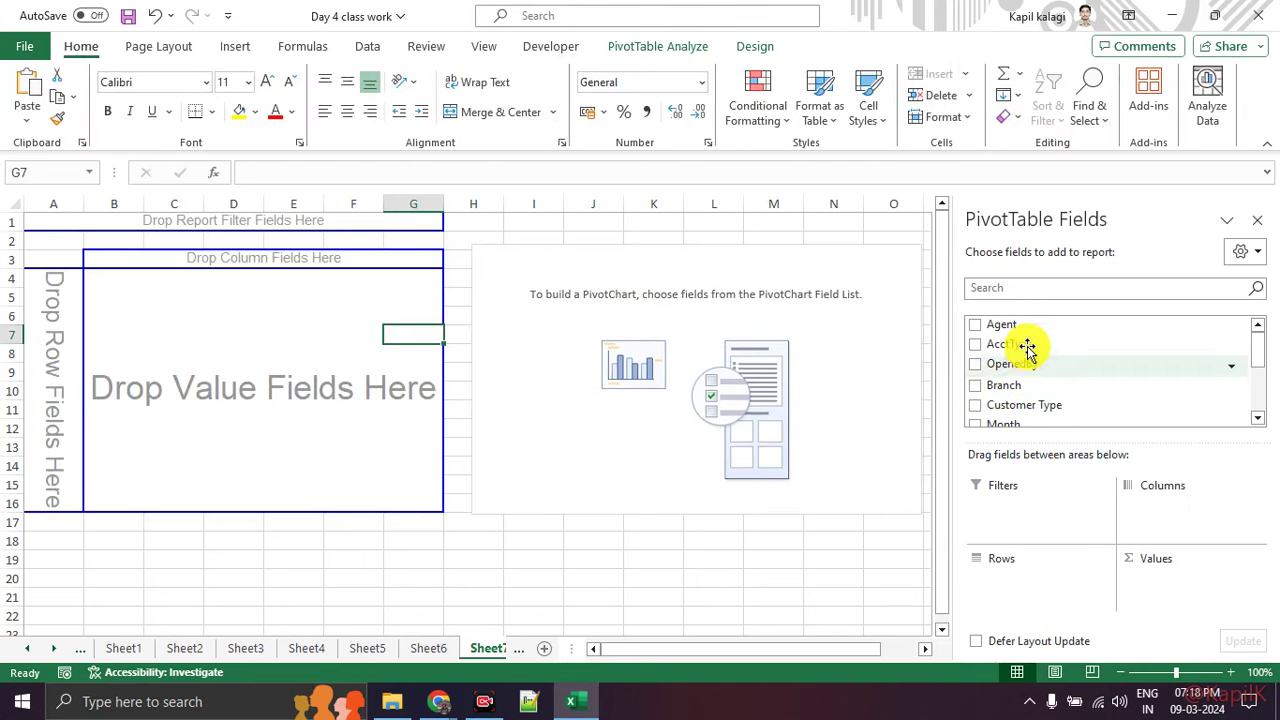
pyautogui.moveTo(1027, 330); pyautogui.dragTo(63, 342)
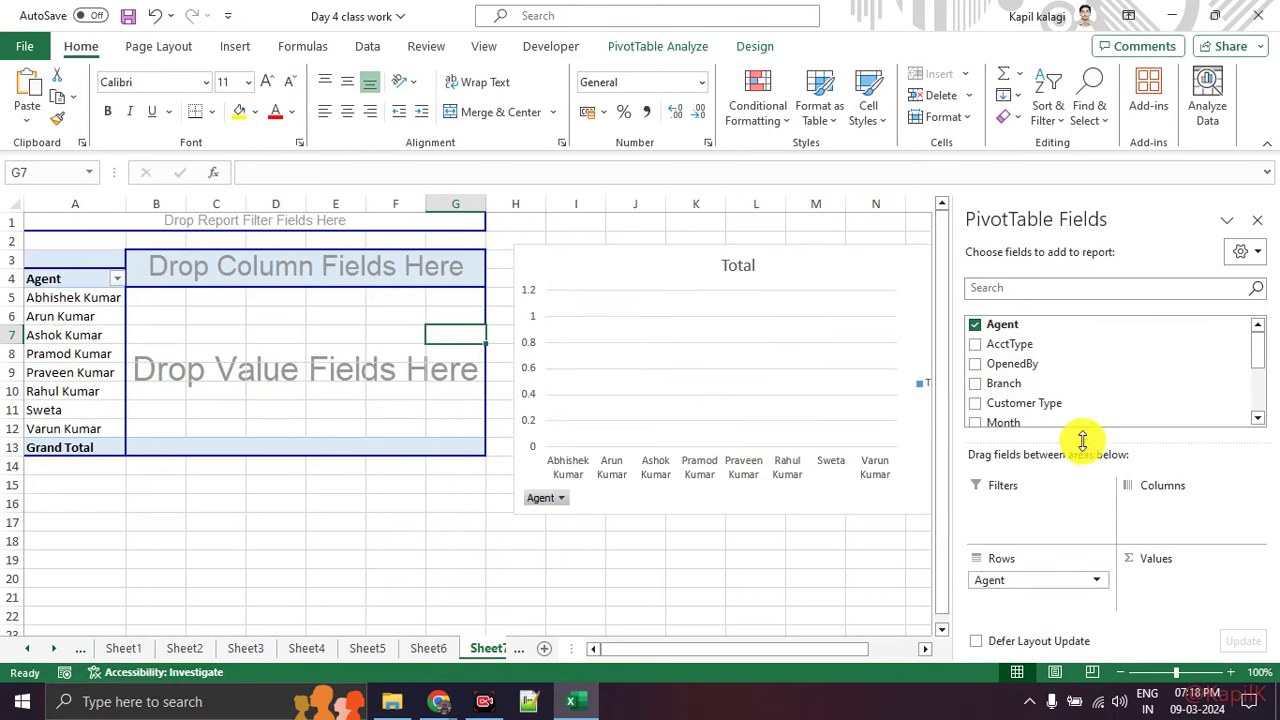
# Step: Add AcctType as pivot columns and Sum of Amount as values, then shift the PivotChart down-left
pyautogui.moveTo(1044, 351); pyautogui.dragTo(363, 272)
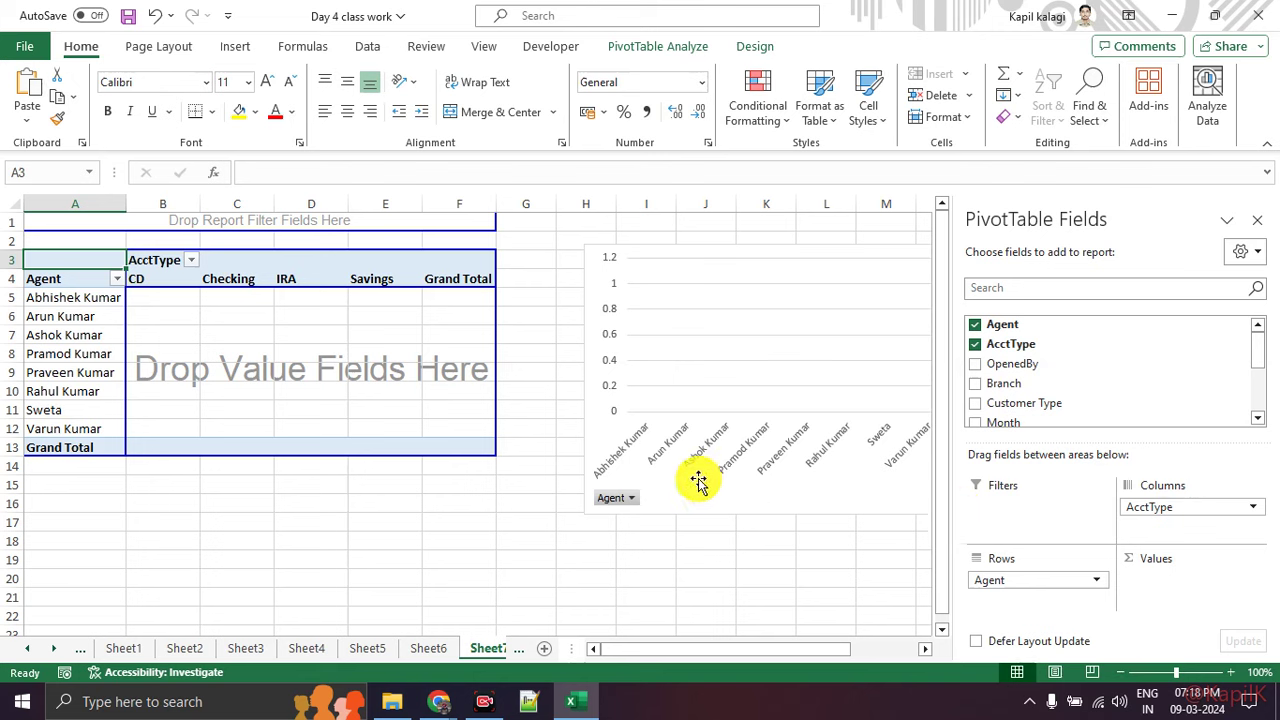
pyautogui.scroll(-5, 1074, 396)
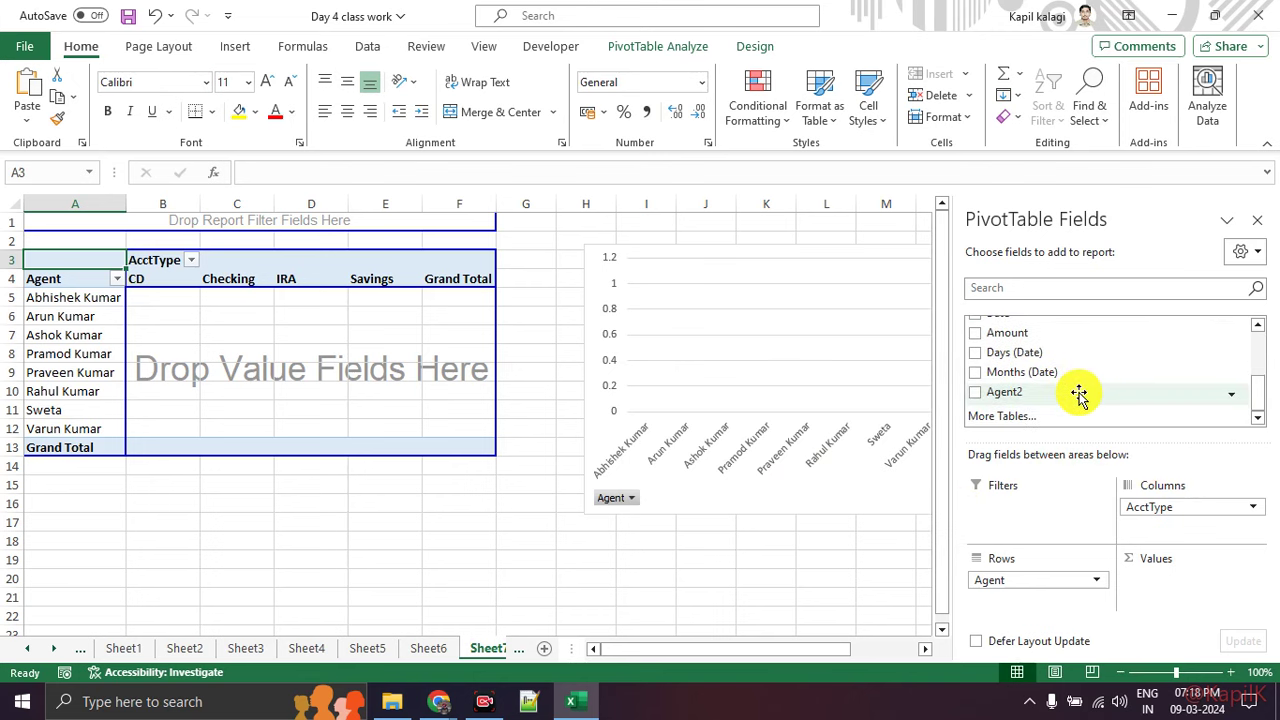
pyautogui.scroll(2, 1079, 395)
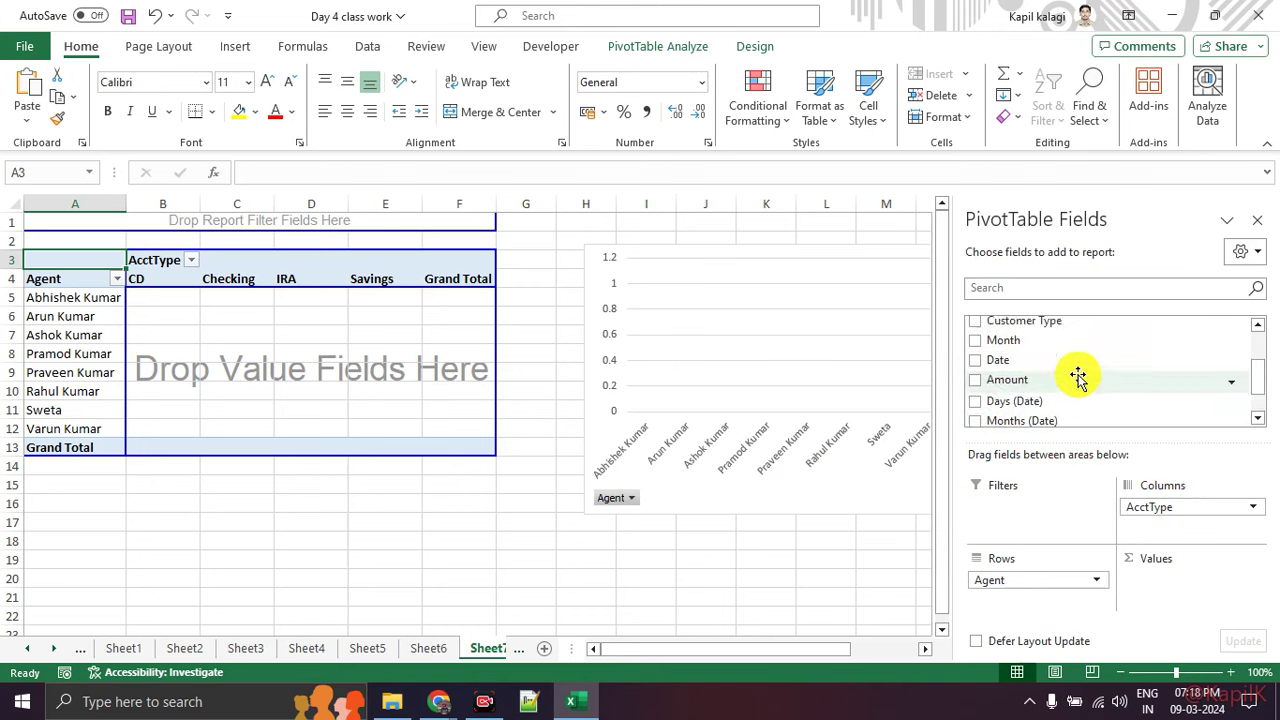
pyautogui.moveTo(1078, 377); pyautogui.dragTo(391, 371)
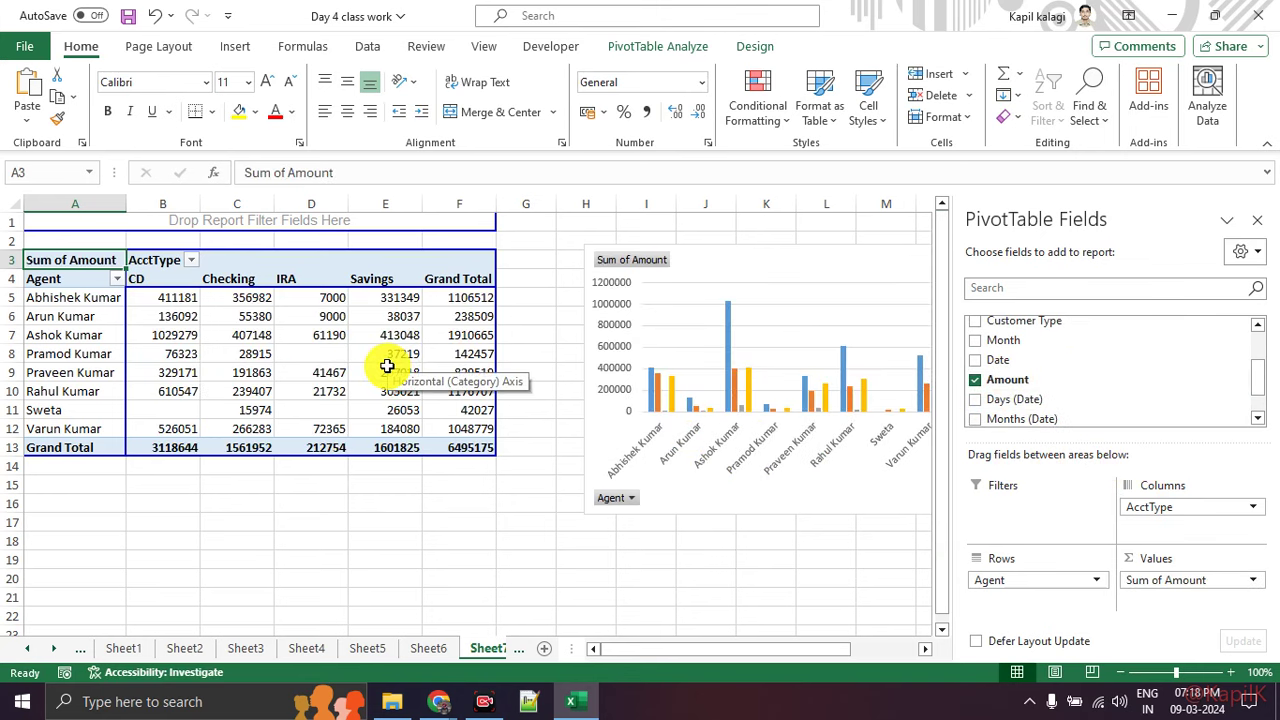
pyautogui.moveTo(751, 266); pyautogui.dragTo(498, 338)
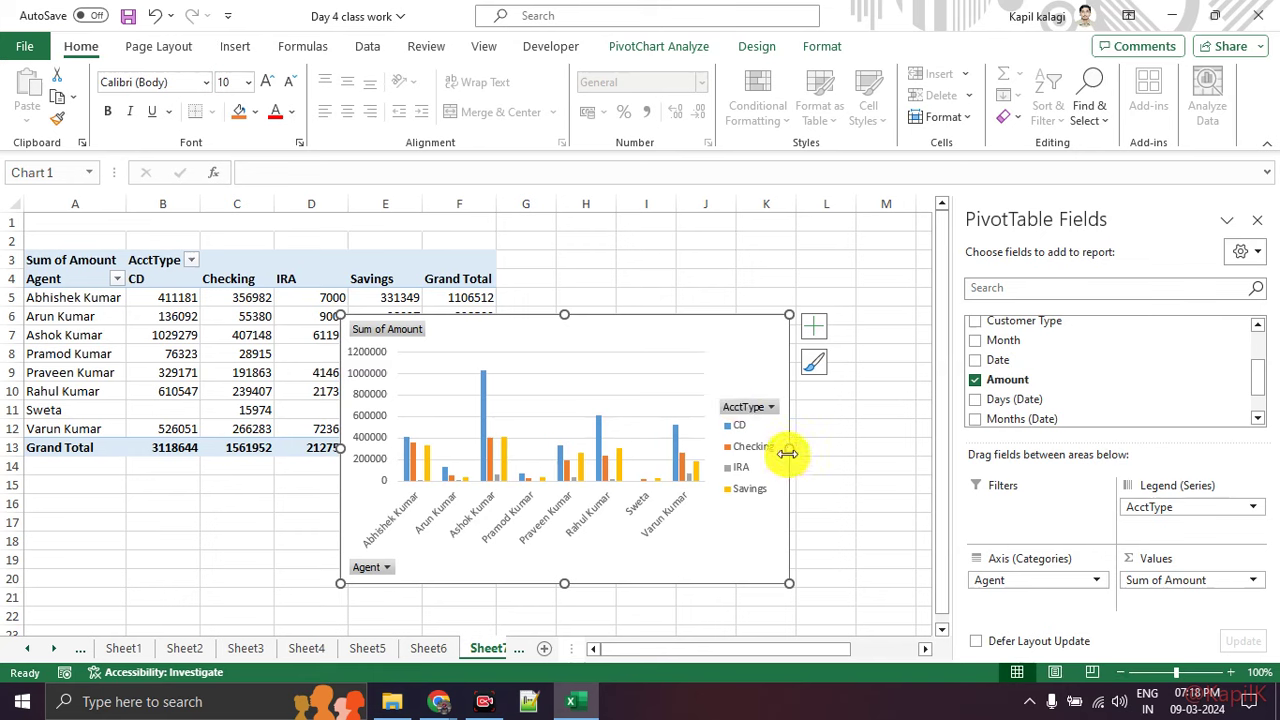
# Step: Widen the PivotChart on both sides and make it taller
pyautogui.moveTo(789, 449); pyautogui.dragTo(856, 449)
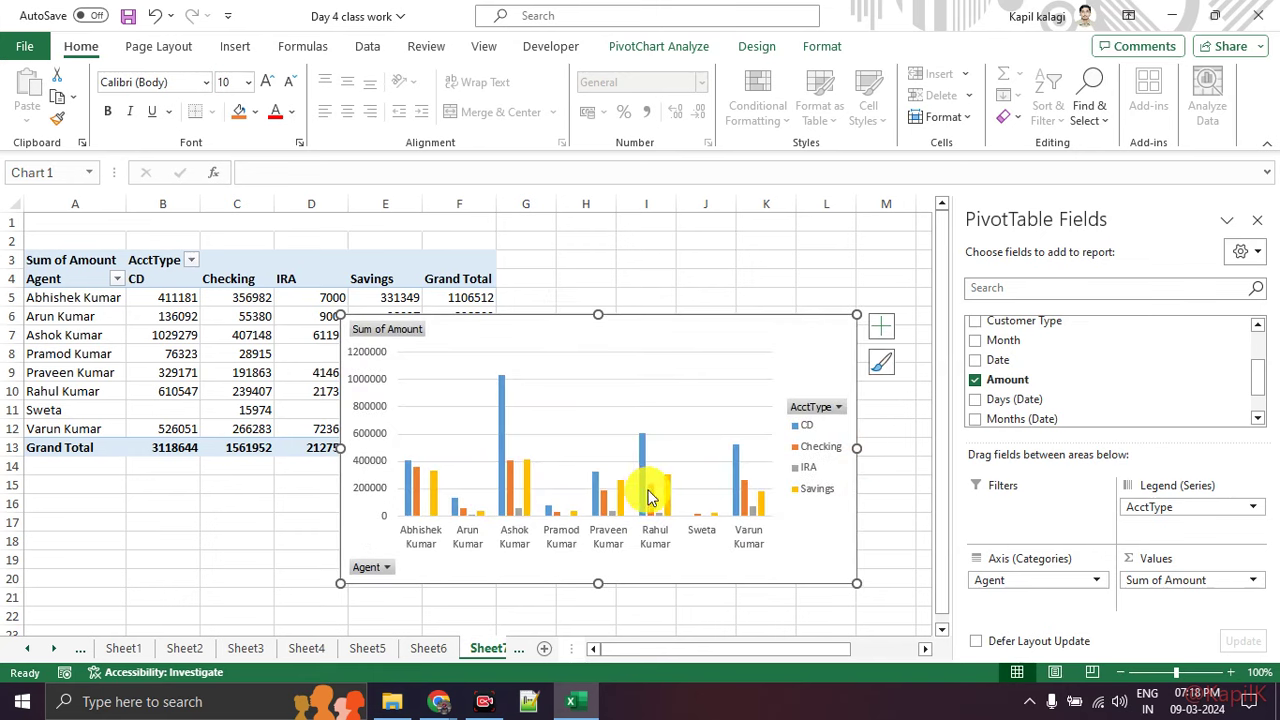
pyautogui.moveTo(341, 447); pyautogui.dragTo(240, 447)
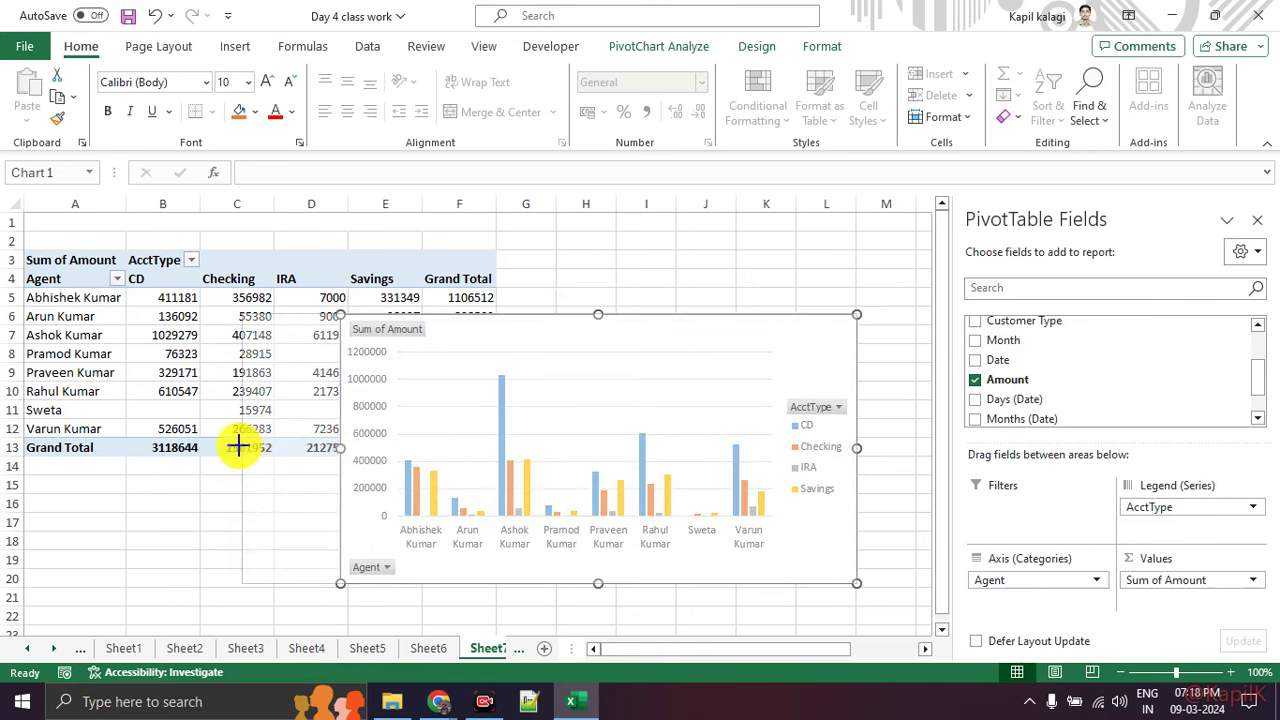
pyautogui.moveTo(547, 316); pyautogui.dragTo(549, 271)
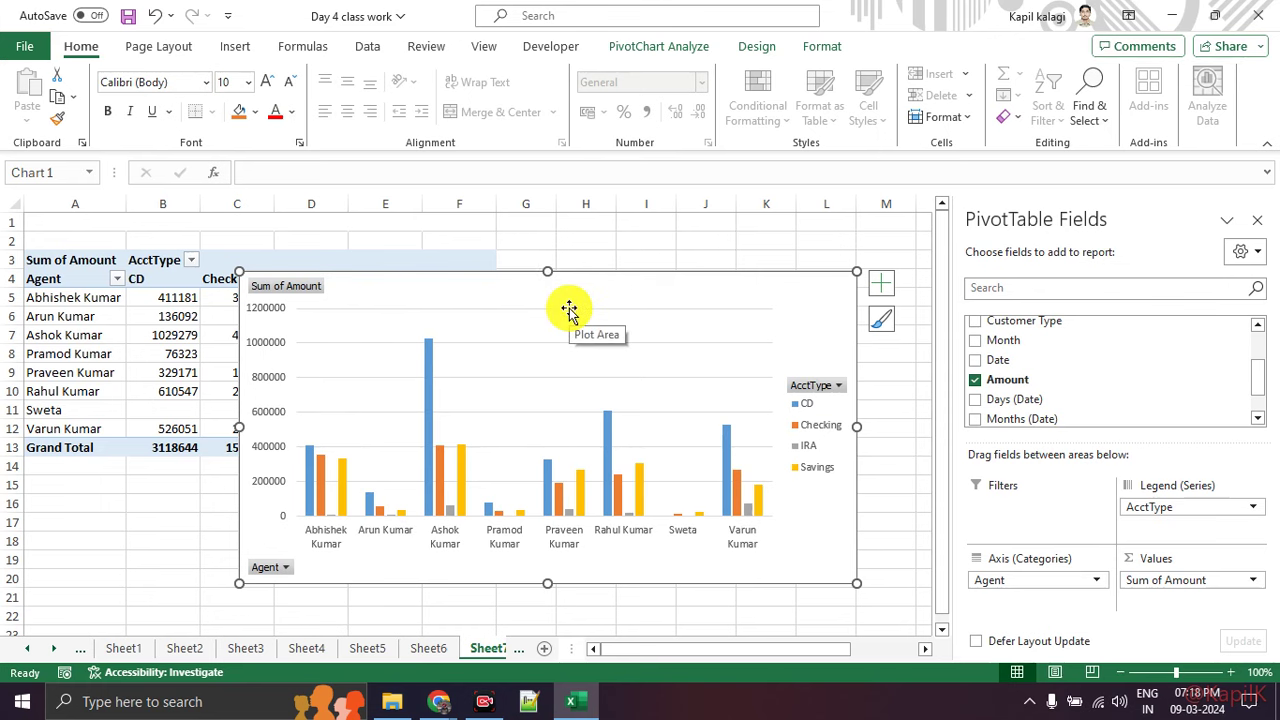
pyautogui.moveTo(569, 310); pyautogui.dragTo(565, 396)
# Step: Move the PivotChart up to start near row 1, widen it further left, and select it
pyautogui.click(311, 259)
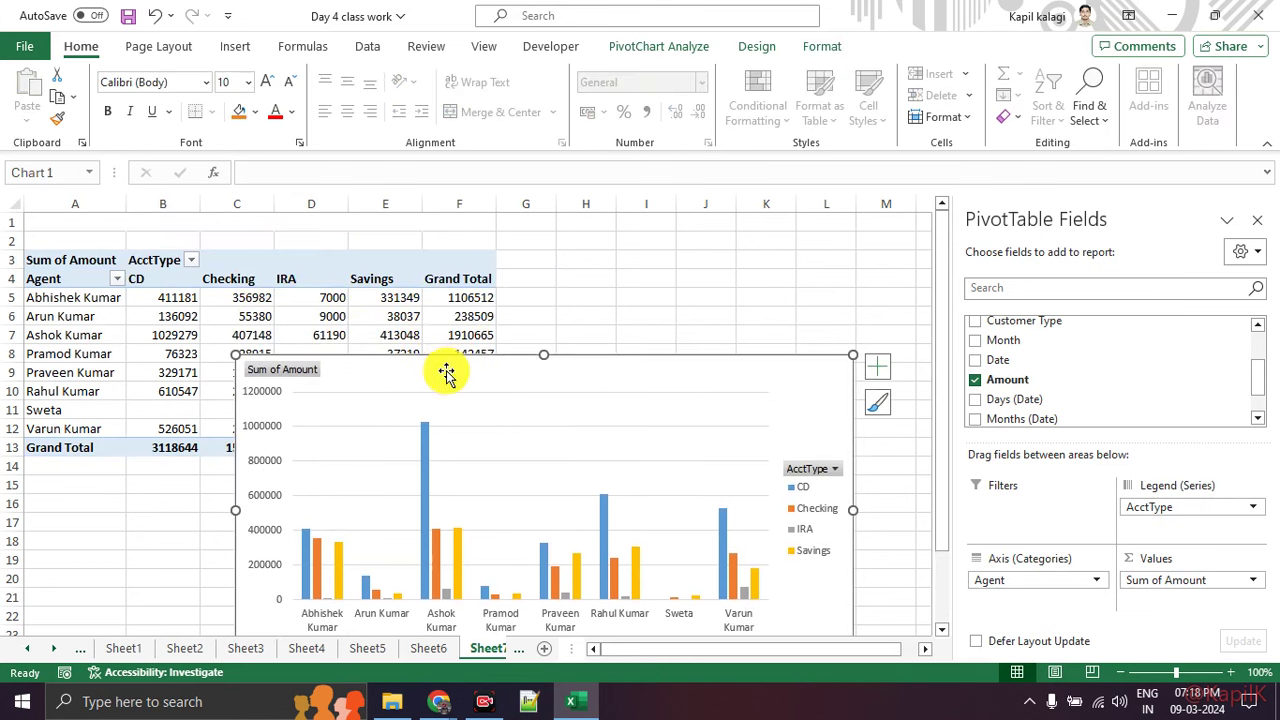
pyautogui.moveTo(440, 357); pyautogui.dragTo(440, 222)
pyautogui.moveTo(237, 374); pyautogui.dragTo(171, 378)
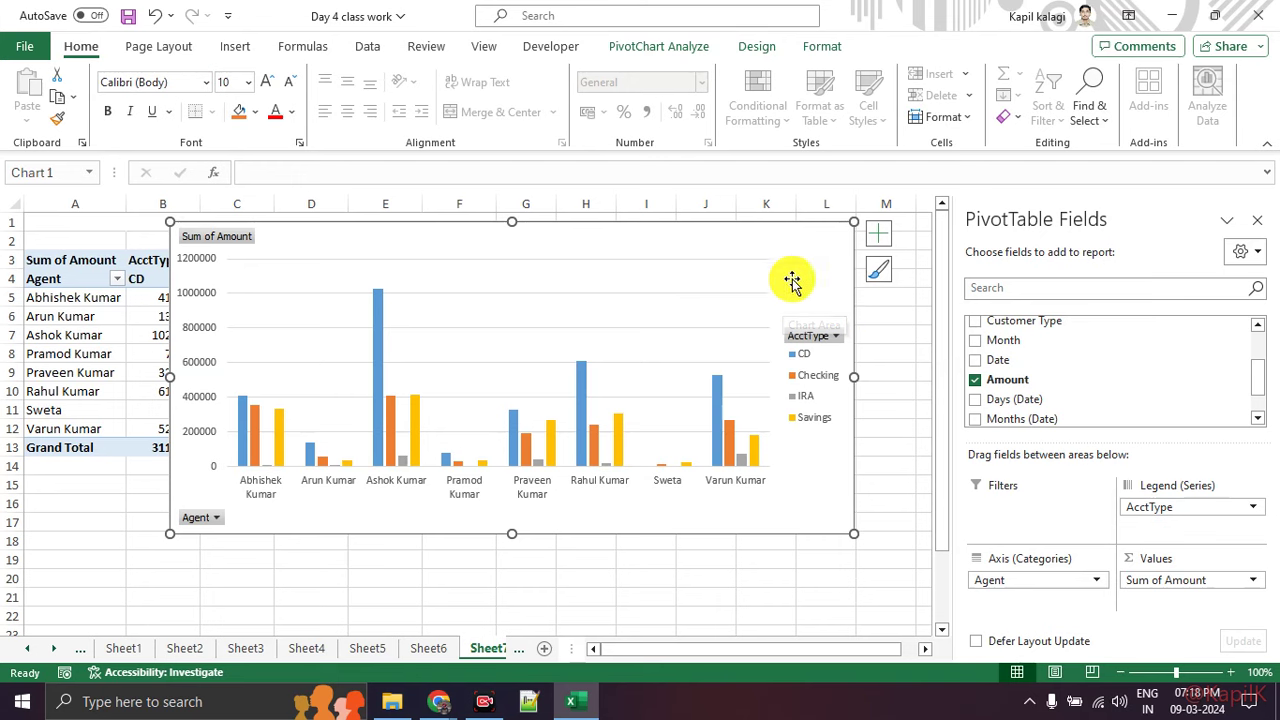
pyautogui.click(752, 268)
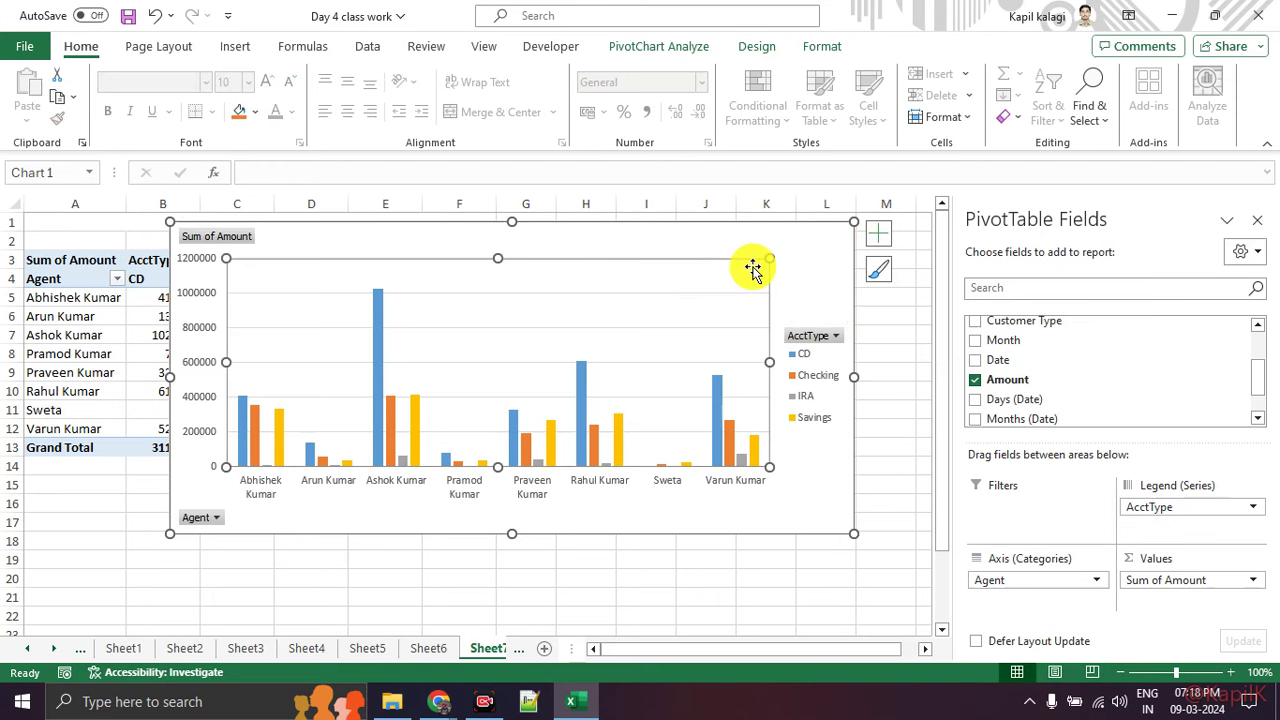
pyautogui.click(811, 259)
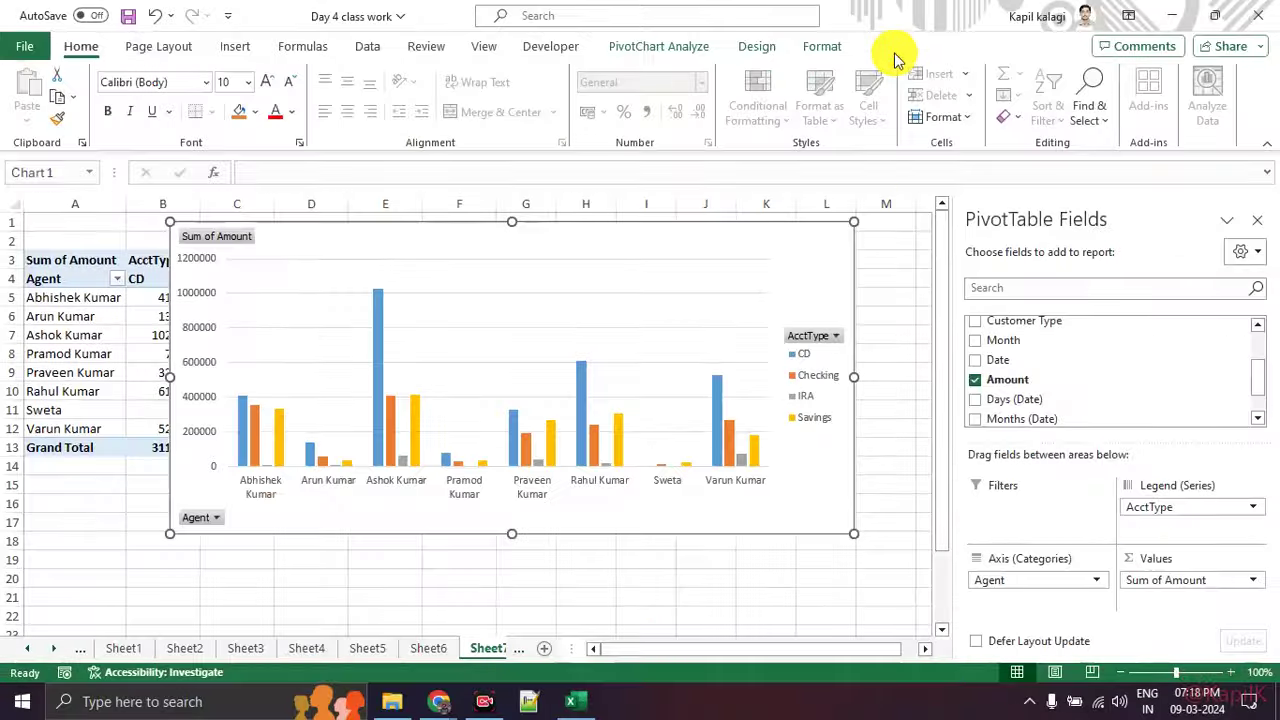
# Step: Add axis titles, a chart title and data labels to the PivotChart
pyautogui.click(877, 240)
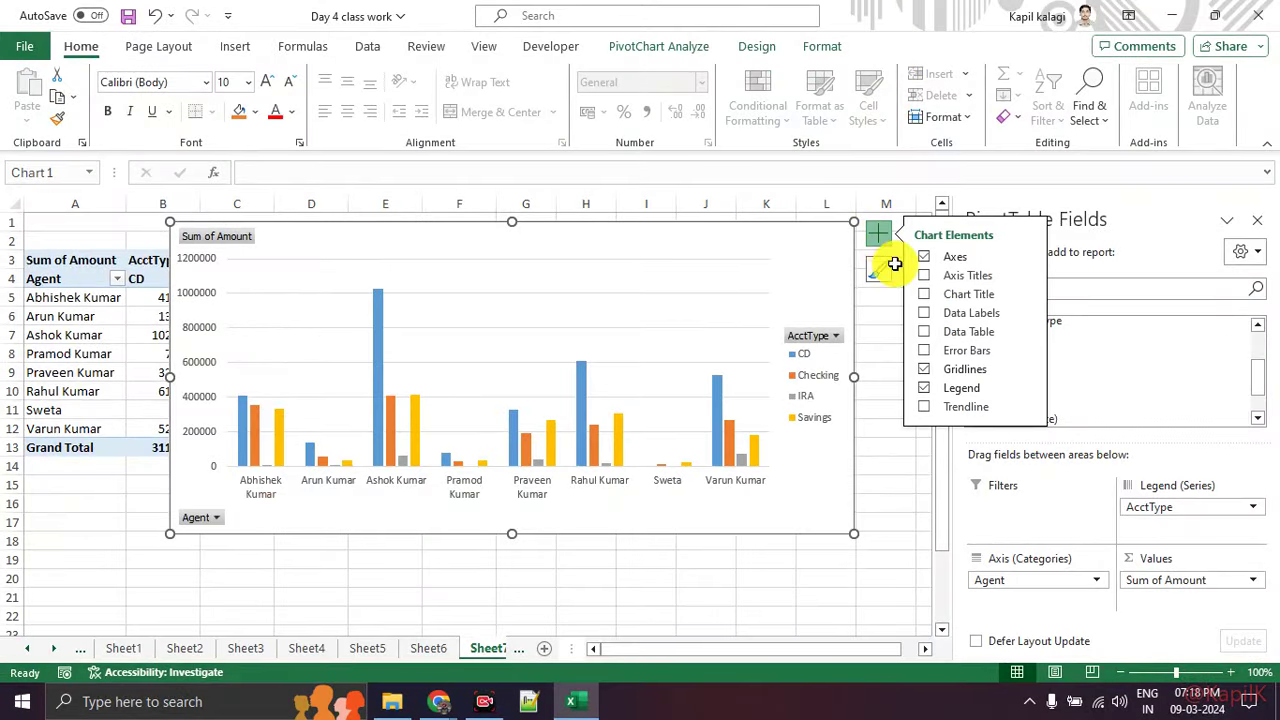
pyautogui.click(926, 278)
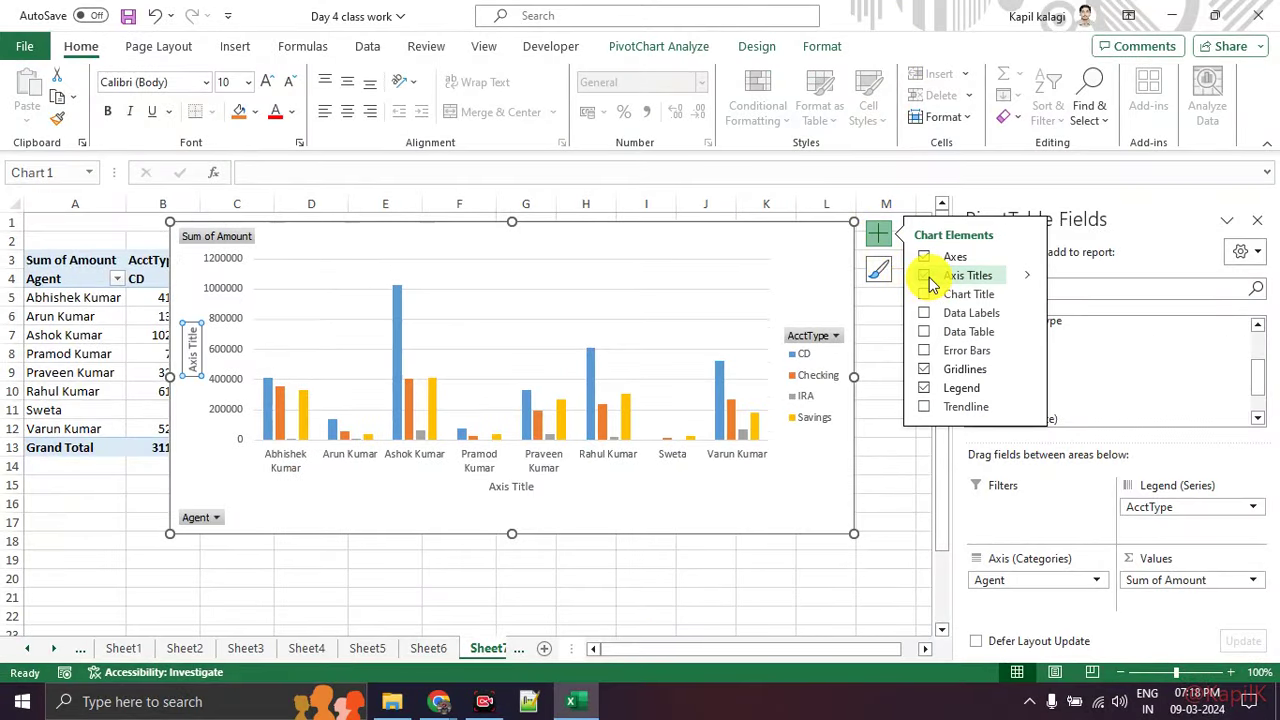
pyautogui.click(926, 296)
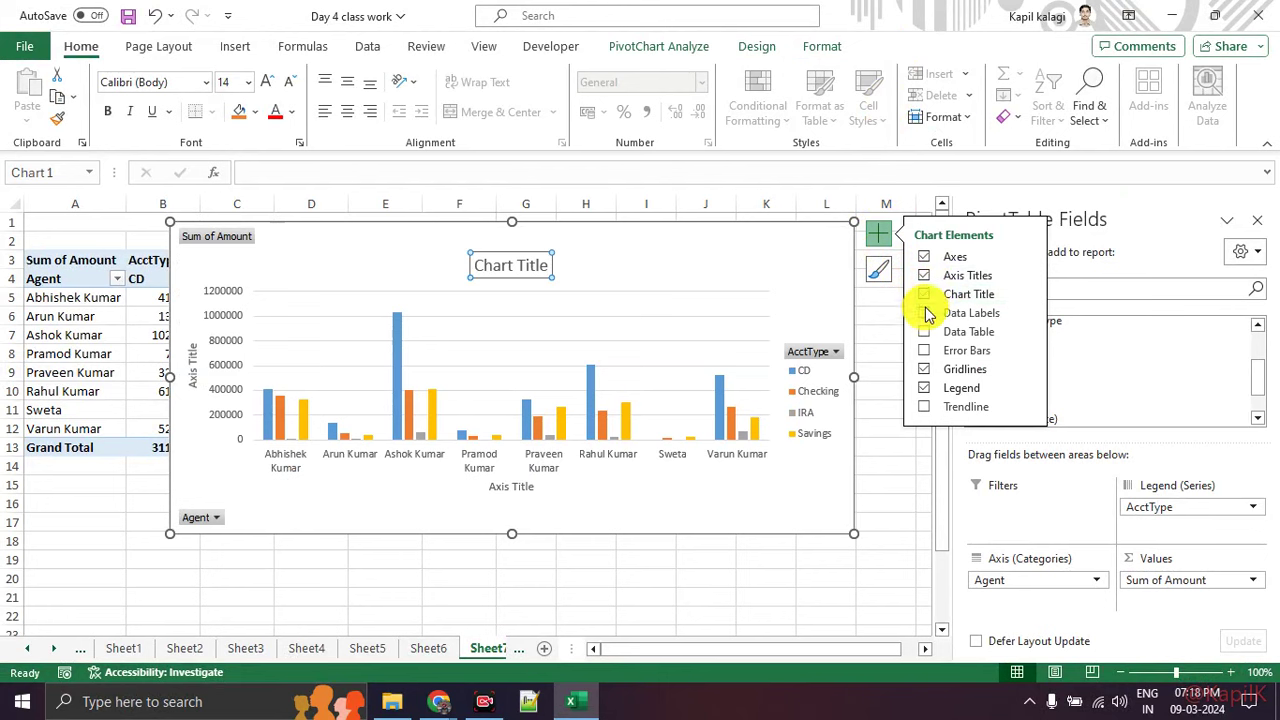
pyautogui.click(926, 313)
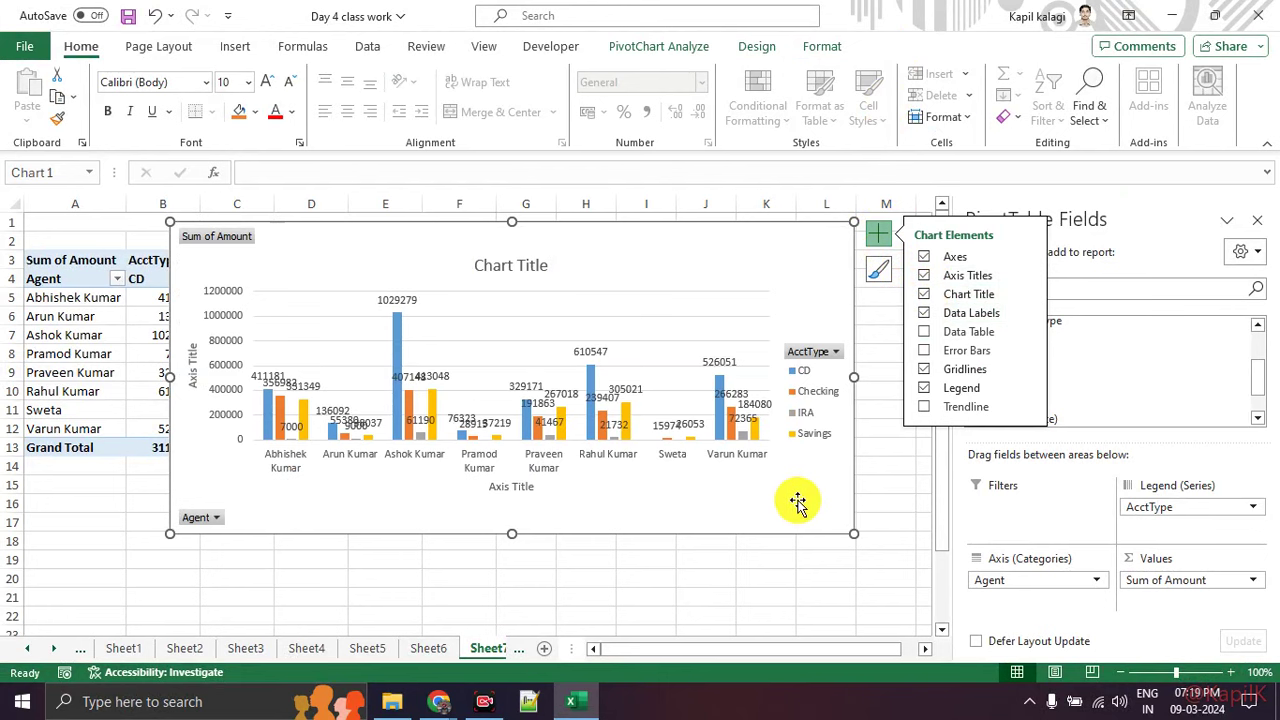
# Step: Close the PivotTable Fields pane and stretch the chart wider in every direction
pyautogui.moveTo(853, 533); pyautogui.dragTo(909, 611)
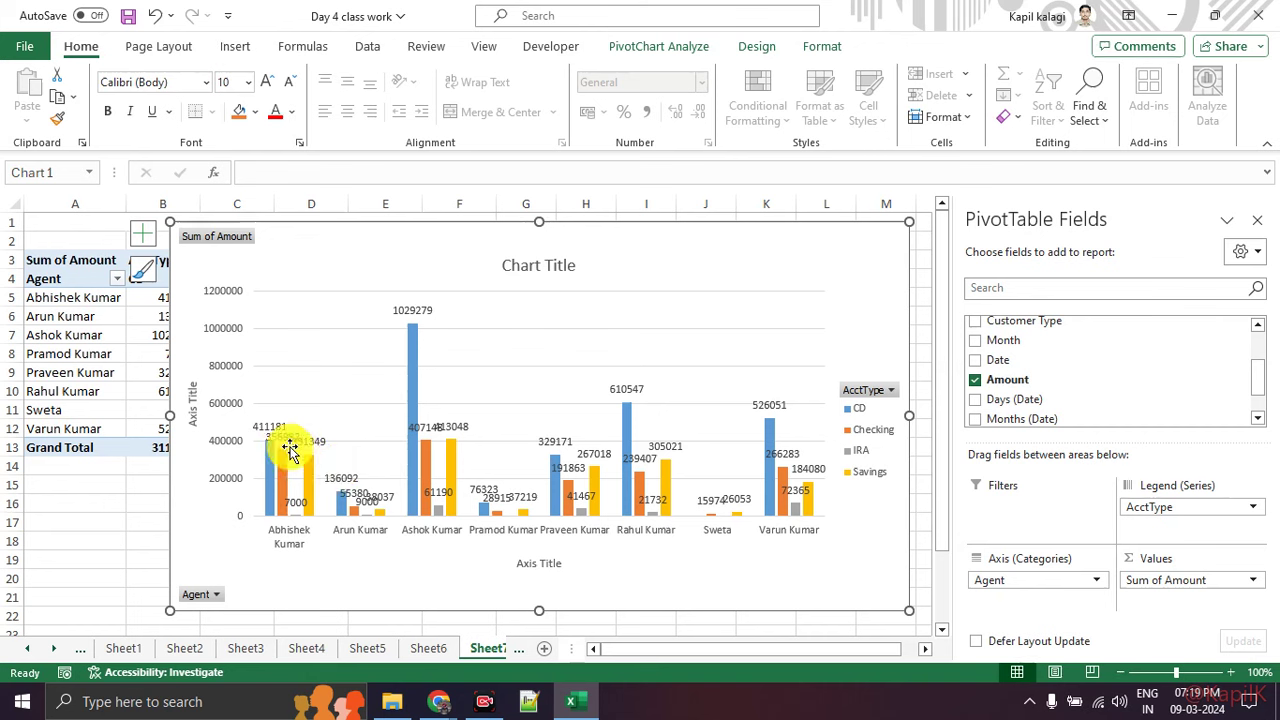
pyautogui.moveTo(170, 415); pyautogui.dragTo(75, 415)
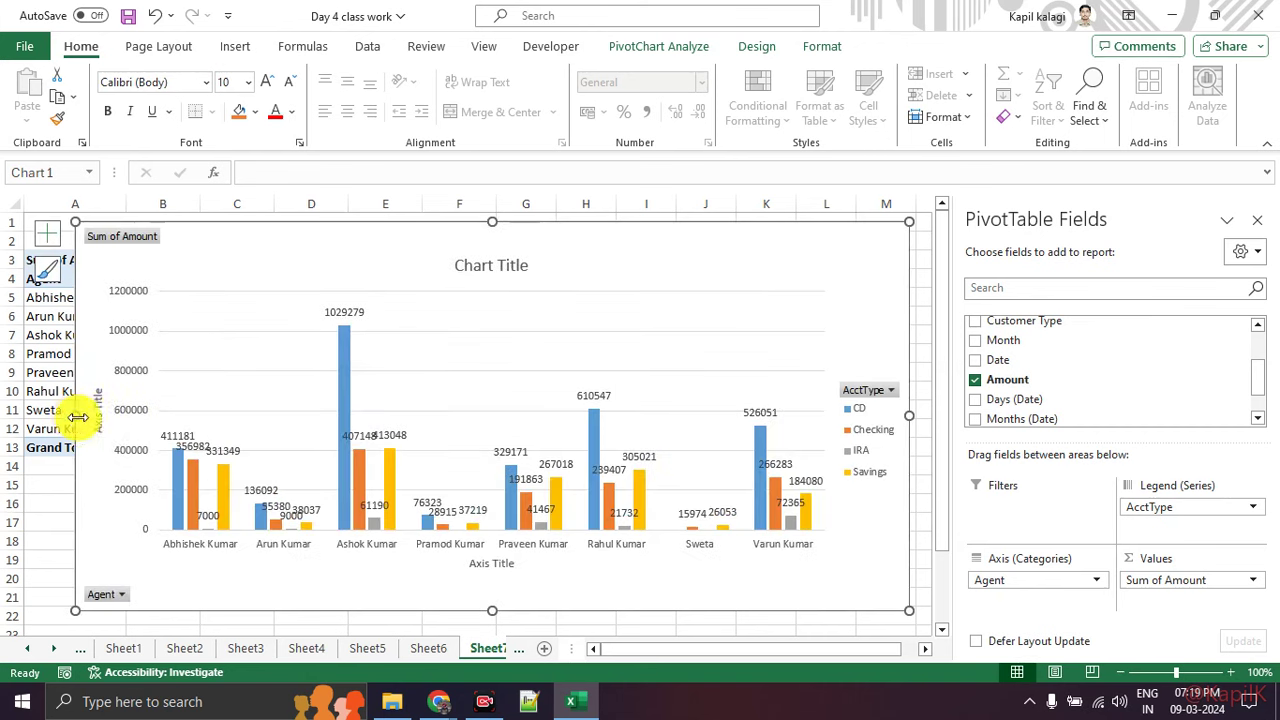
pyautogui.click(1258, 220)
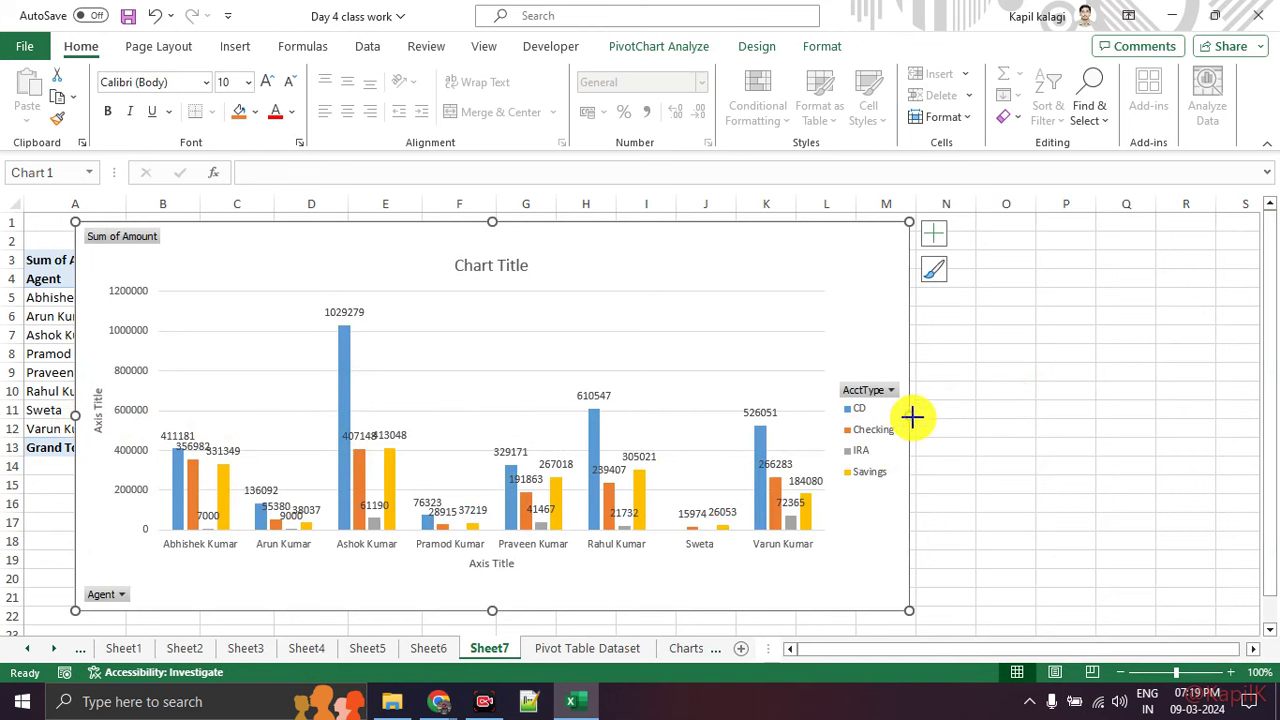
pyautogui.moveTo(911, 416); pyautogui.dragTo(1062, 410)
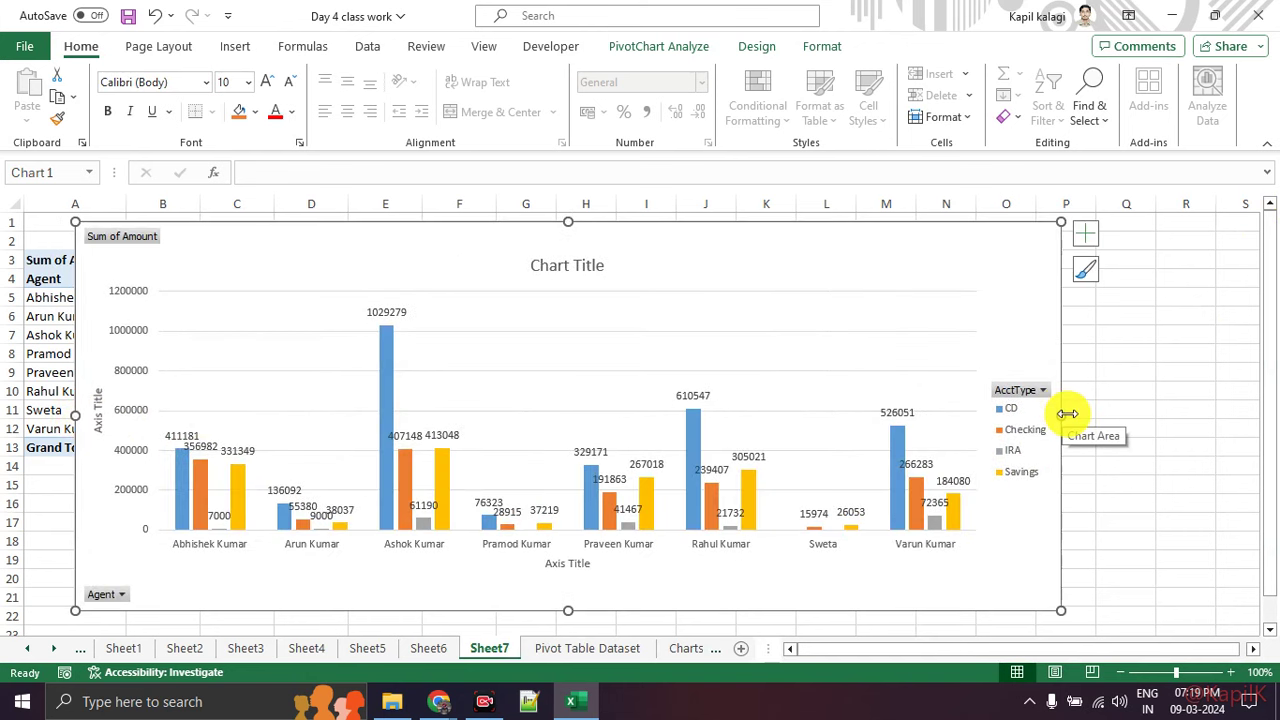
pyautogui.moveTo(1061, 416); pyautogui.dragTo(1169, 428)
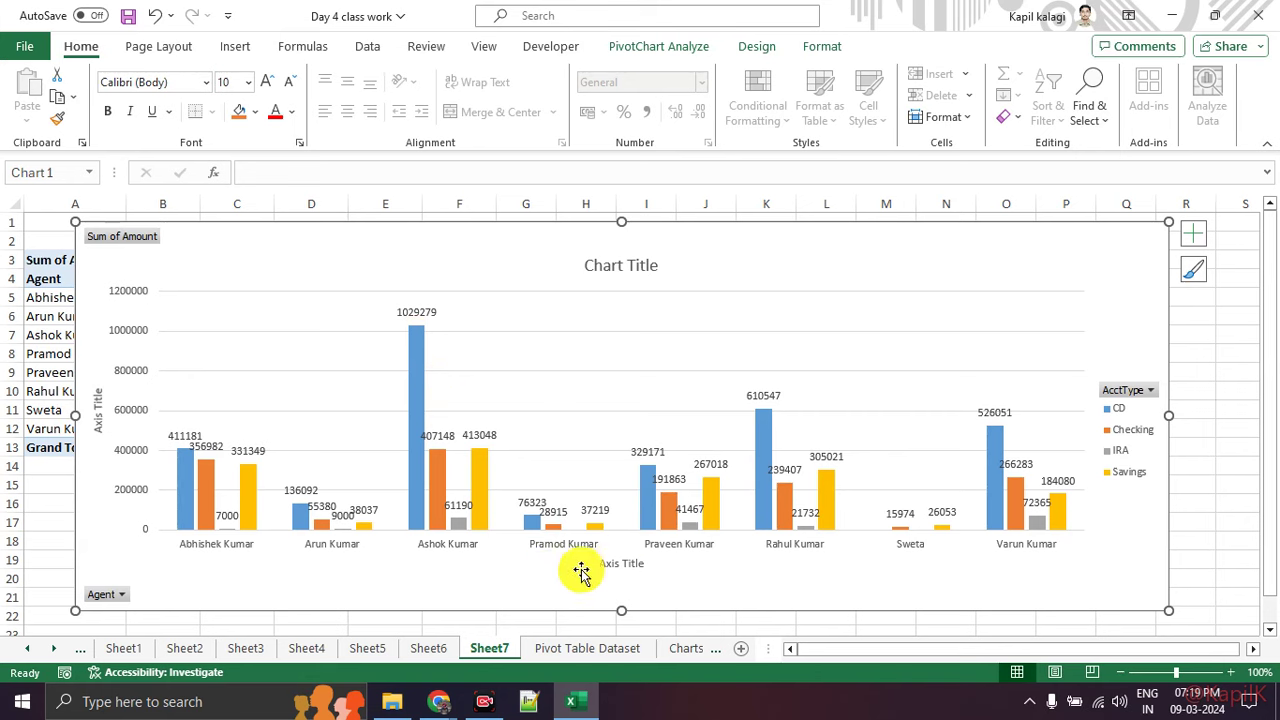
pyautogui.click(97, 402)
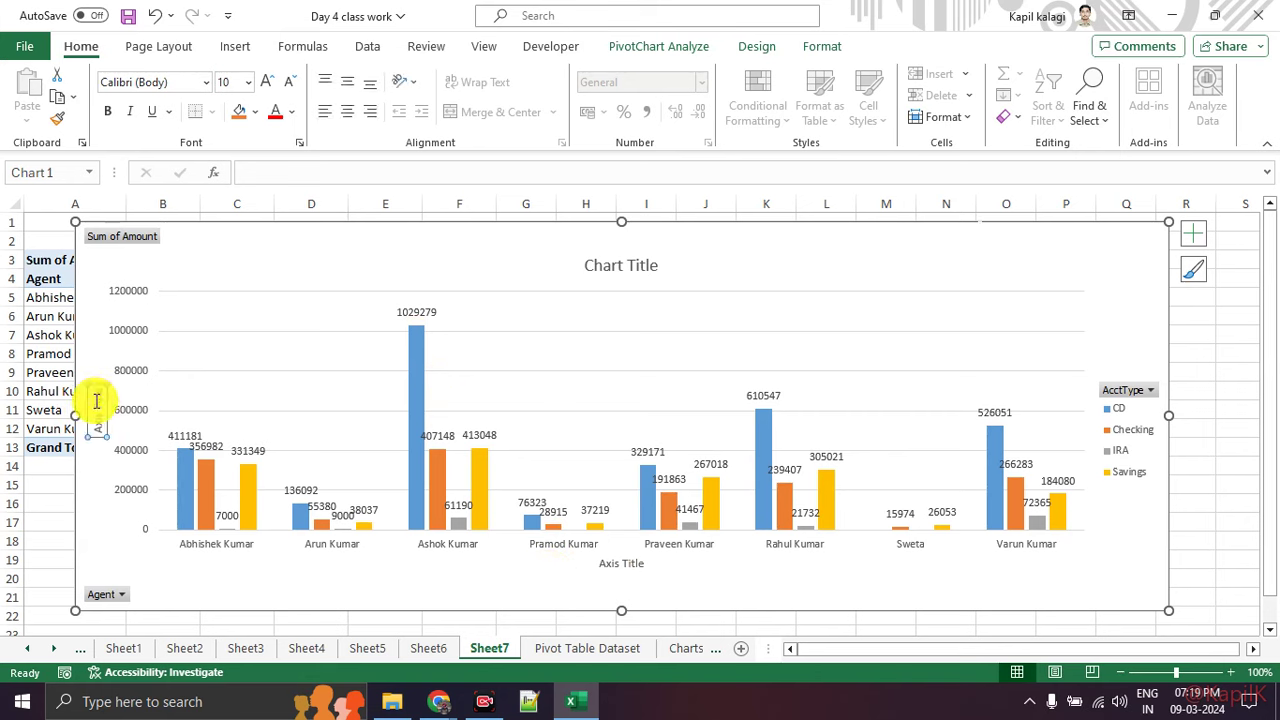
pyautogui.doubleClick(97, 402)
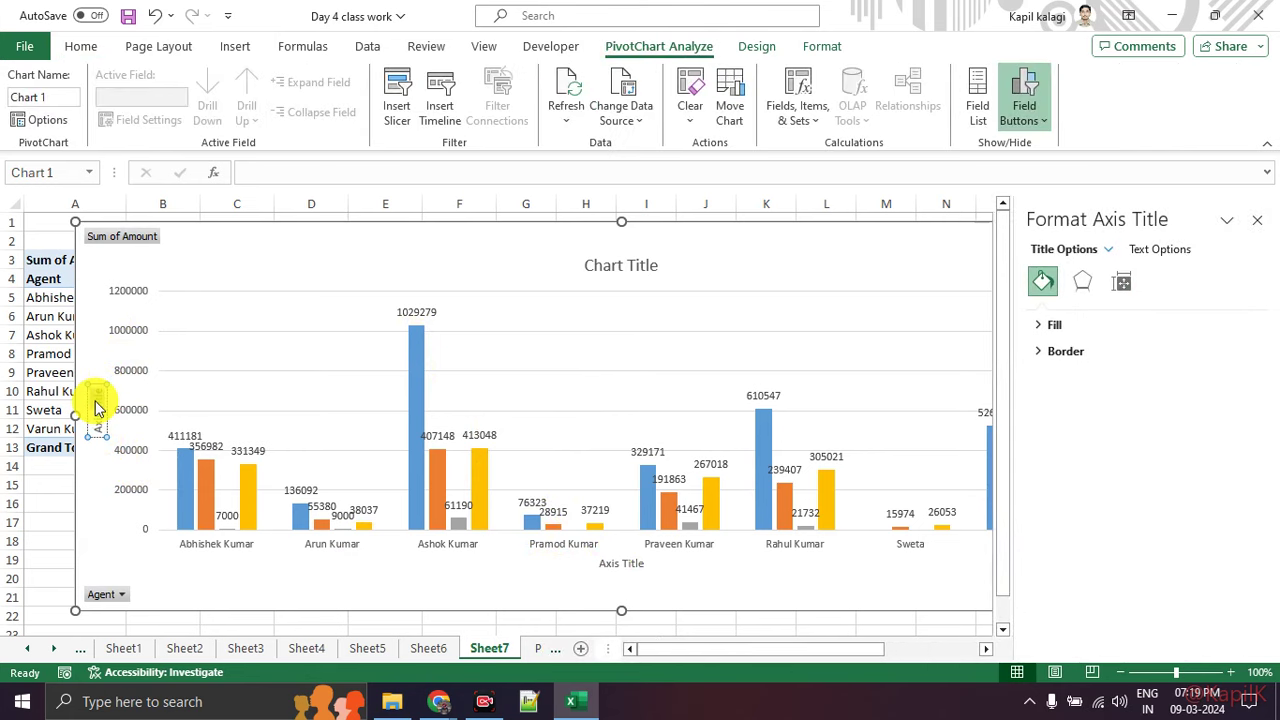
pyautogui.click(637, 349)
pyautogui.click(423, 311)
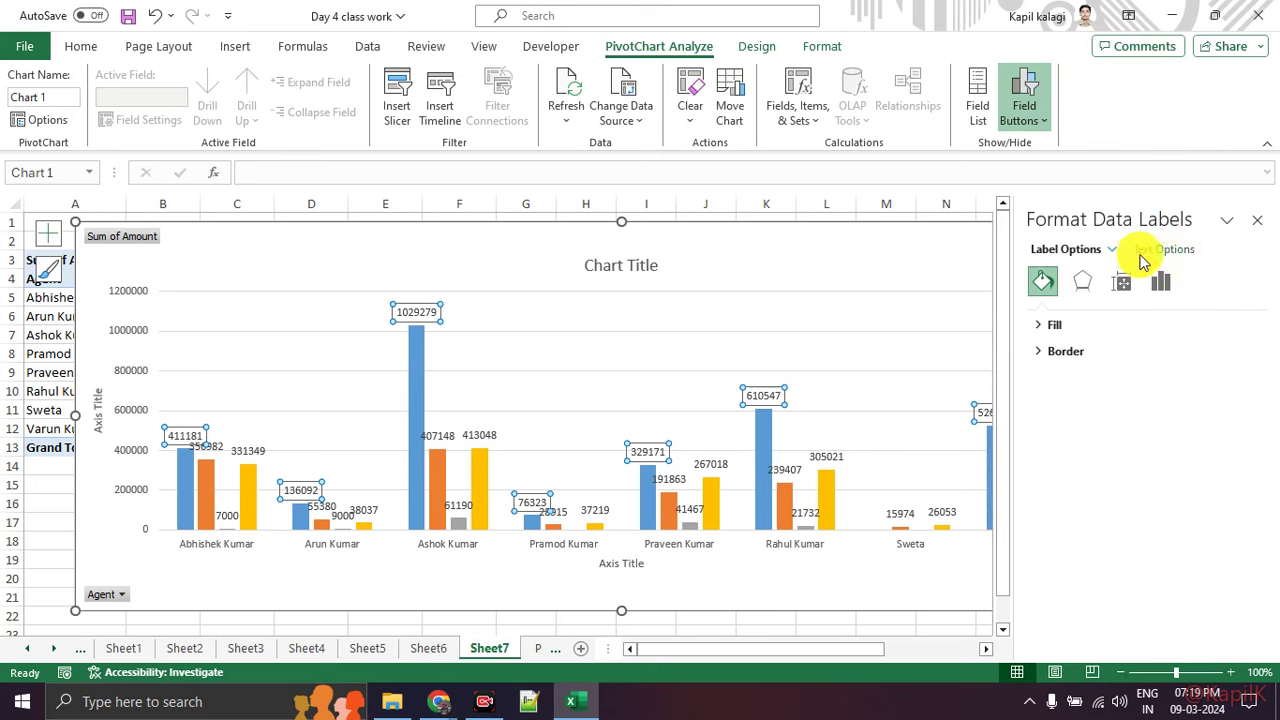
pyautogui.click(1166, 251)
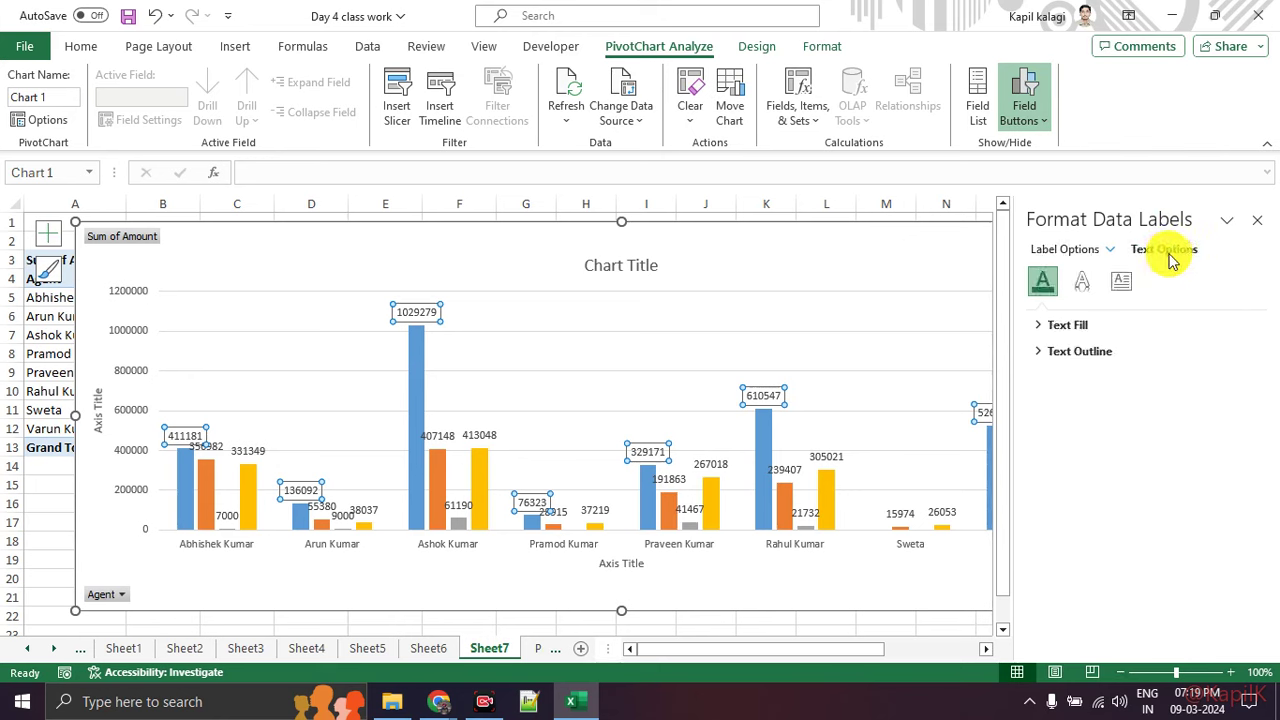
pyautogui.click(1084, 289)
pyautogui.click(1122, 284)
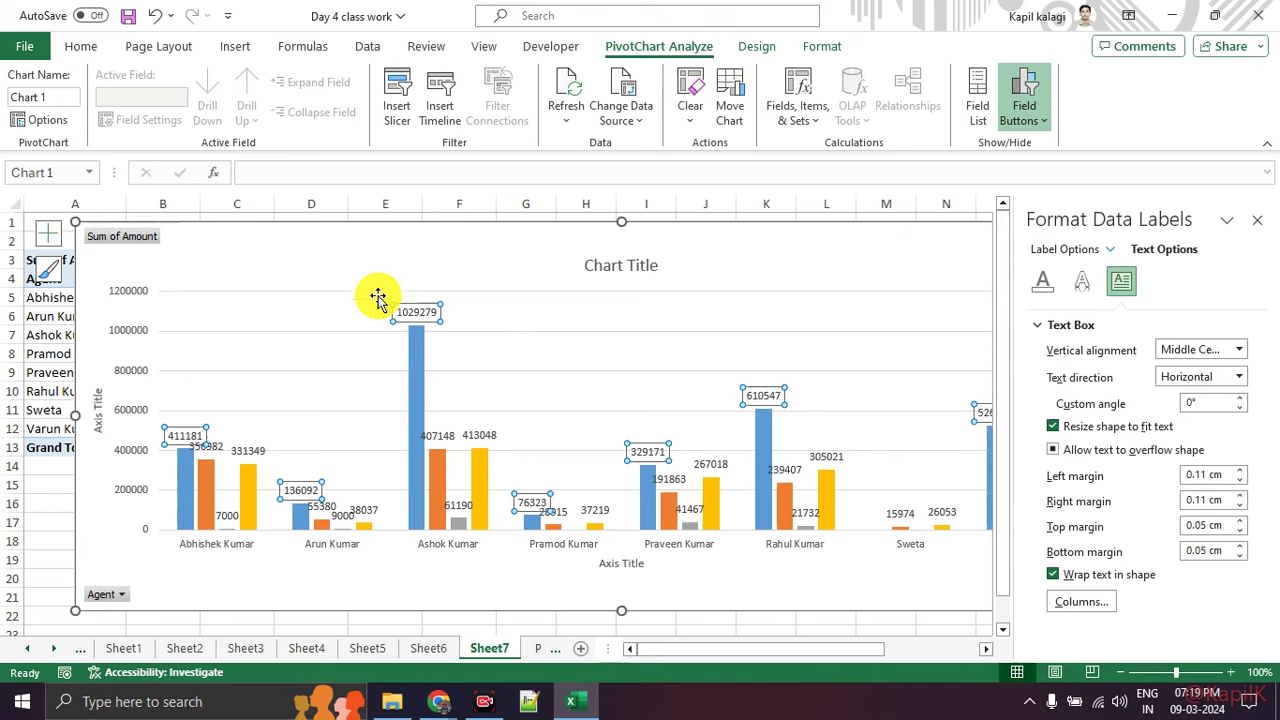
pyautogui.click(1257, 219)
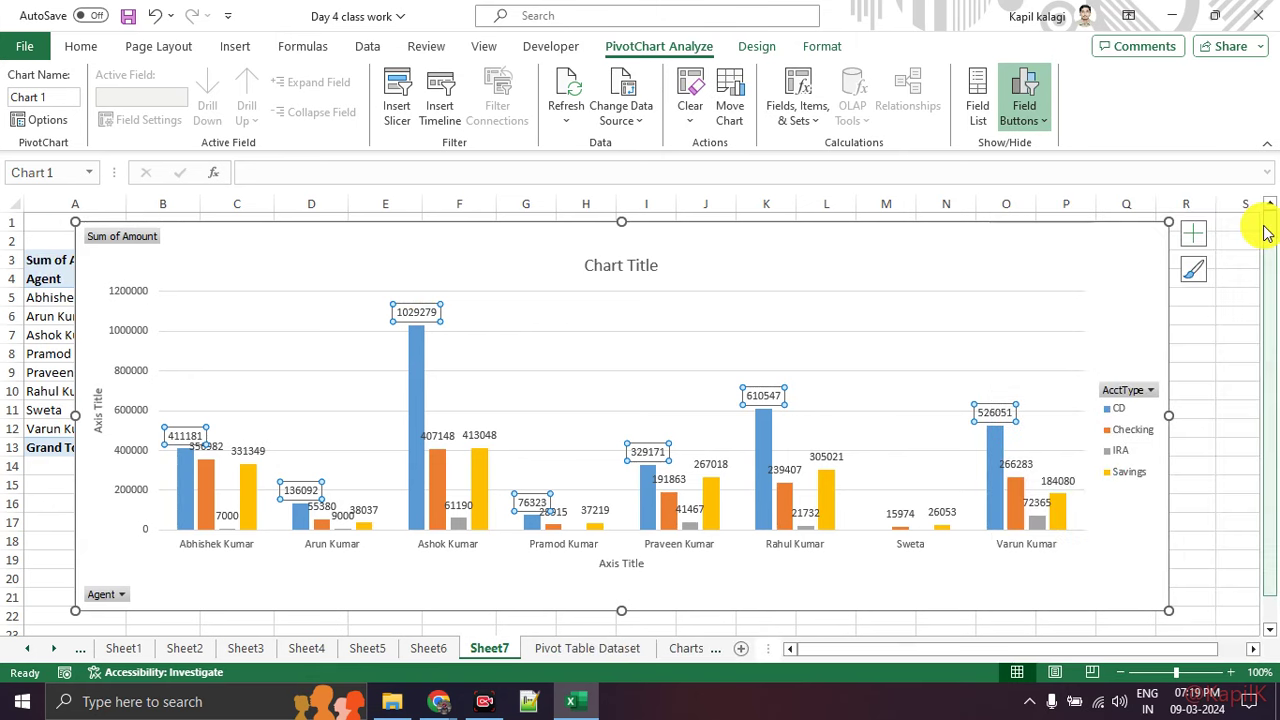
pyautogui.click(502, 275)
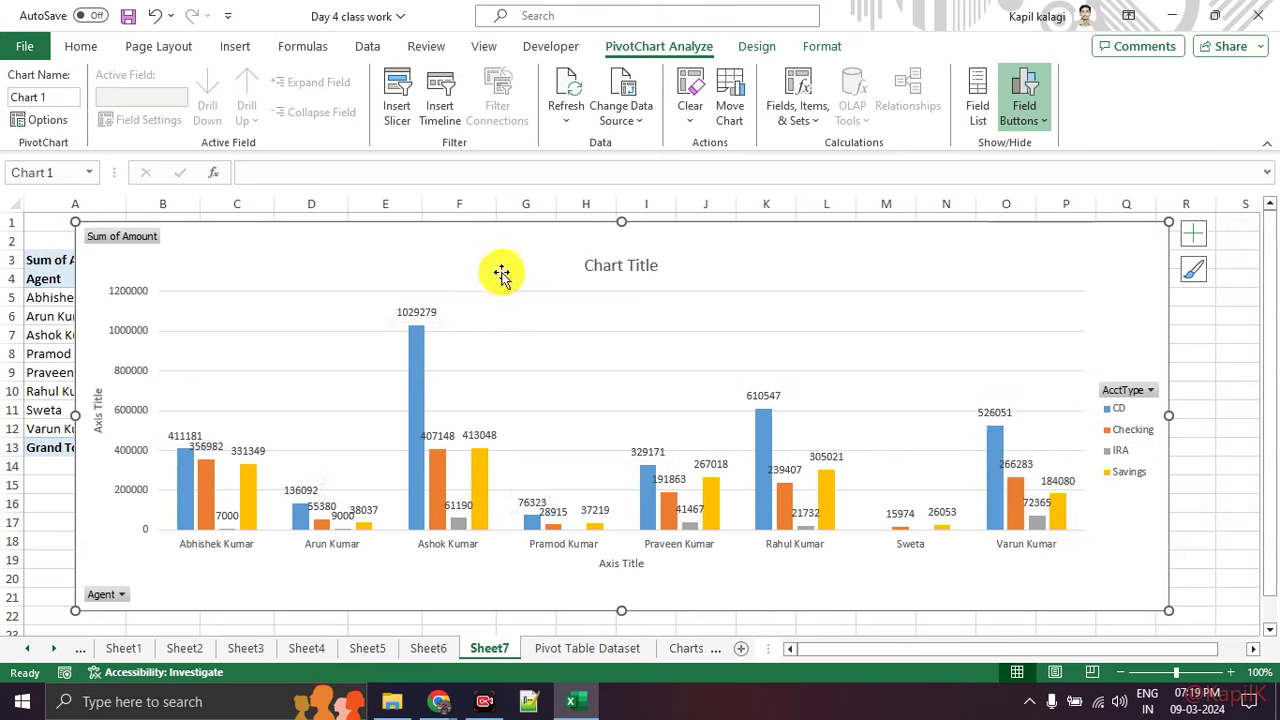